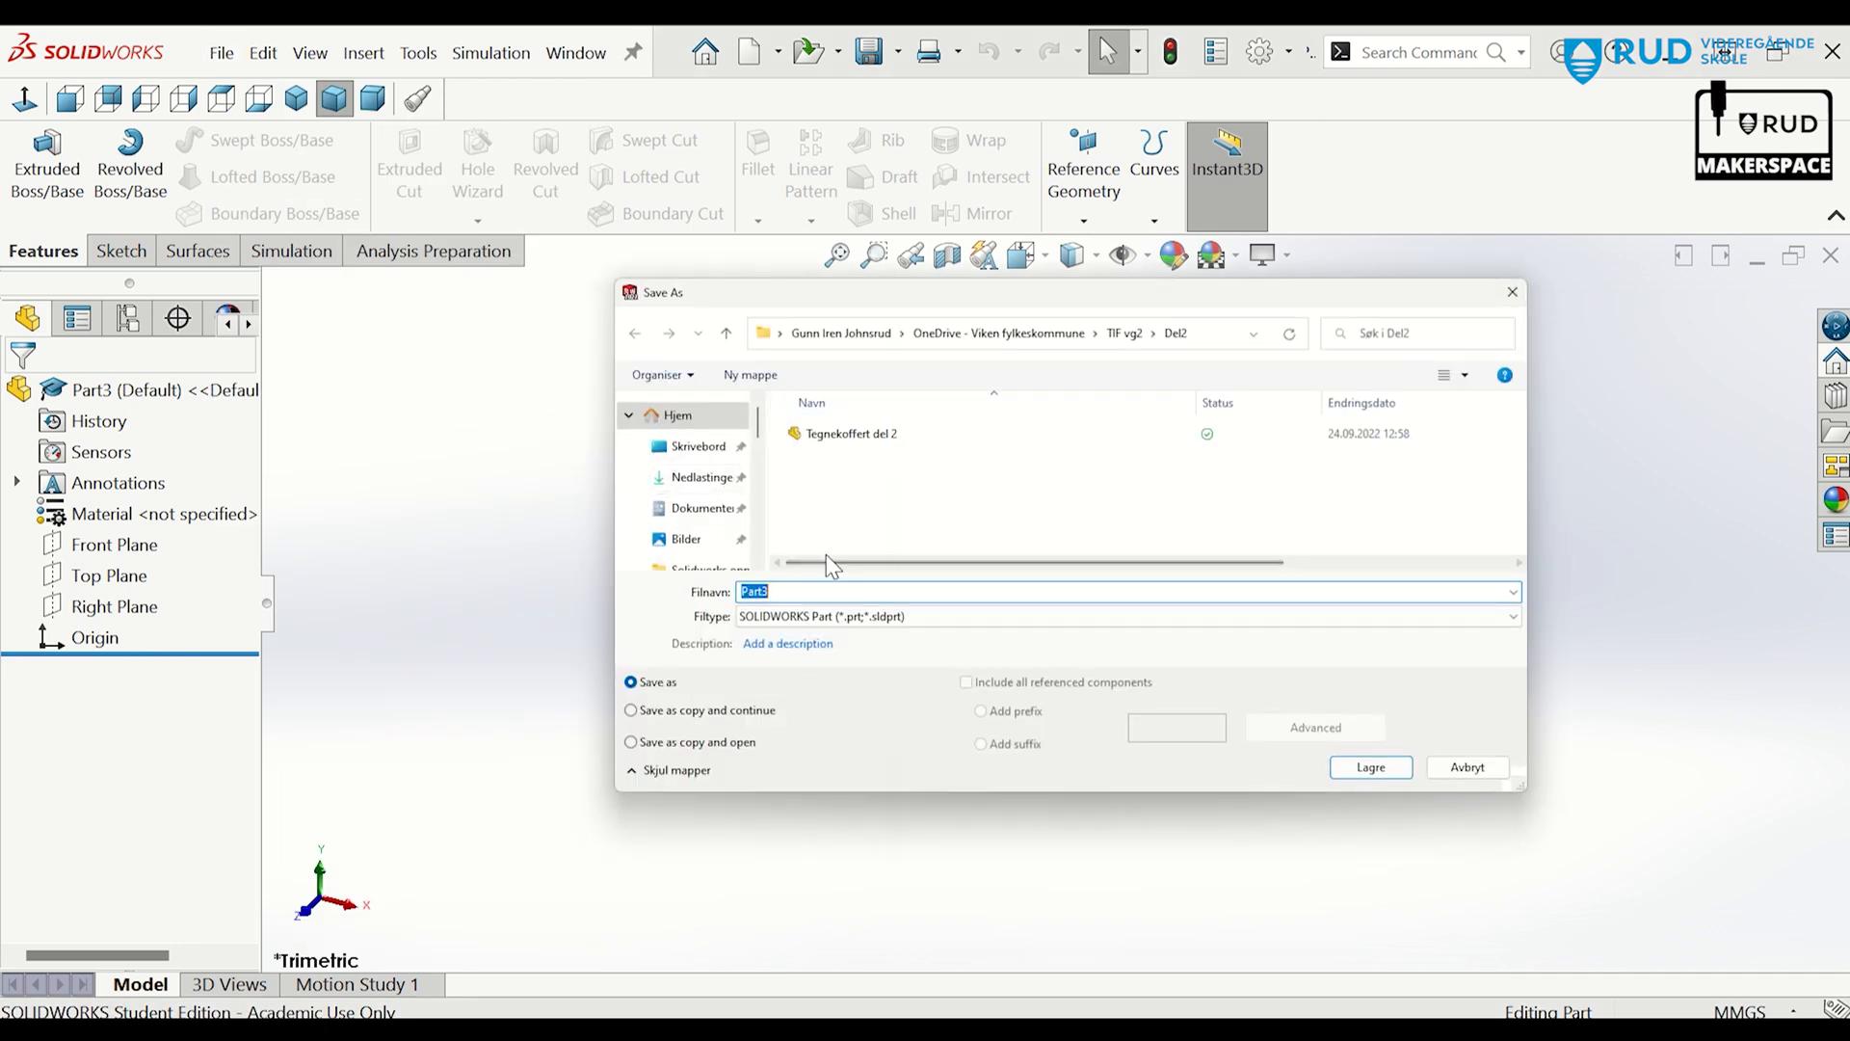
Save the part as "Tegnekofferd del 3" in the Del 3 folder inside TIF vg2.
left_click(999, 332)
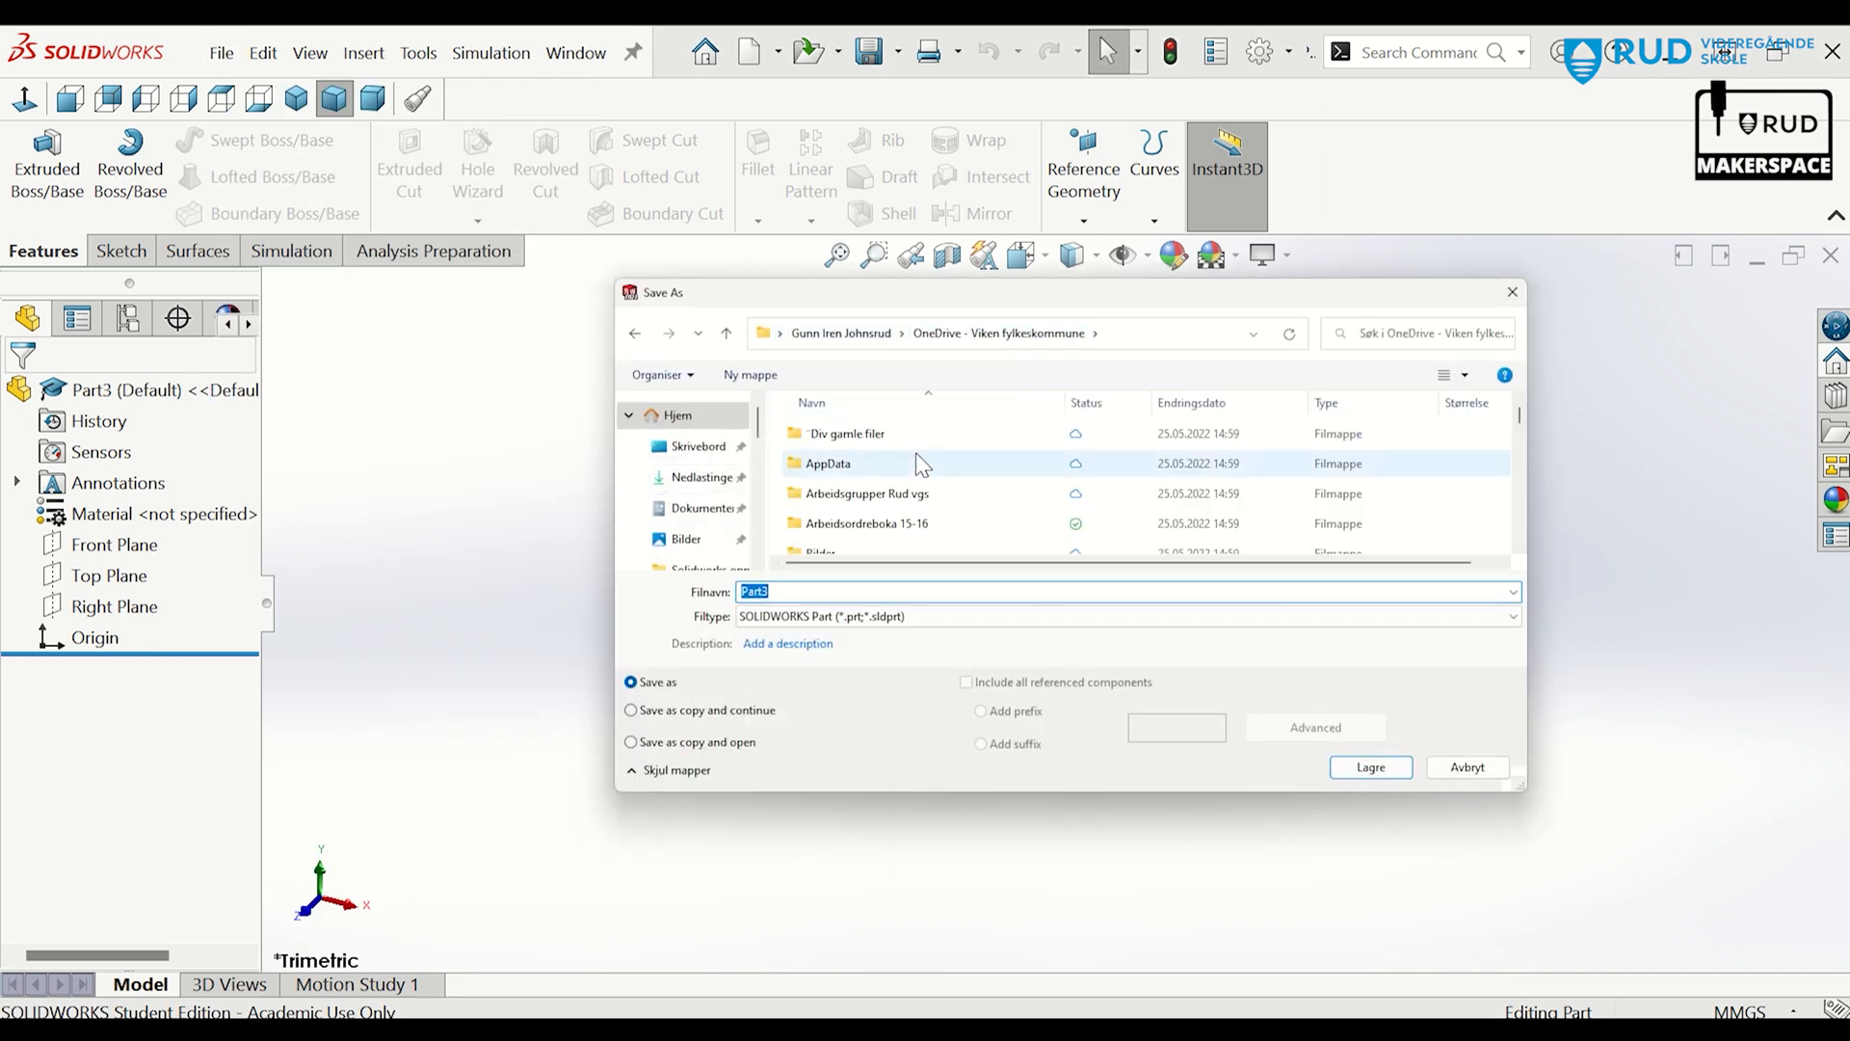
scroll(920, 464, "down", 10)
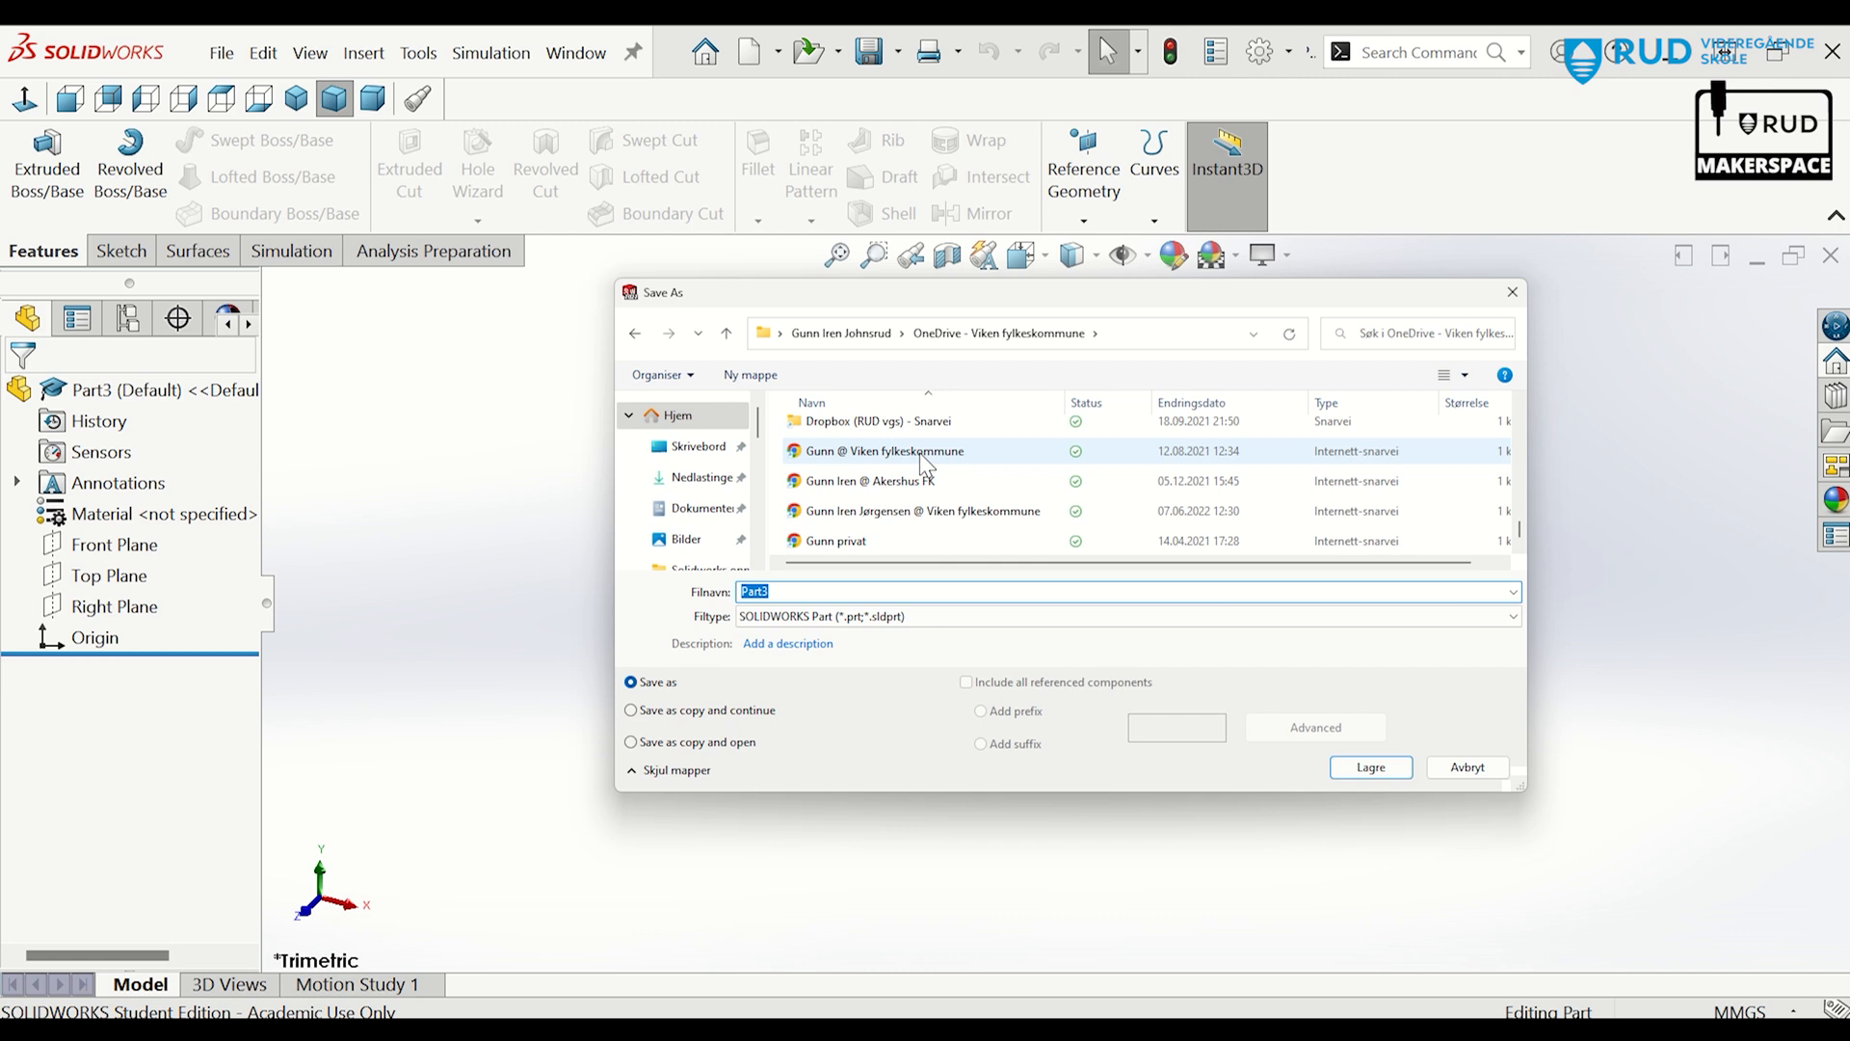
scroll(925, 477, "down", 2)
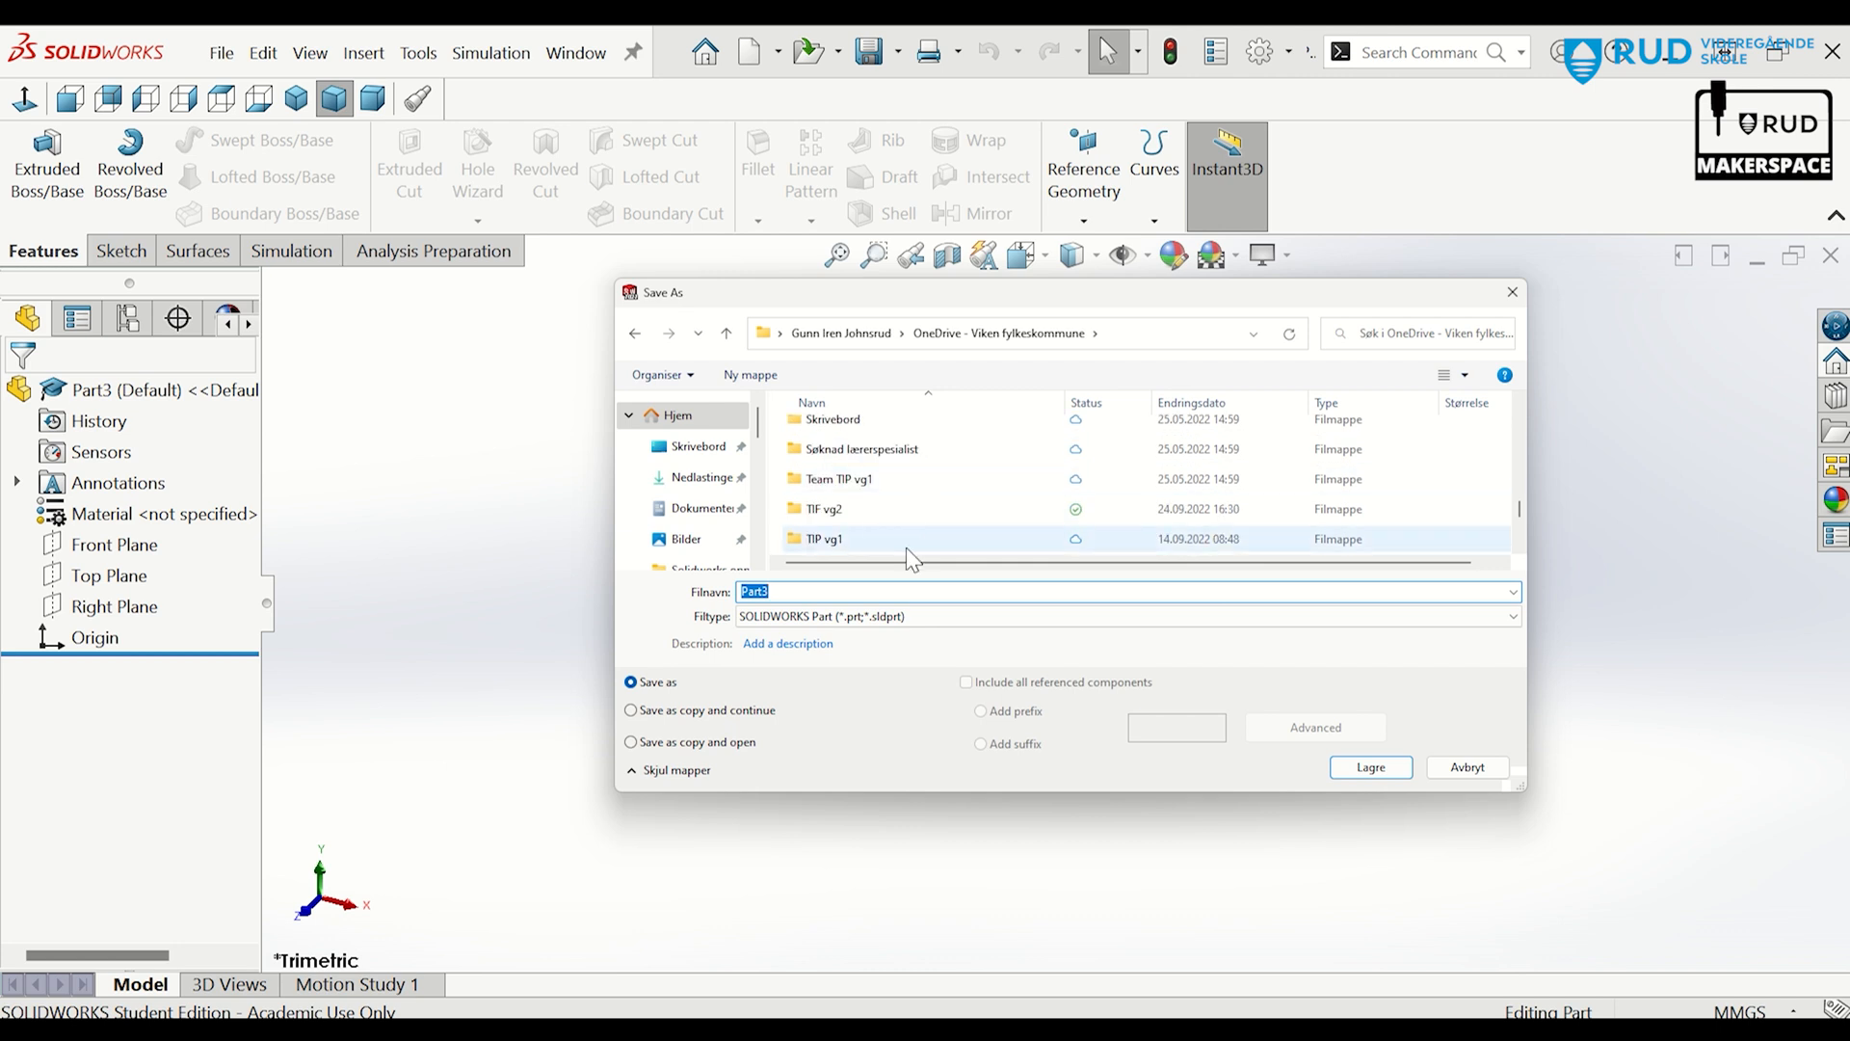
double_click(882, 505)
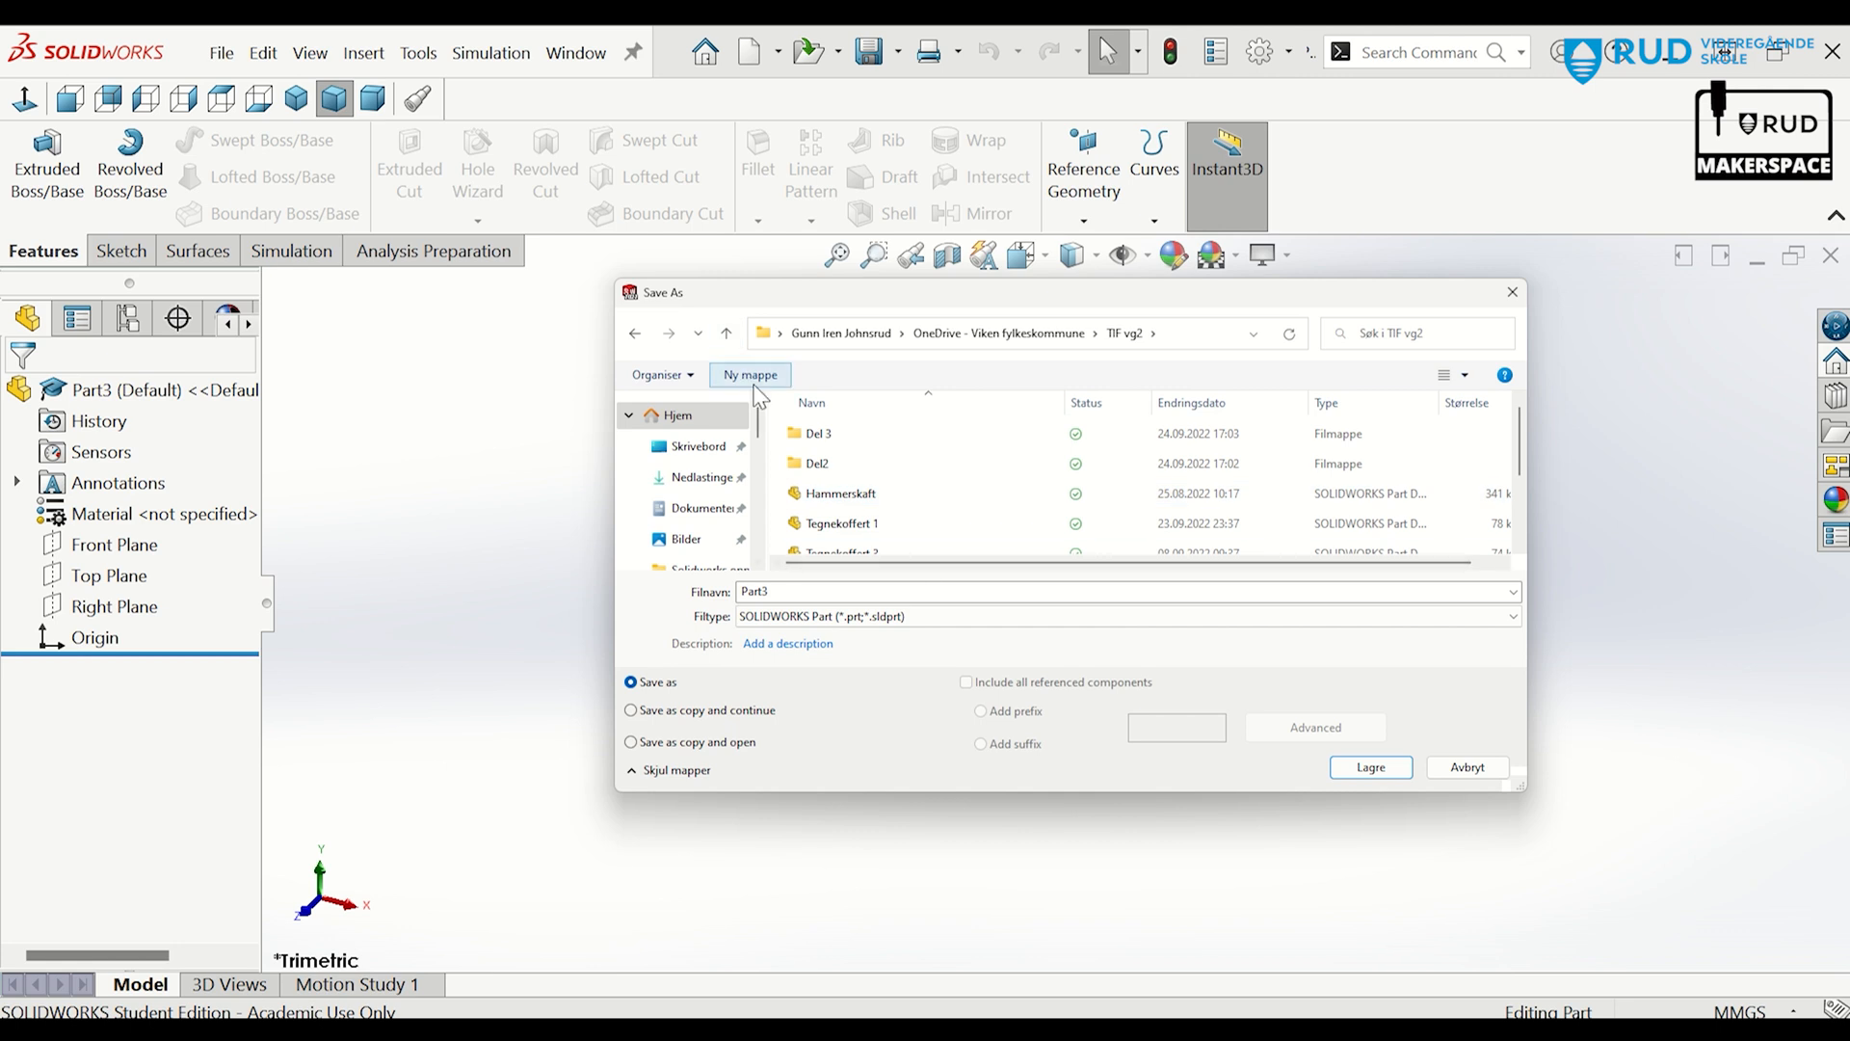
left_click(841, 434)
double_click(840, 433)
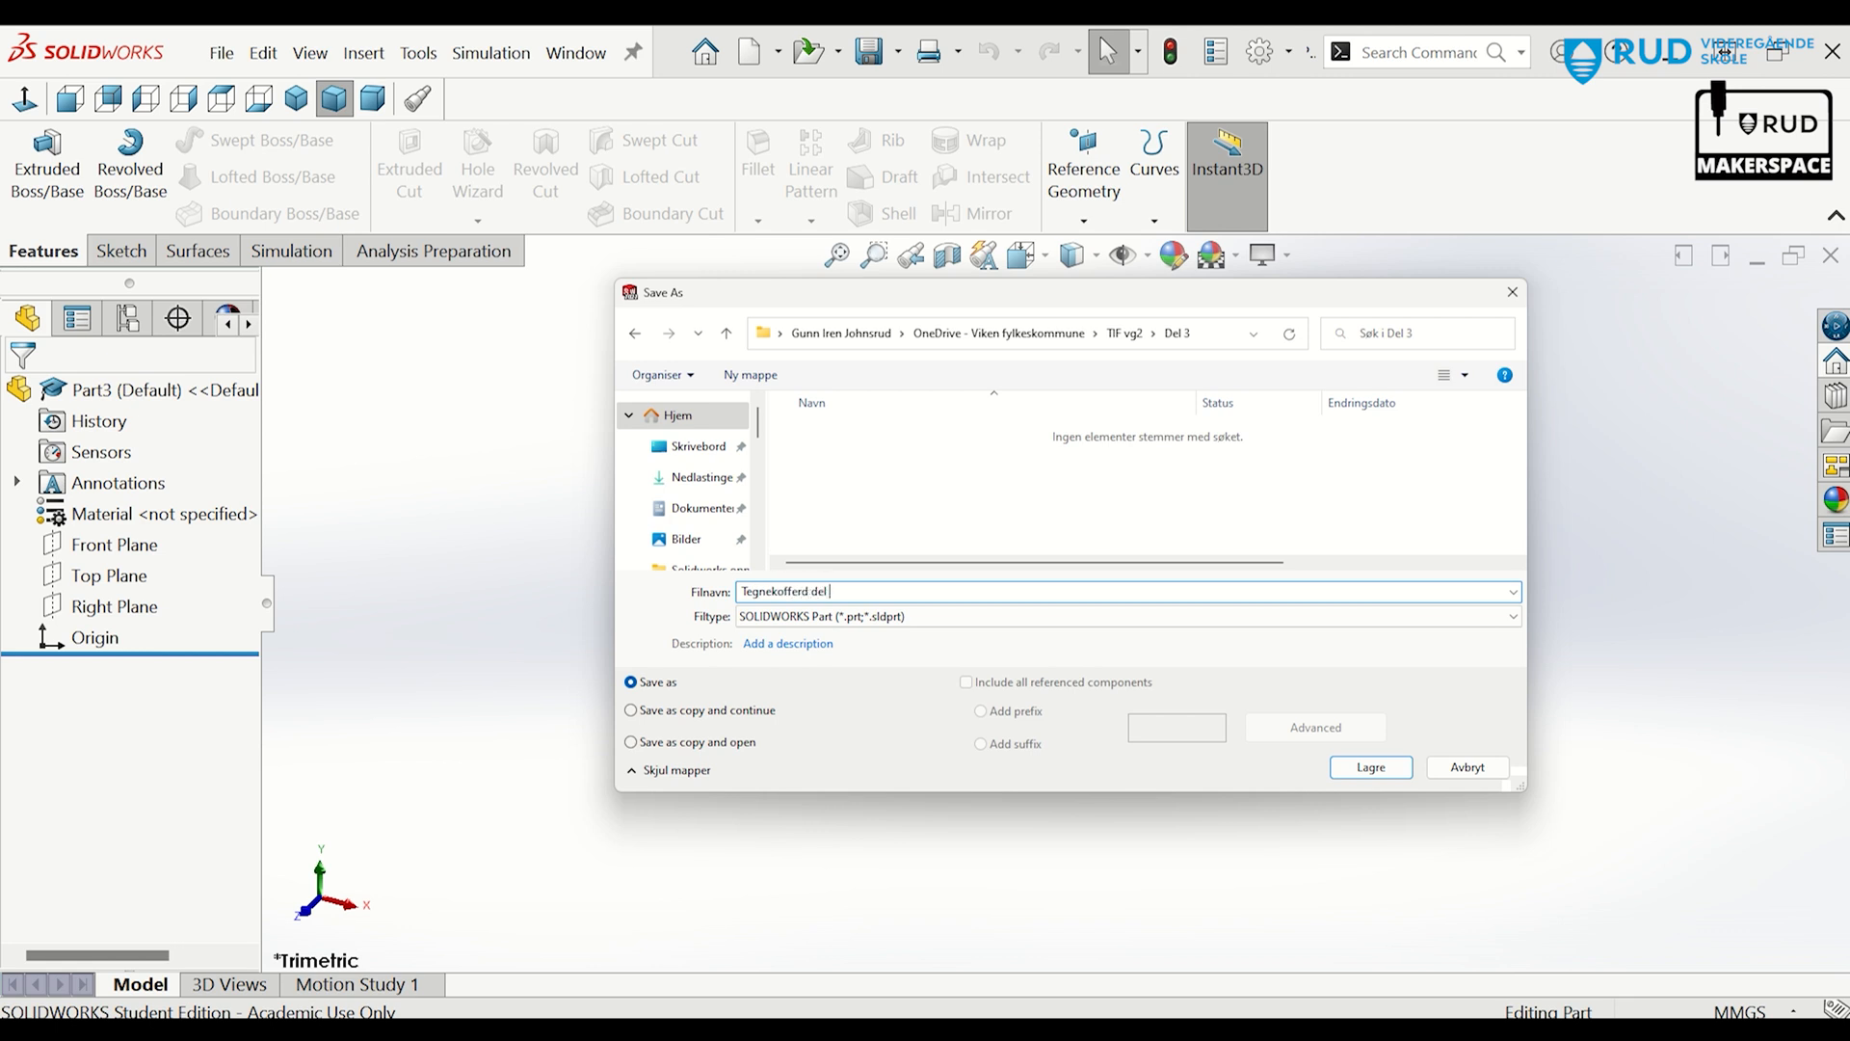
left_click(1371, 768)
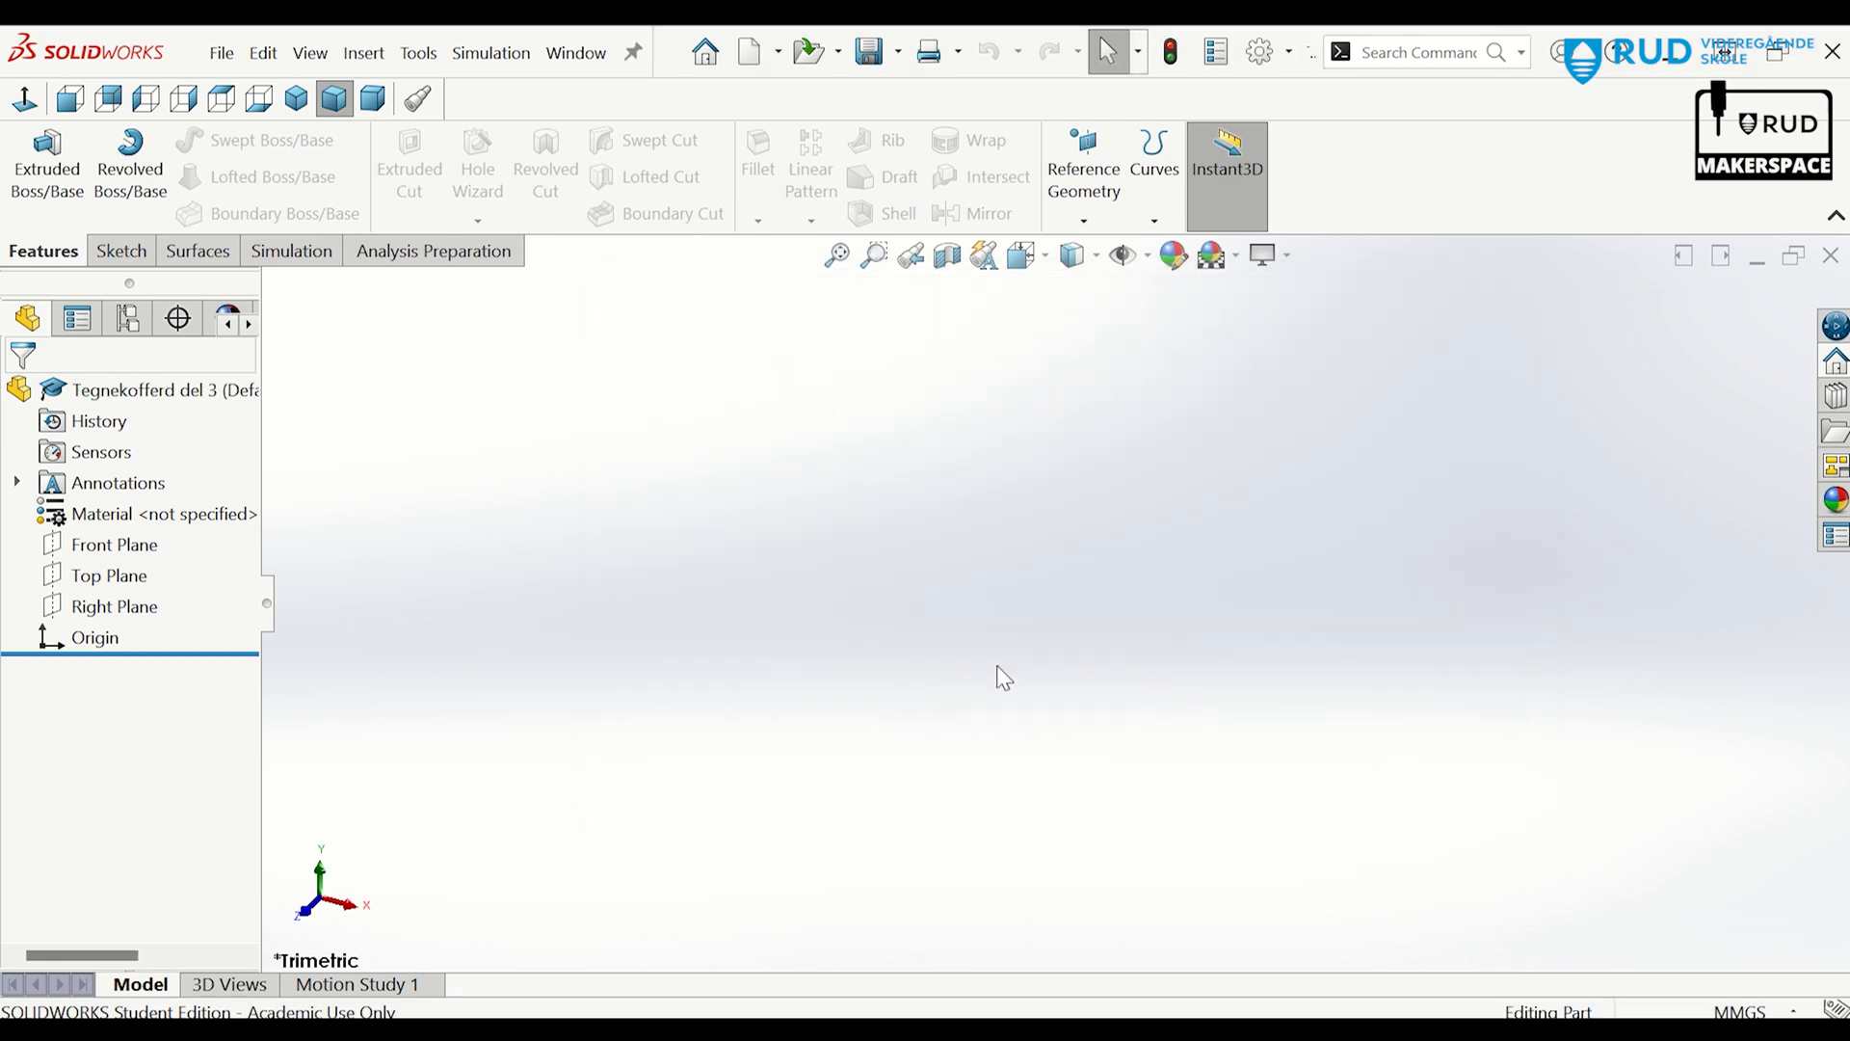
On the Front Plane, sketch a horizontal centerline about 38 mm long rightward from the origin and a vertical centerline up from its end.
left_click(115, 544)
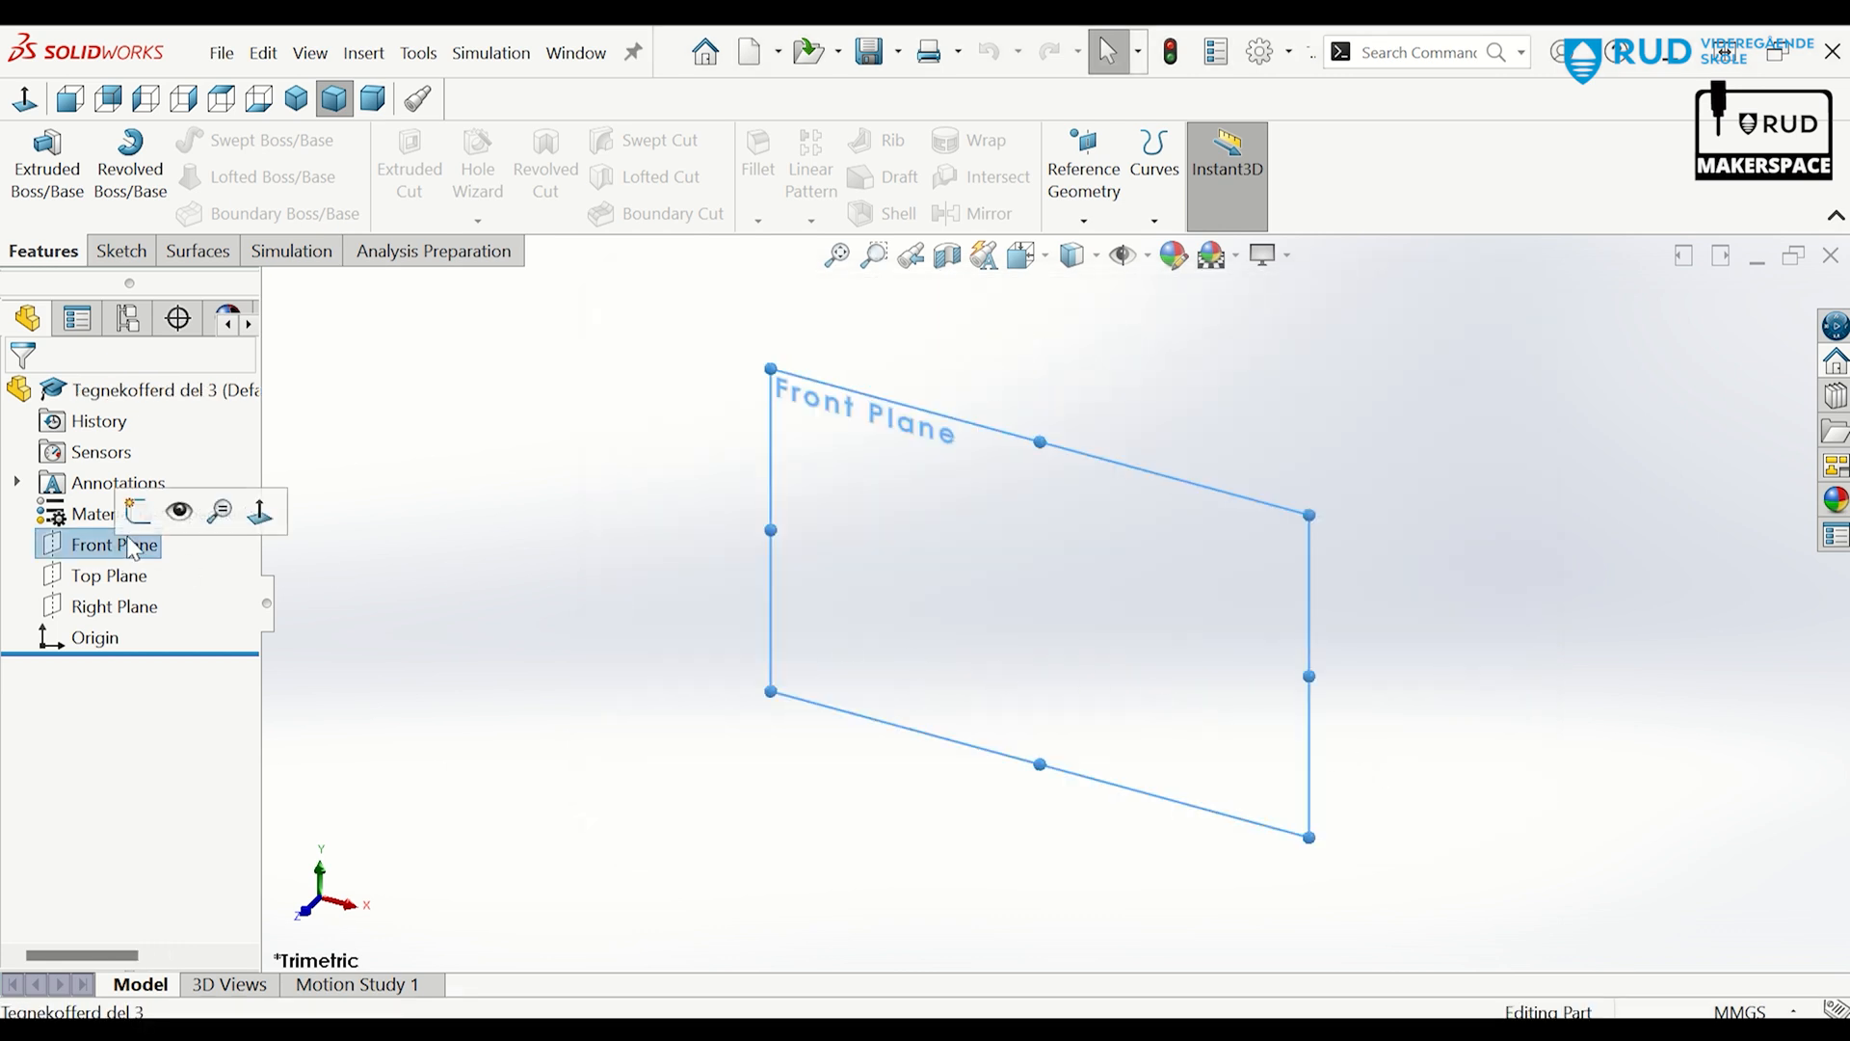
left_click(130, 509)
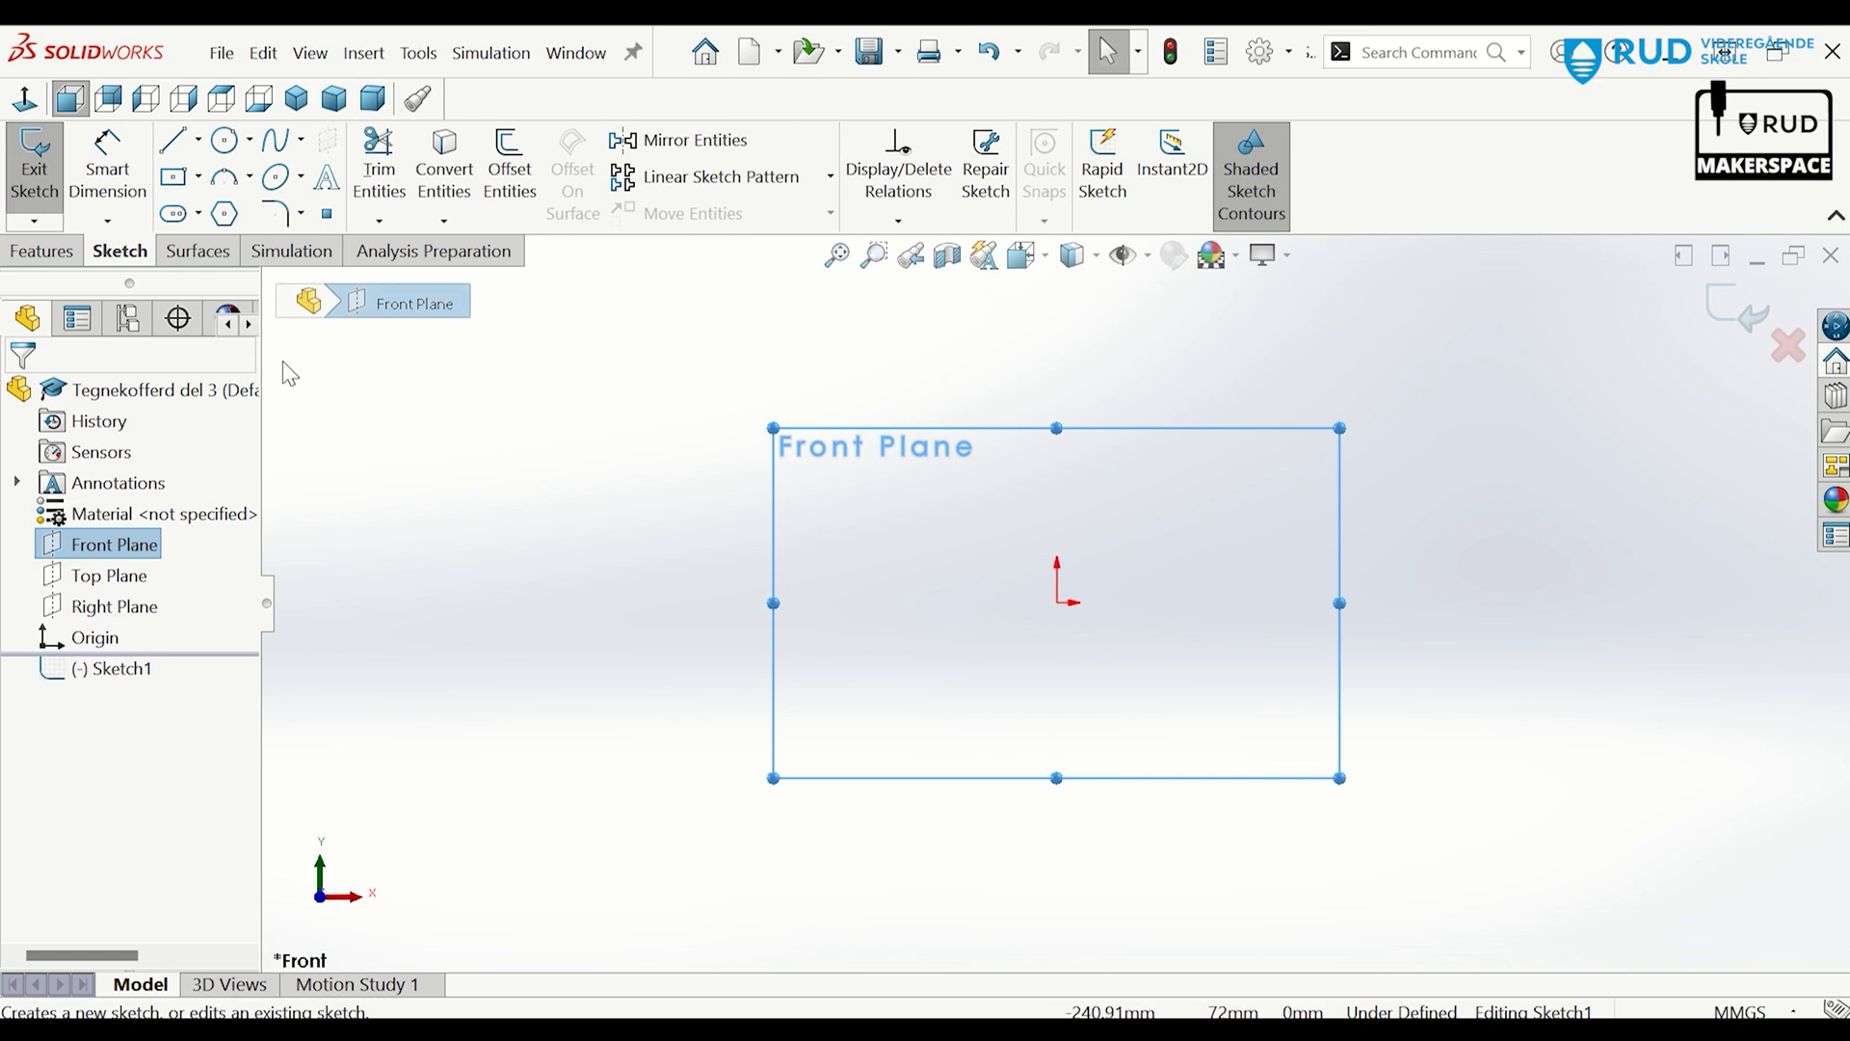
left_click(198, 140)
left_click(231, 206)
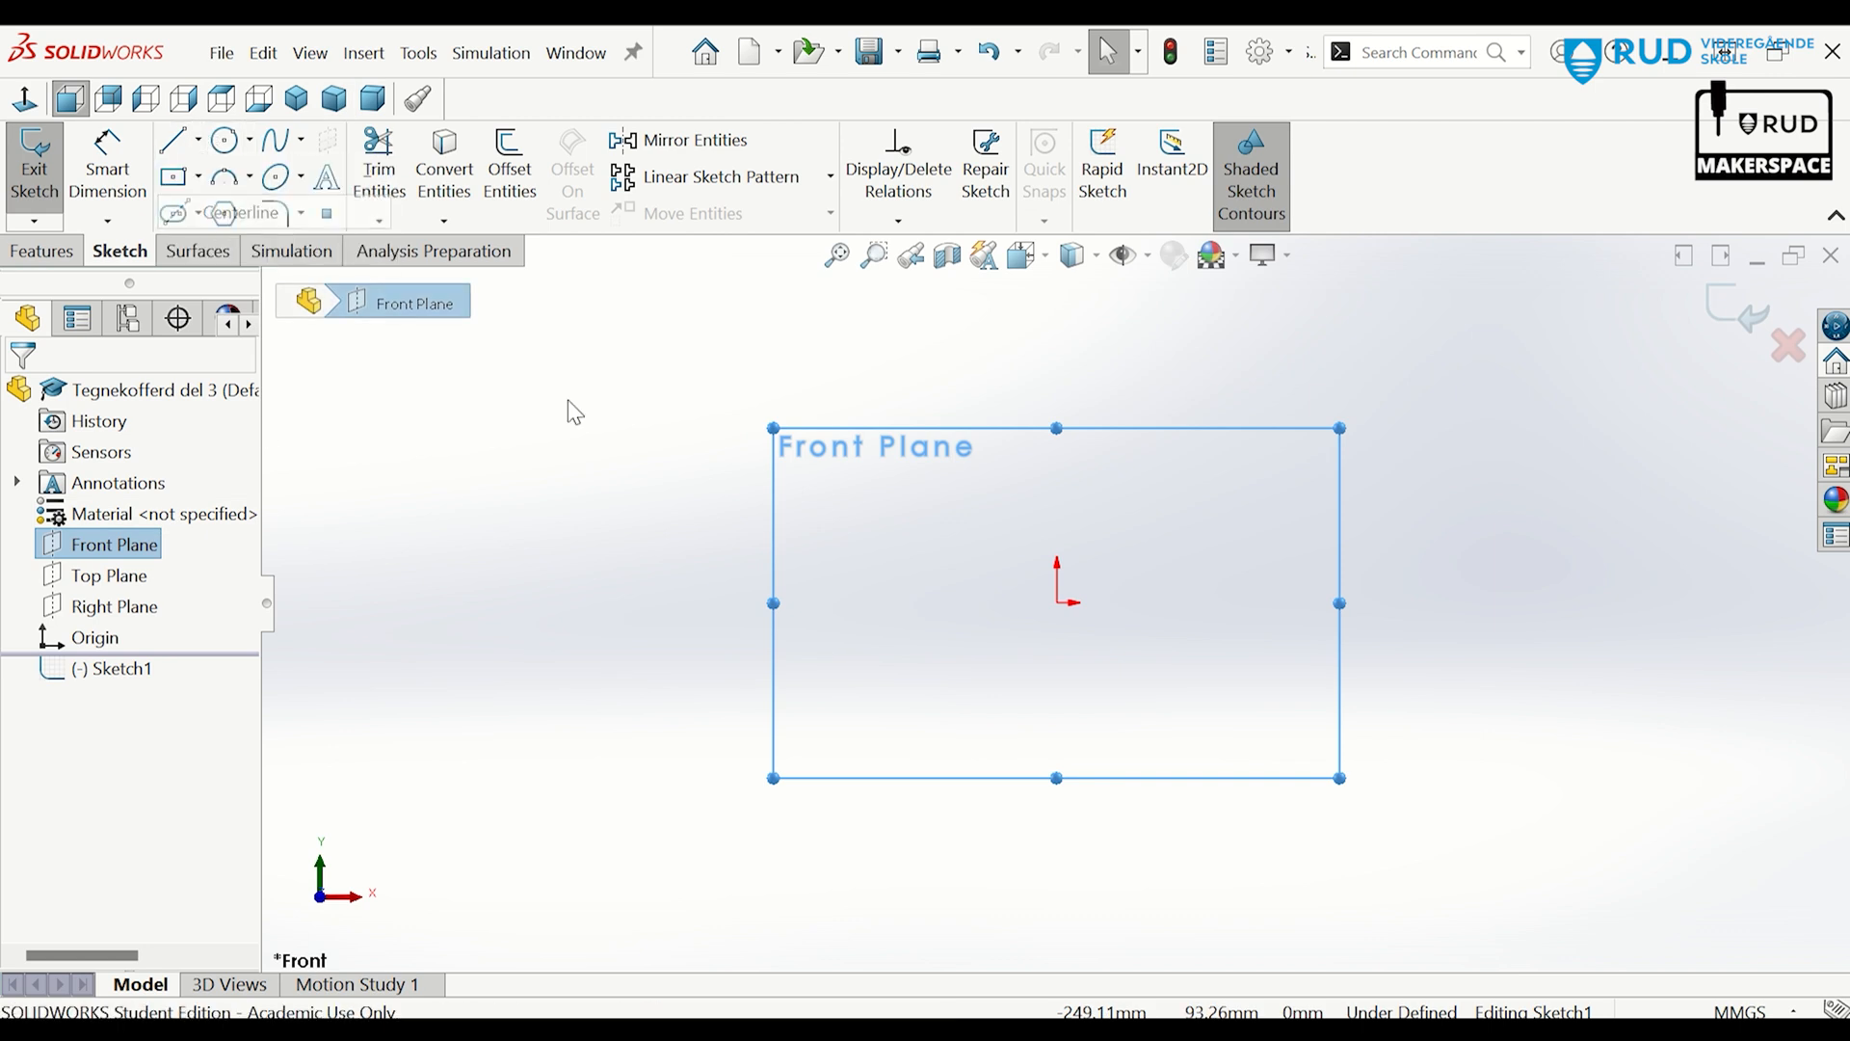
left_click(1058, 602)
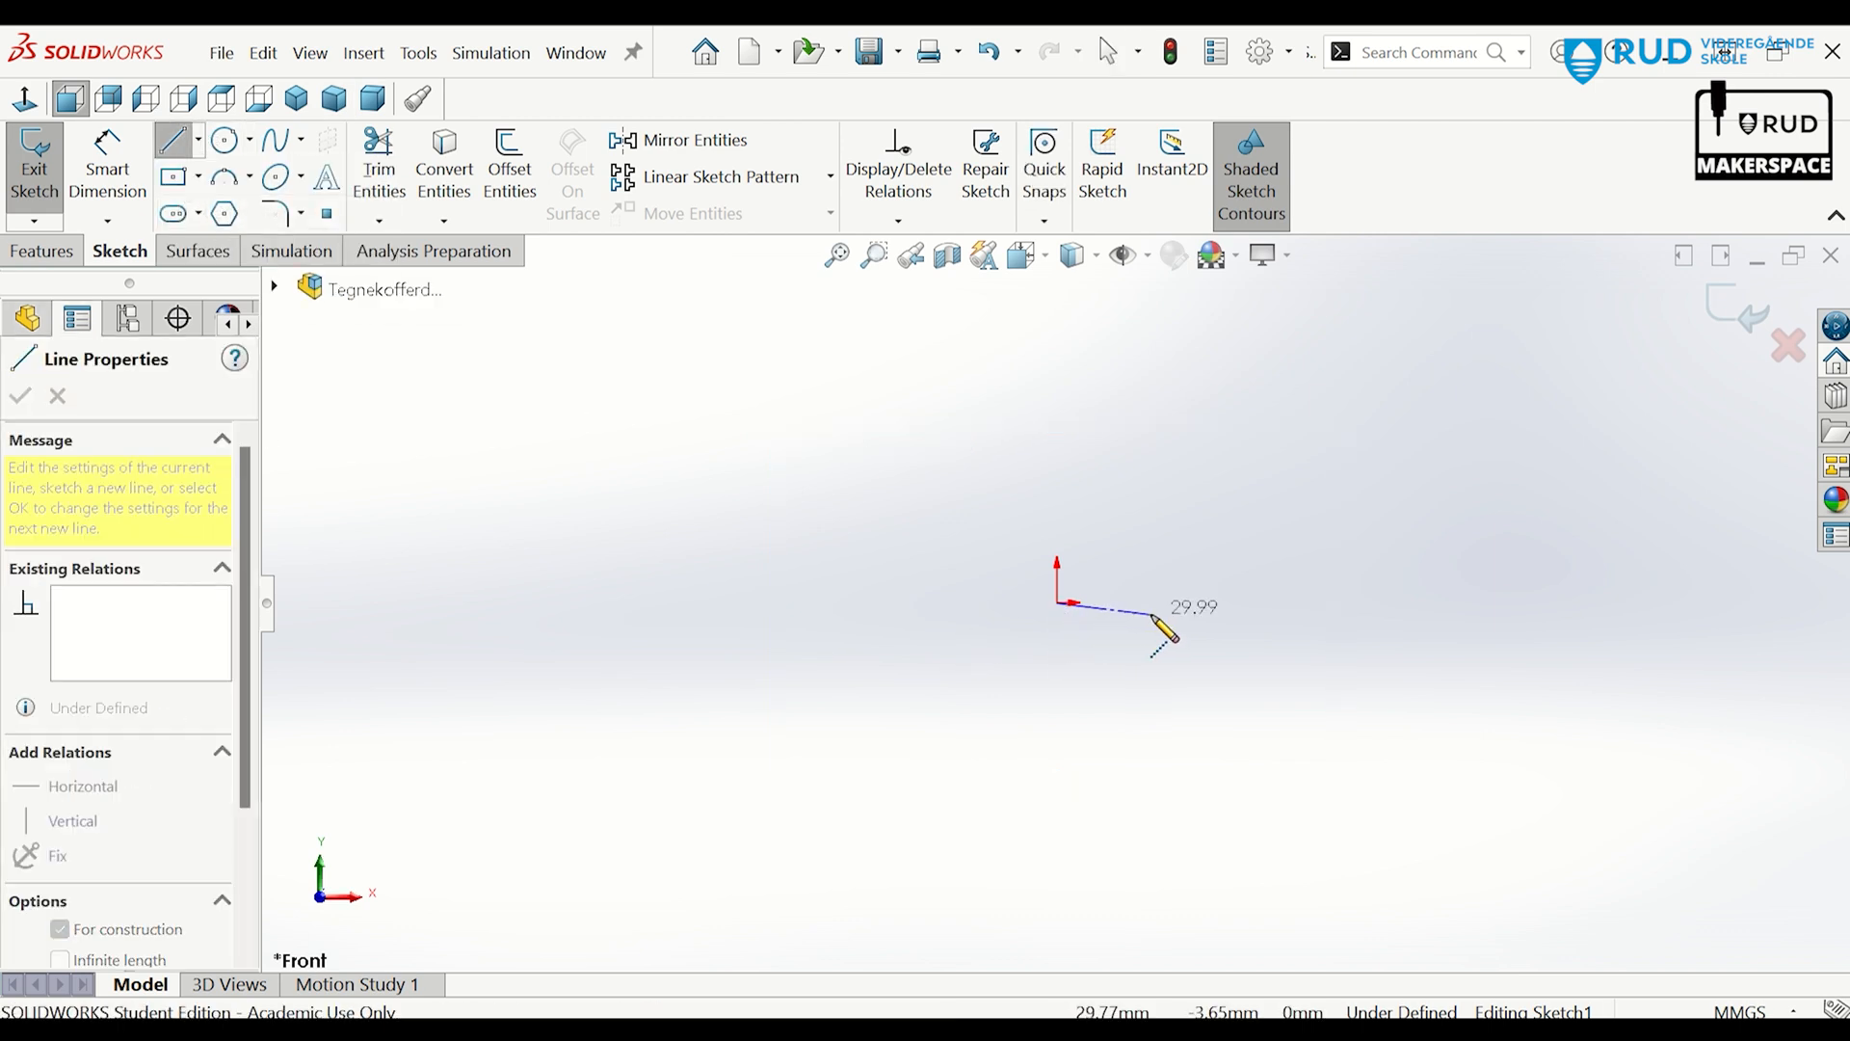
left_click(1178, 602)
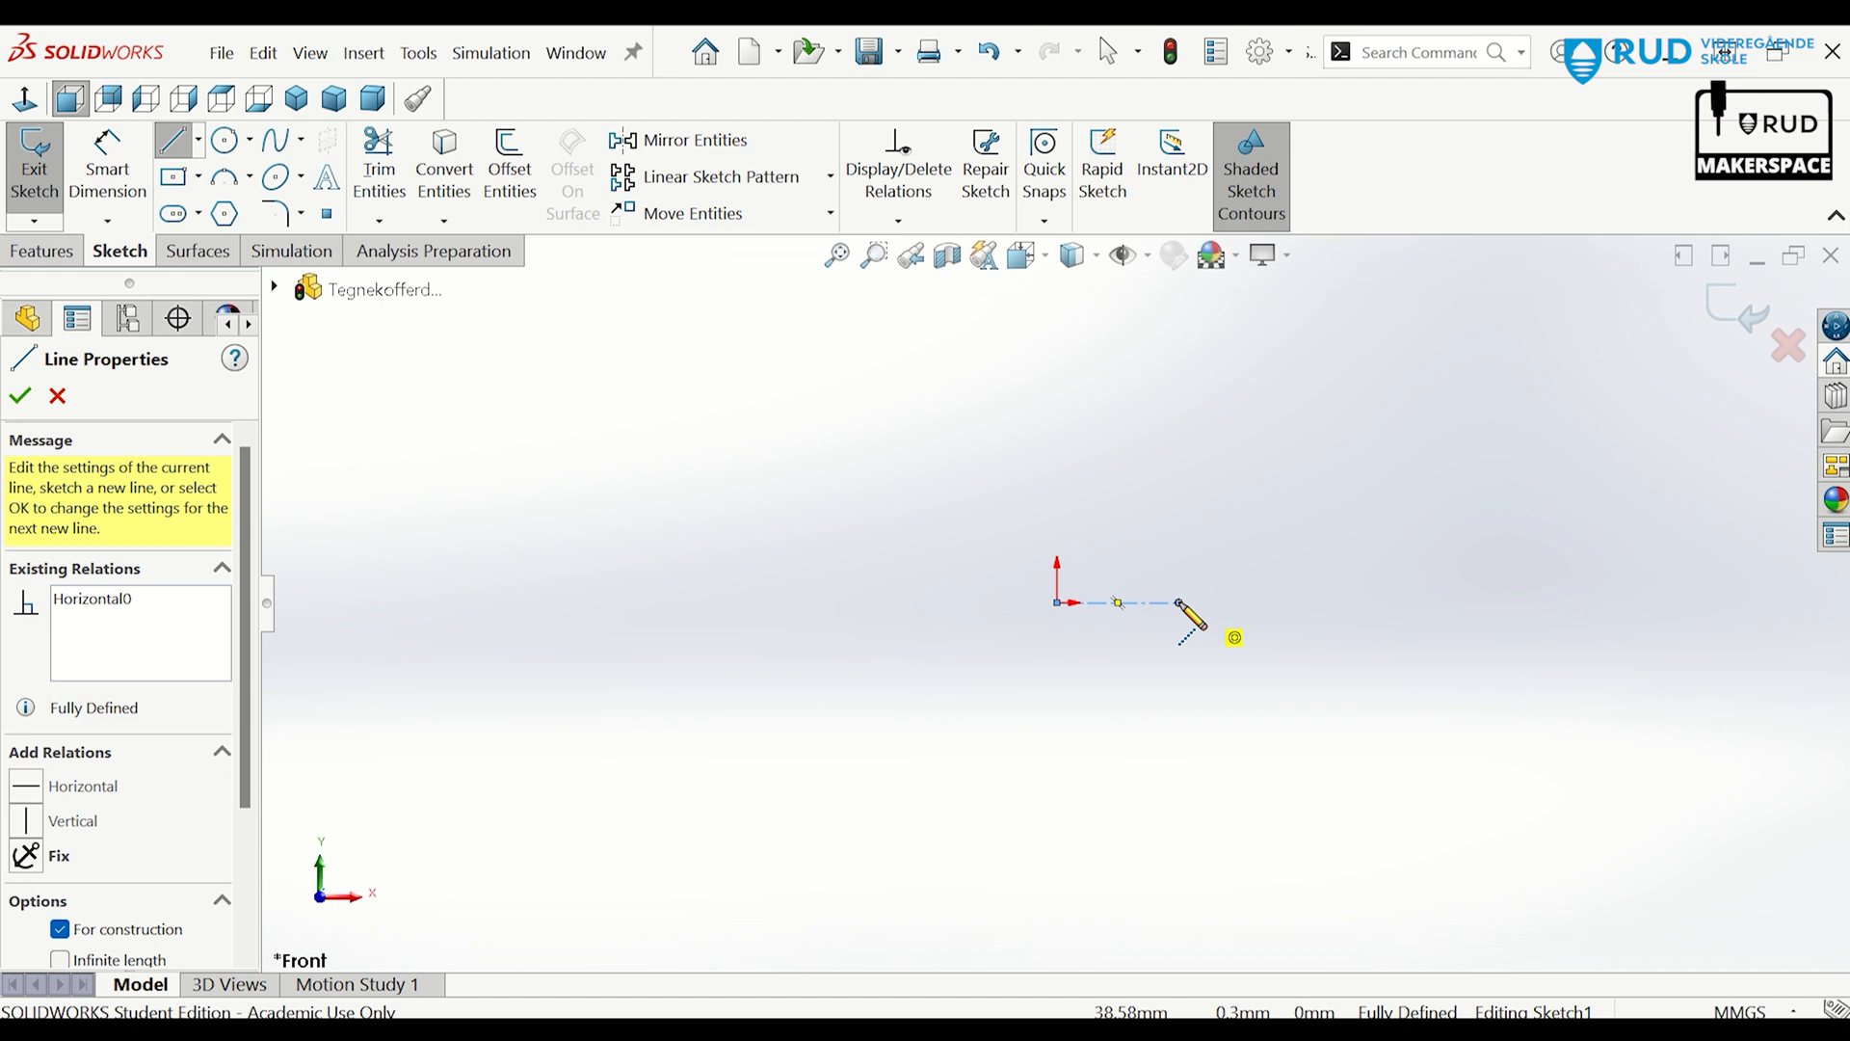
left_click(1177, 299)
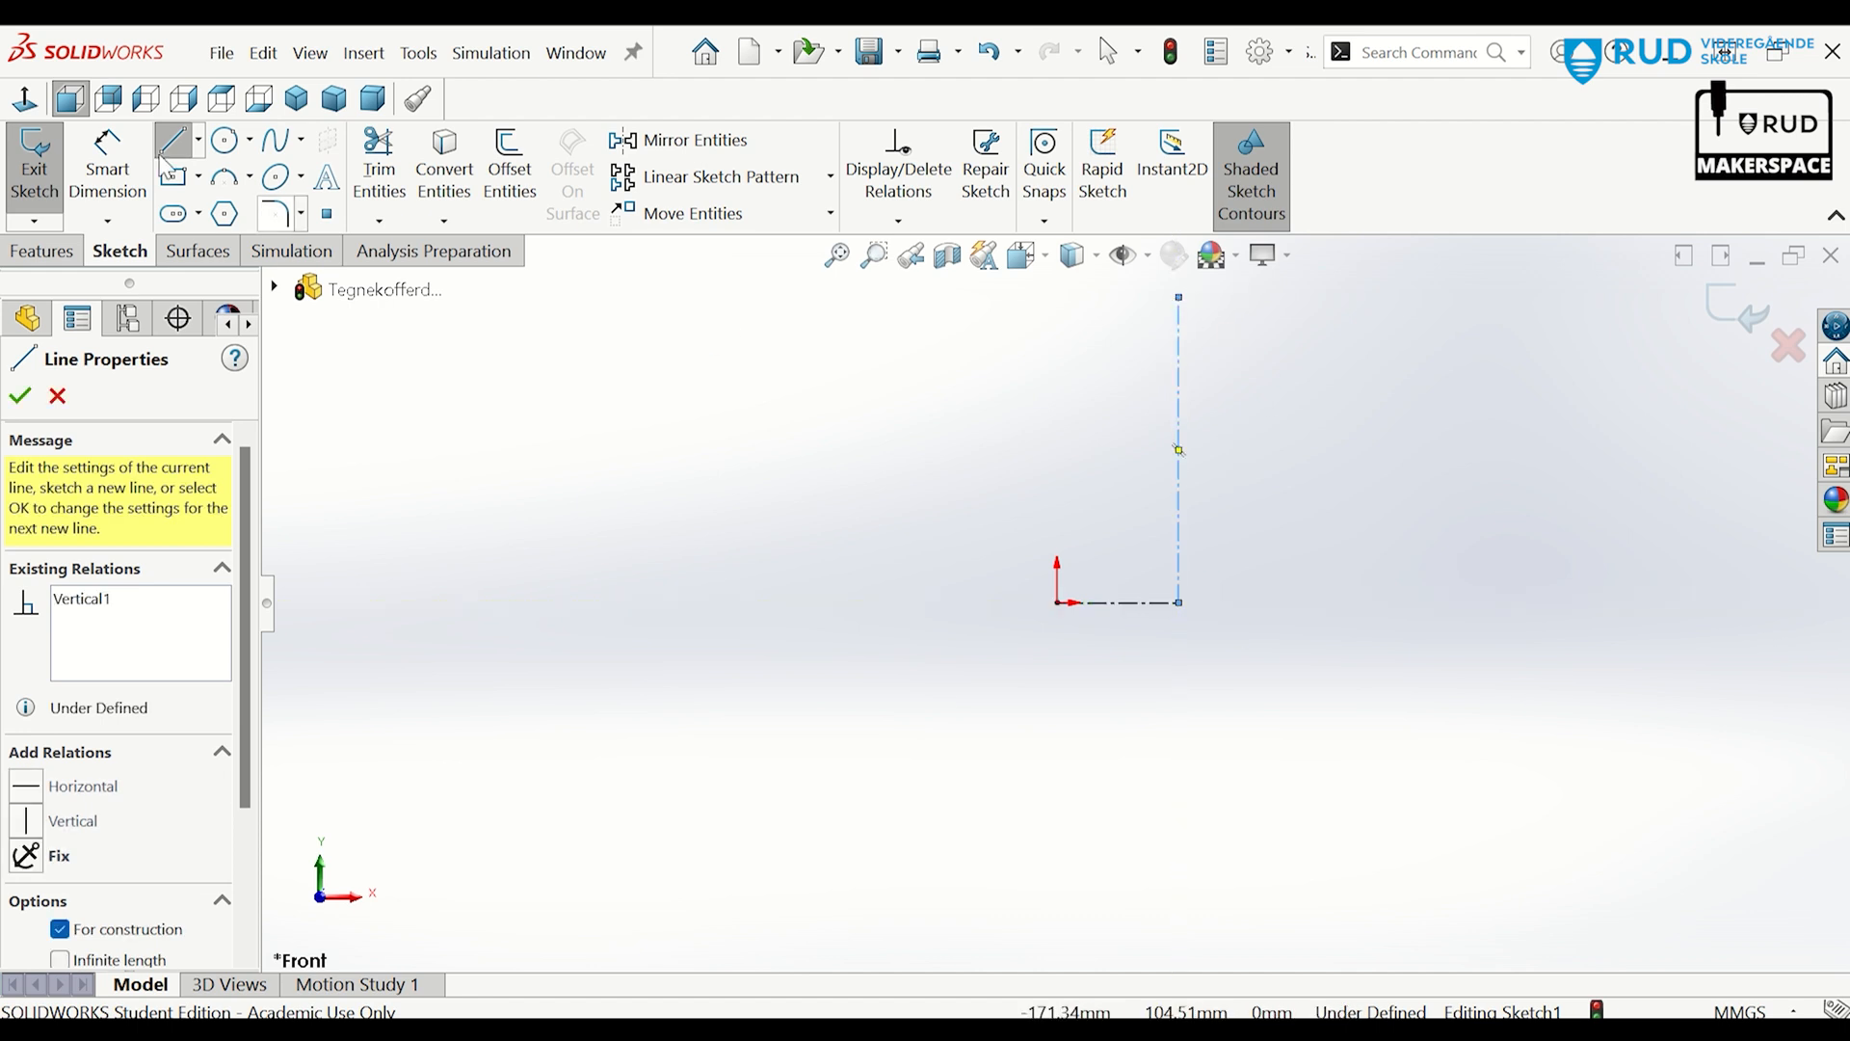
Dimension the horizontal centerline's length as 36/2 mm.
left_click(107, 168)
left_click(1111, 605)
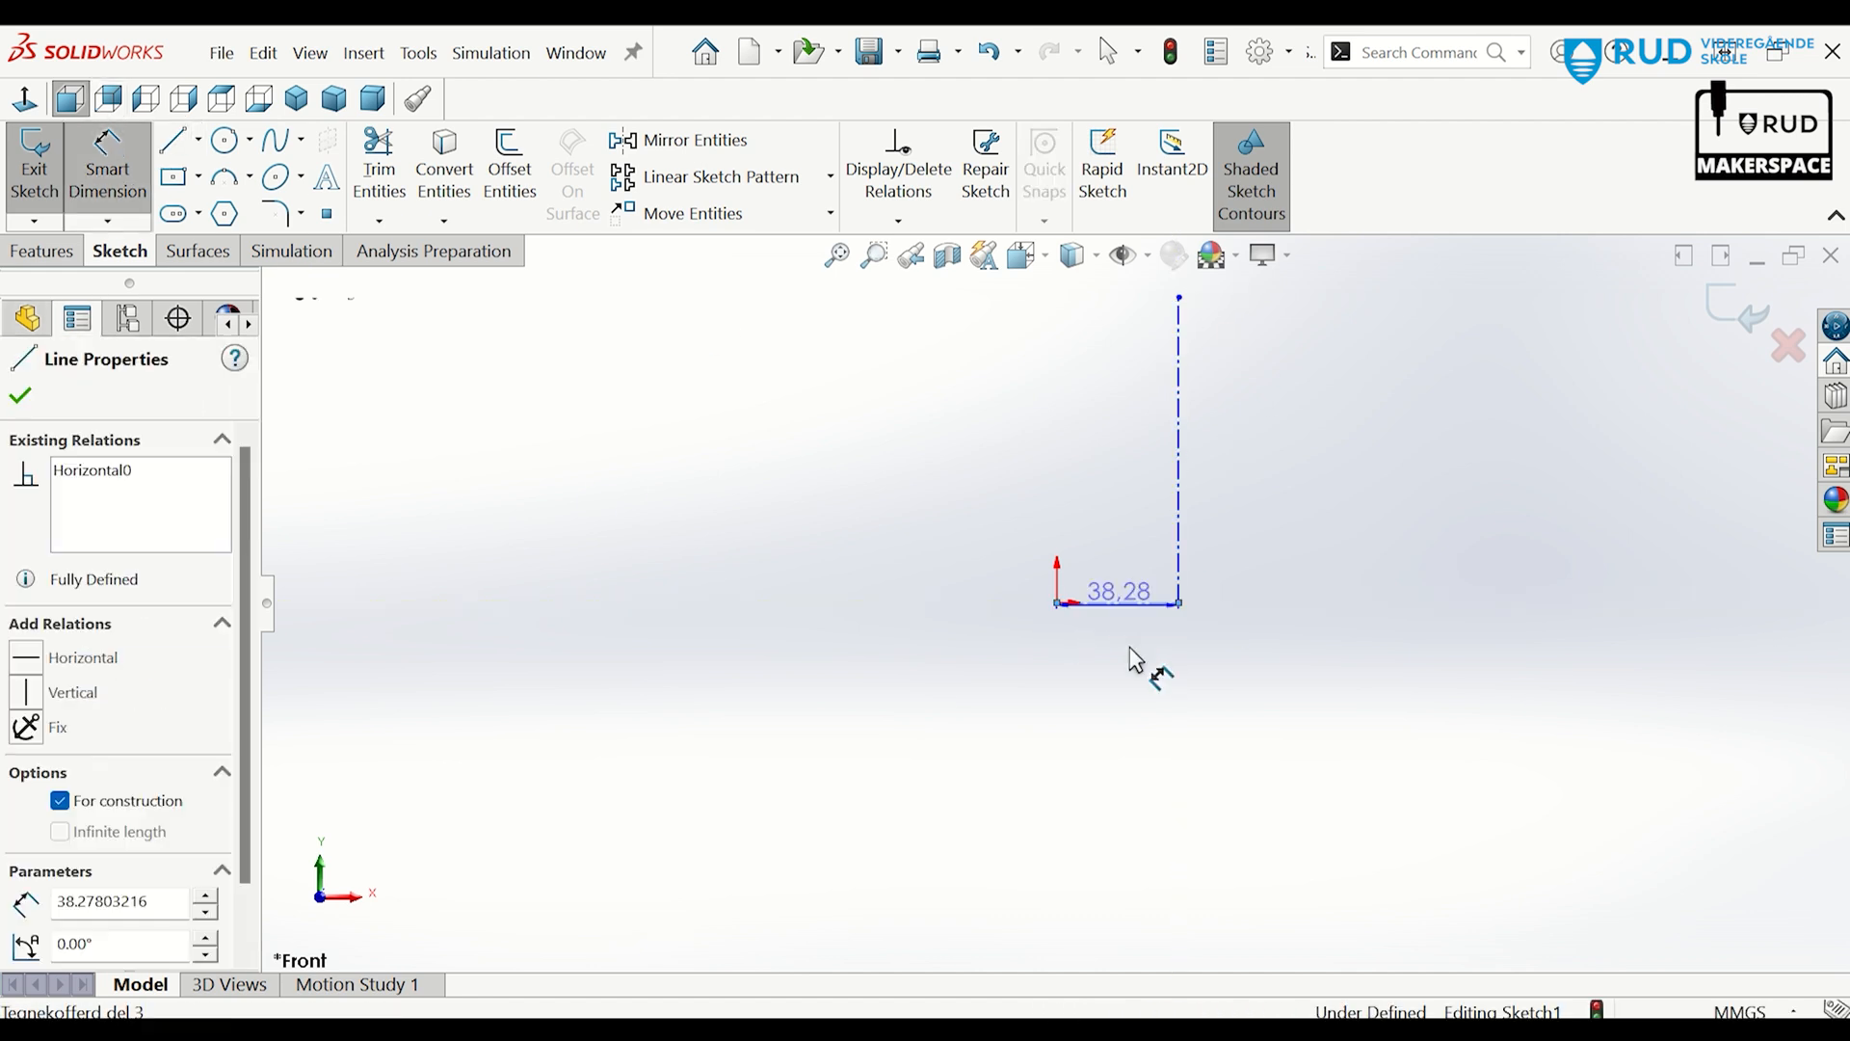
left_click(1148, 694)
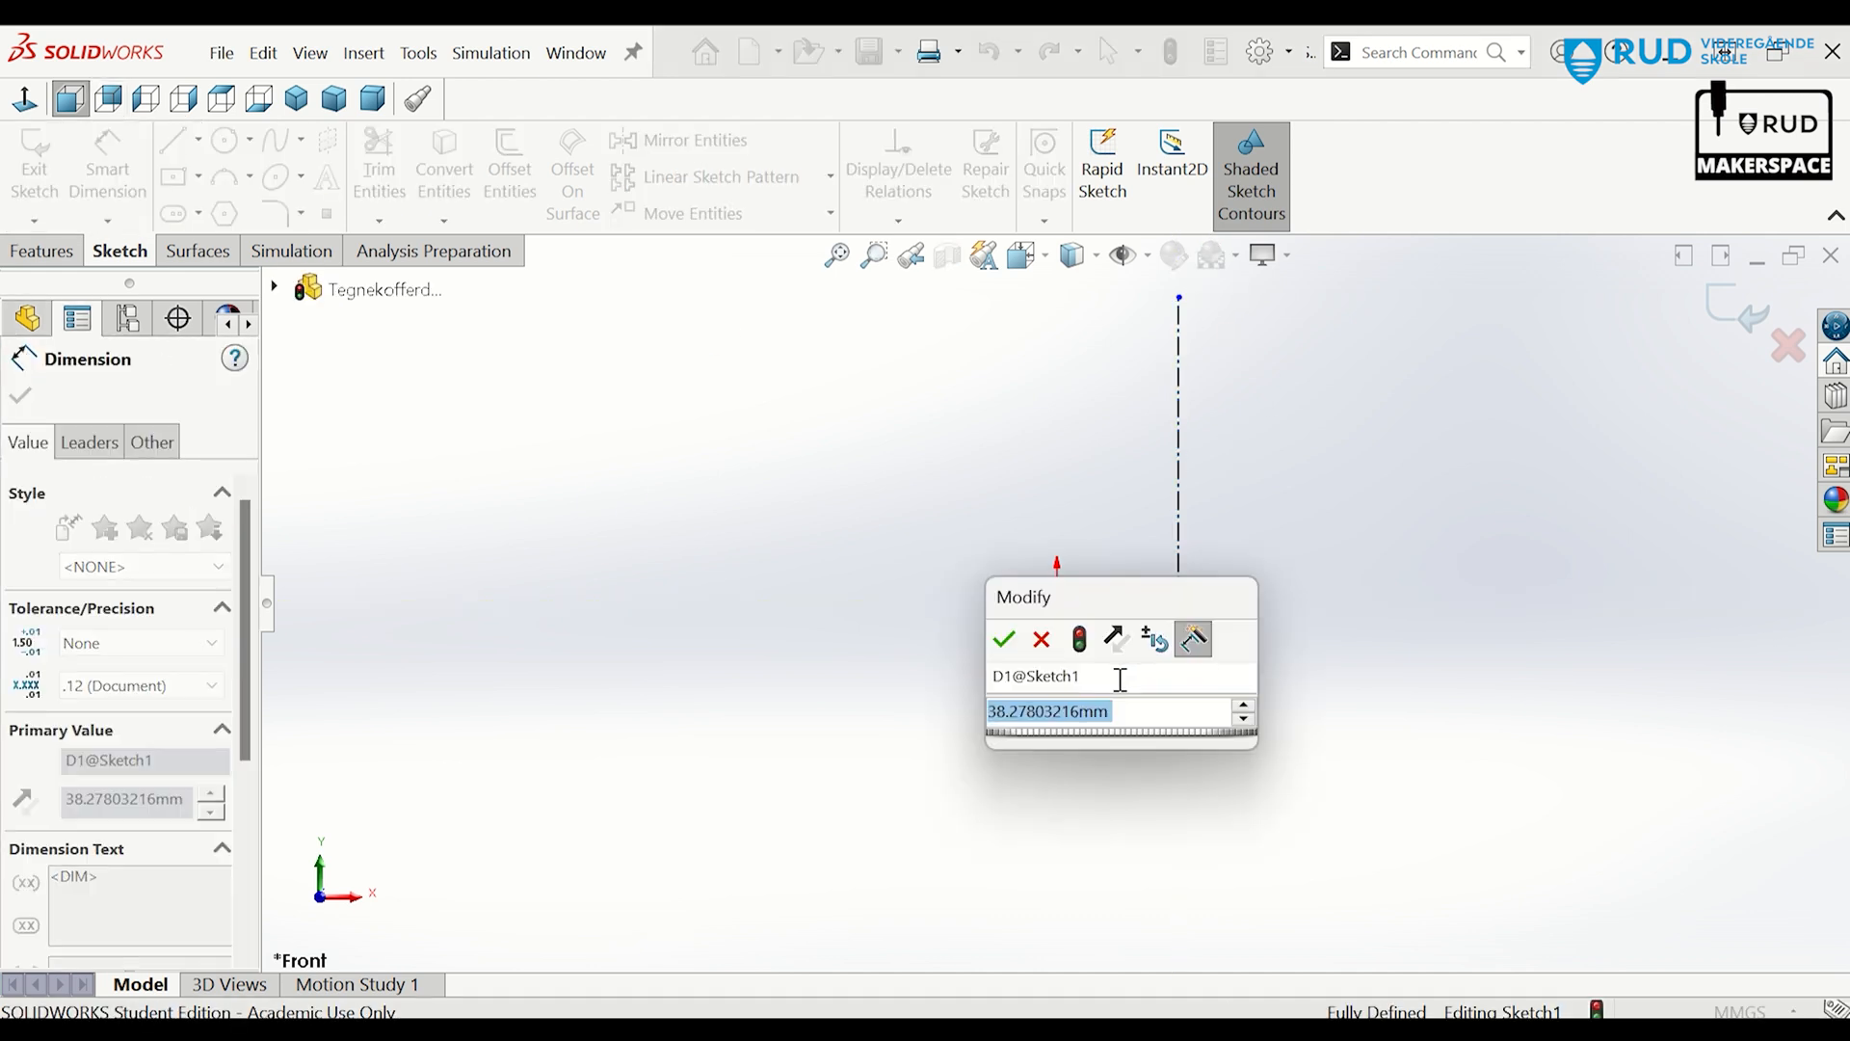
type("3")
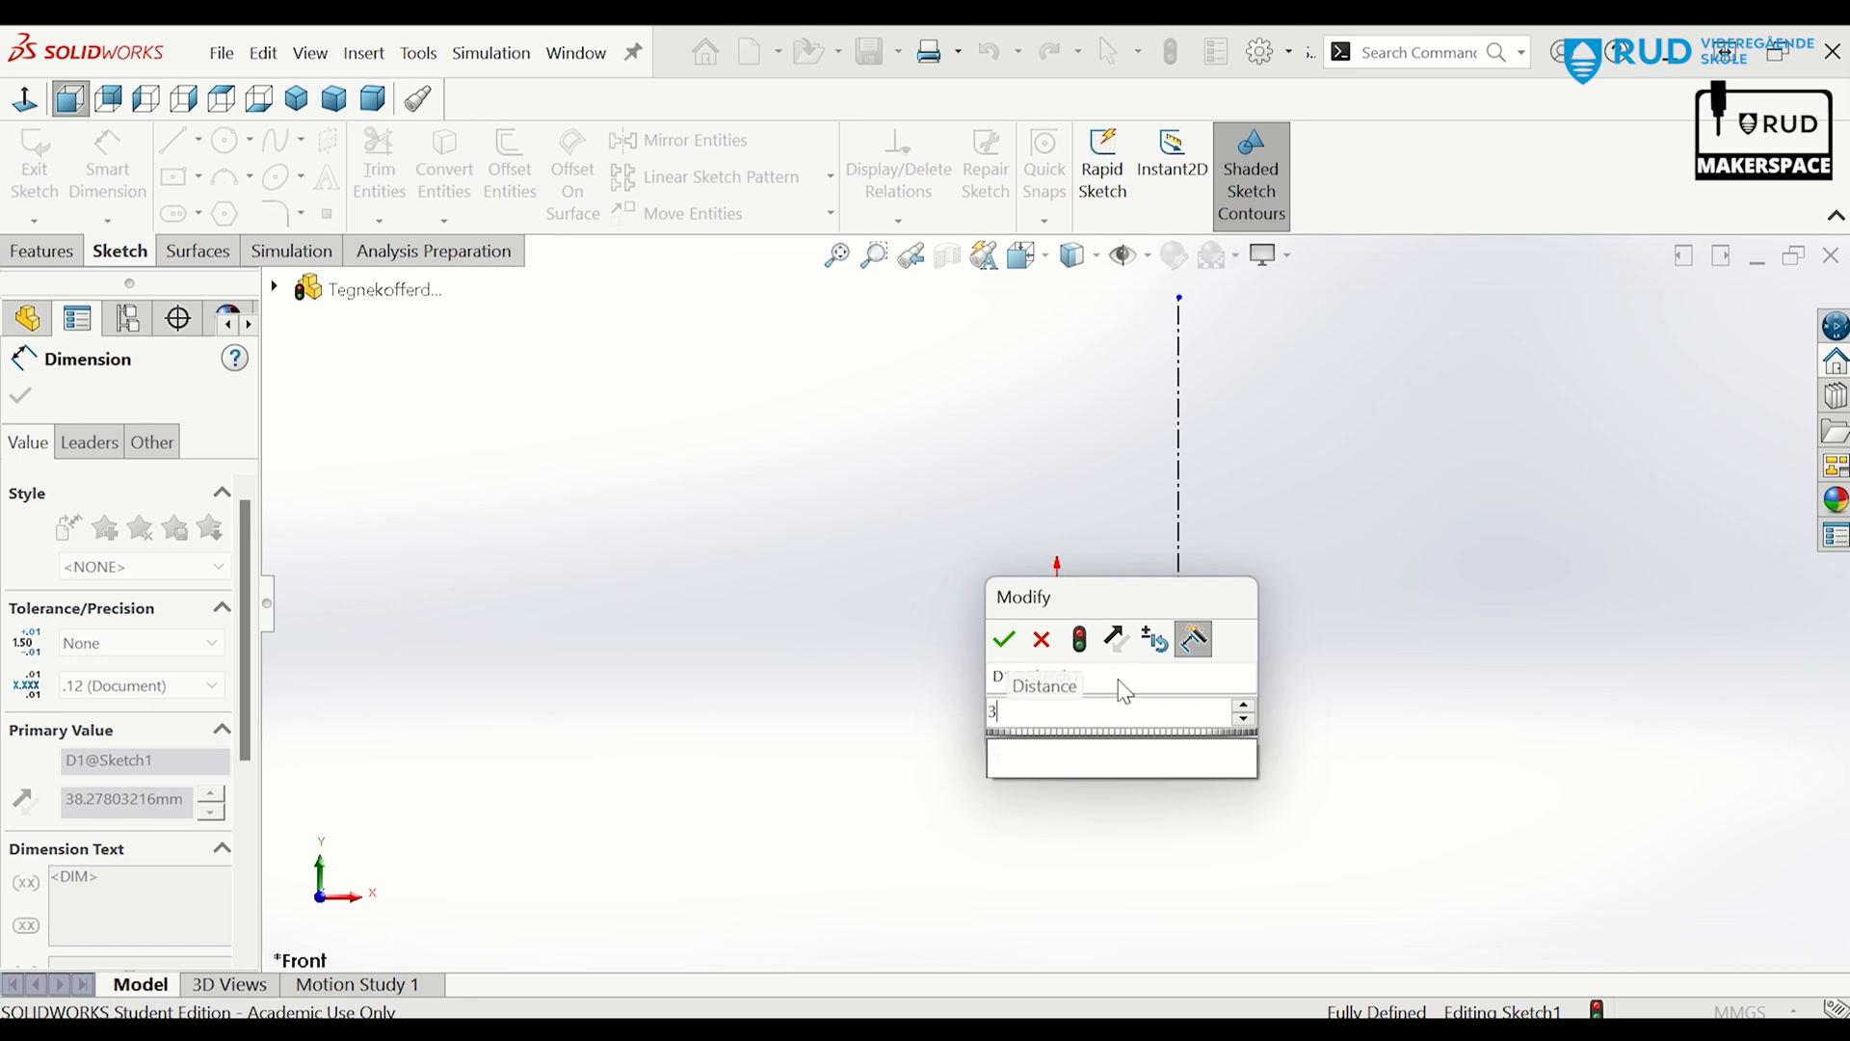
type("6/")
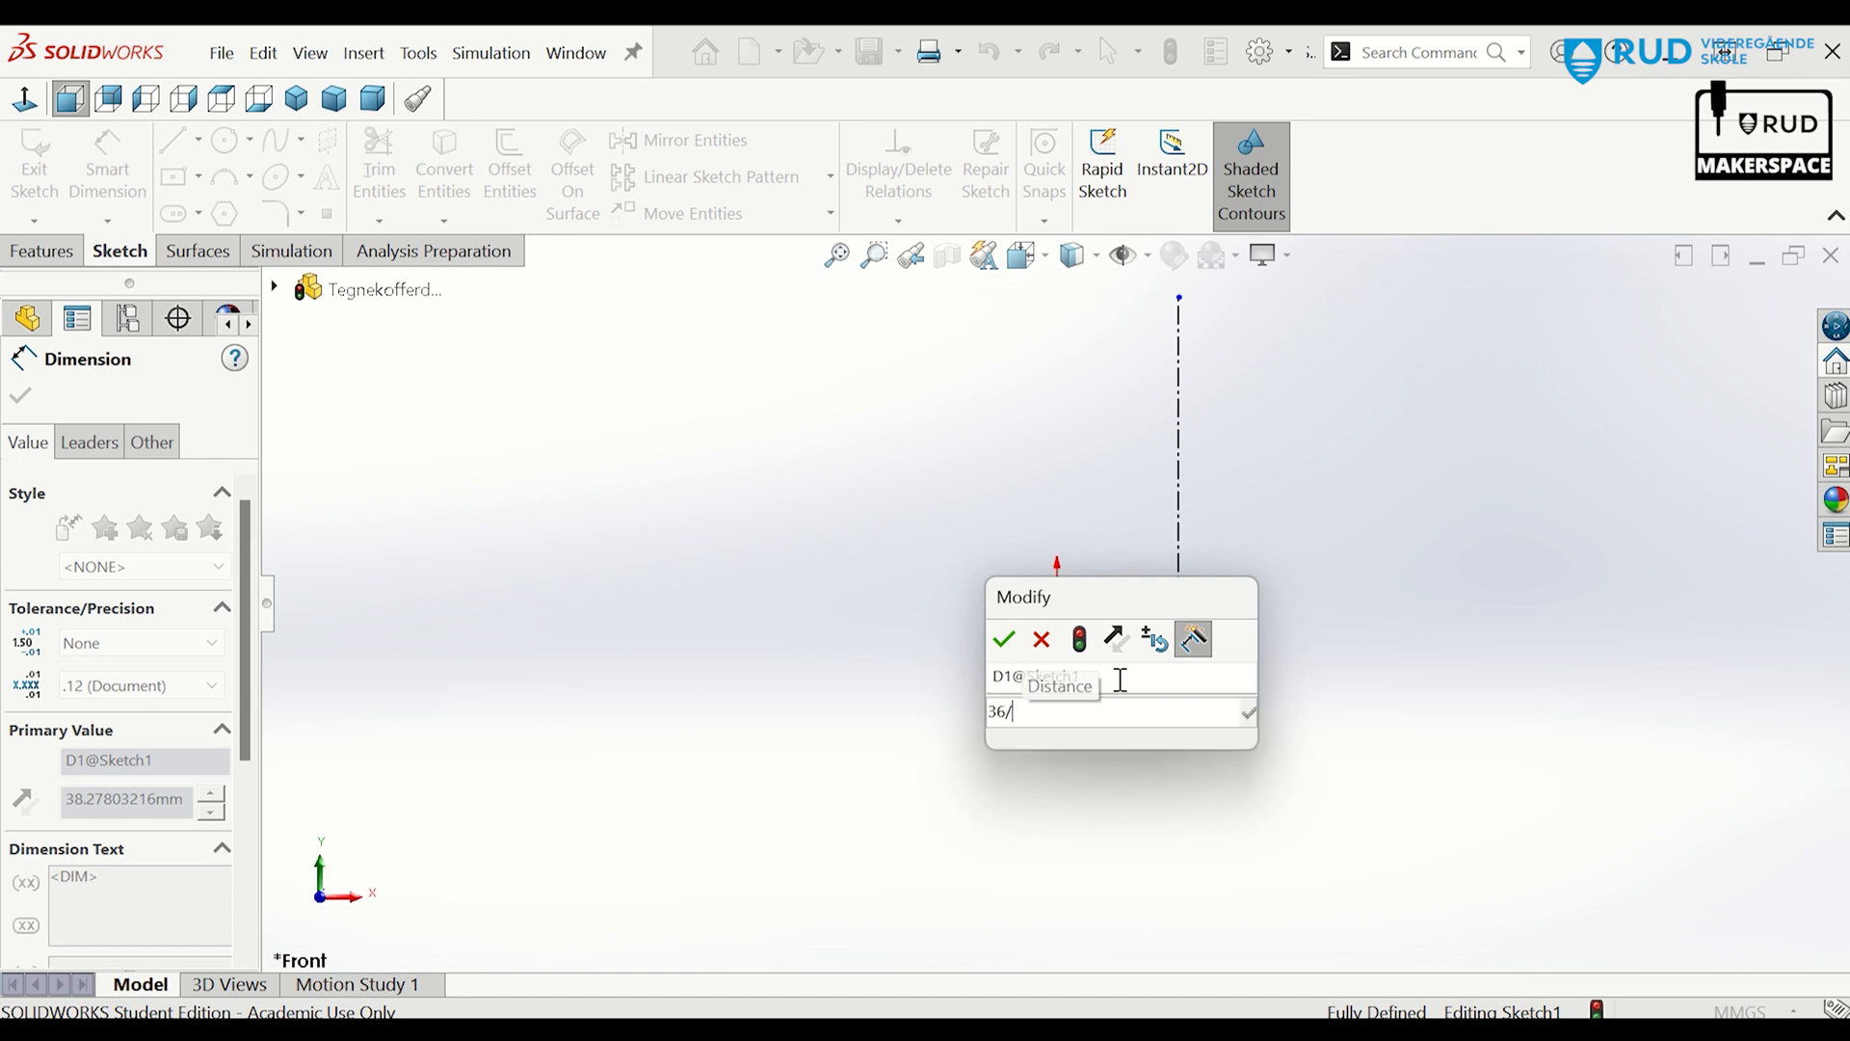
type("2")
key("Return")
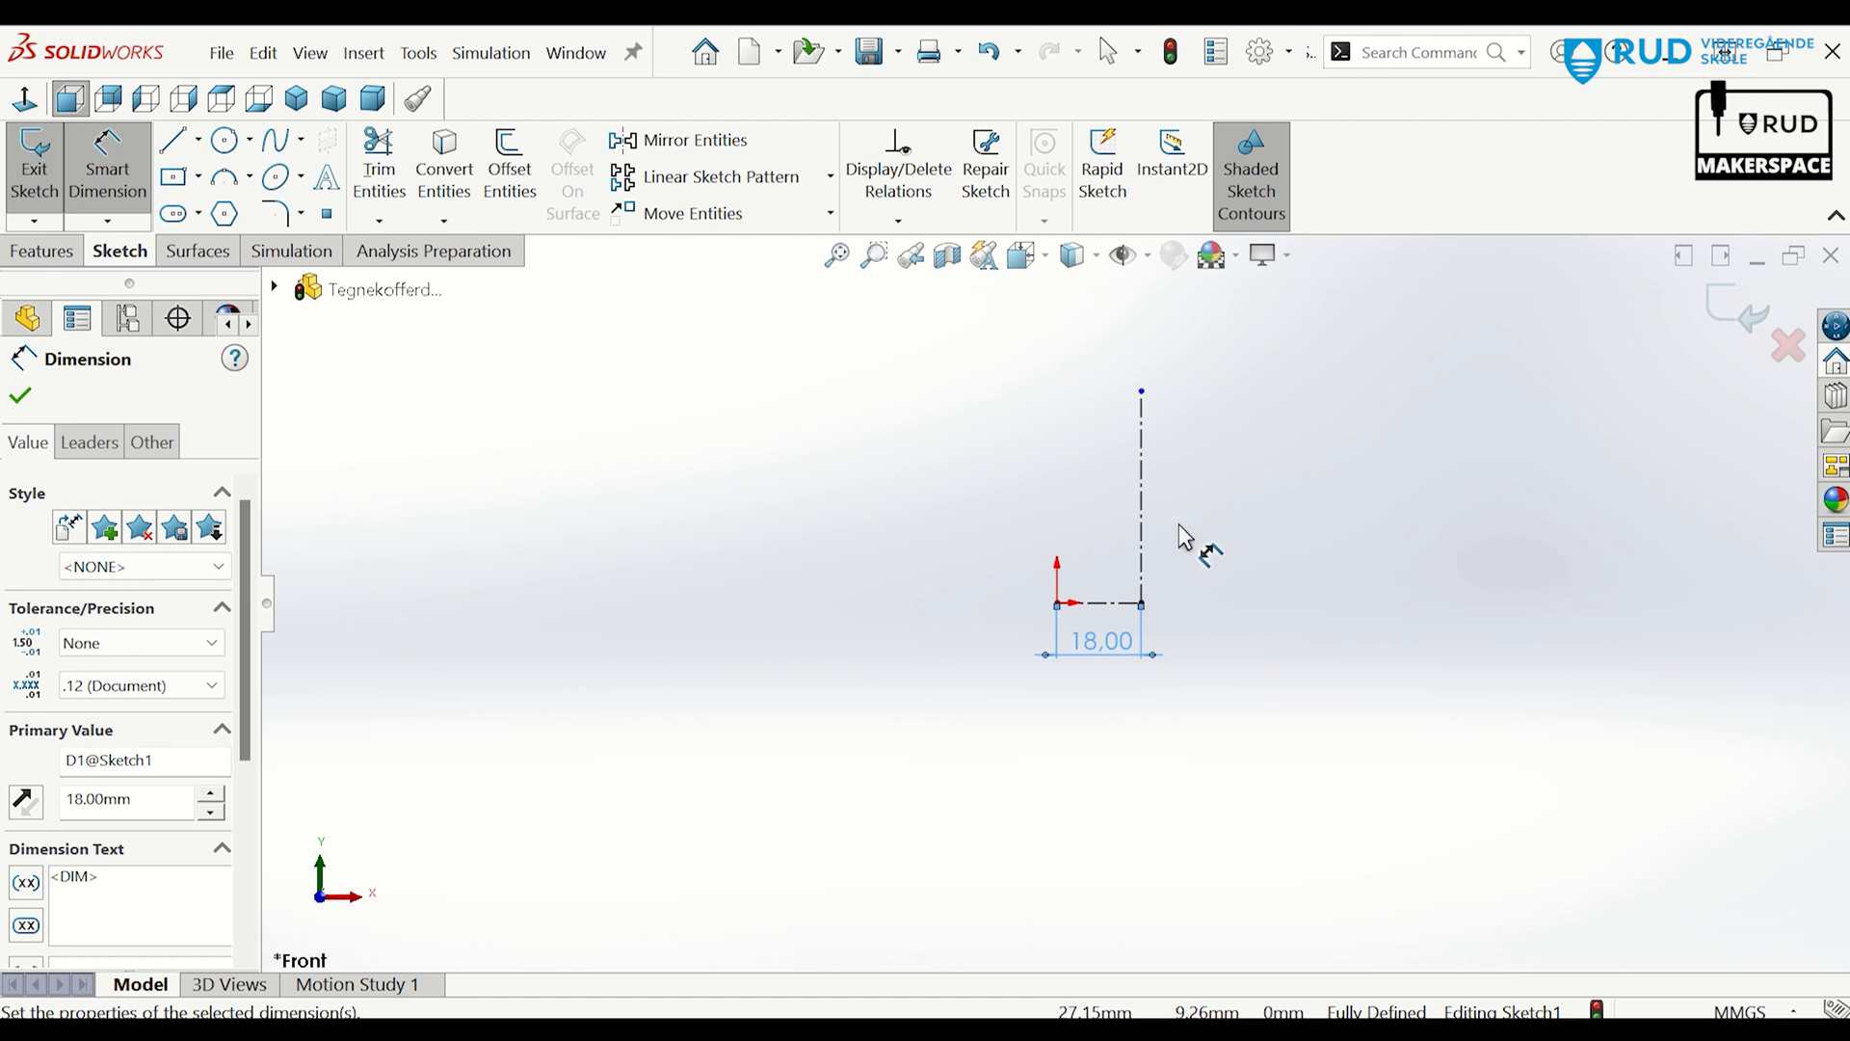
Dimension the vertical centerline's length as 100 mm.
left_click(1143, 496)
left_click(1305, 507)
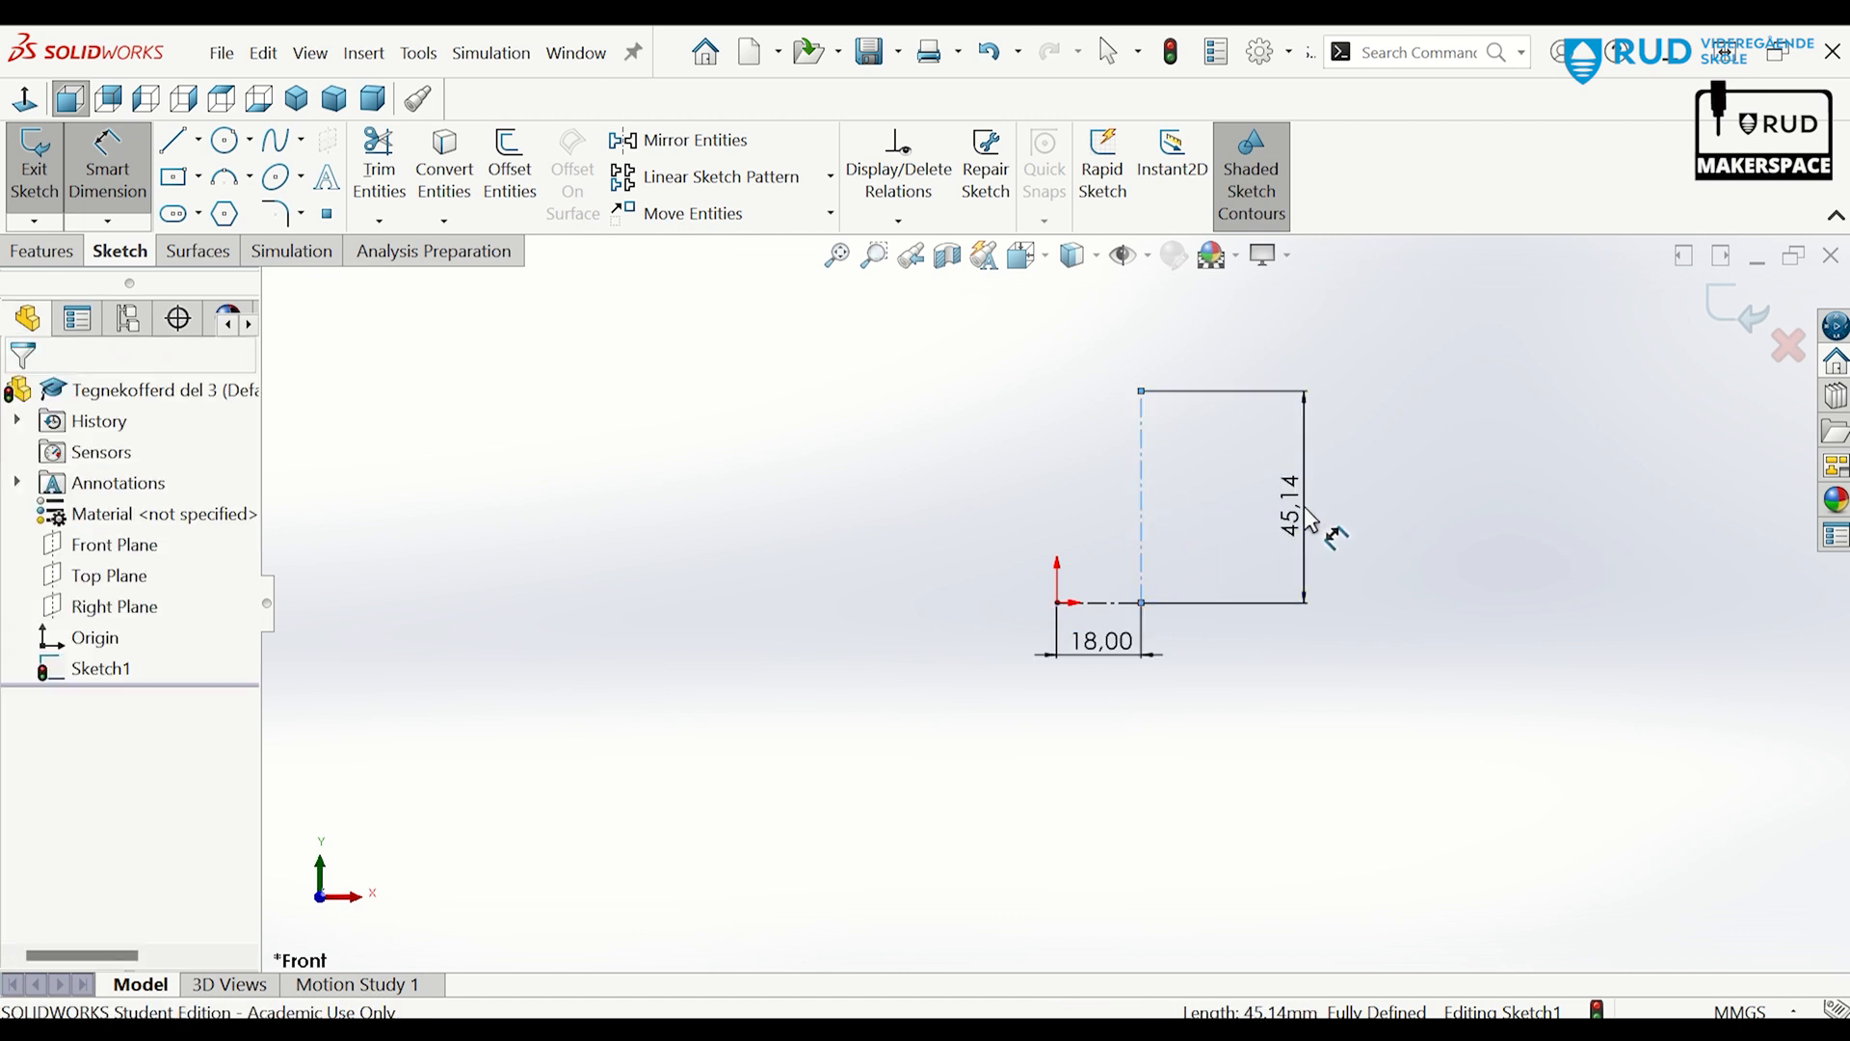
type("100")
key("Return")
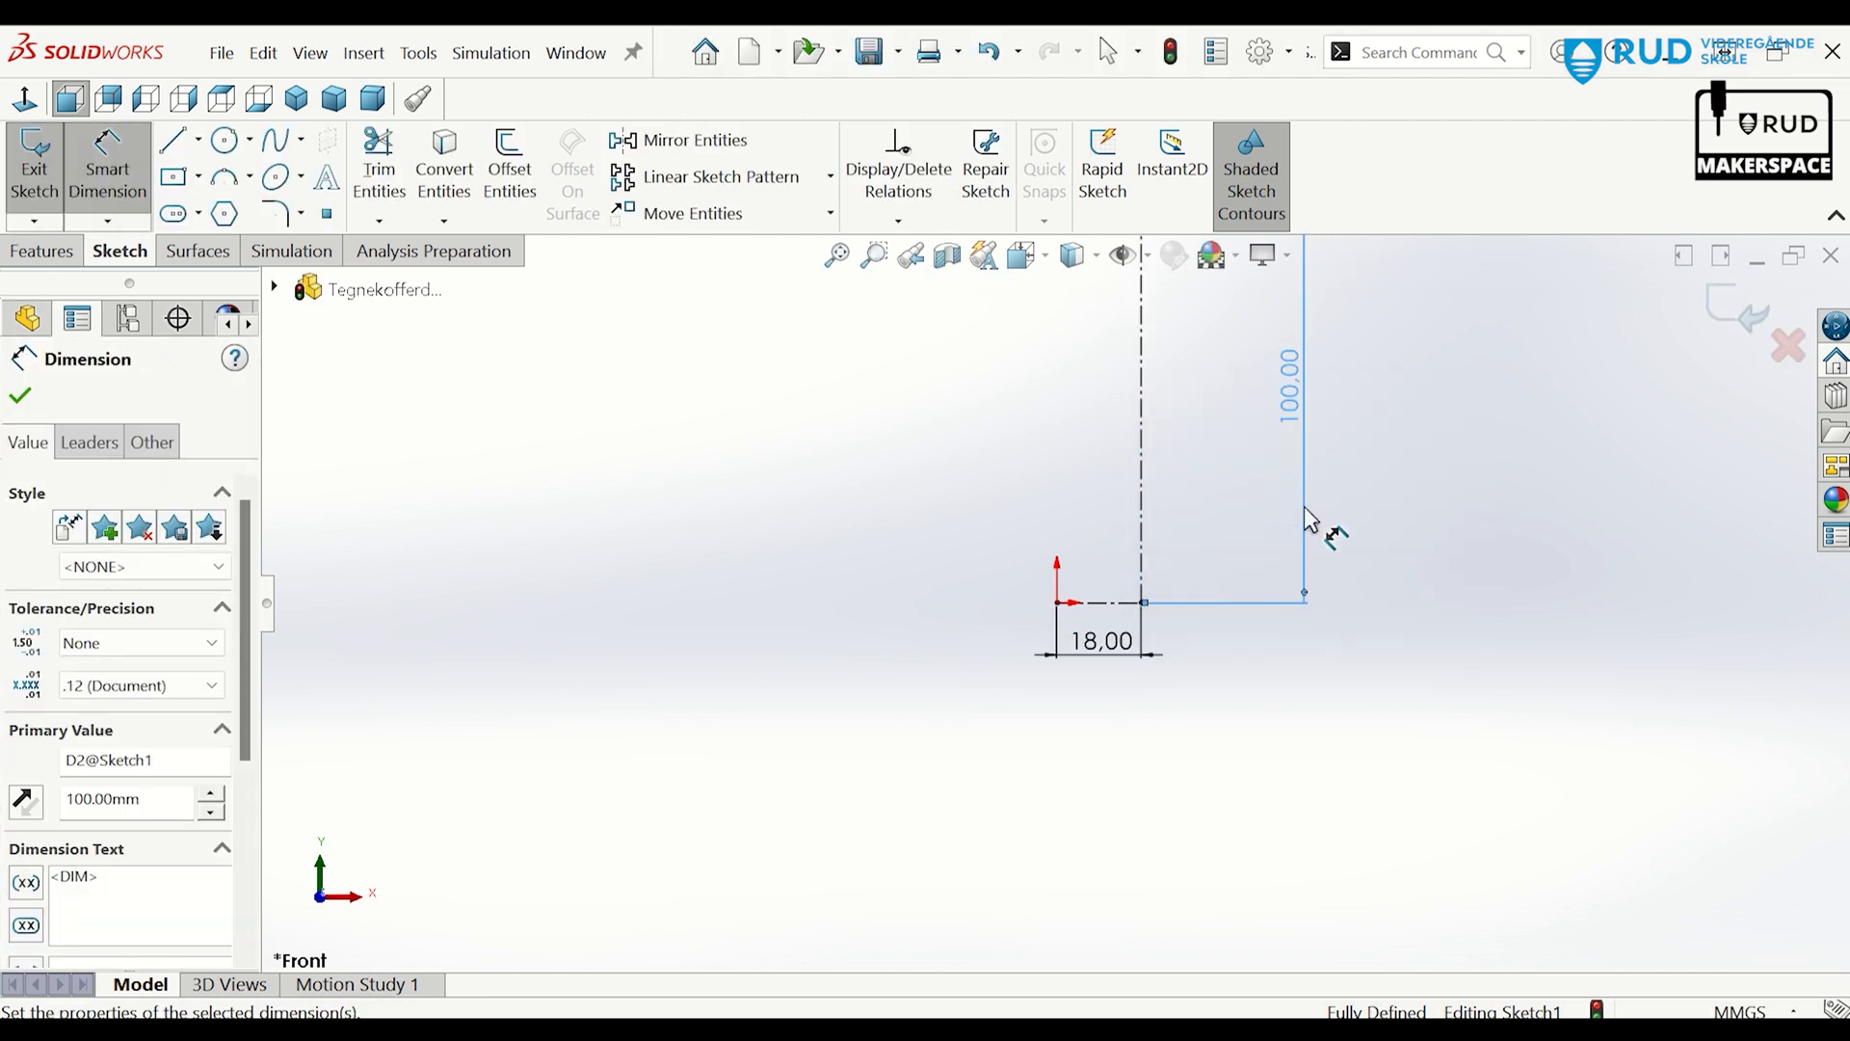
scroll(1313, 471, "up", 5)
scroll(1227, 422, "down", 2)
scroll(1228, 422, "down", 1)
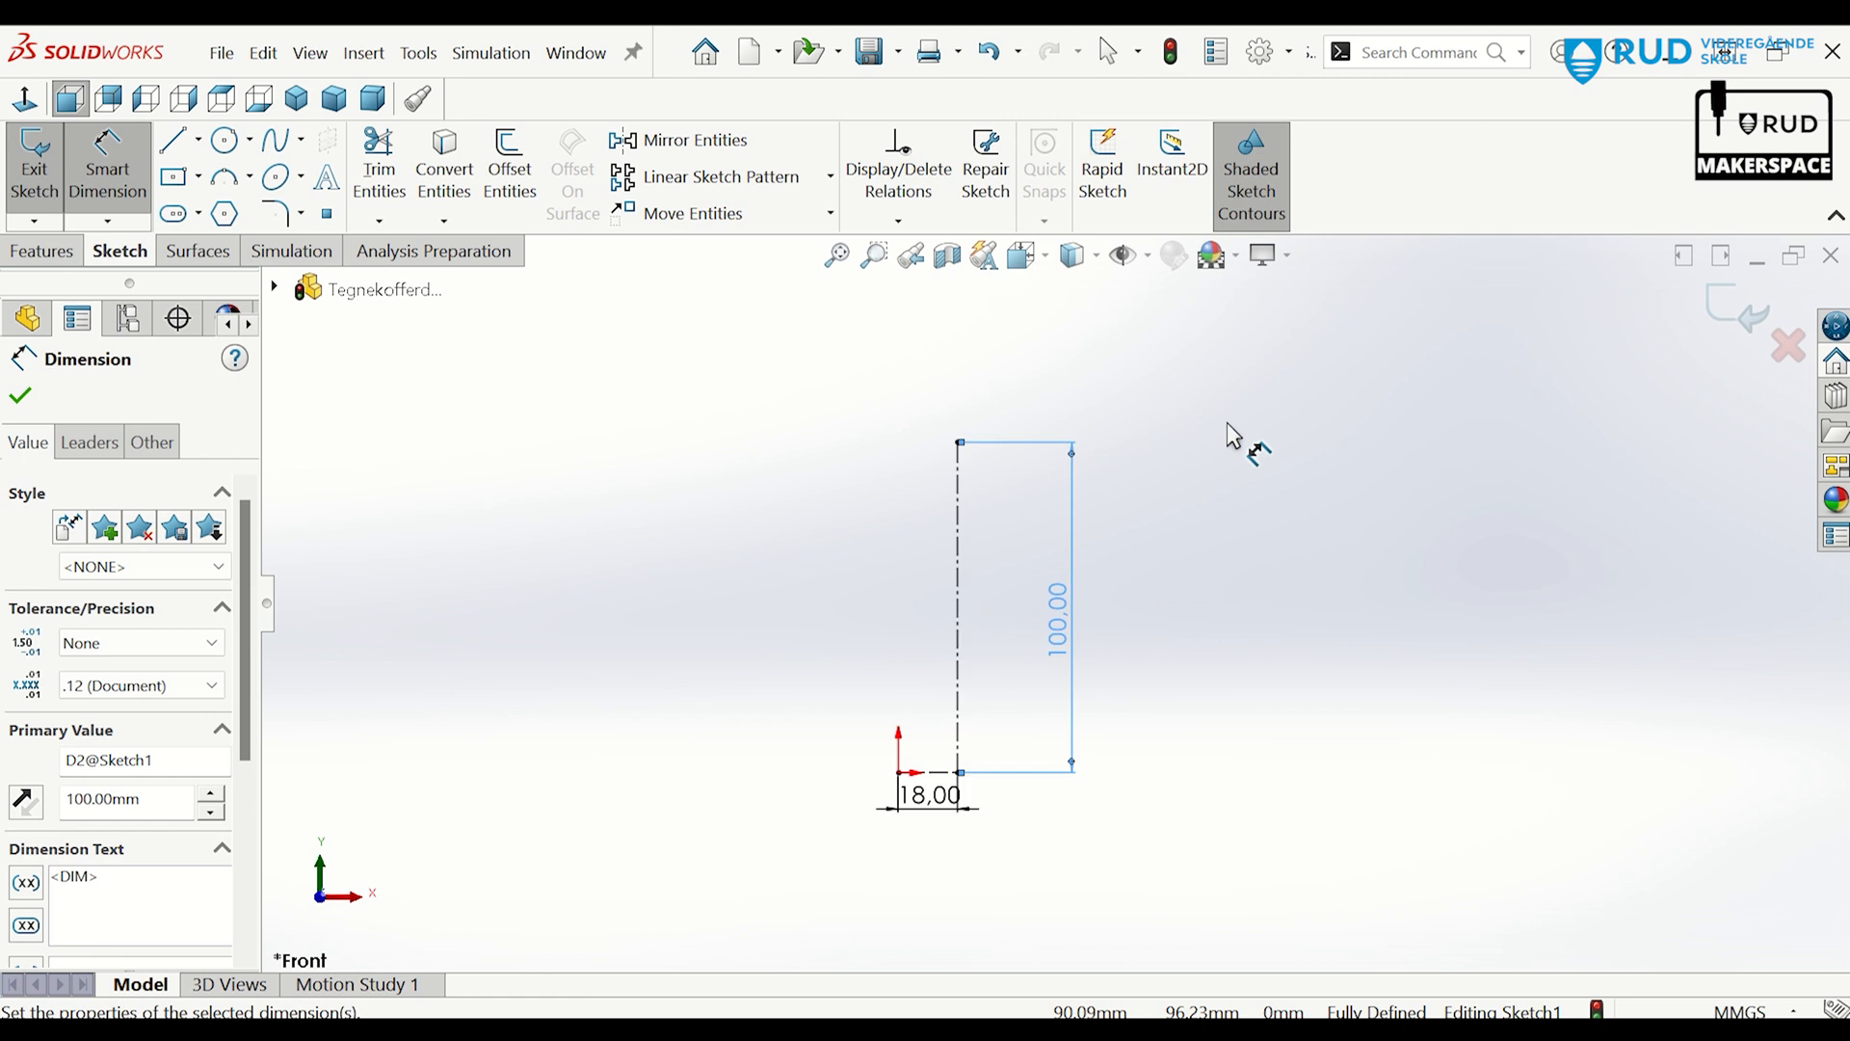
Sketch a half profile: base line to the origin, about 67 mm up, slanted inward, about 26 mm up, across to the centerline's upper end.
left_click(174, 145)
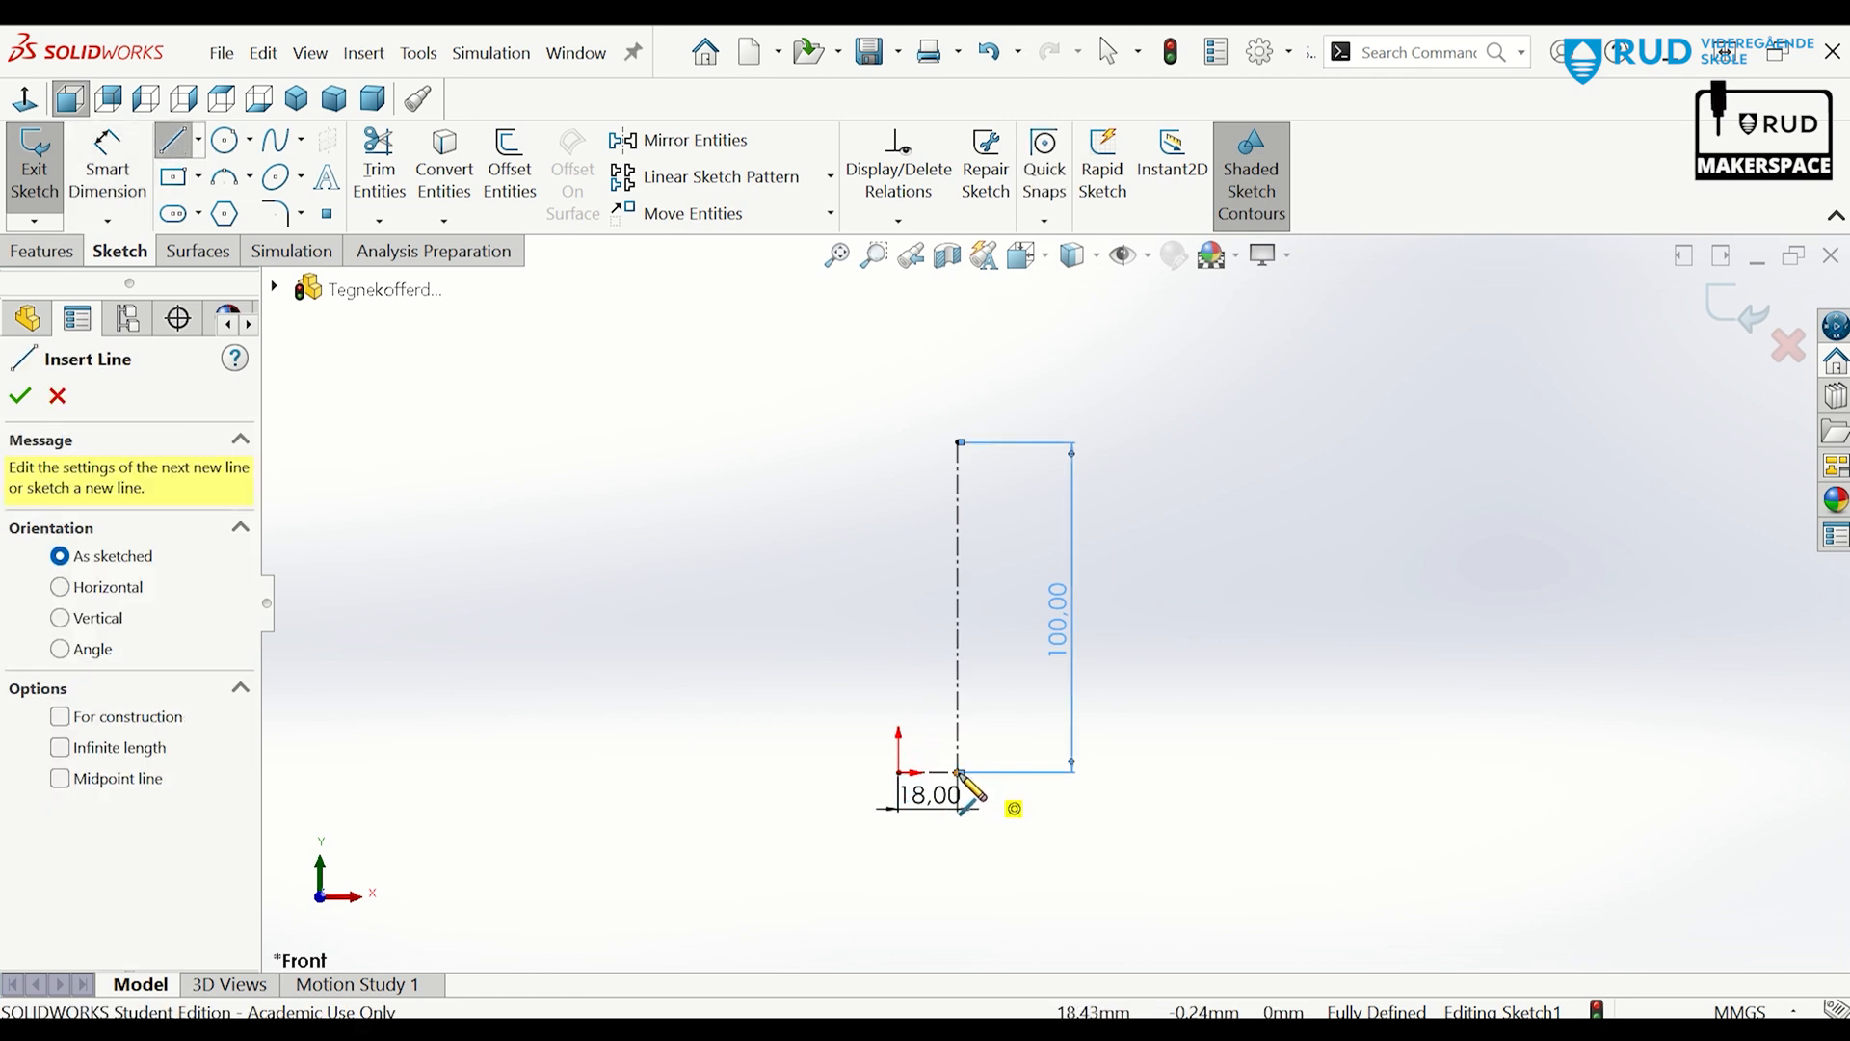
left_click(958, 773)
left_click(899, 773)
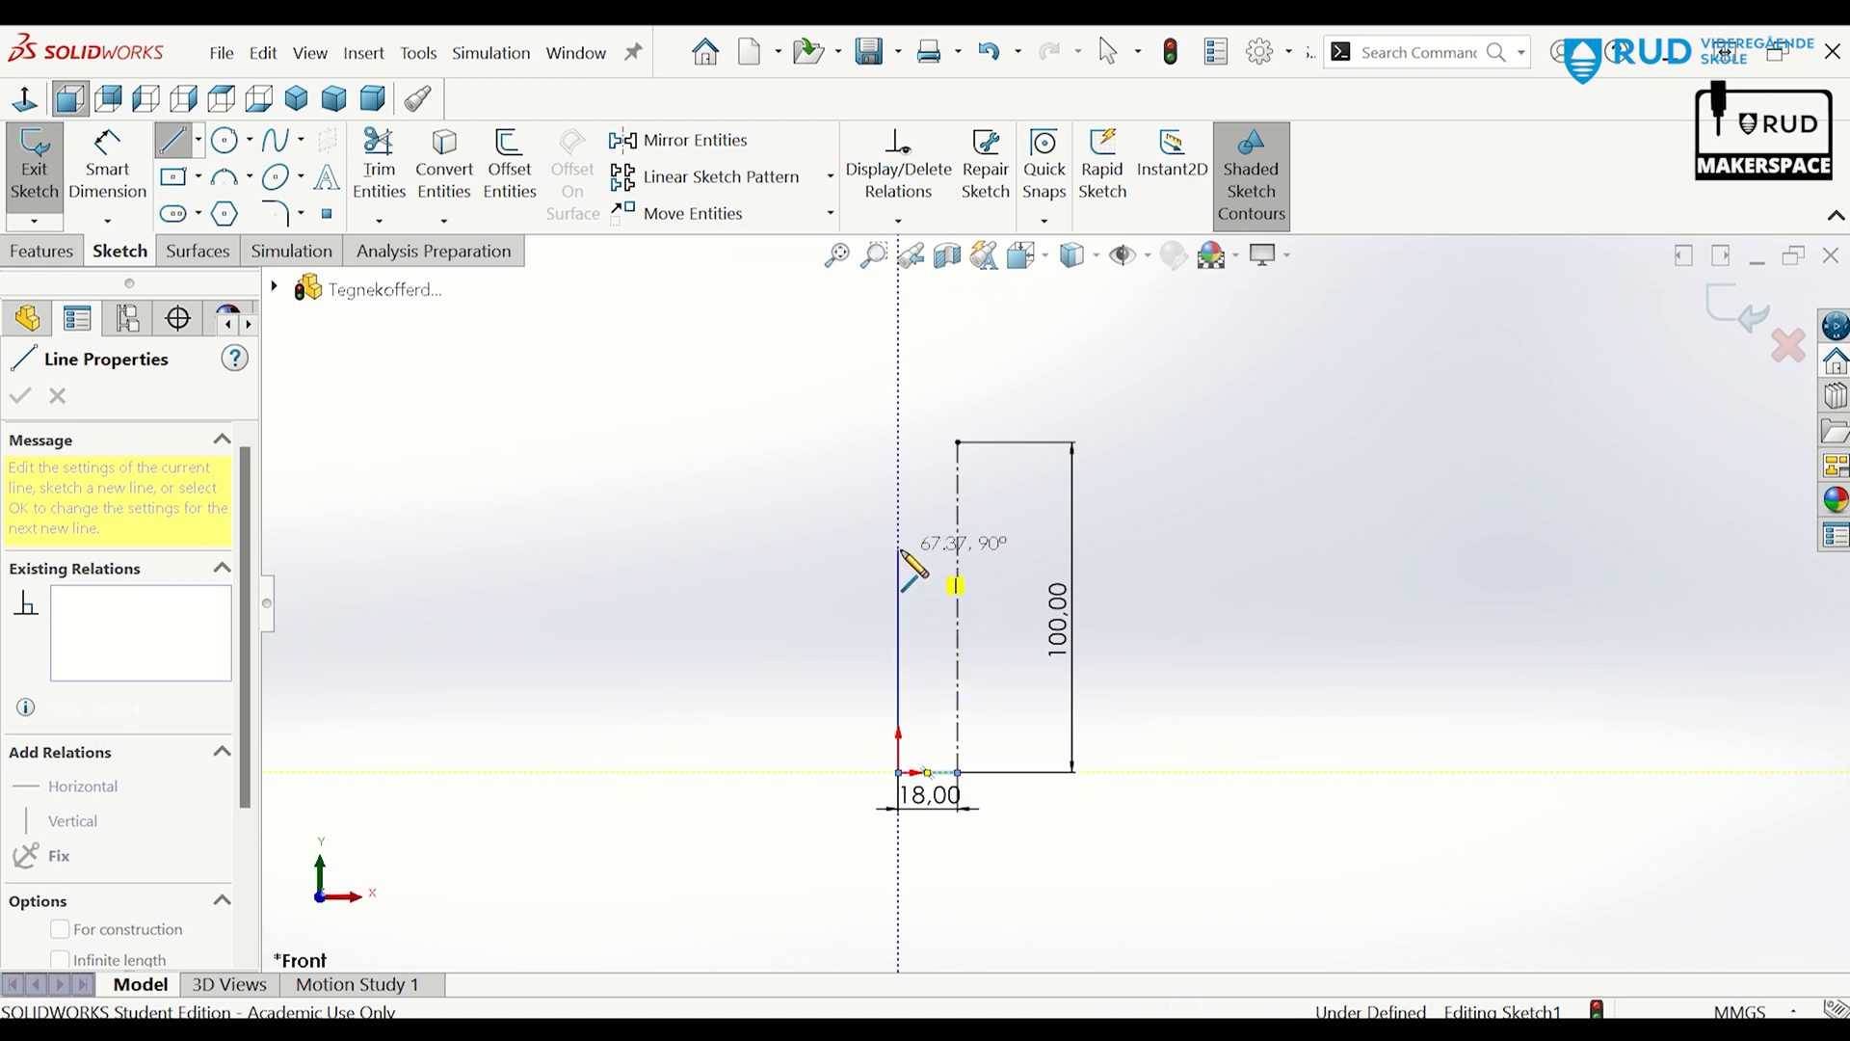
left_click(901, 550)
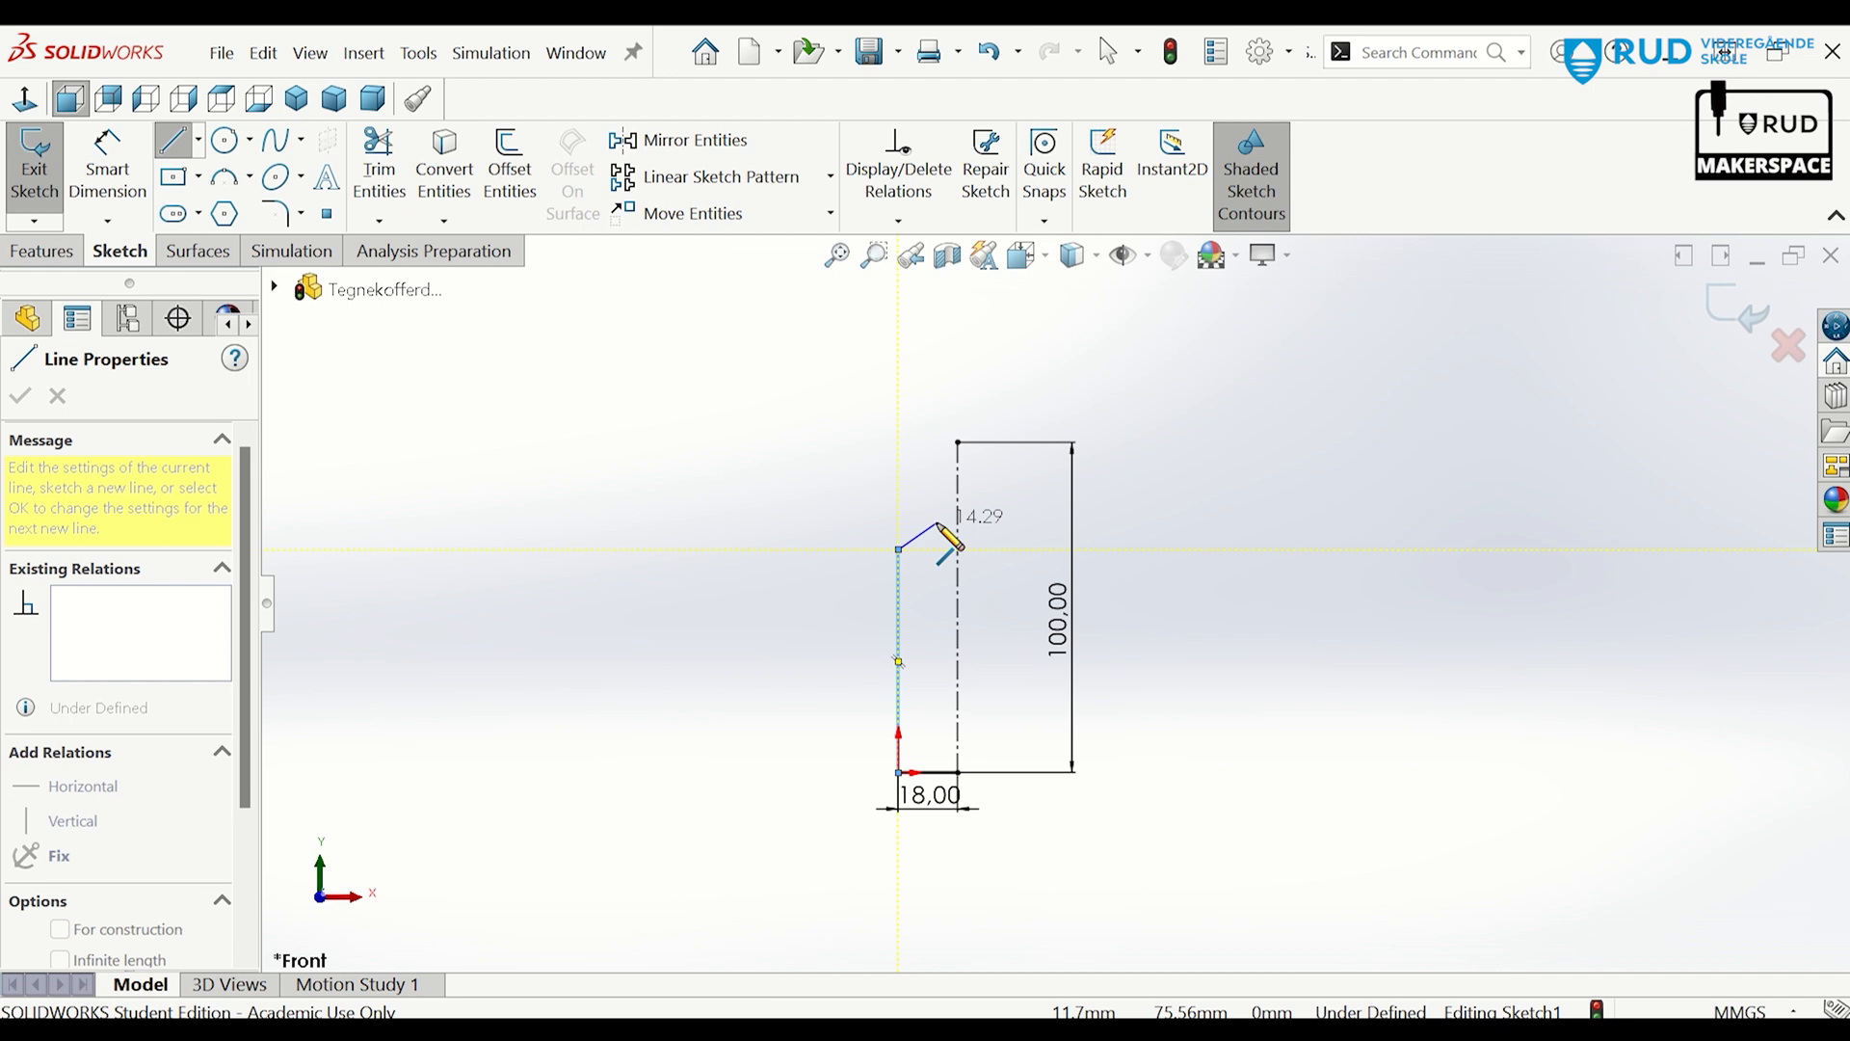
left_click(927, 529)
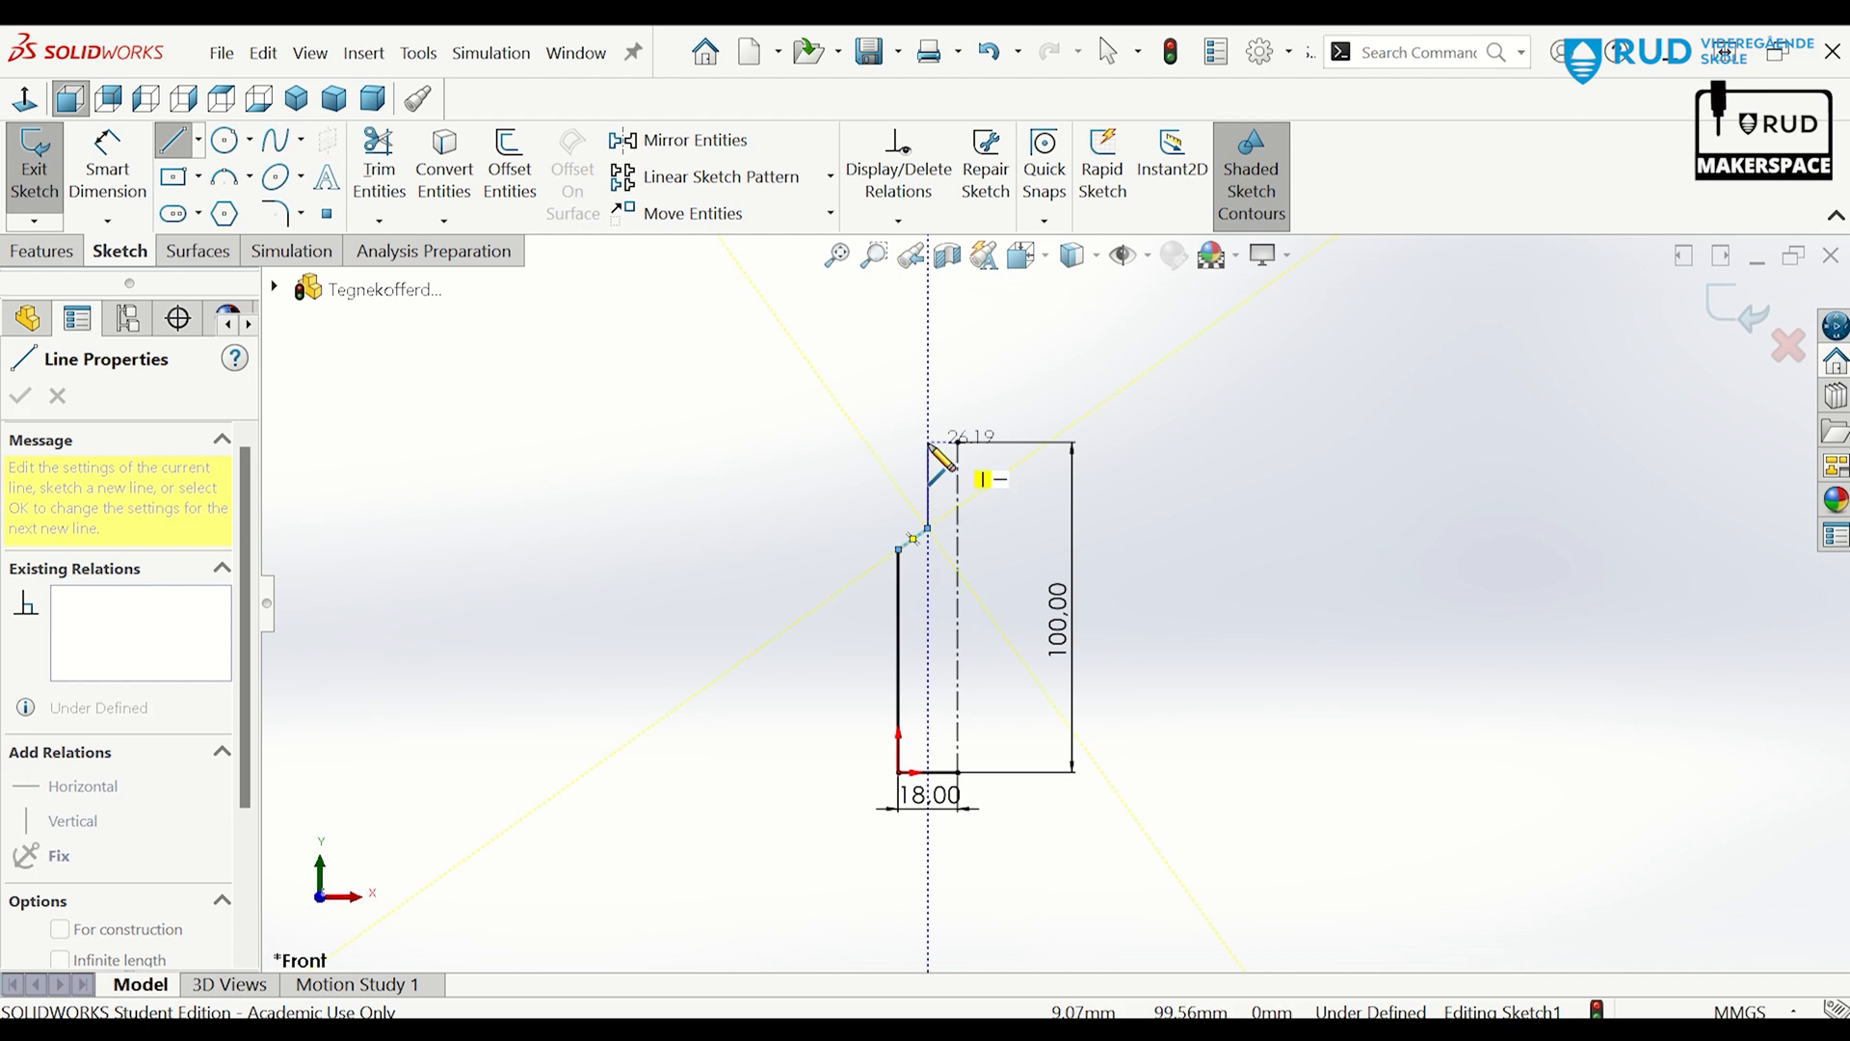
left_click(928, 442)
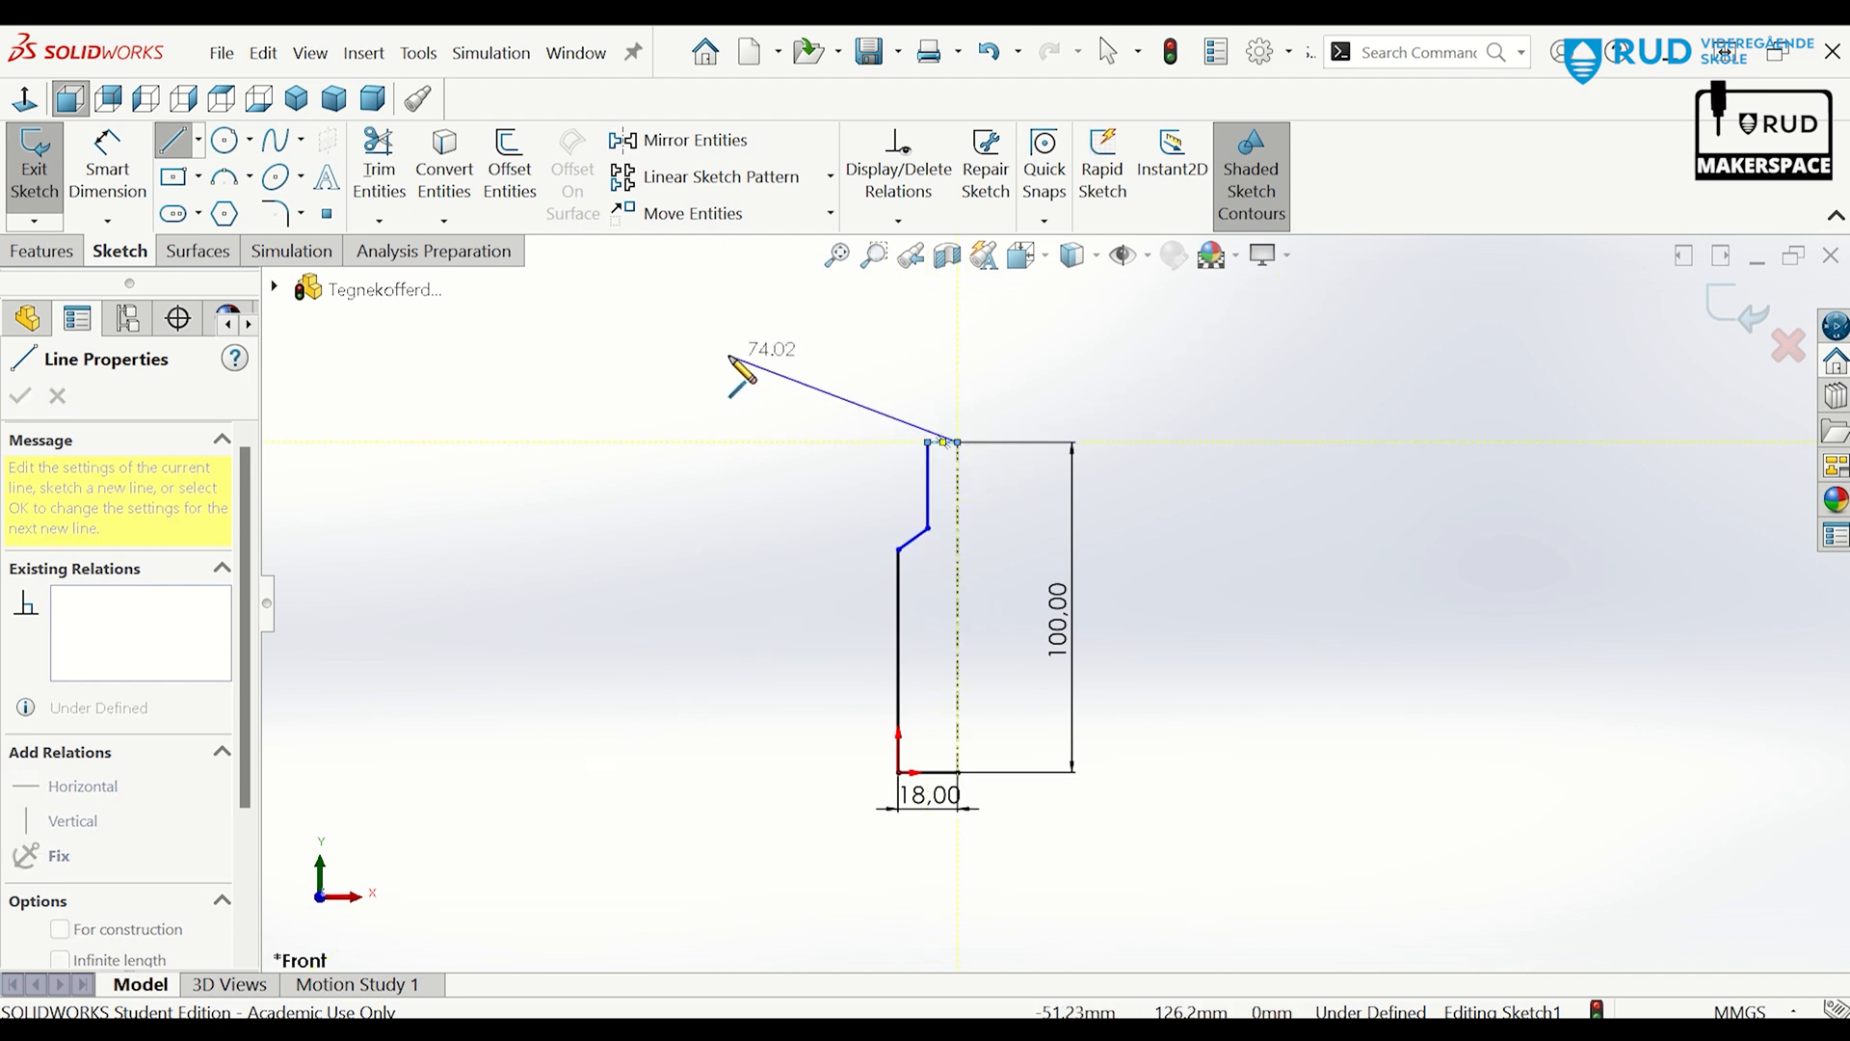
key("Escape")
Dimension the long vertical line rising from the origin as 68 mm.
left_click(107, 168)
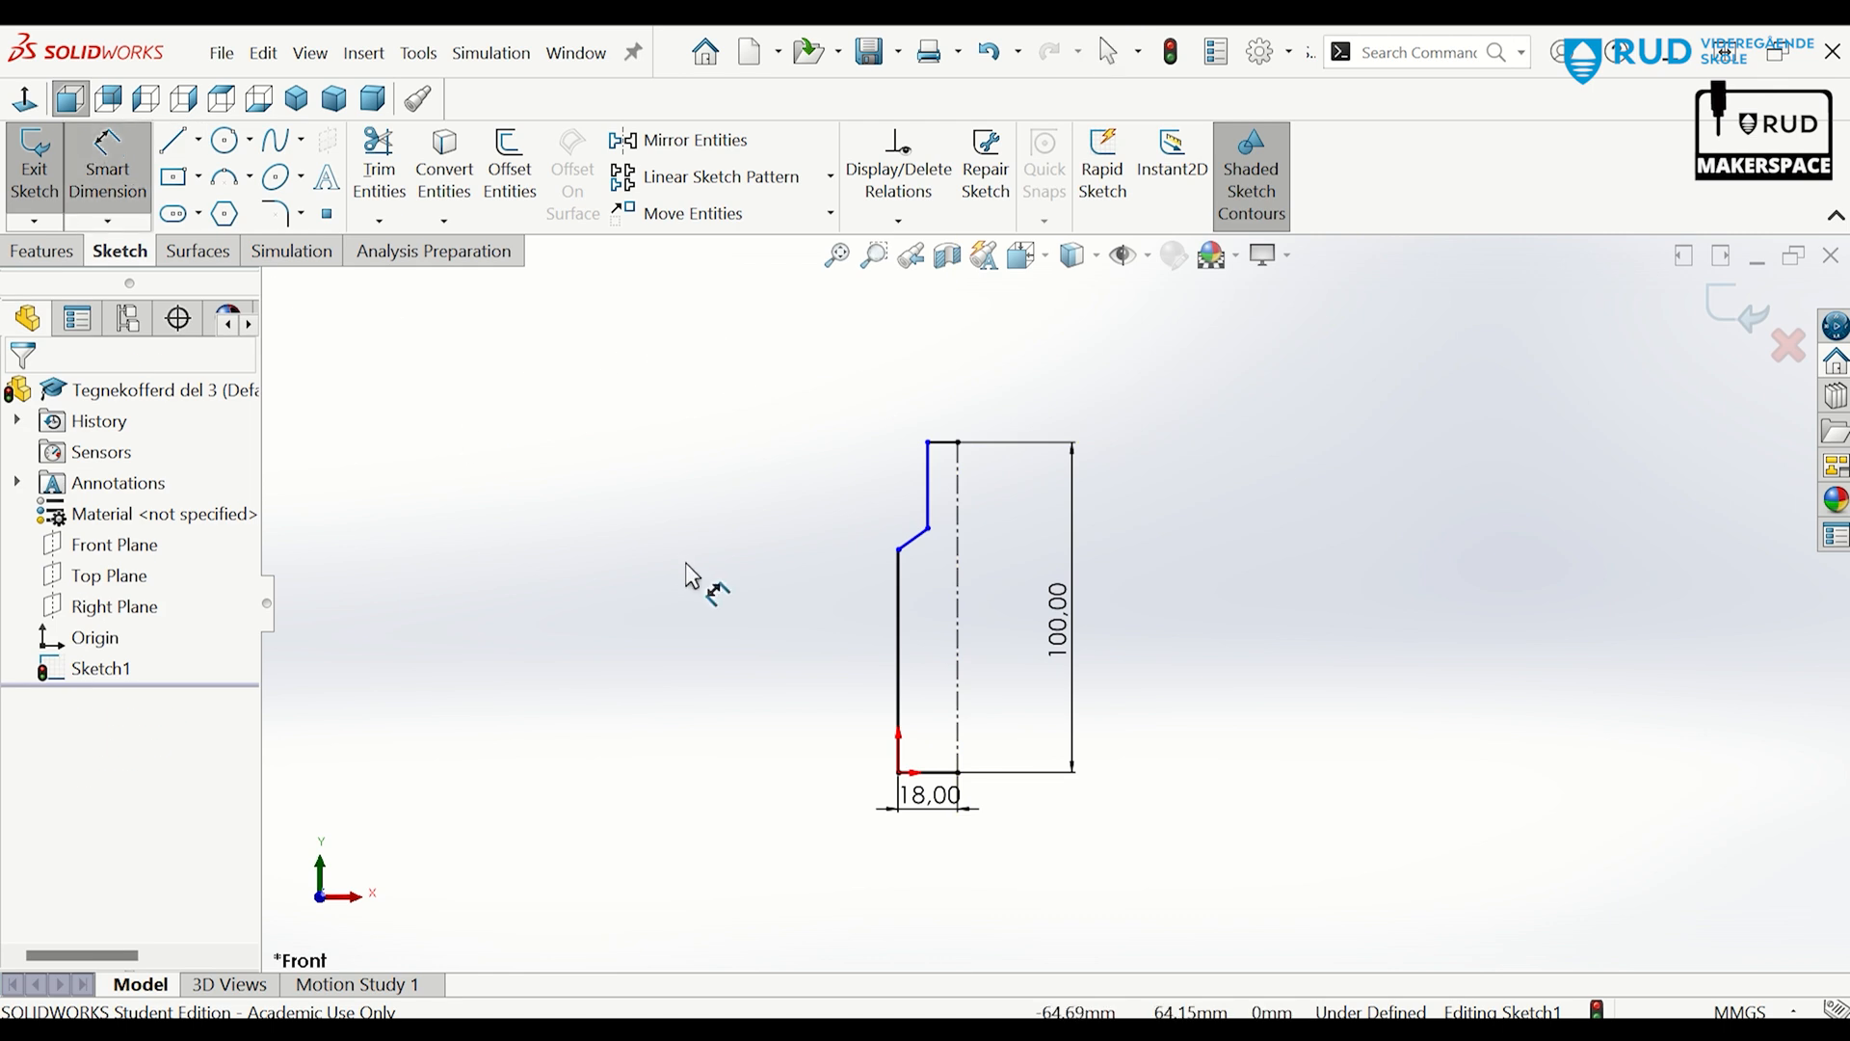
left_click(896, 675)
left_click(806, 665)
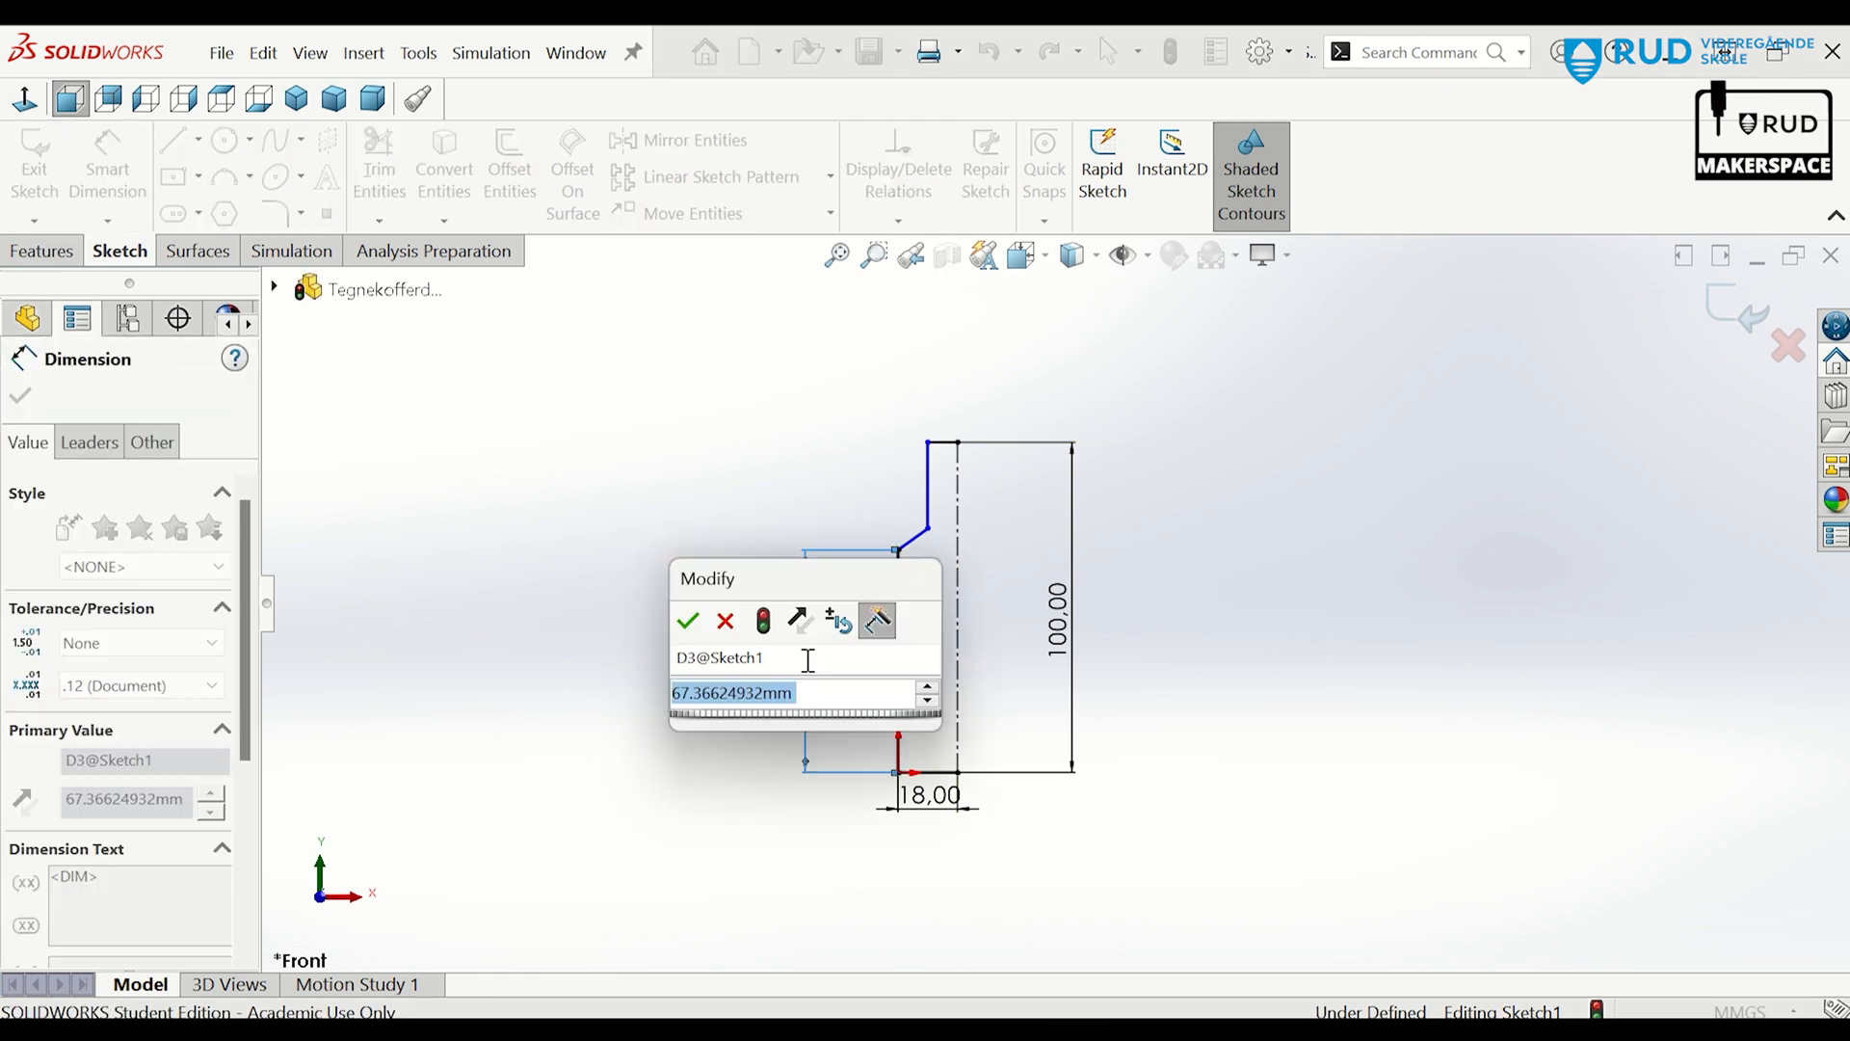
type("68")
key("Return")
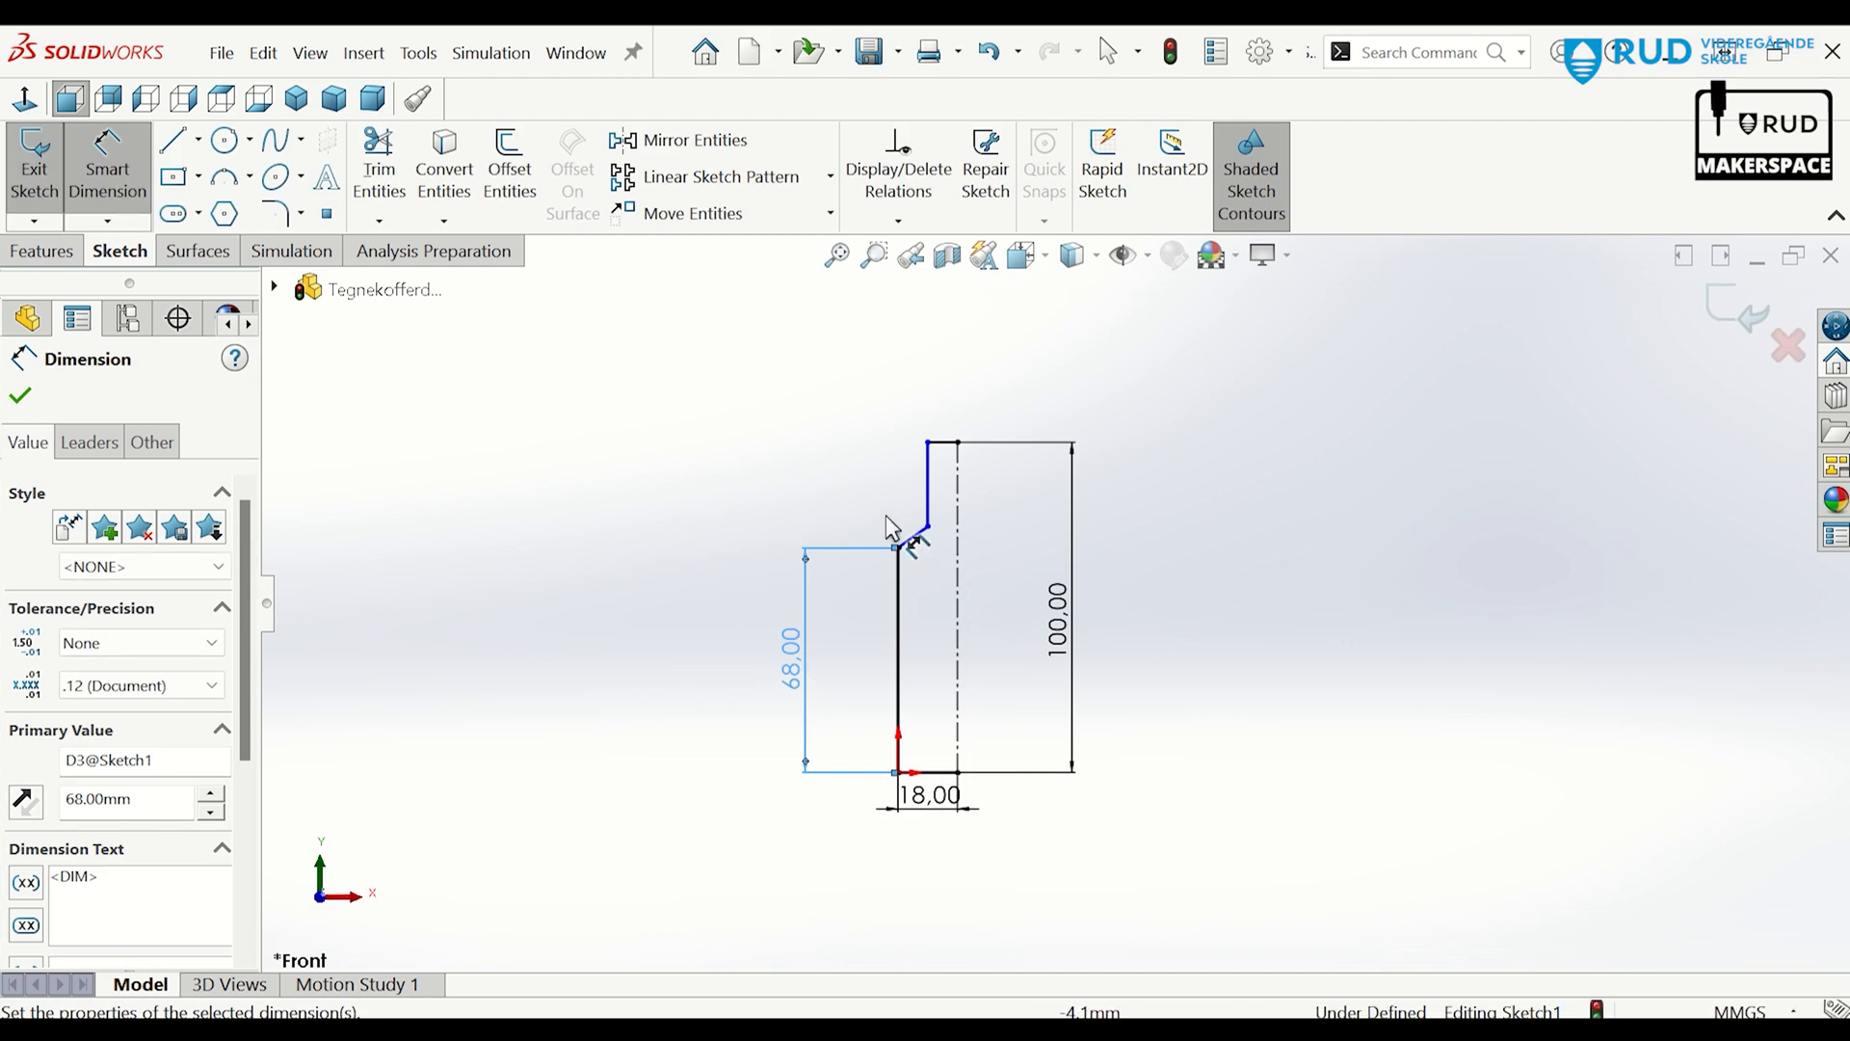
Dimension the short upper vertical line of the profile as 25 mm.
left_click(928, 506)
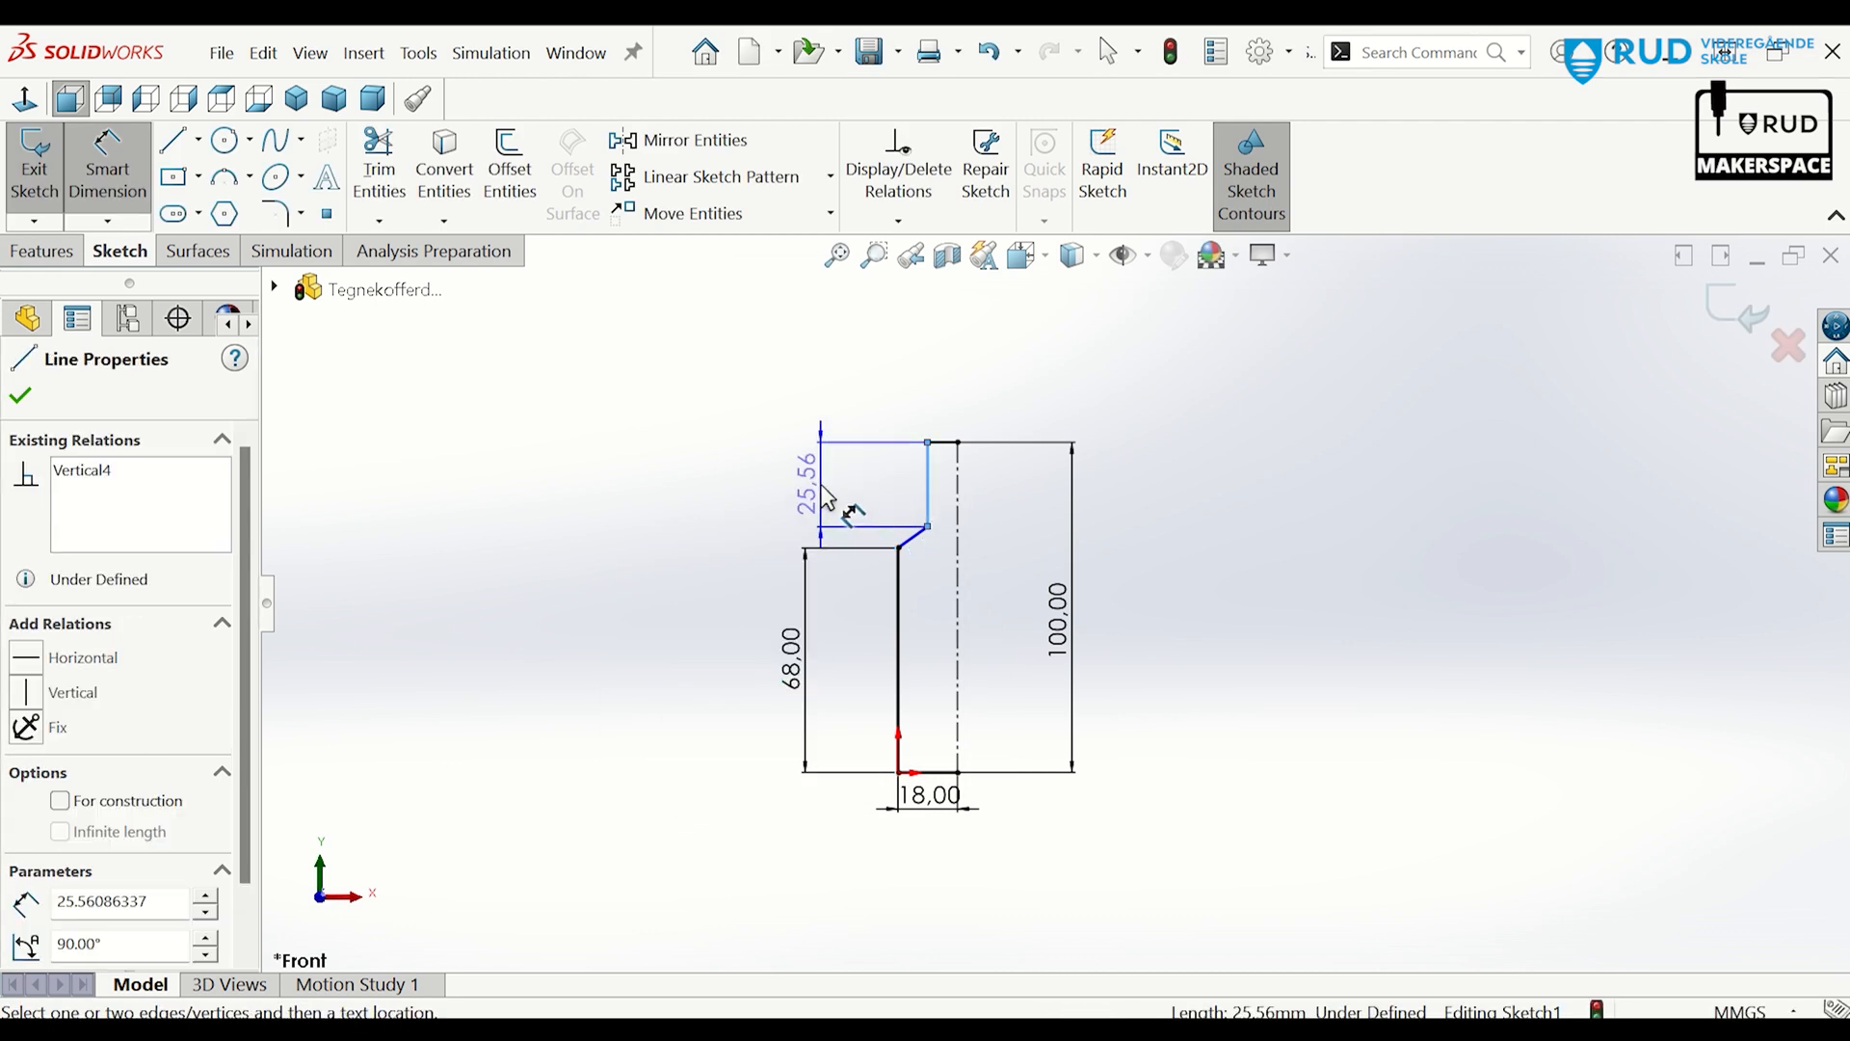
left_click(821, 489)
type("25")
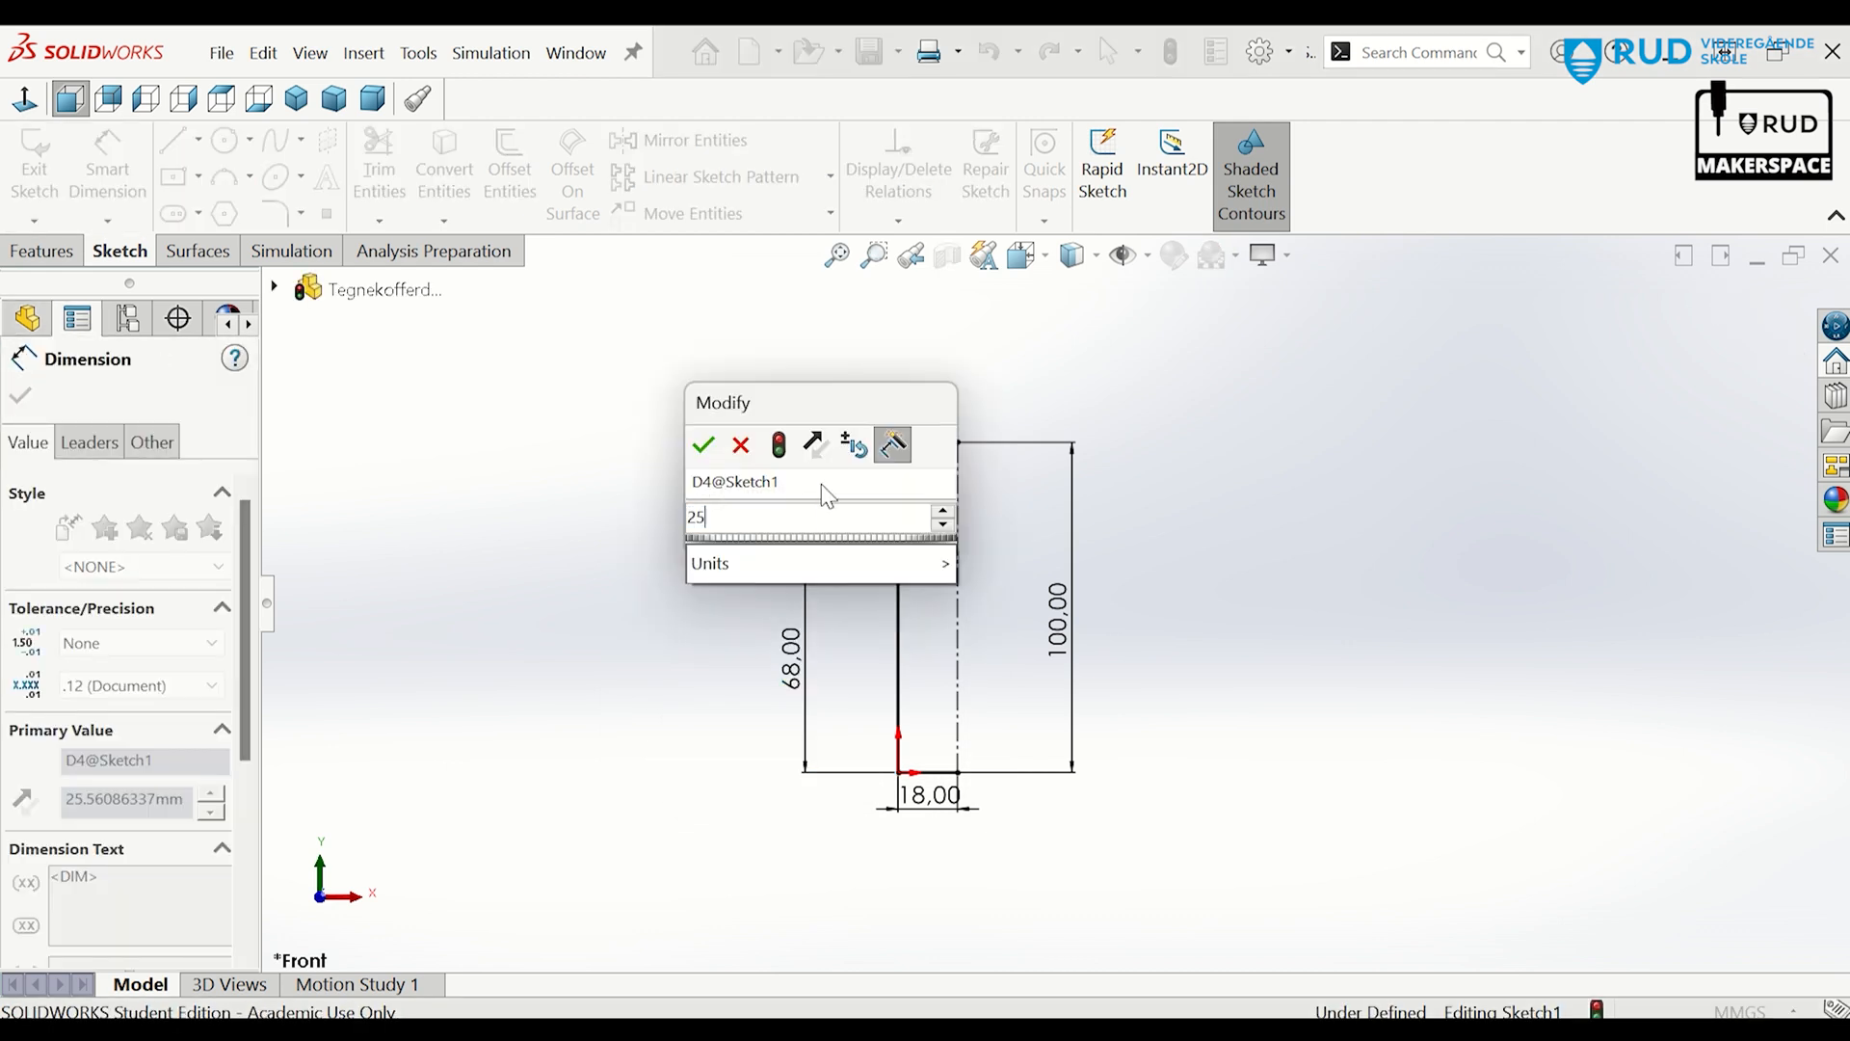
key("Return")
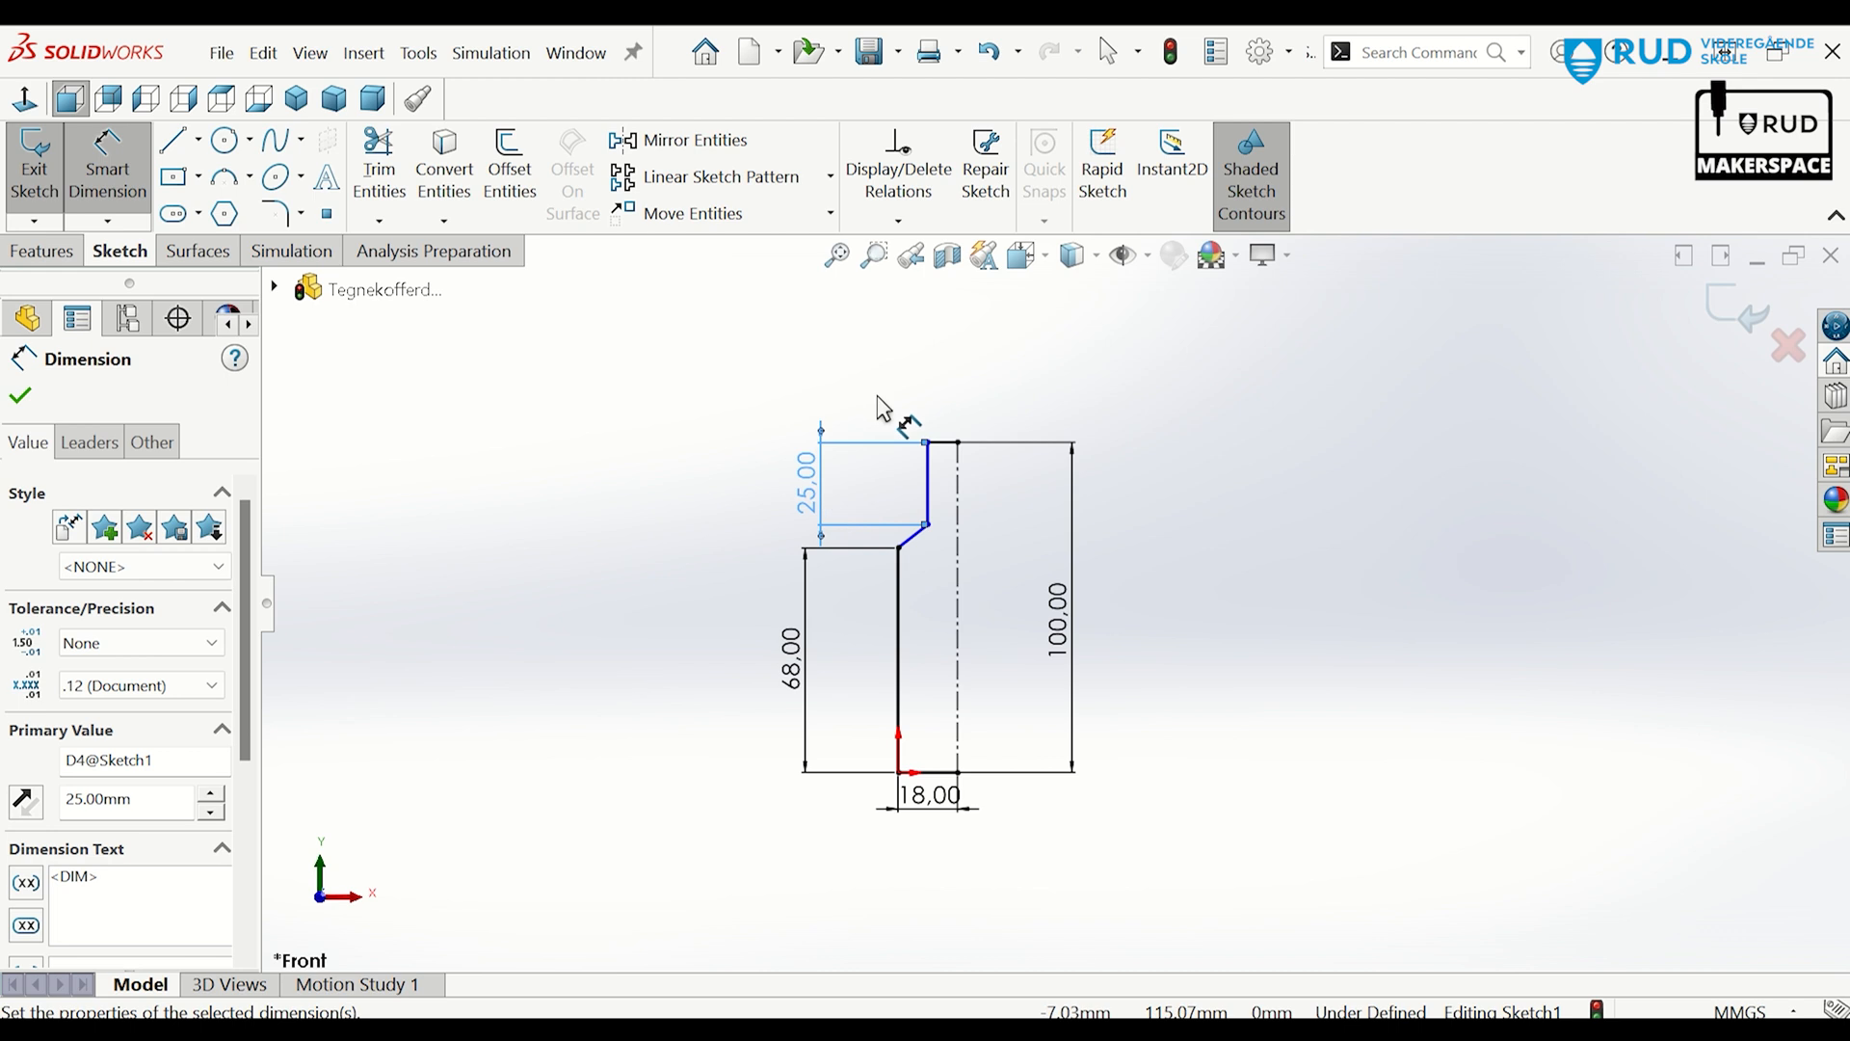
Dimension the profile's short horizontal top line as 20/2 mm.
left_click(944, 443)
left_click(952, 407)
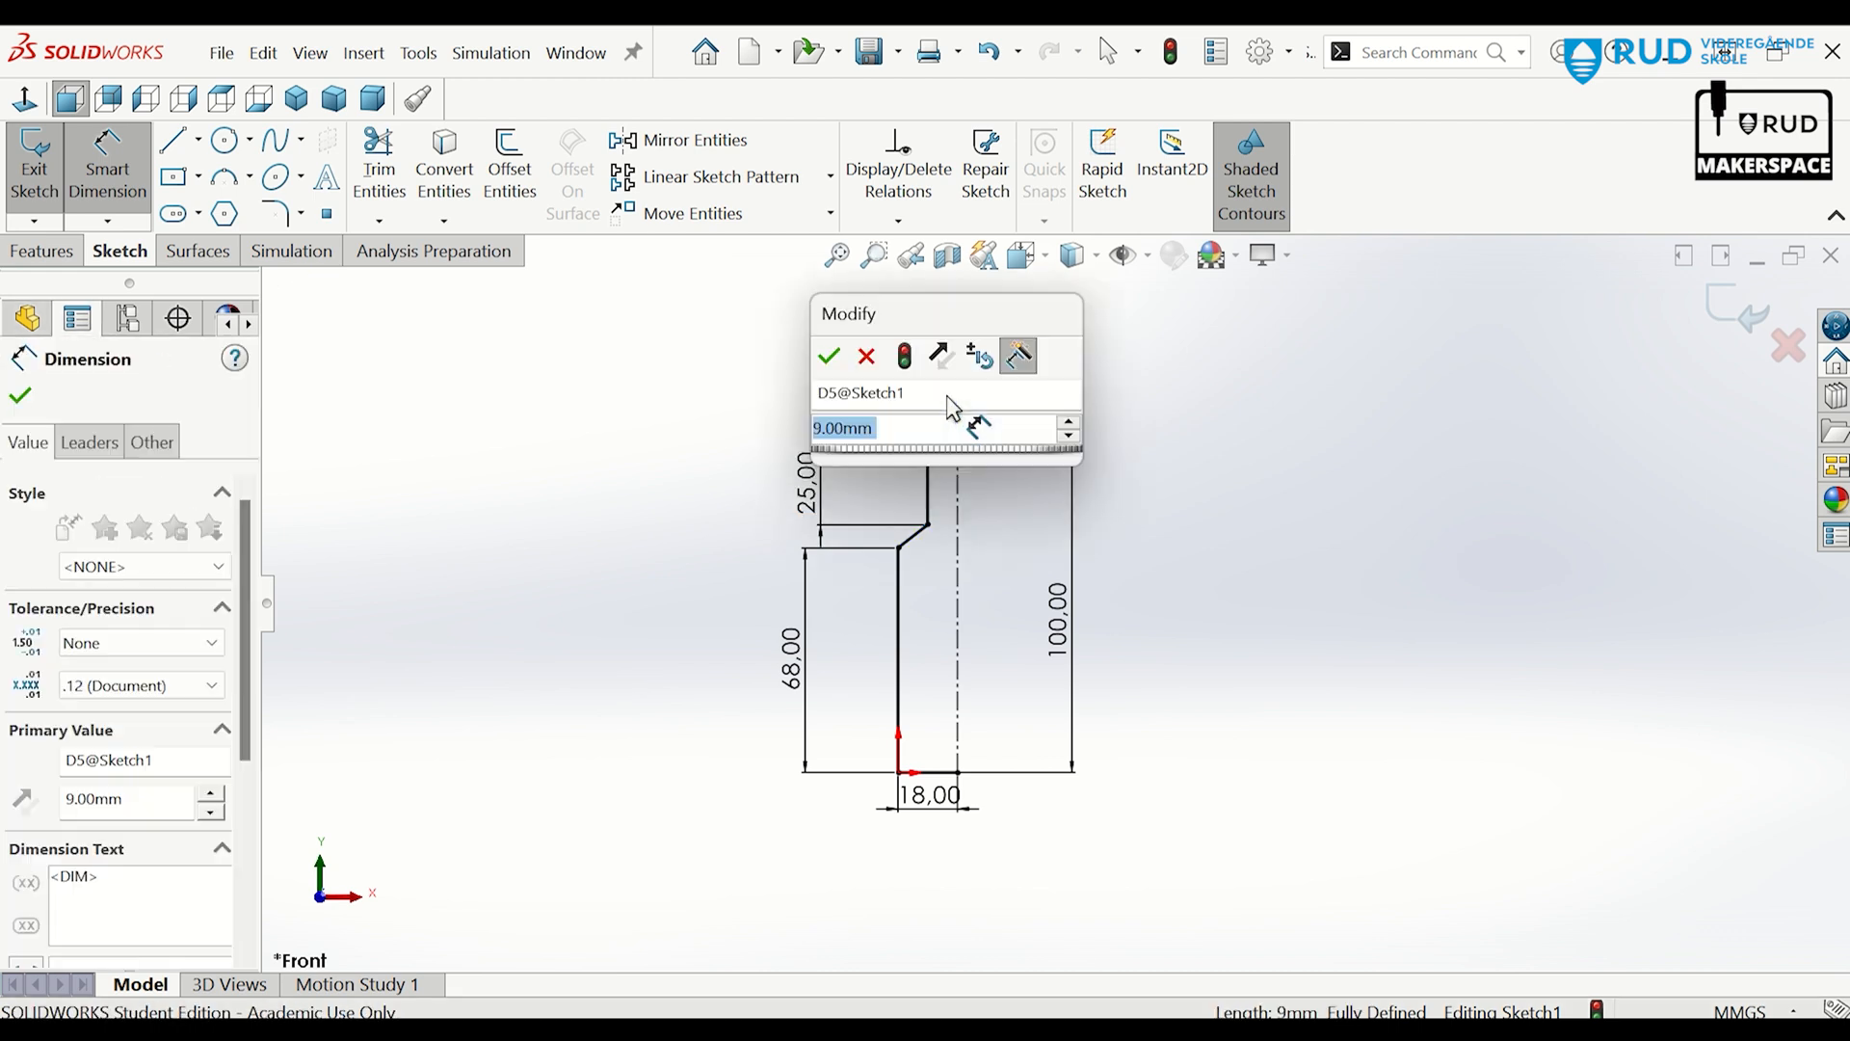
type("20")
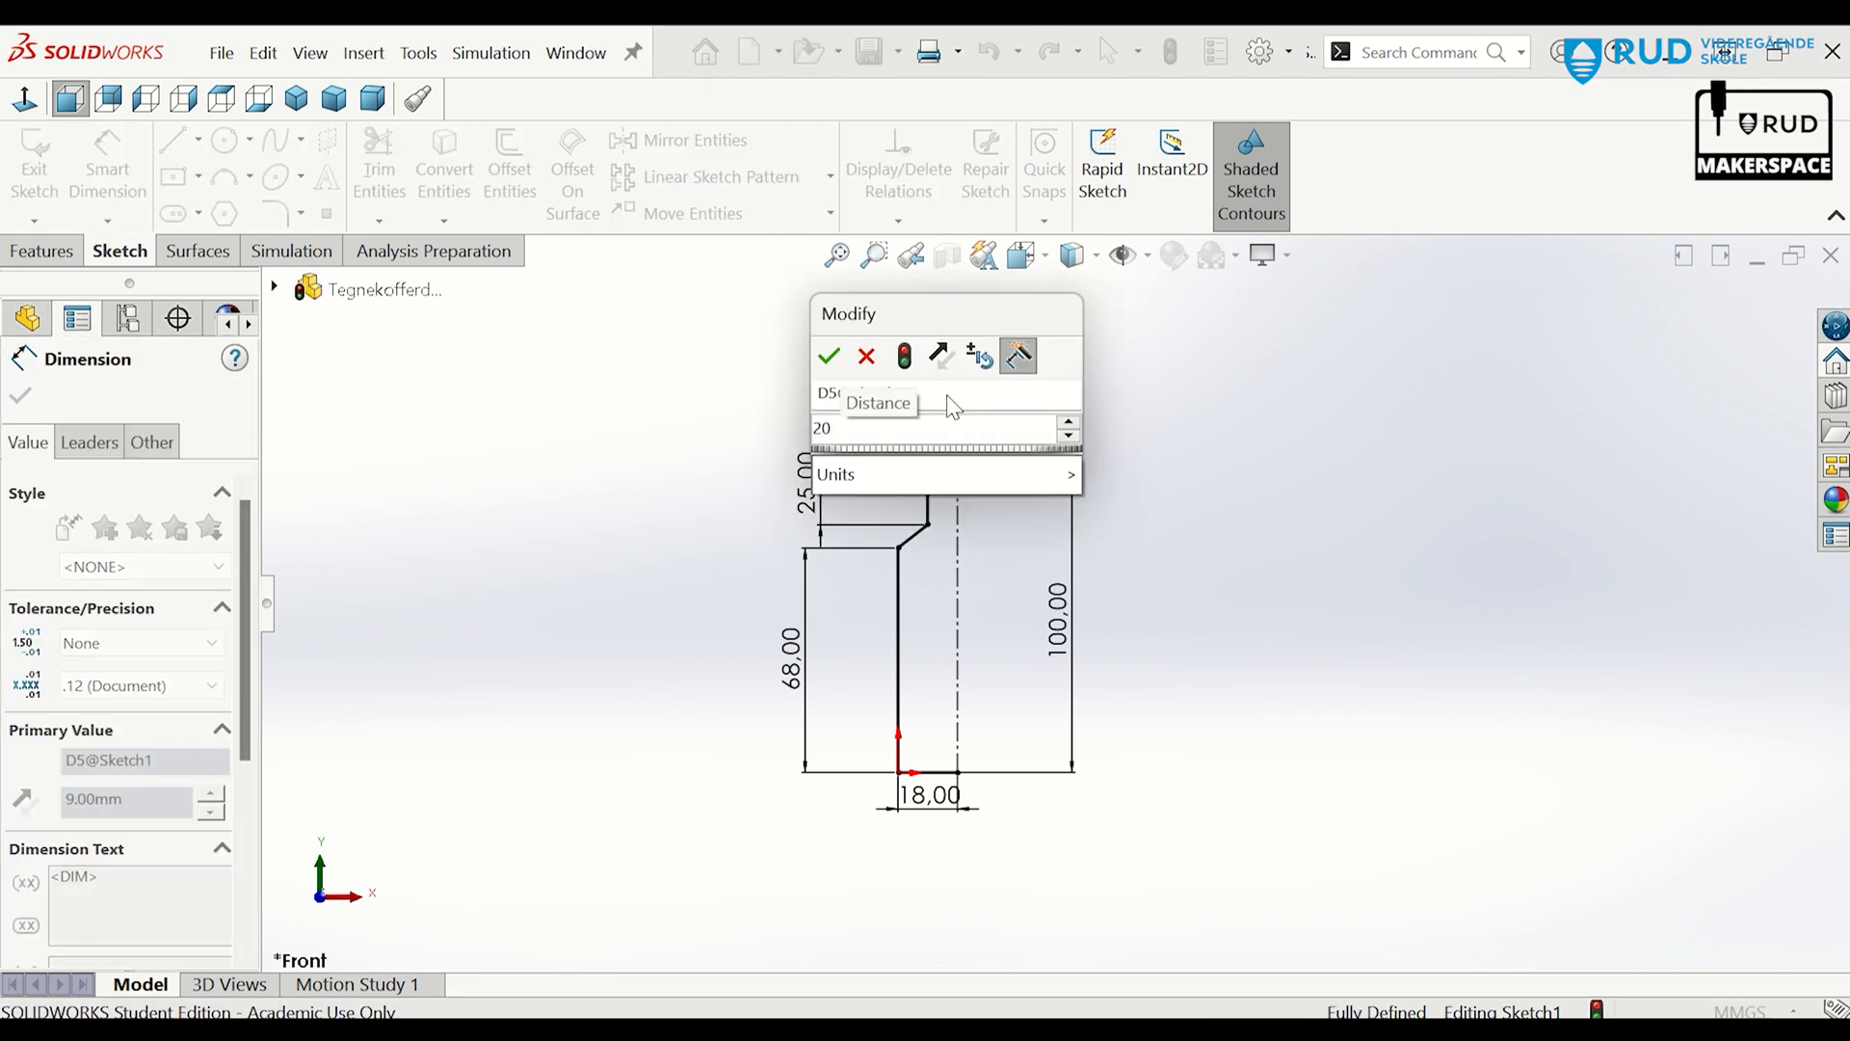
type("/2")
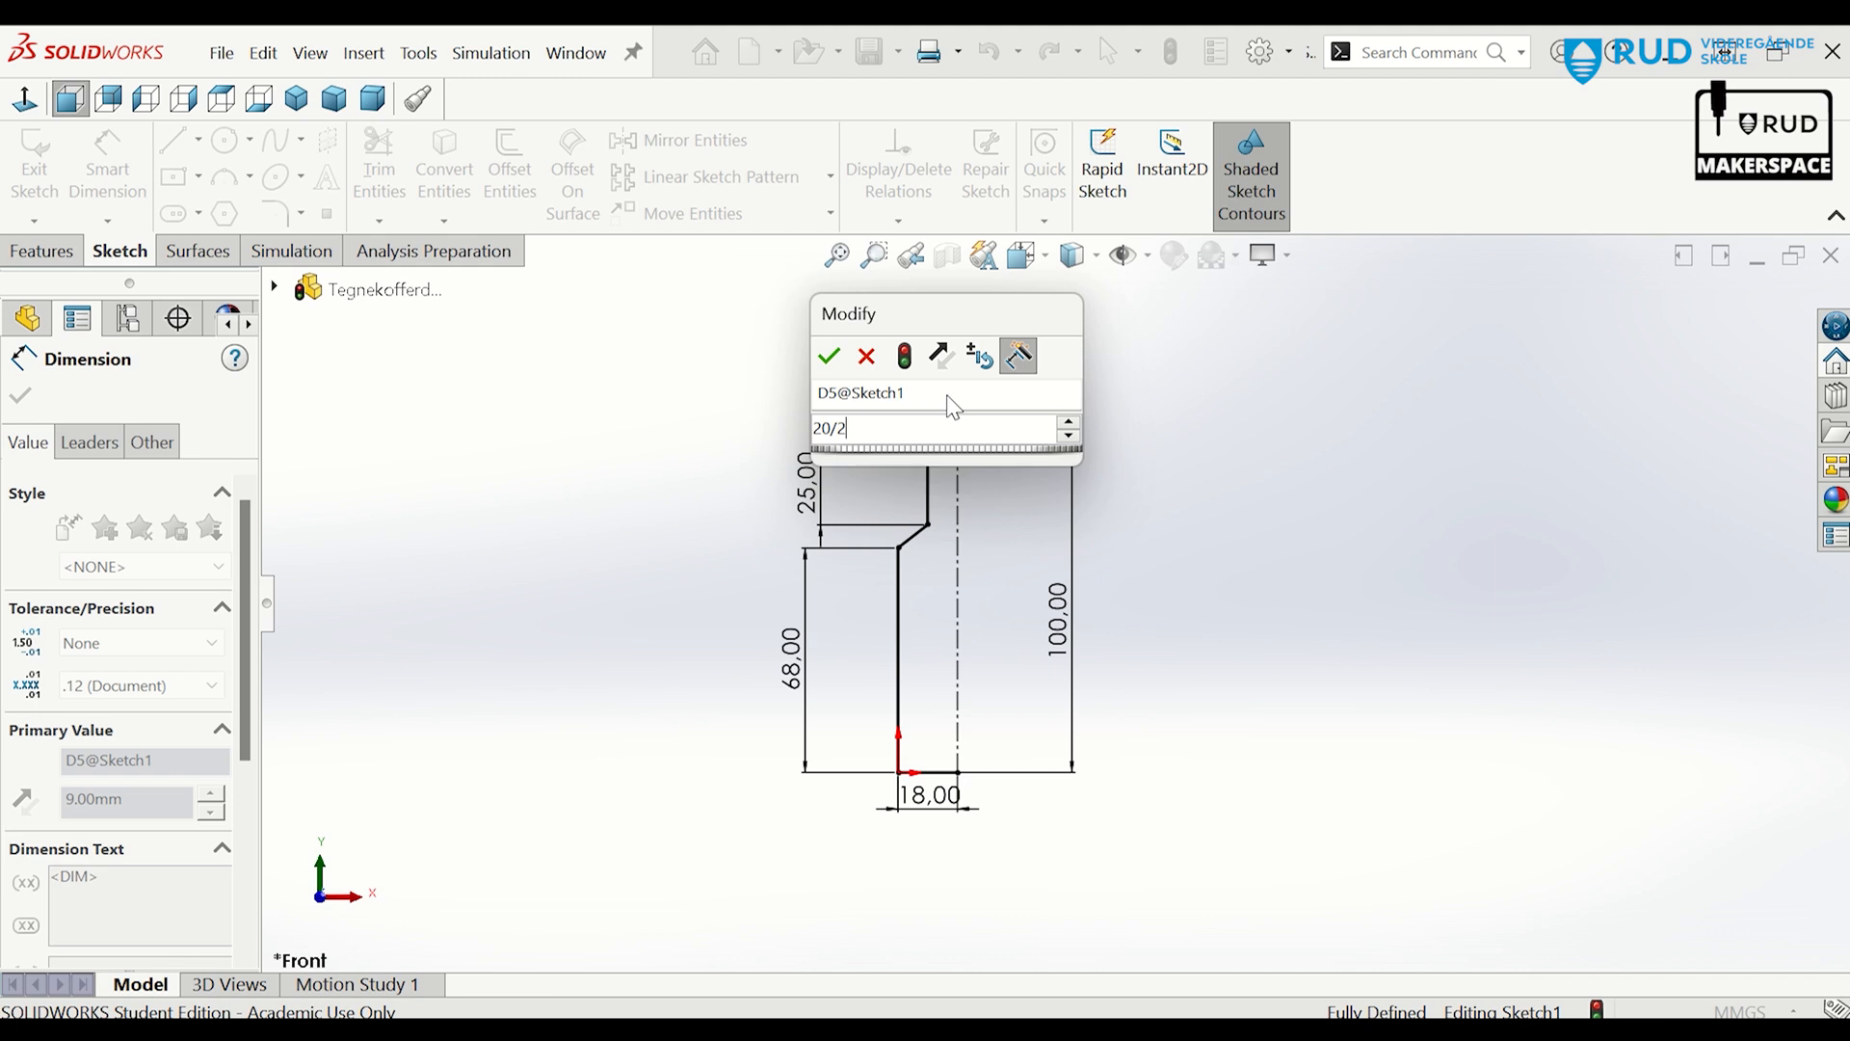
key("Return")
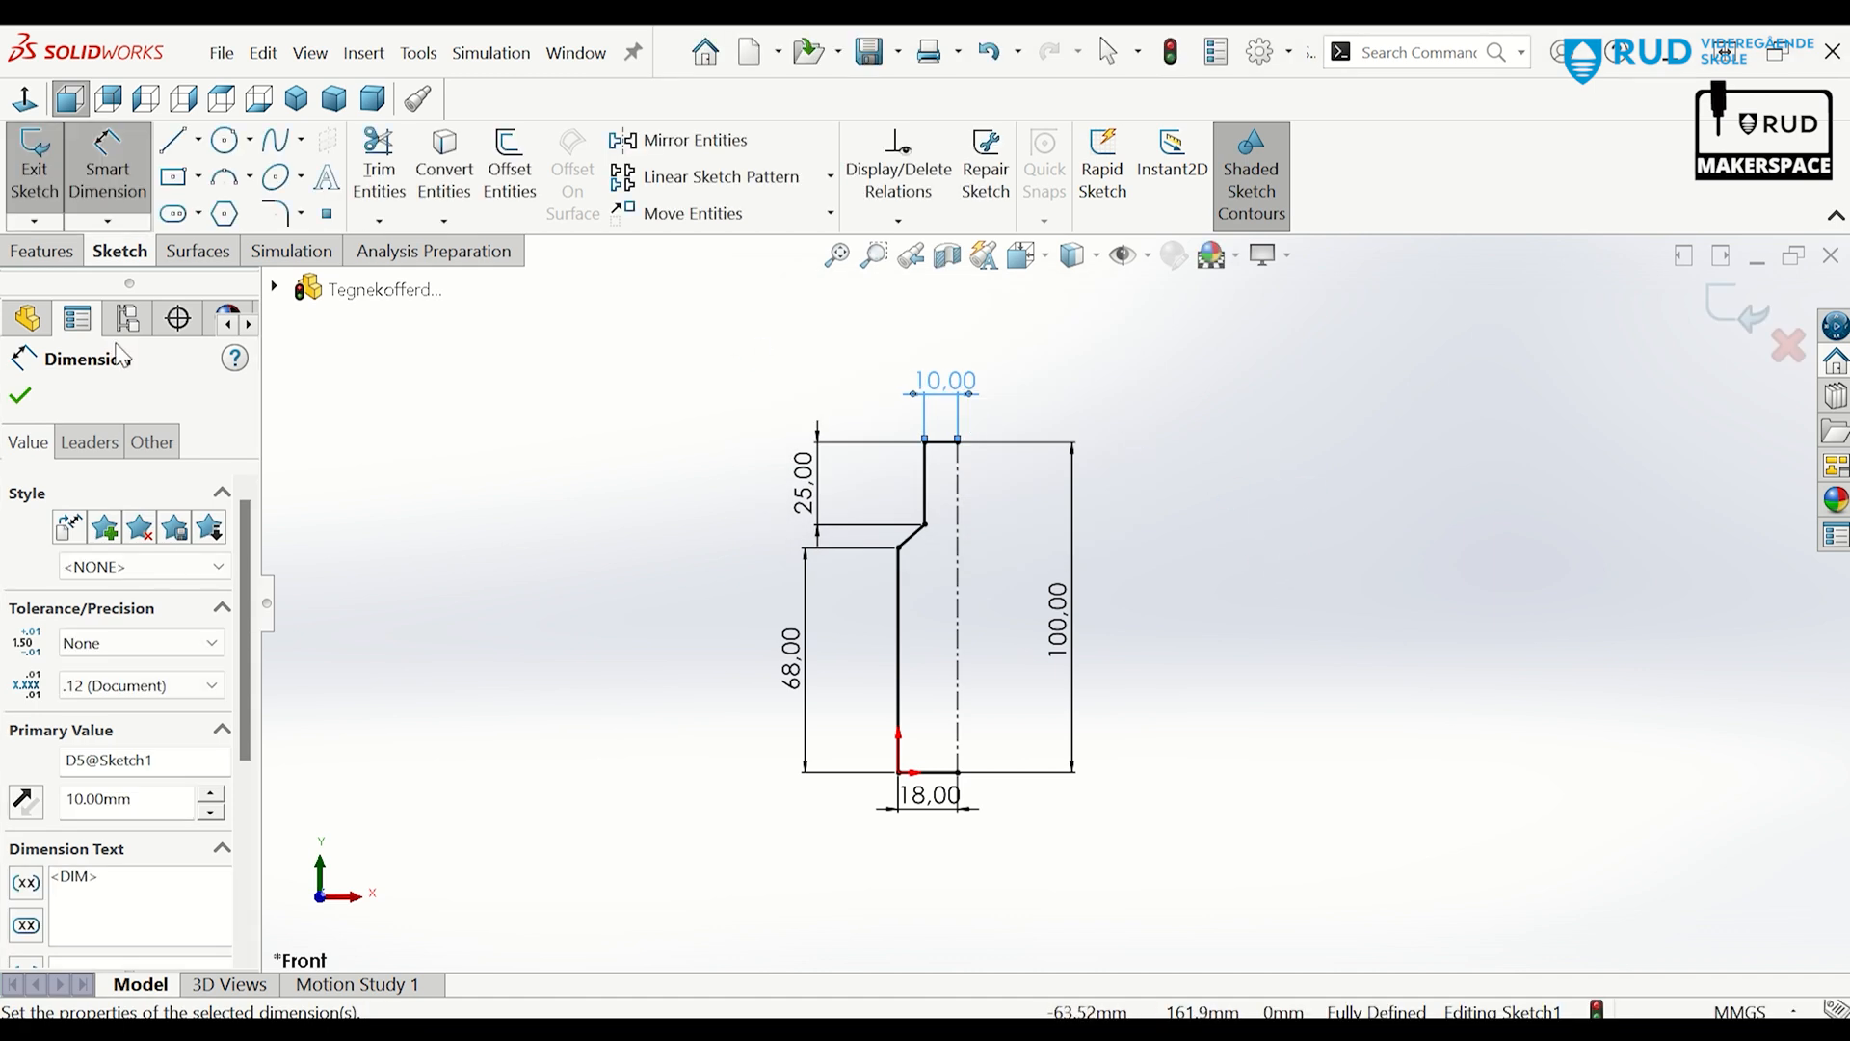
Mirror the five half-profile lines about the vertical centerline to complete the symmetrical outline.
left_click(21, 396)
left_click(684, 140)
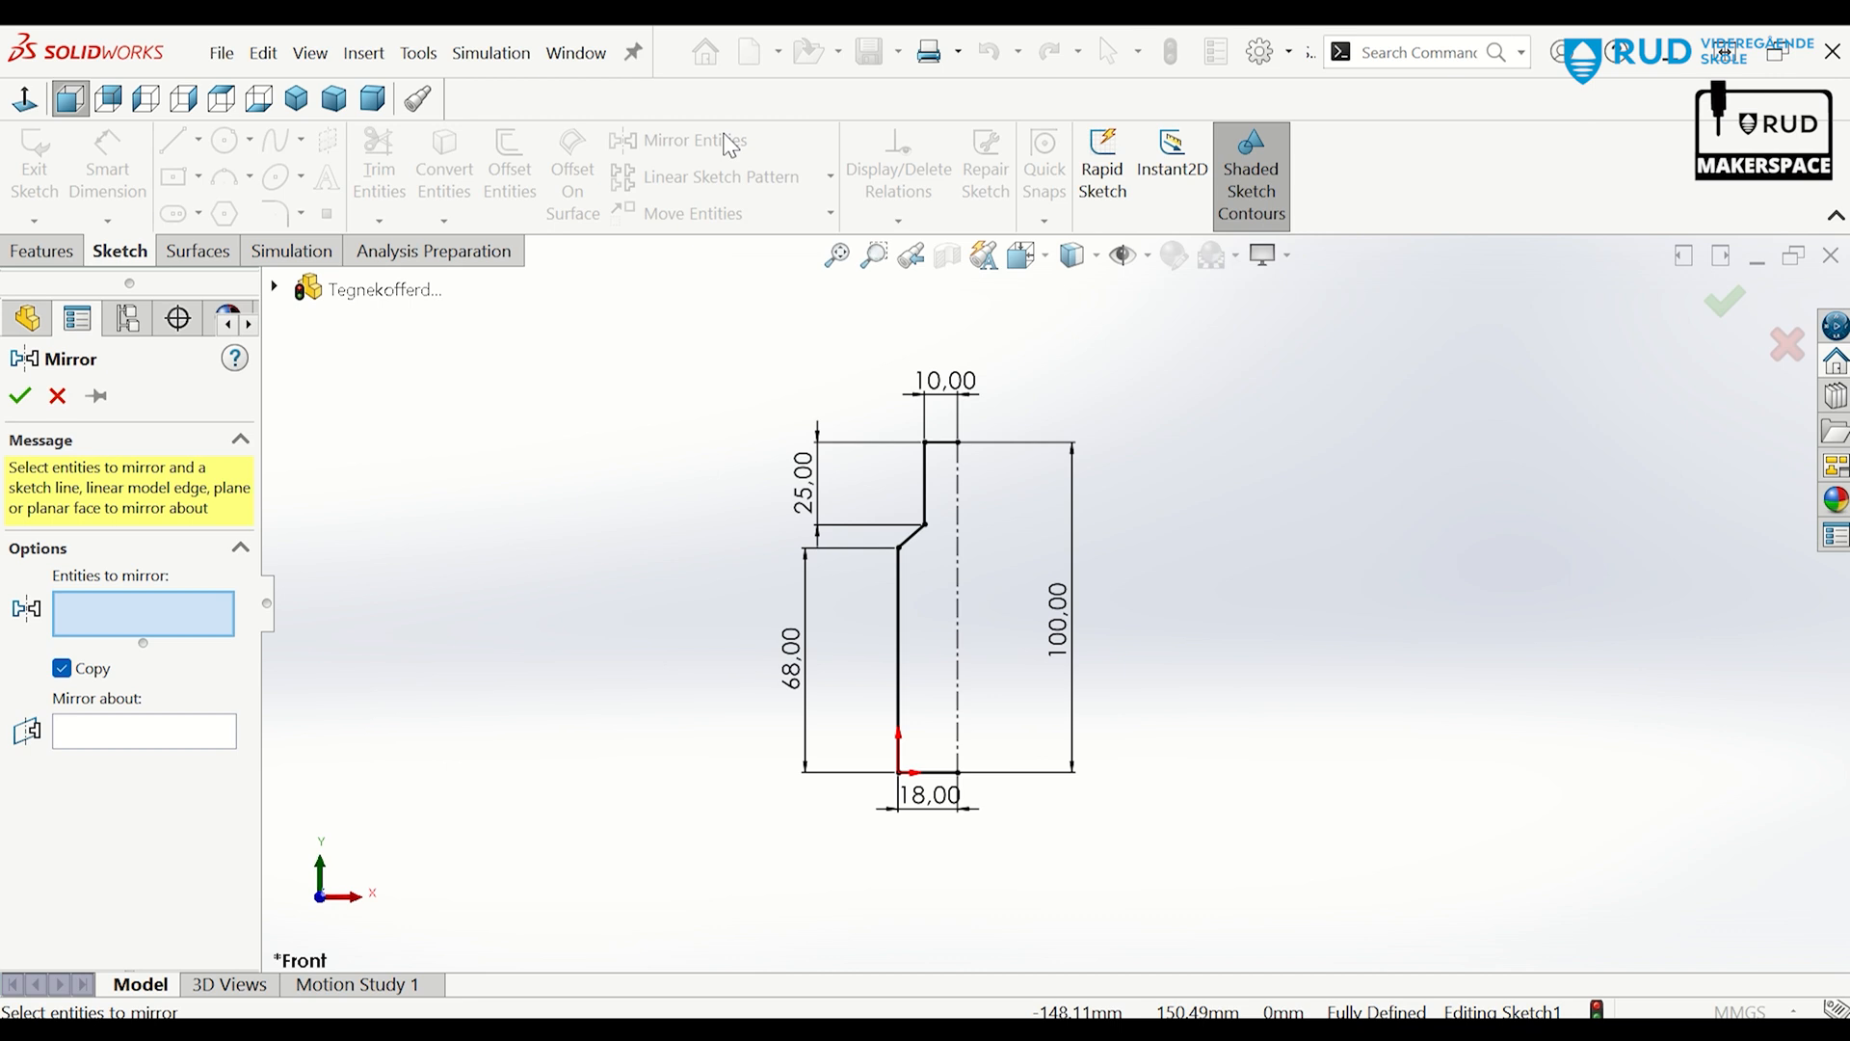
left_click(164, 734)
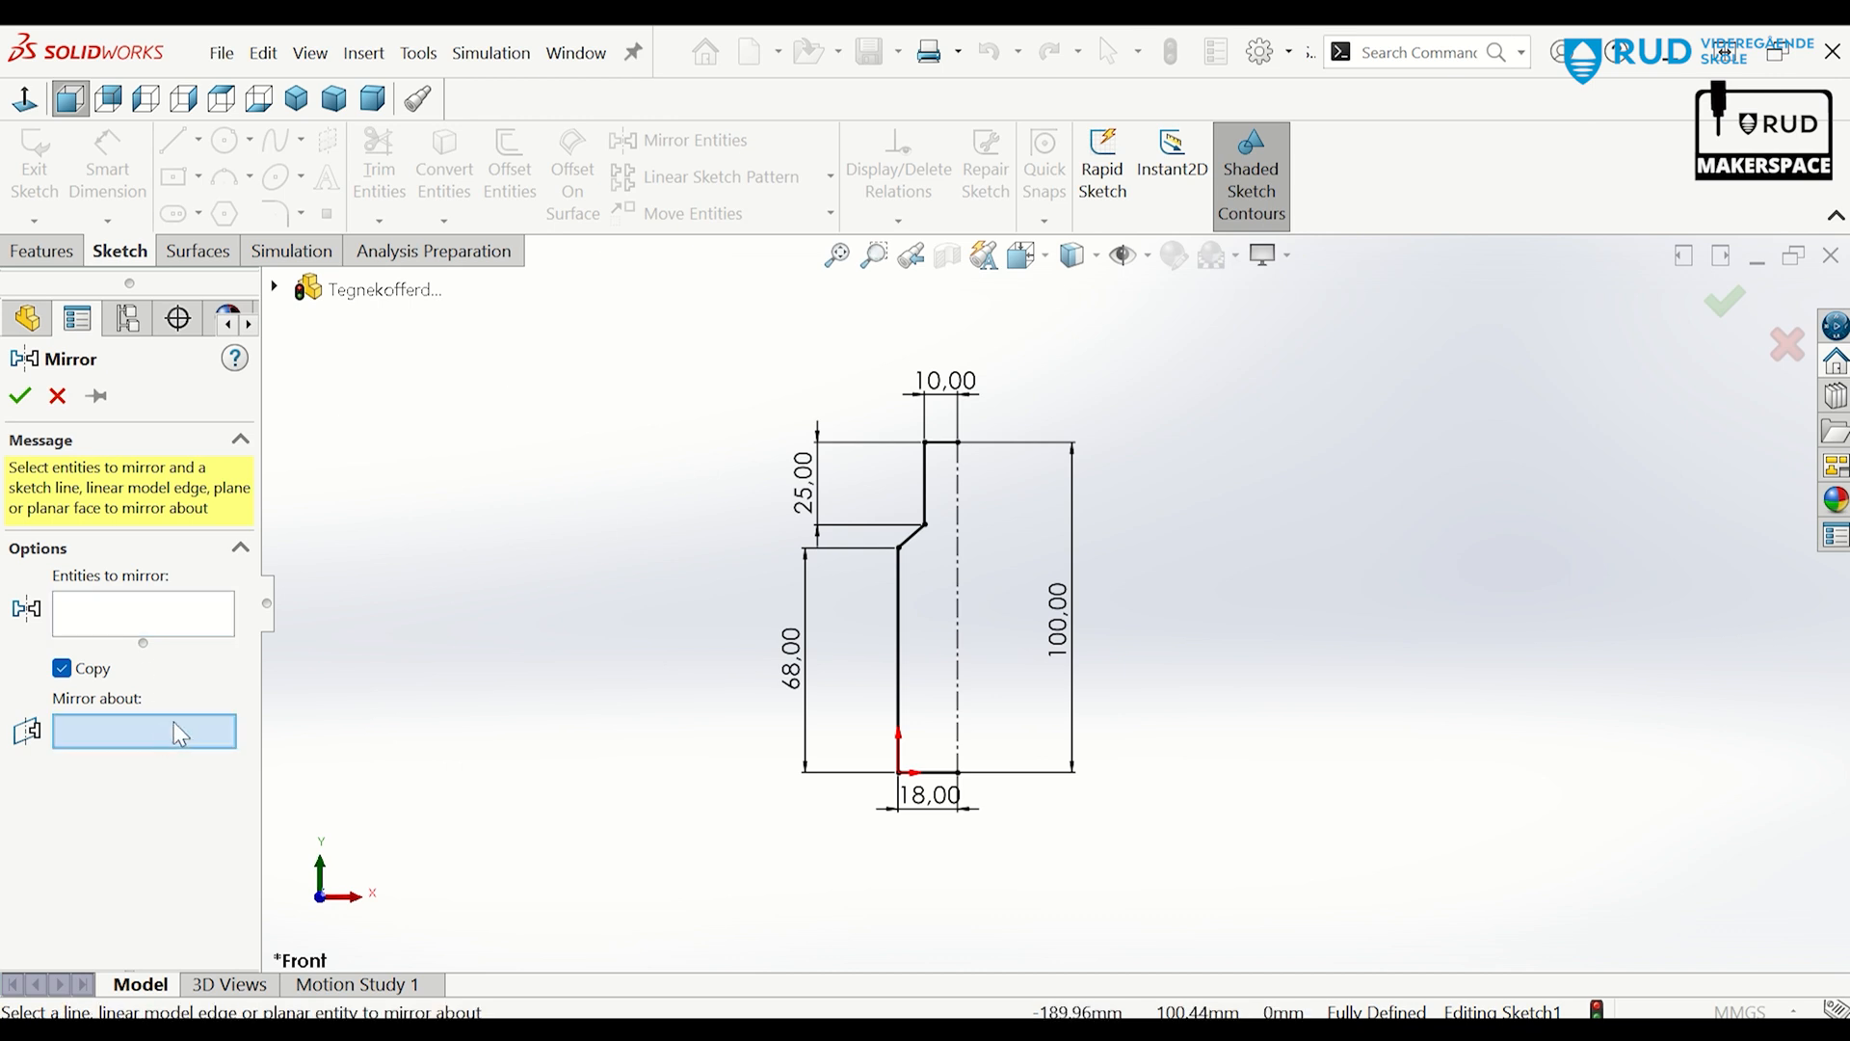
left_click(958, 631)
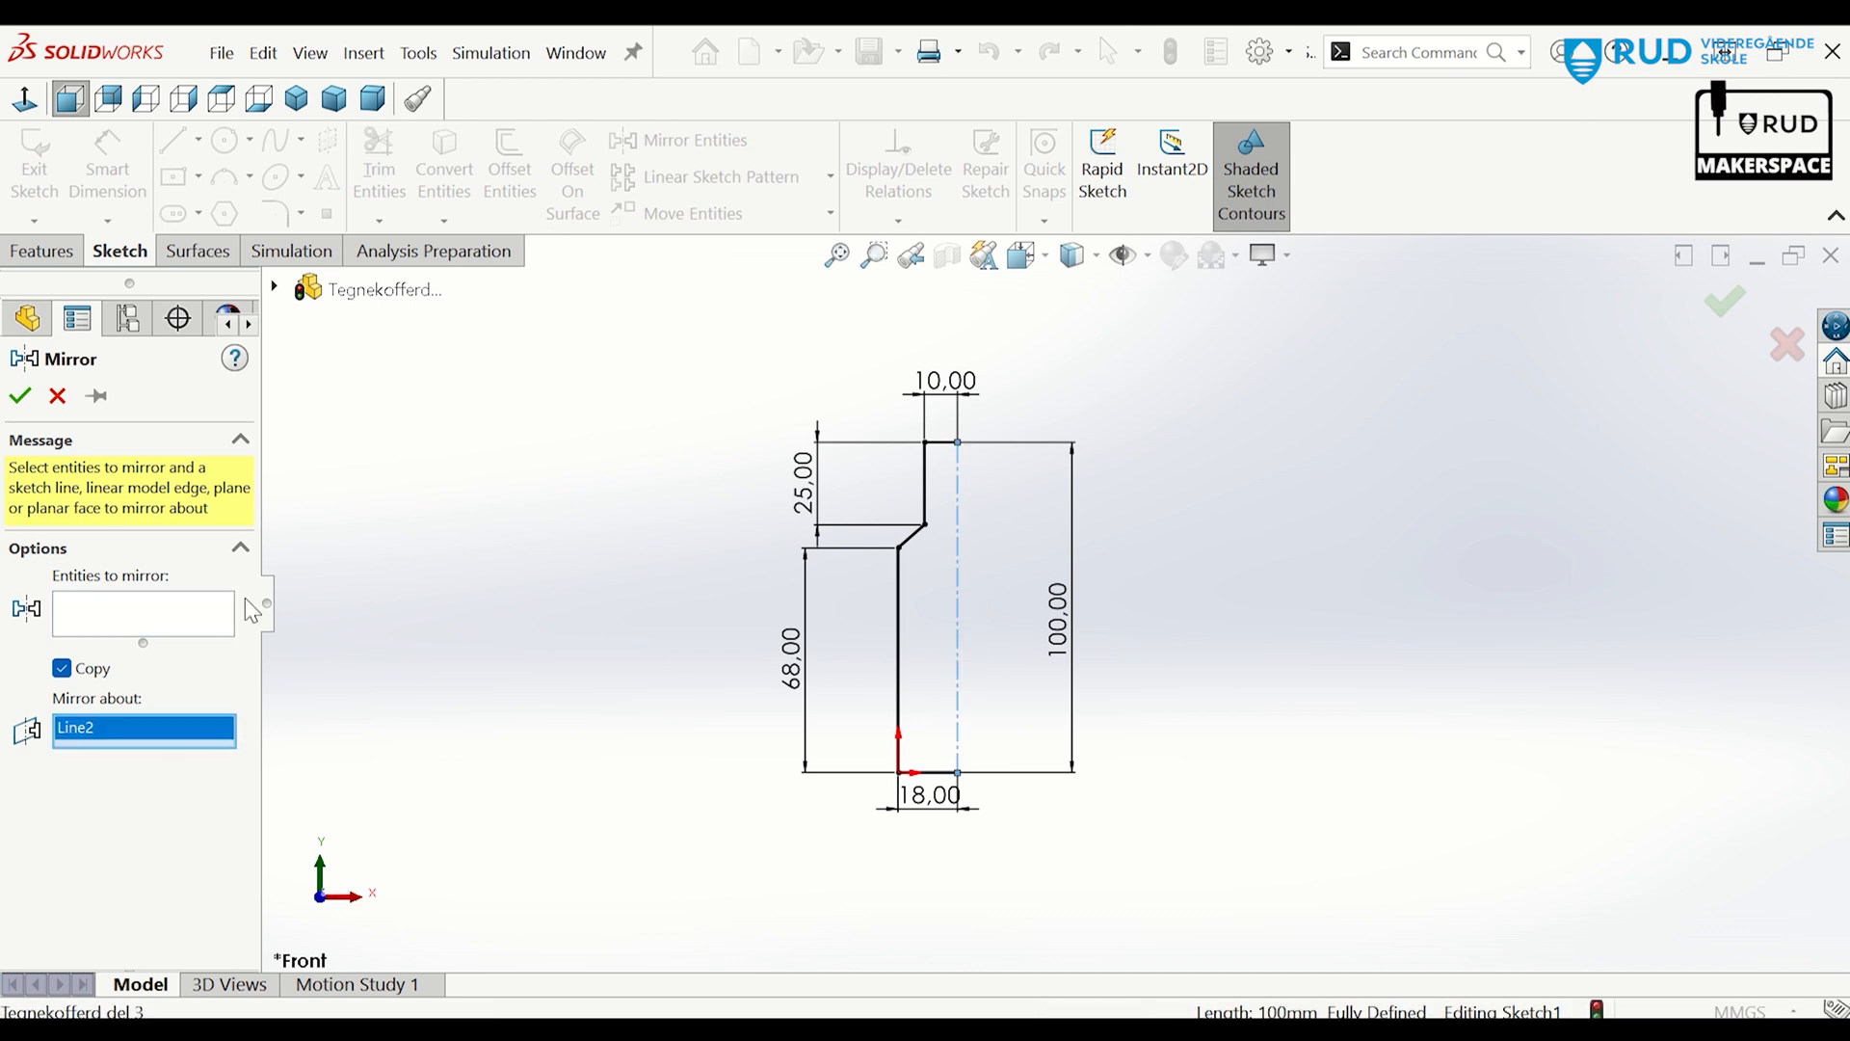
left_click(174, 616)
left_click(941, 442)
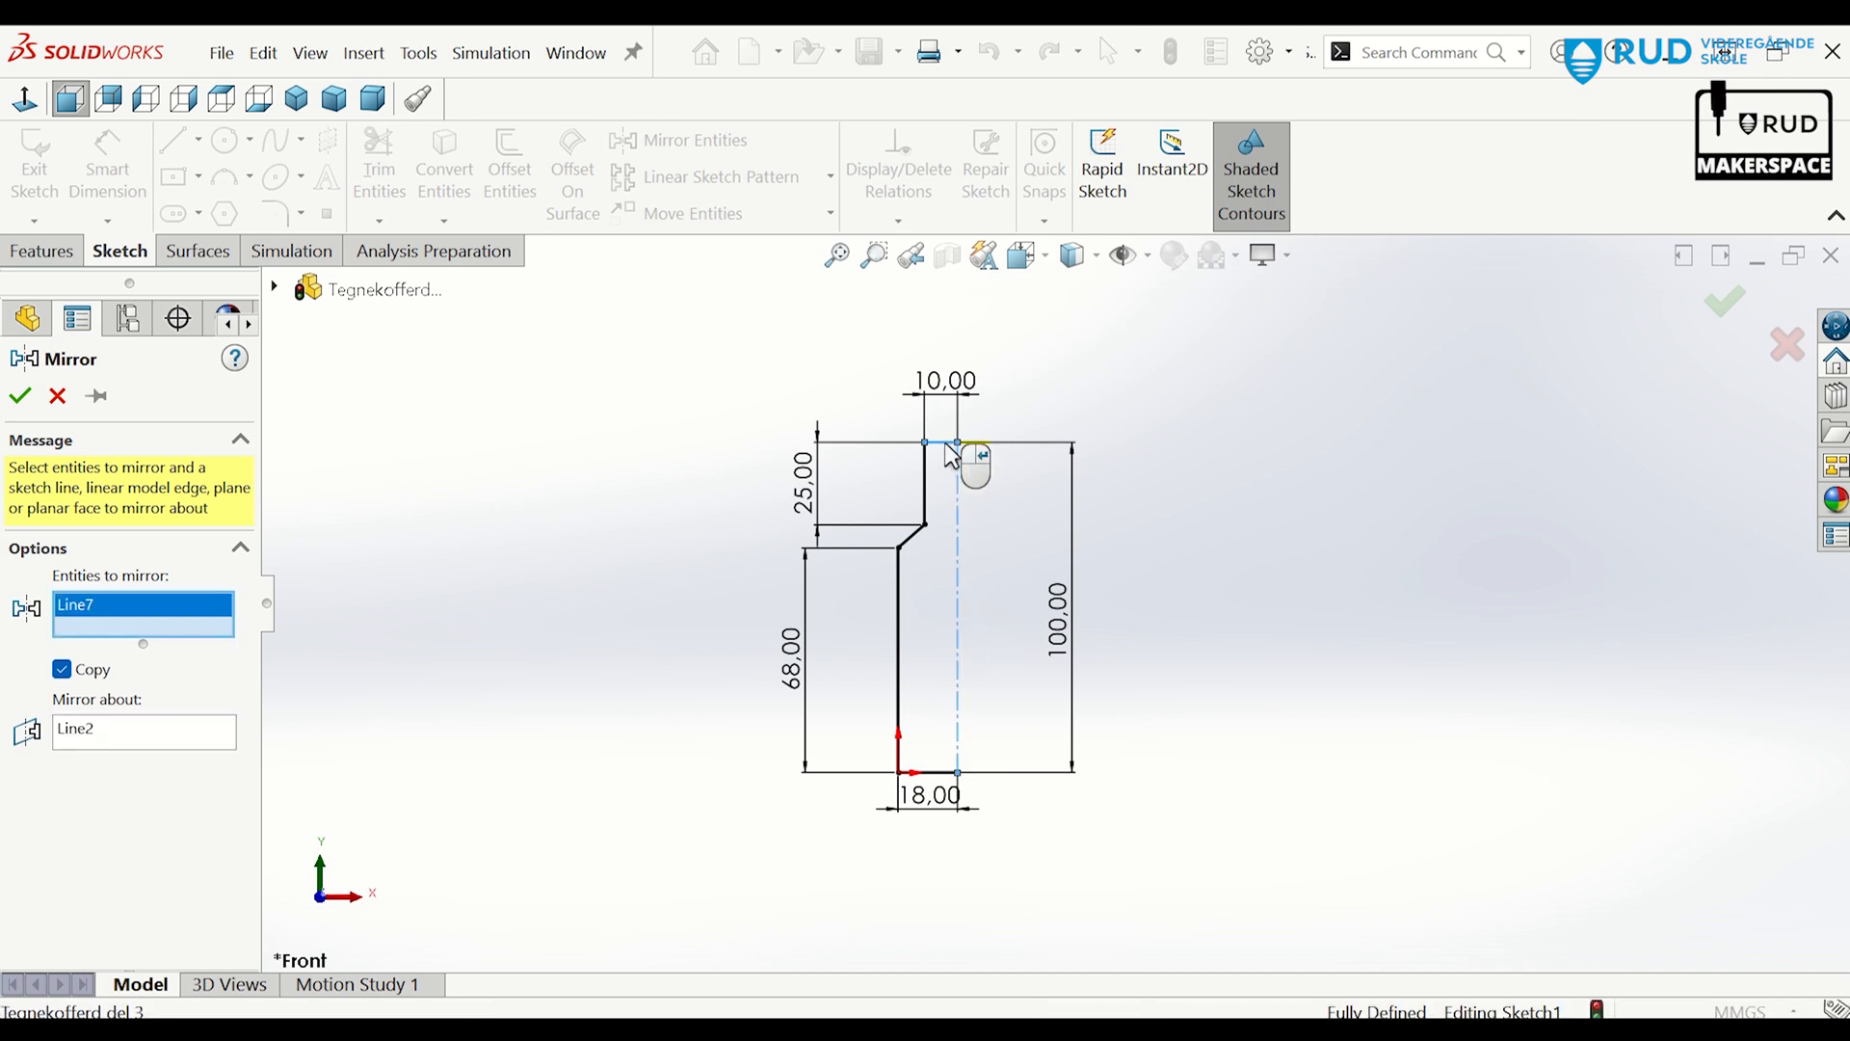
left_click(925, 494)
left_click(912, 539)
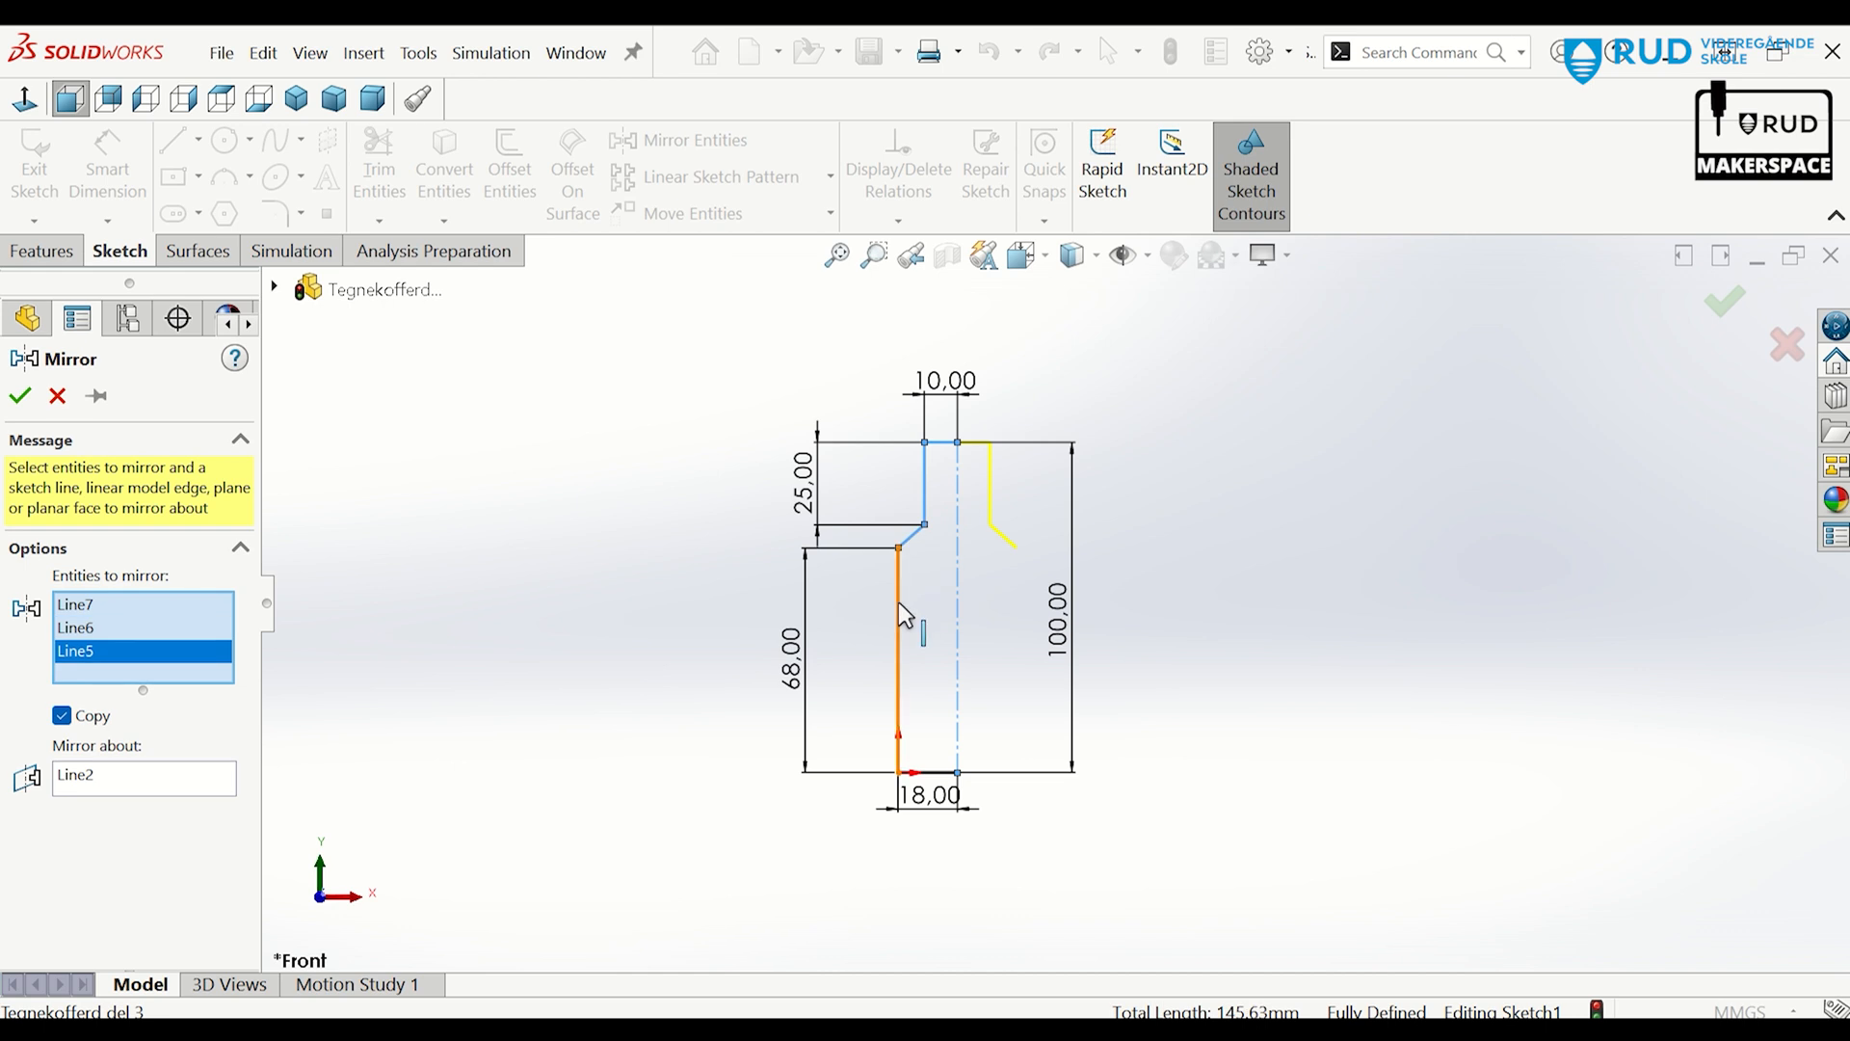
left_click(900, 656)
left_click(942, 773)
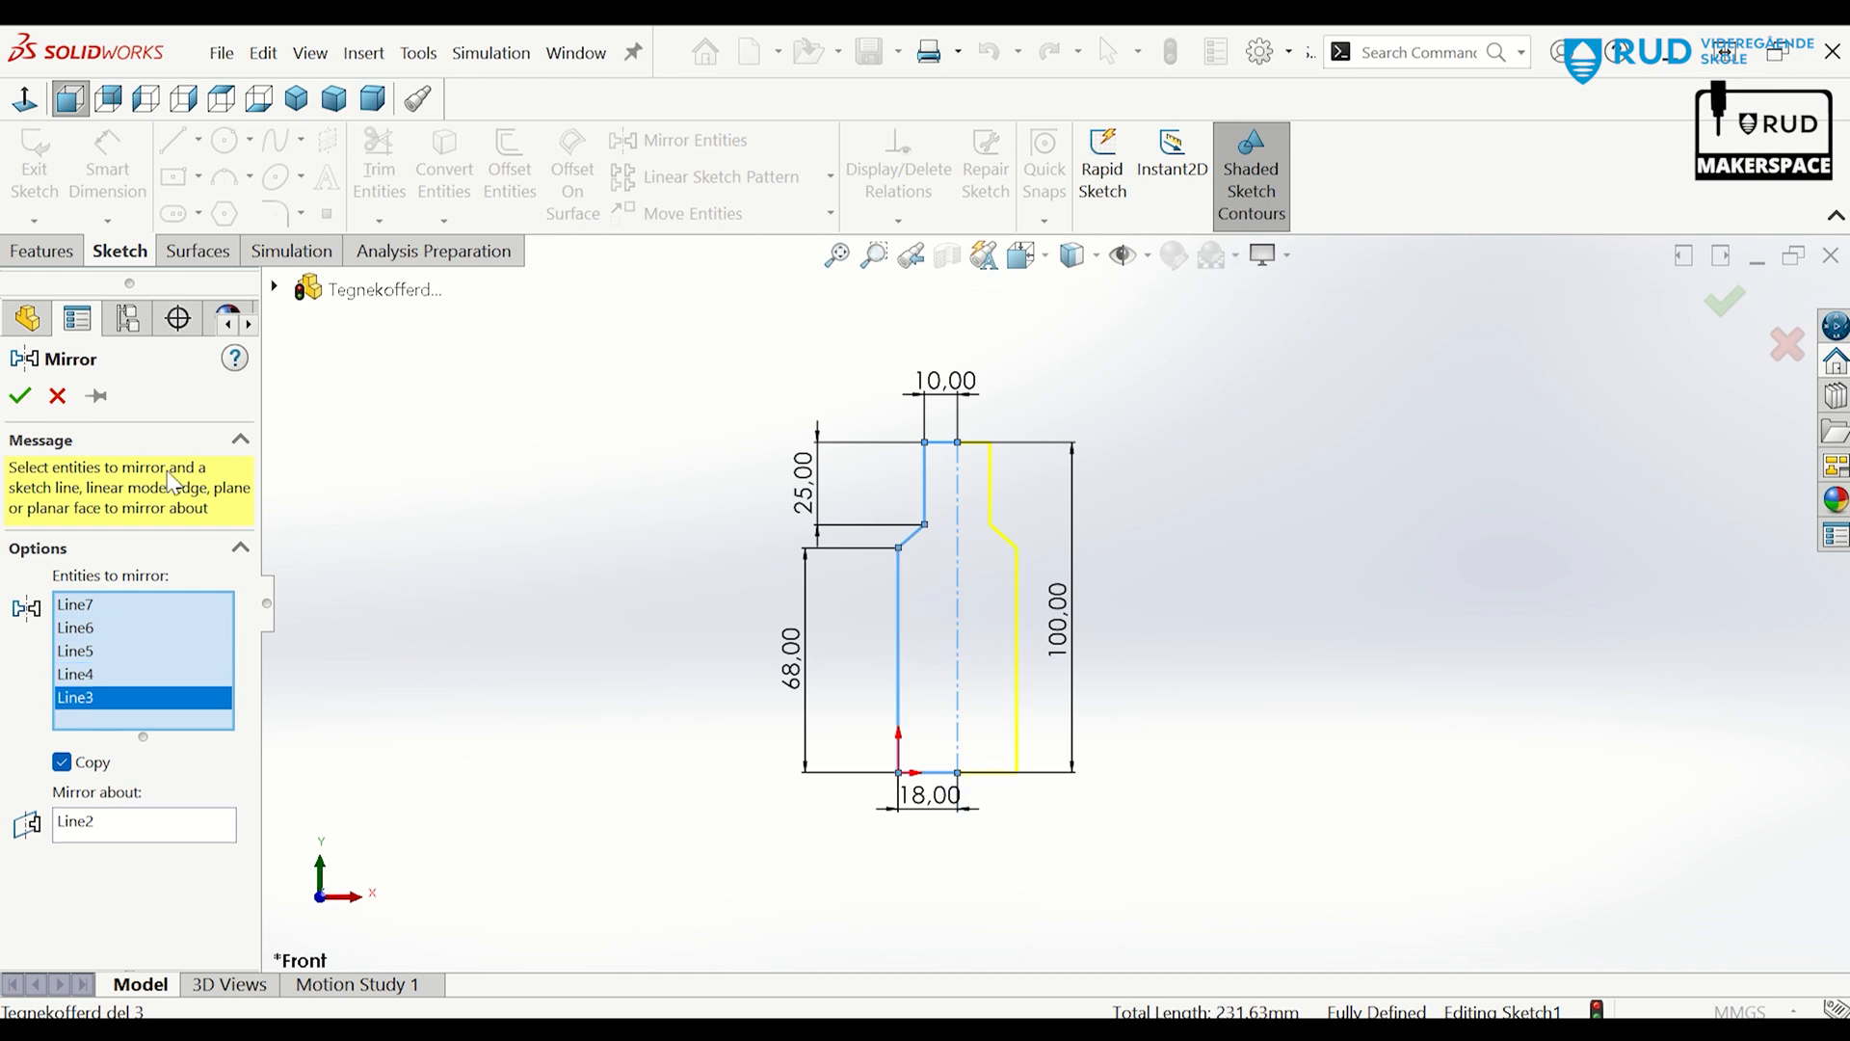
left_click(20, 395)
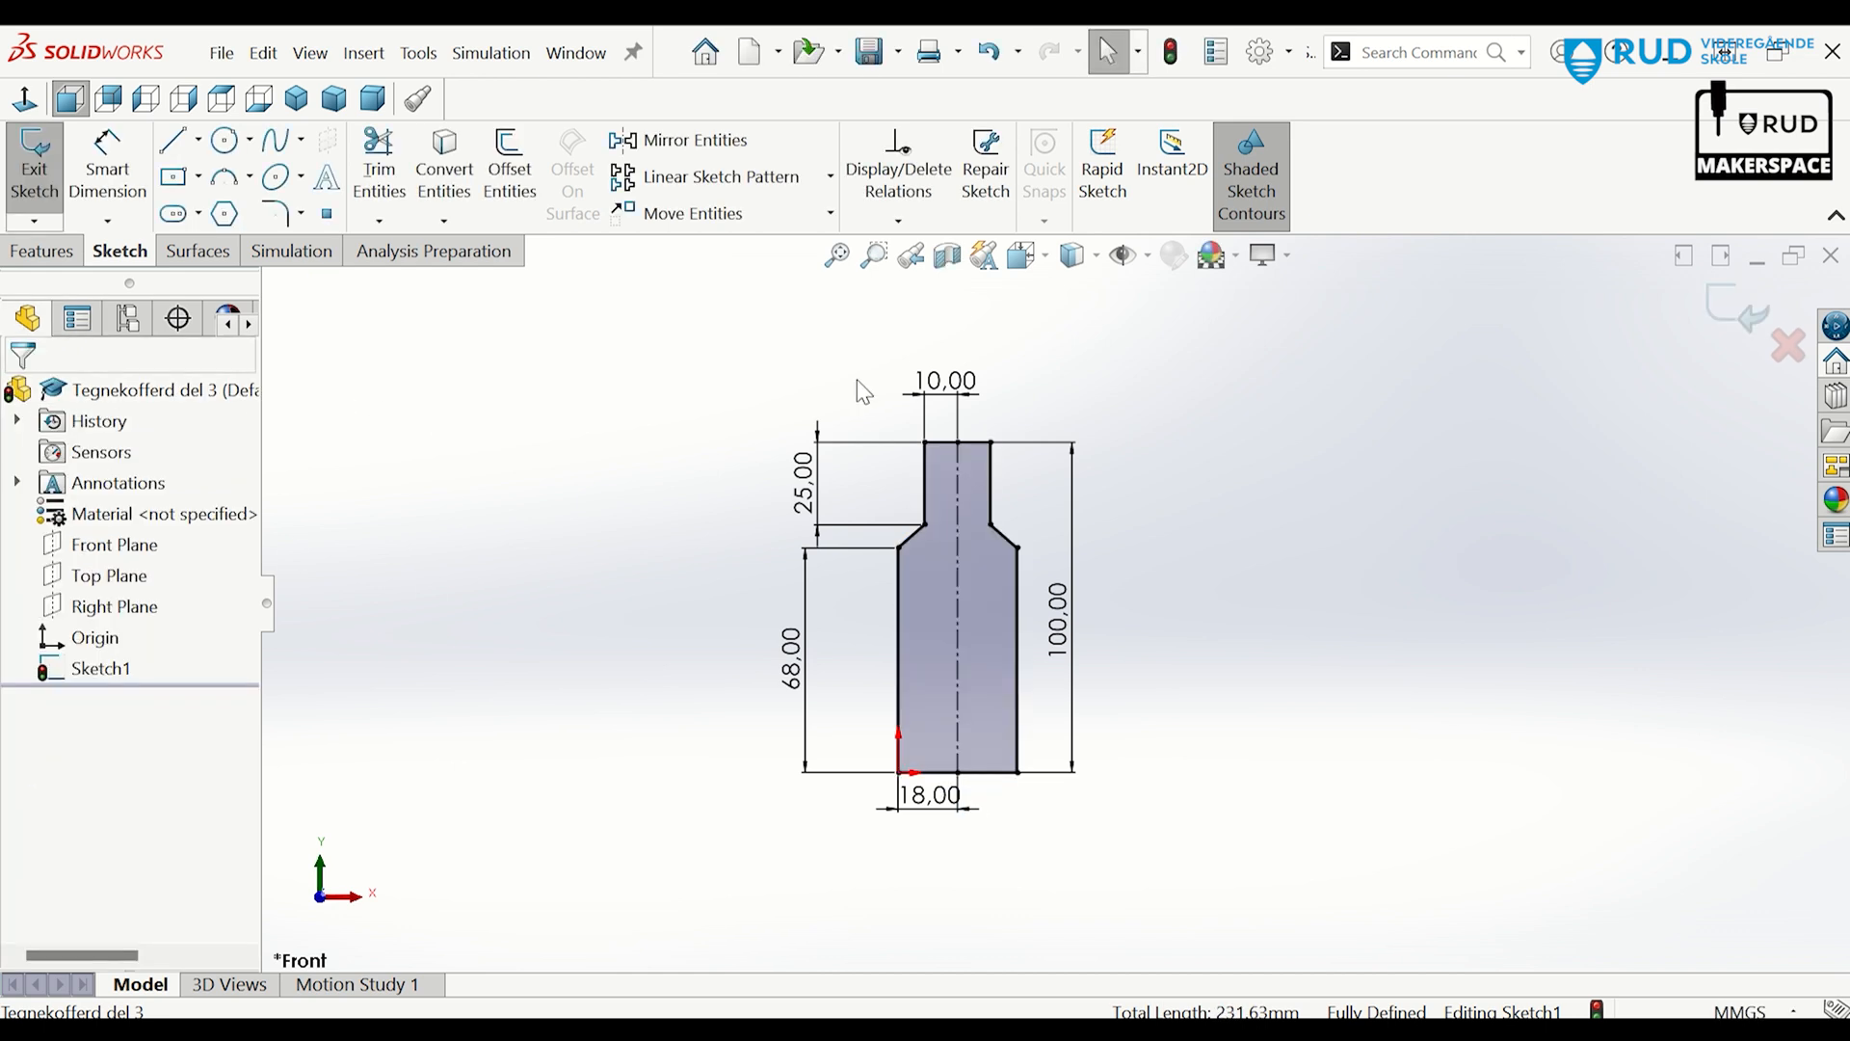
Extrude the mirrored profile as a blind boss with a depth of 30 mm.
left_click(41, 251)
left_click(116, 200)
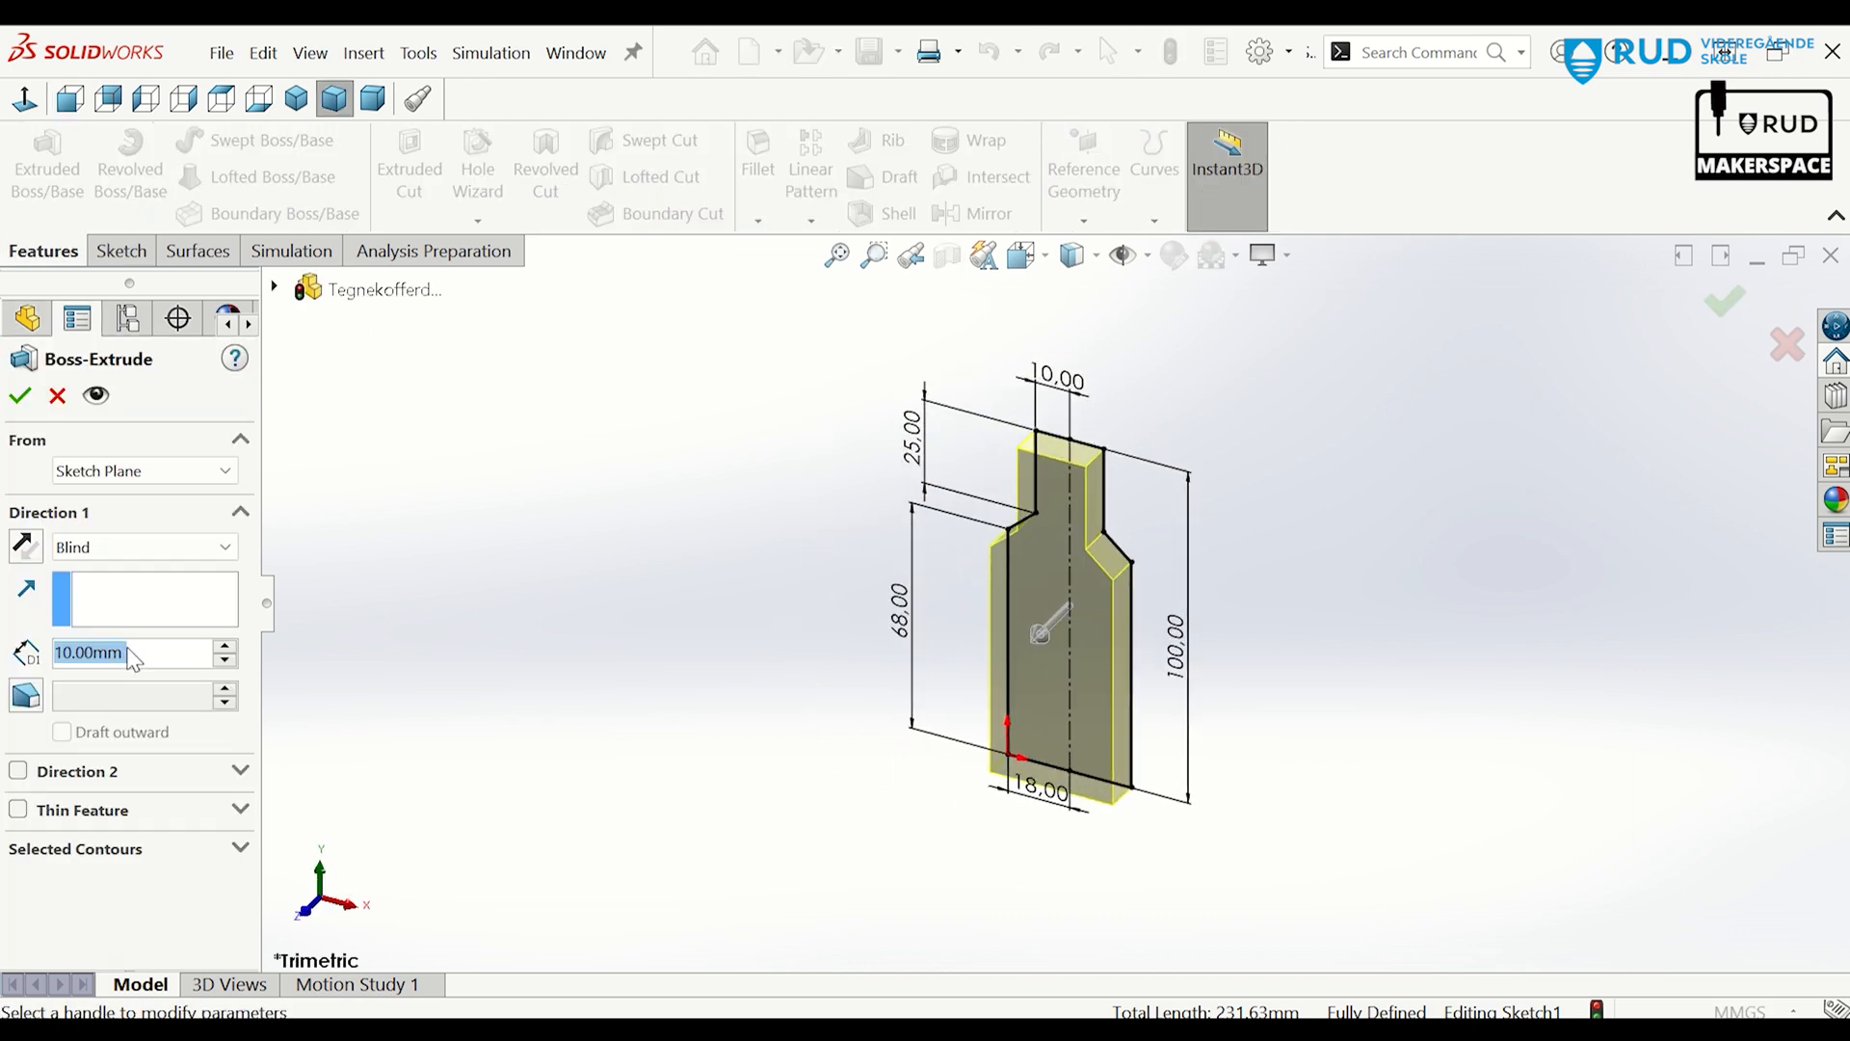
type("30")
mouse_move(203, 691)
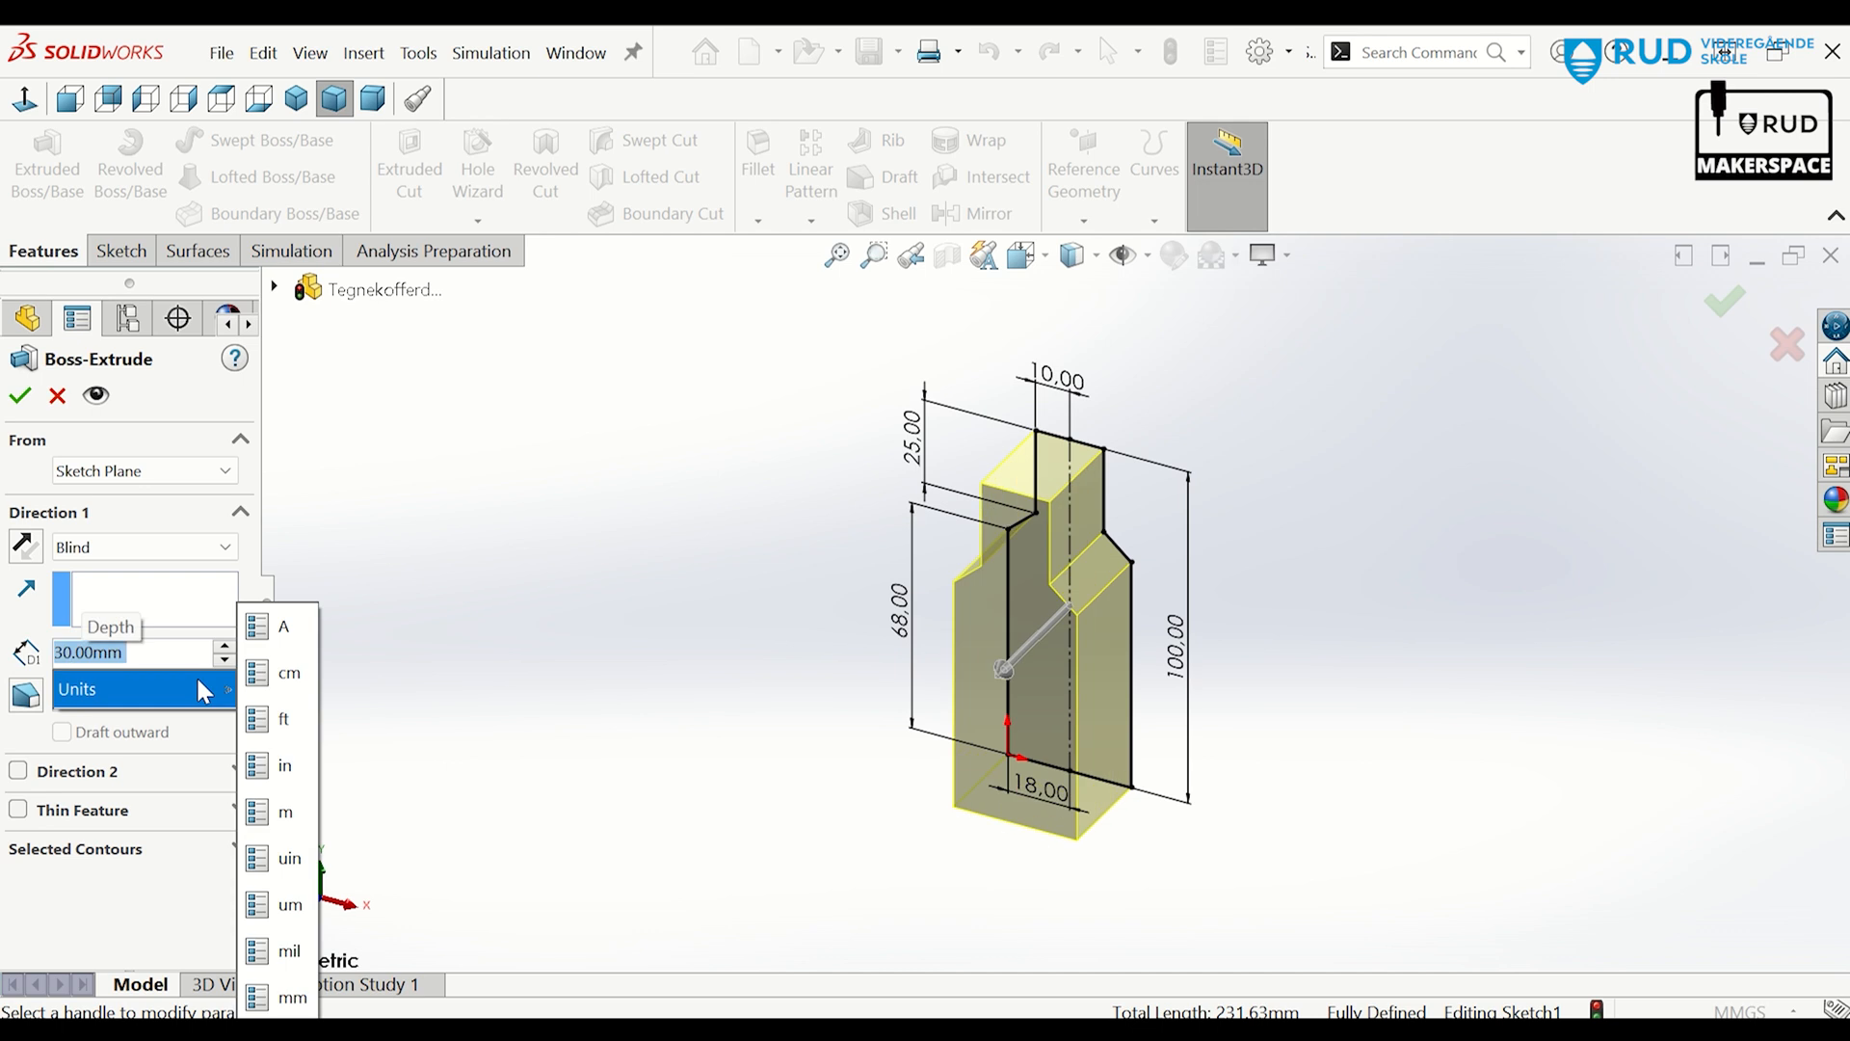
left_click(17, 397)
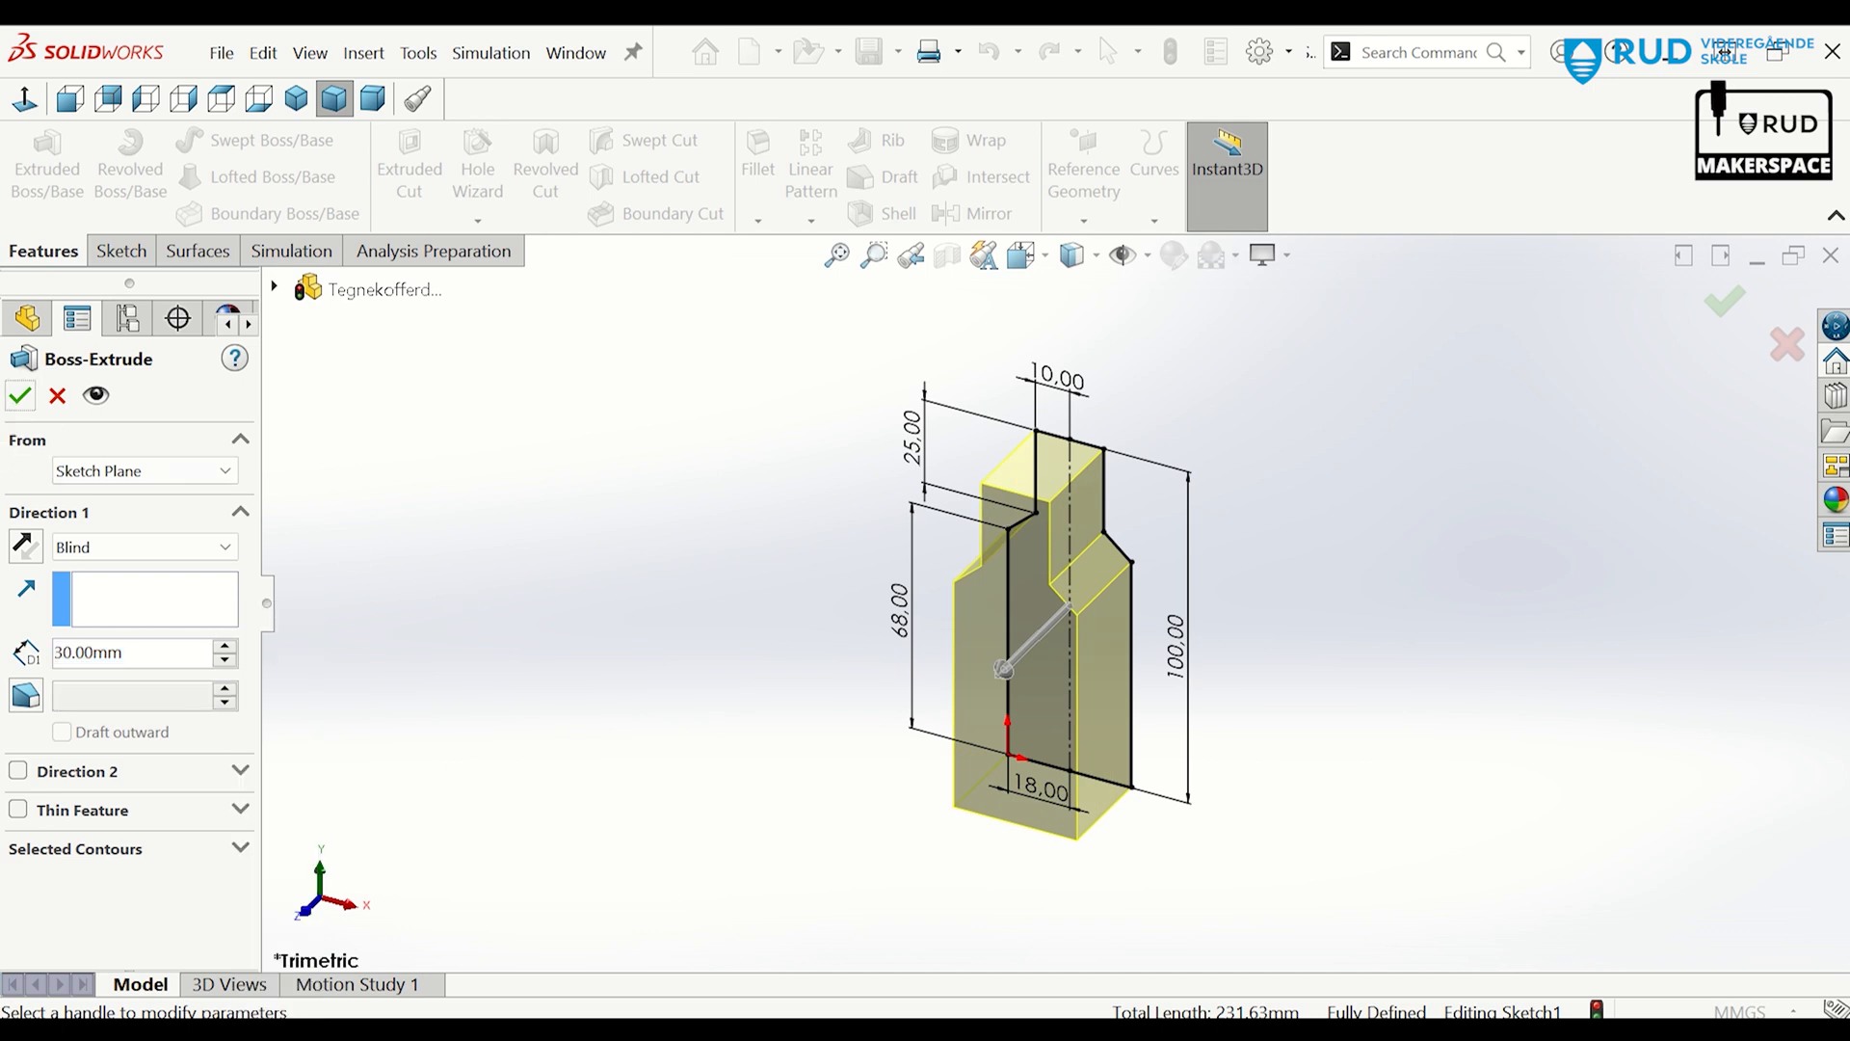
left_click(29, 395)
On the body's front face, sketch a center rectangle about 12 mm wide from the base edge's midpoint, reaching about 62.5 mm up.
middle_click_drag(559, 599, 619, 463)
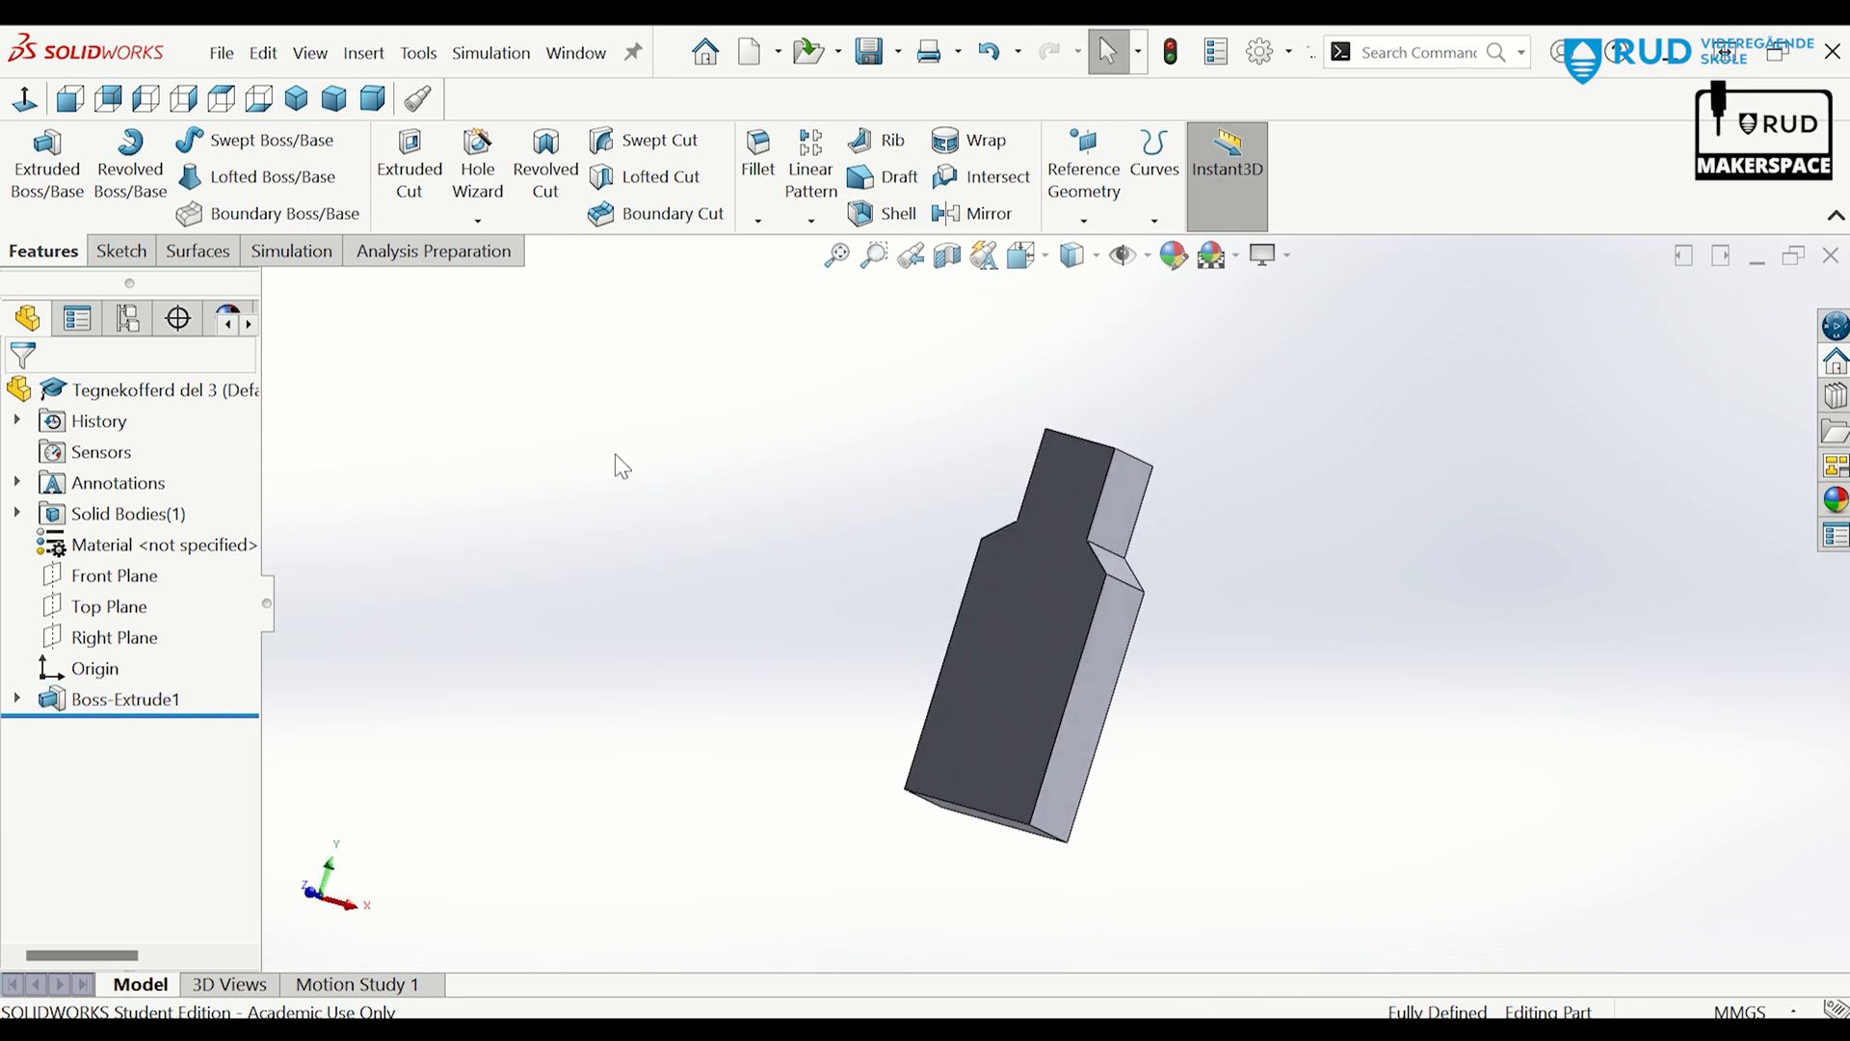
left_click(43, 102)
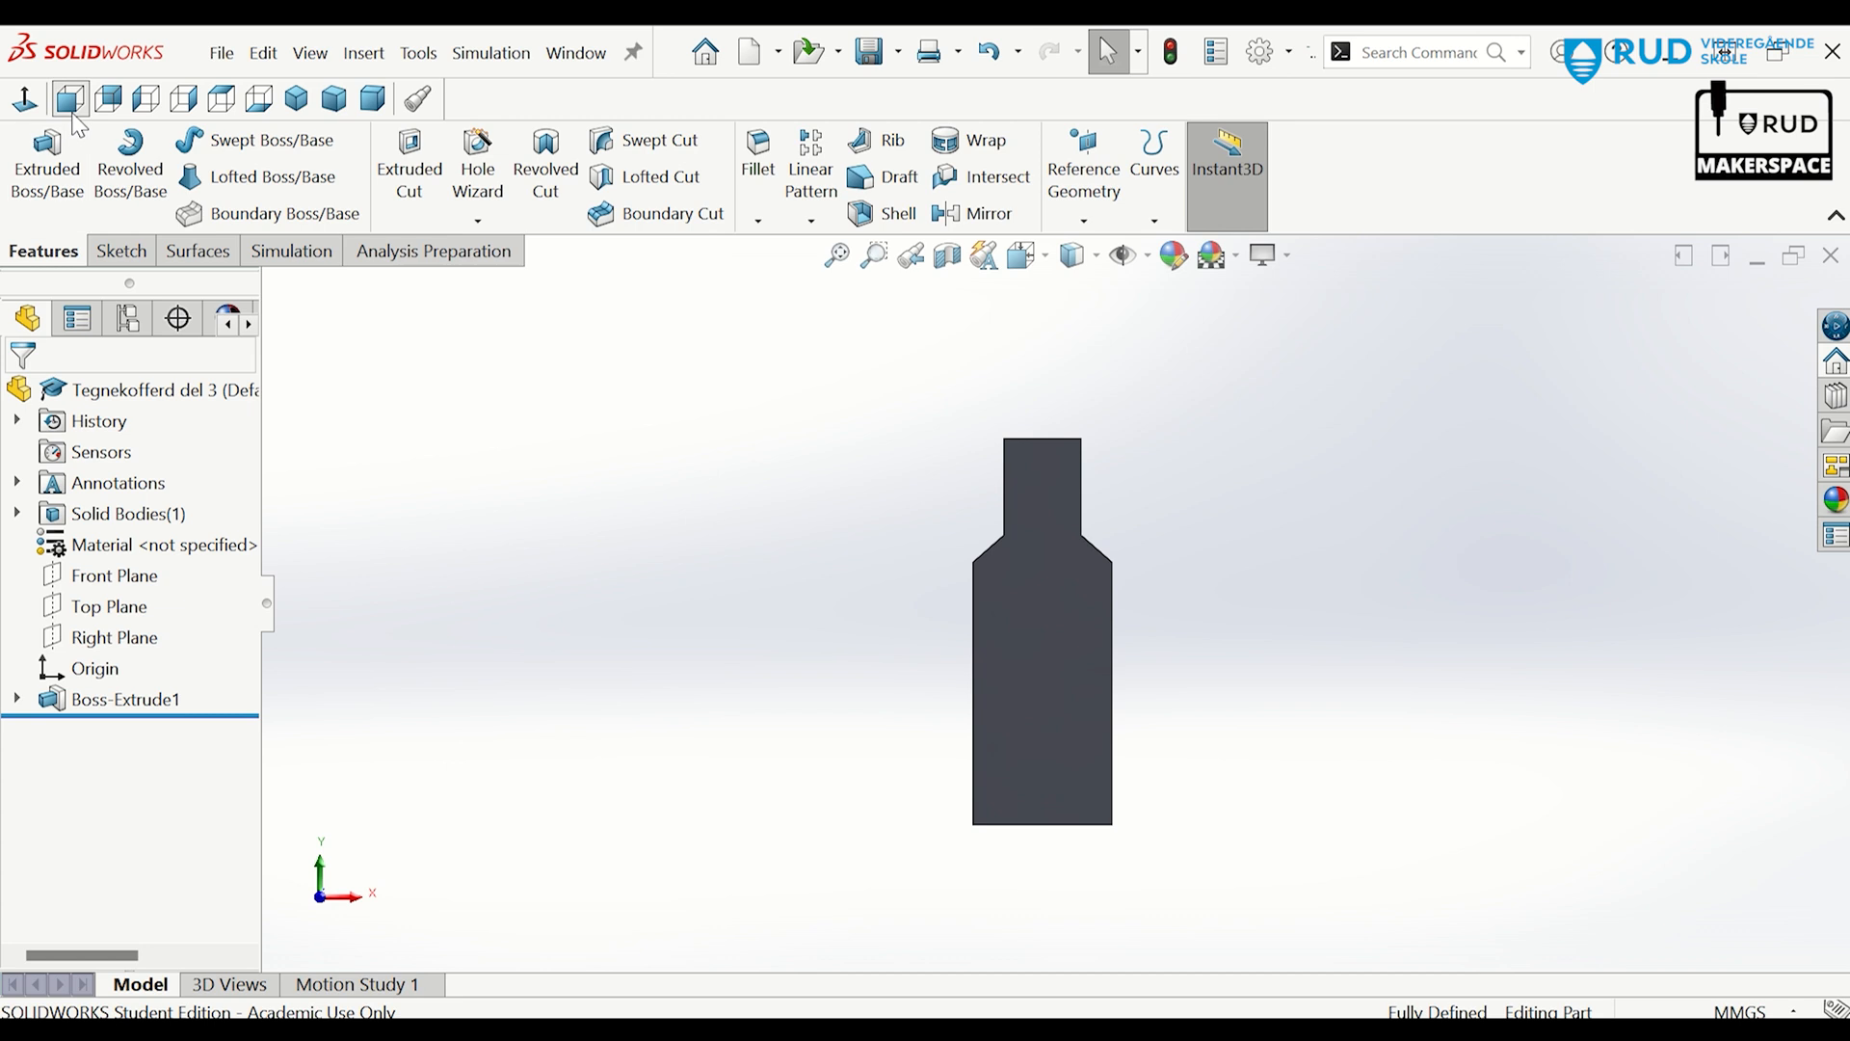
left_click(1027, 684)
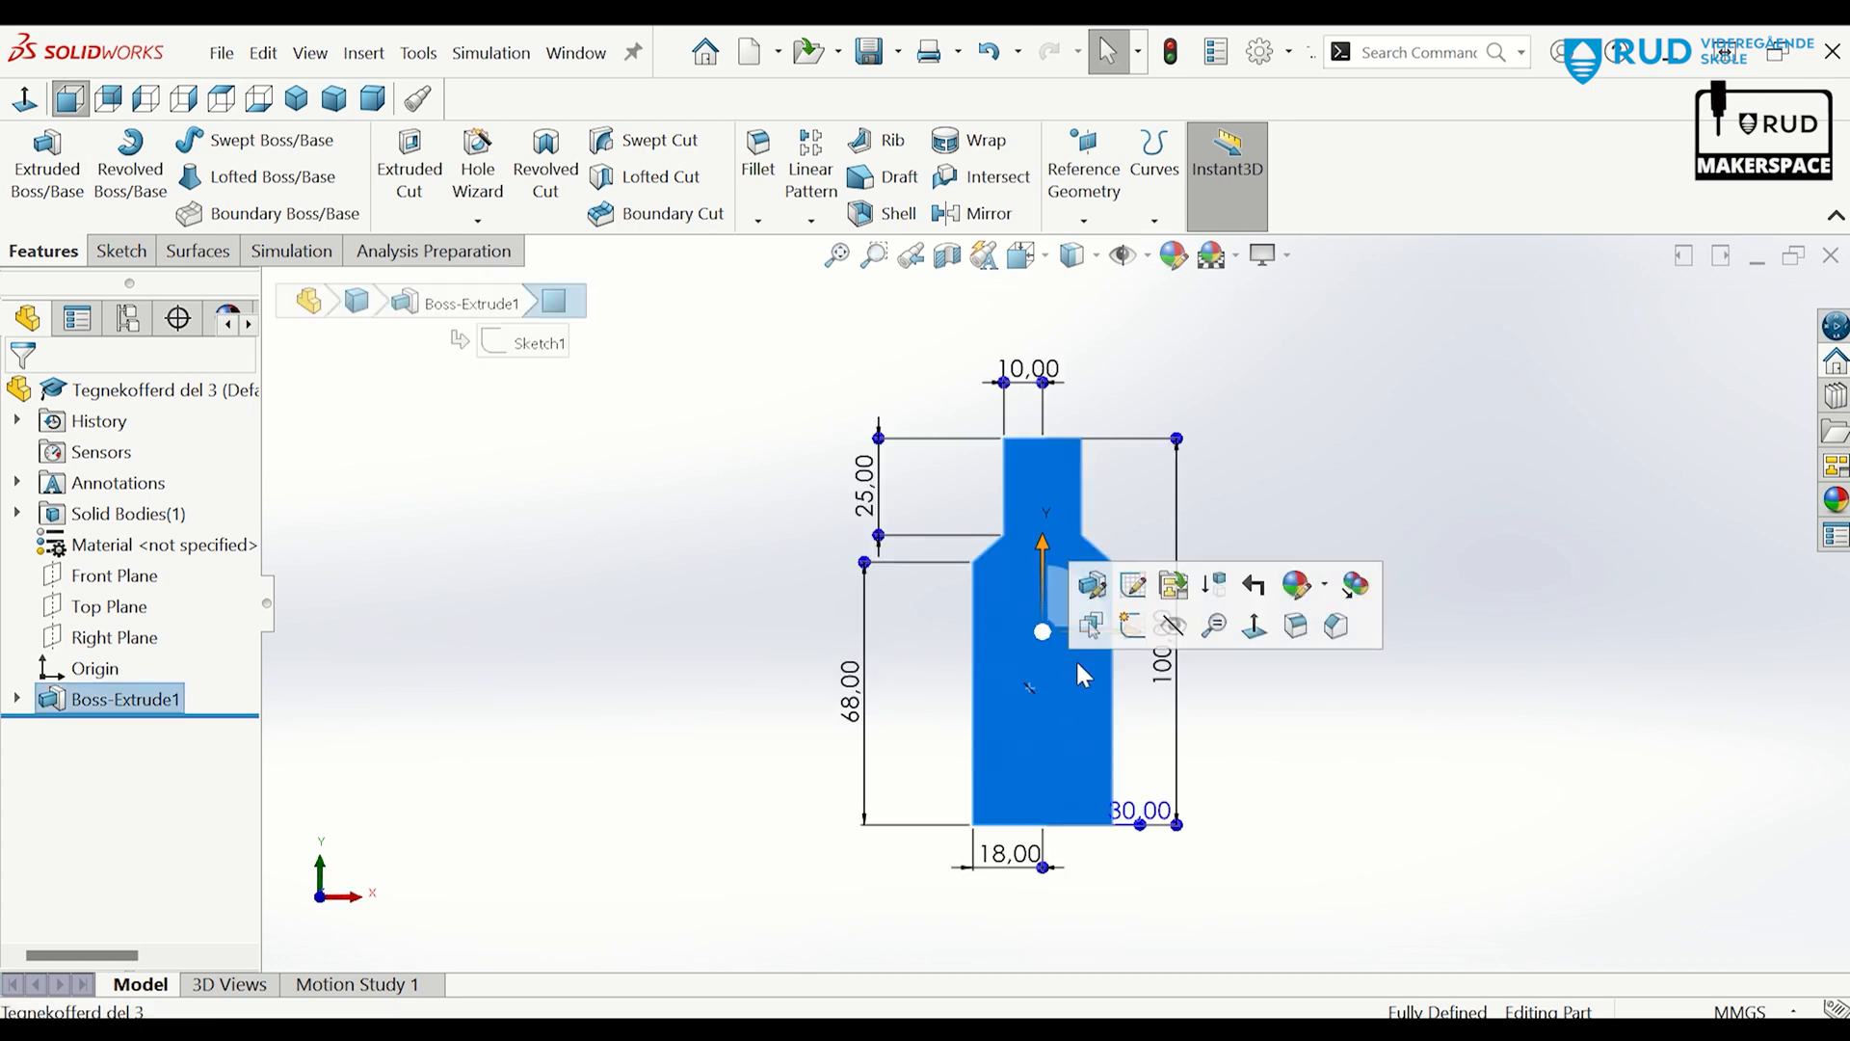
left_click(1128, 629)
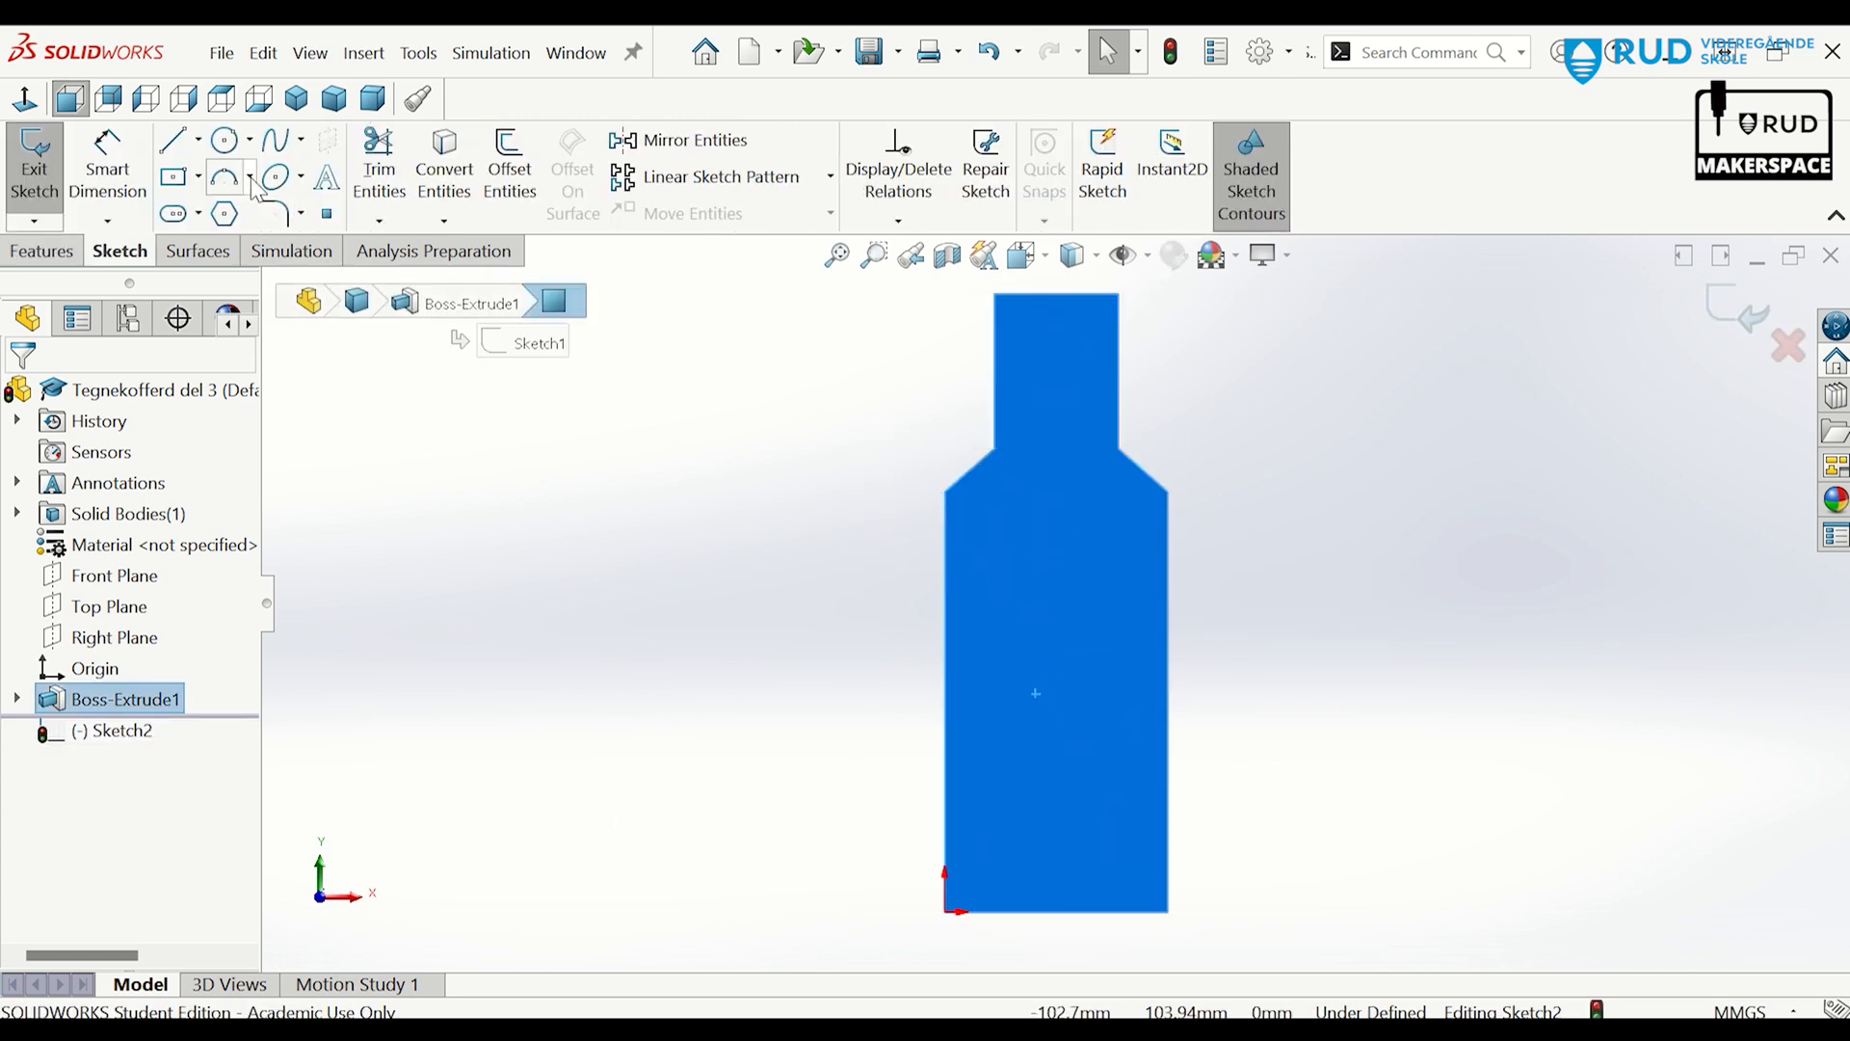
left_click(200, 178)
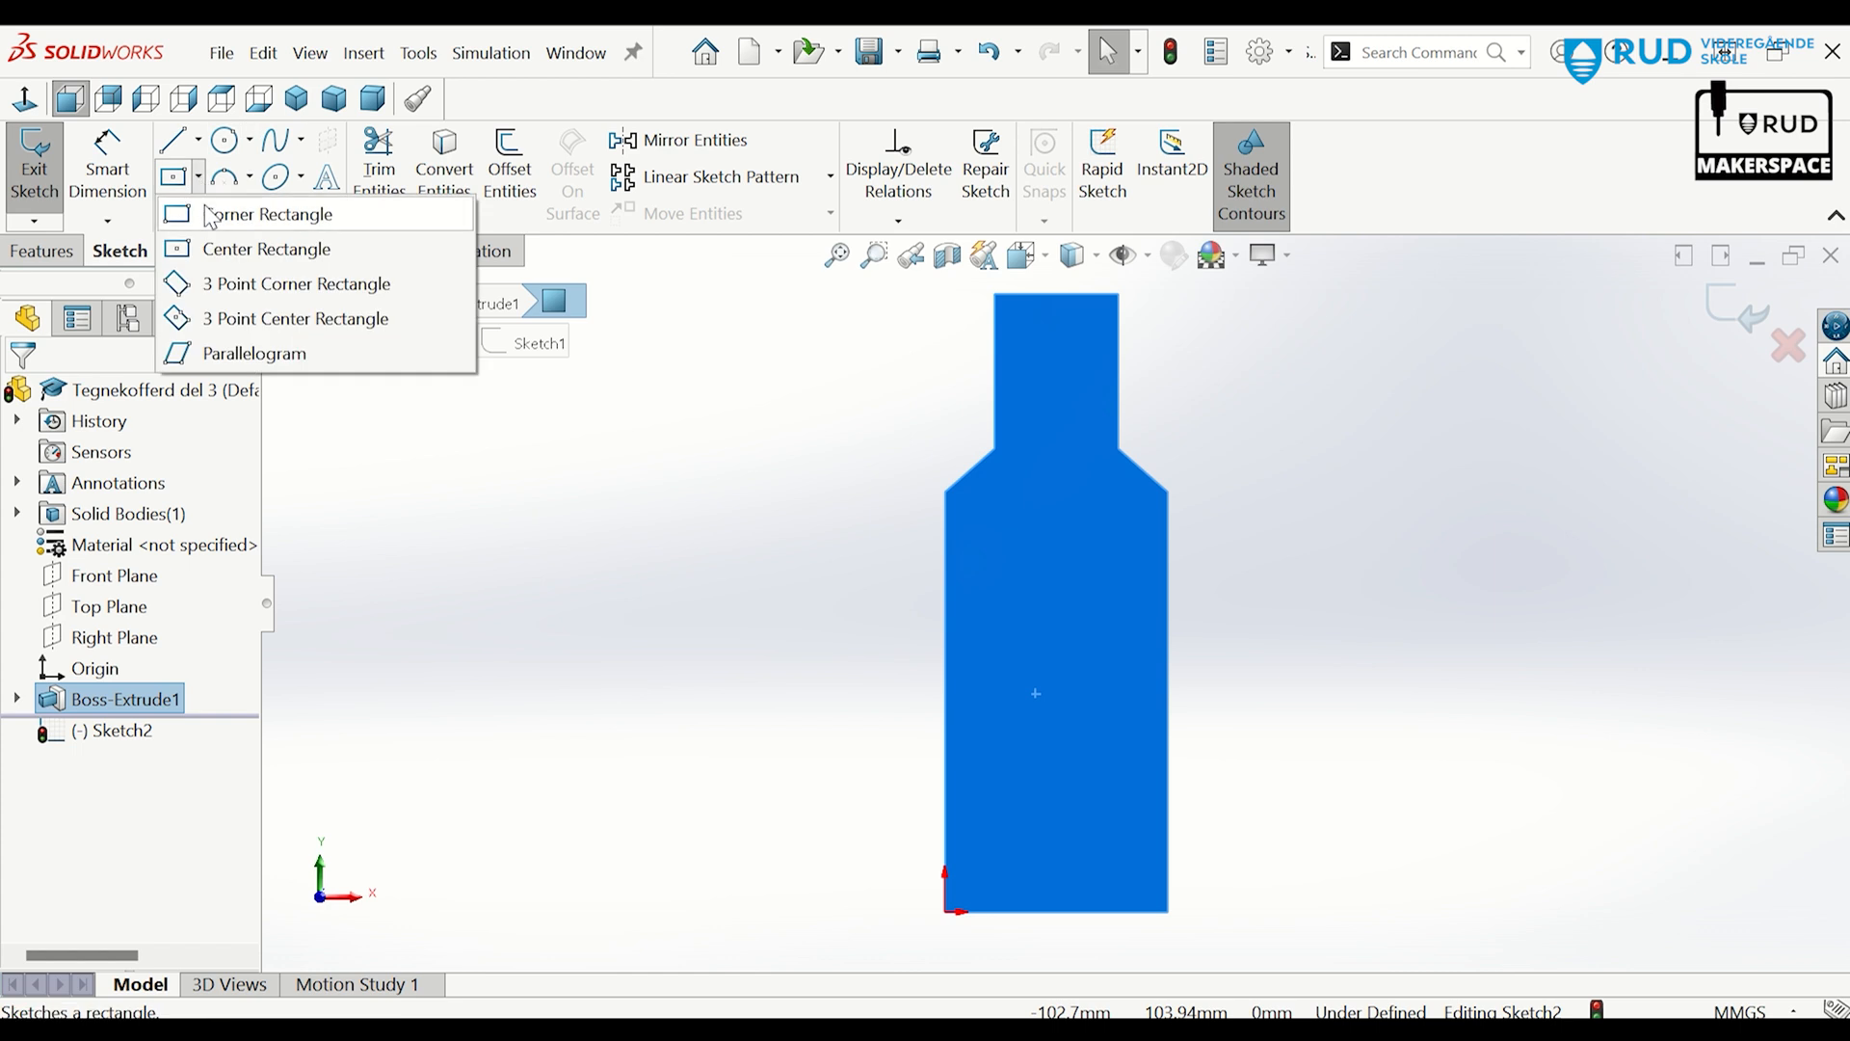
left_click(234, 253)
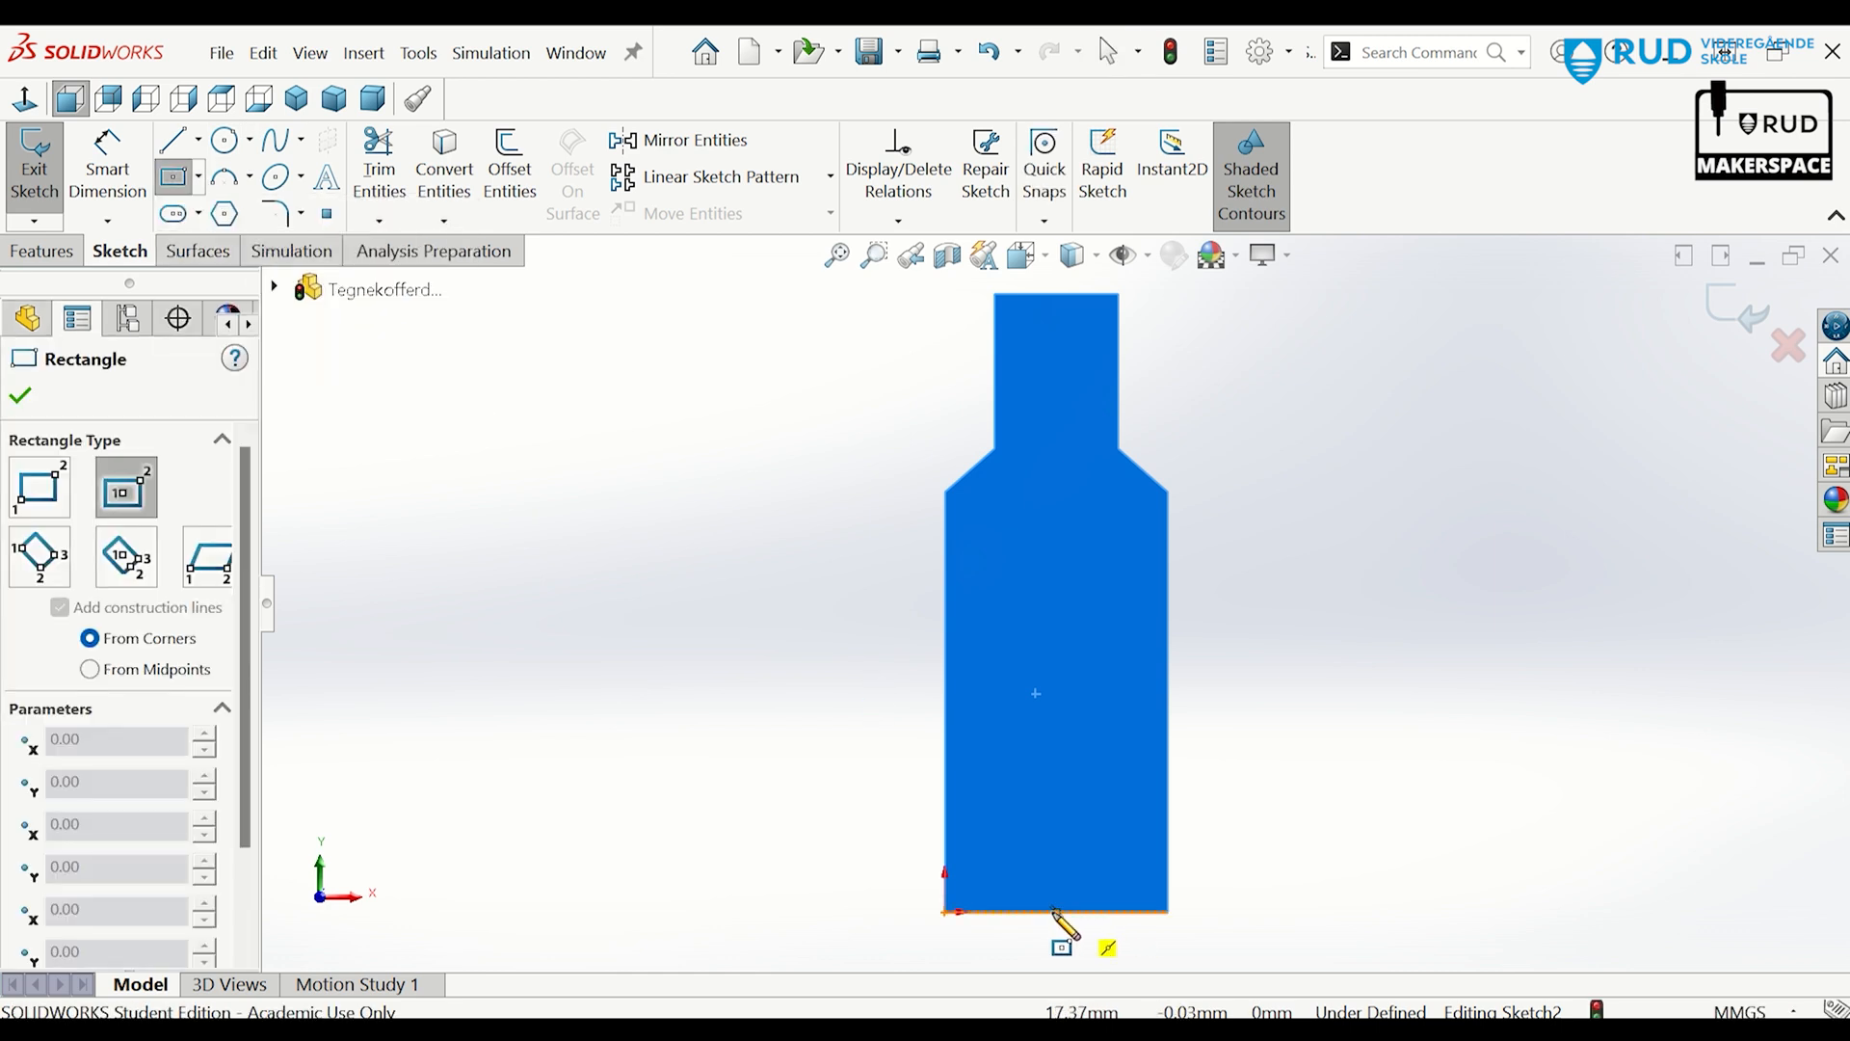
left_click(1063, 891)
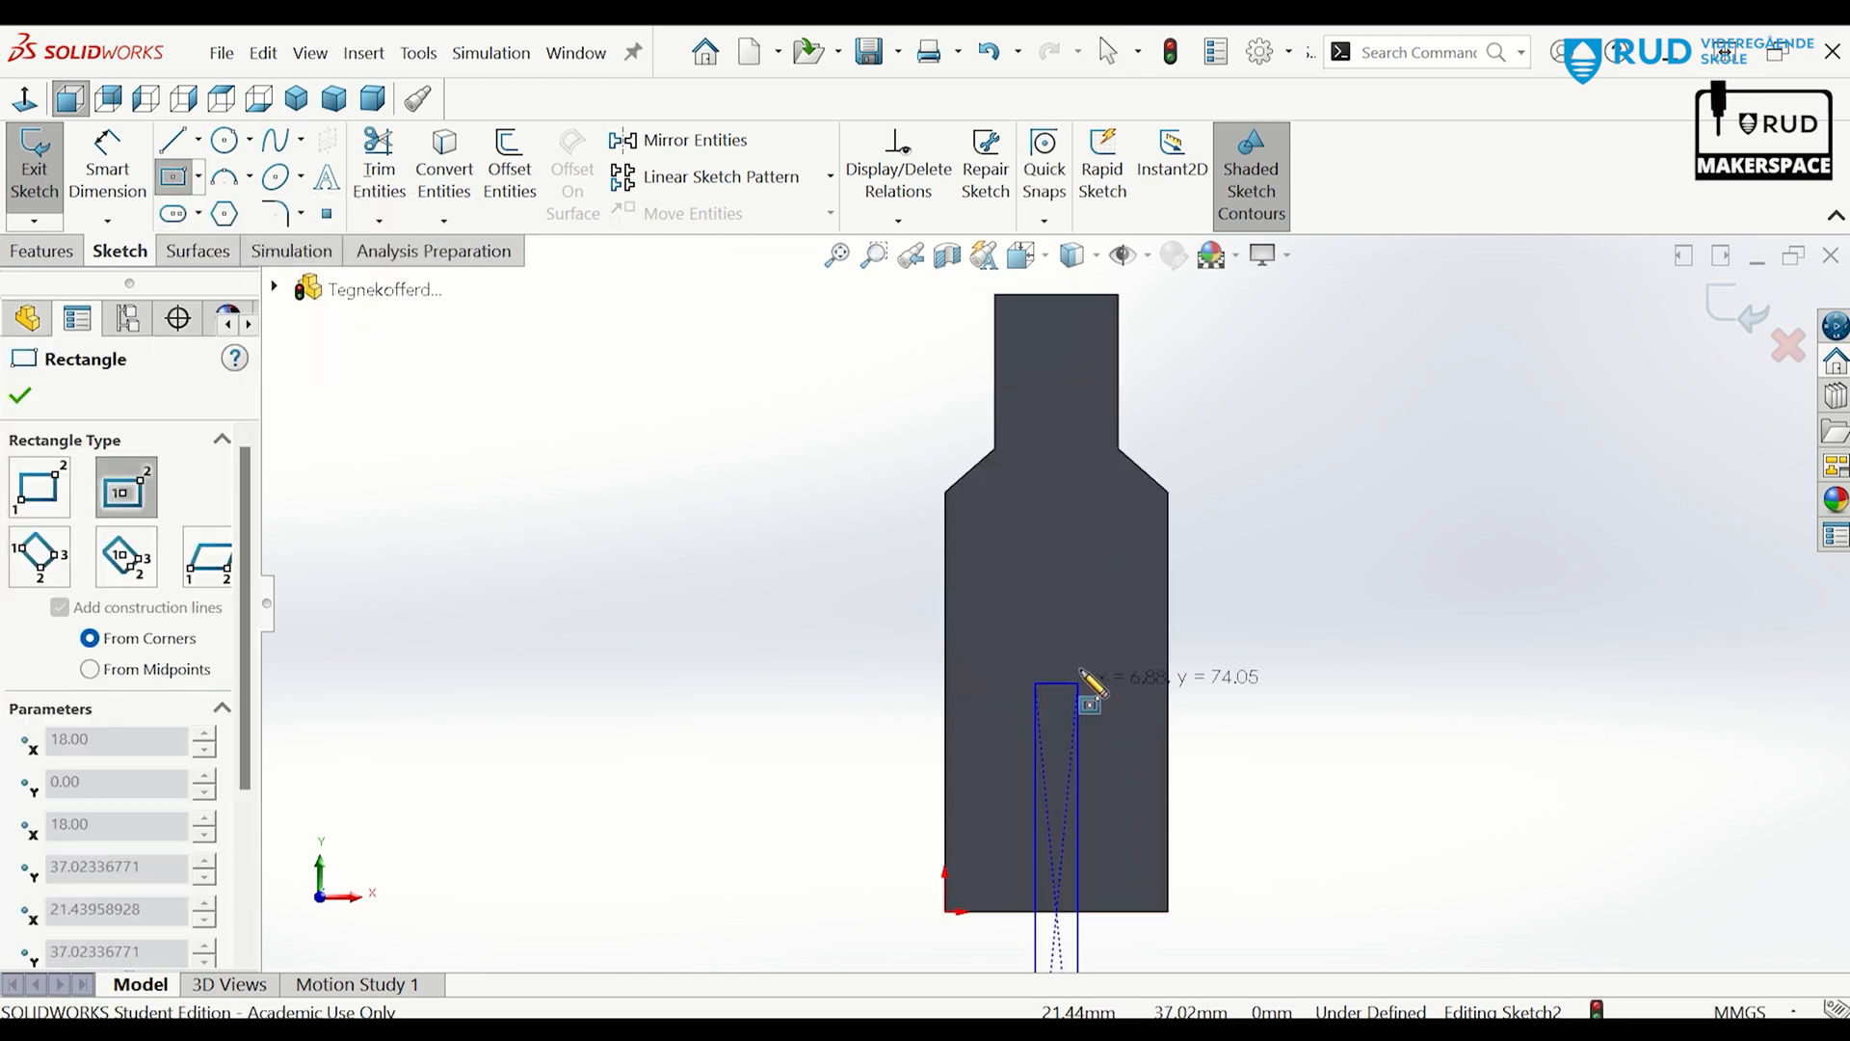
left_click(1094, 526)
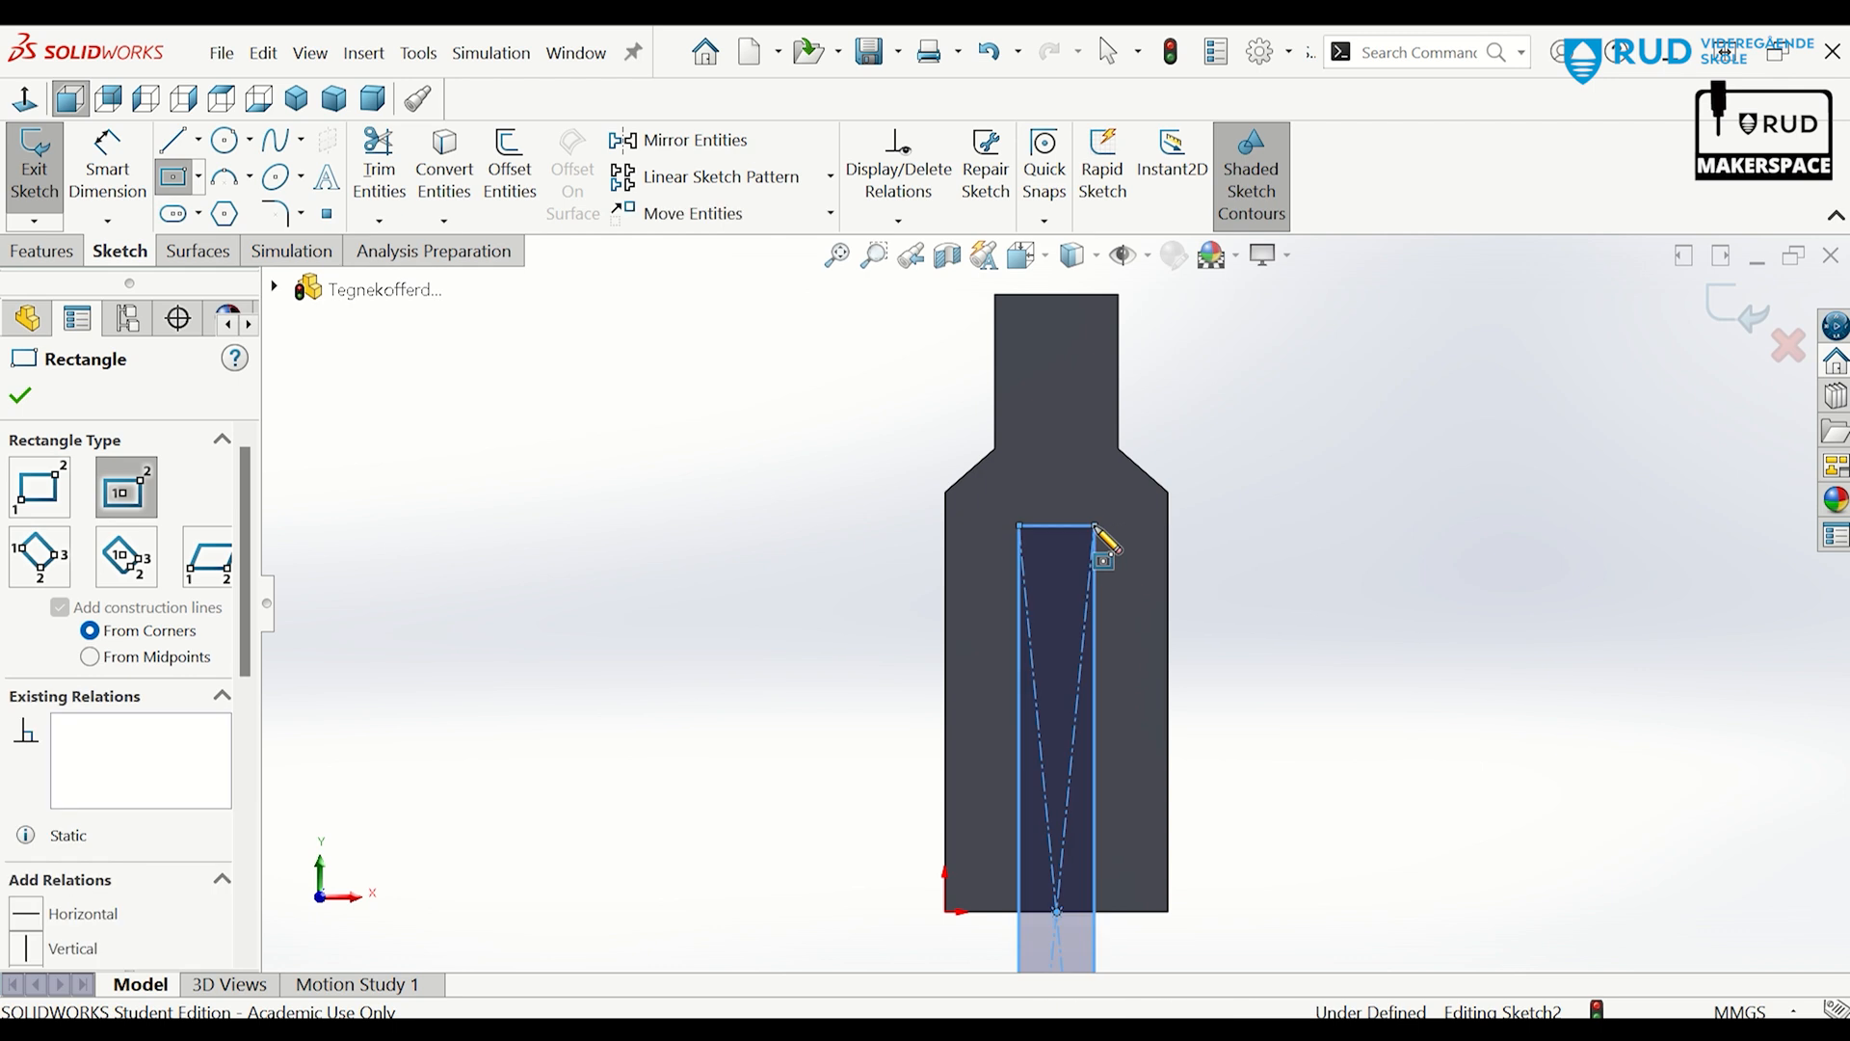
Dimension the distance between the rectangle's left side and the body's left edge as 10 mm.
left_click(107, 169)
scroll(607, 810, "down", 1)
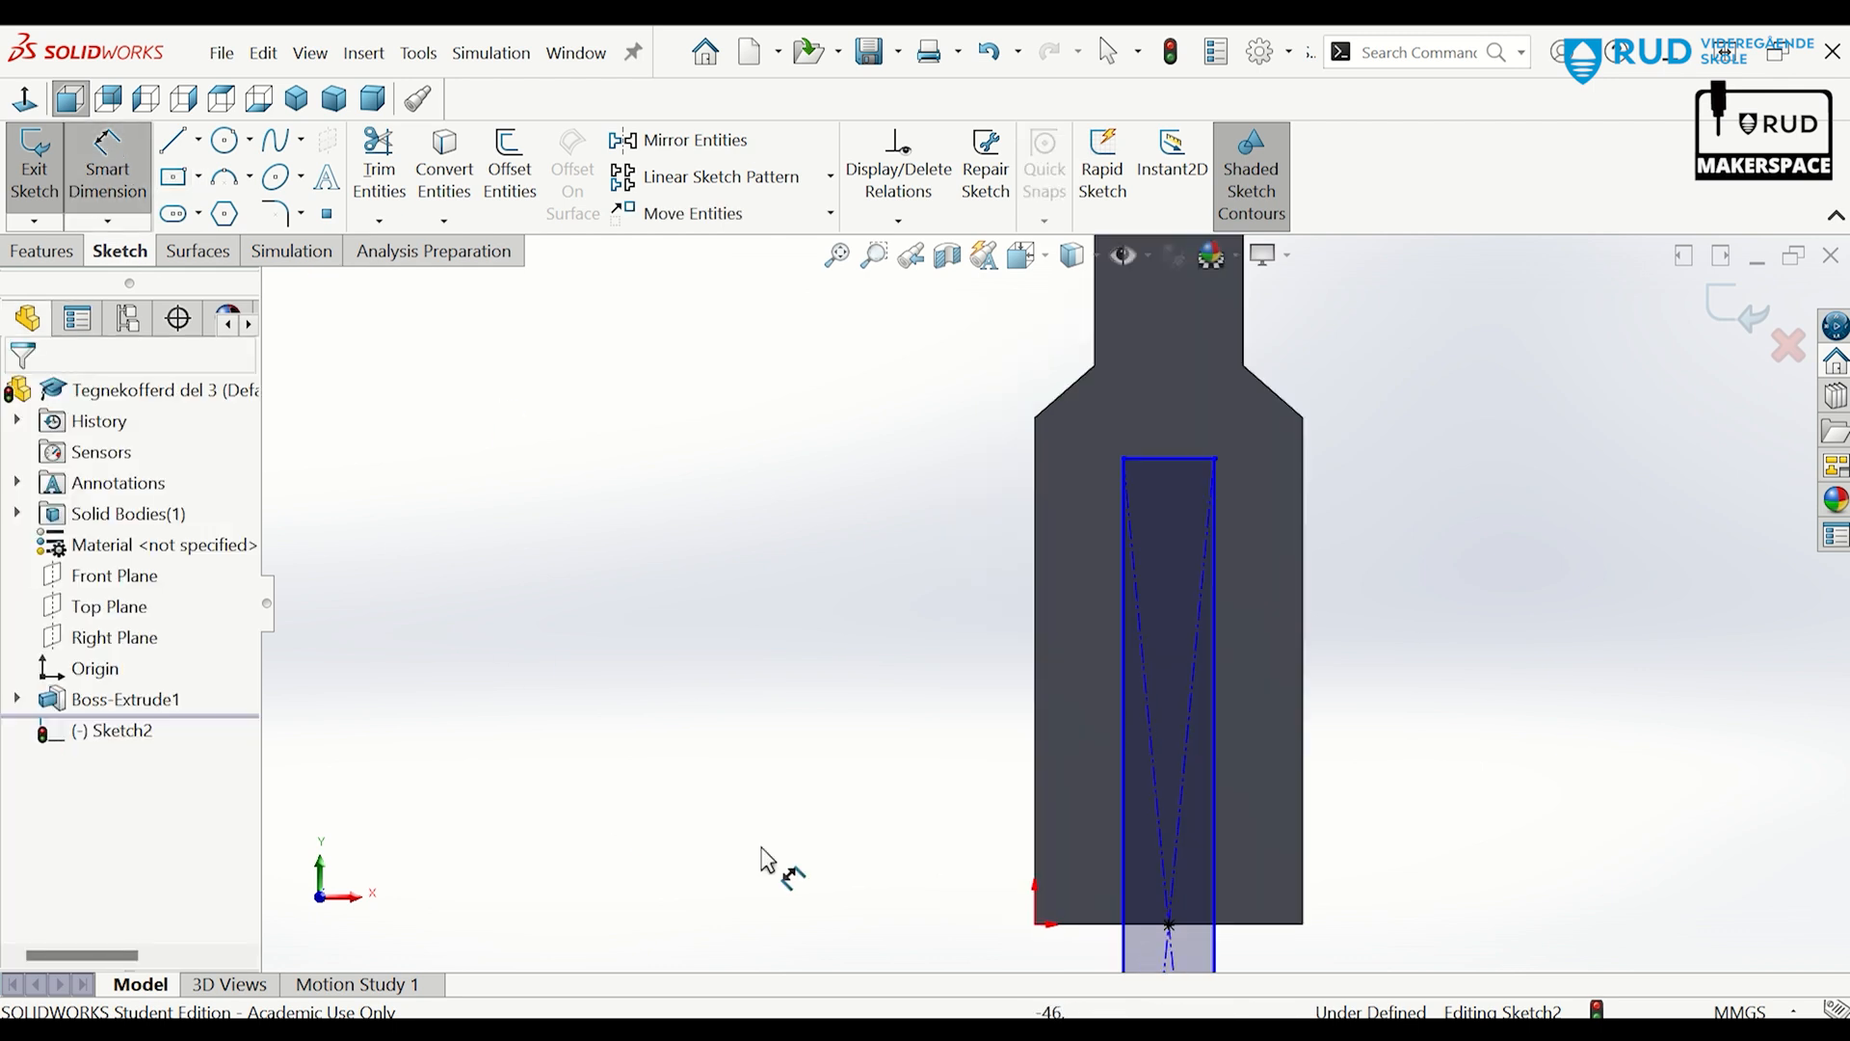
scroll(827, 844, "up", 3)
scroll(896, 892, "down", 2)
left_click(1187, 692)
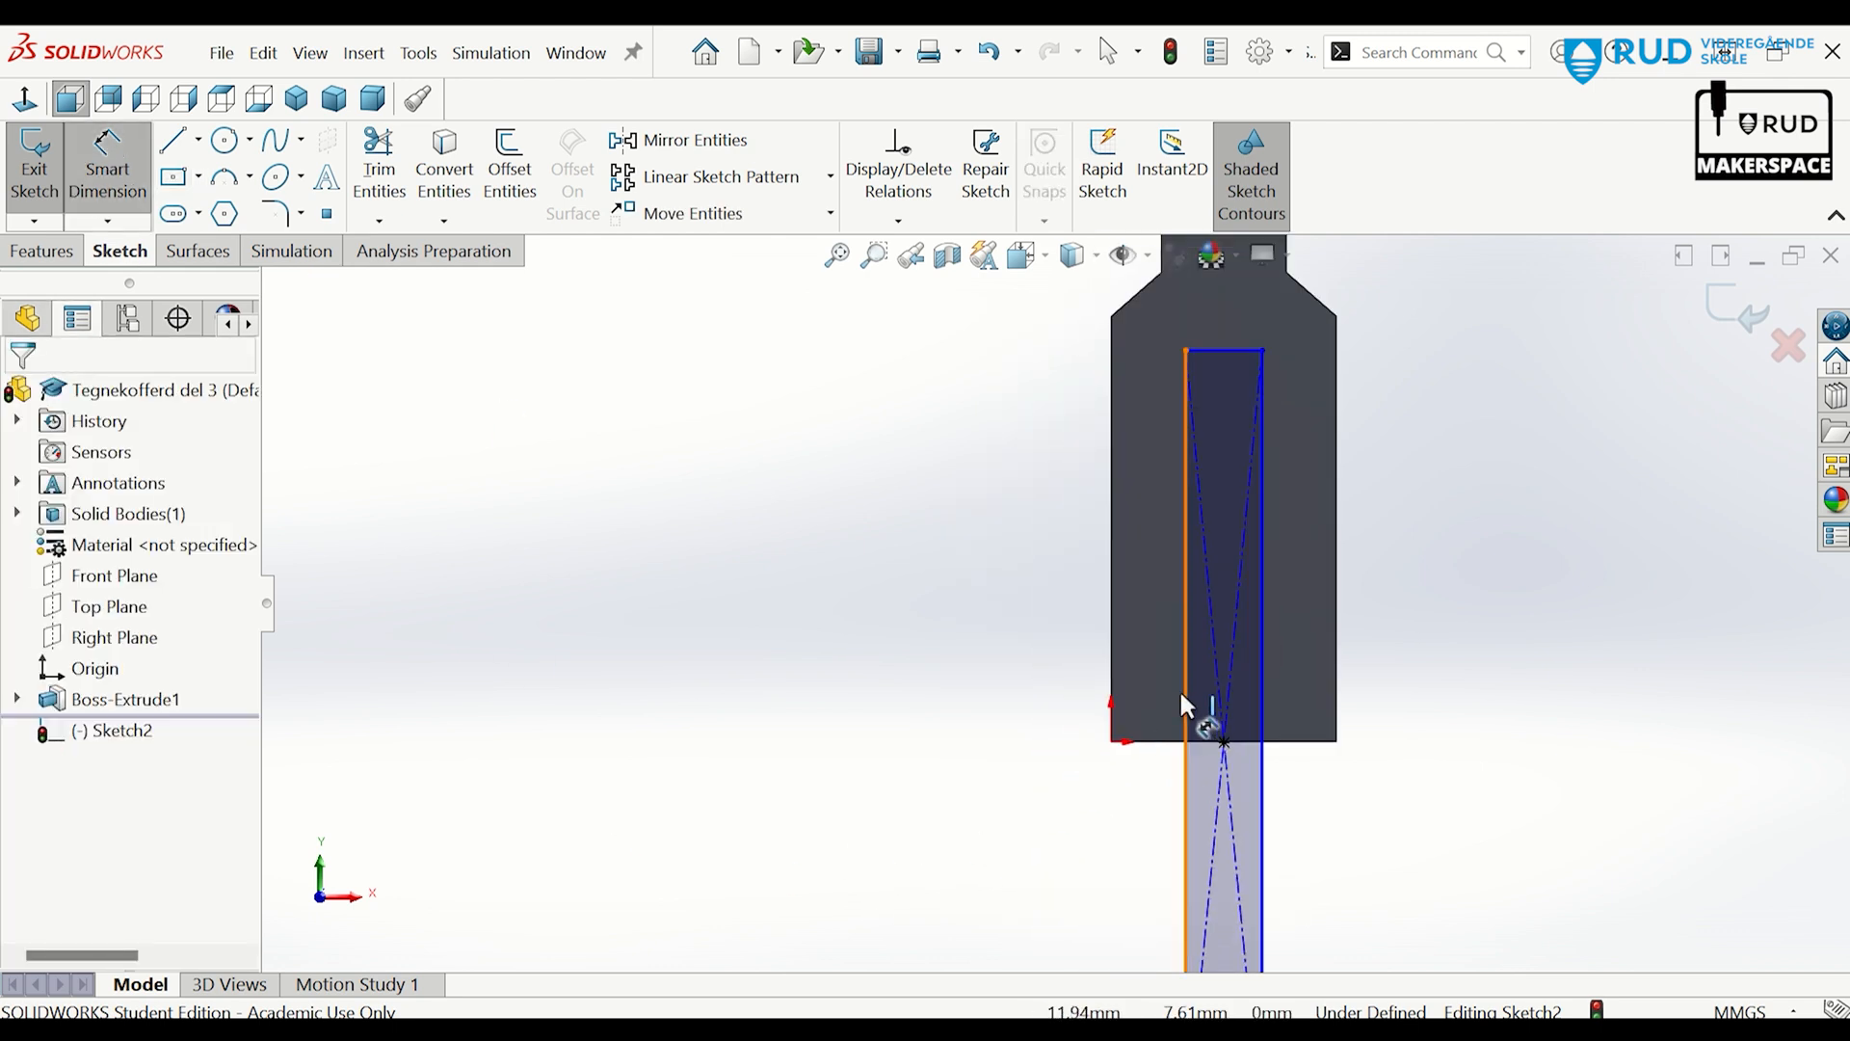
left_click(1108, 678)
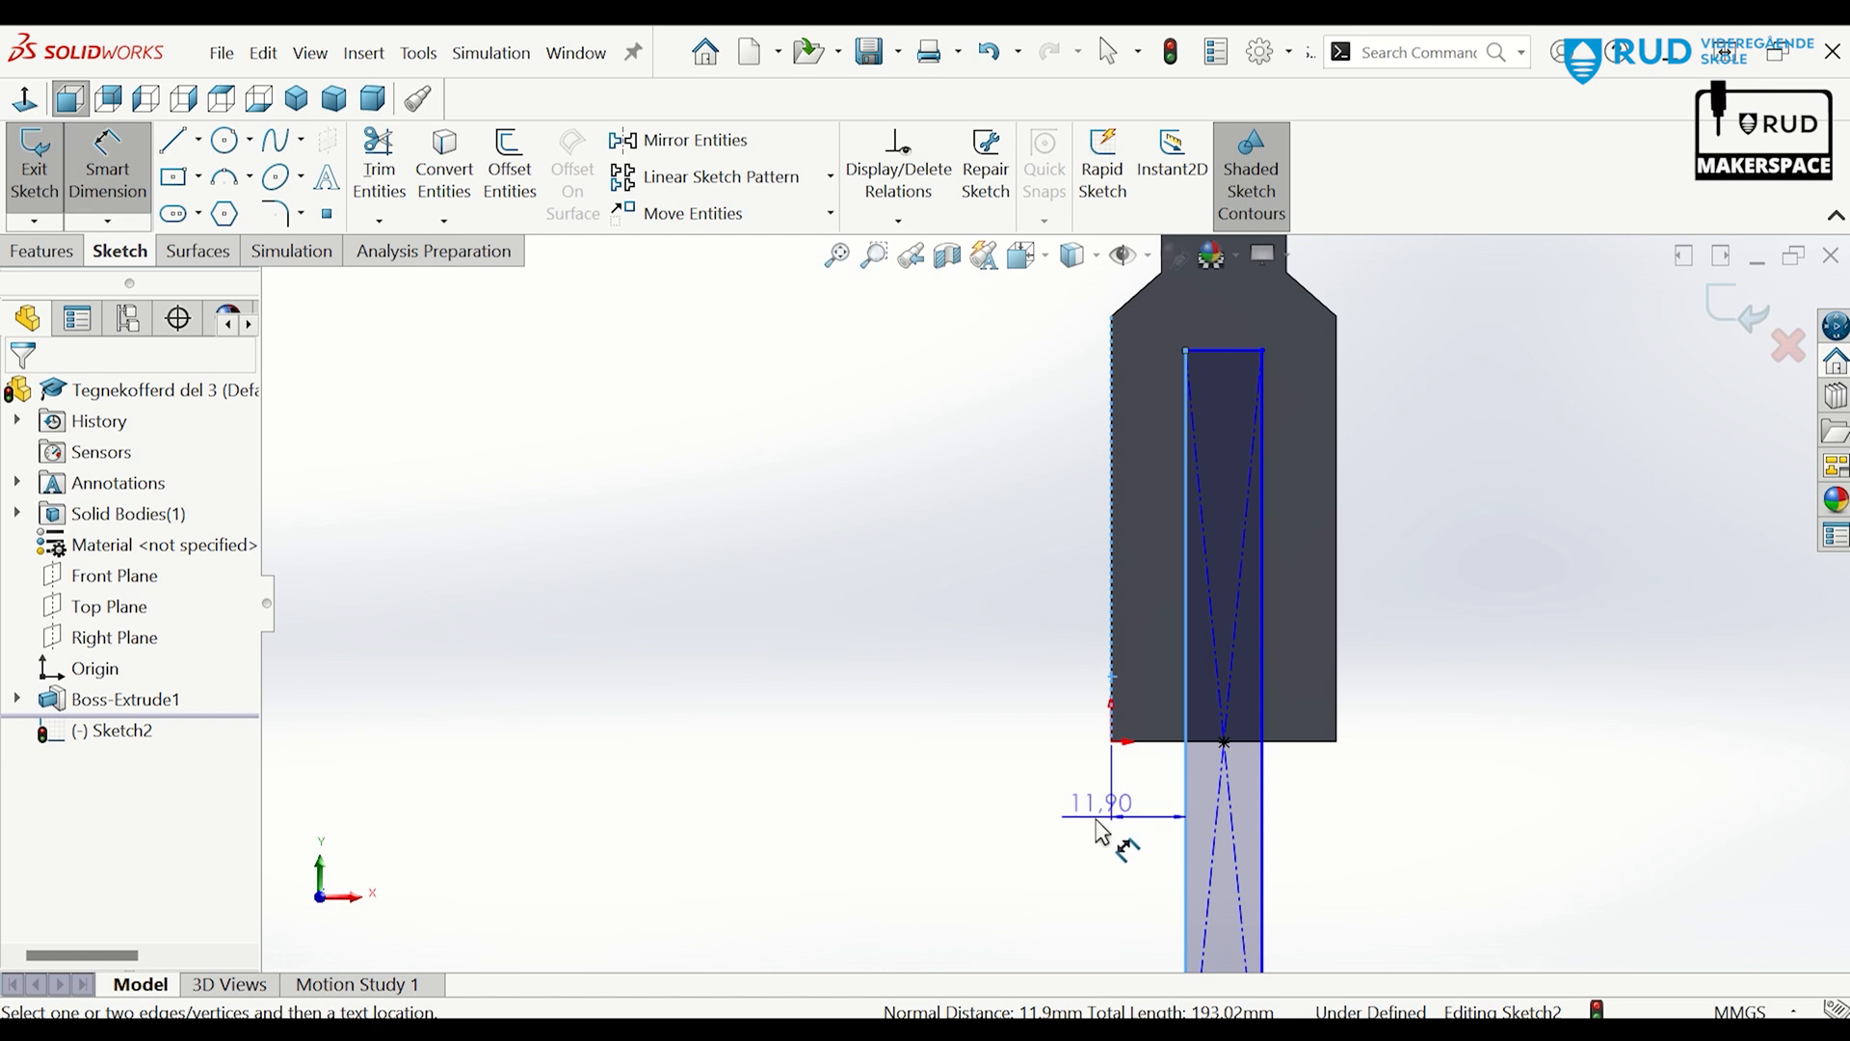
left_click(1067, 831)
type("10")
key("Return")
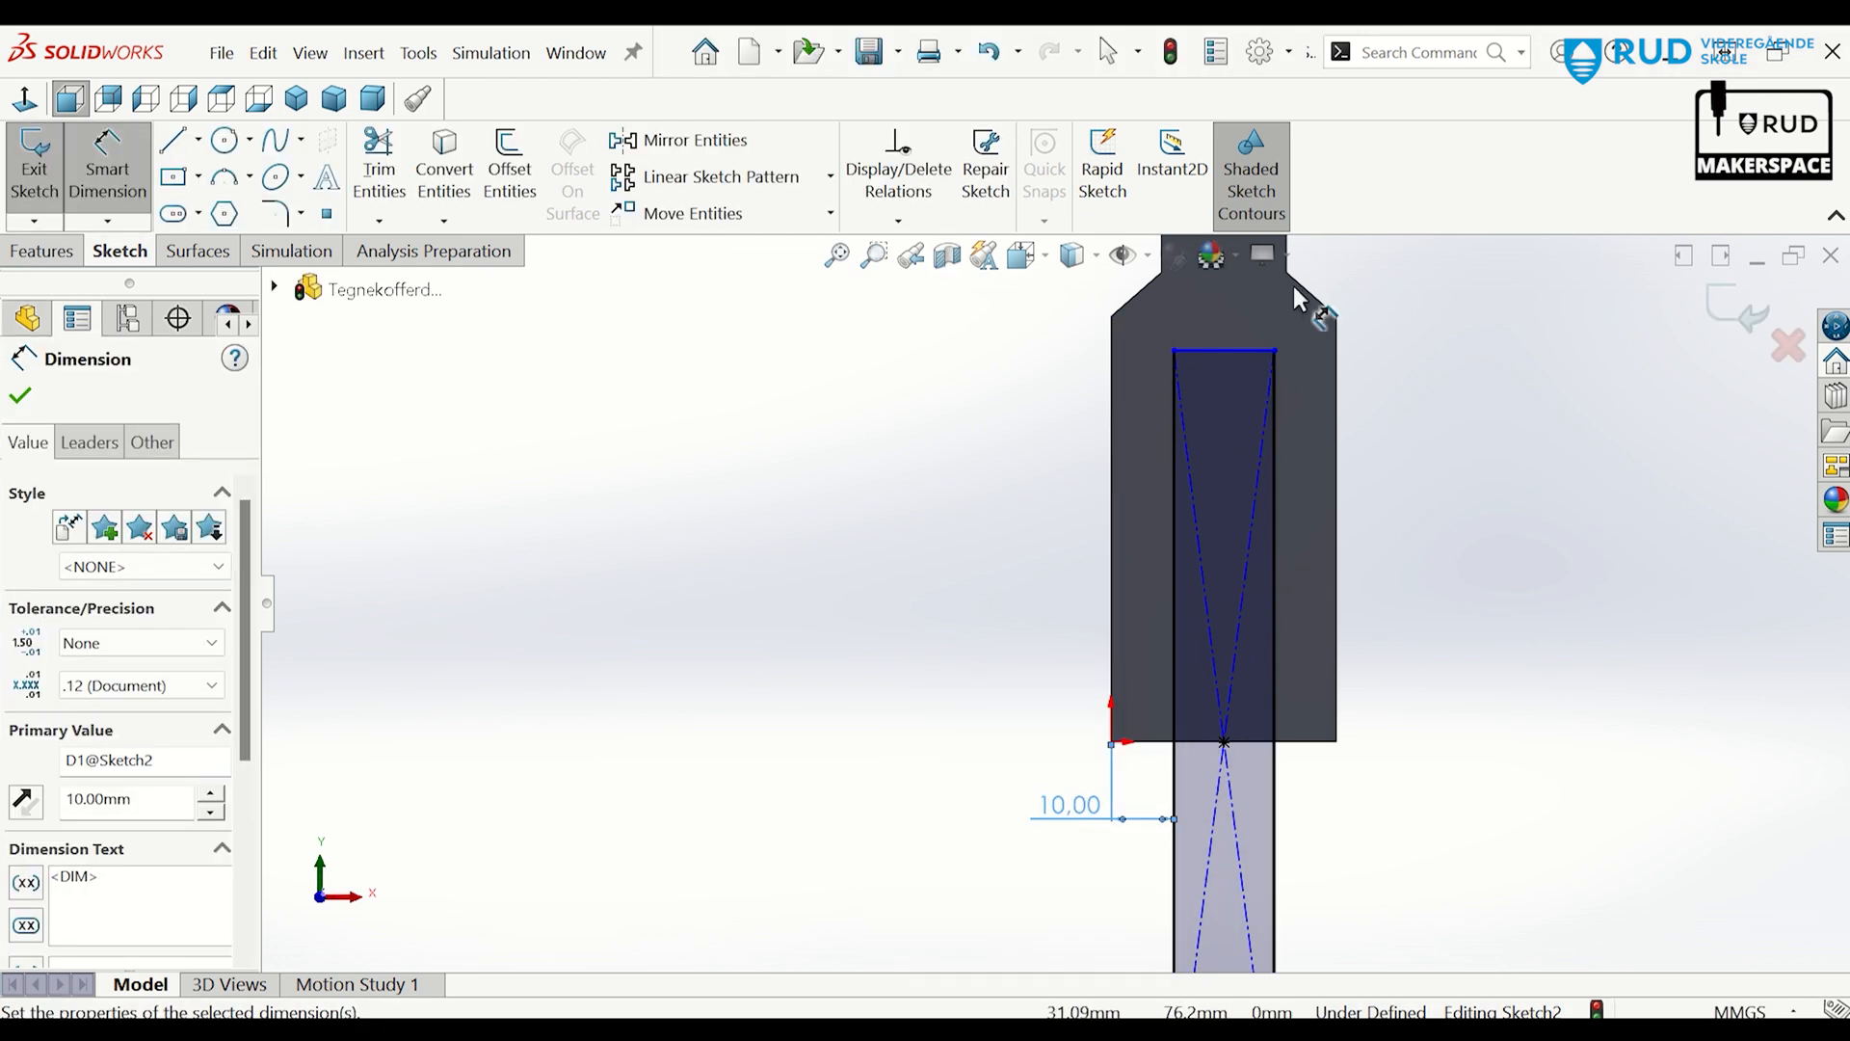
Dimension the height from the body's bottom edge to the rectangle's top line as 52 mm.
left_click(1241, 351)
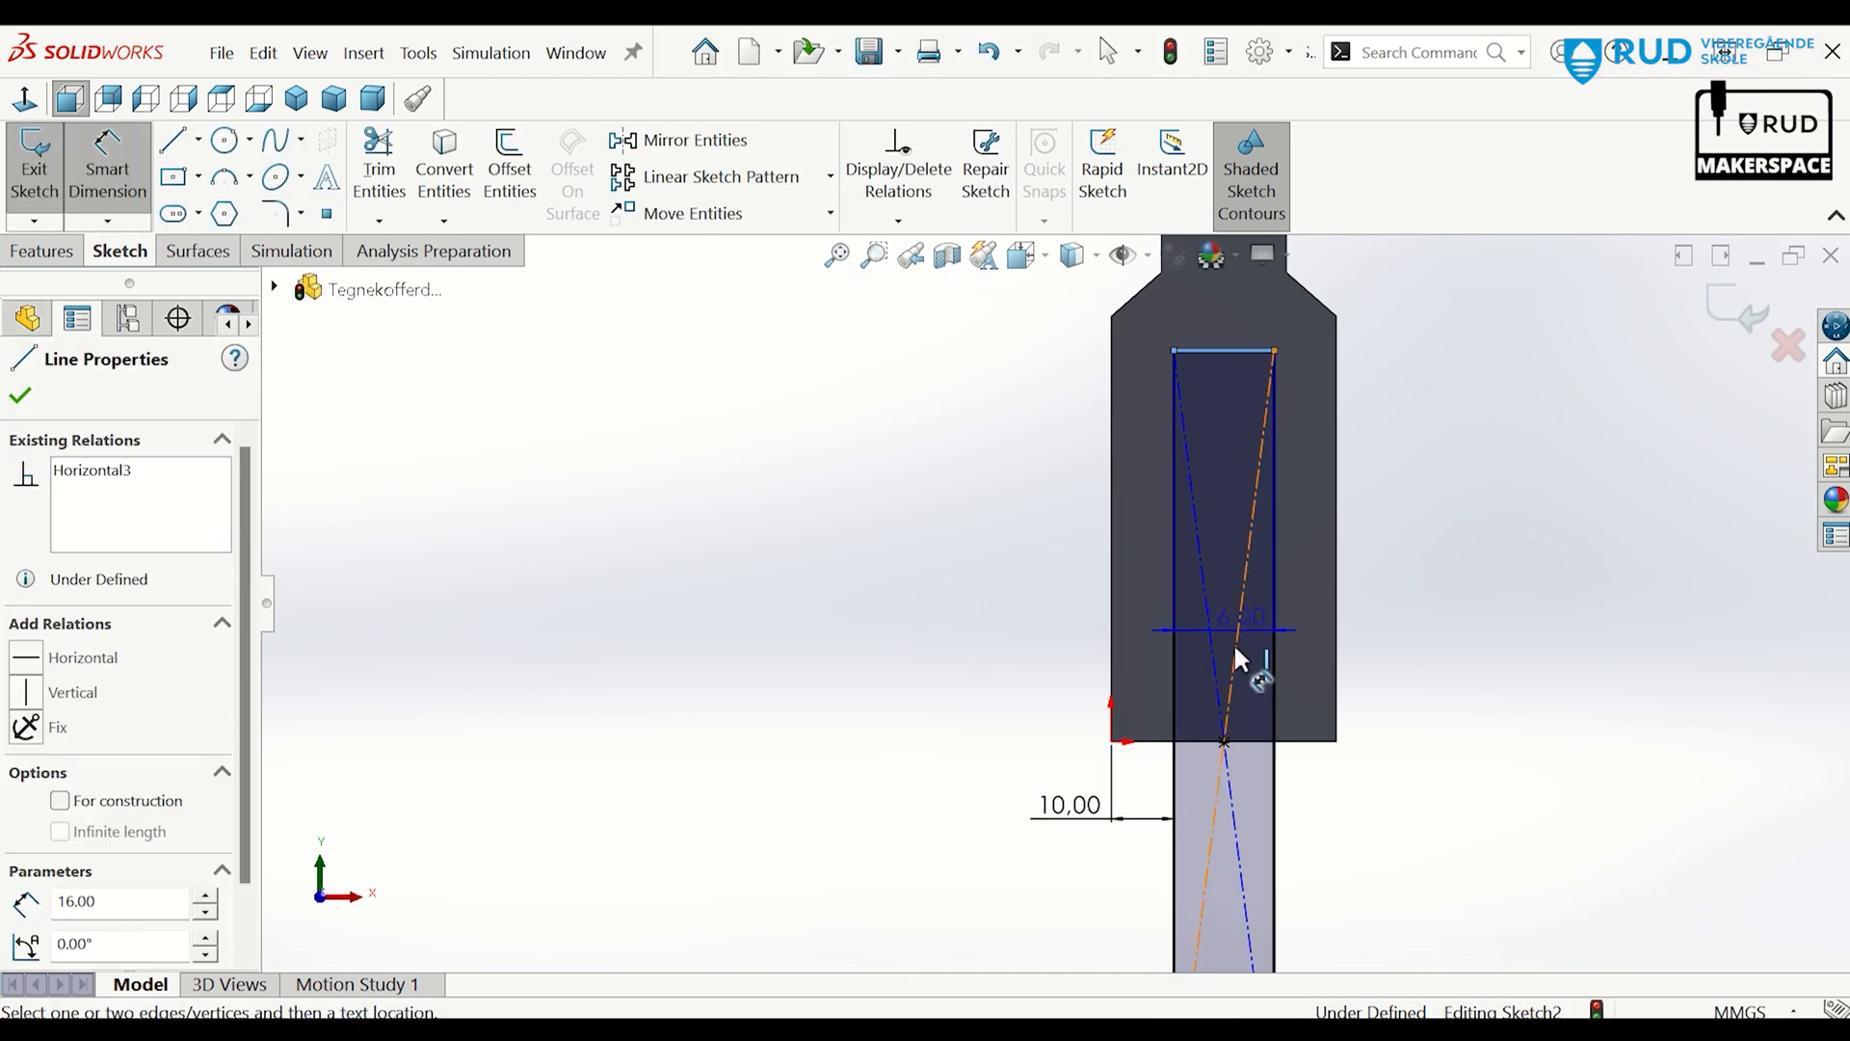
left_click(1263, 751)
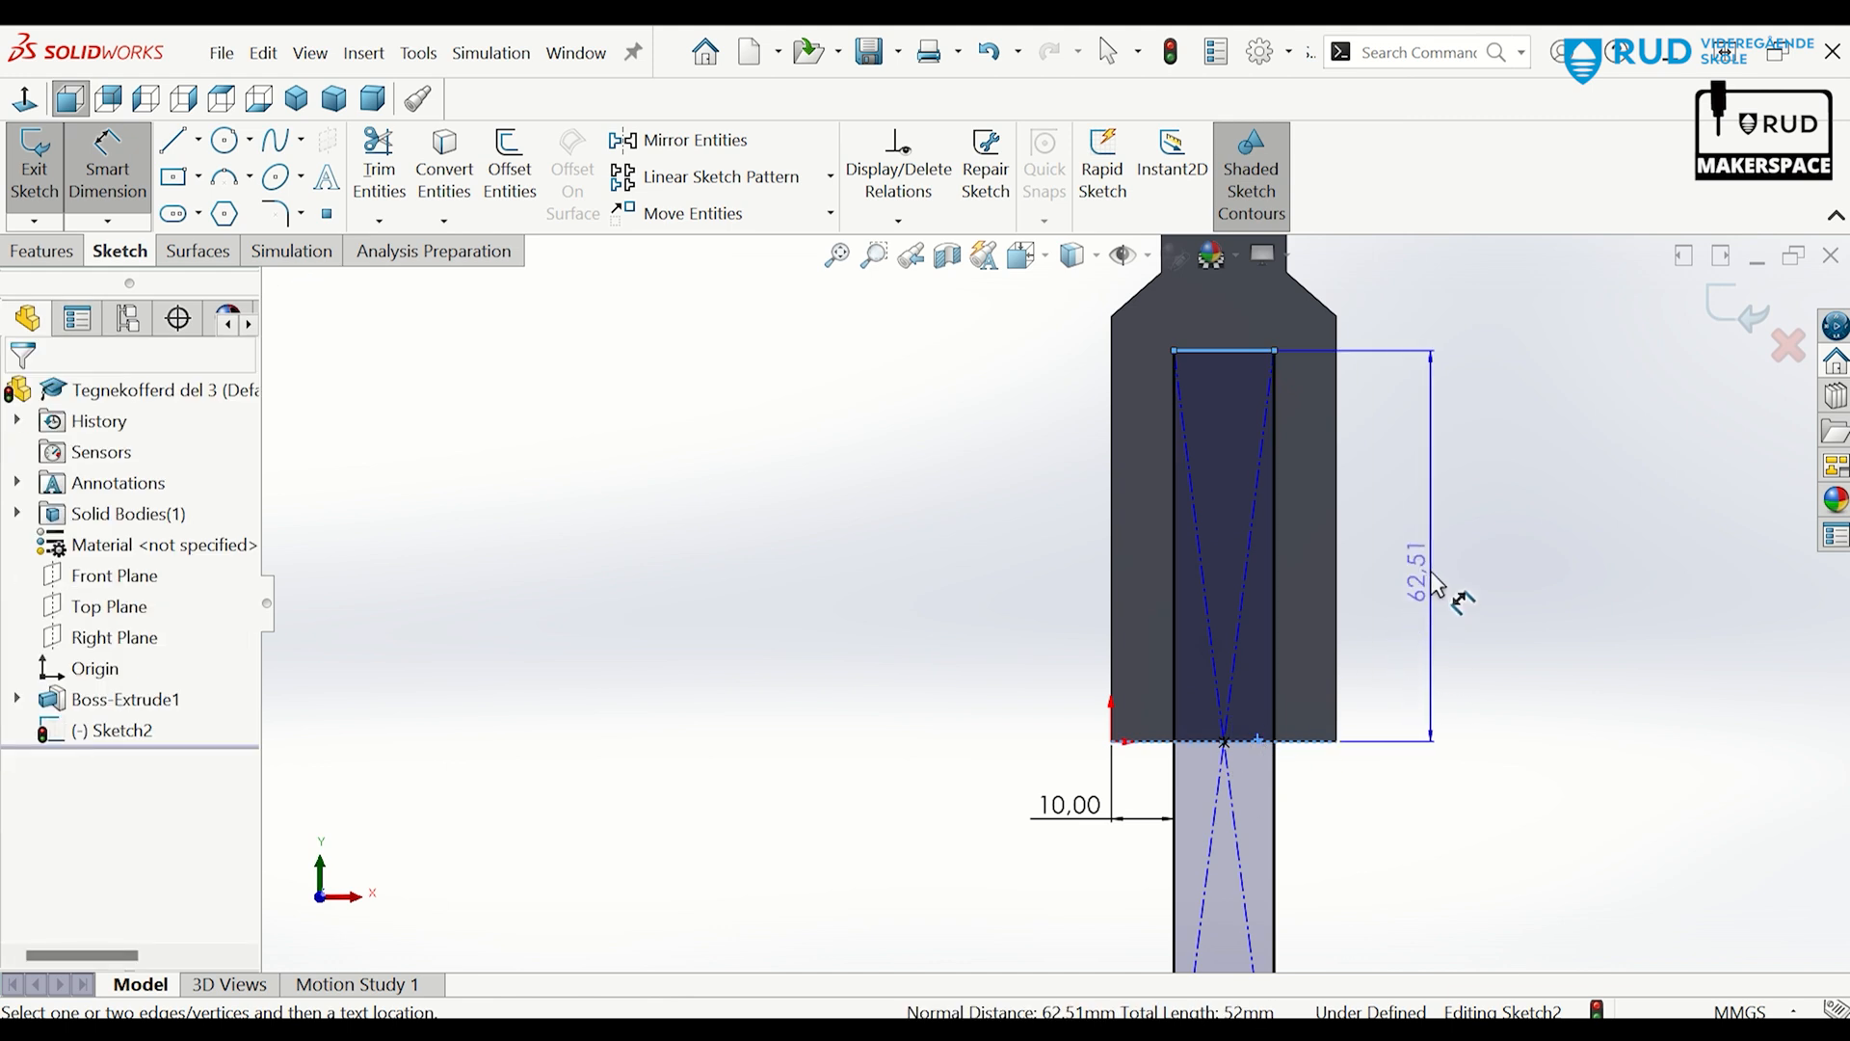
left_click(1446, 593)
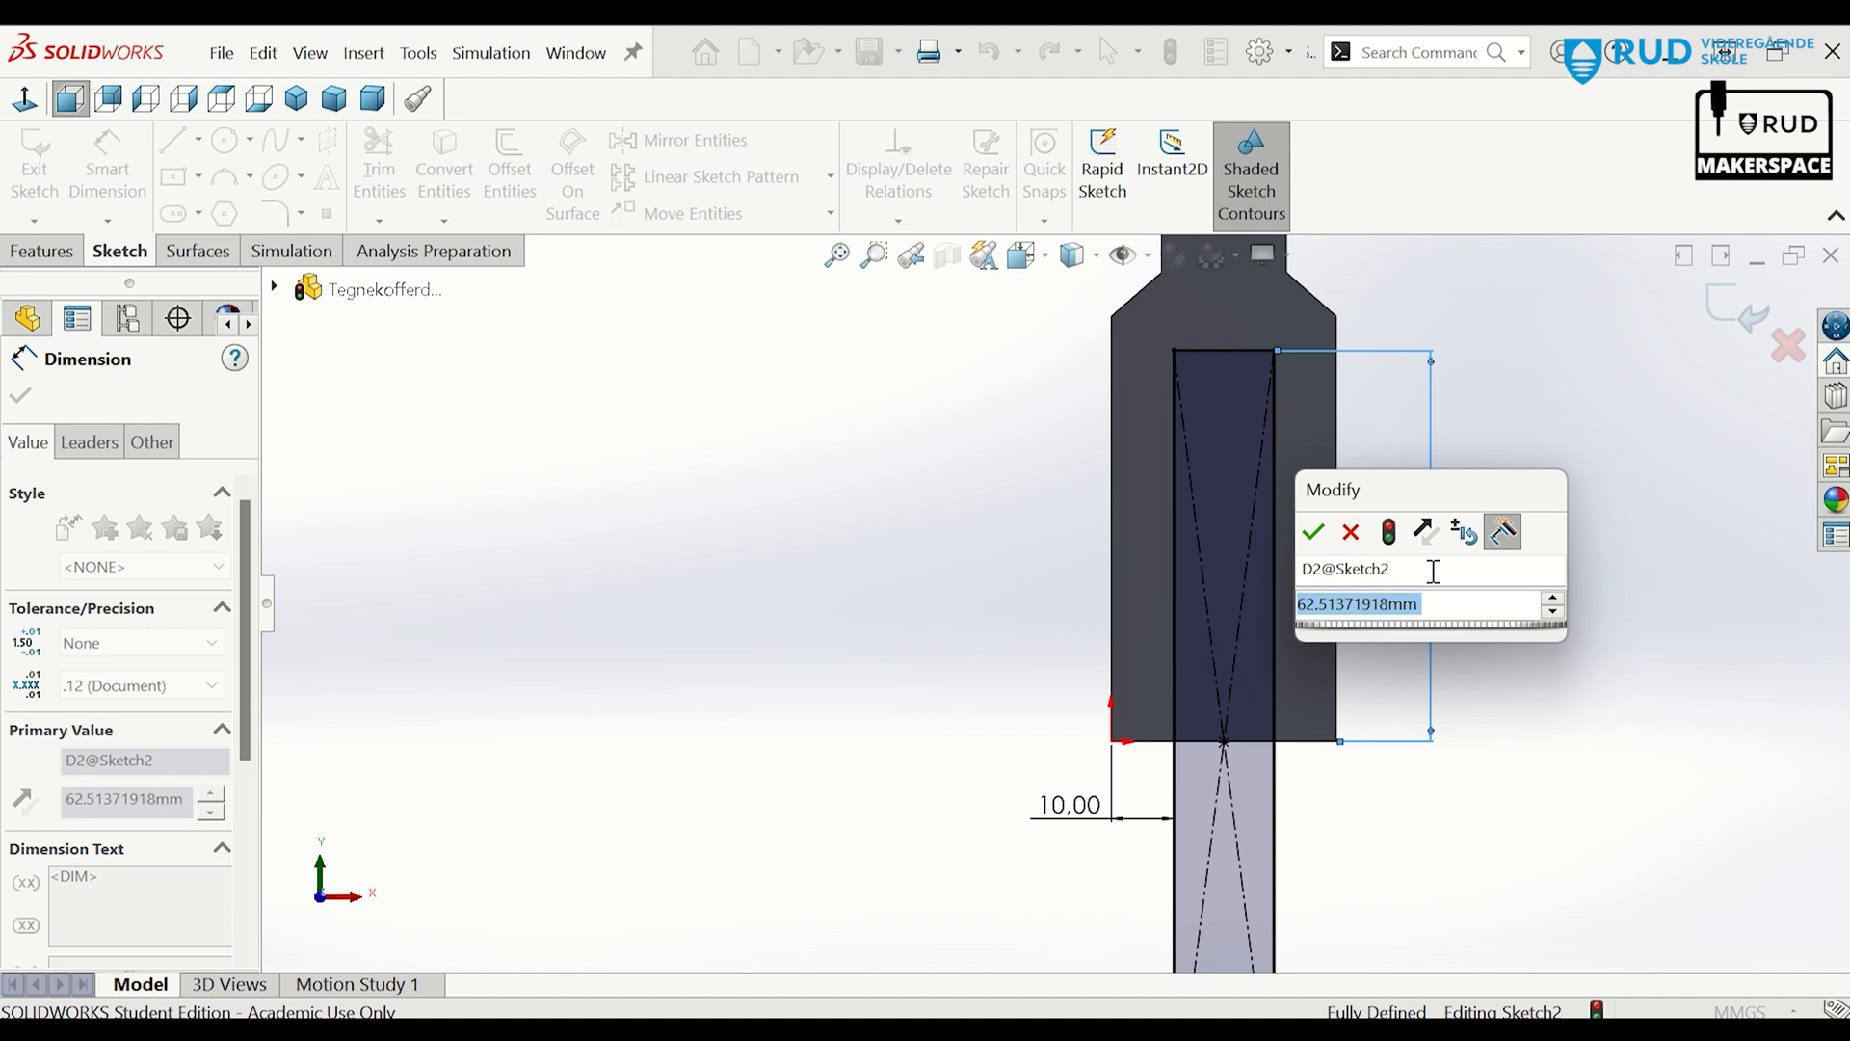
type("52")
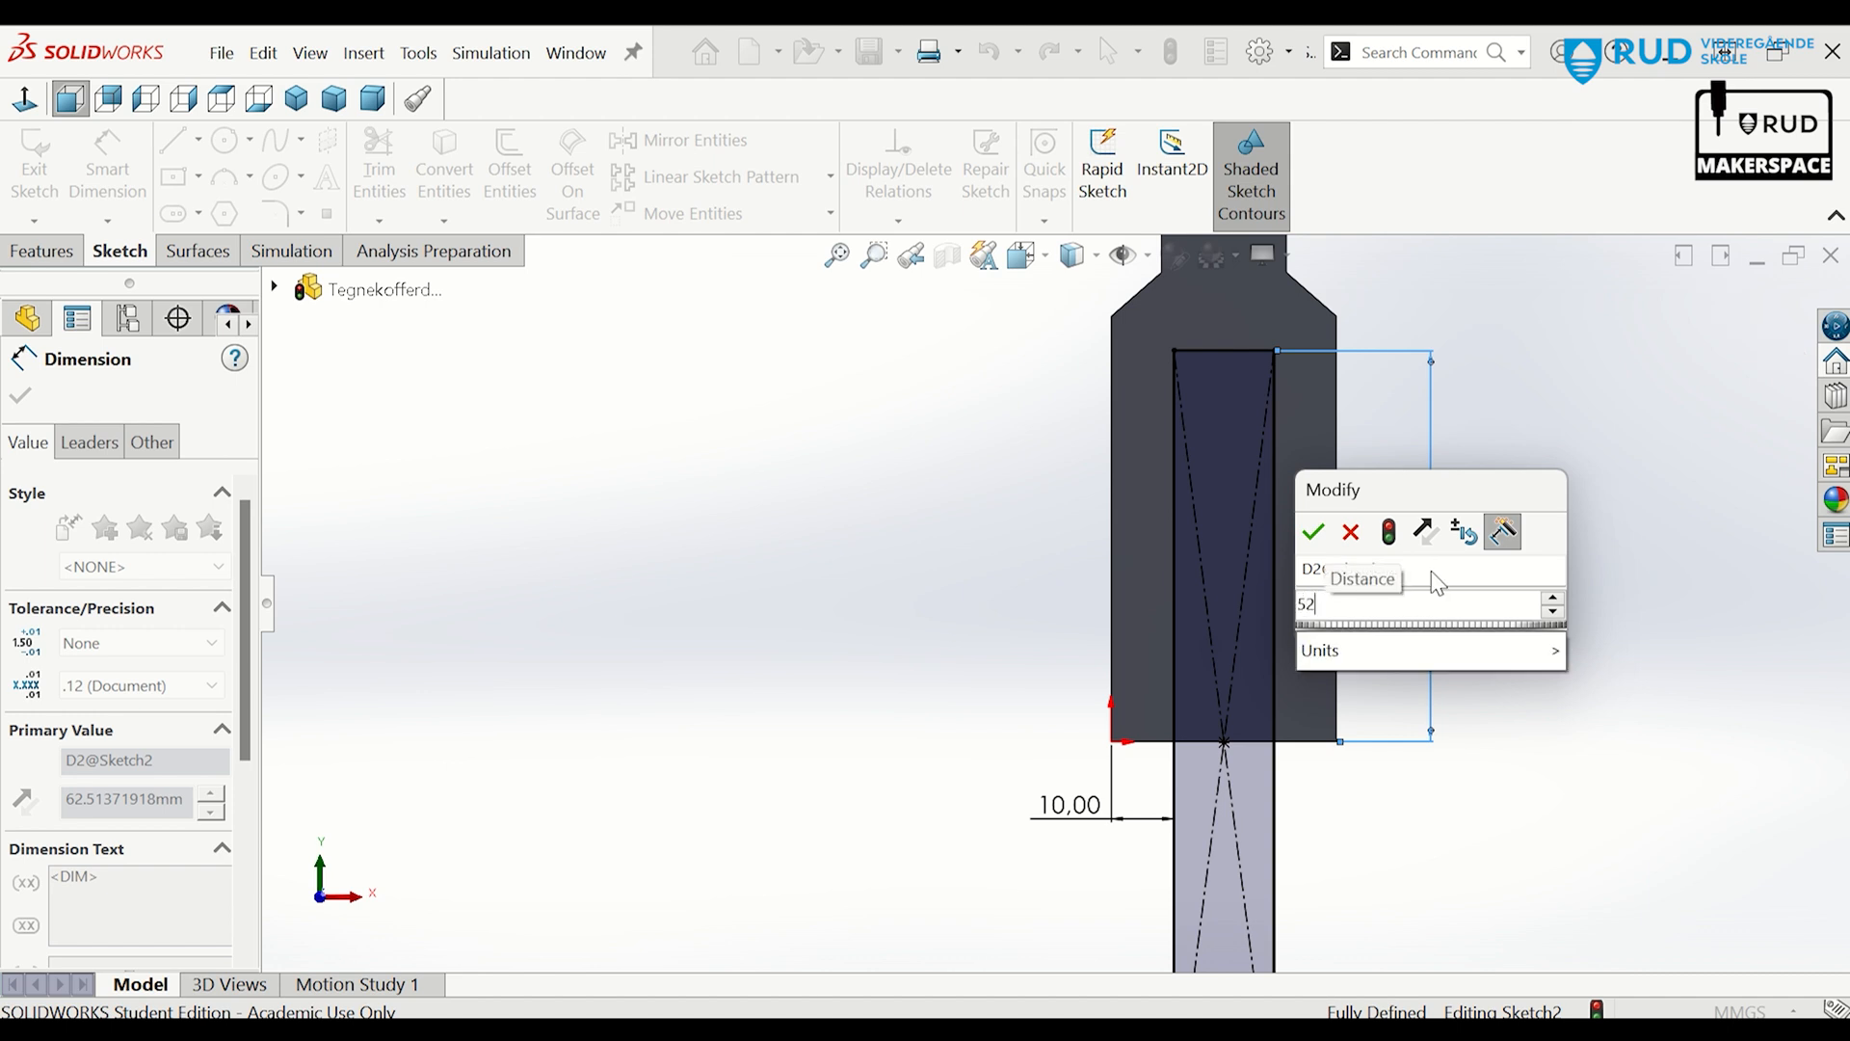
key("Return")
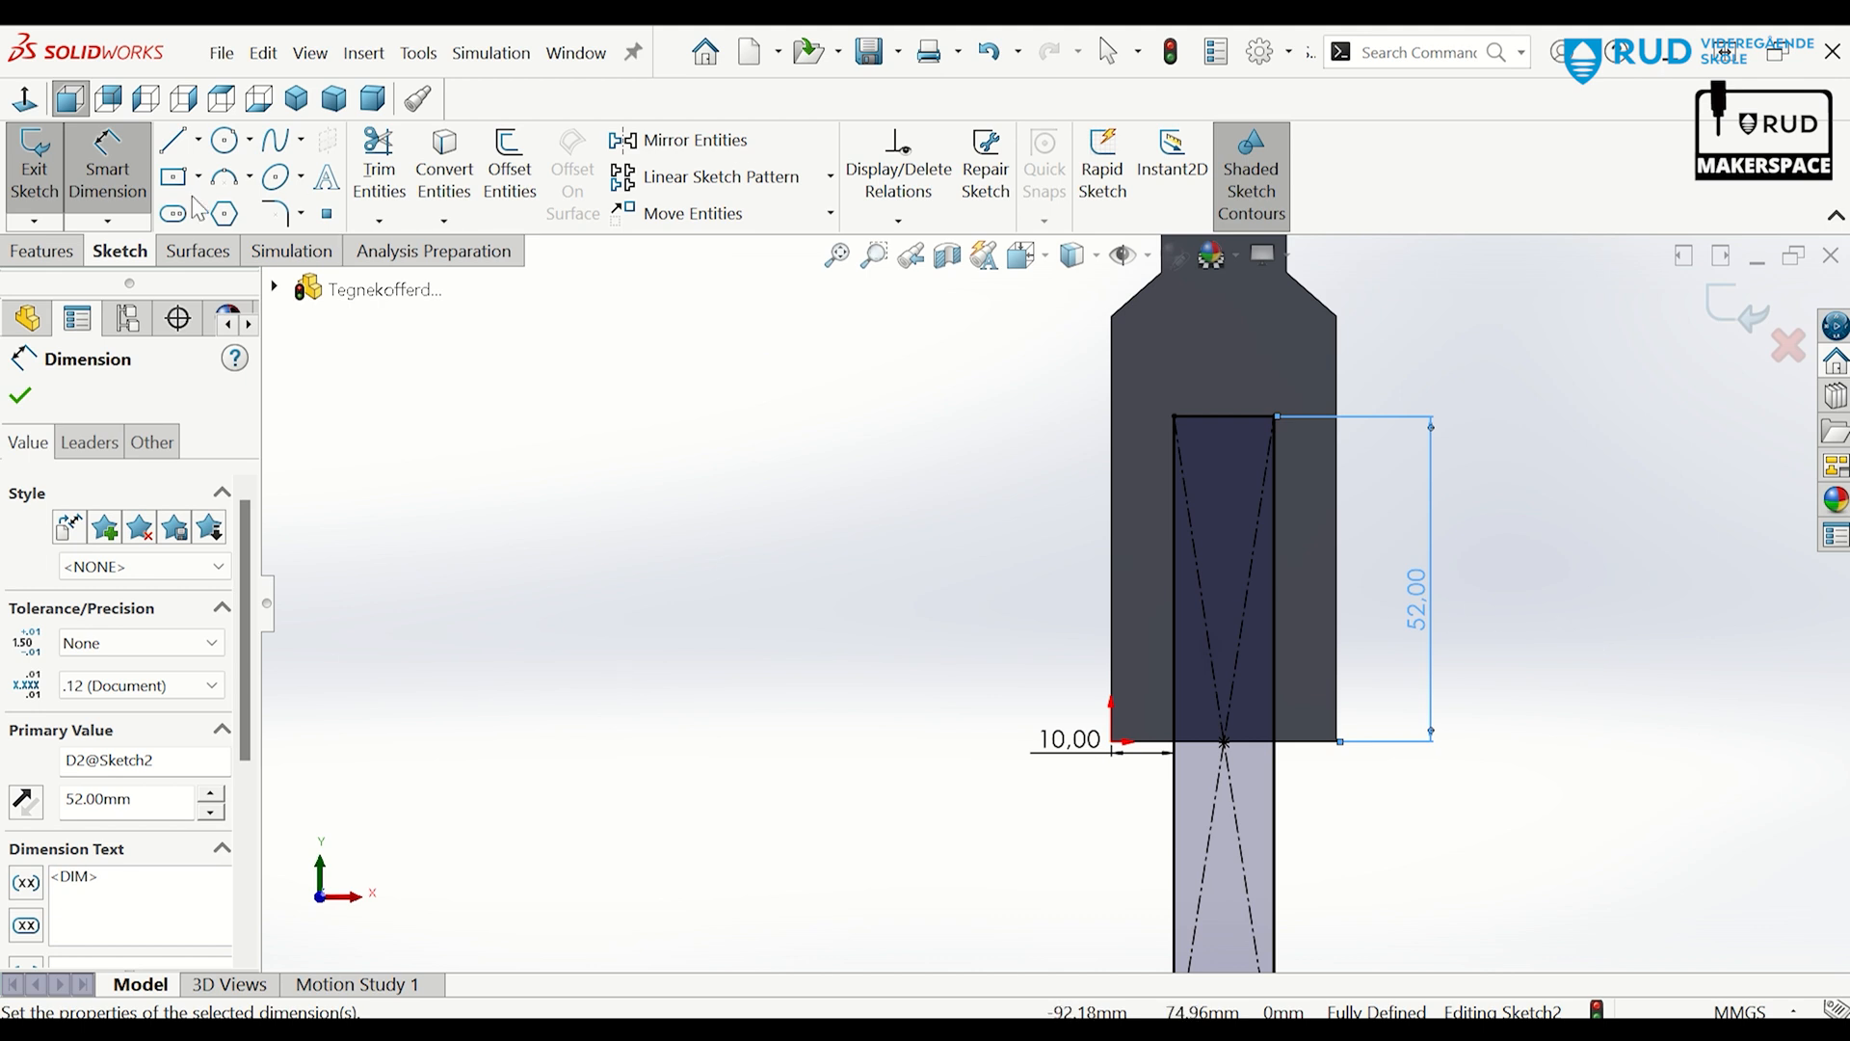
left_click(21, 395)
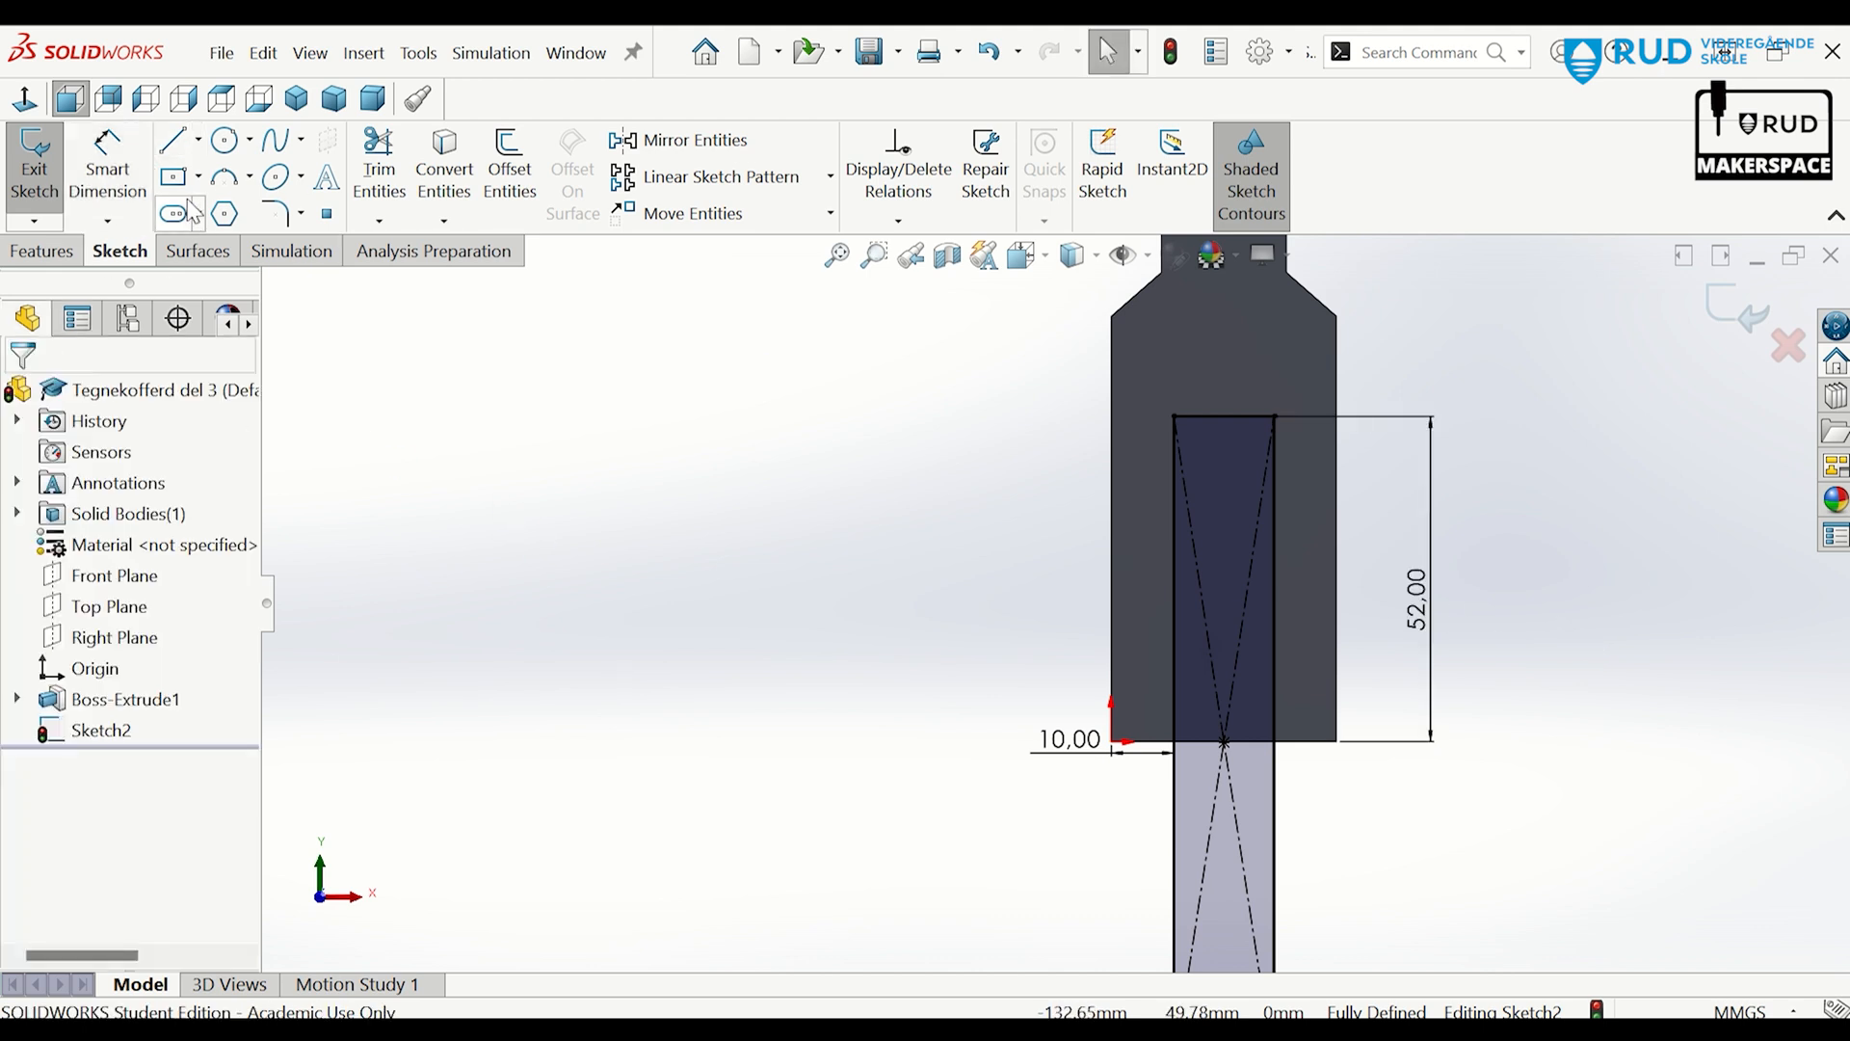
Draw a horizontal line between the rectangle's two vertical sides along the body's bottom edge.
left_click(174, 140)
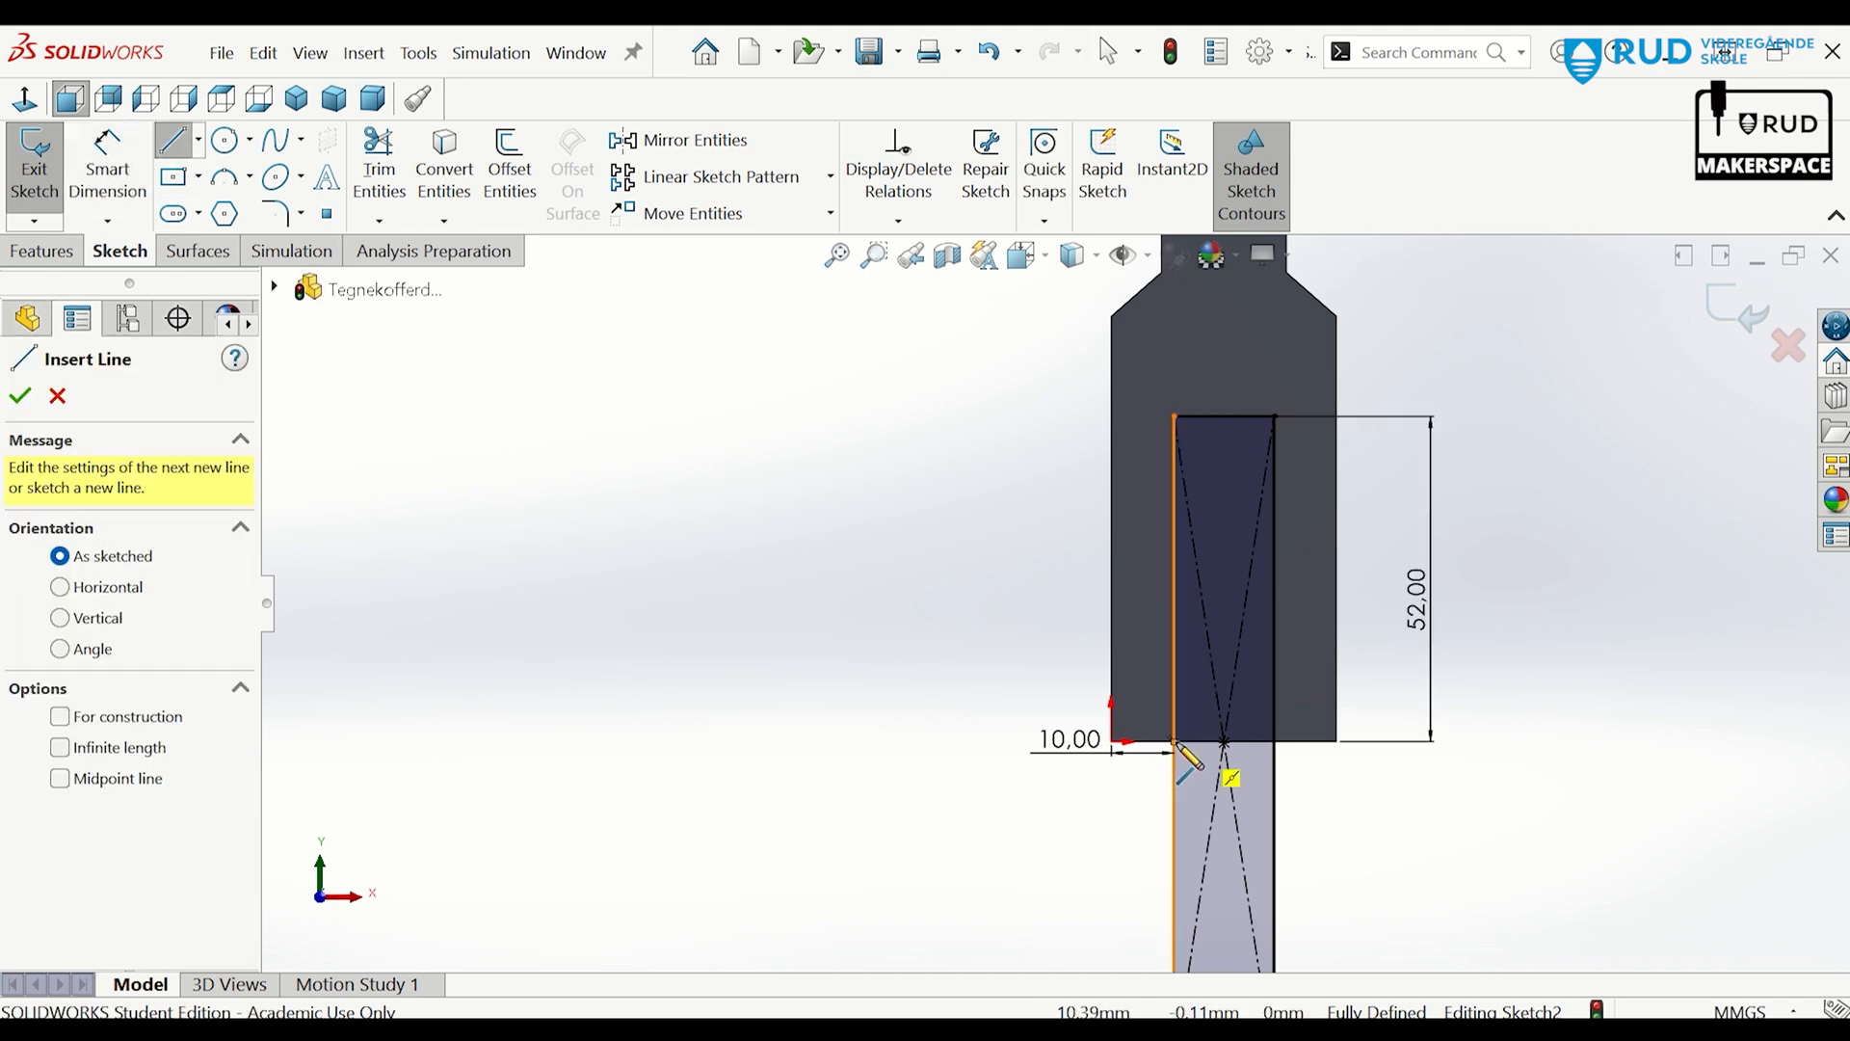
left_click(1224, 742)
left_click(1276, 742)
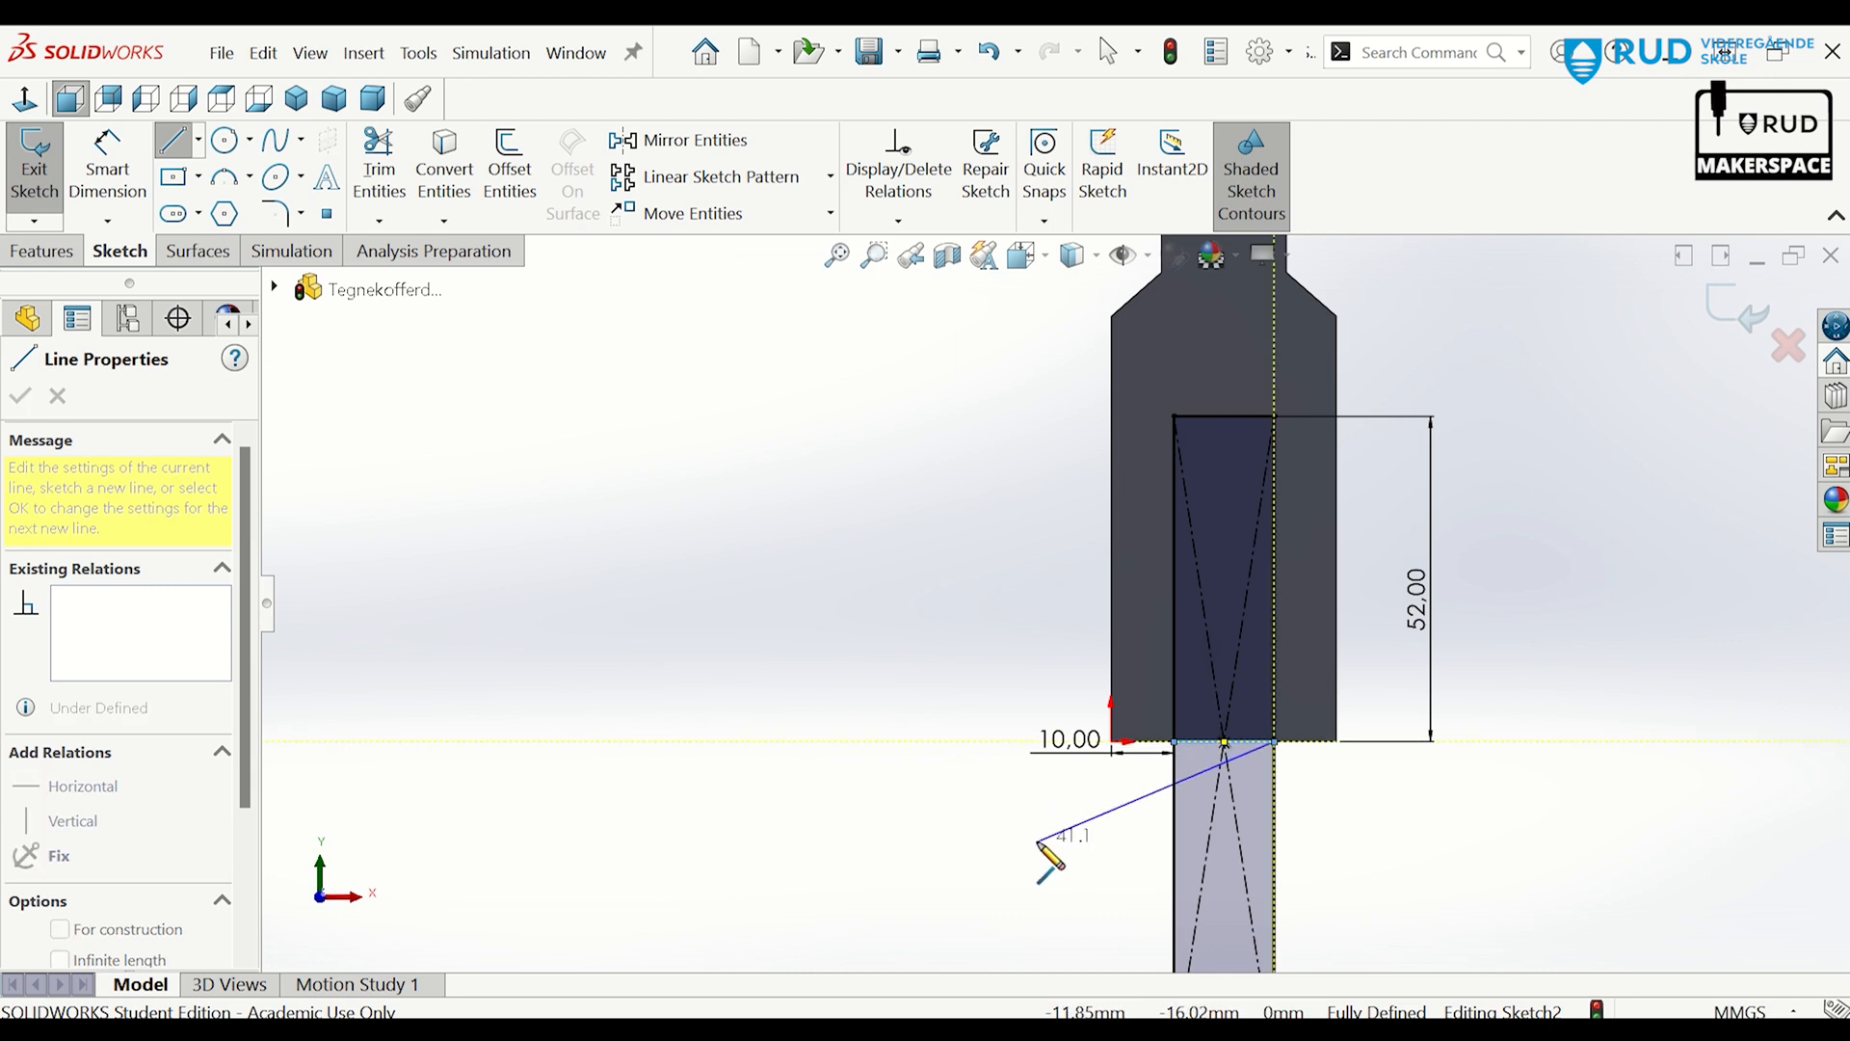
key("Escape")
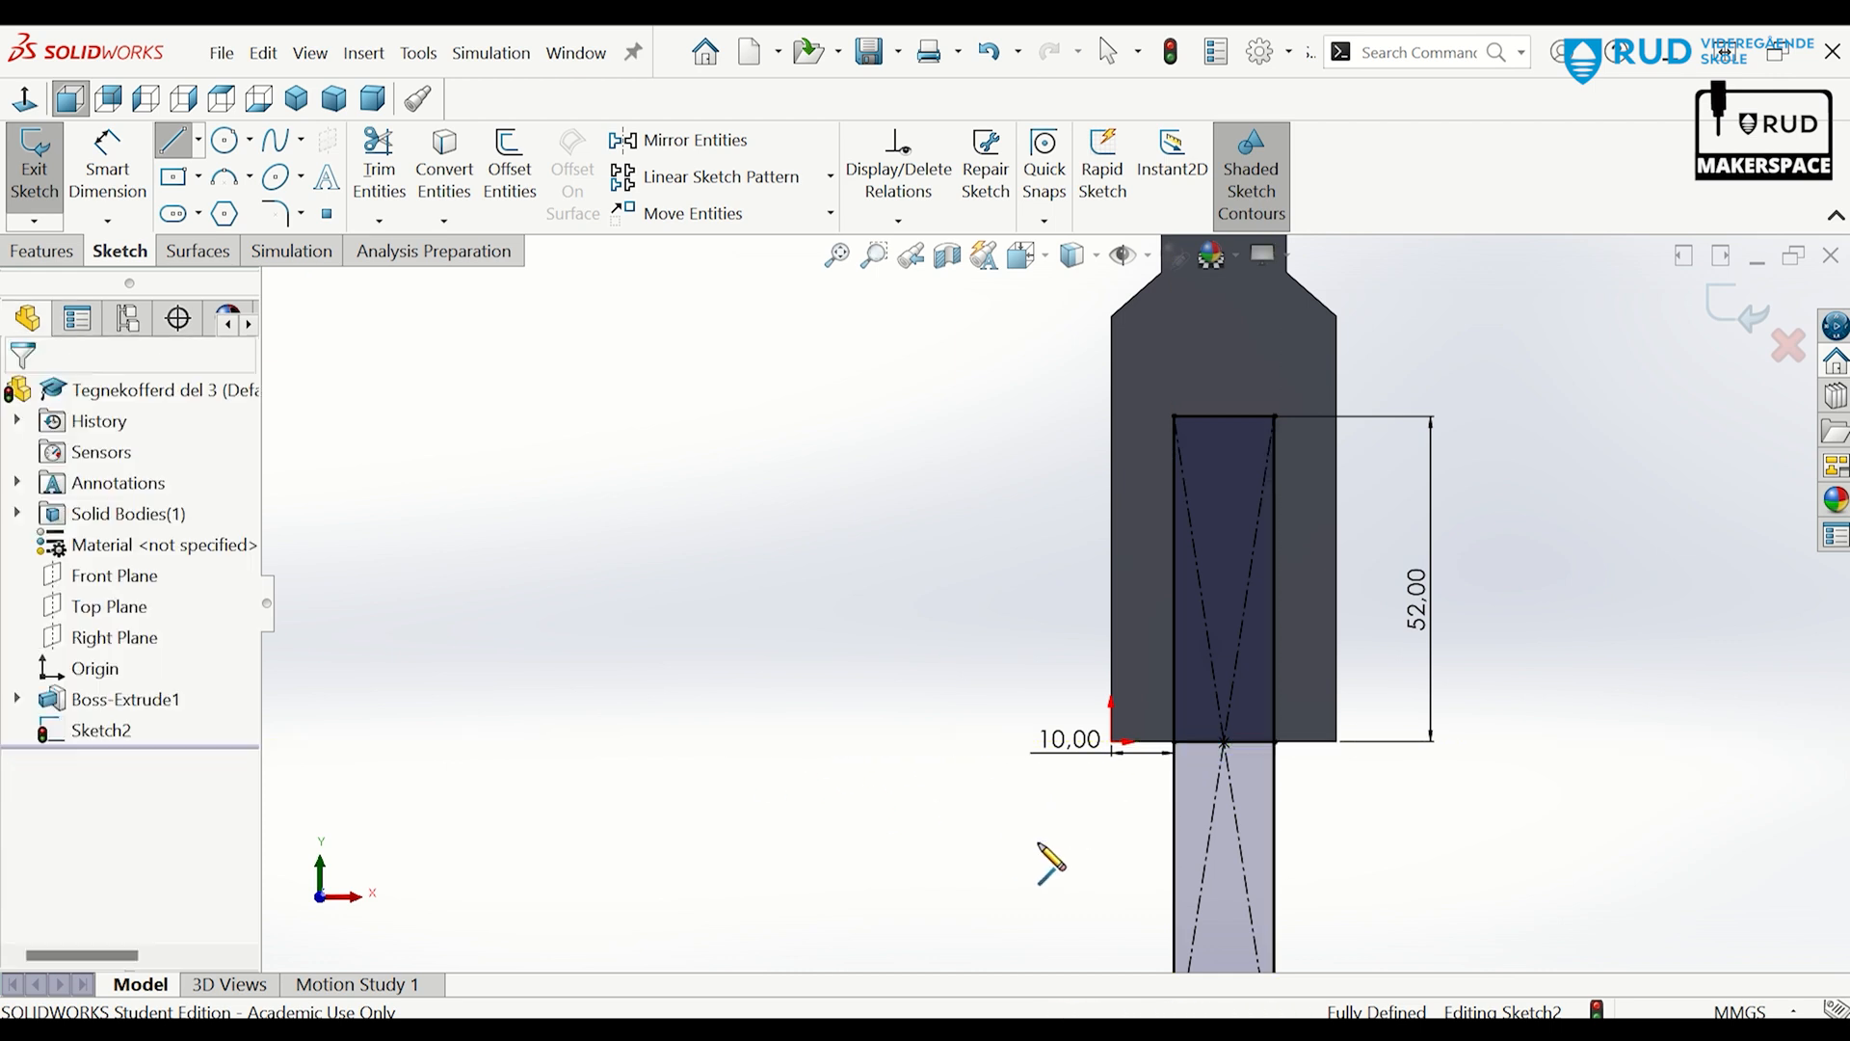
Power trim the parts of the rectangle that extend below the body's bottom edge.
left_click(376, 223)
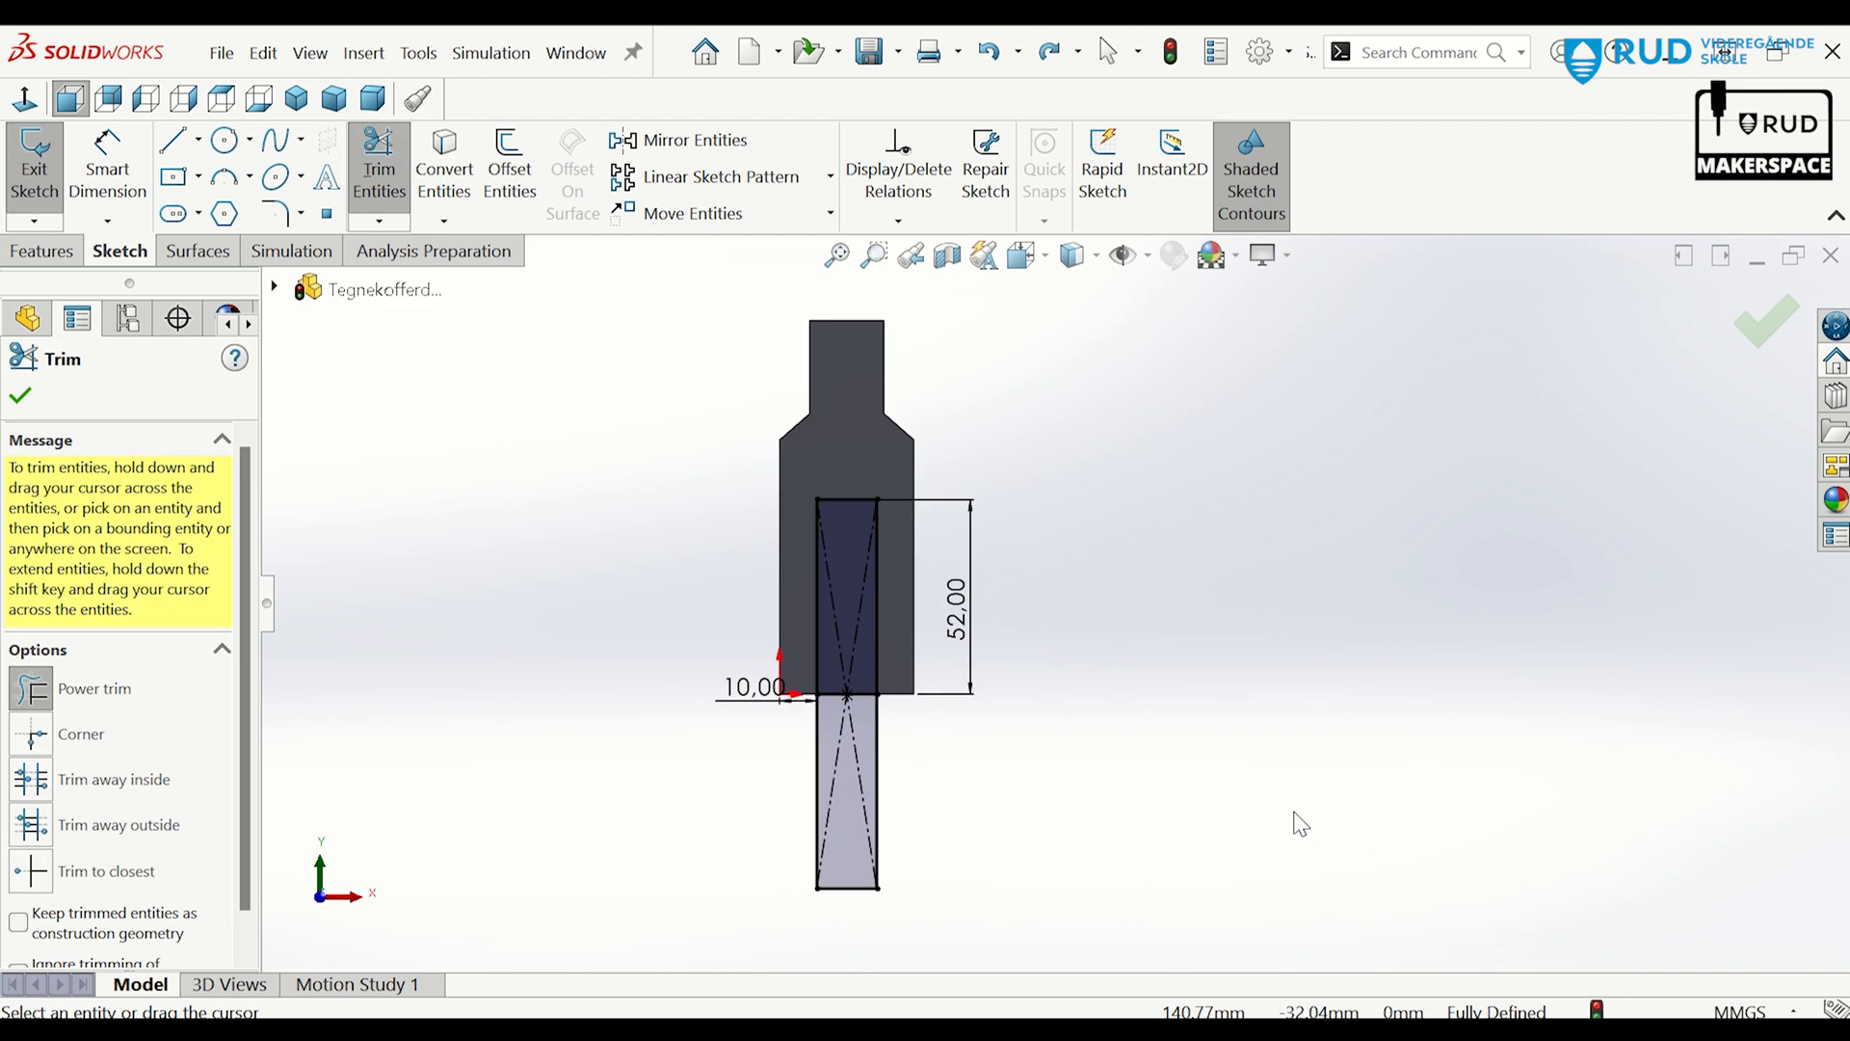
mouse_move(708, 713)
left_mouse_down()
mouse_move(682, 696)
mouse_move(563, 706)
left_mouse_up()
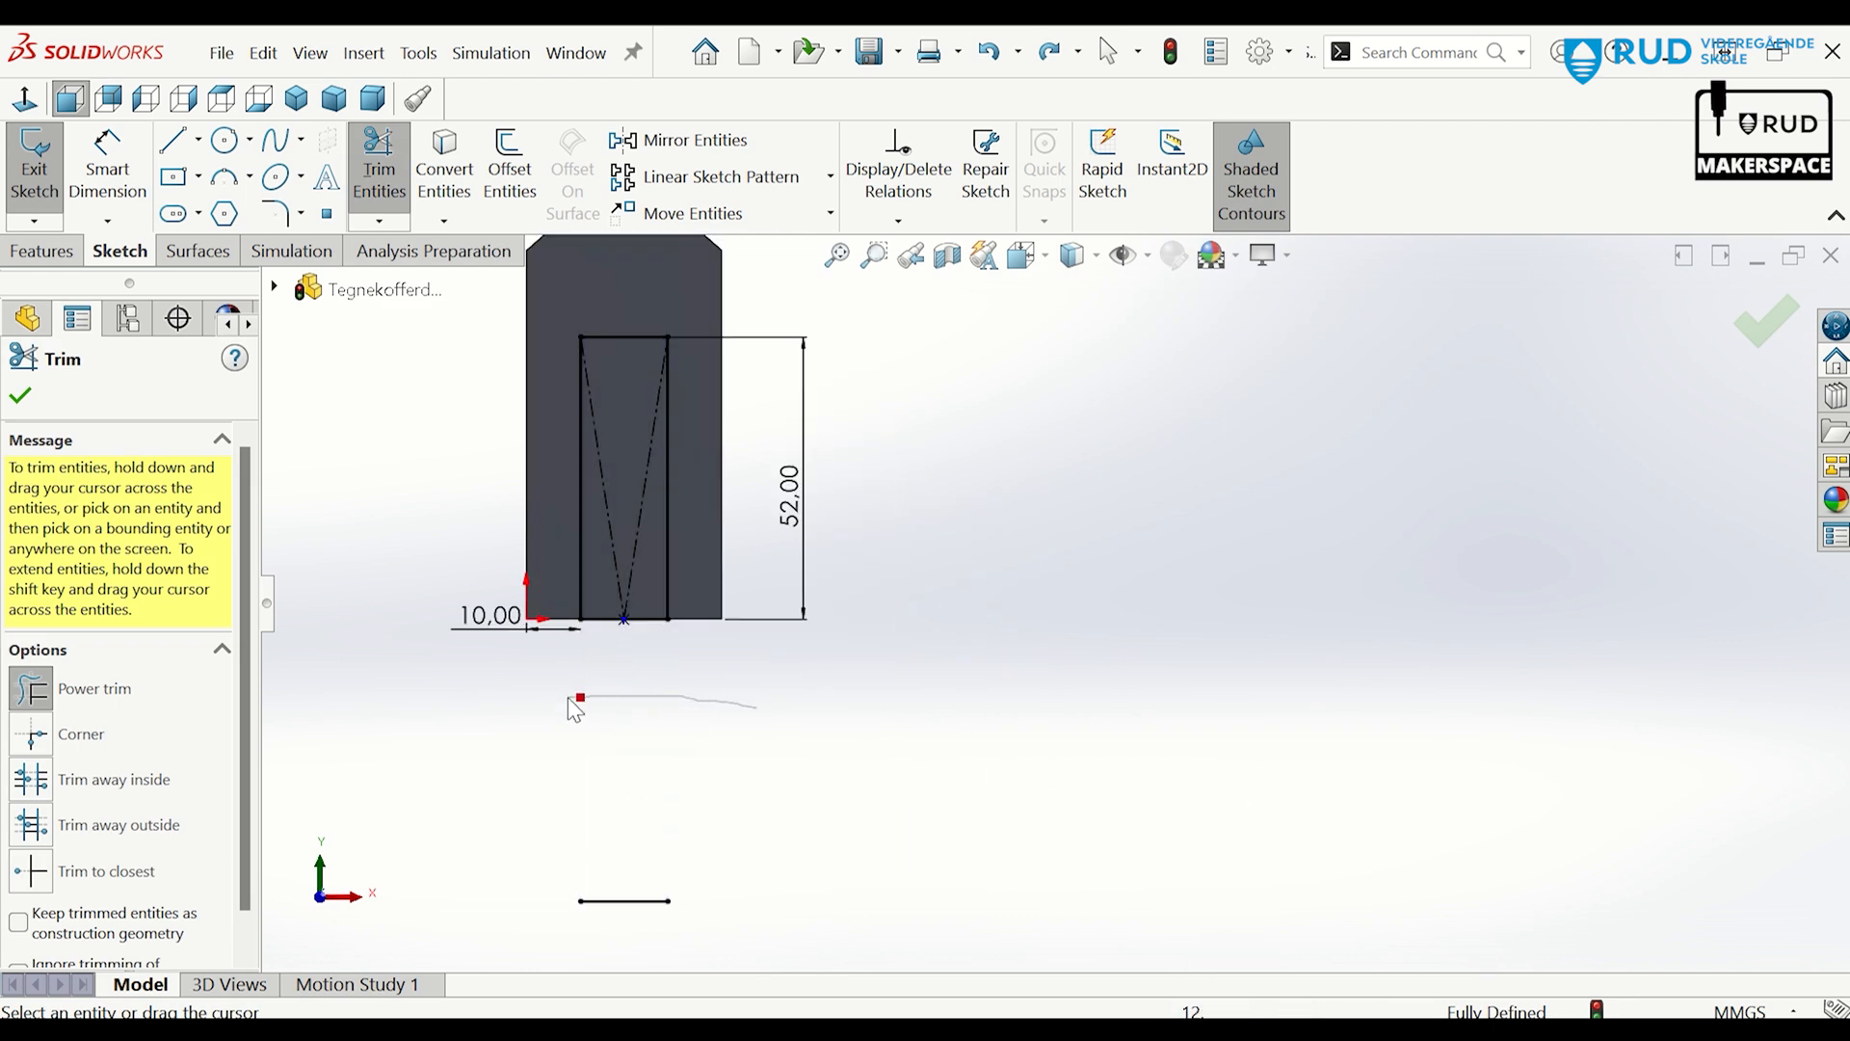
left_click_drag(631, 937, 626, 873)
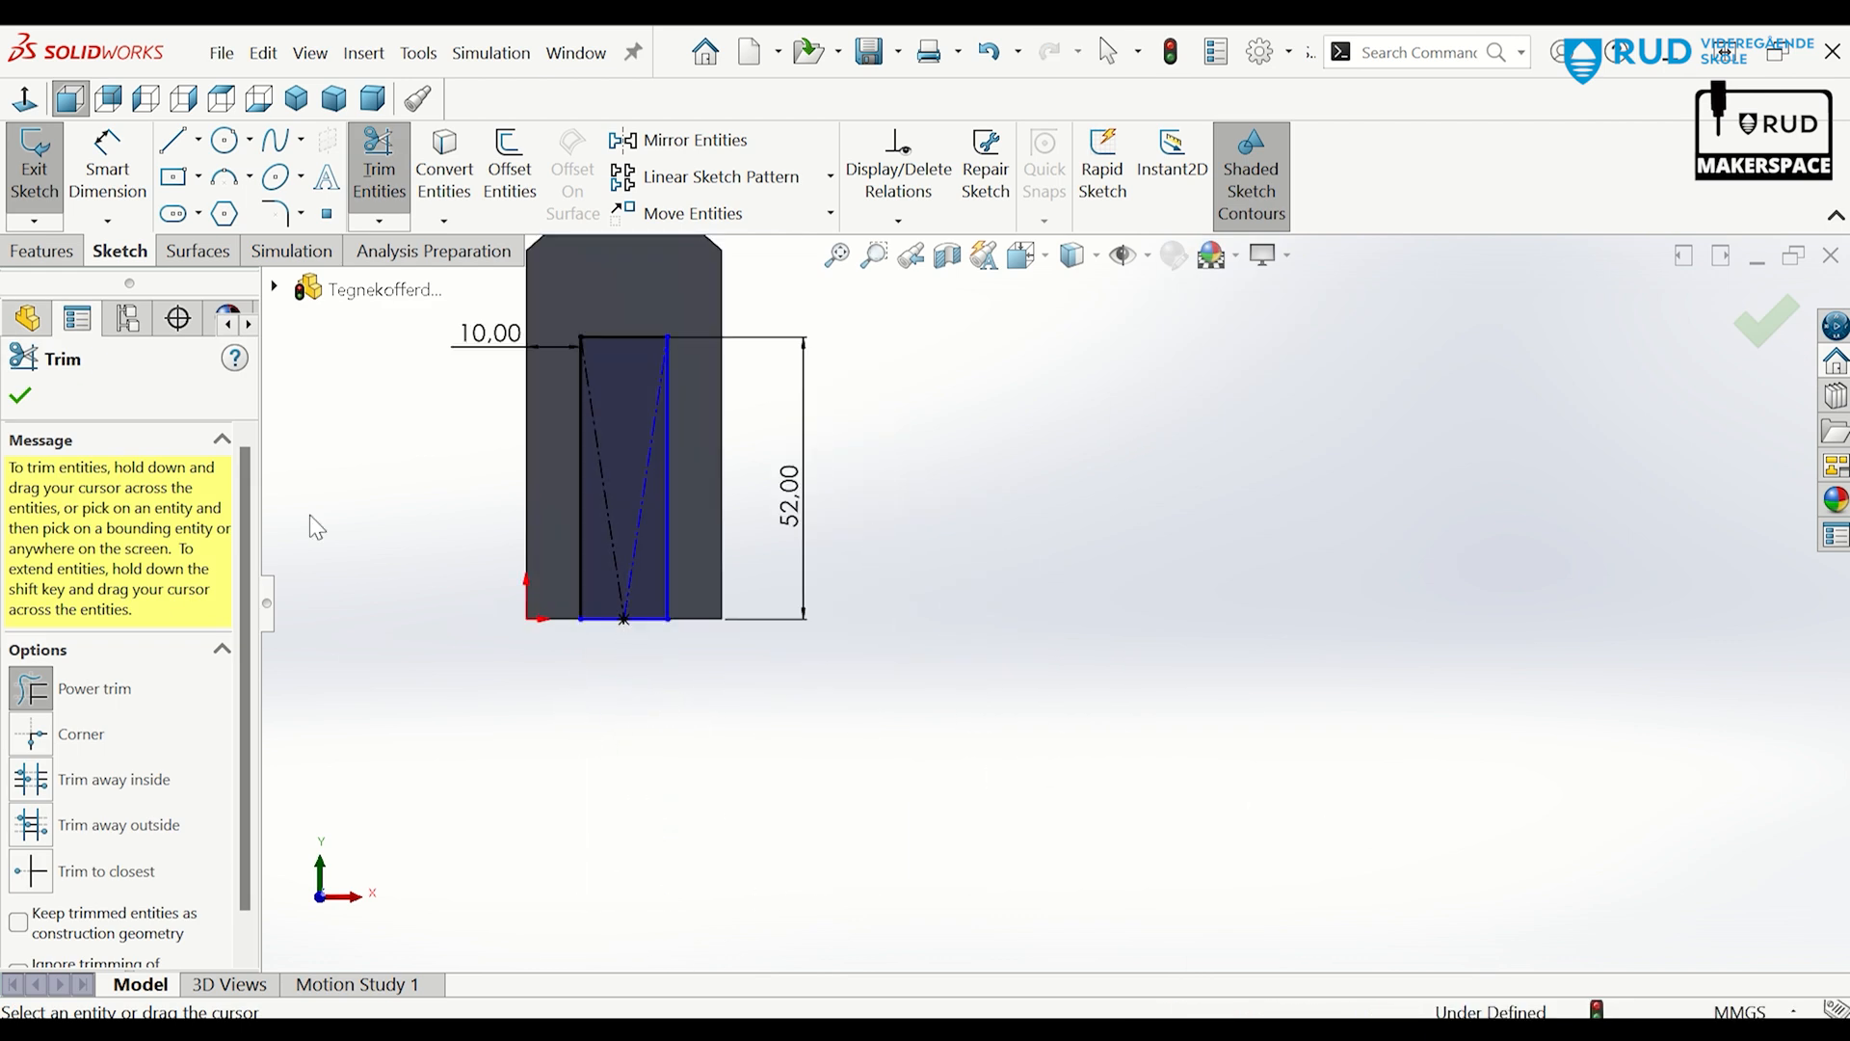
left_click(23, 395)
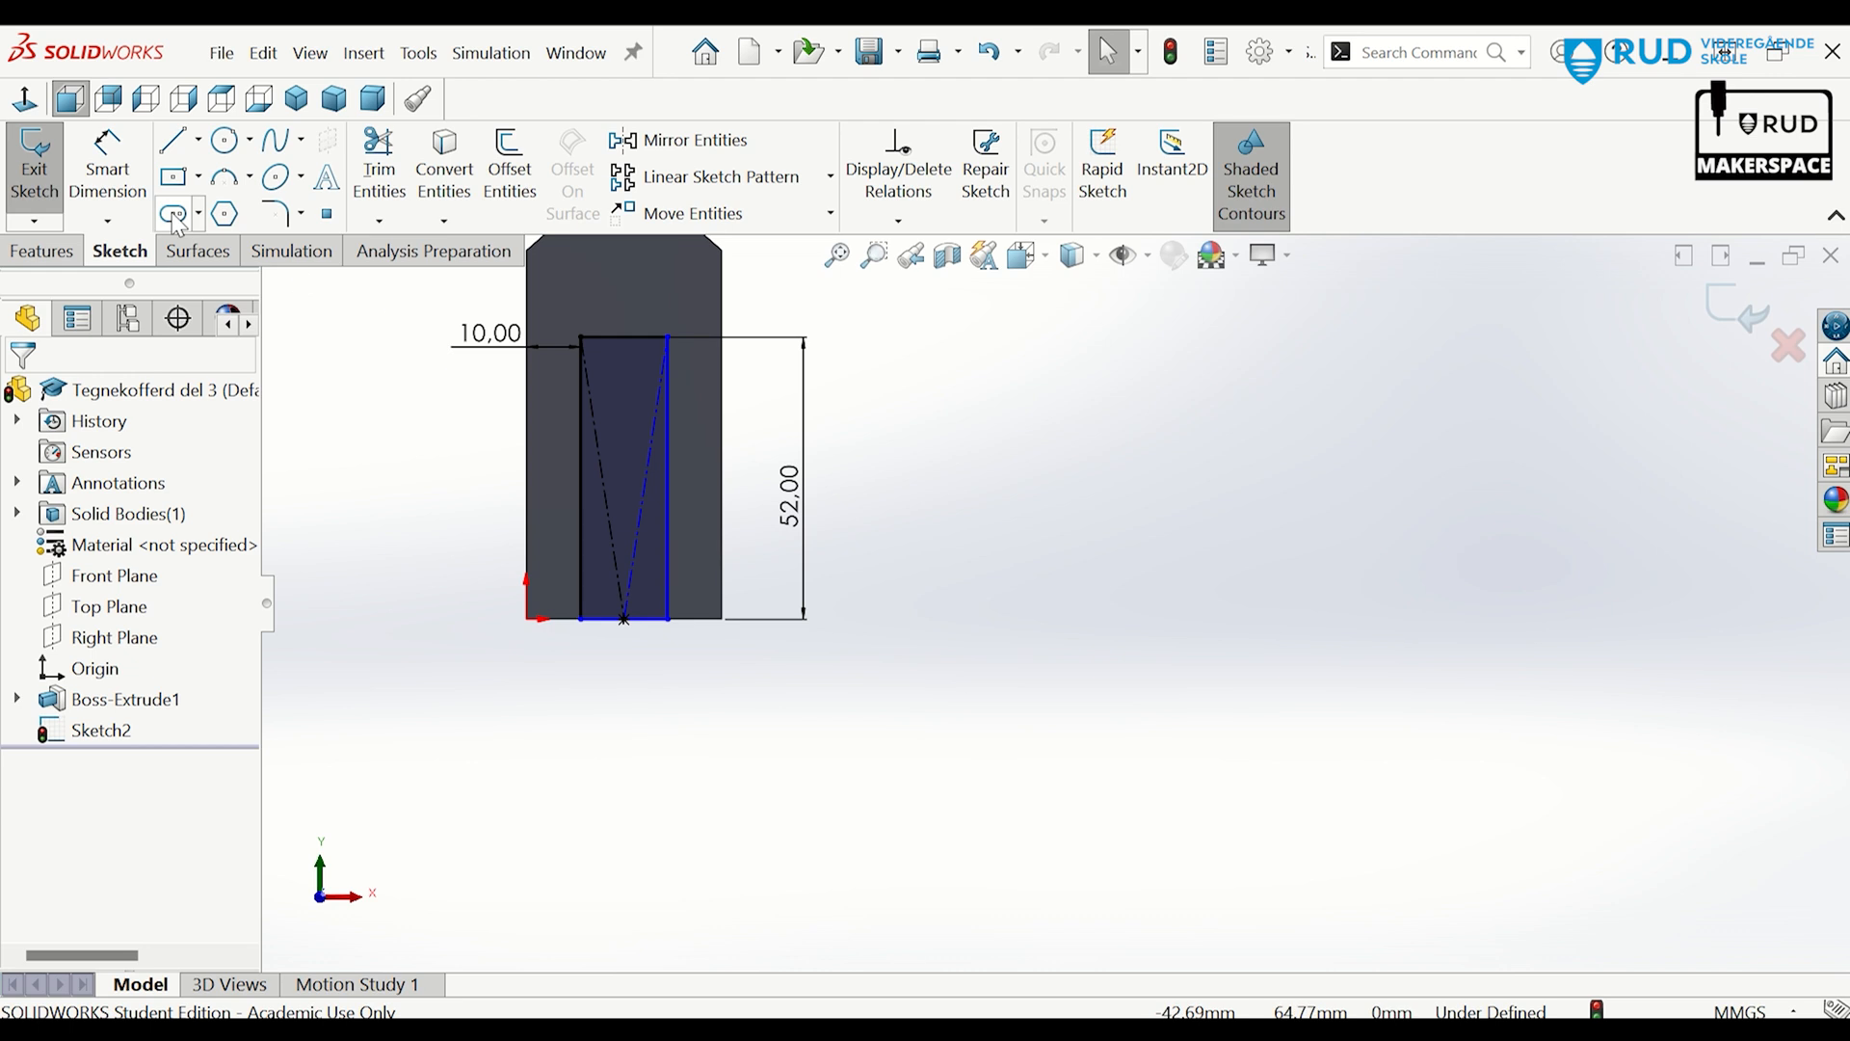
Draw a circle centred on the midpoint of the rectangle's top line and reaching the line's right end.
left_click(225, 143)
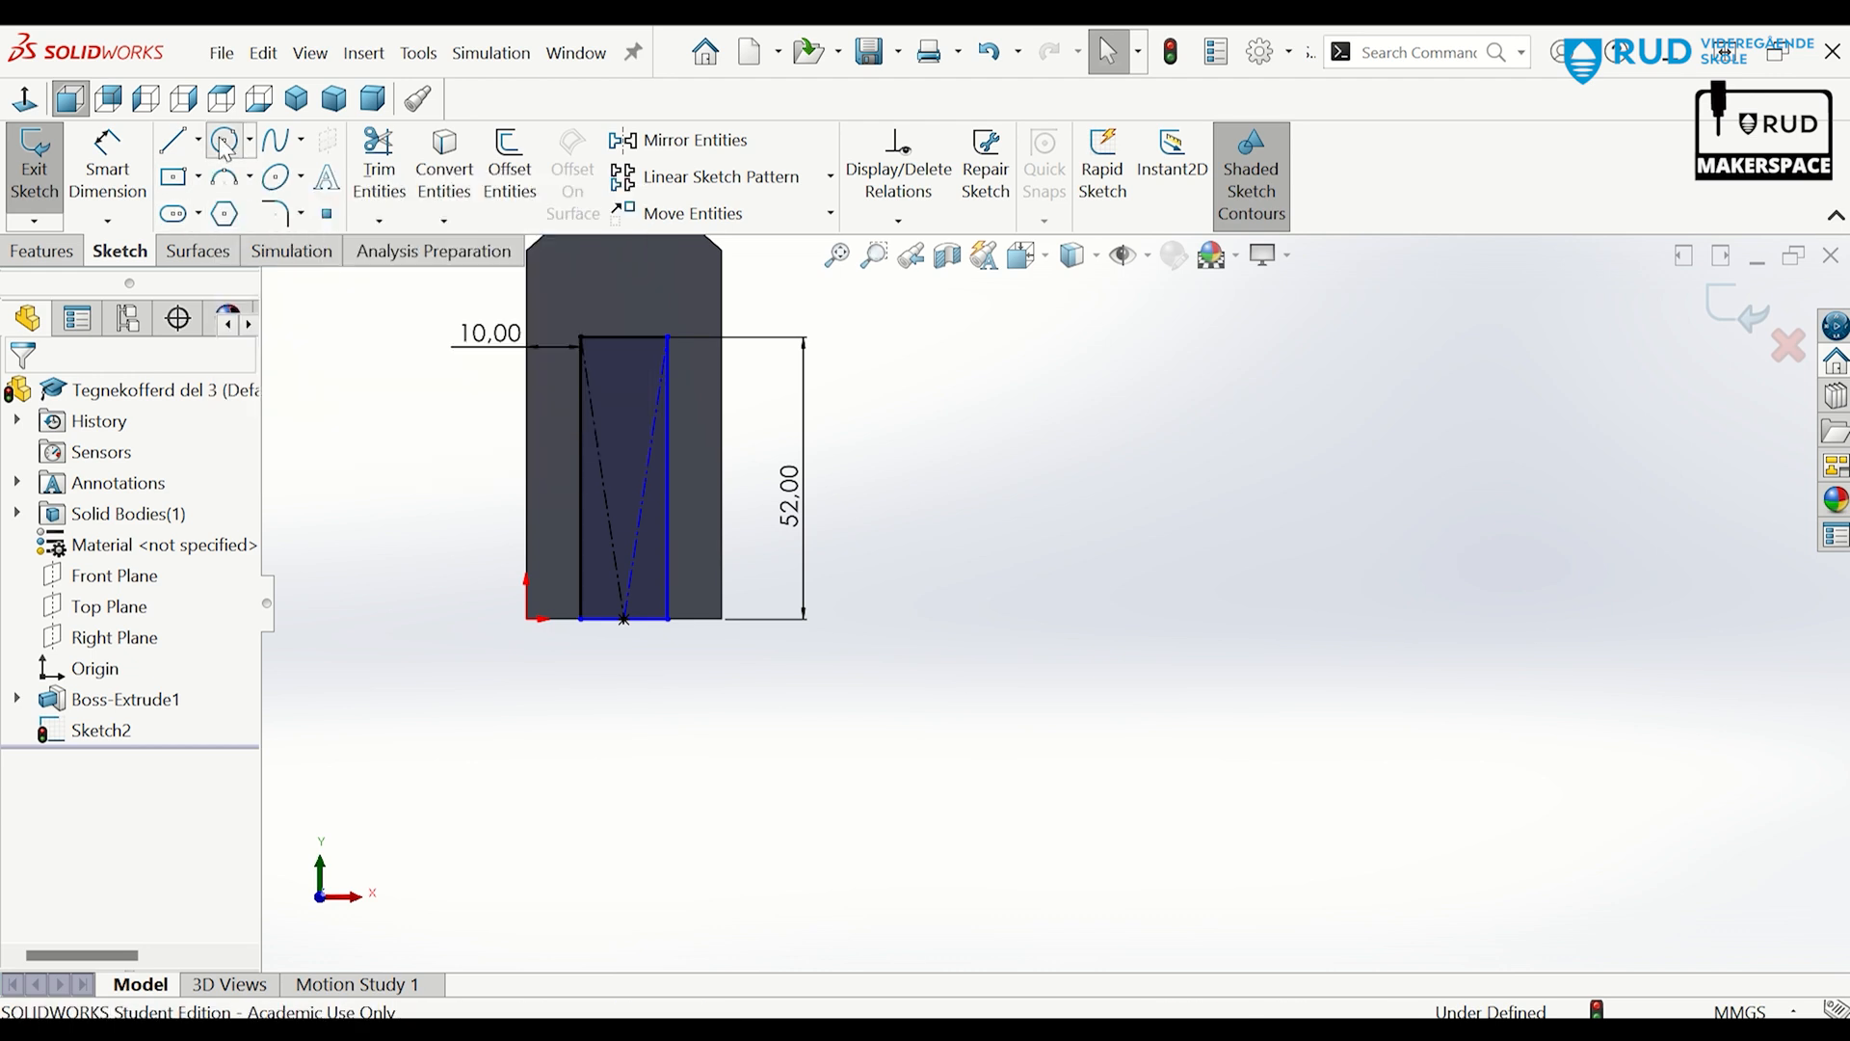
left_click(624, 339)
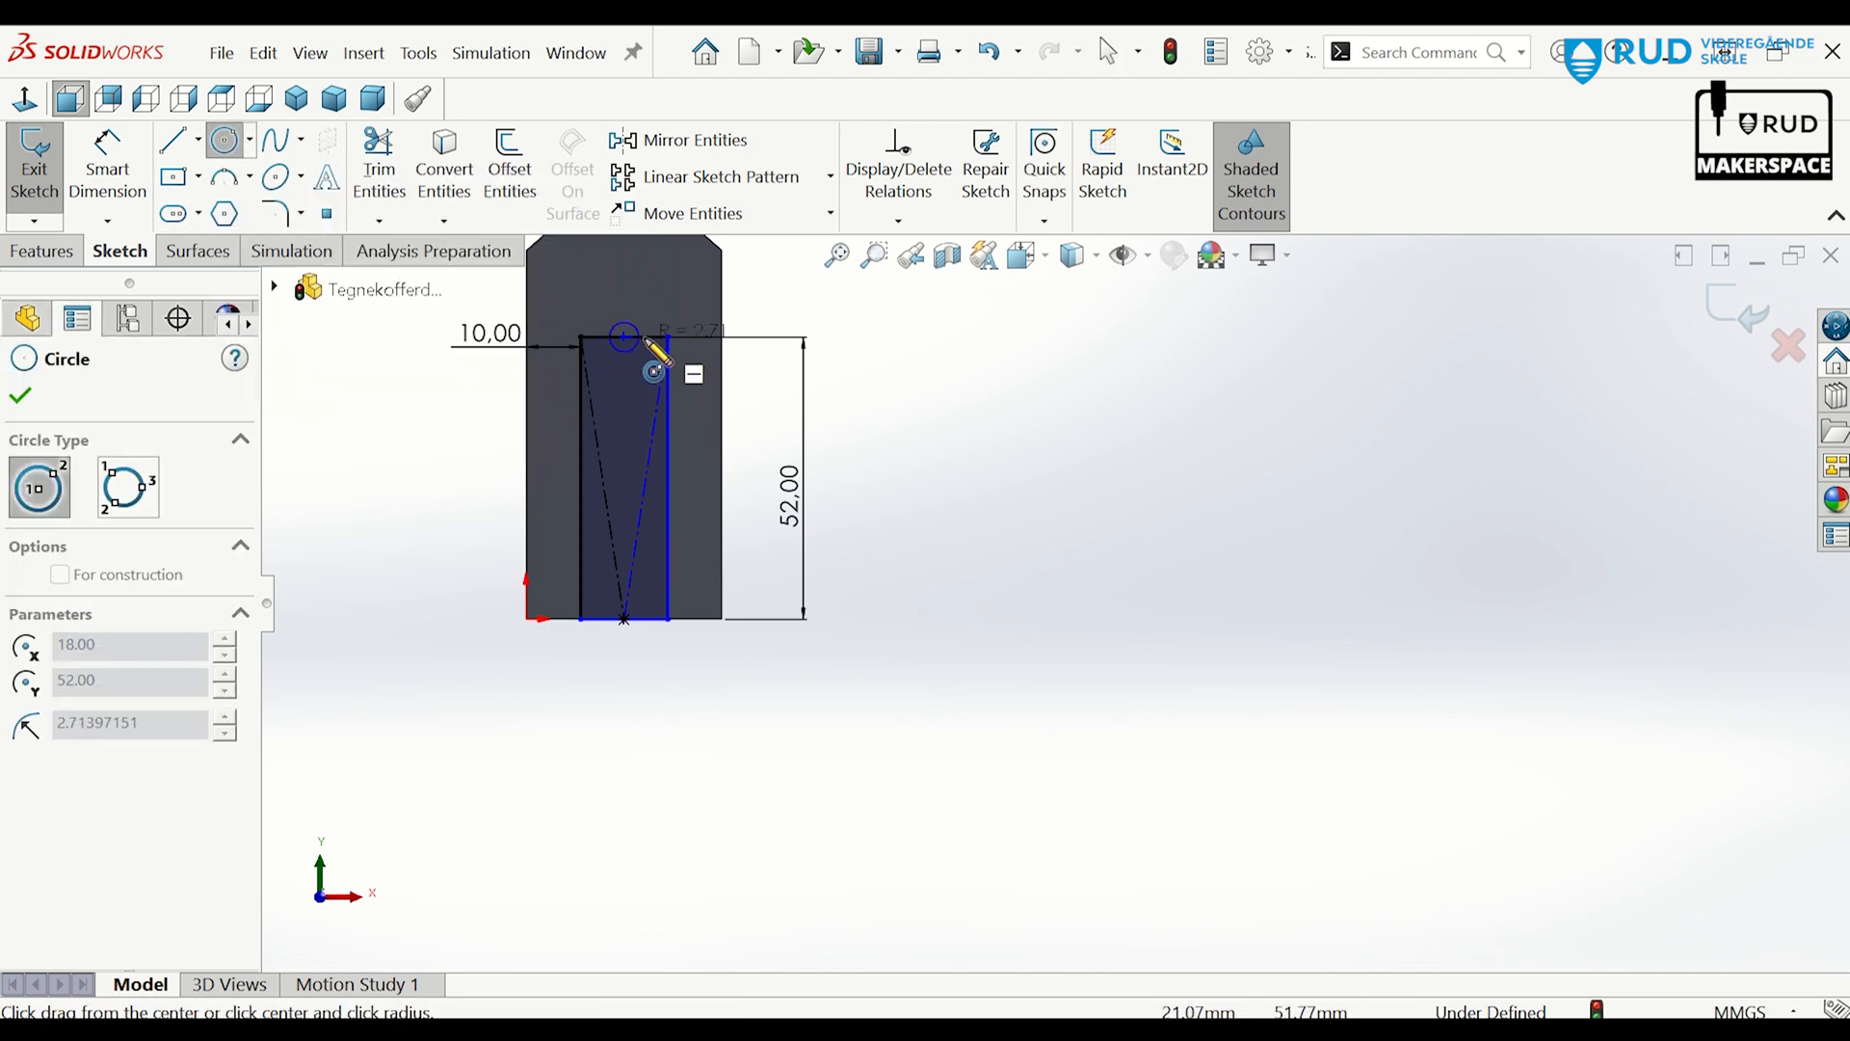
left_click(667, 338)
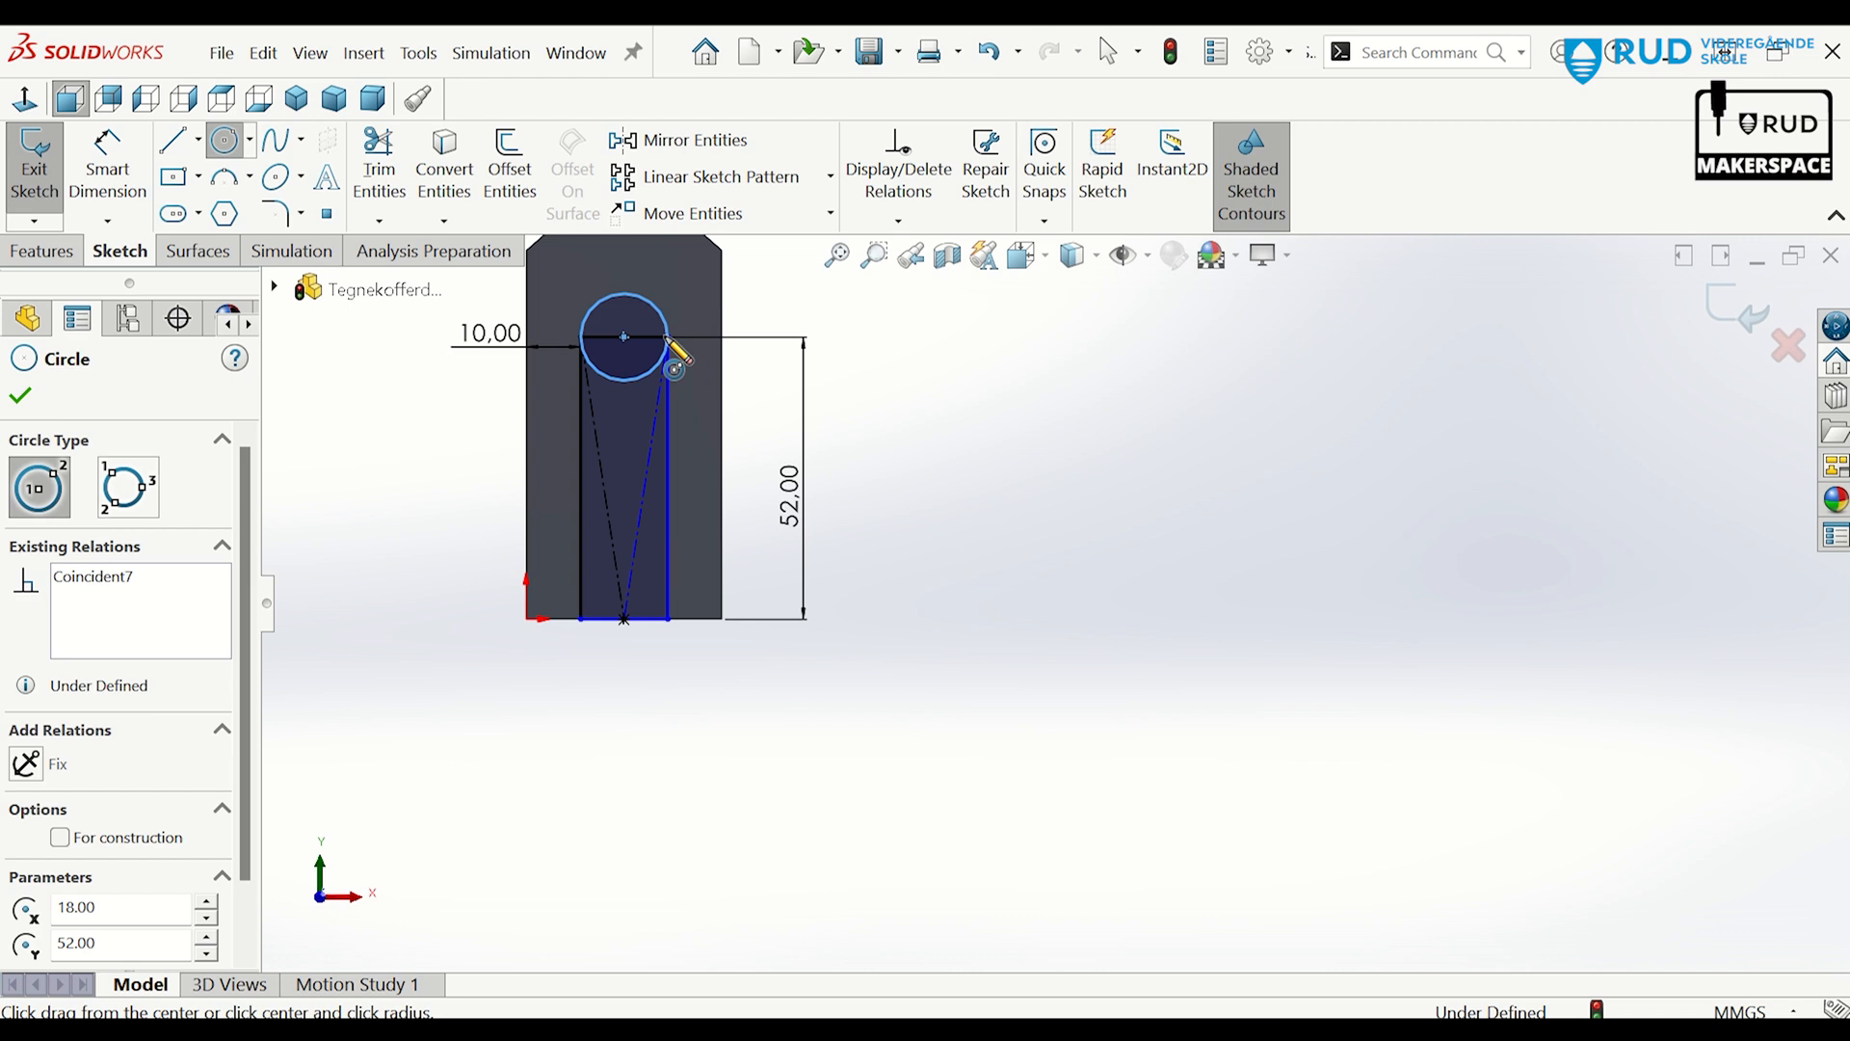
left_click(25, 405)
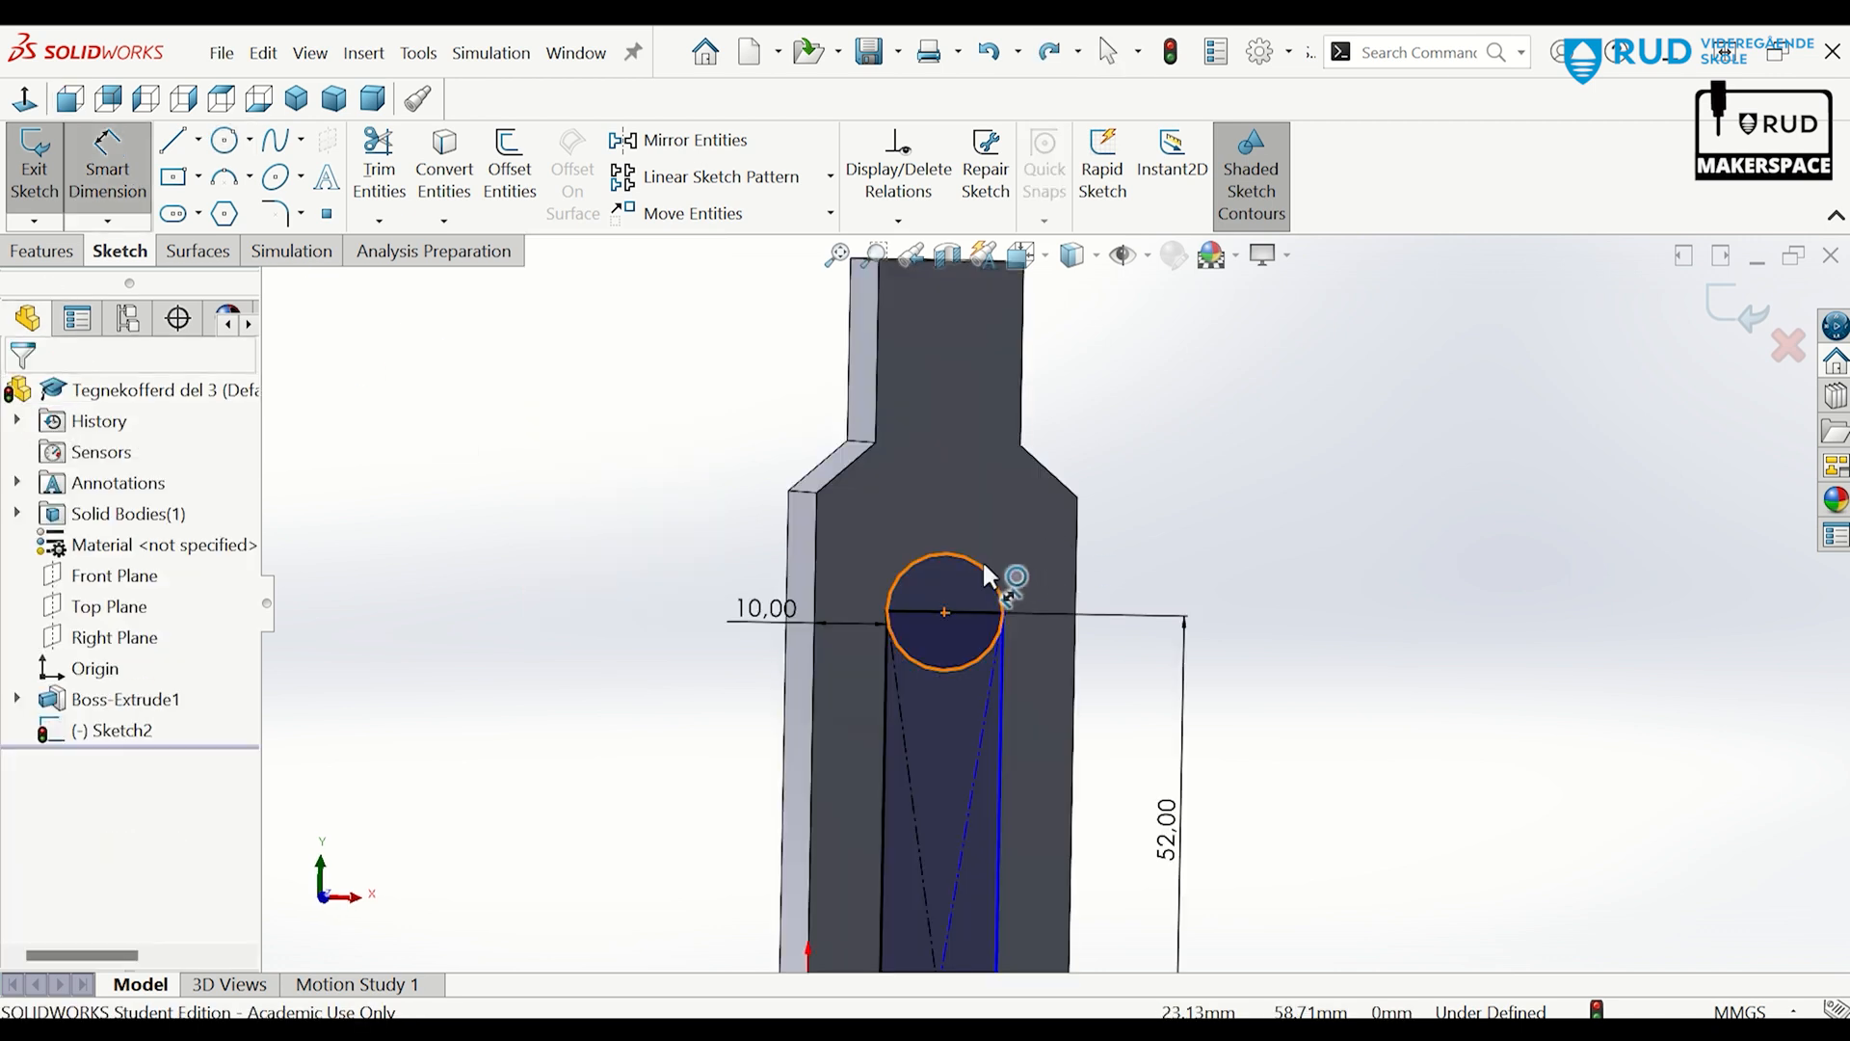
Dimension the circle's diameter as 16 mm.
left_click(982, 559)
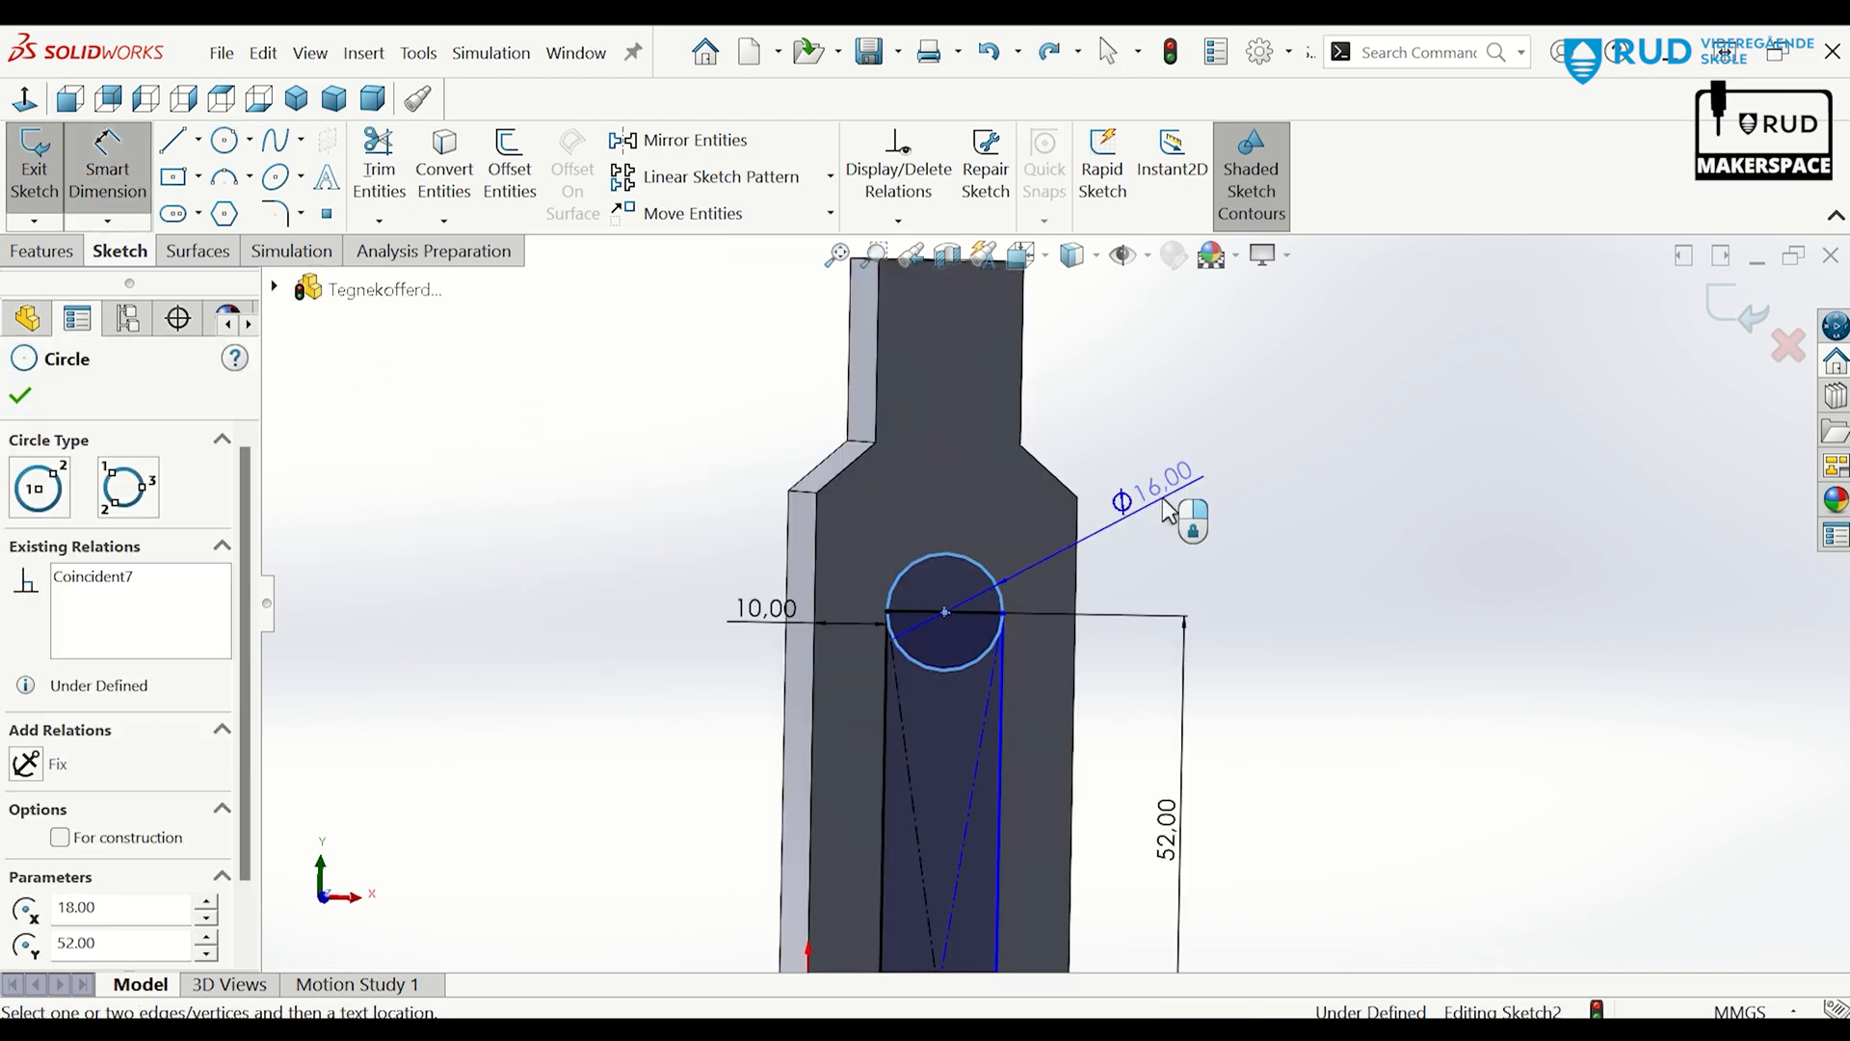
left_click(1170, 511)
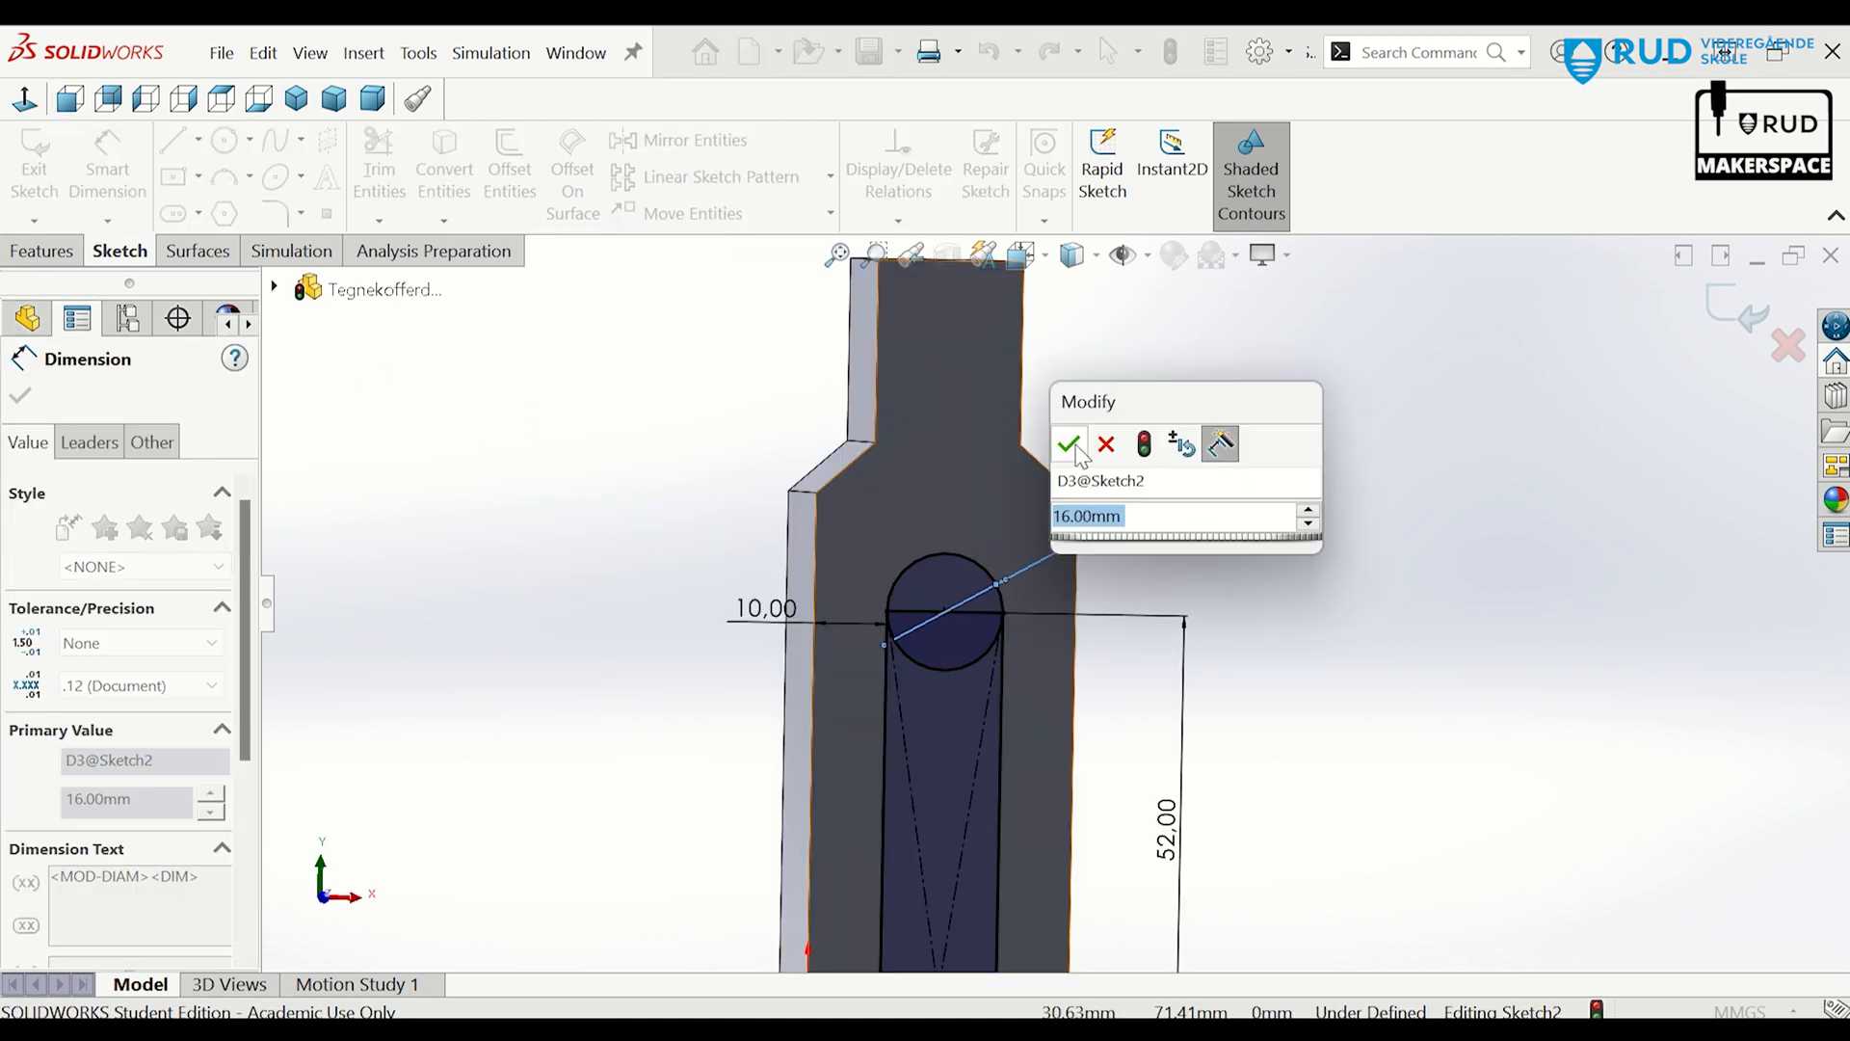
left_click(1066, 446)
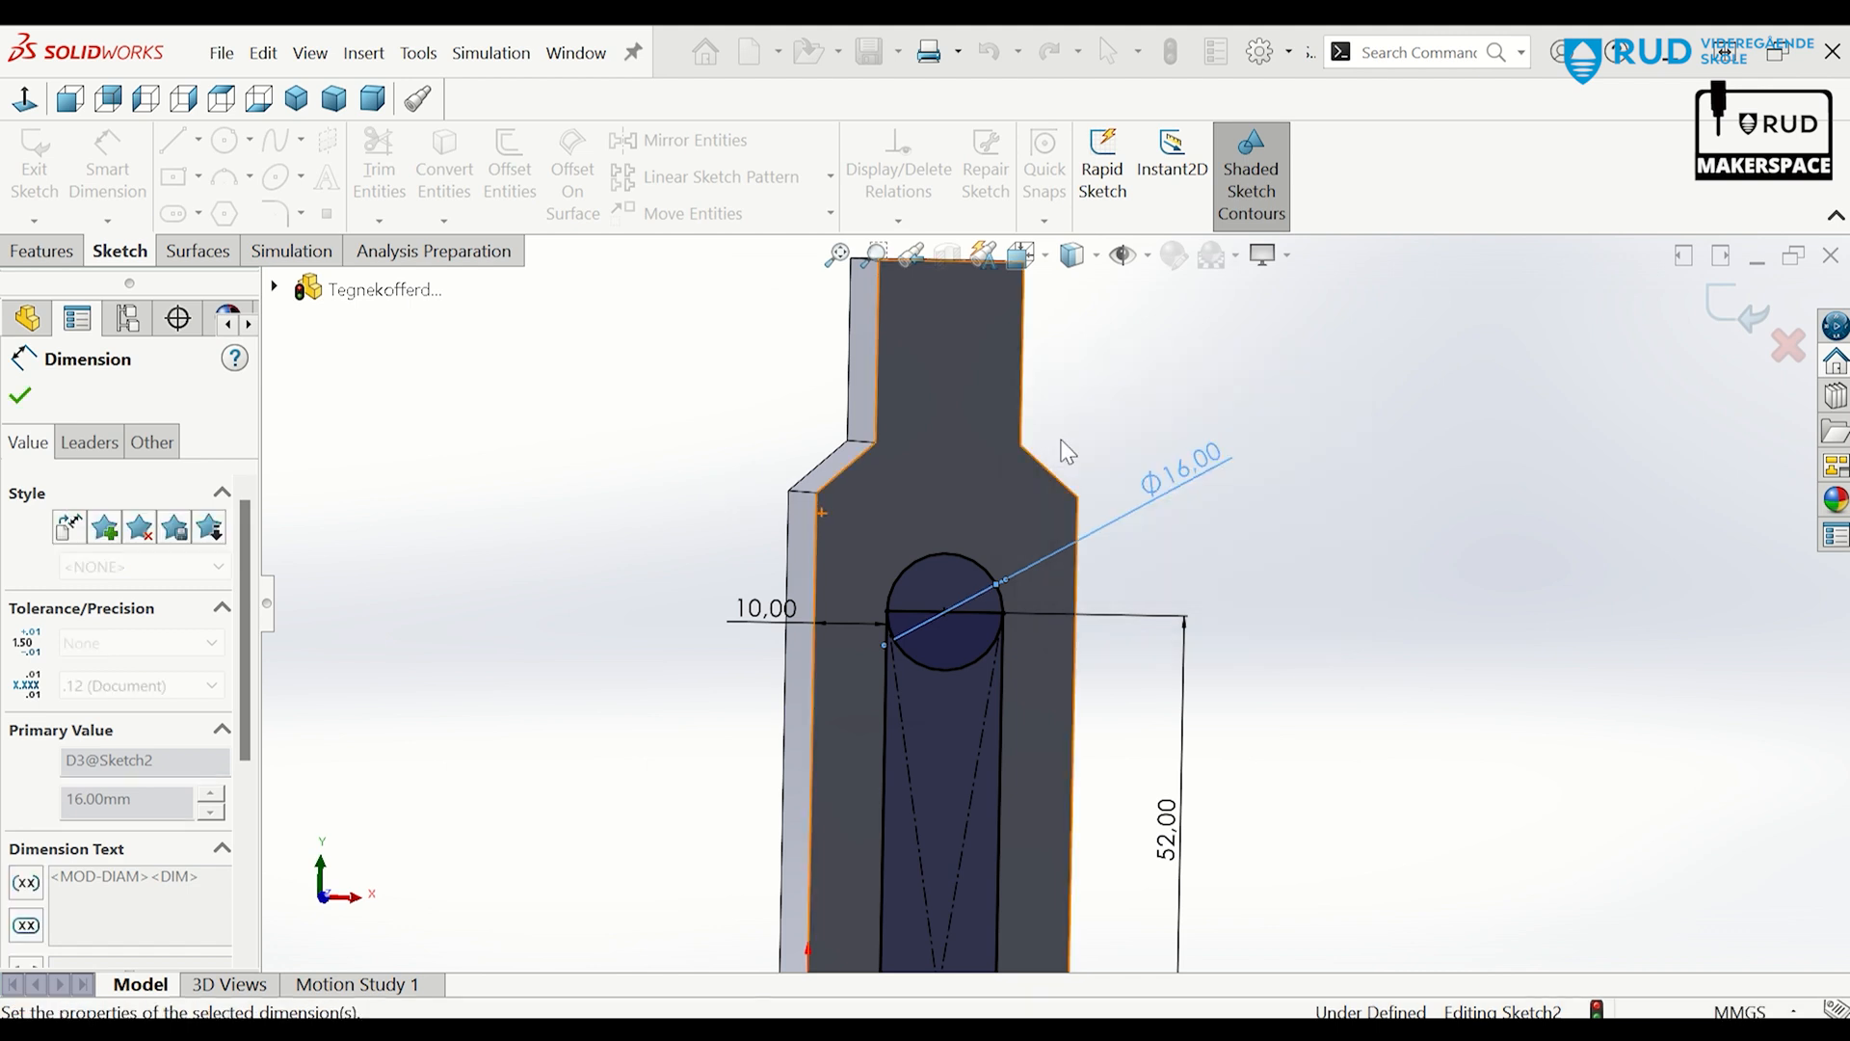
Power trim the rectangle's top line and the circle's lower arc inside the slot outline.
left_click(402, 185)
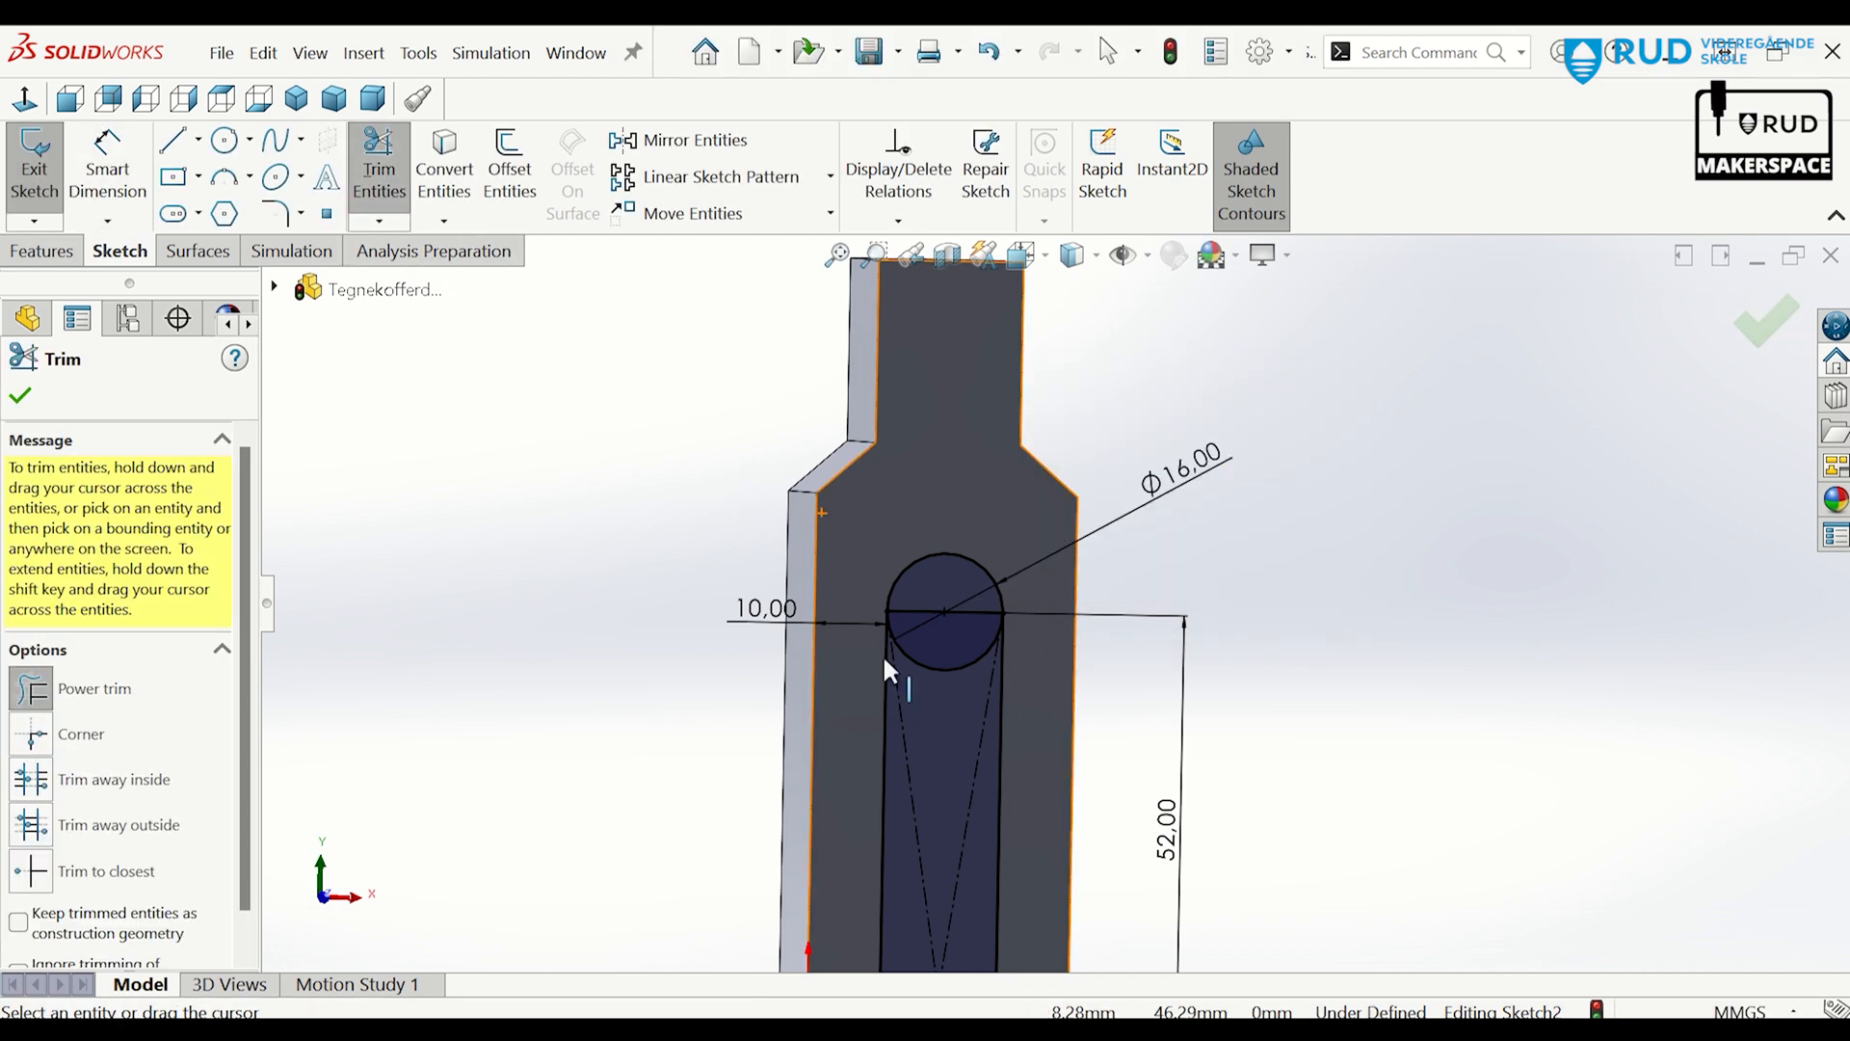
scroll(934, 674, "down", 6)
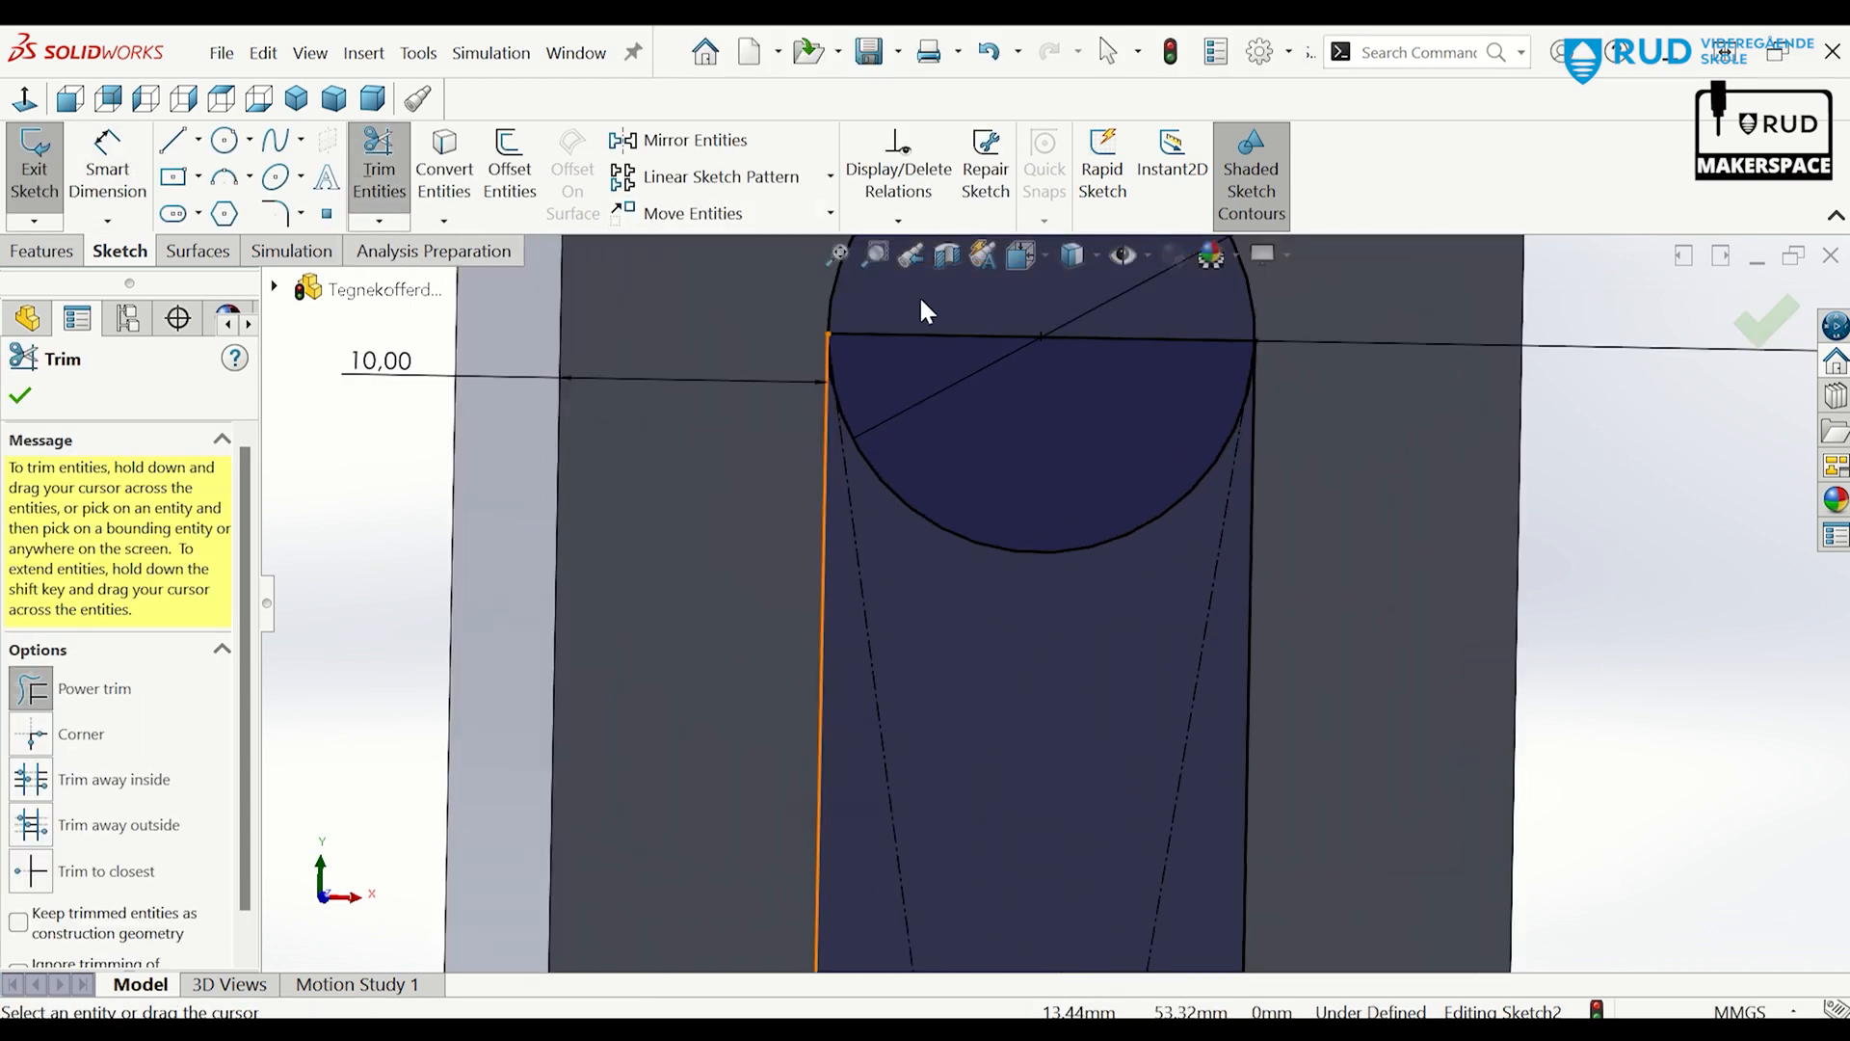
mouse_move(920, 301)
left_mouse_down()
mouse_move(906, 395)
mouse_move(858, 453)
left_mouse_up()
left_click_drag(865, 382, 834, 394)
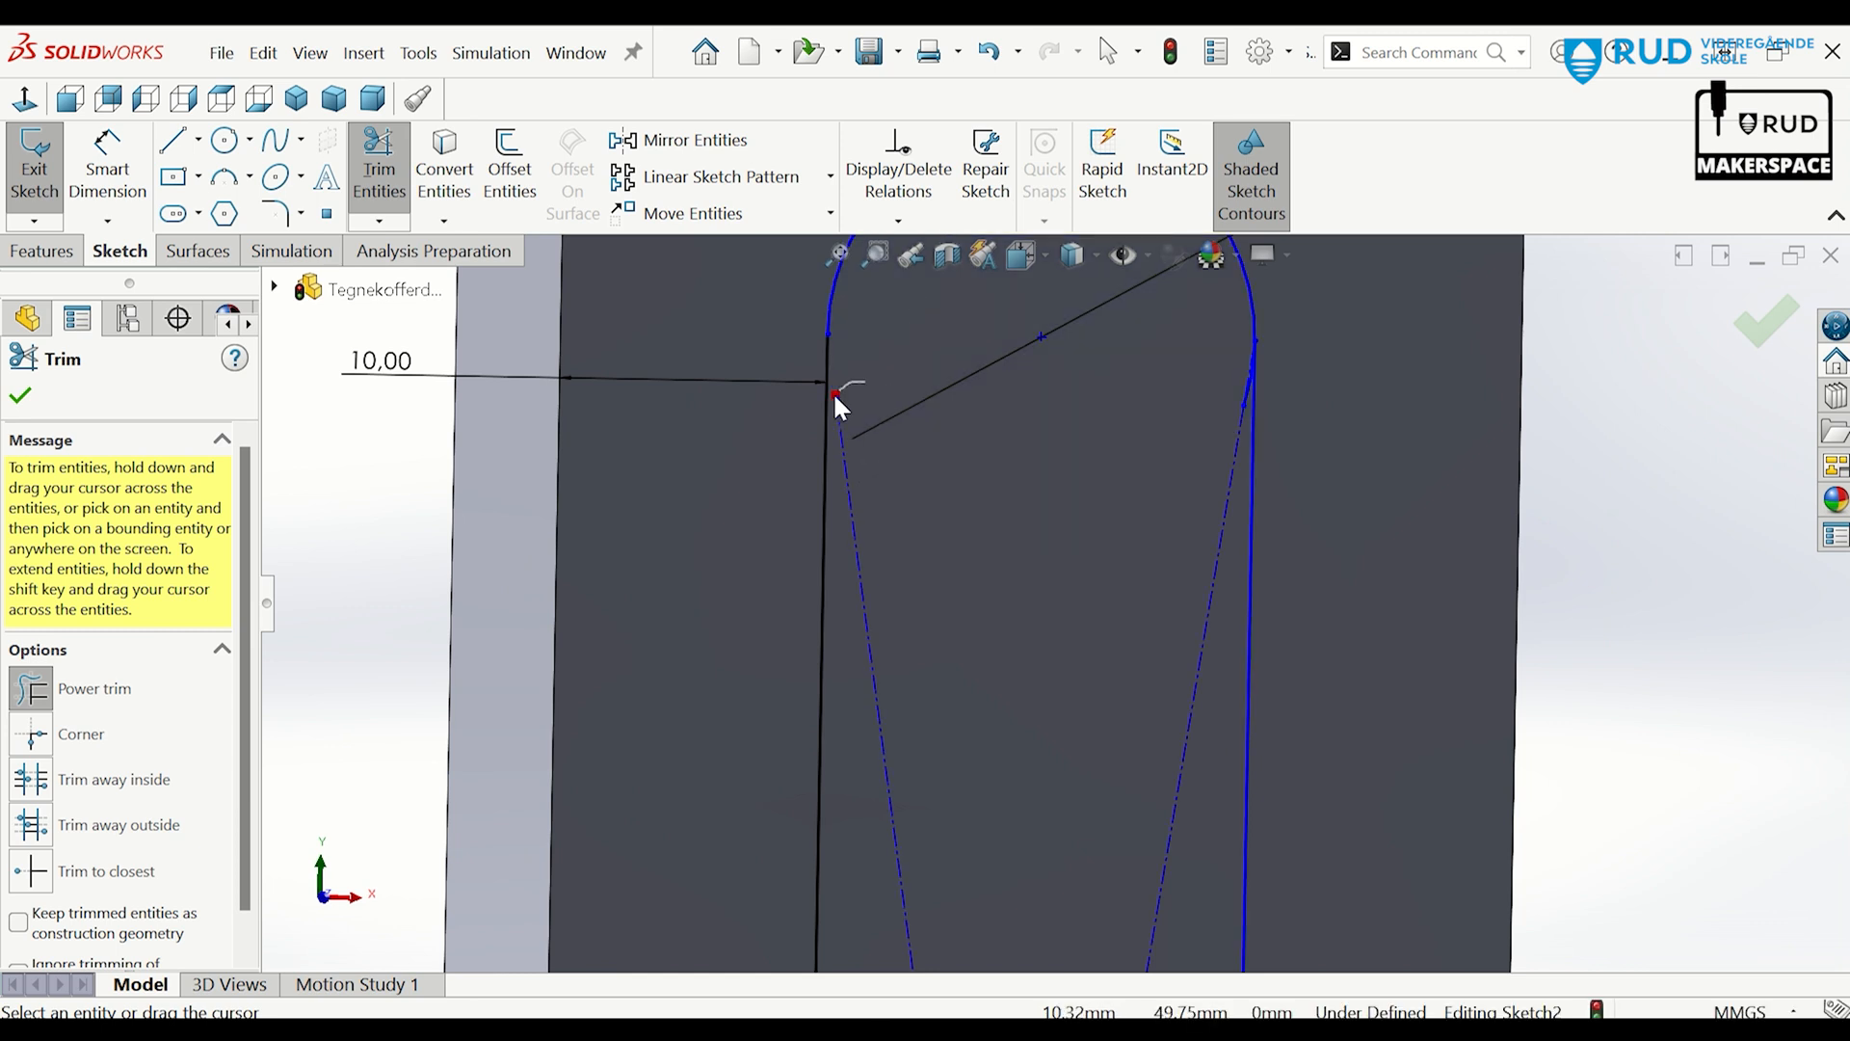
Power trim the small leftover piece of arc beside the slot's right side and finish trimming.
scroll(1089, 482, "up", 3)
scroll(1104, 476, "down", 5)
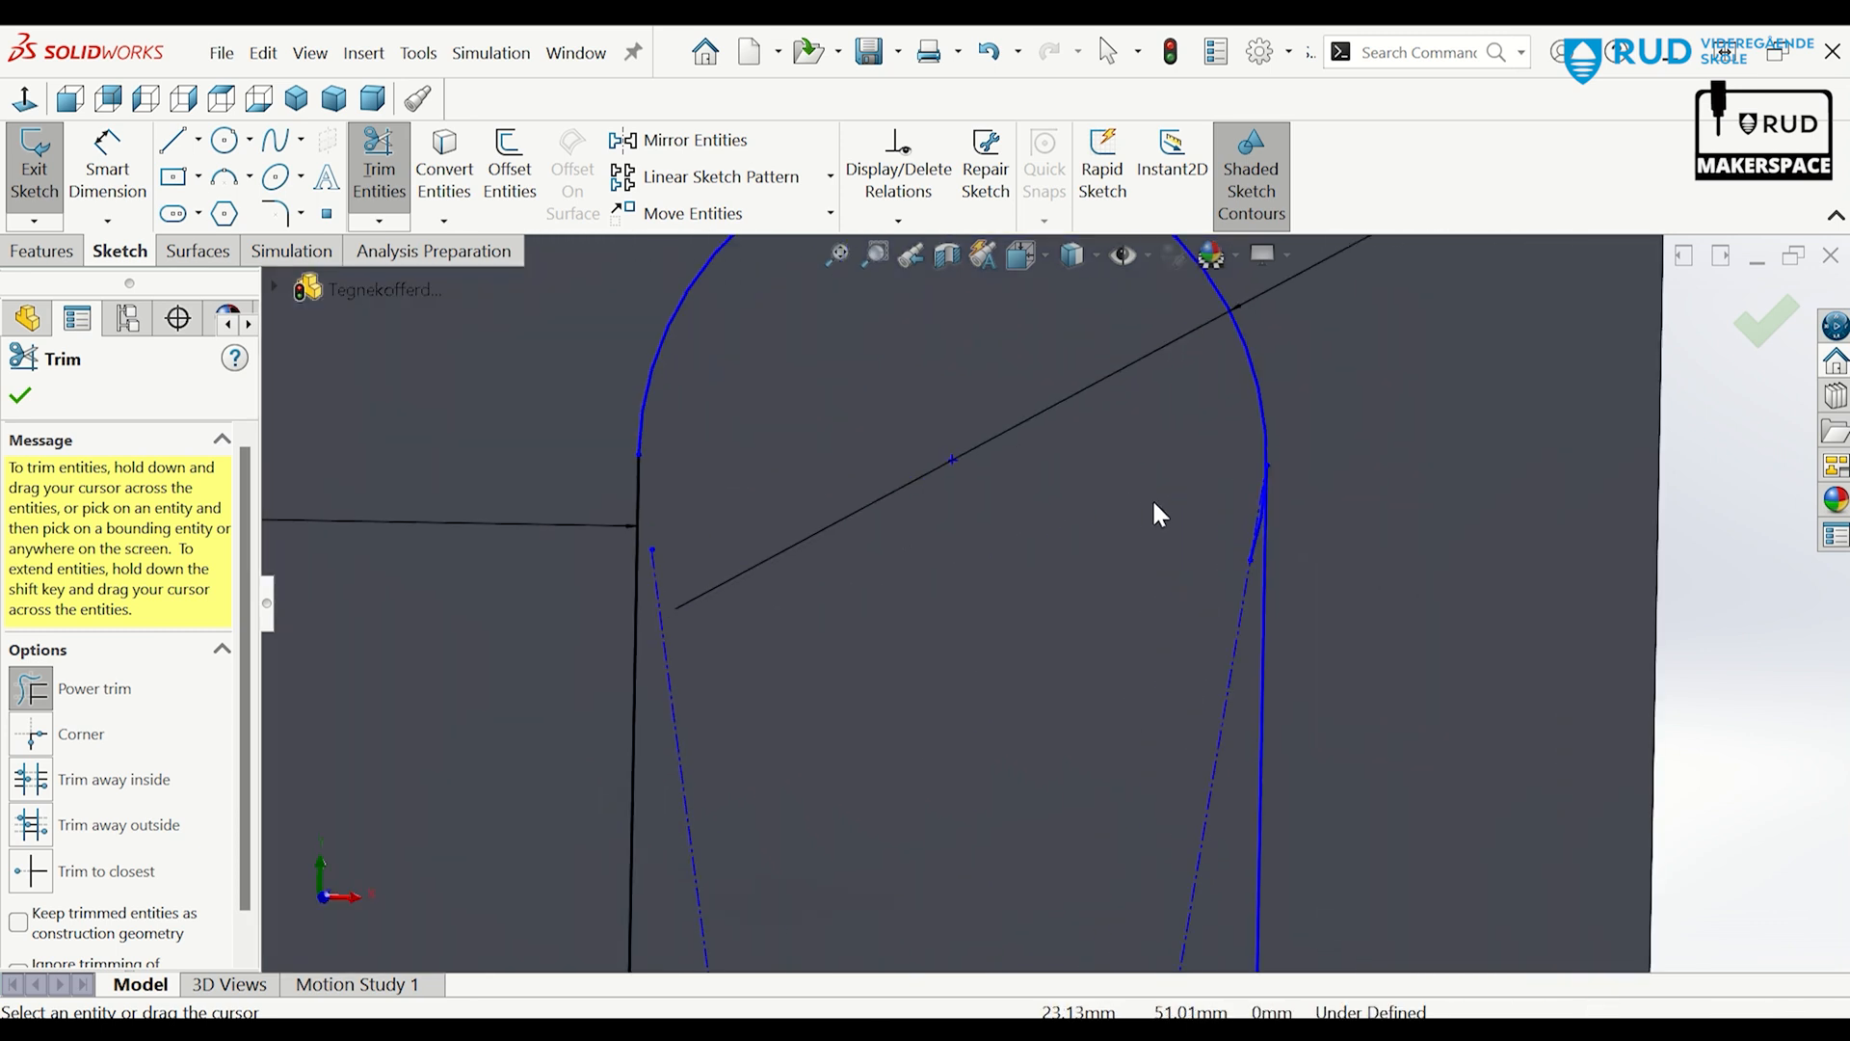
scroll(1155, 504, "down", 4)
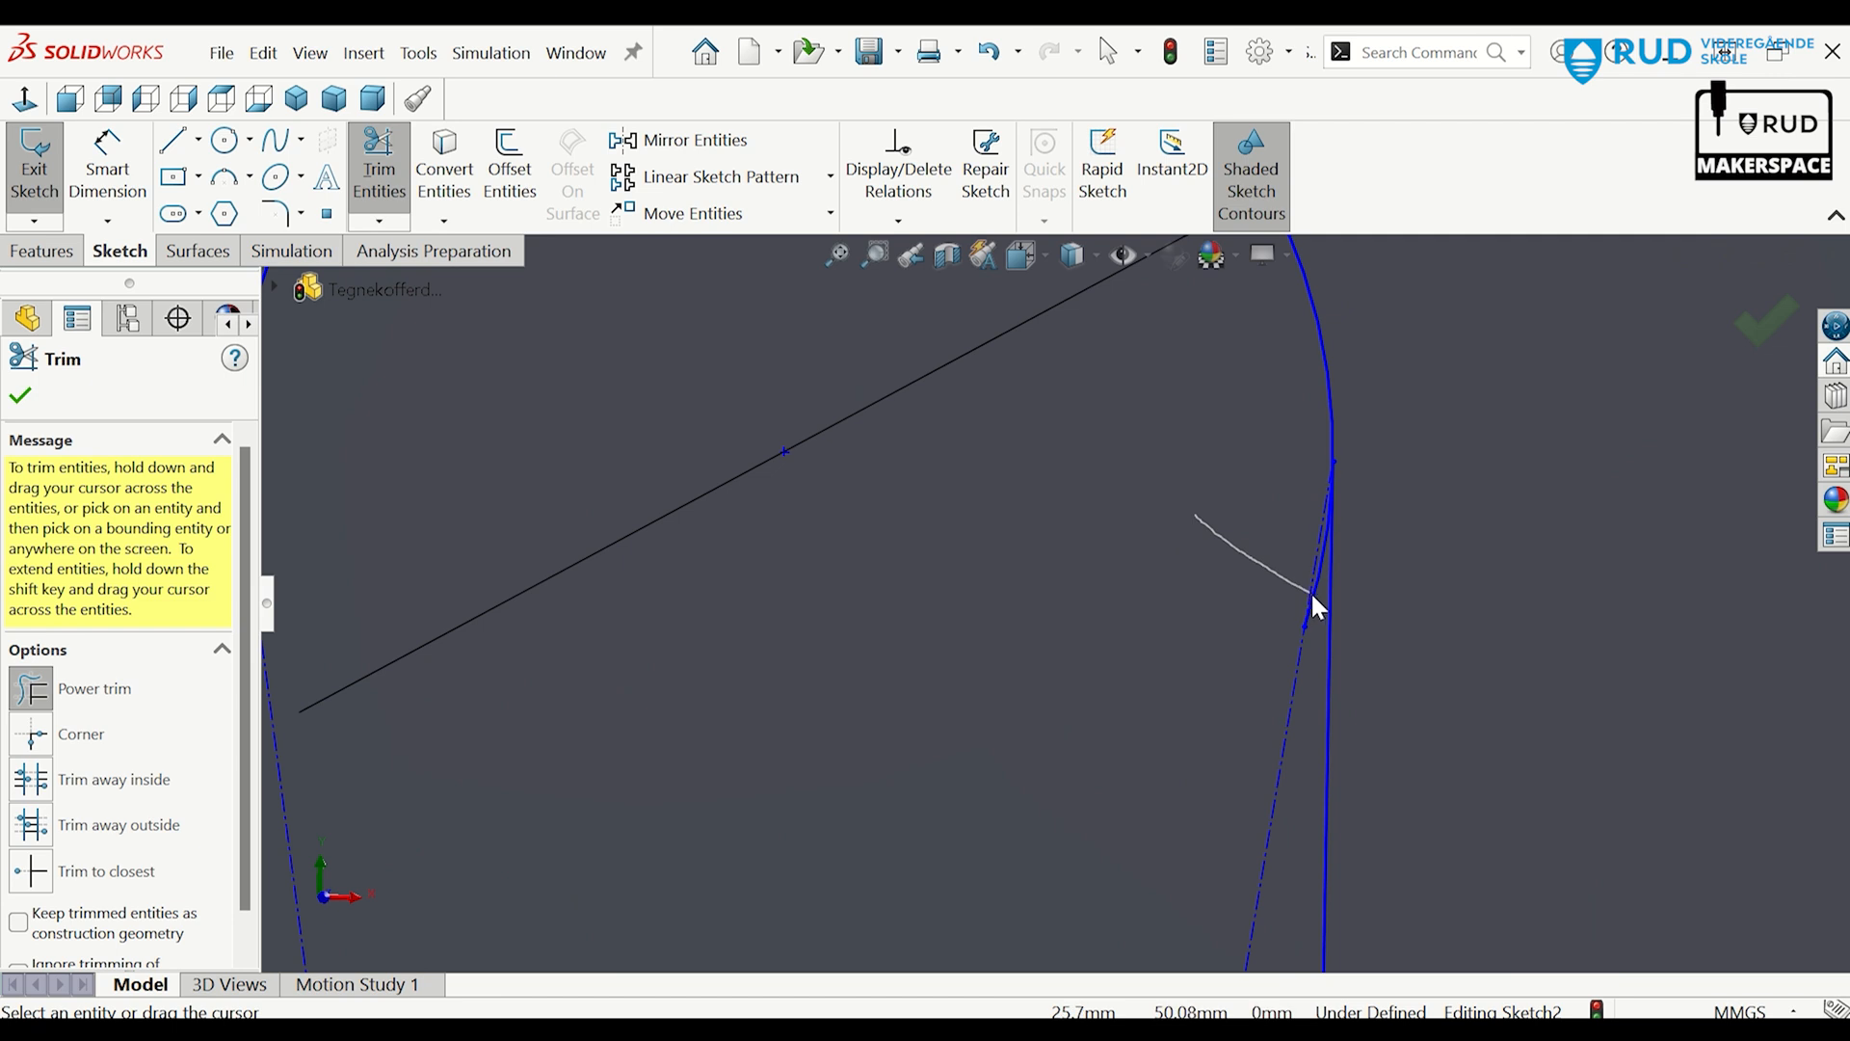
left_click_drag(1313, 597, 1315, 594)
scroll(1205, 559, "up", 5)
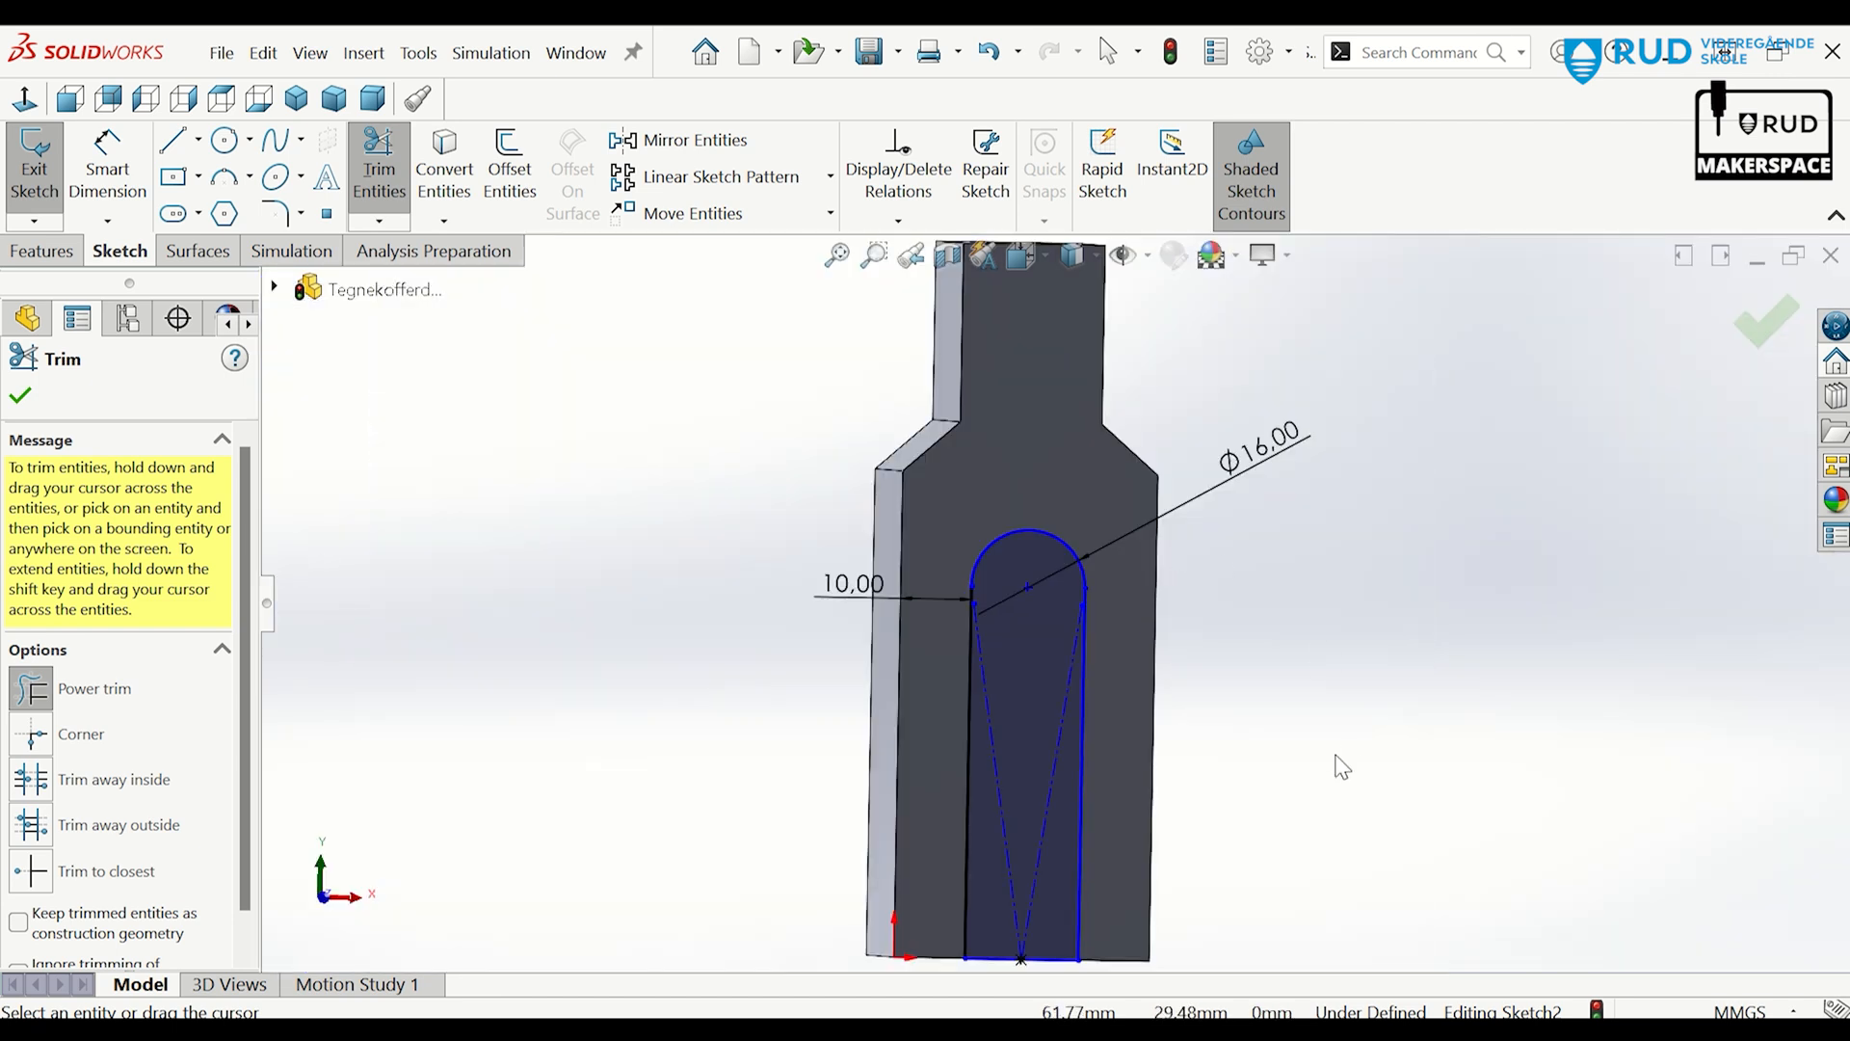
middle_click_drag(1343, 766, 1196, 689)
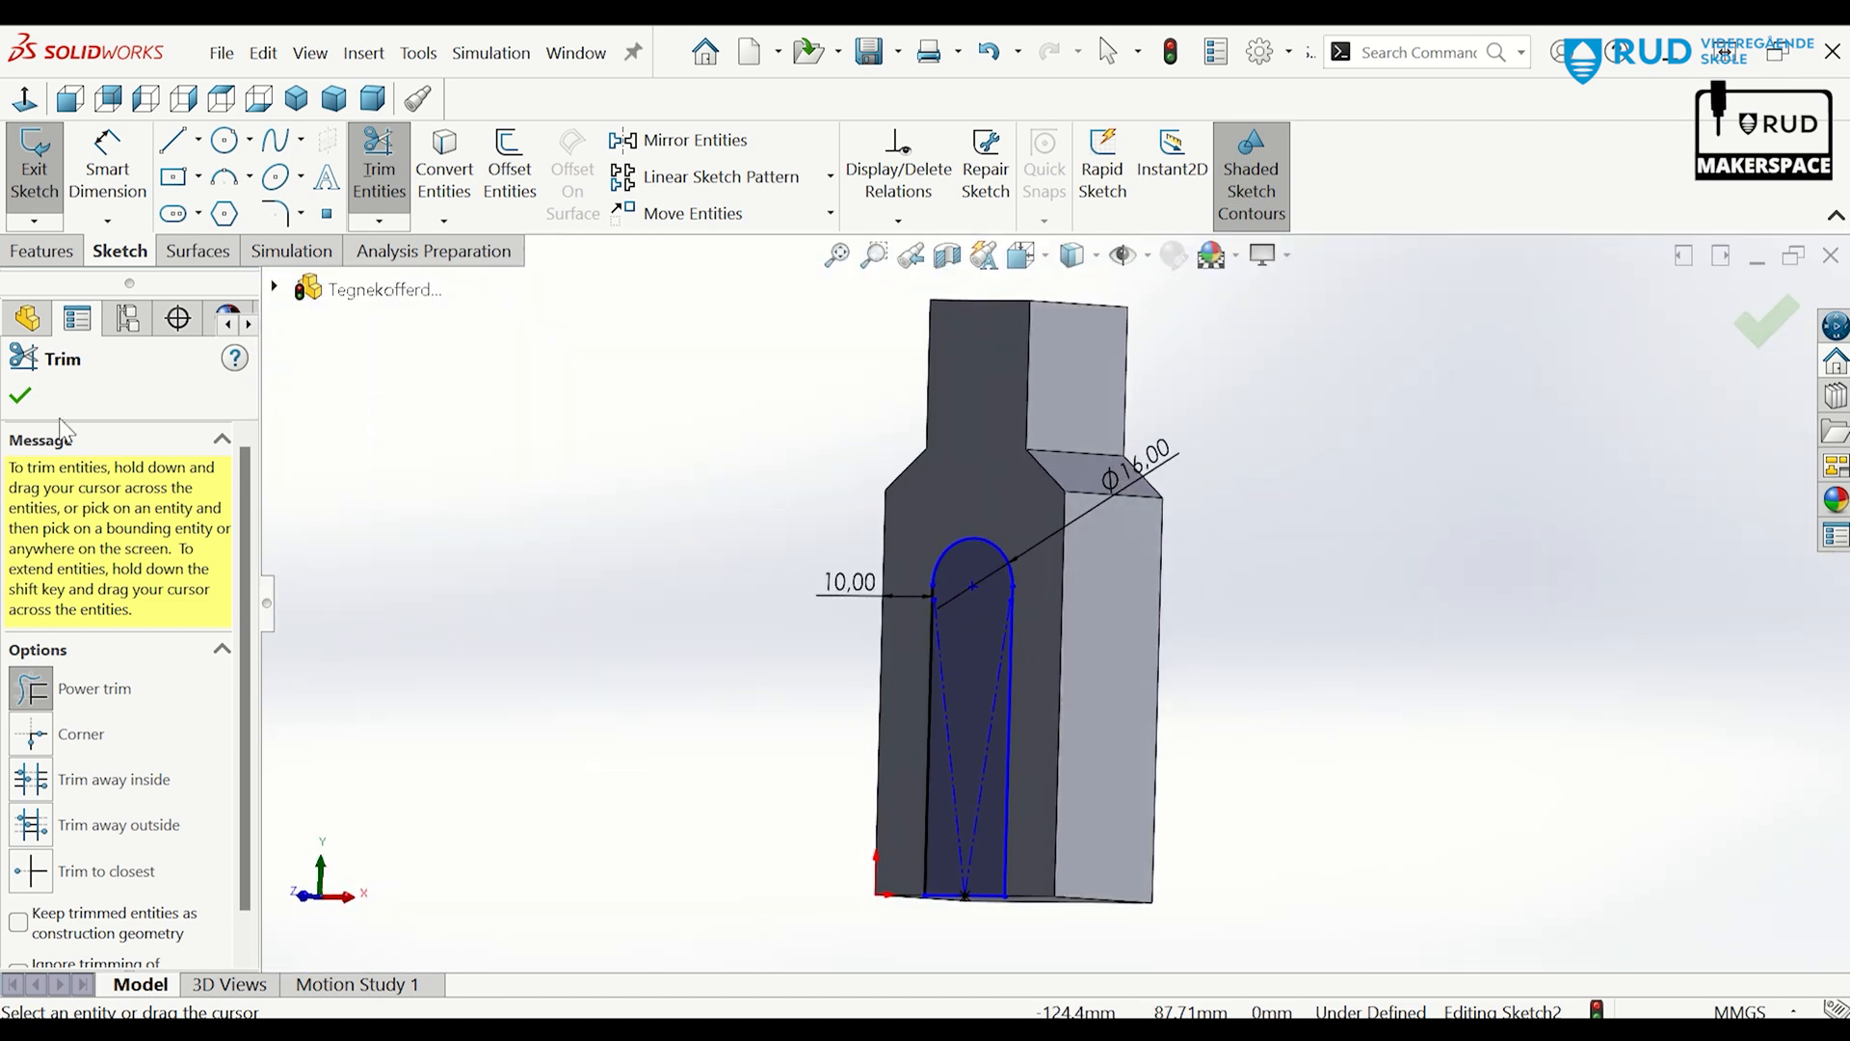
left_click(21, 395)
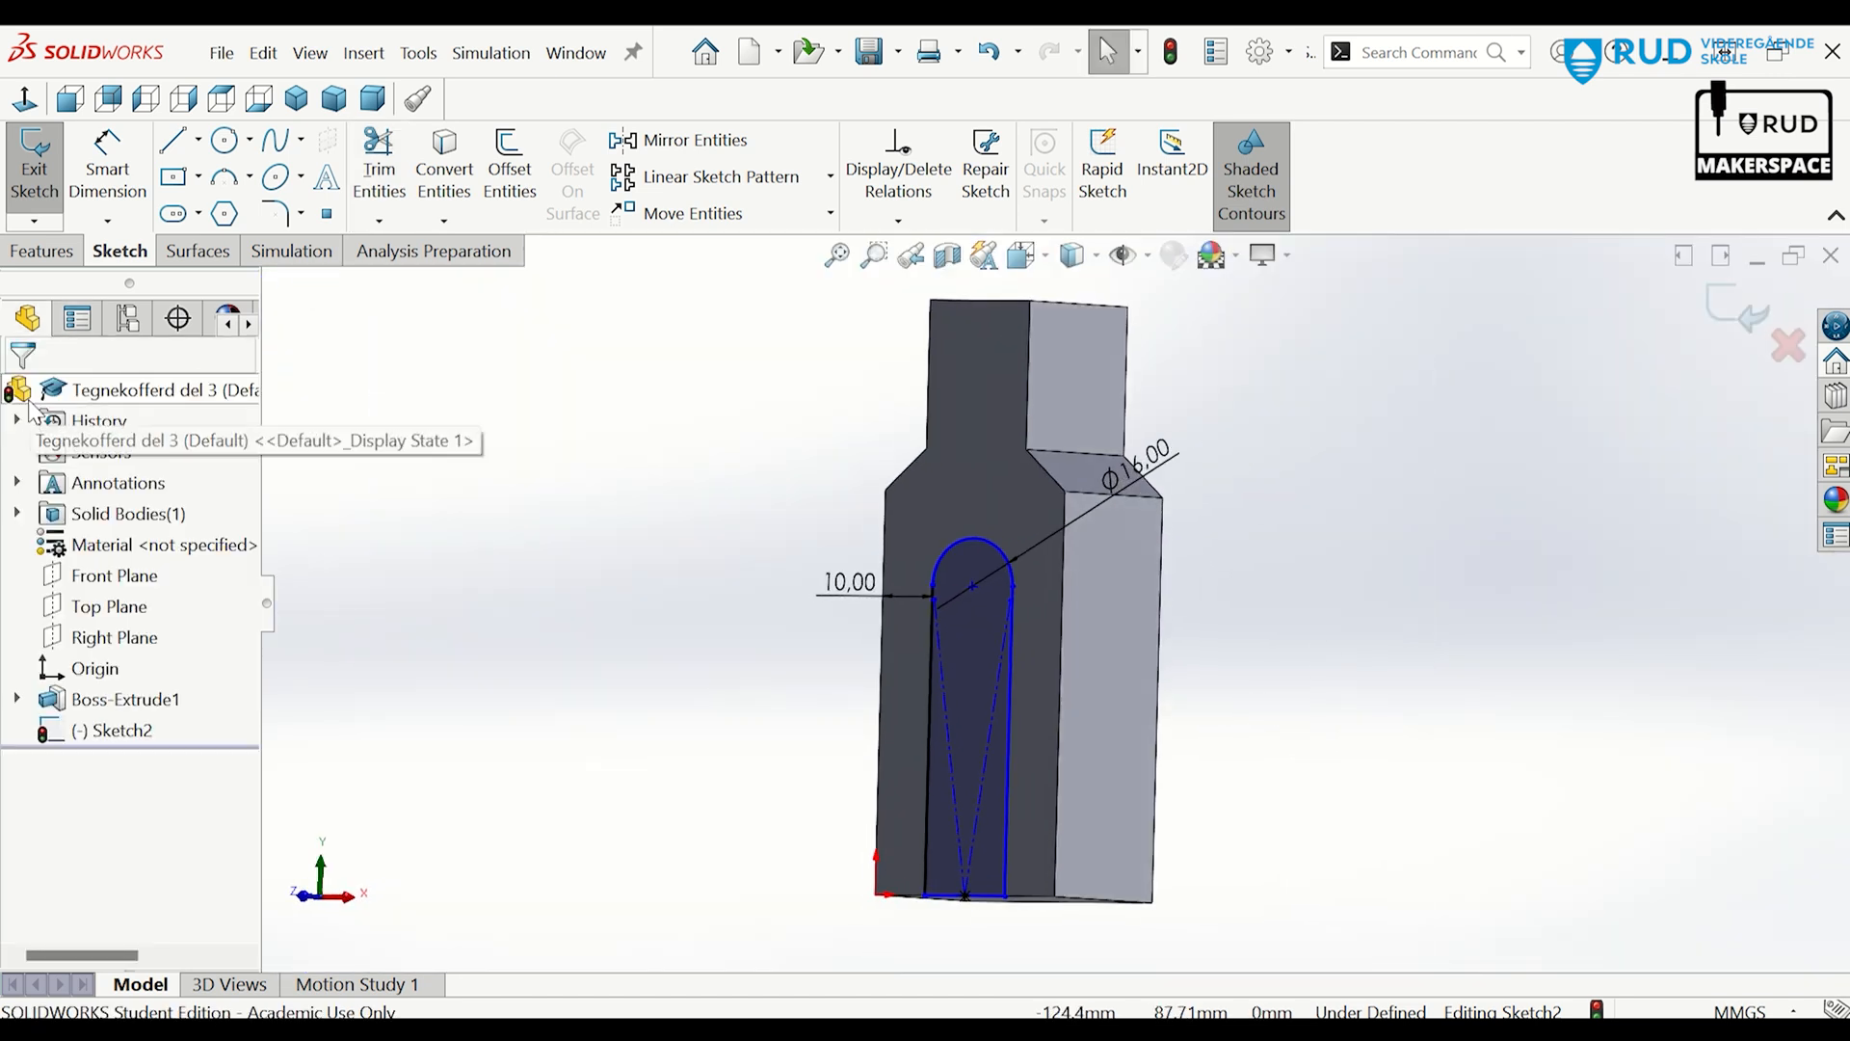
Cut the round-topped slot profile through the body with a blind Extruded Cut 77 mm deep.
left_click(47, 251)
left_click(409, 185)
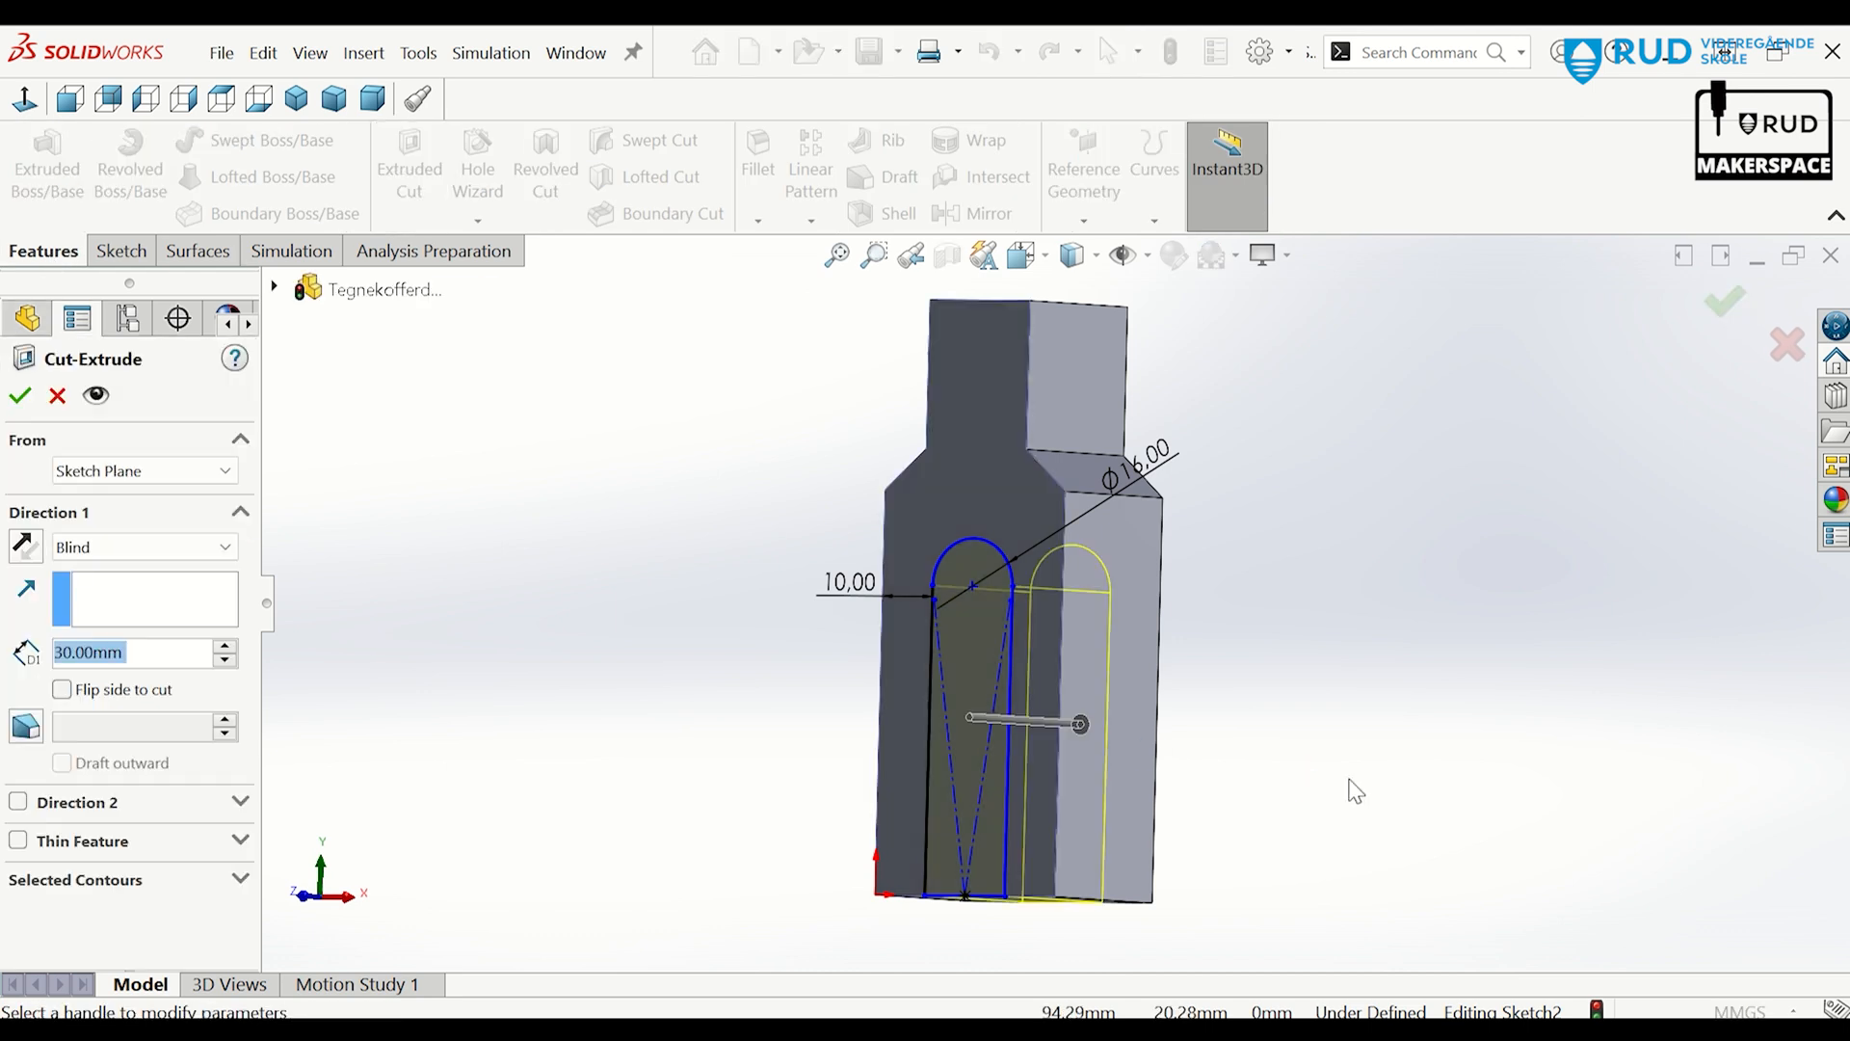
left_click_drag(1092, 728, 1226, 740)
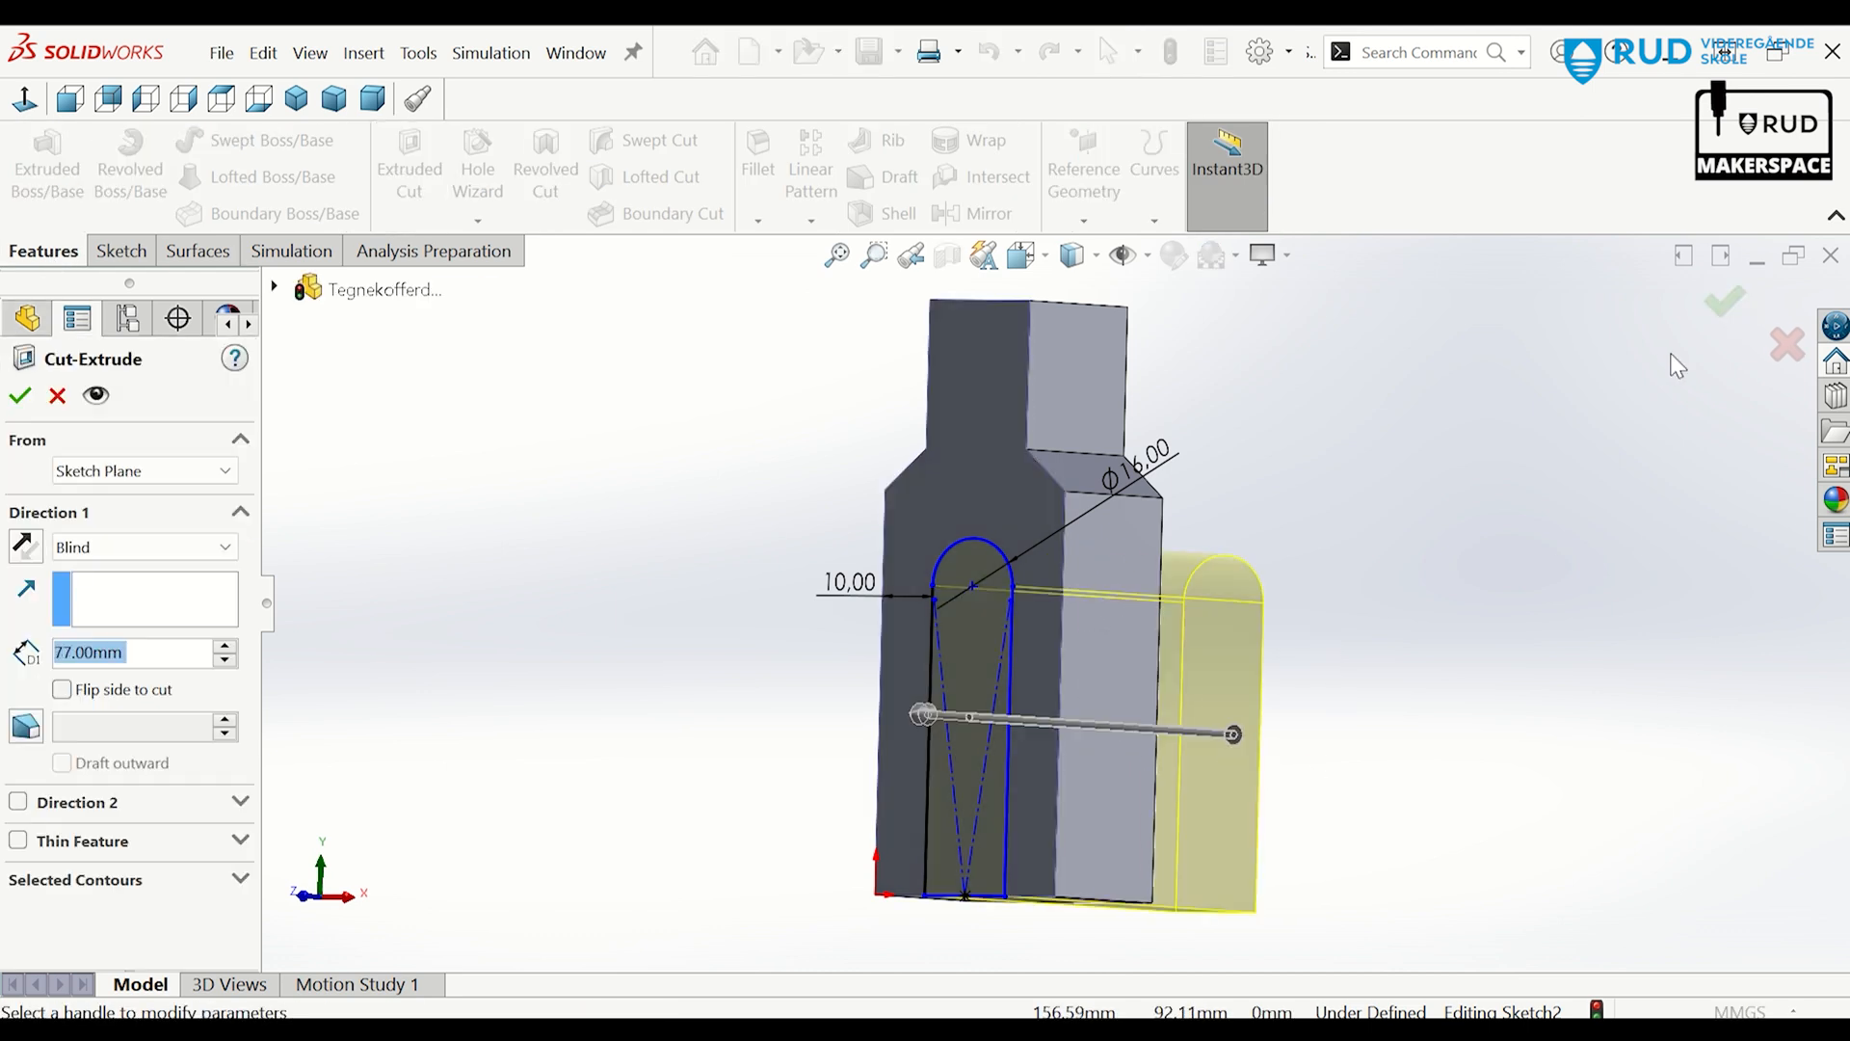
left_click(1718, 316)
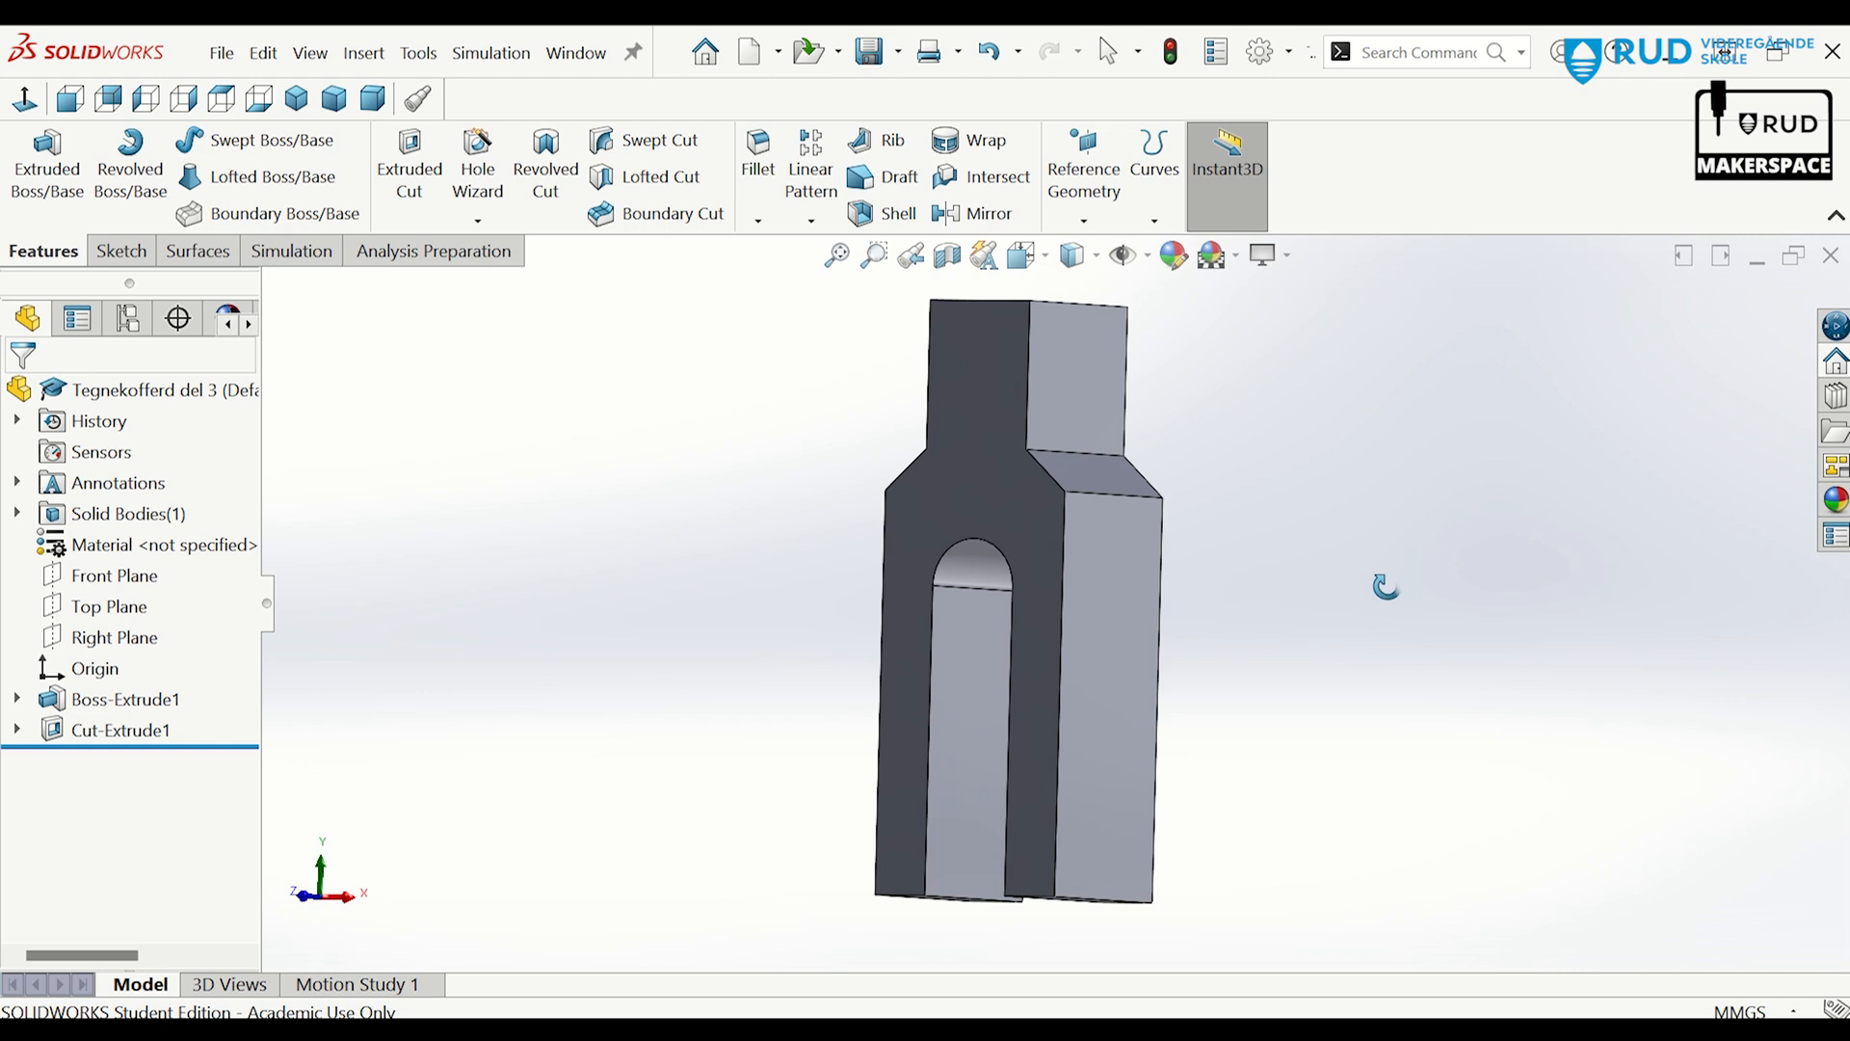
middle_click_drag(1388, 582, 1557, 566)
mouse_move(1376, 488)
middle_mouse_down()
mouse_move(1355, 582)
mouse_move(1471, 562)
mouse_move(1368, 499)
middle_mouse_up()
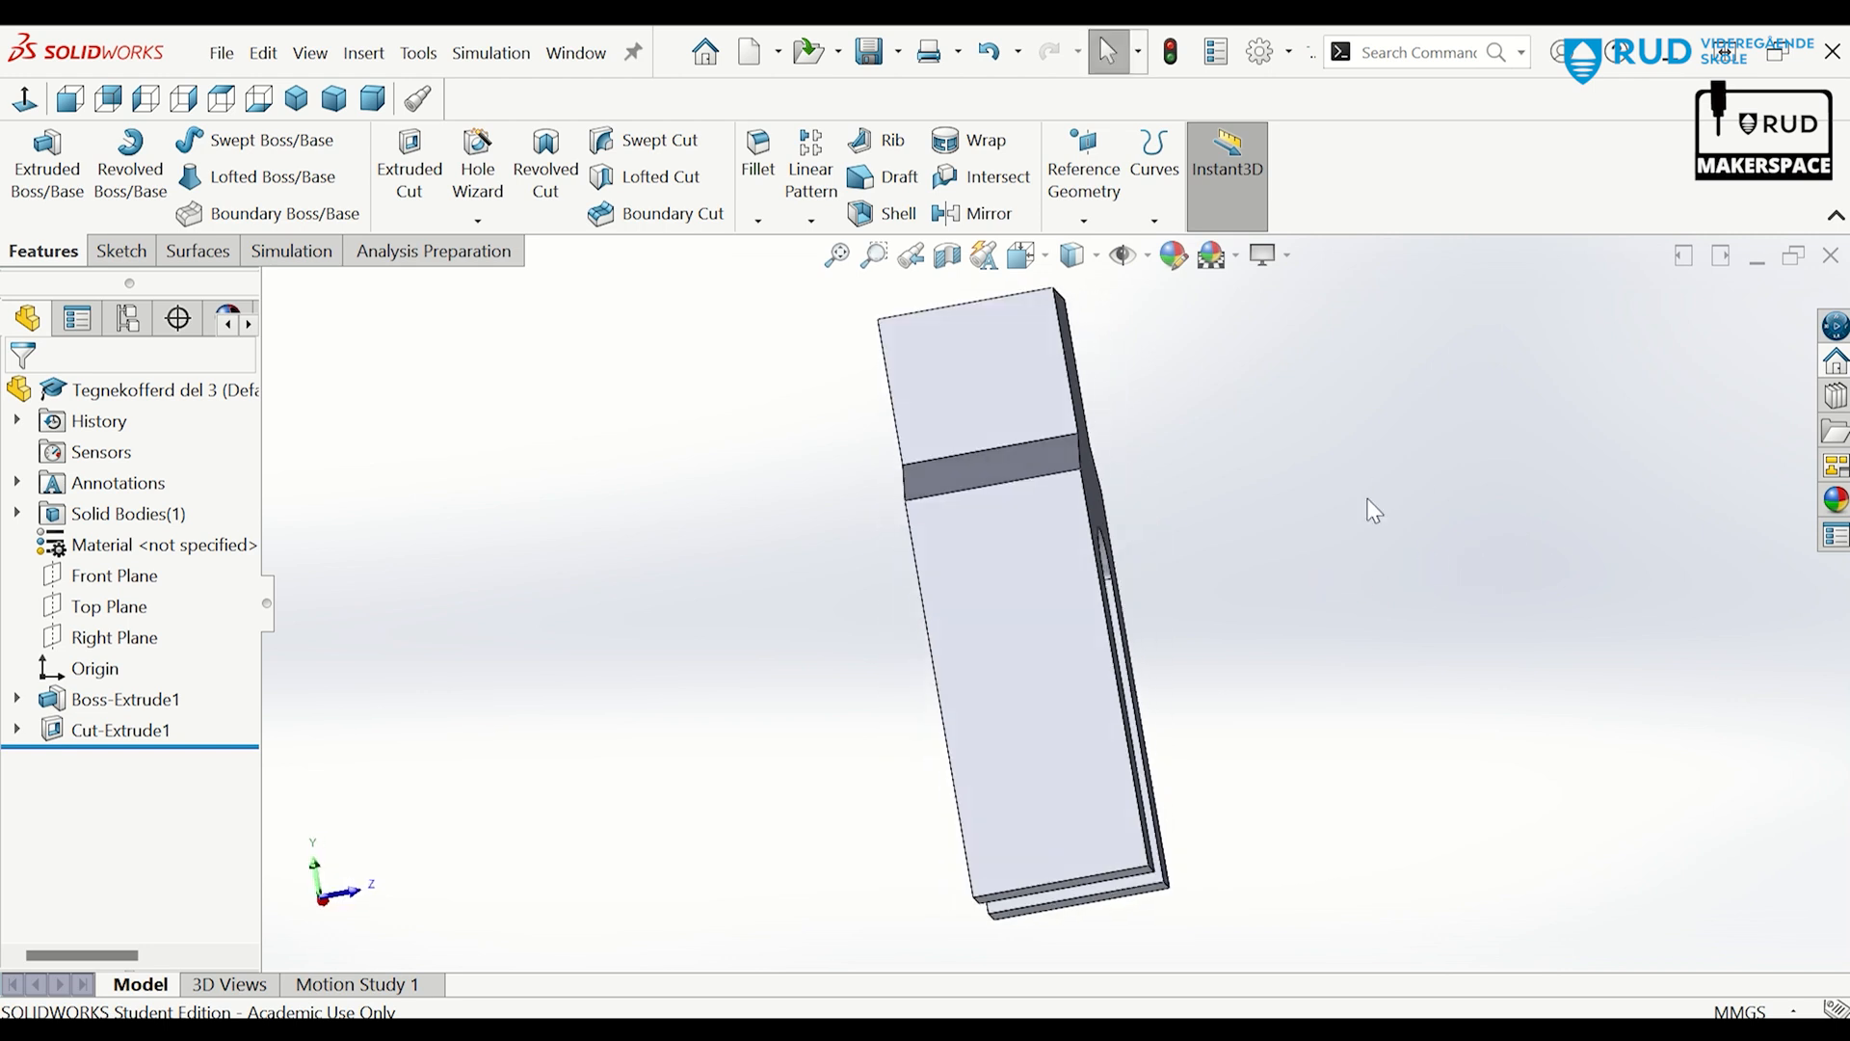
Sketch a closed right triangle about 16.75 mm wide and 18.14 mm high in the top right corner of the neck's side face.
left_click(975, 412)
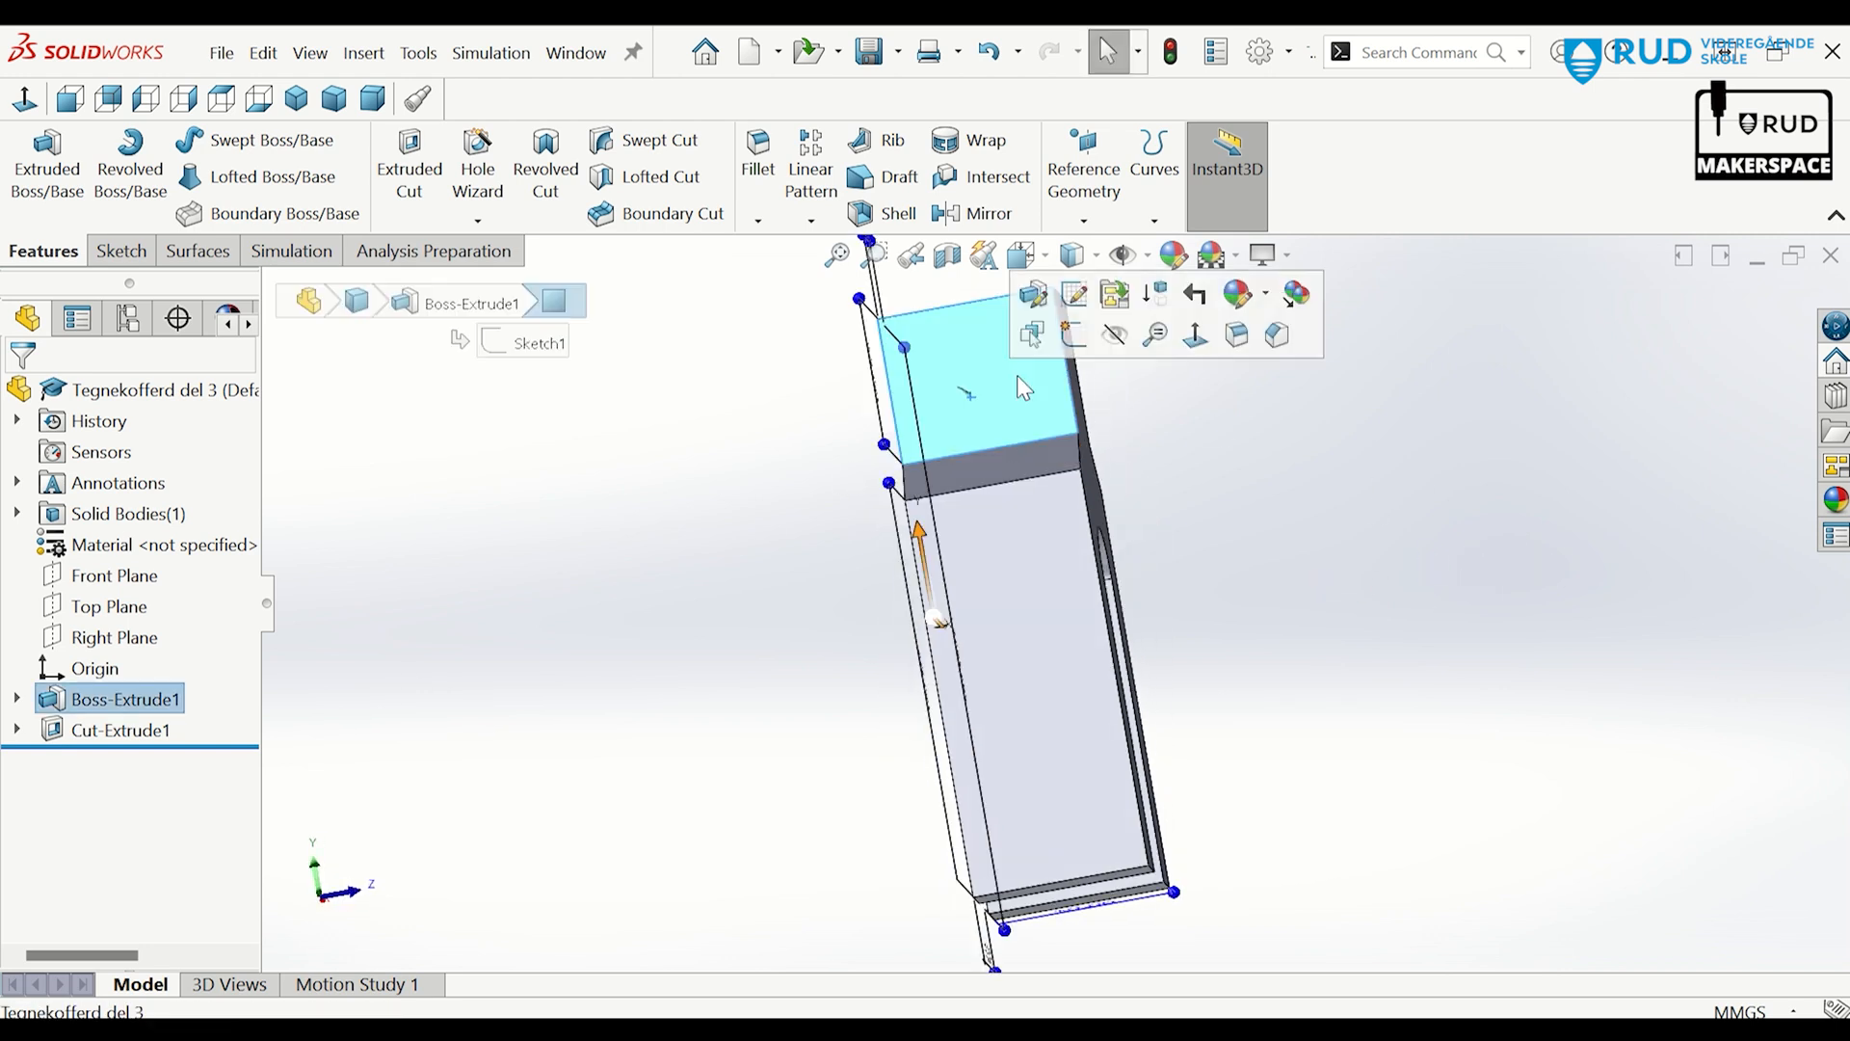
left_click(1073, 337)
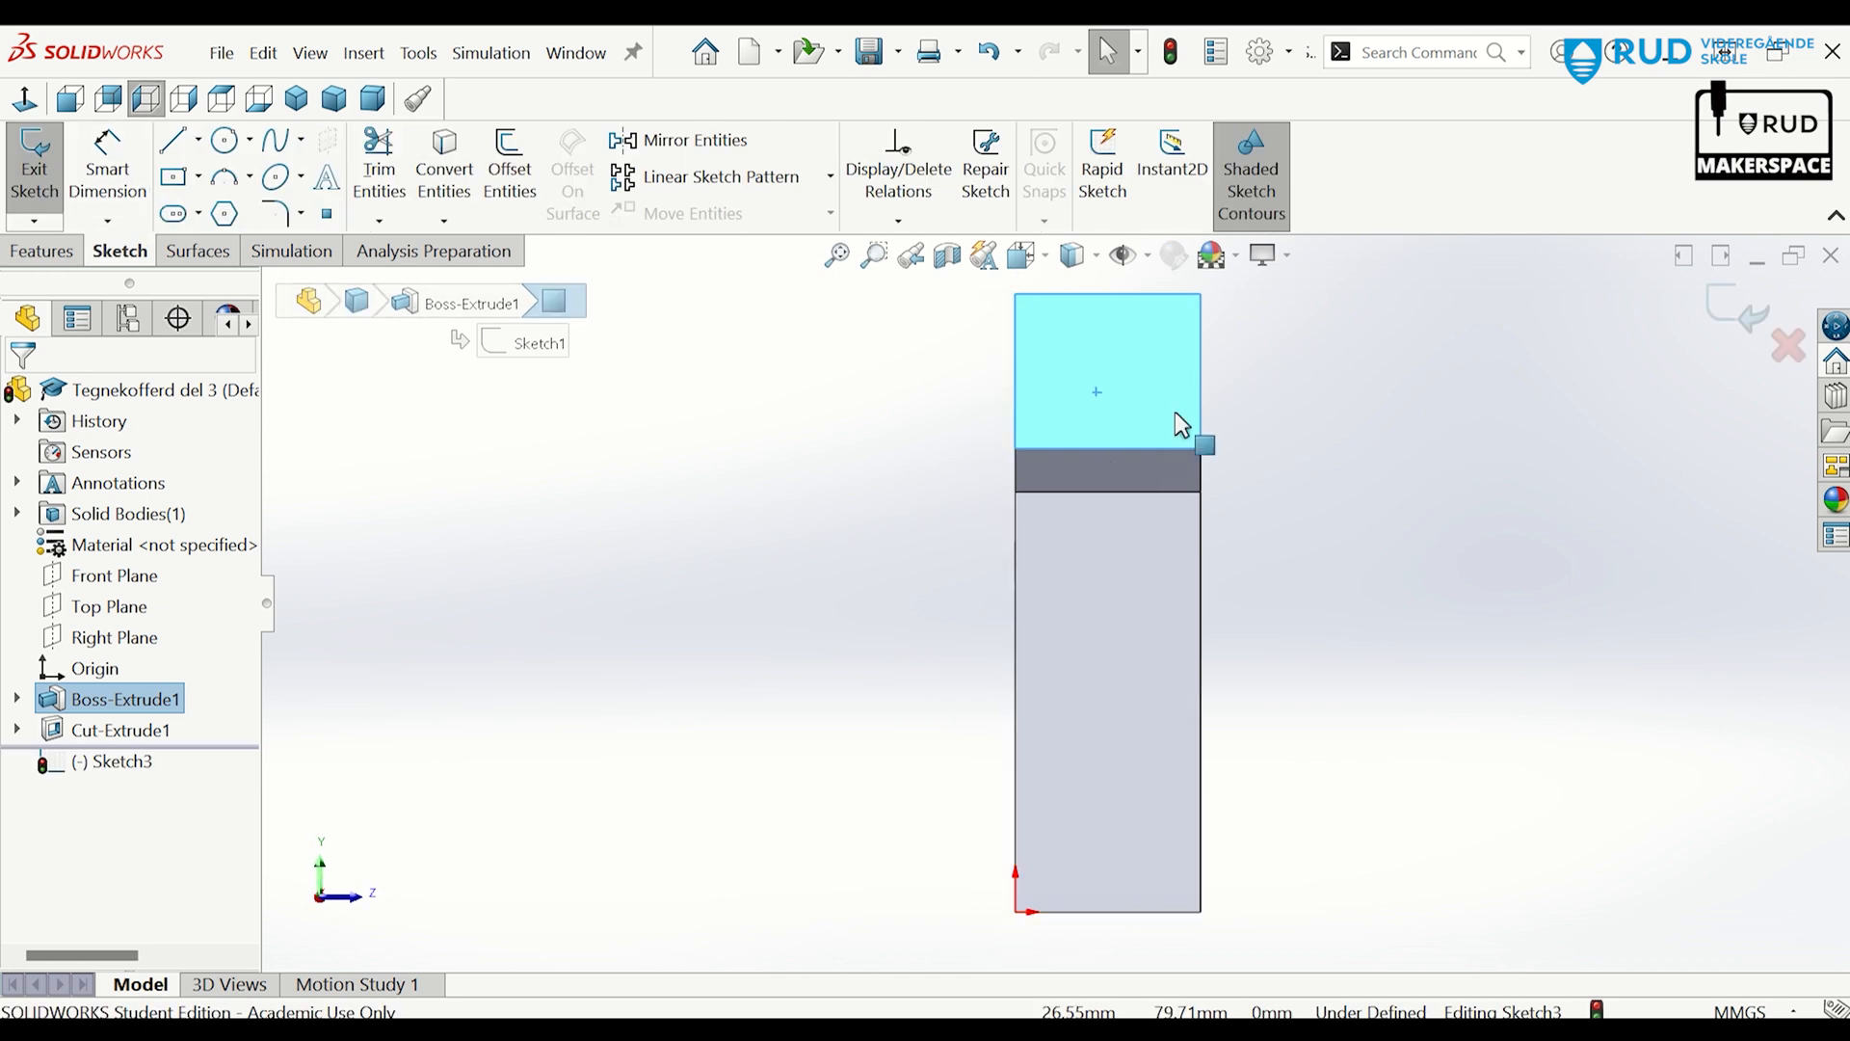
scroll(1173, 415, "down", 2)
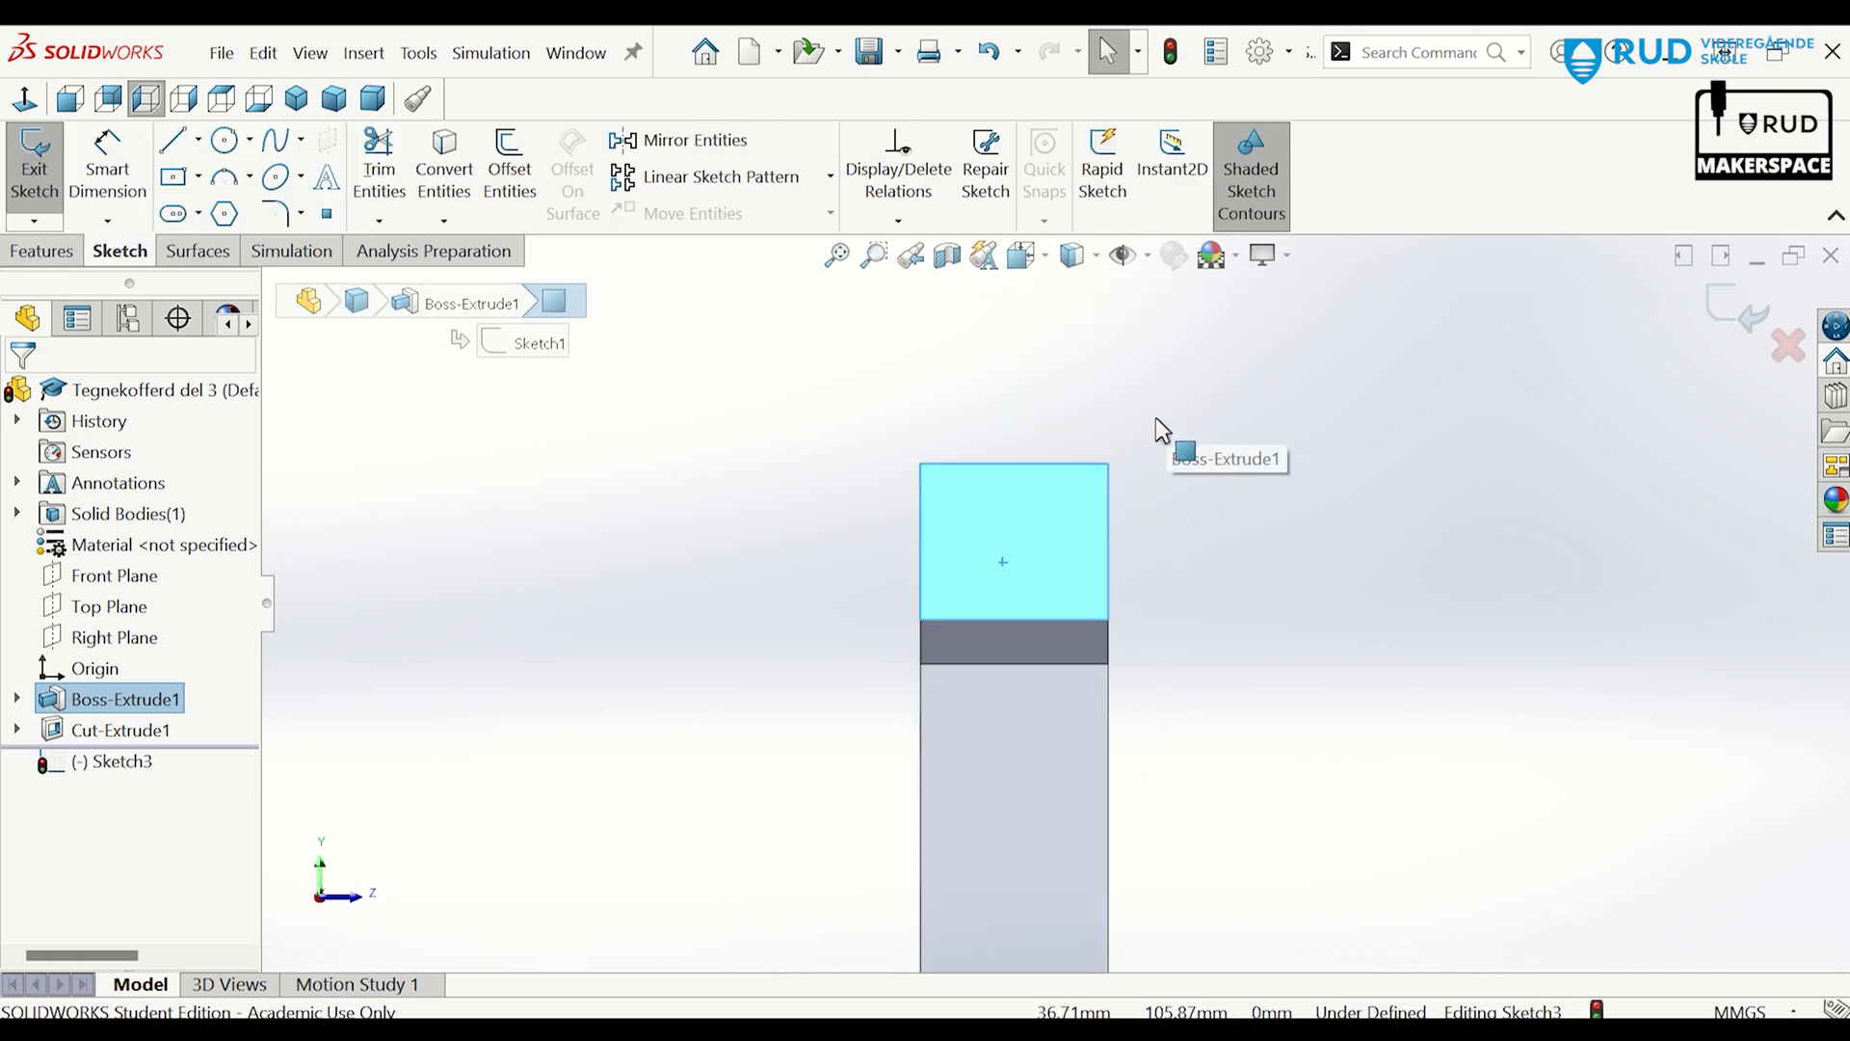
left_click(174, 141)
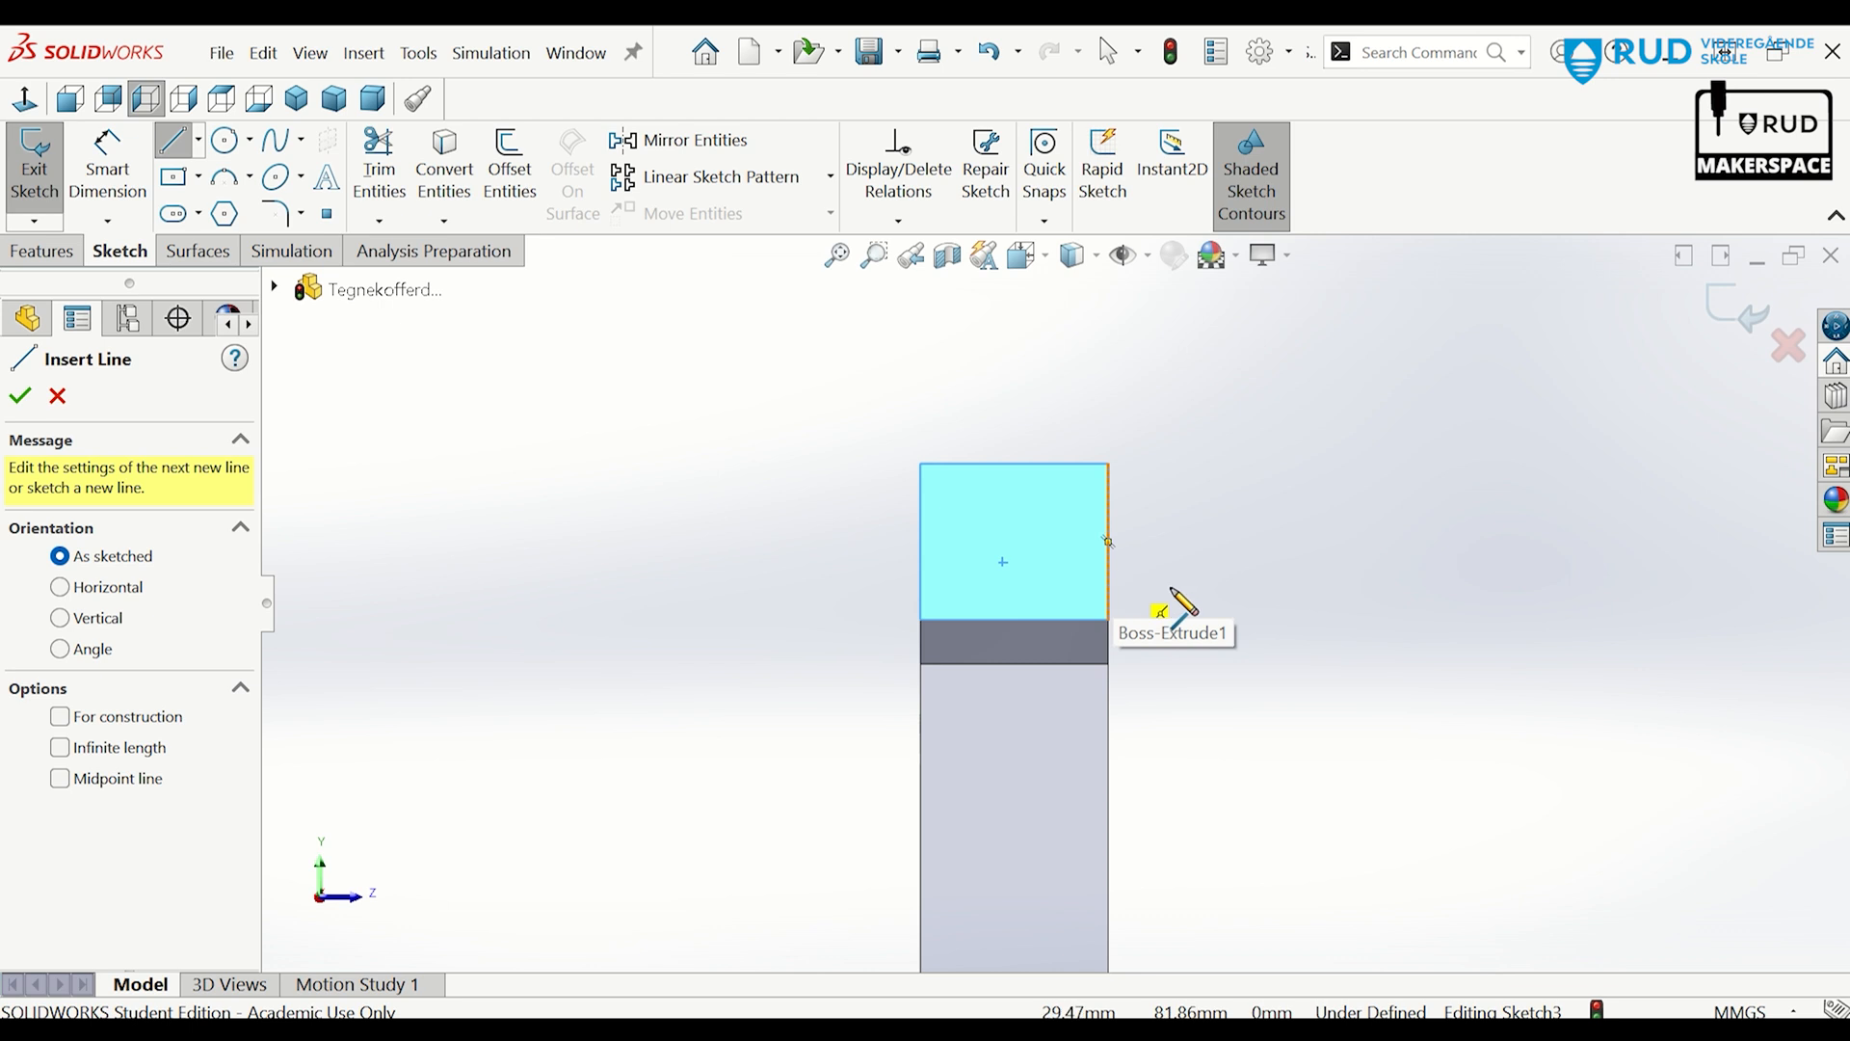
left_click(1107, 576)
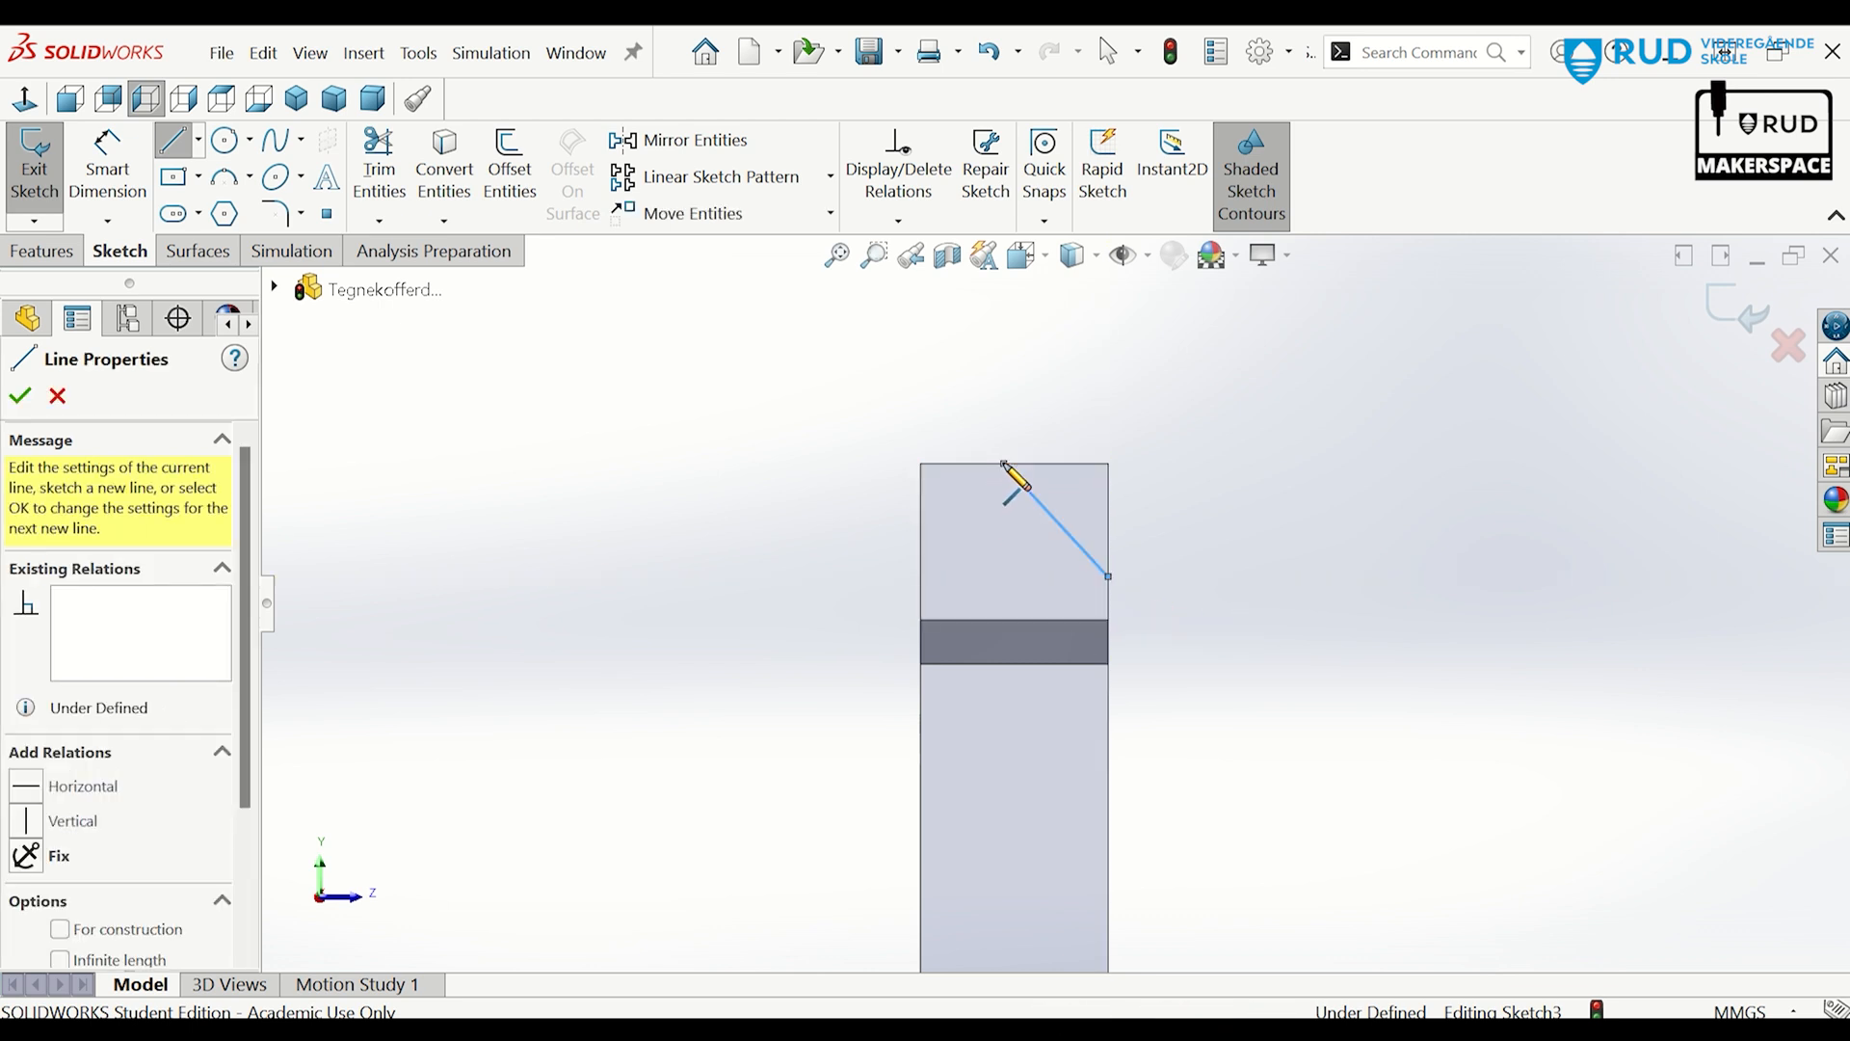
left_click(1005, 463)
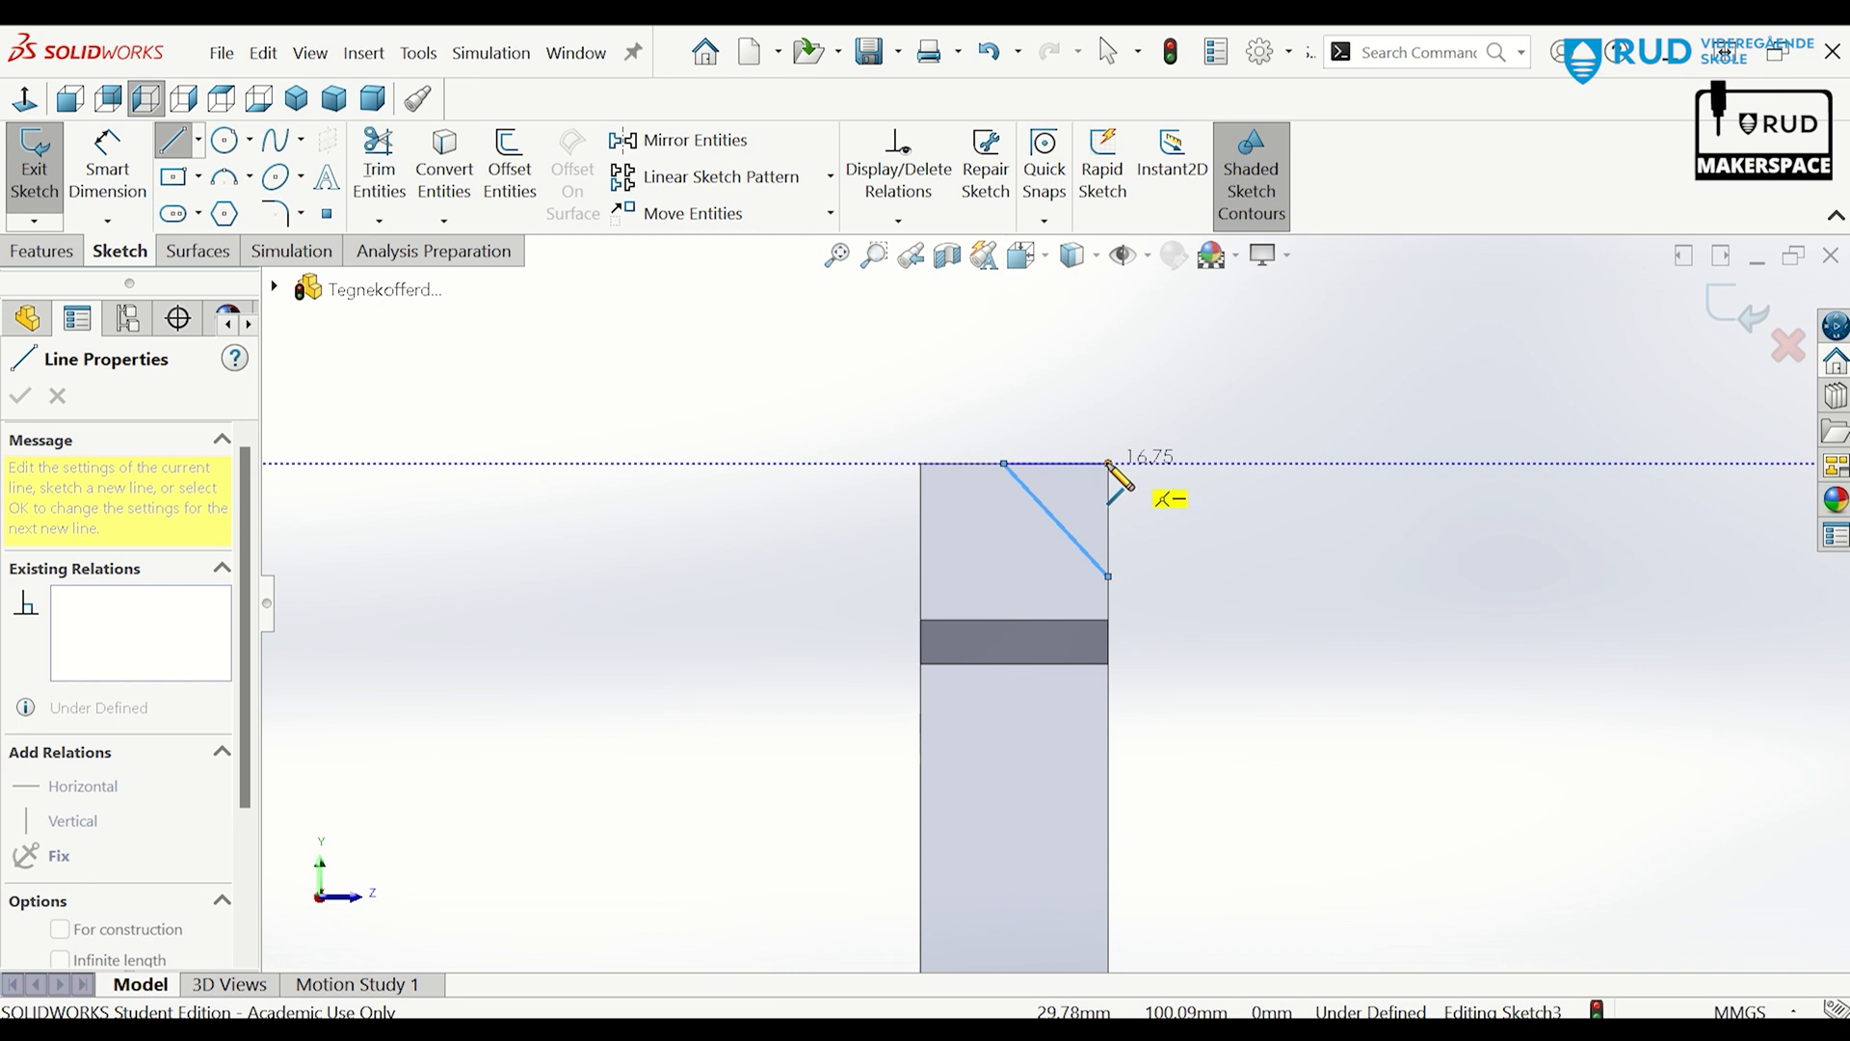
left_click(1109, 464)
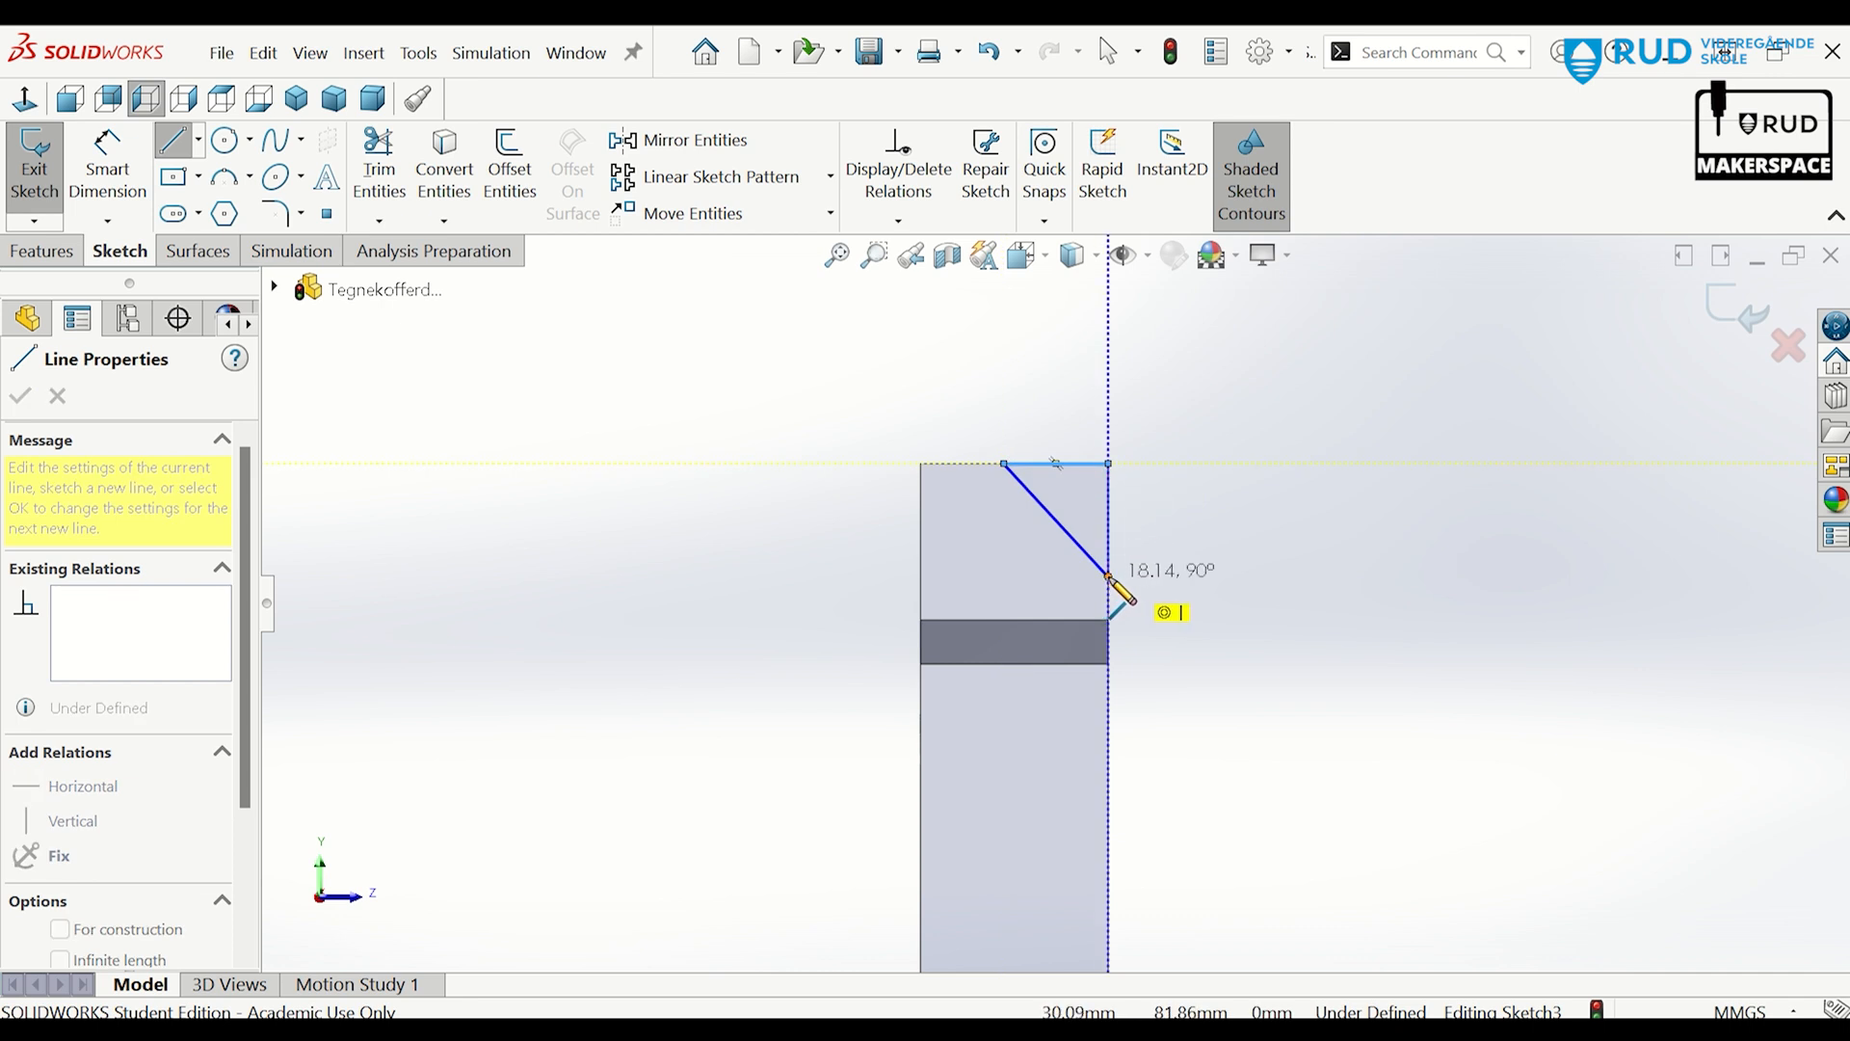
left_click(1108, 577)
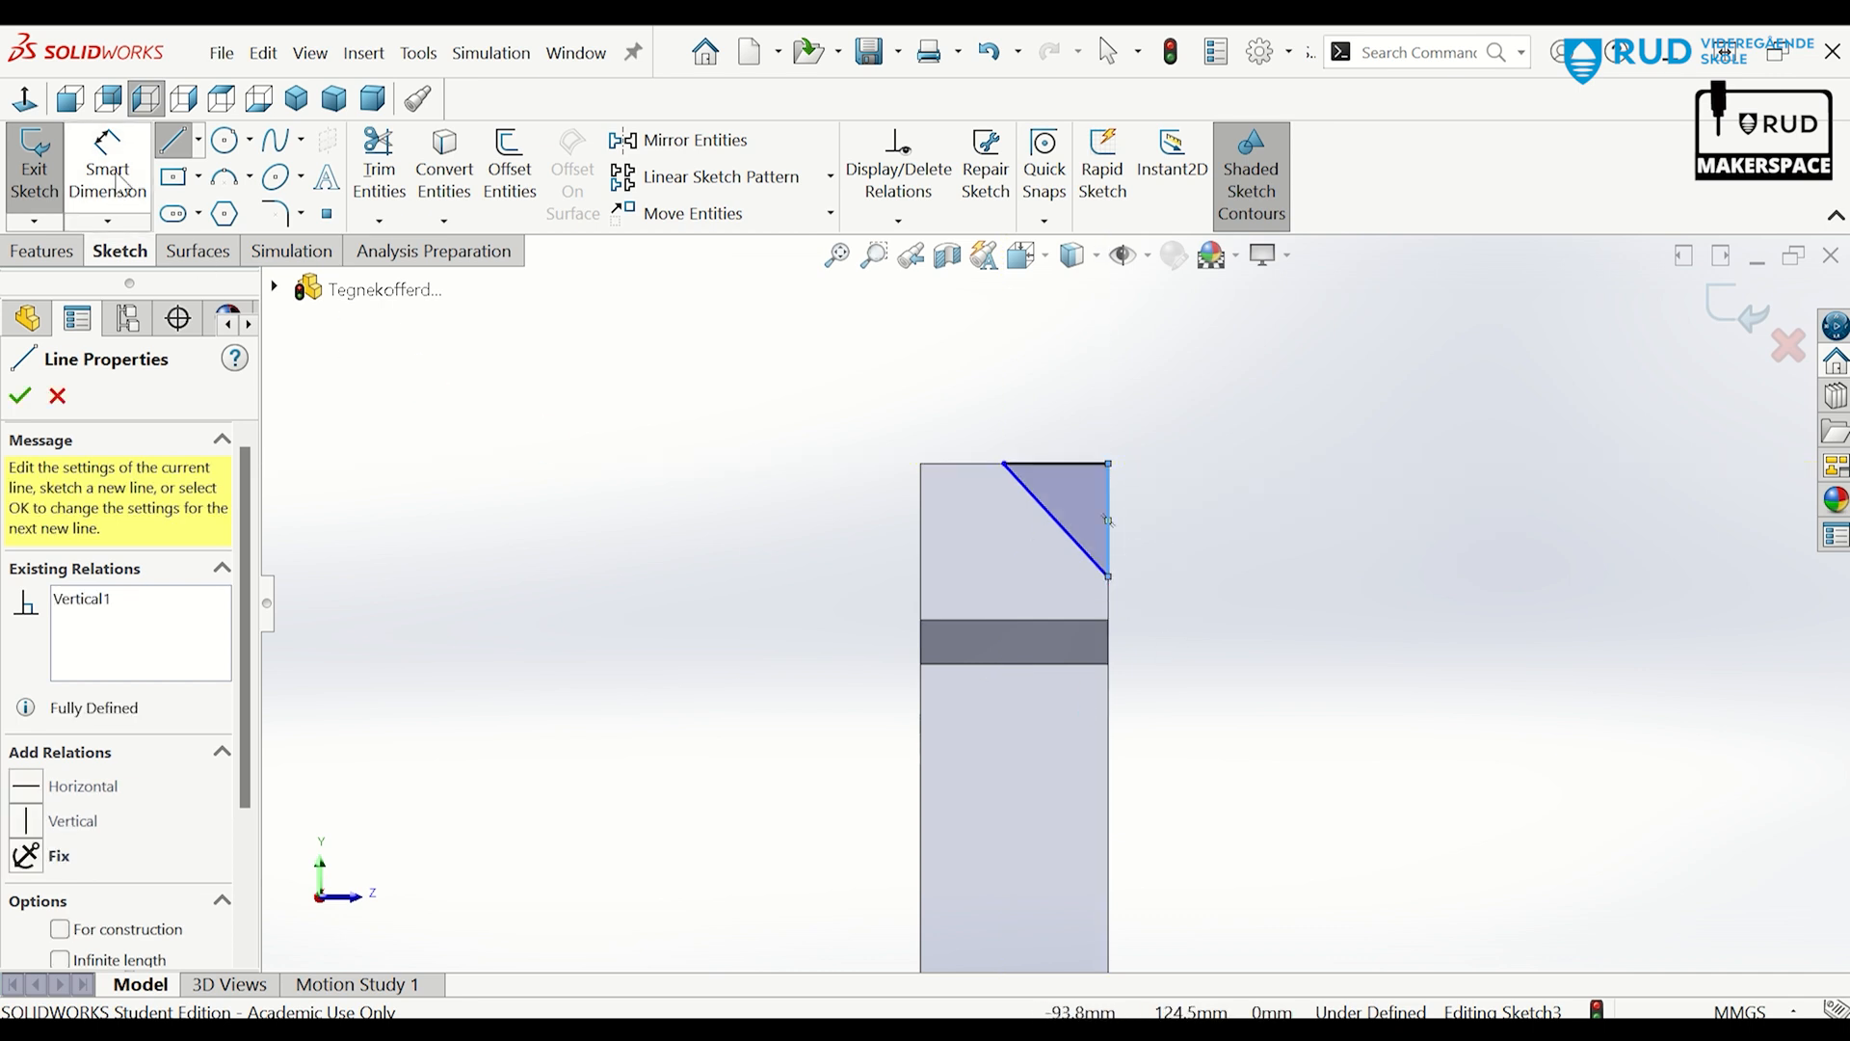
Dimension the distance from the side face's left edge to the triangle's upper left point as 12 mm.
left_click(107, 172)
scroll(1061, 446, "down", 3)
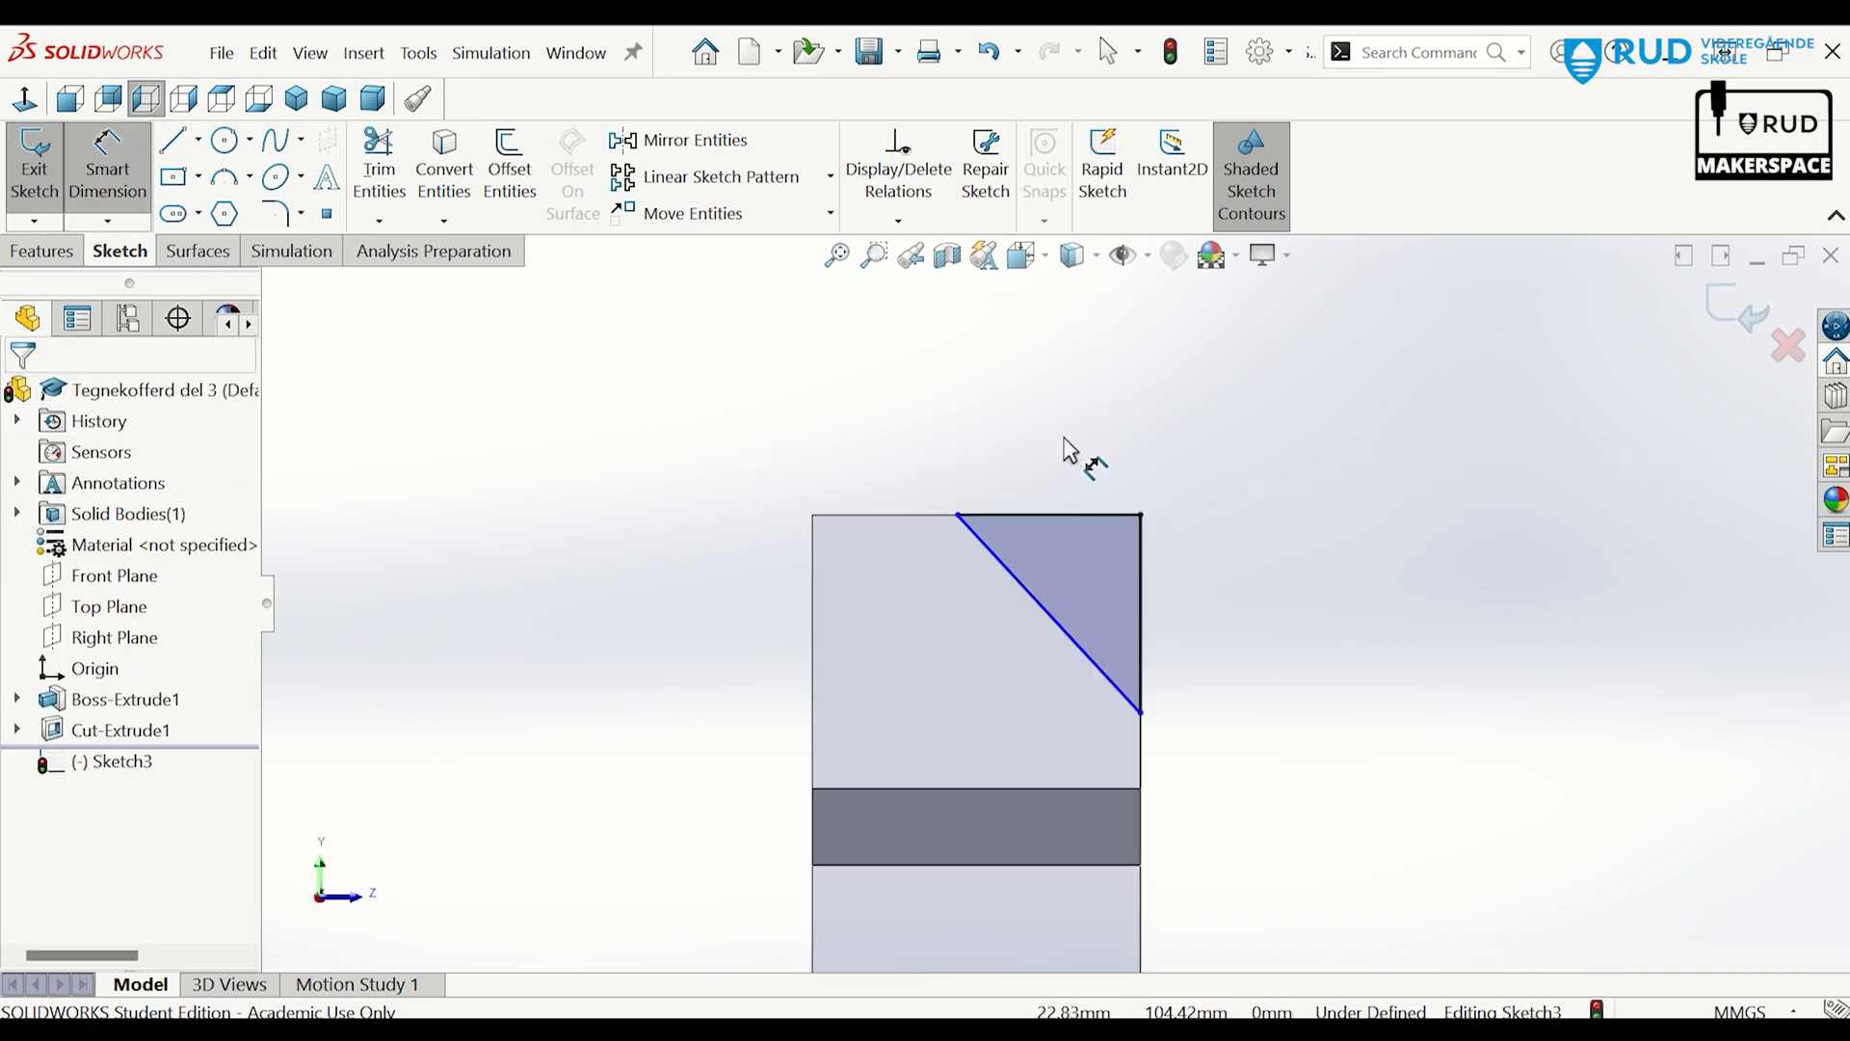
left_click(959, 518)
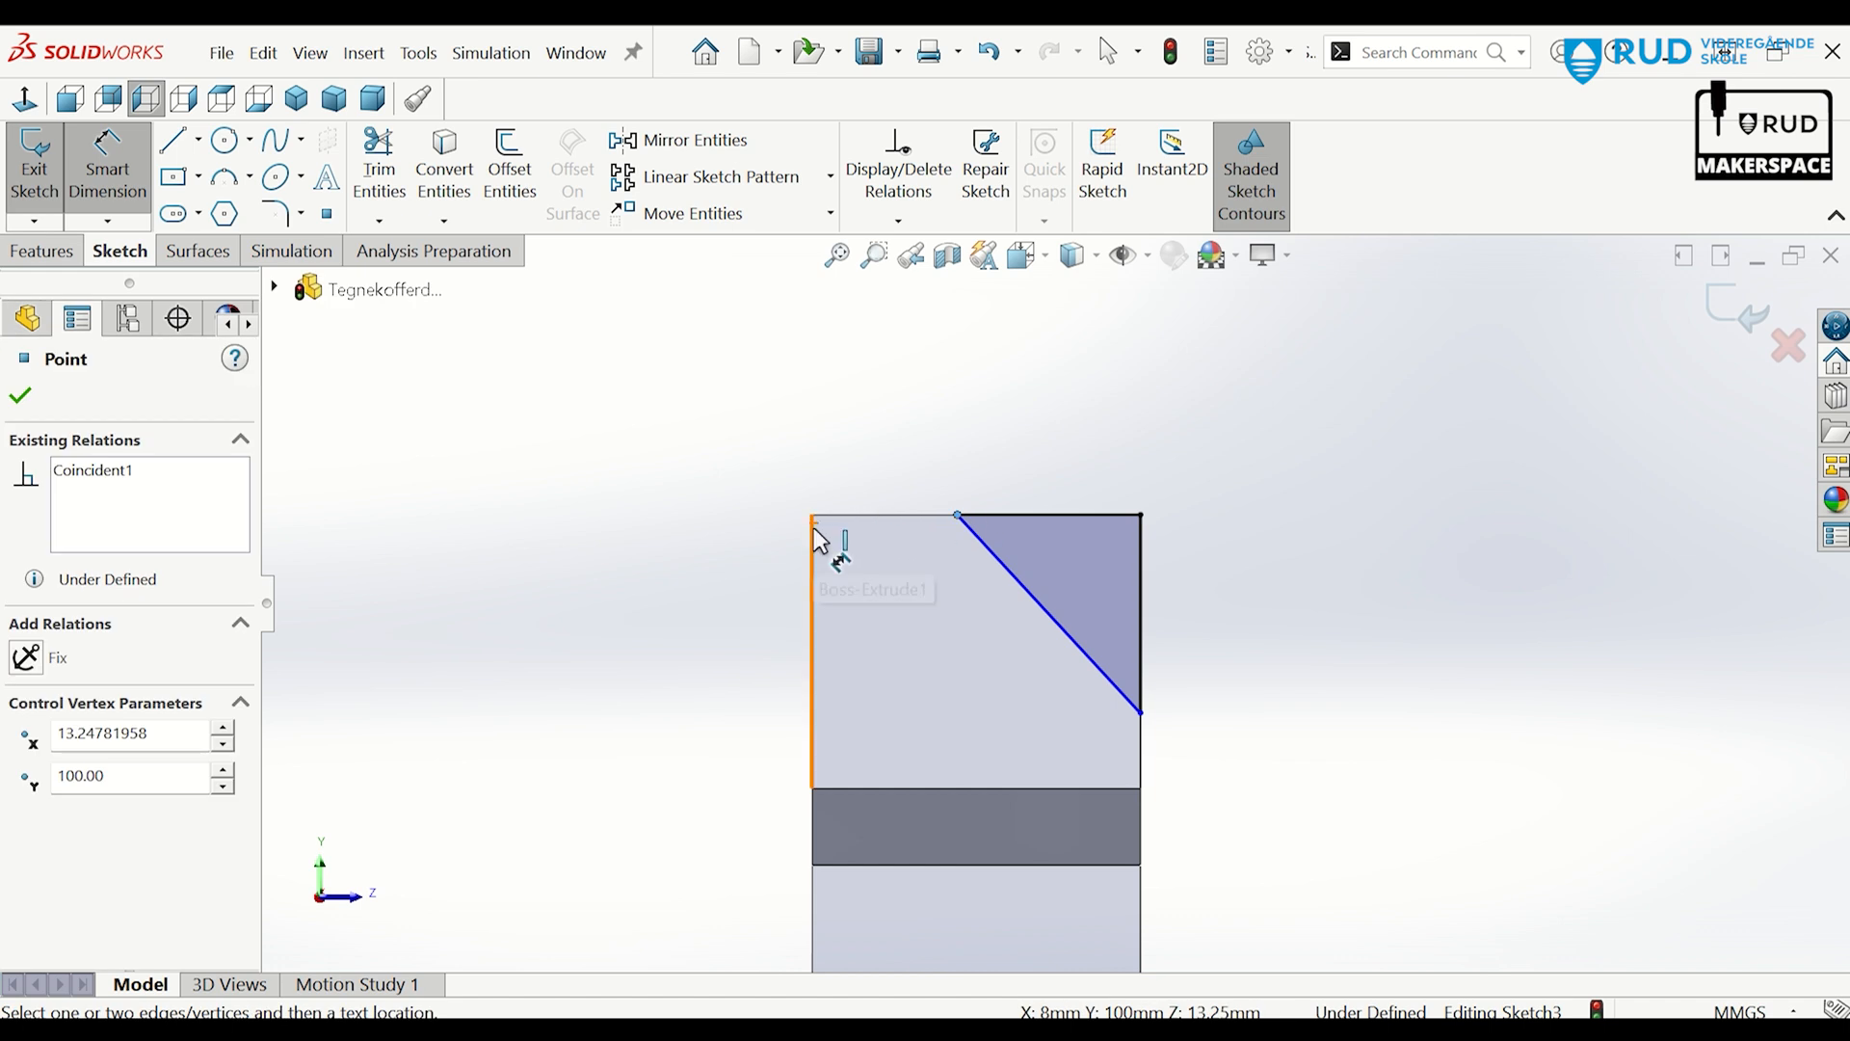
left_click(816, 540)
left_click(868, 461)
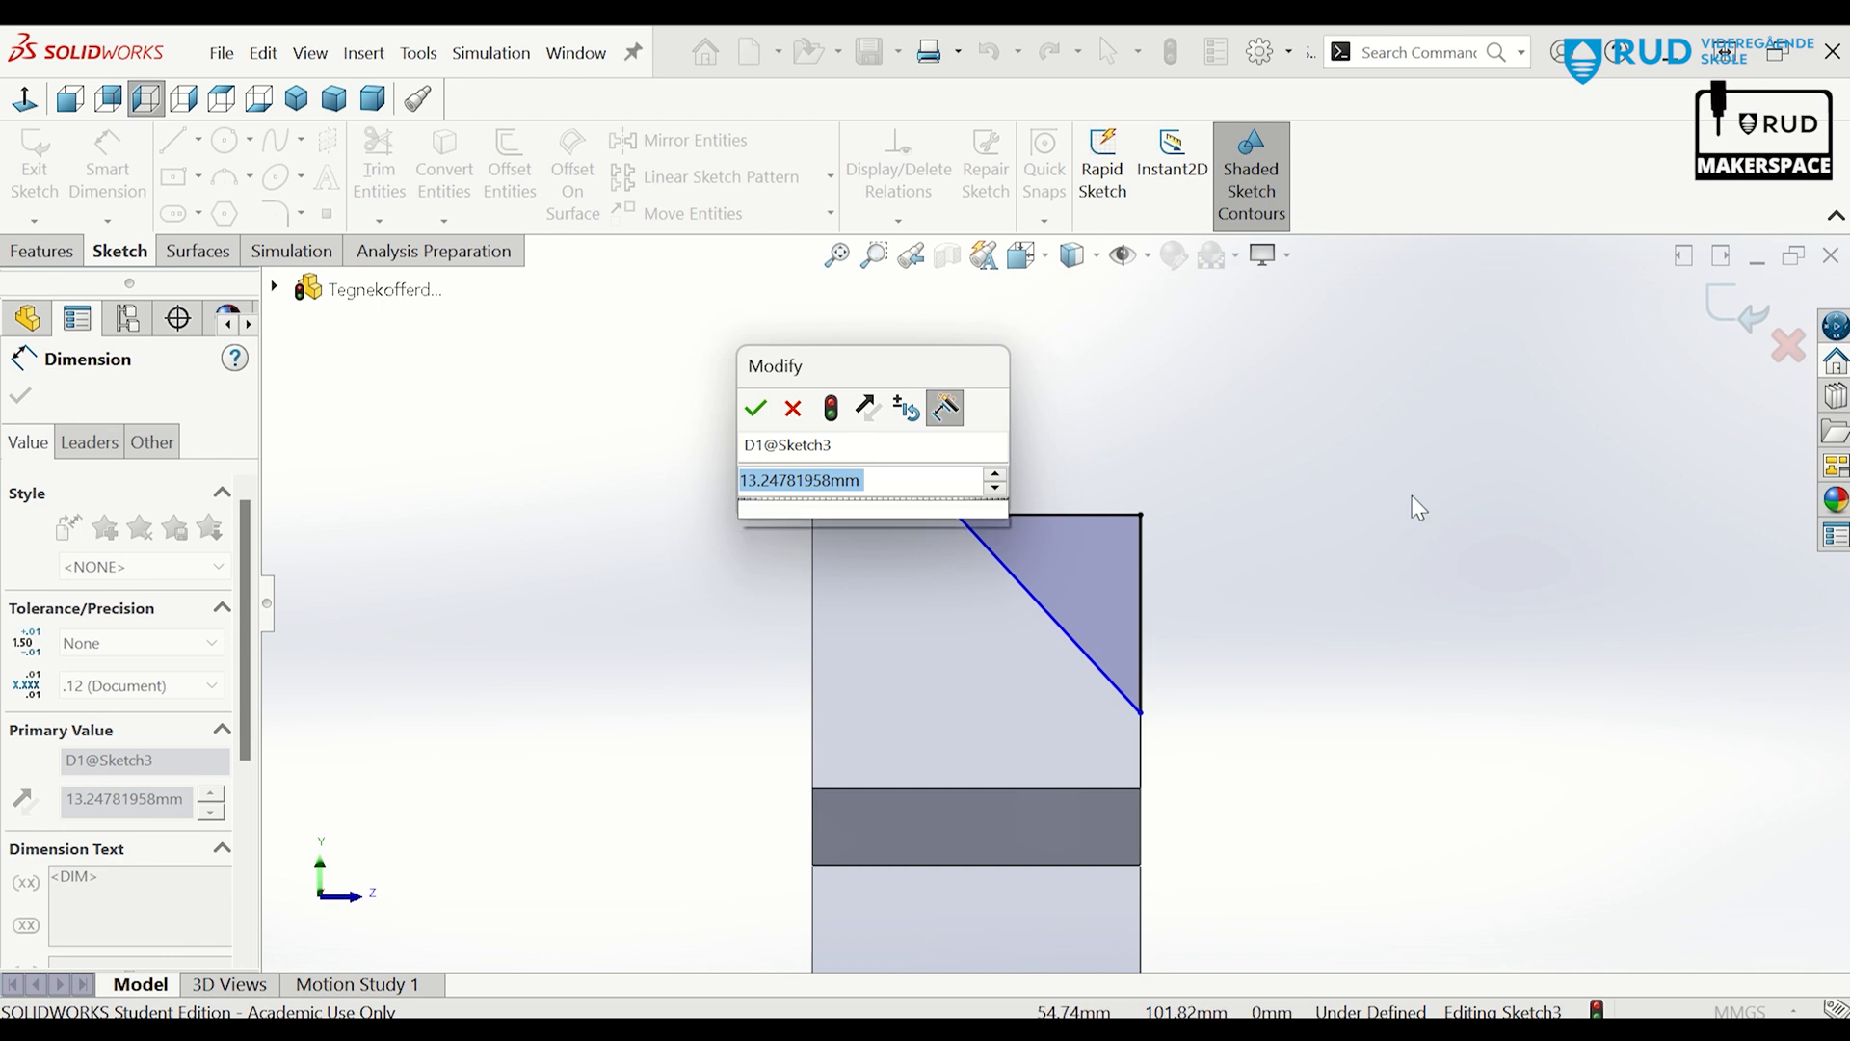
type("12")
key("Return")
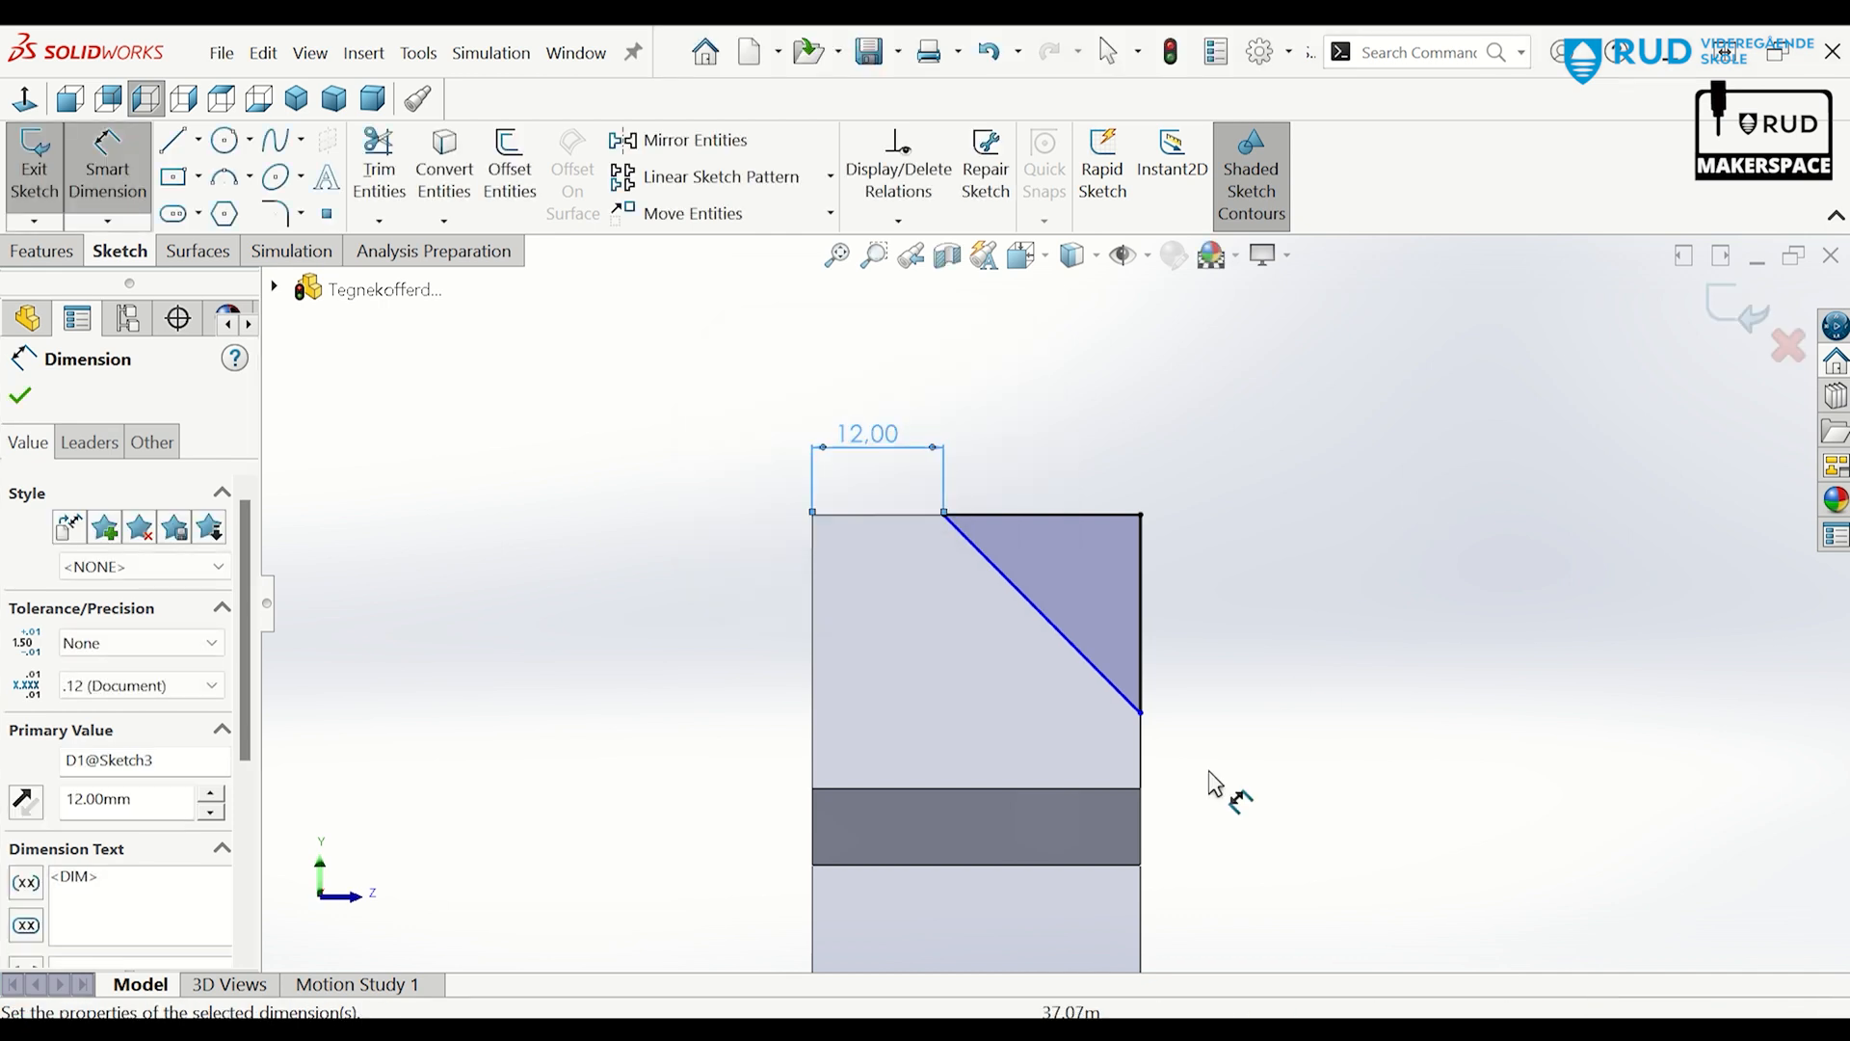
Dimension the vertical distance from the lower right corner of the neck's side face to the triangle's lowest point as 8 mm.
left_click(1141, 789)
left_click(1141, 714)
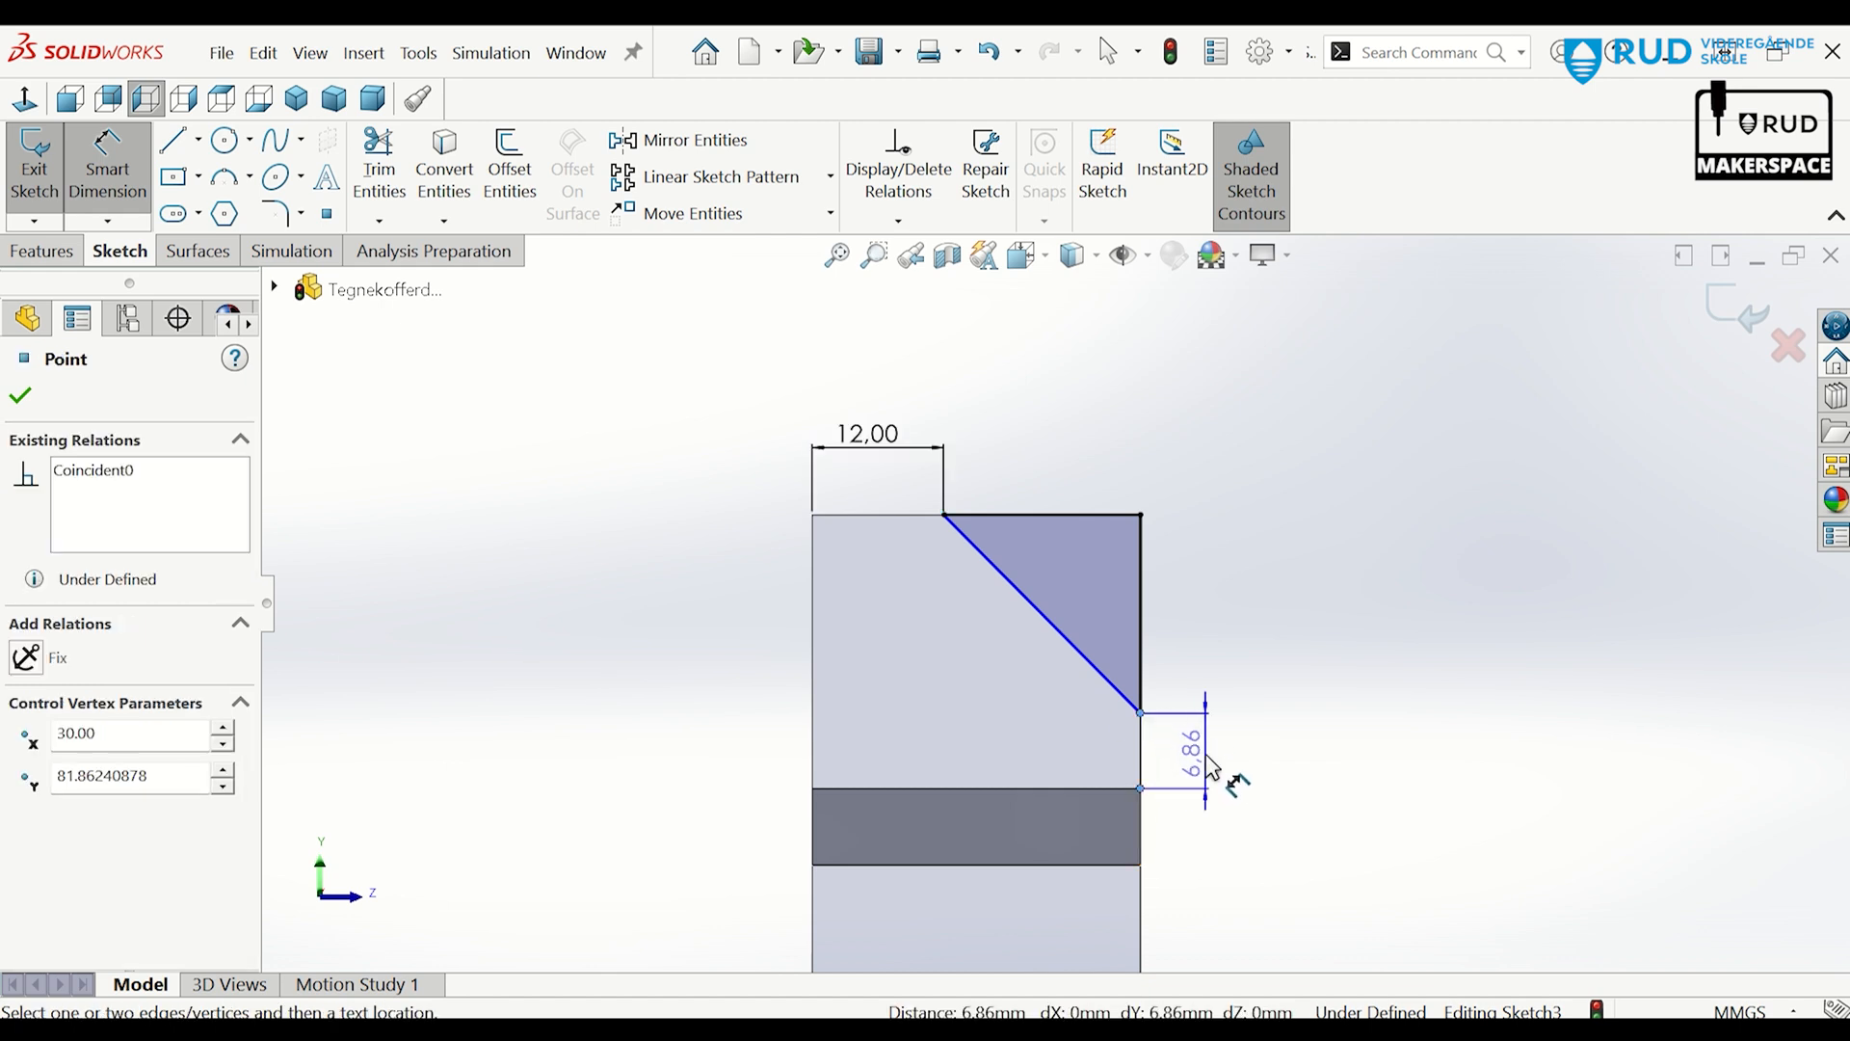
left_click(1208, 754)
type("8")
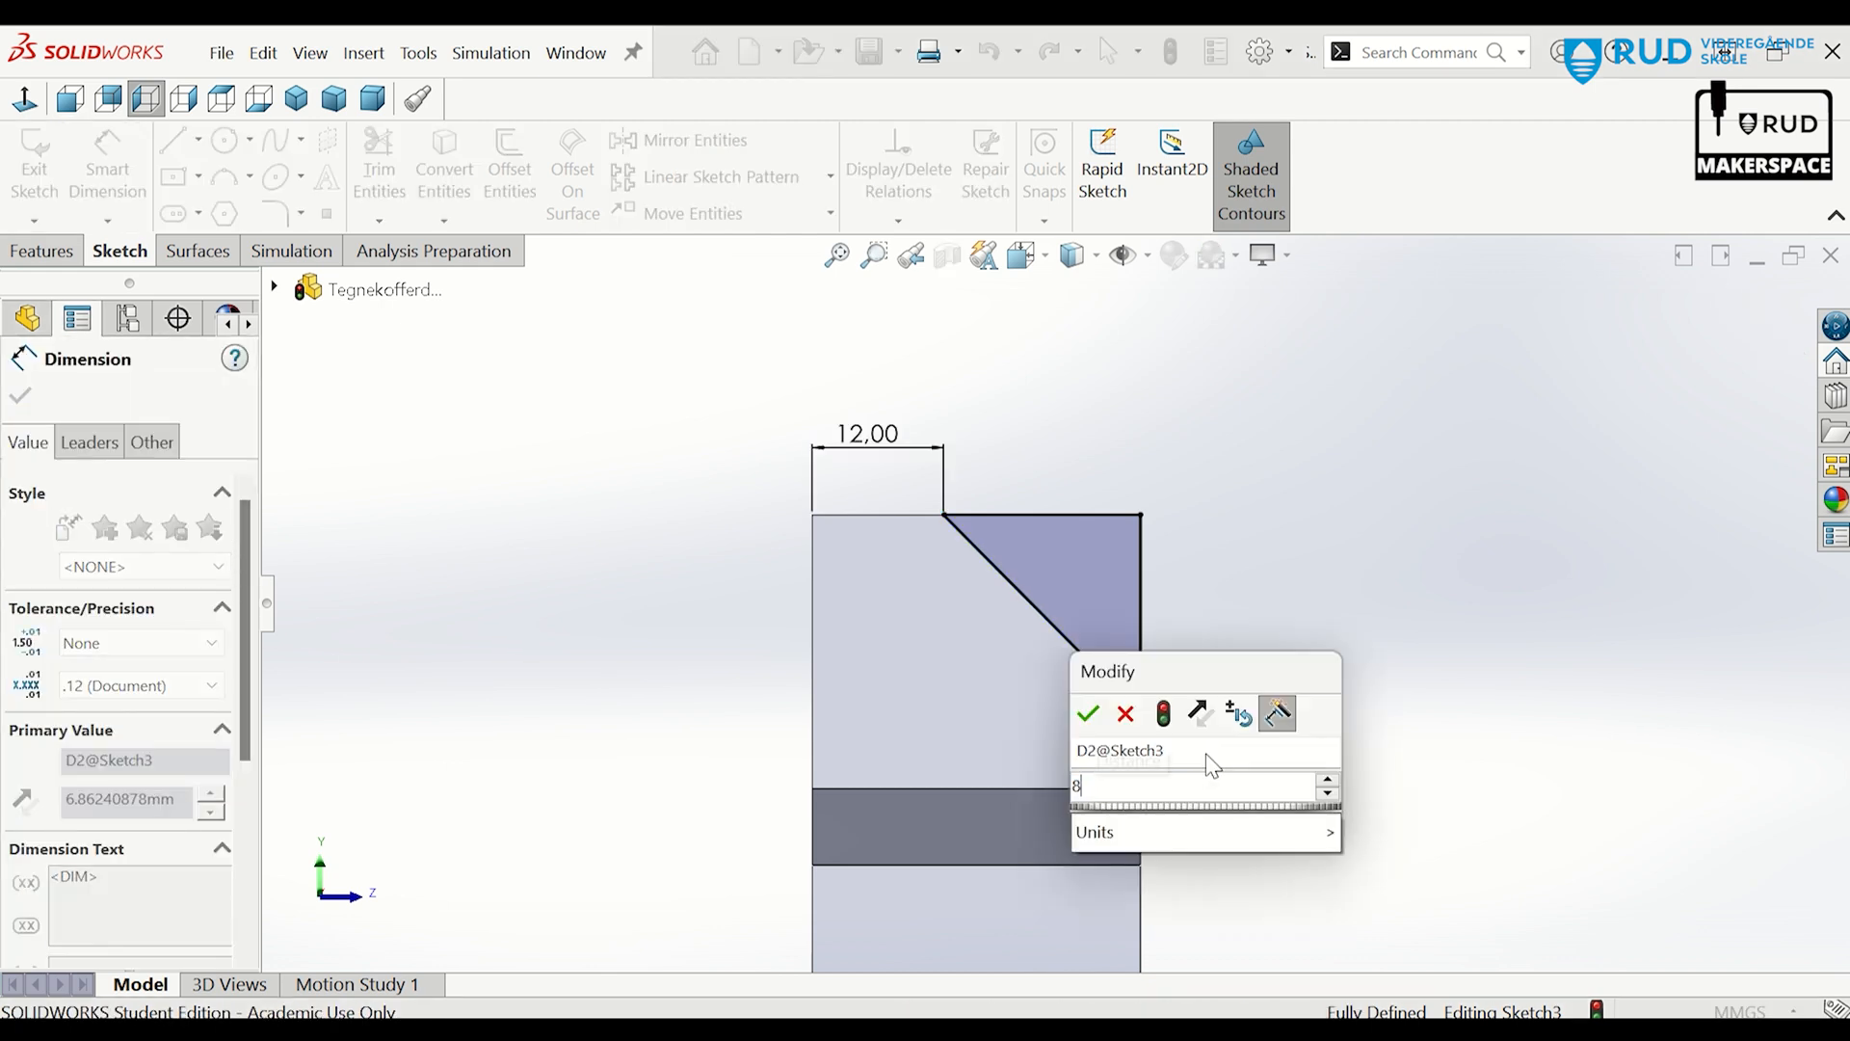
key("Return")
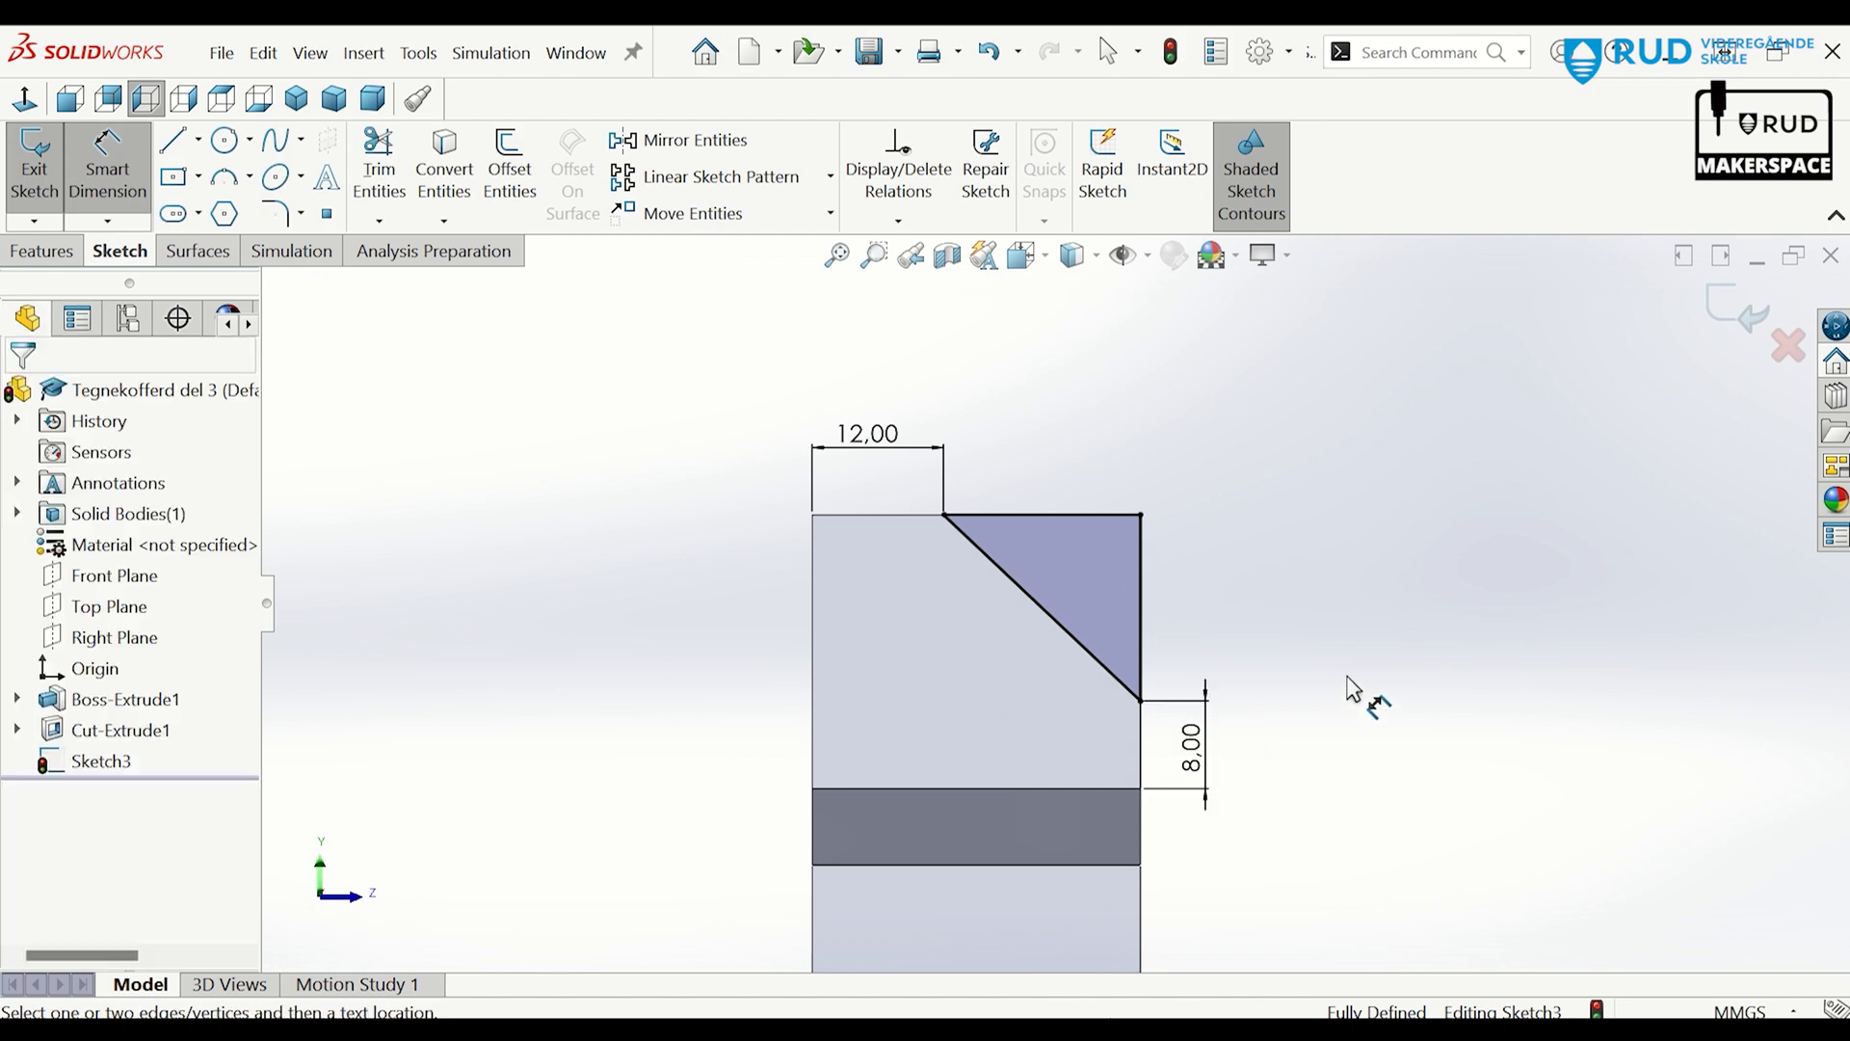
left_click(41, 250)
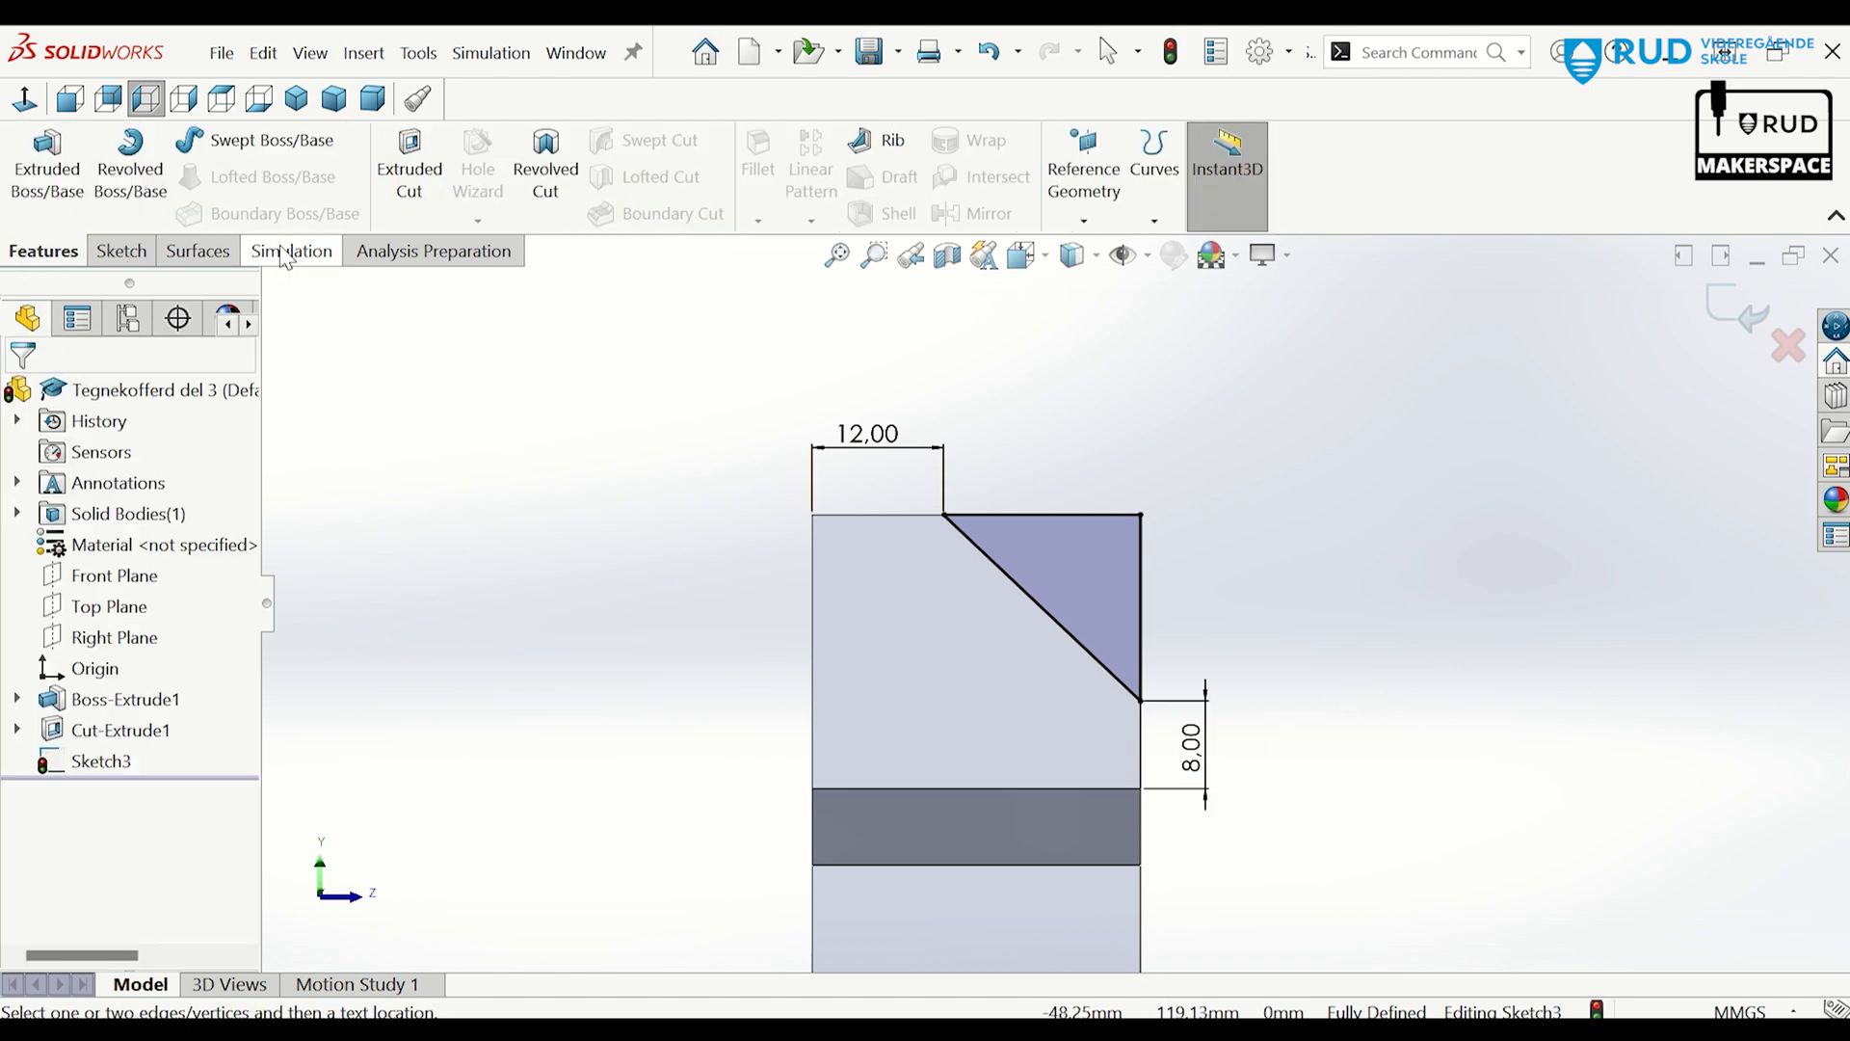
Cut the dimensioned triangle through the neck with a blind Extruded Cut 39 mm deep.
left_click(408, 168)
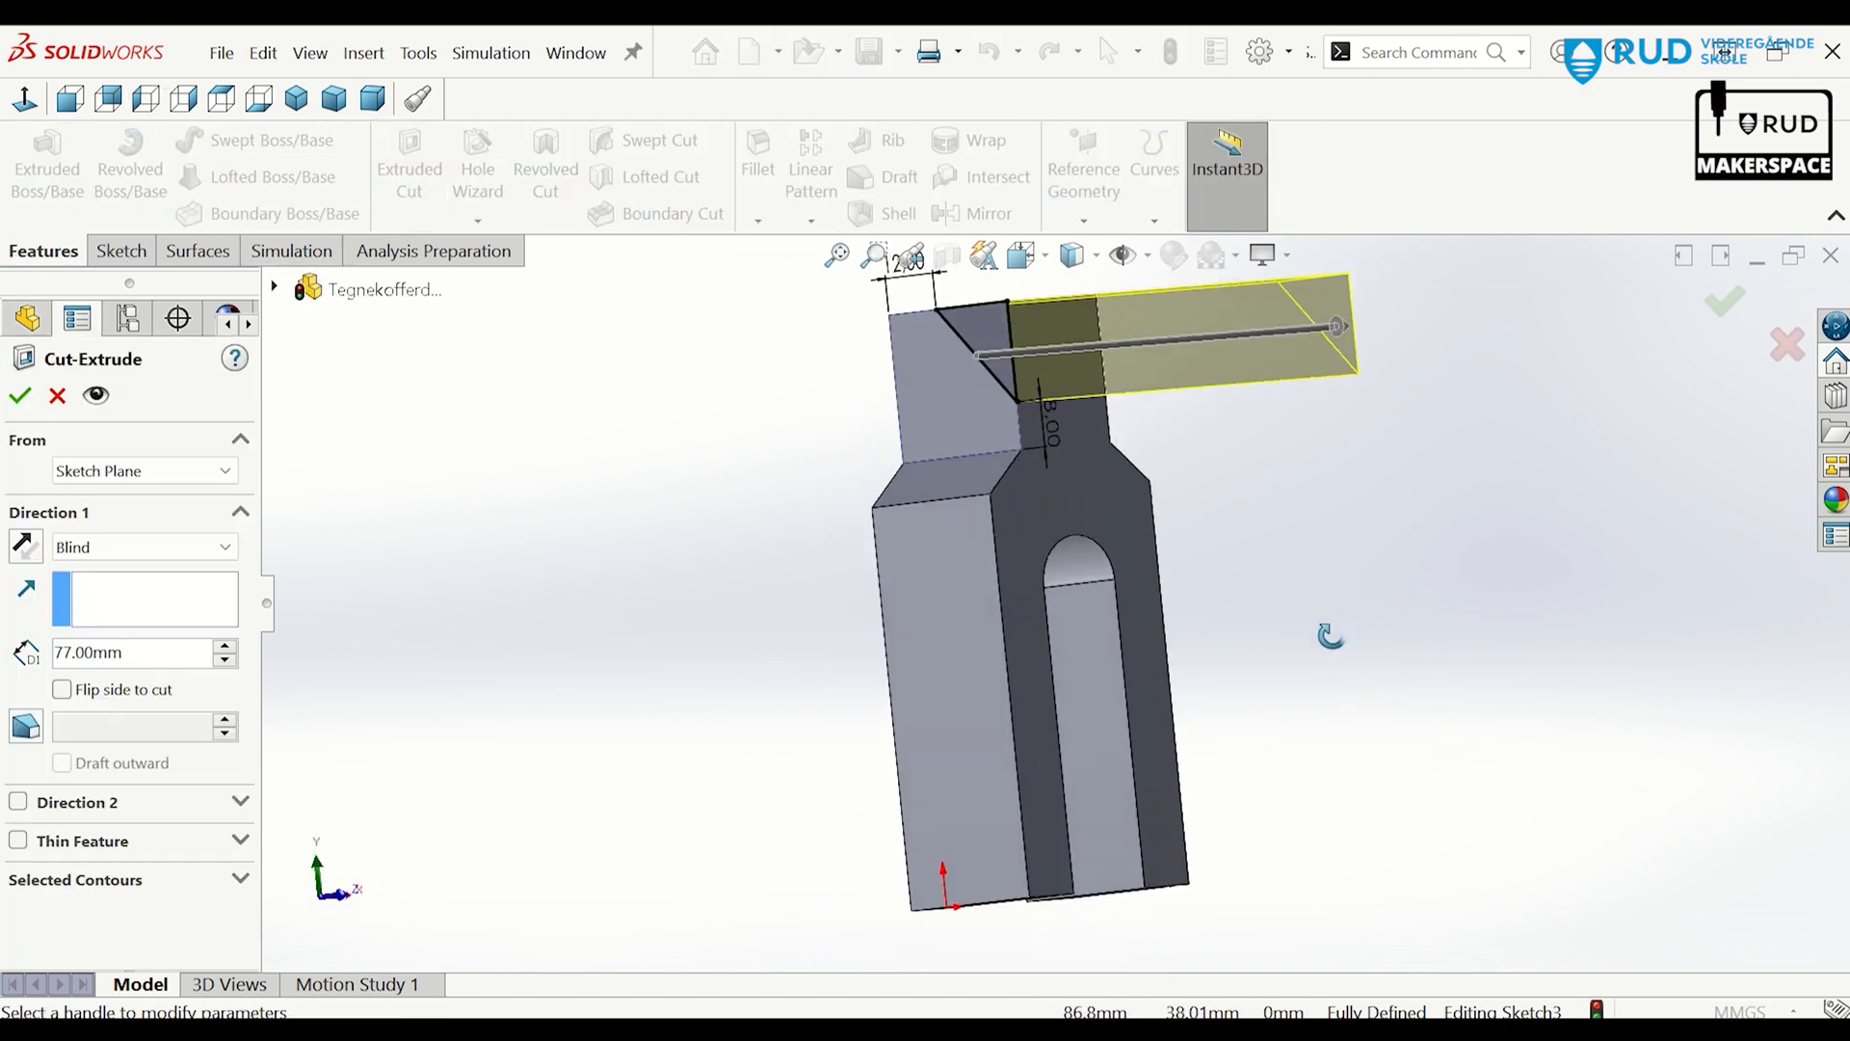
left_click_drag(1339, 325, 1171, 339)
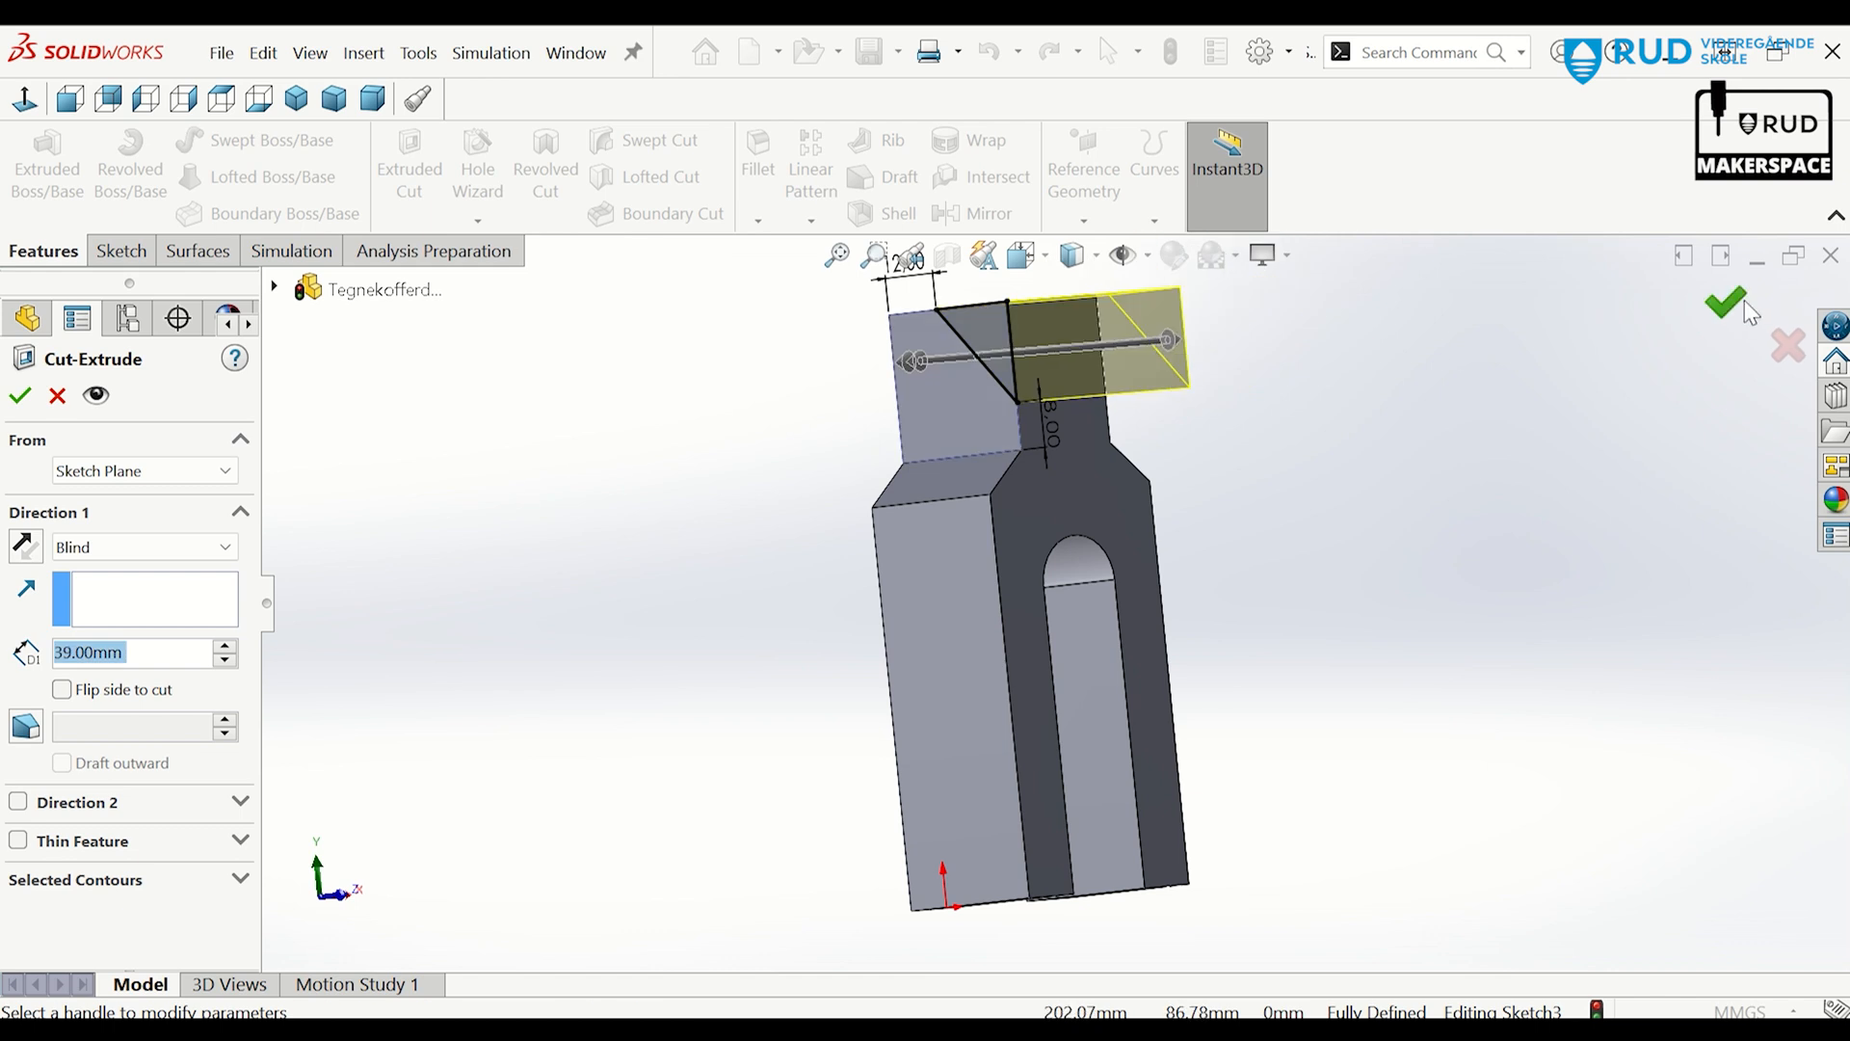
key("Return")
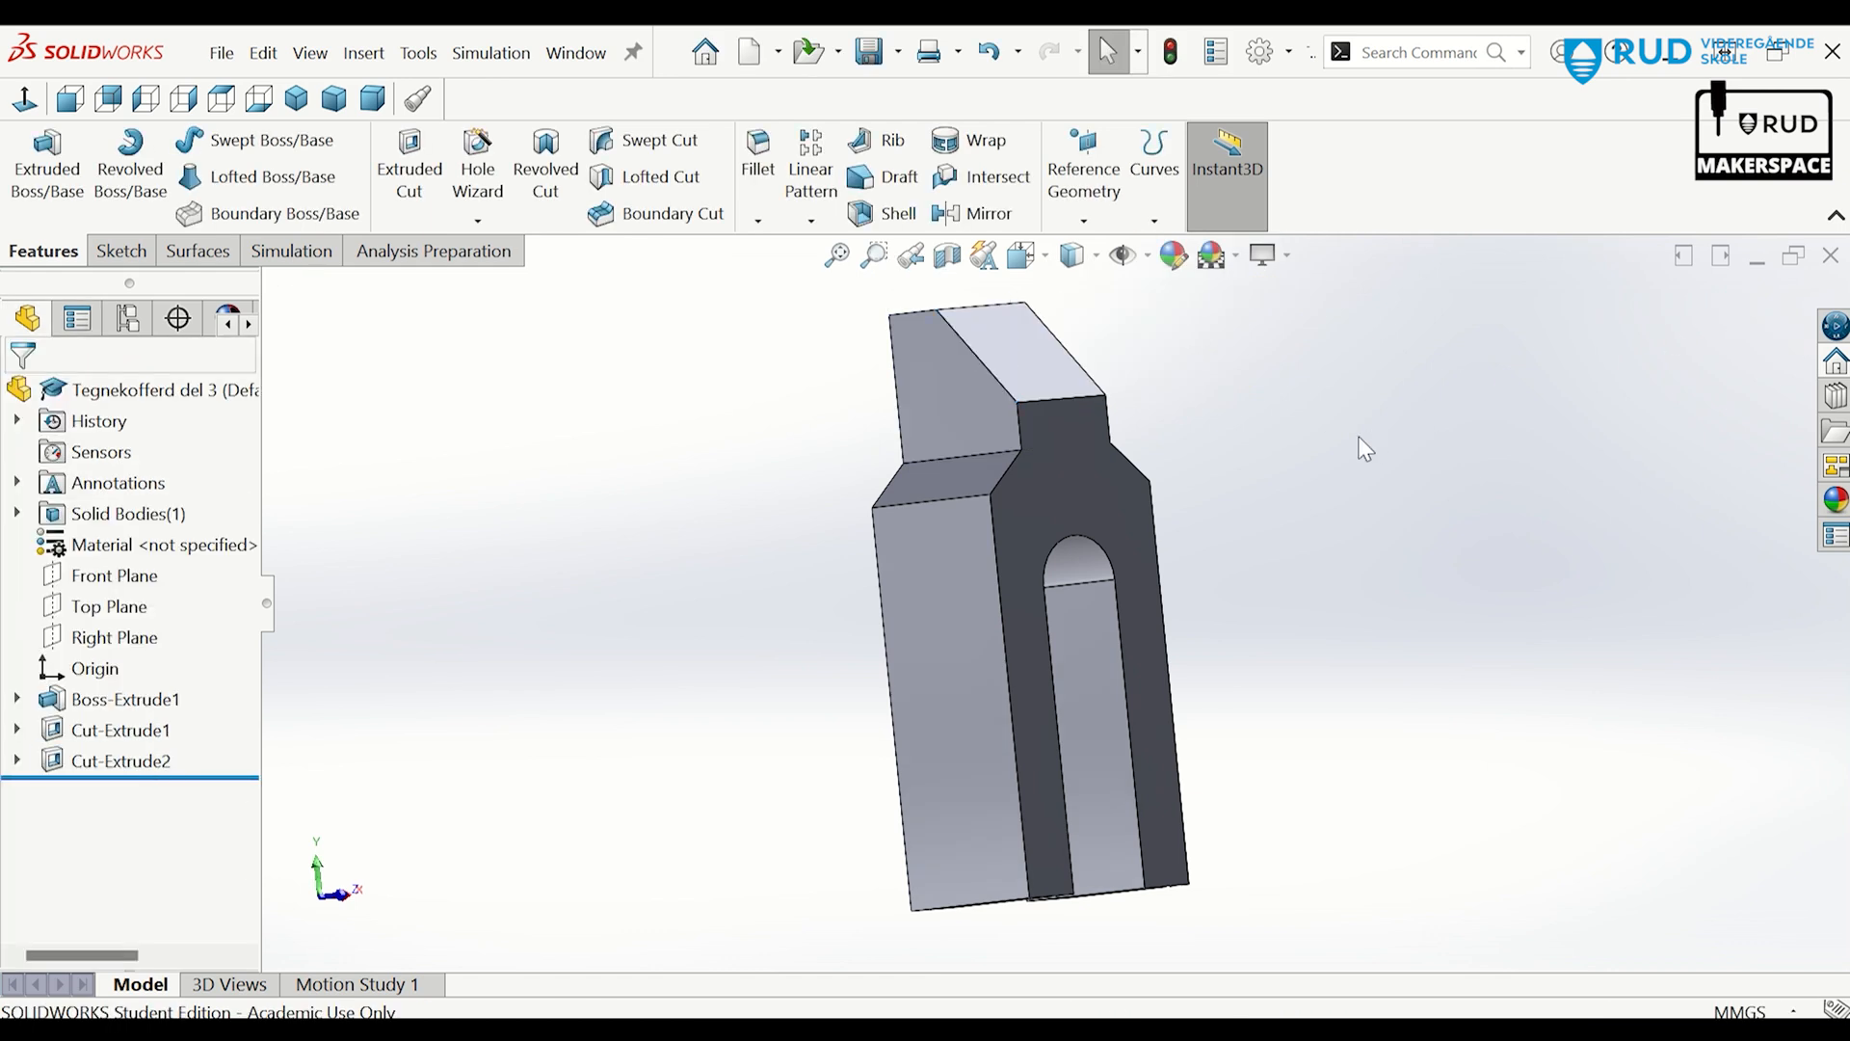
middle_click_drag(1230, 476, 1323, 459)
Assign the plastic material Acrylic (Medium-high impact) to the part.
left_click(222, 52)
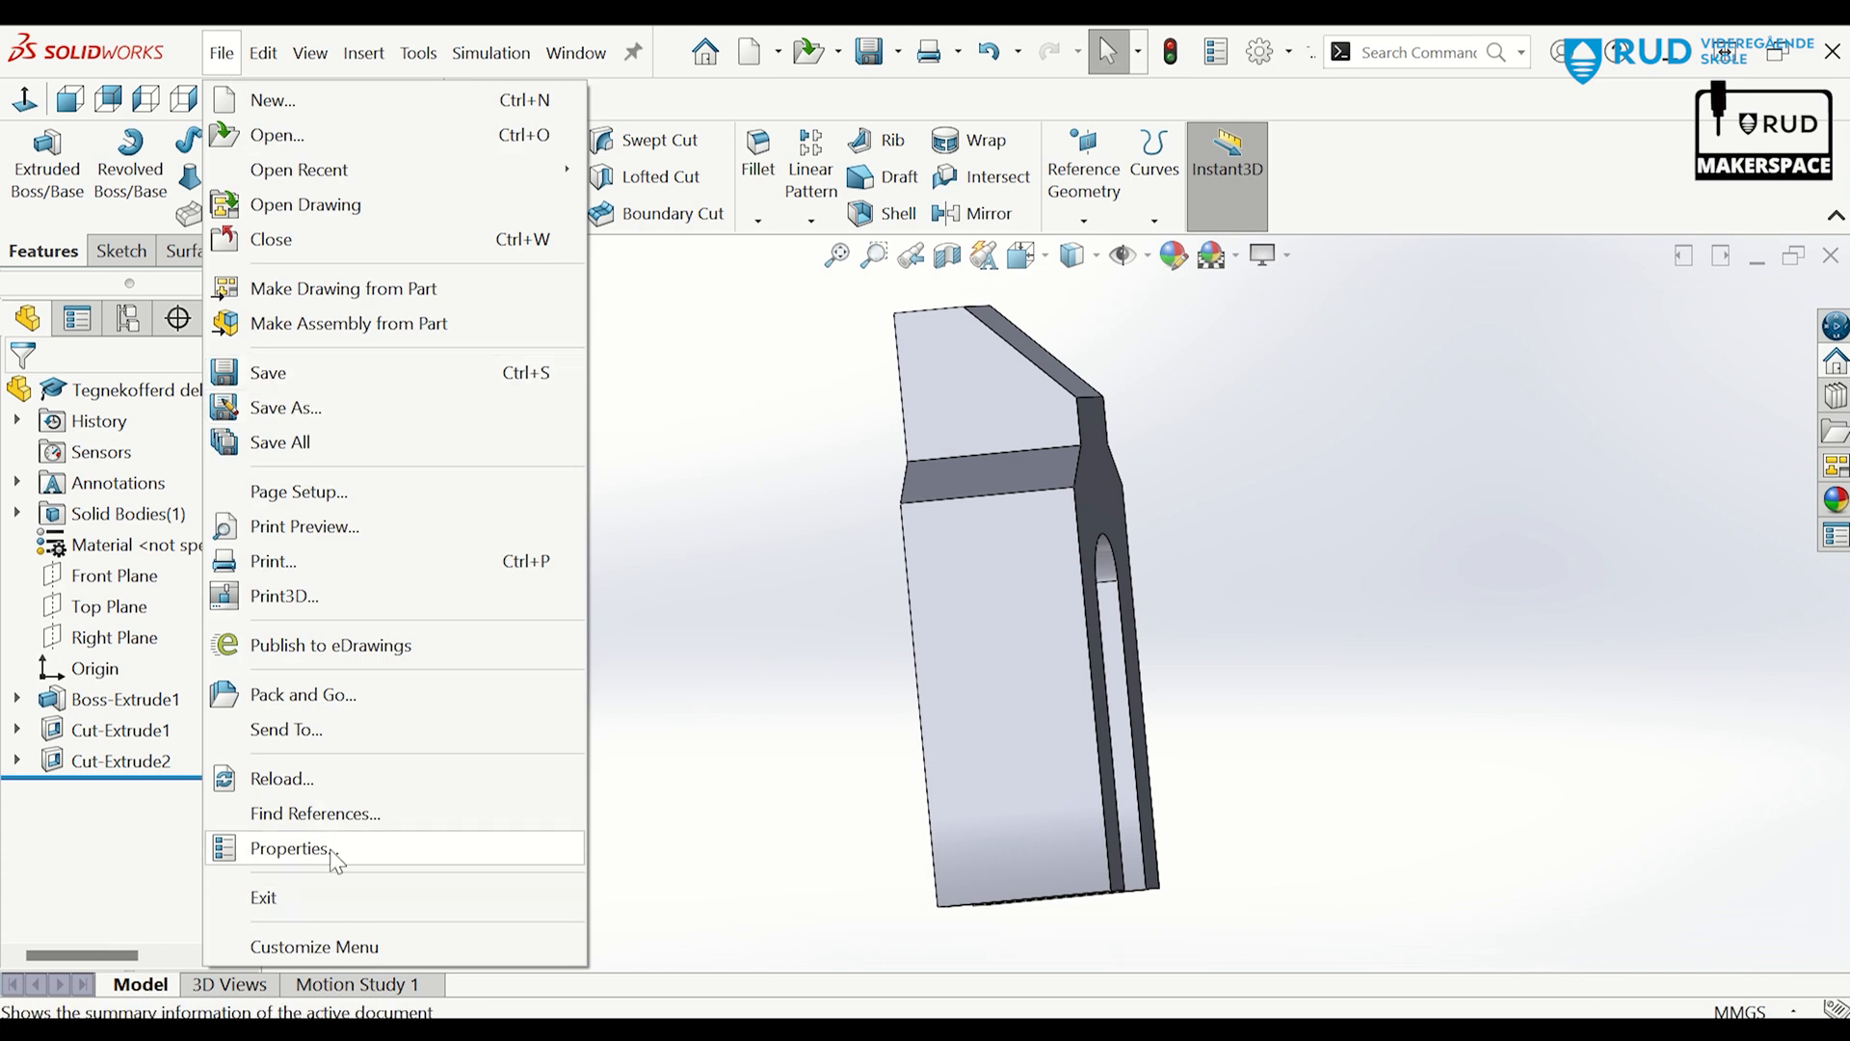
left_click(264, 53)
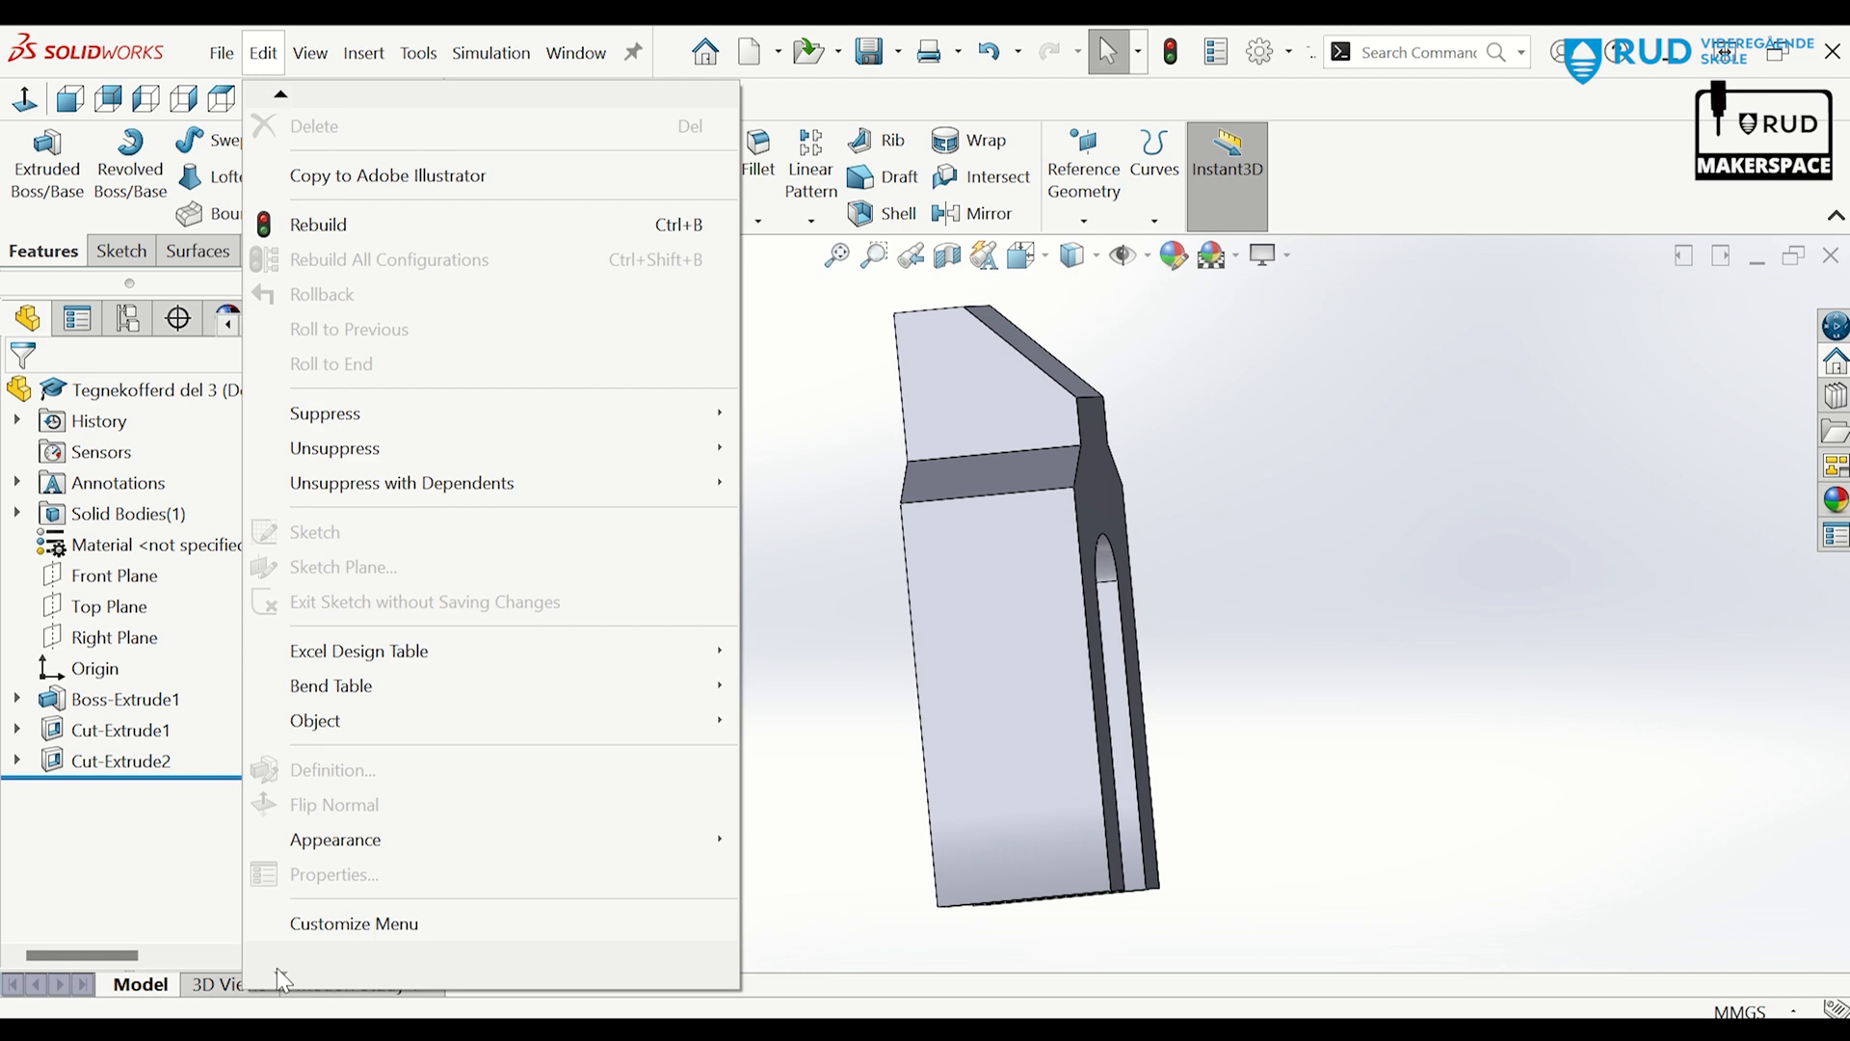
mouse_move(608, 858)
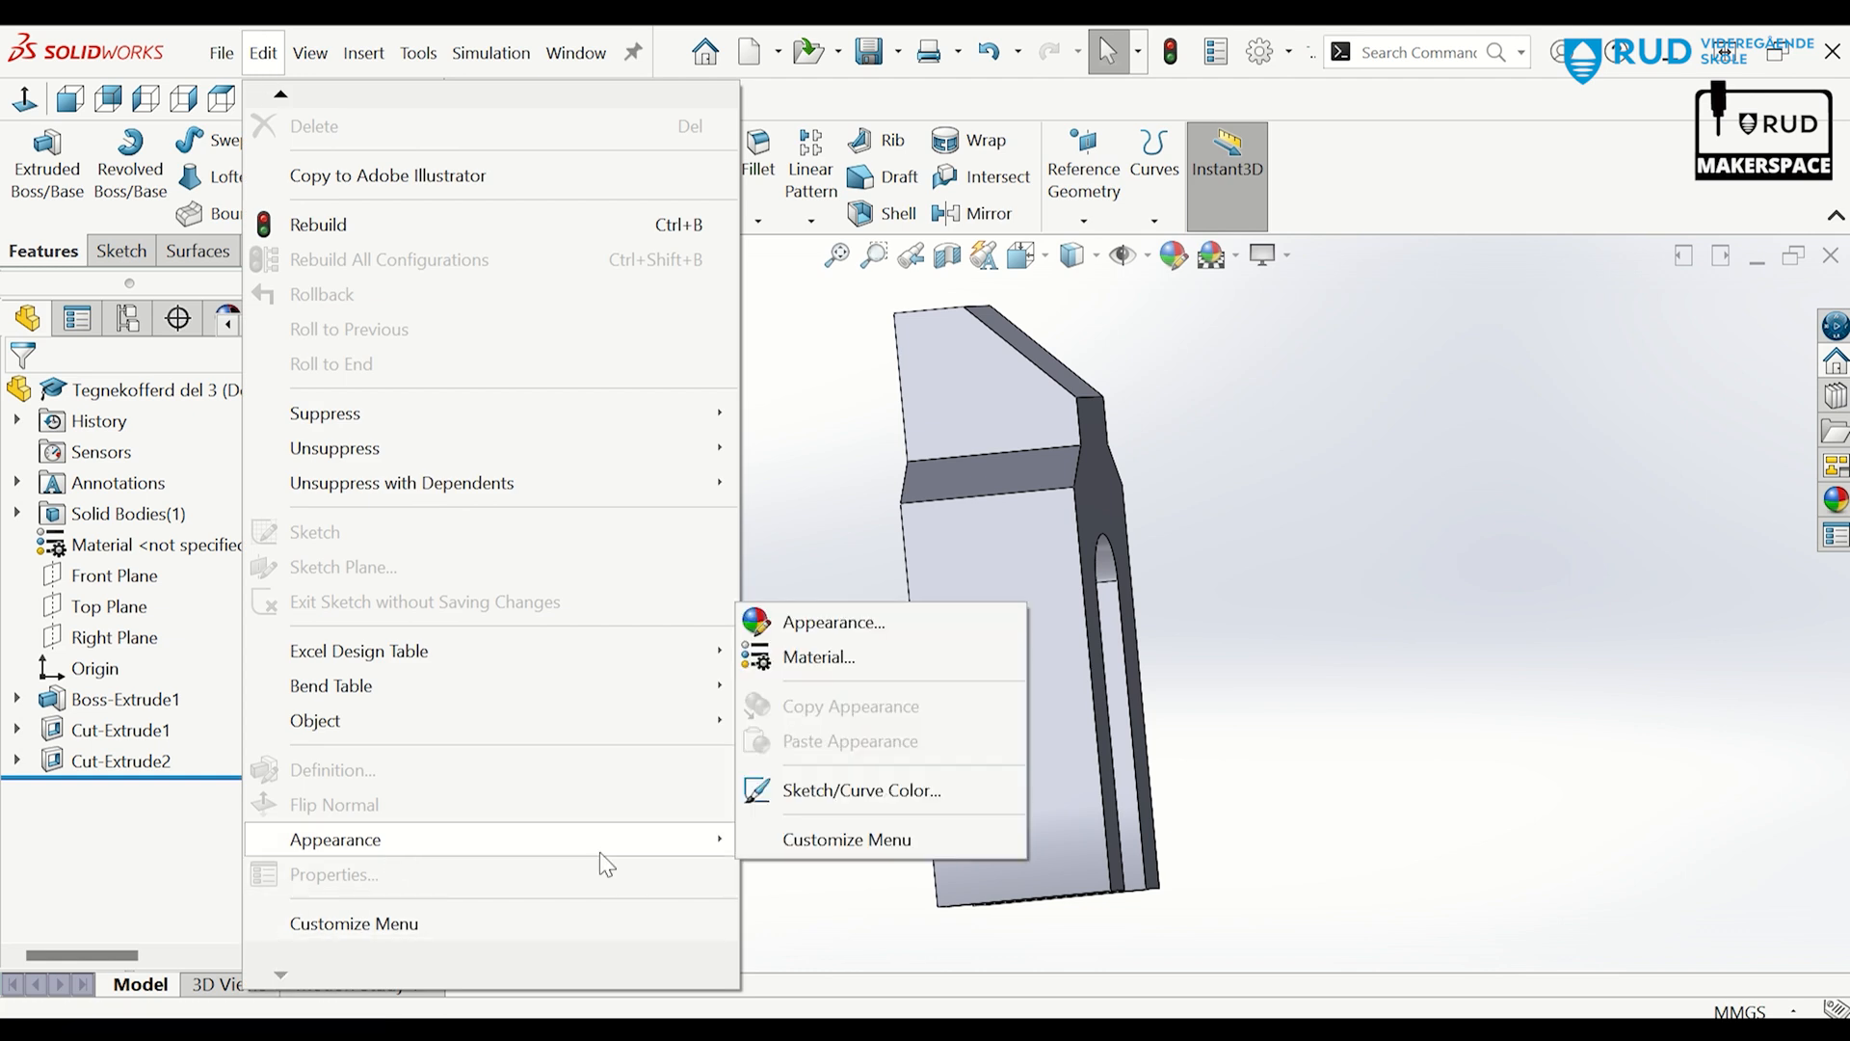
left_click(836, 653)
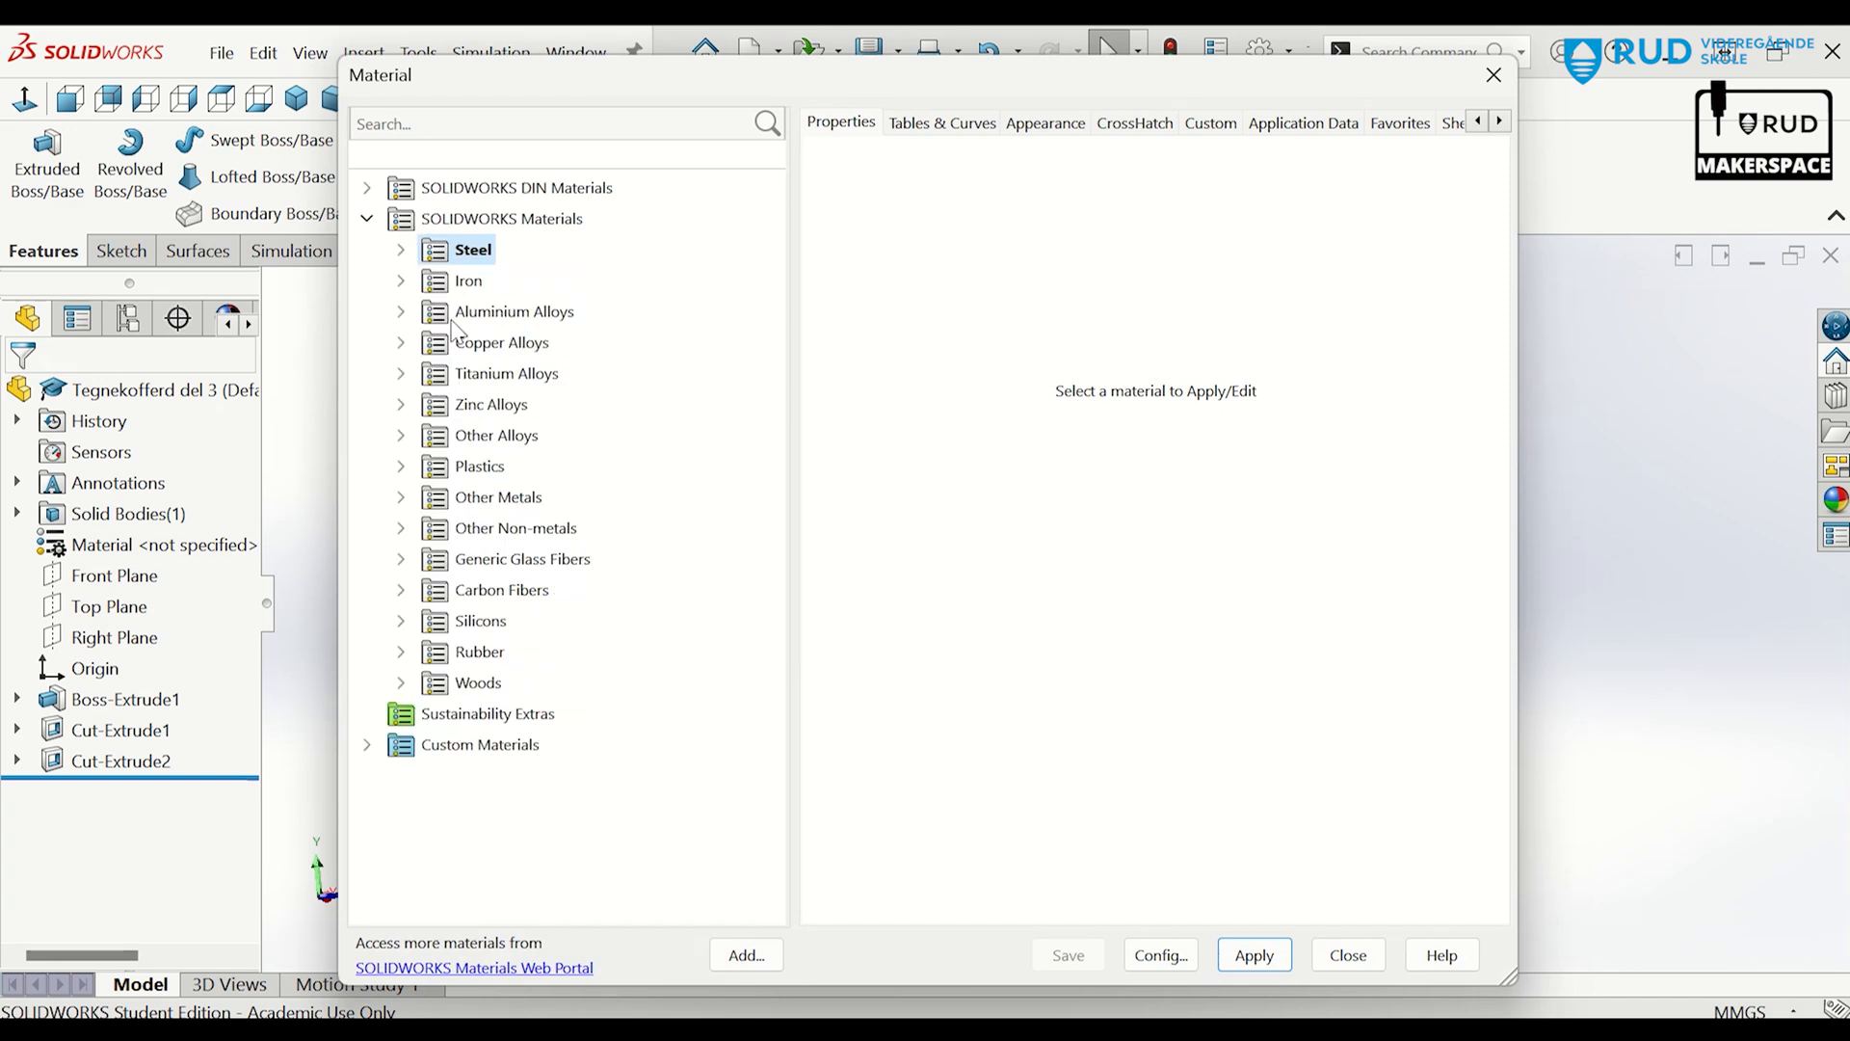
left_click(468, 468)
left_click(402, 469)
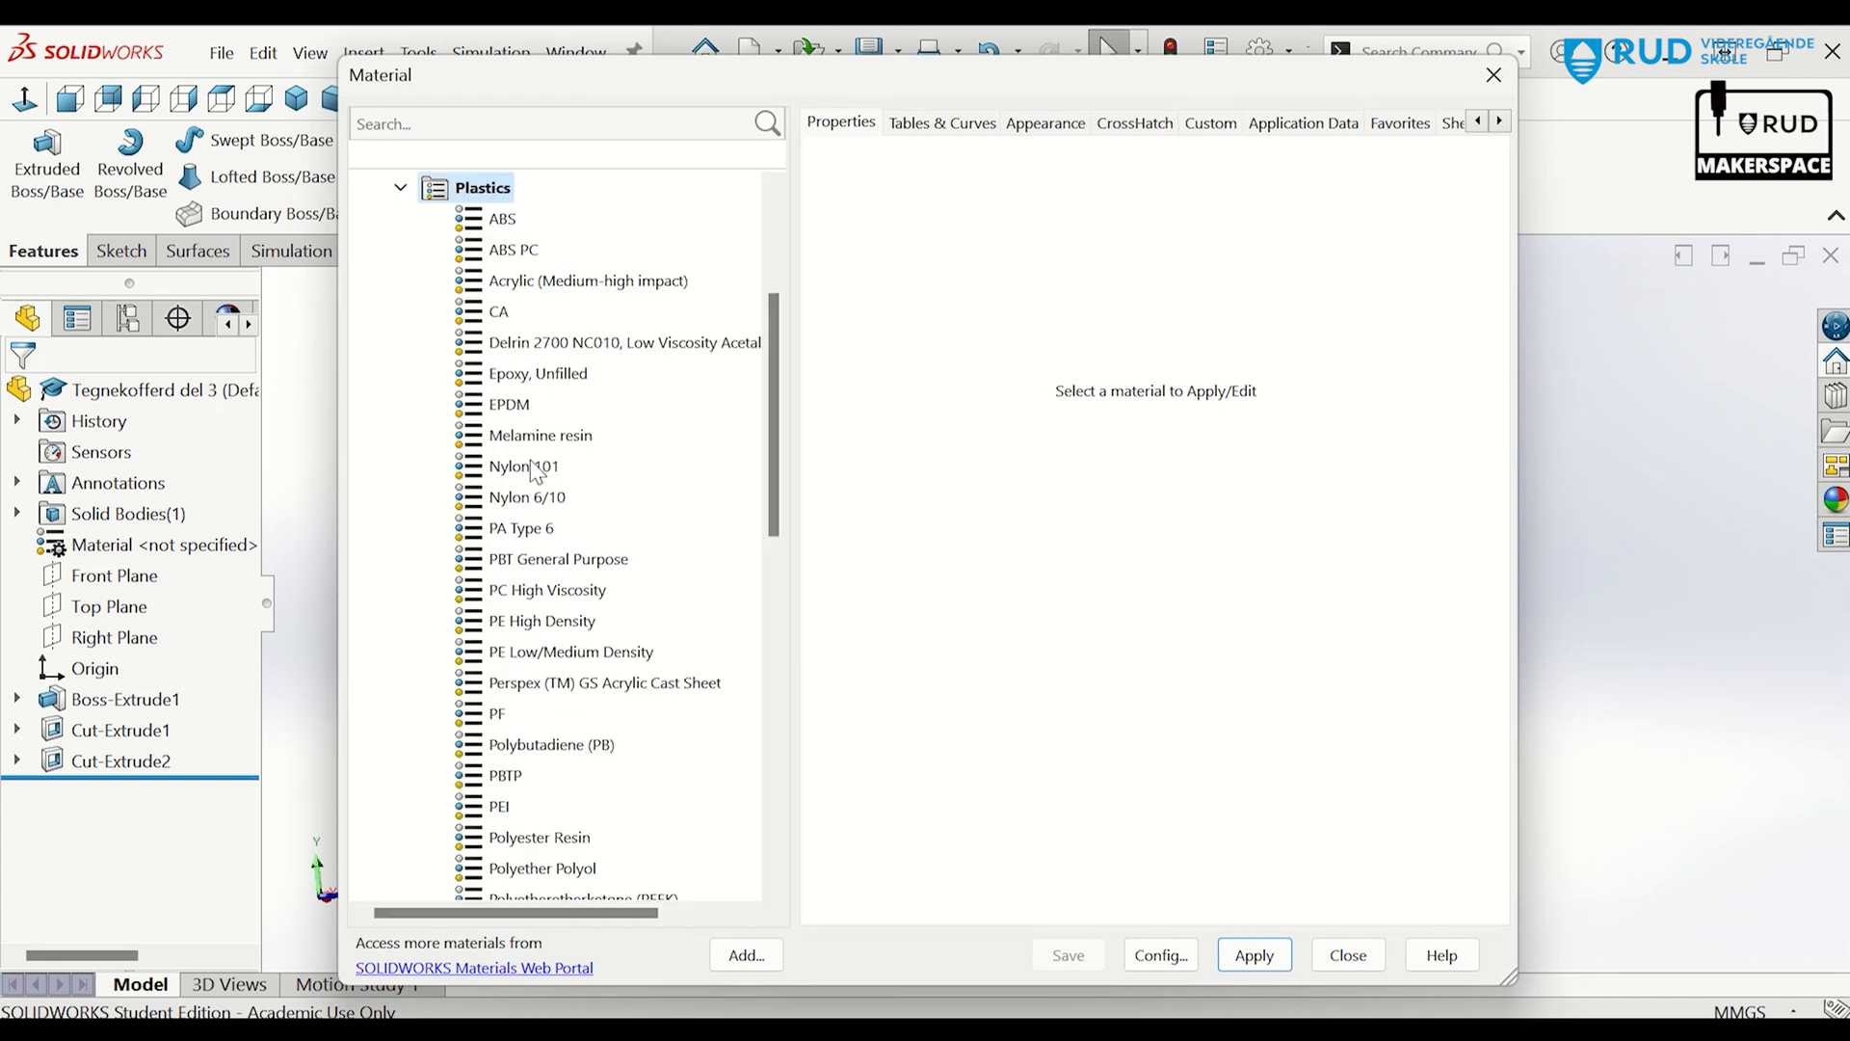
left_click(598, 282)
left_click(1253, 955)
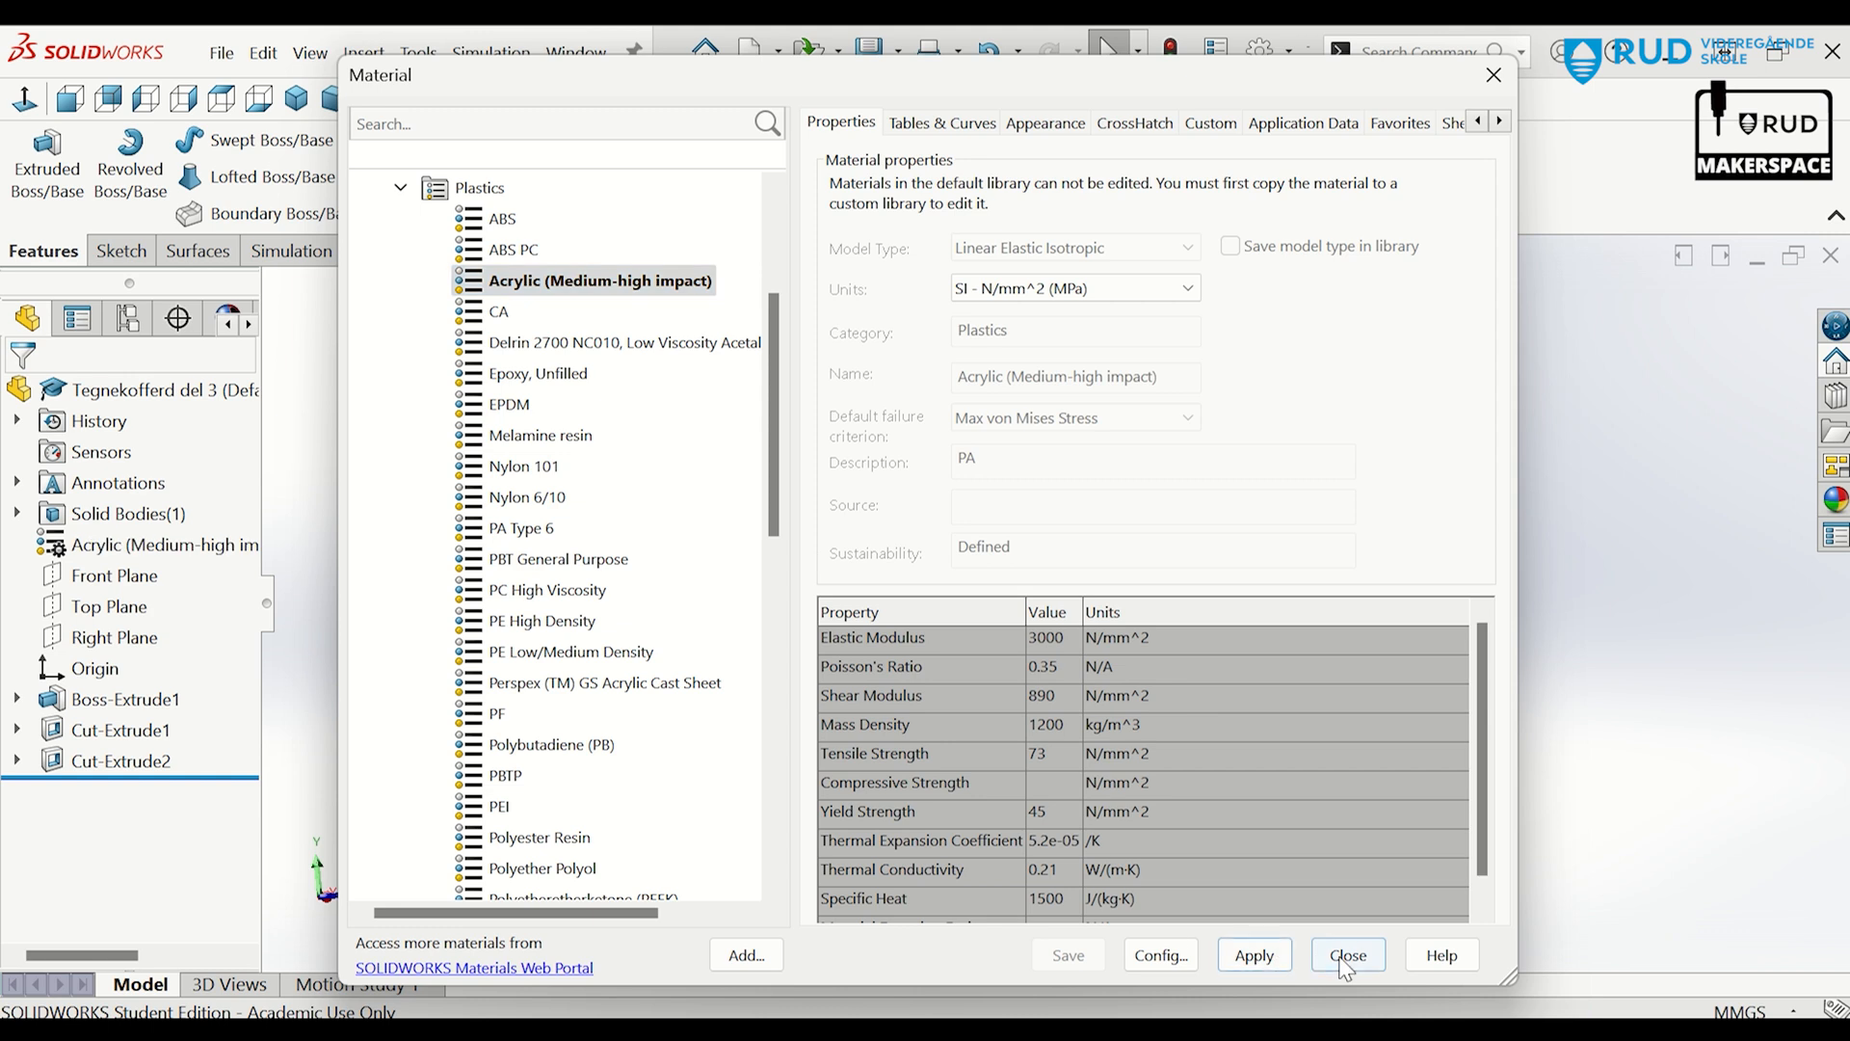
left_click(1346, 955)
middle_click_drag(1353, 779, 1320, 754)
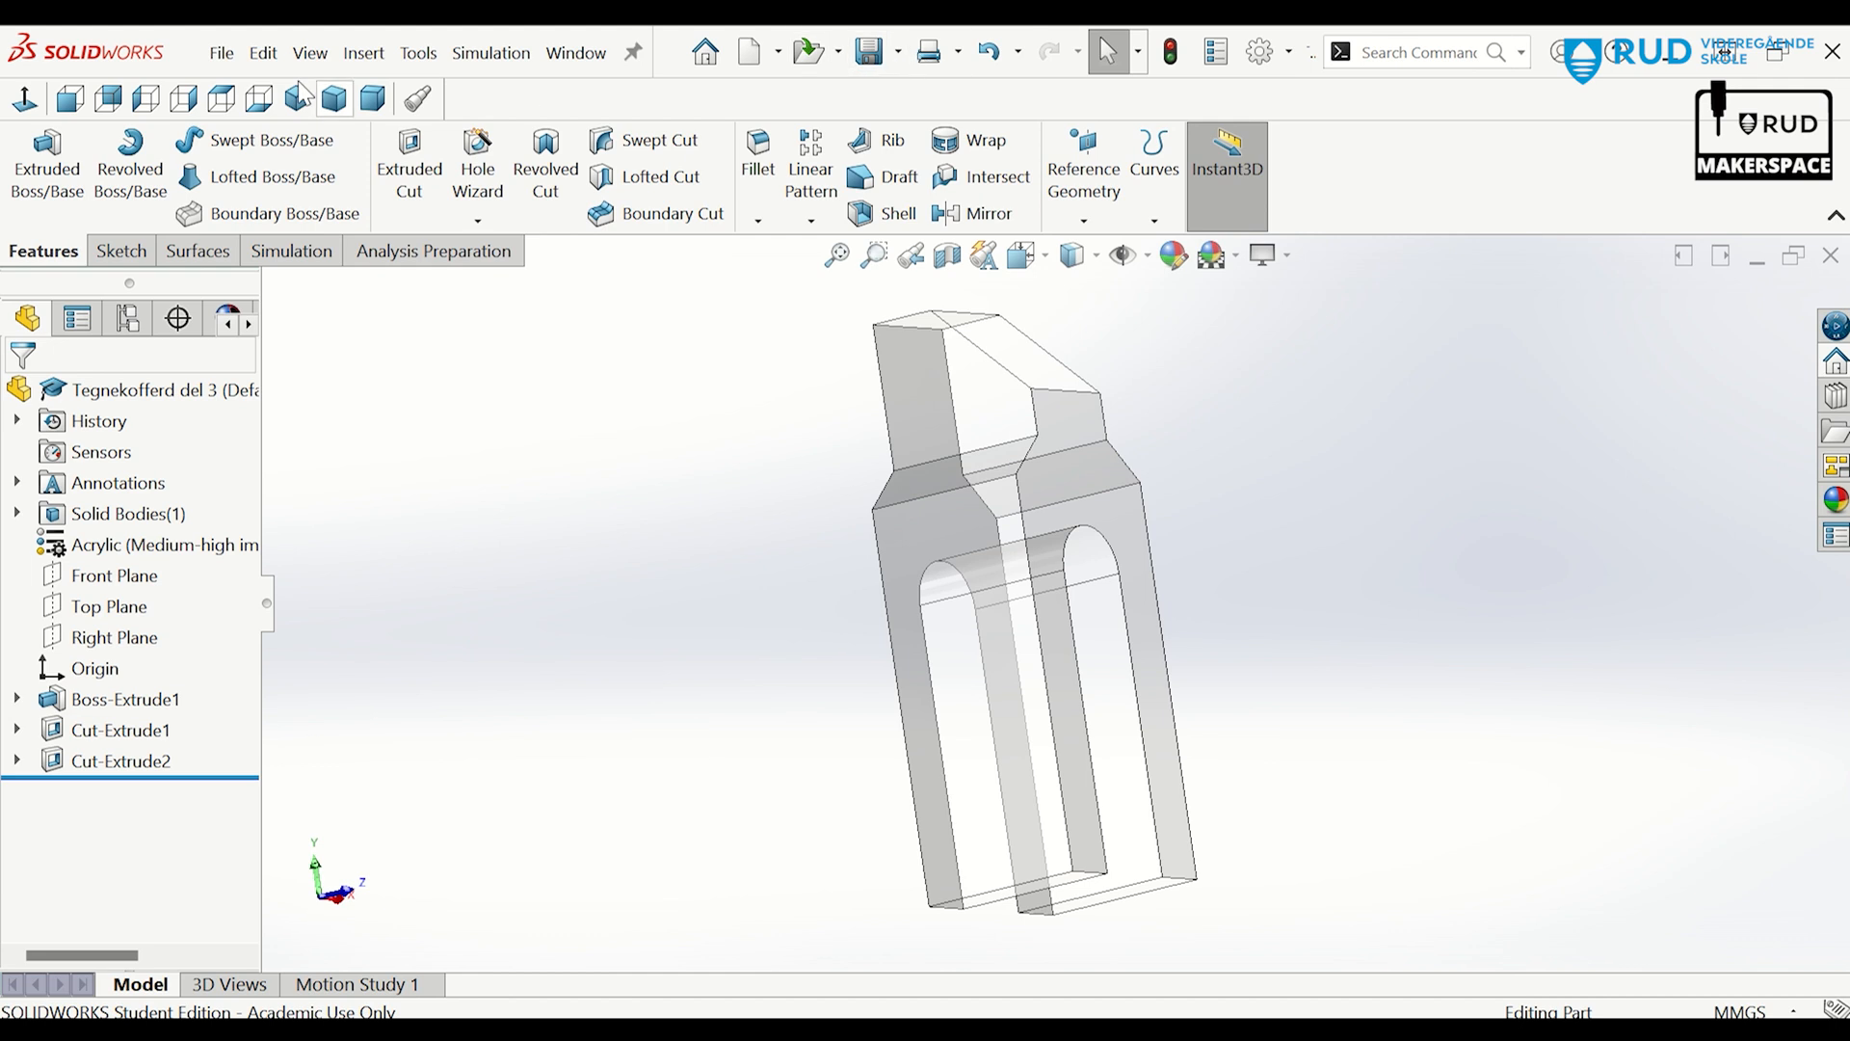
Save a copy of the part in STL format under the name Tegnekofferd del 3 in the Del 3 folder.
left_click(898, 53)
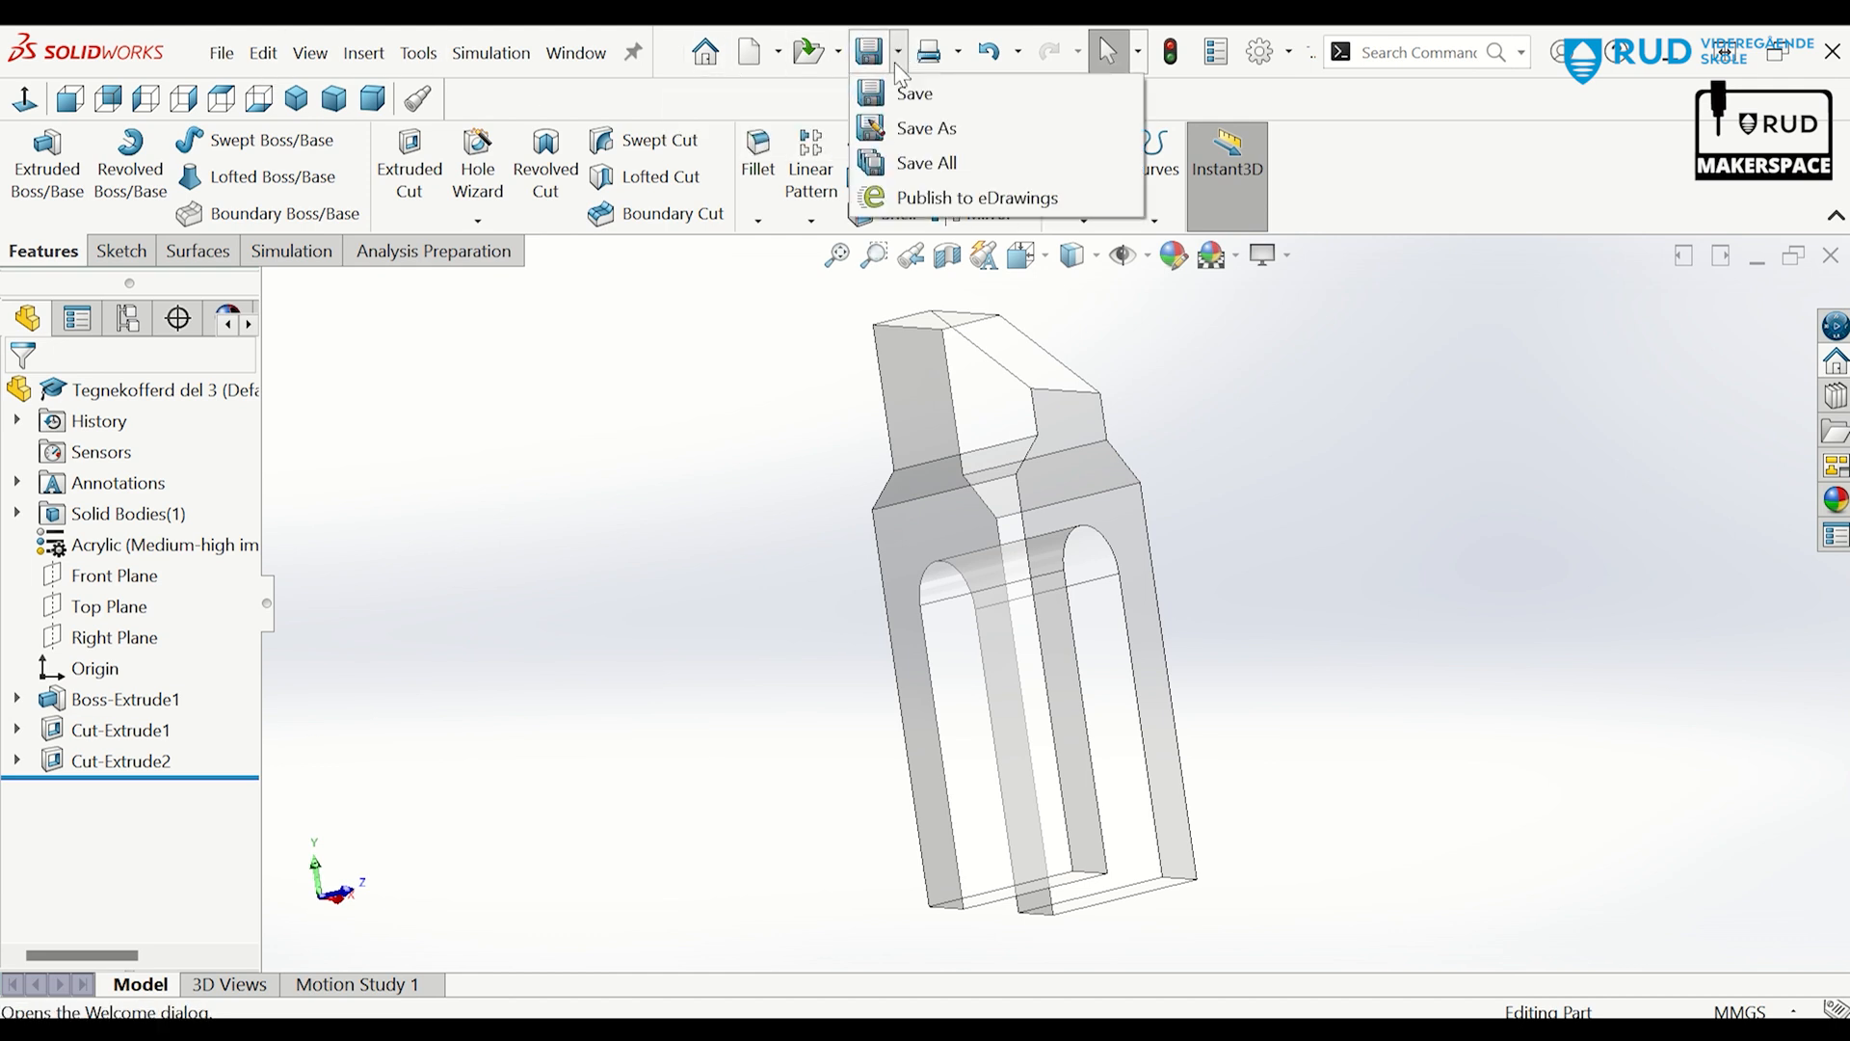
left_click(222, 53)
left_click(287, 409)
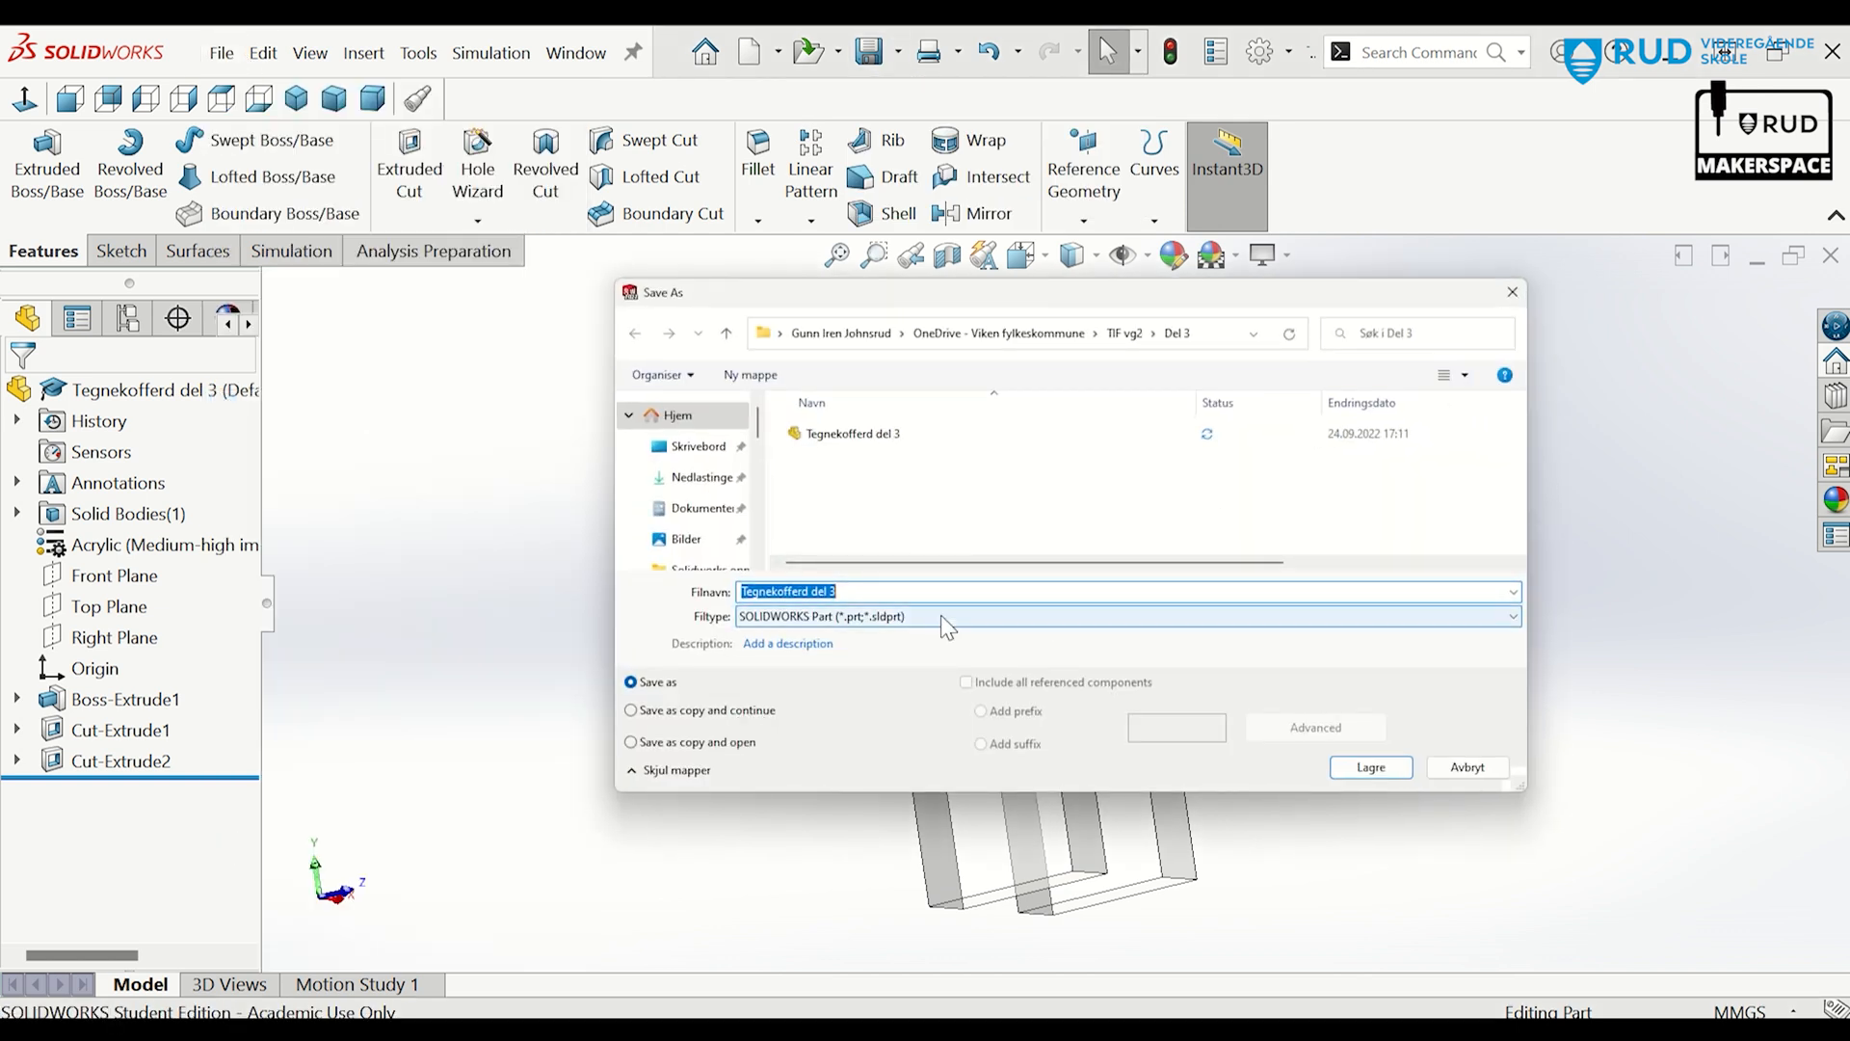
left_click(941, 615)
scroll(959, 703, "down", 2)
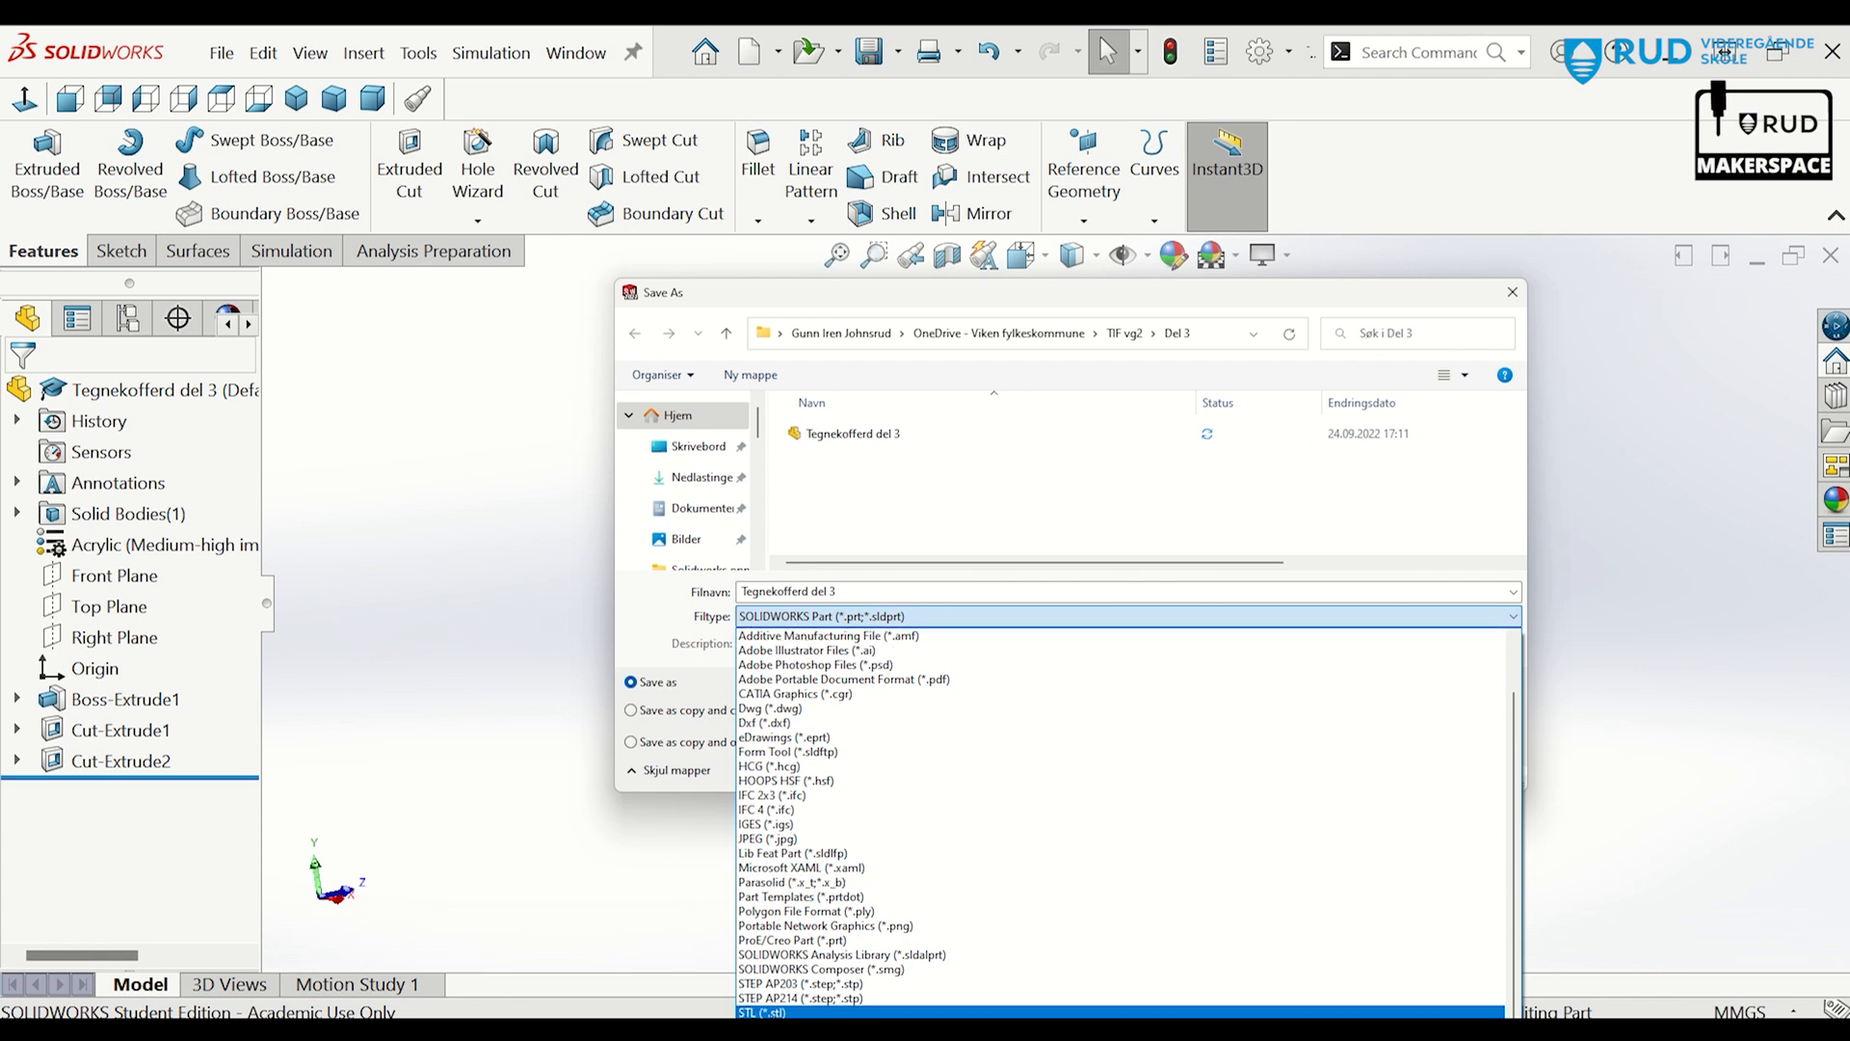
left_click(762, 1012)
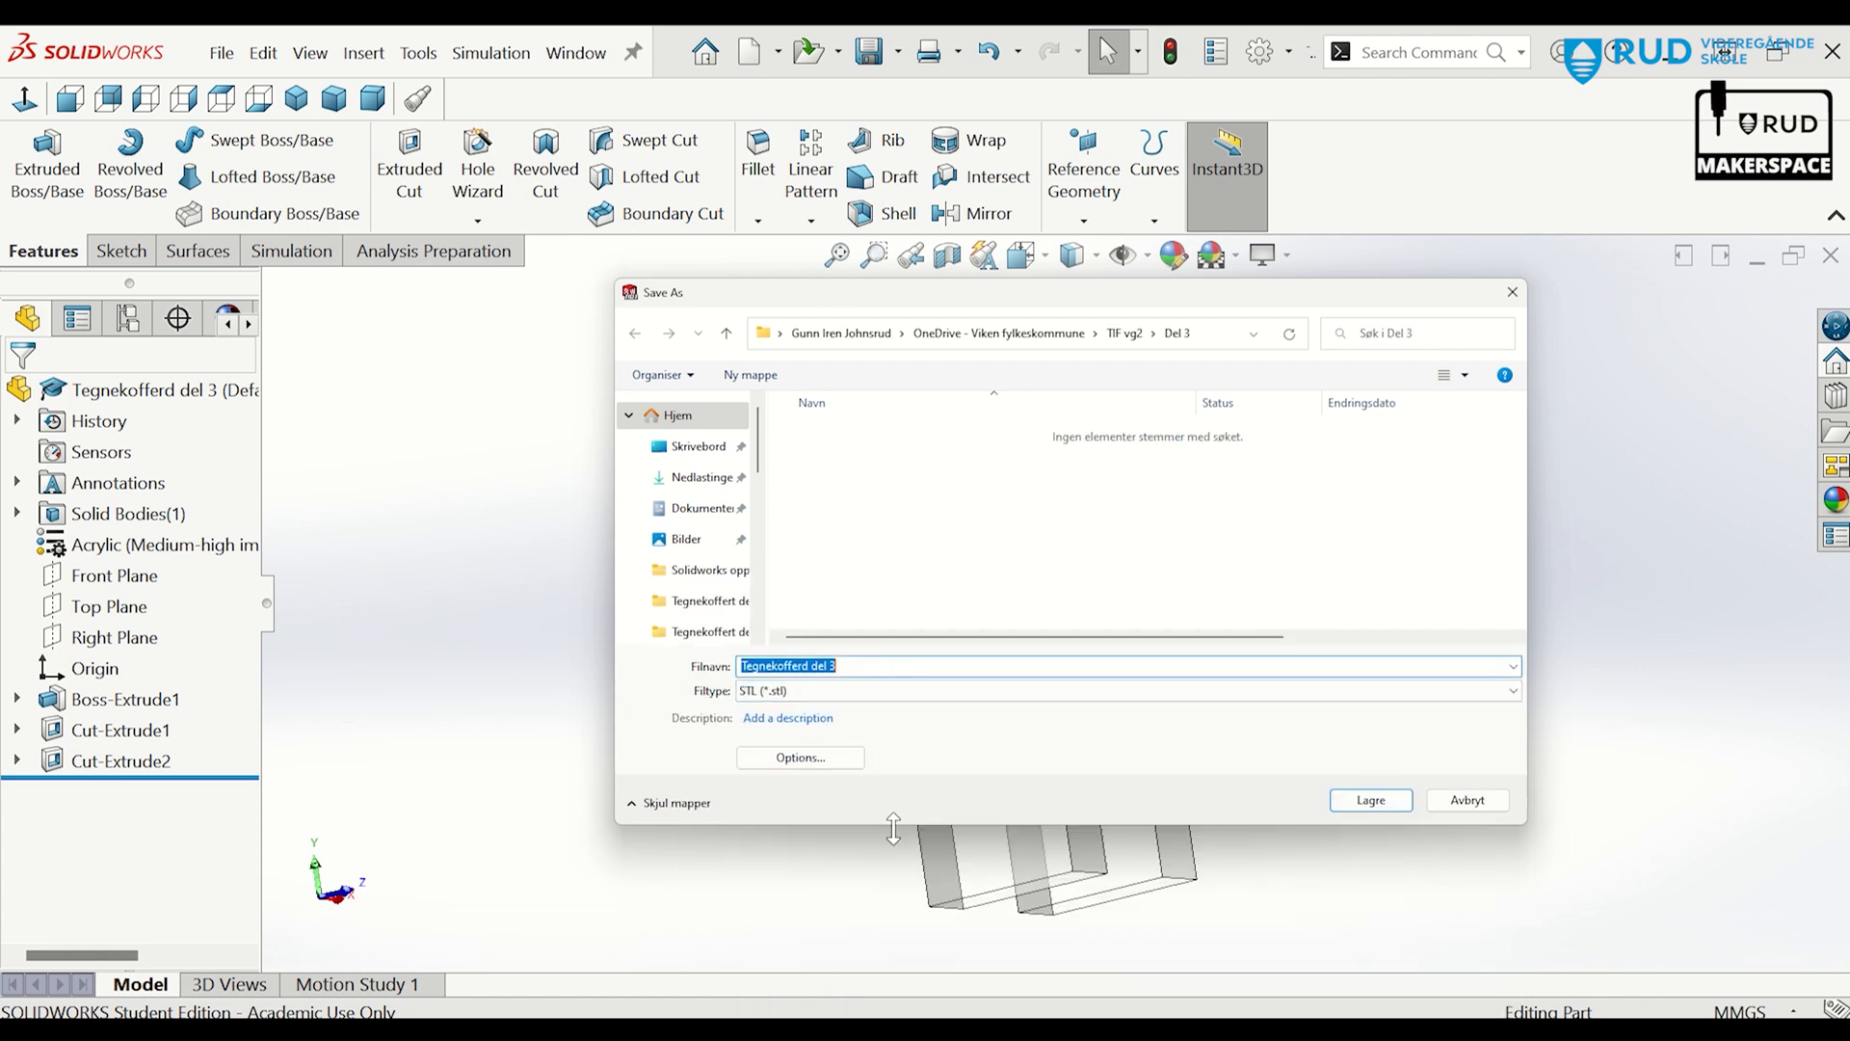
left_click(1388, 798)
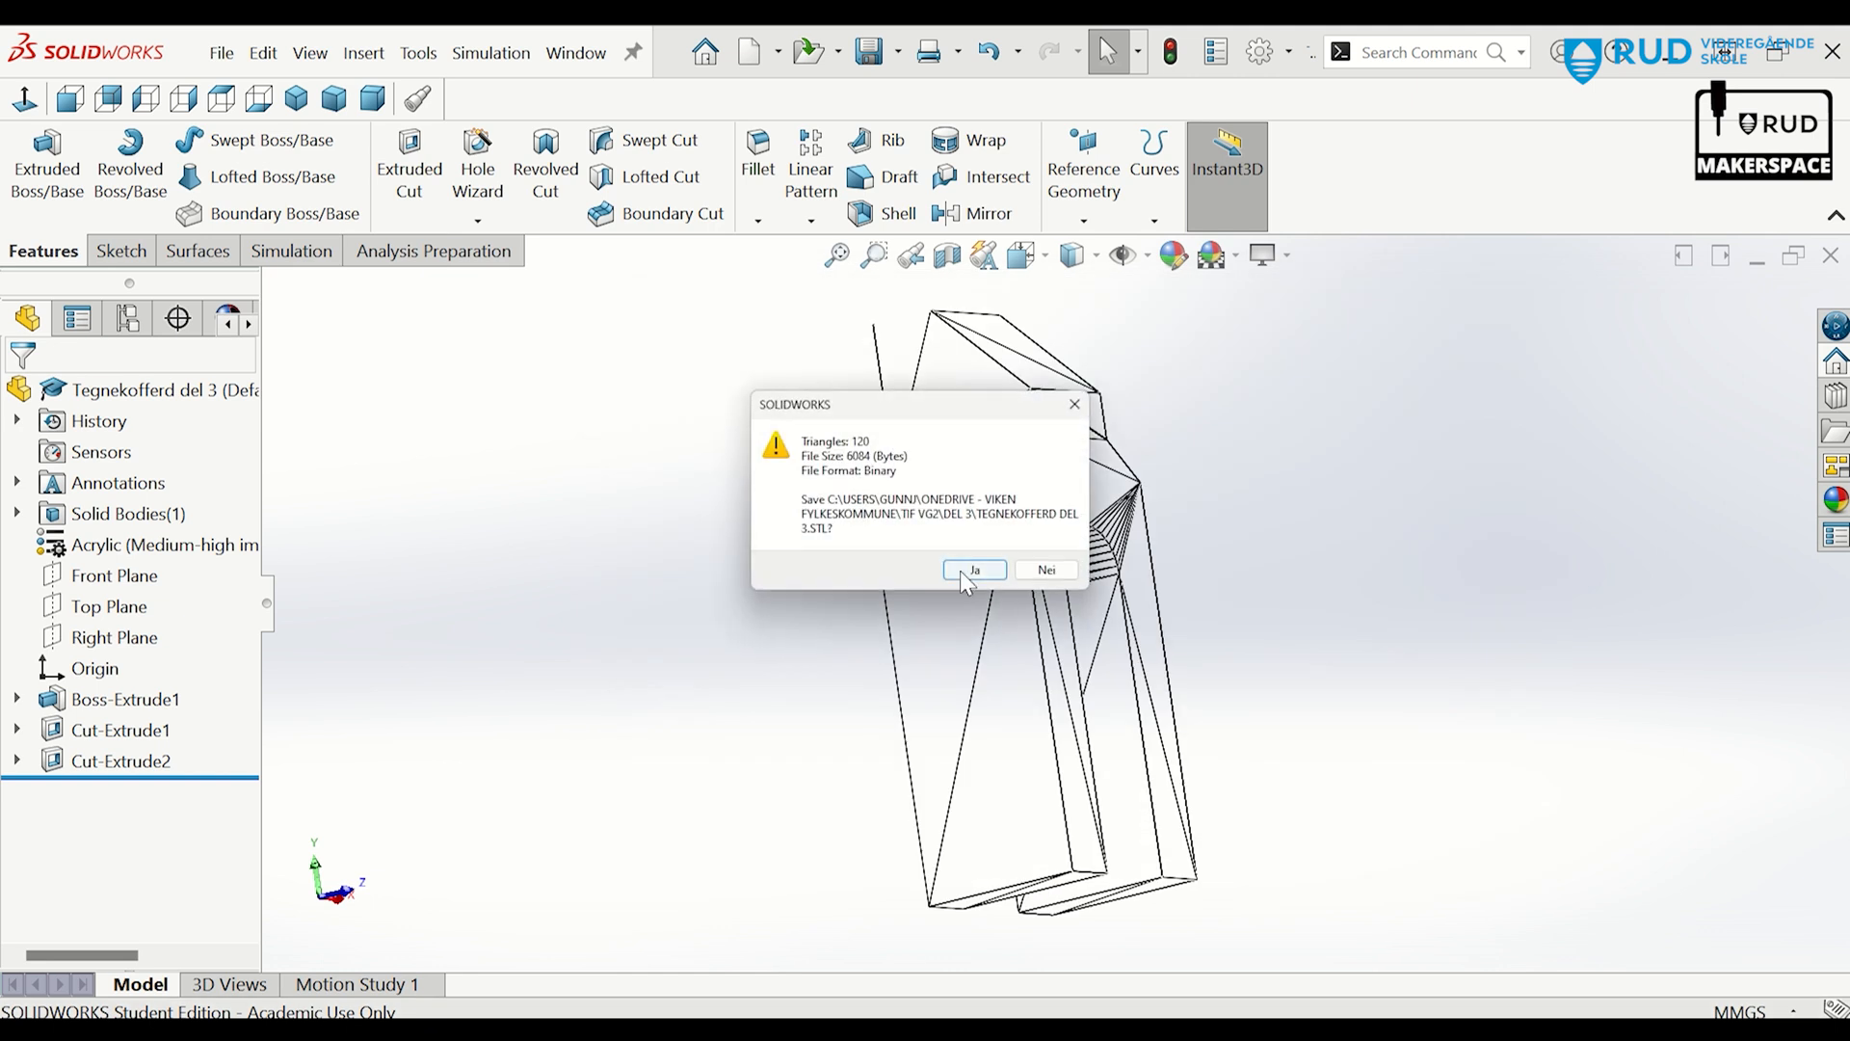
left_click(962, 571)
Make a drawing from the part using the sheet format file Rud A4 2021 vs2.slddrt.
scroll(1212, 588, "up", 2)
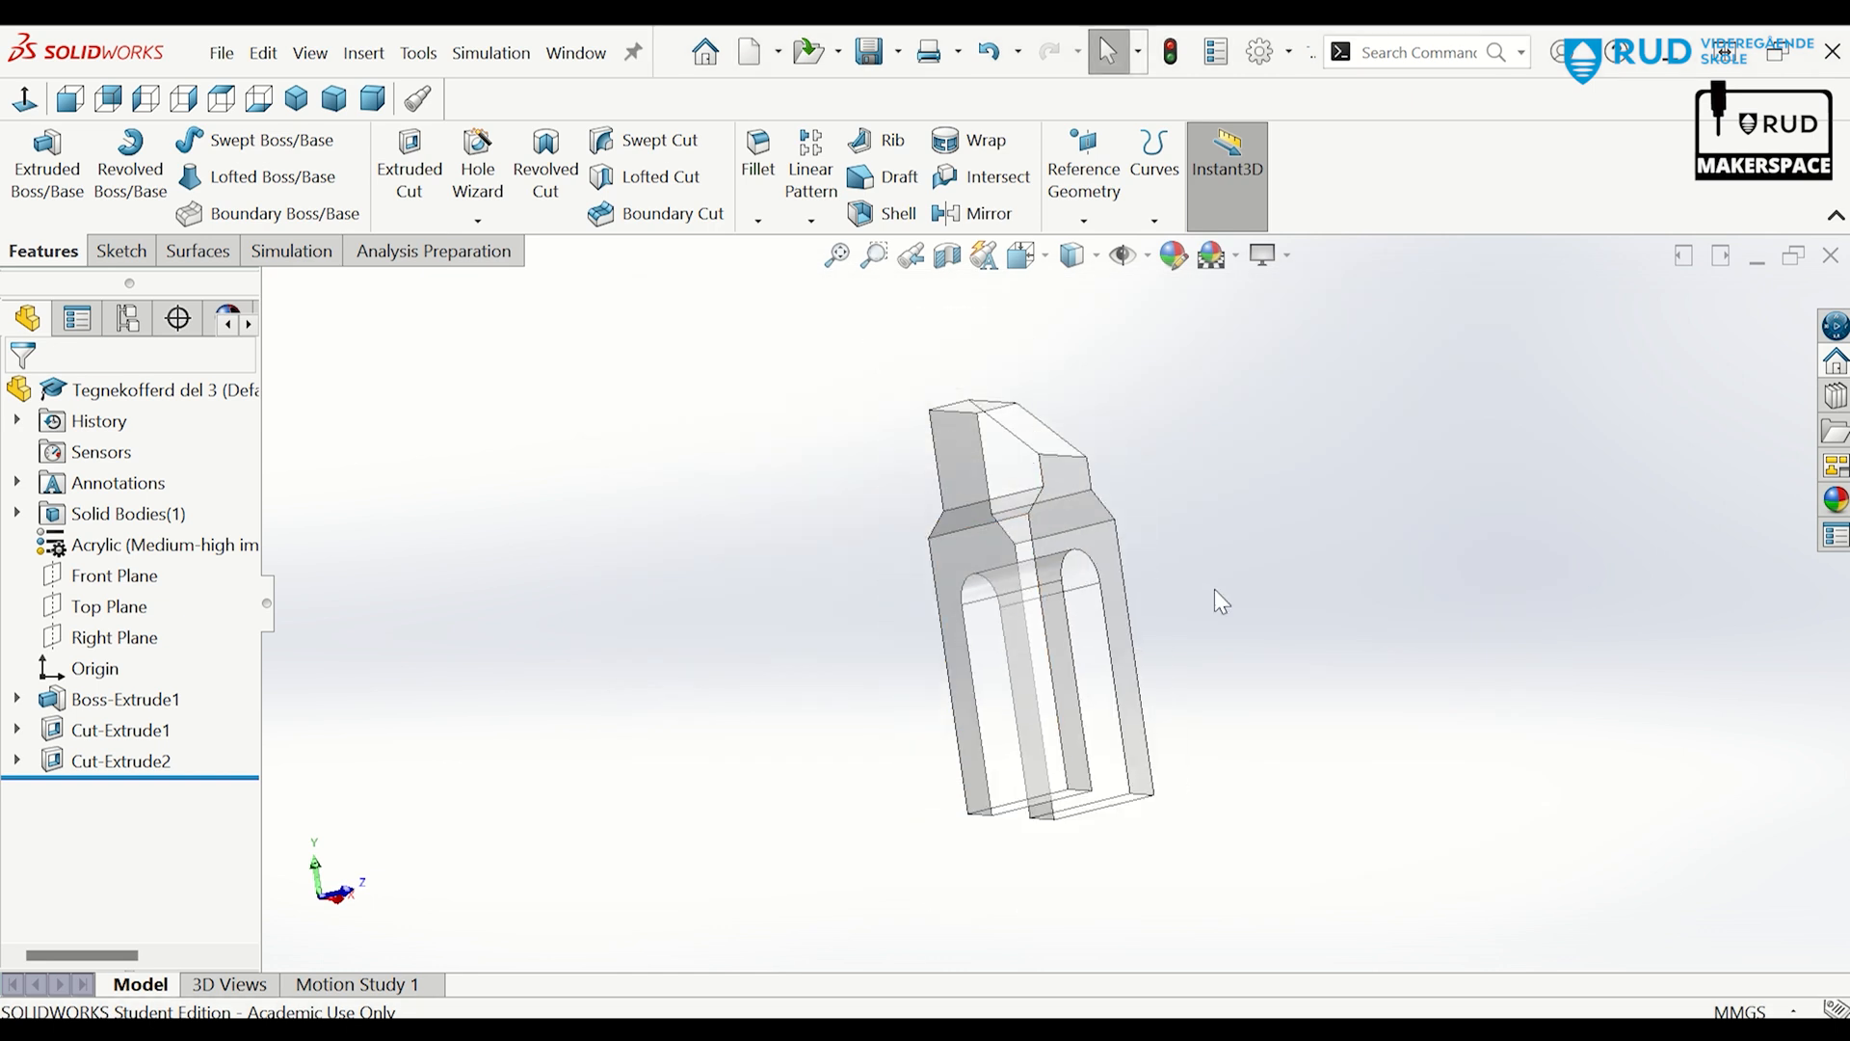
middle_click_drag(1186, 591, 1236, 529)
left_click(228, 59)
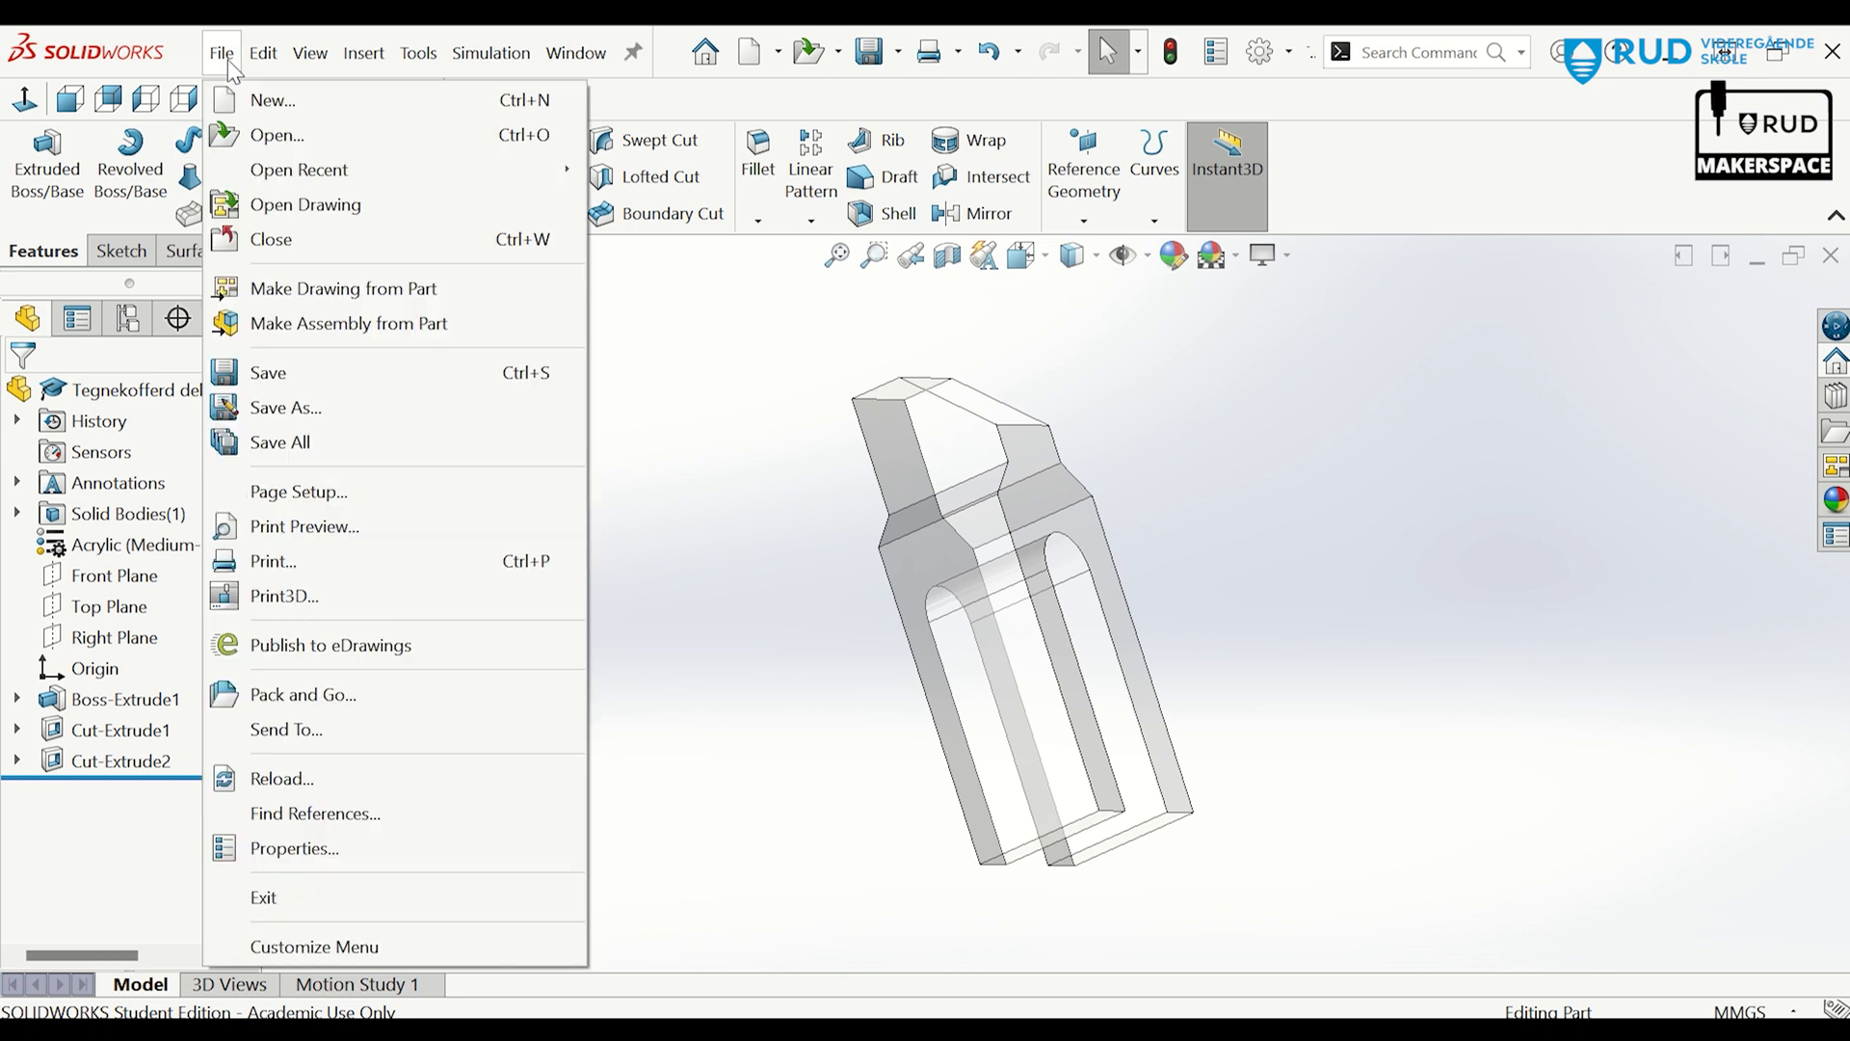
left_click(292, 286)
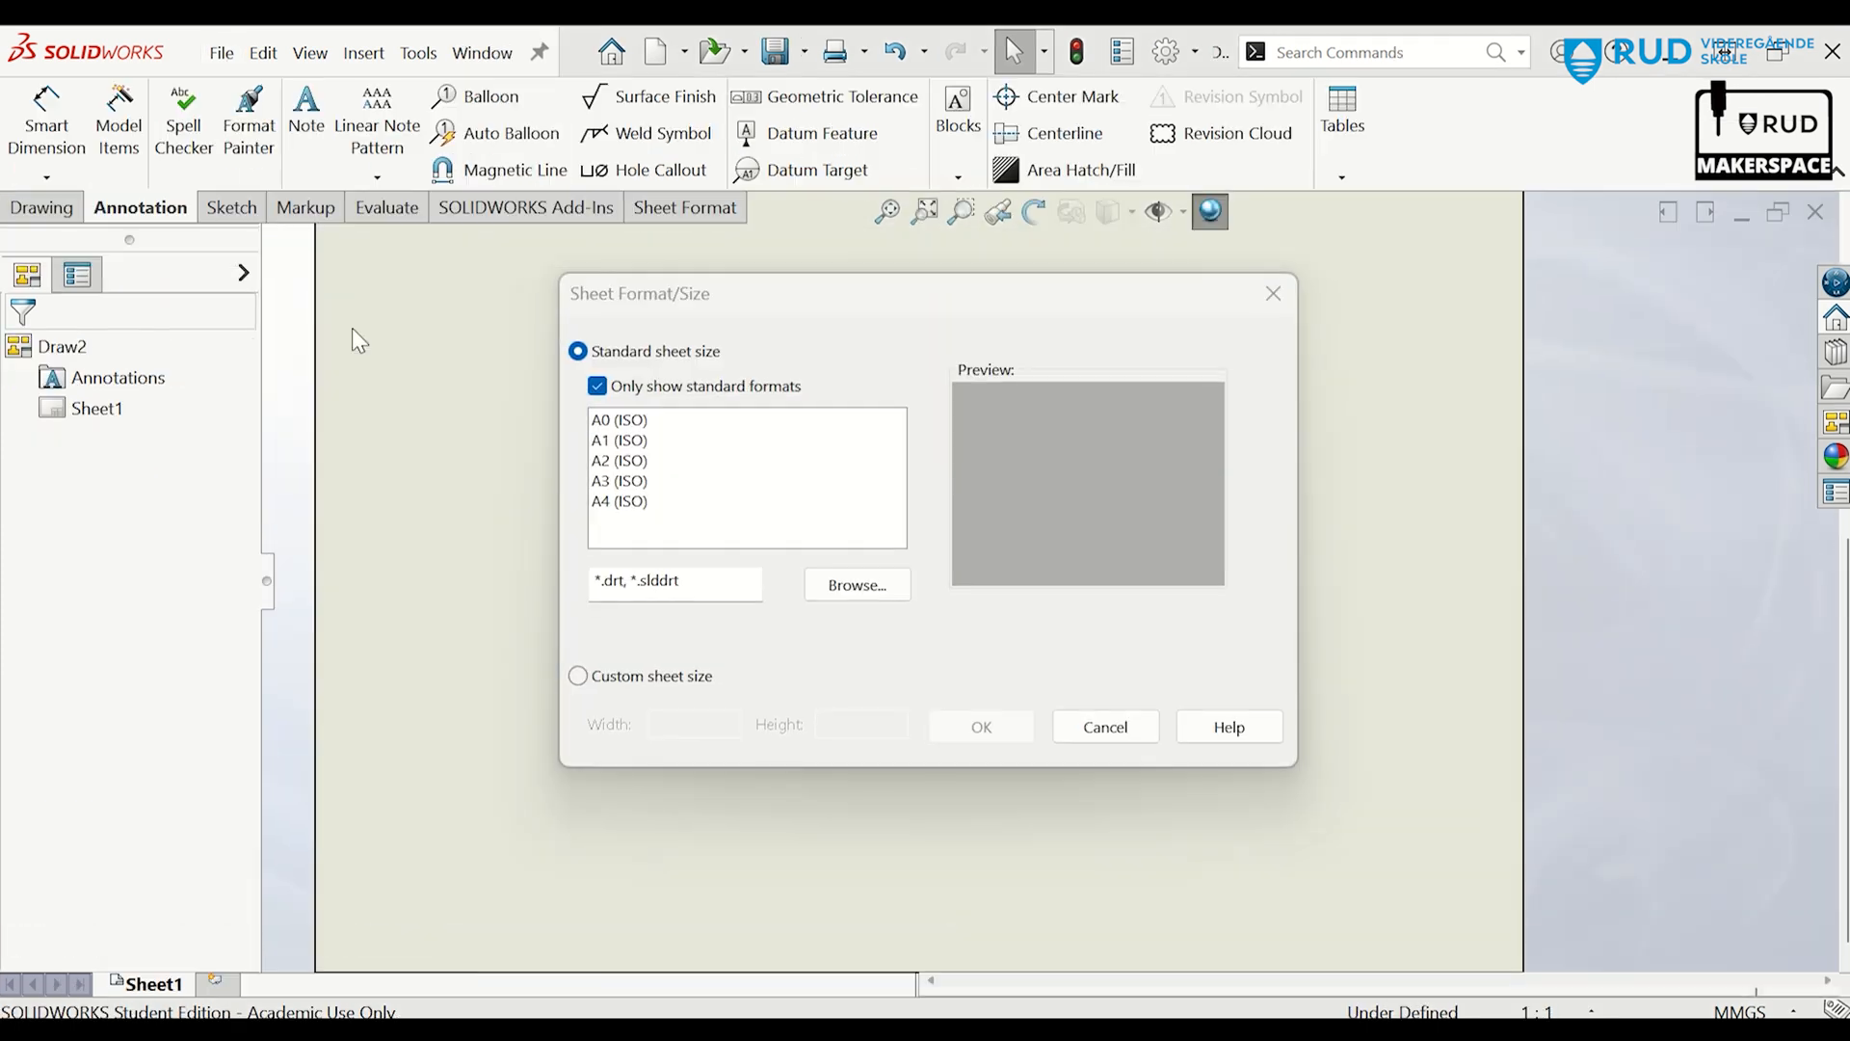
left_click(849, 583)
scroll(837, 557, "down", 15)
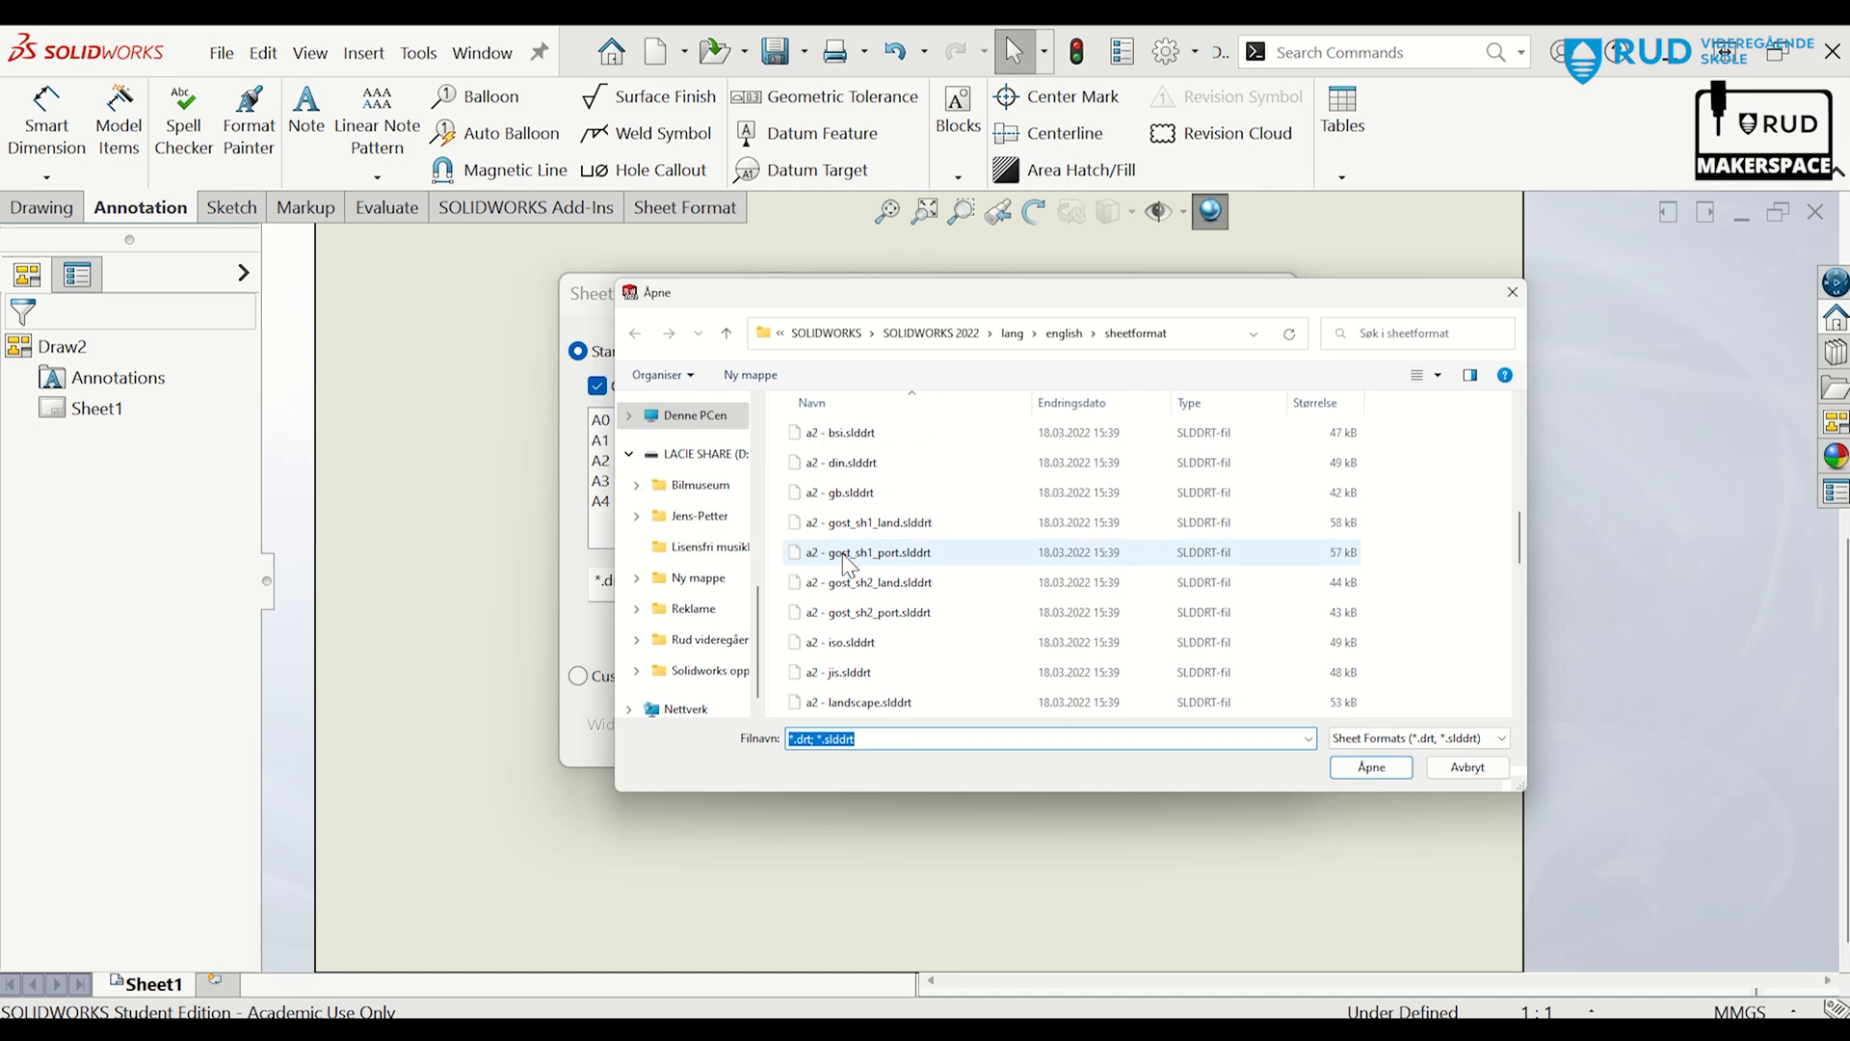
left_click(893, 705)
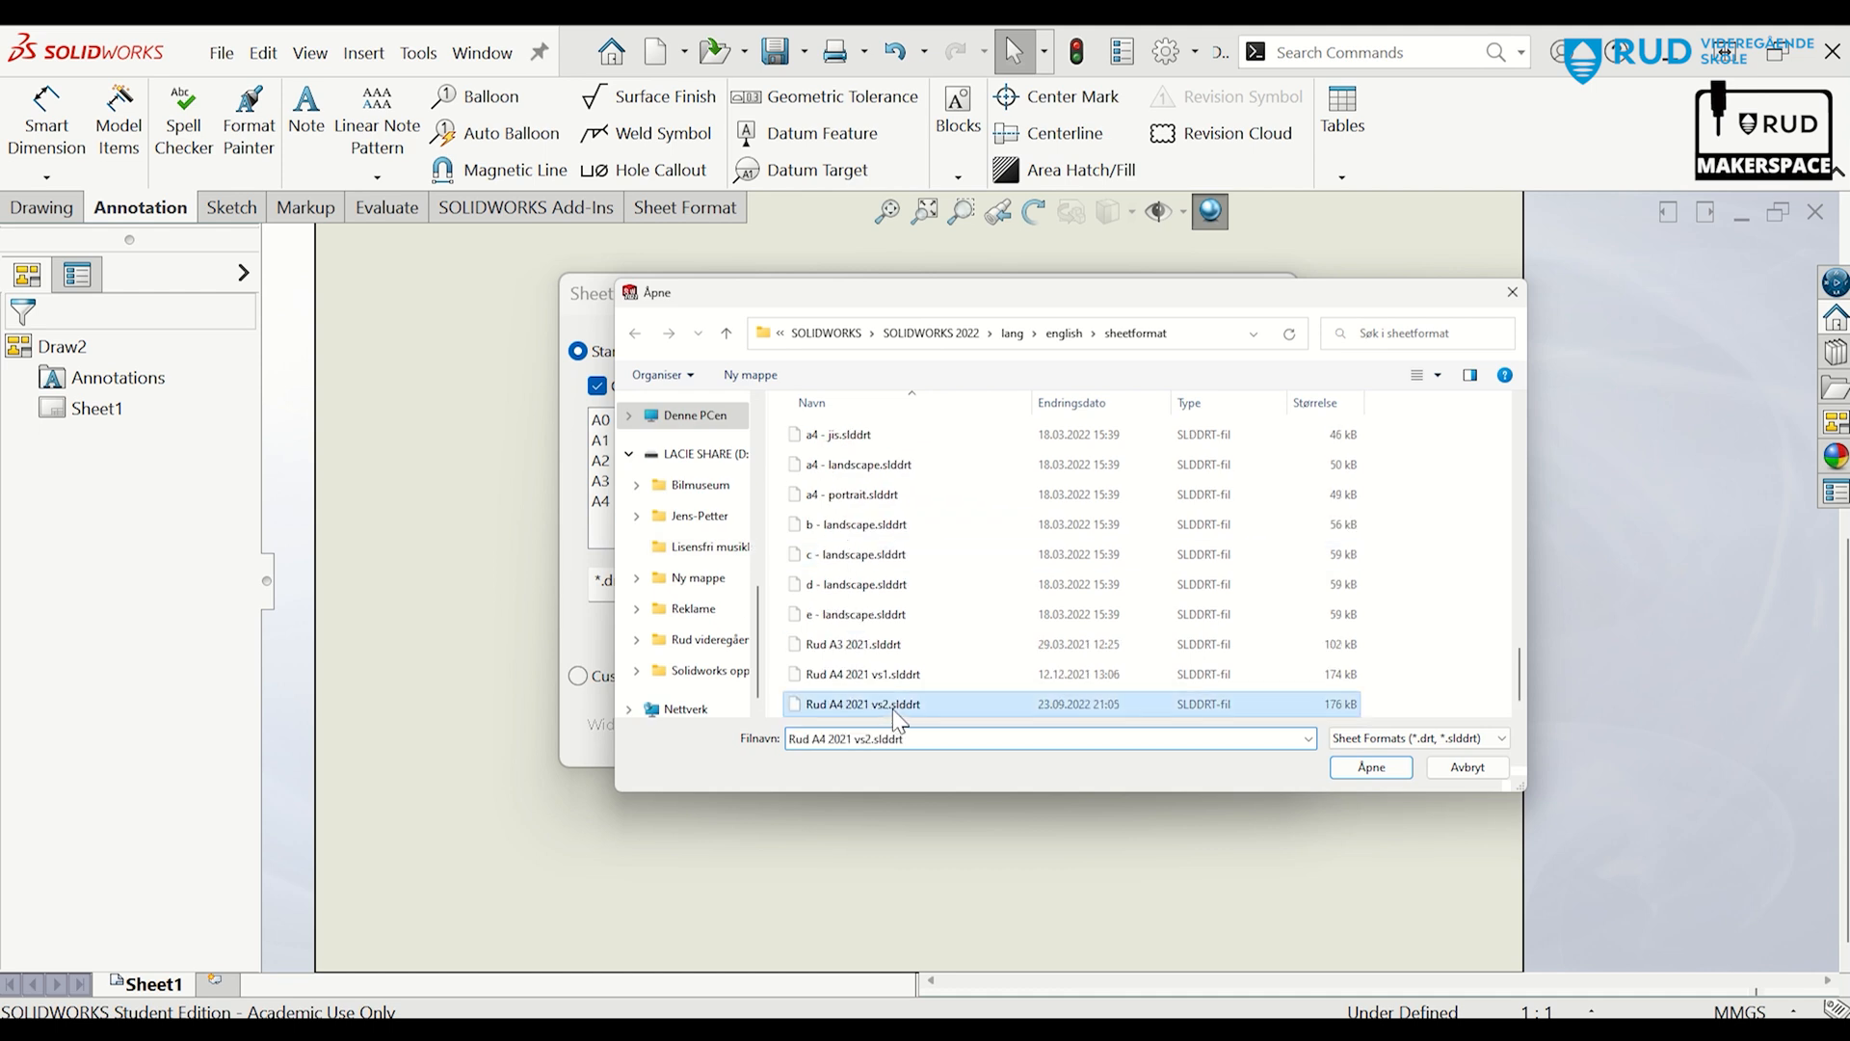
left_click(1372, 767)
left_click(979, 727)
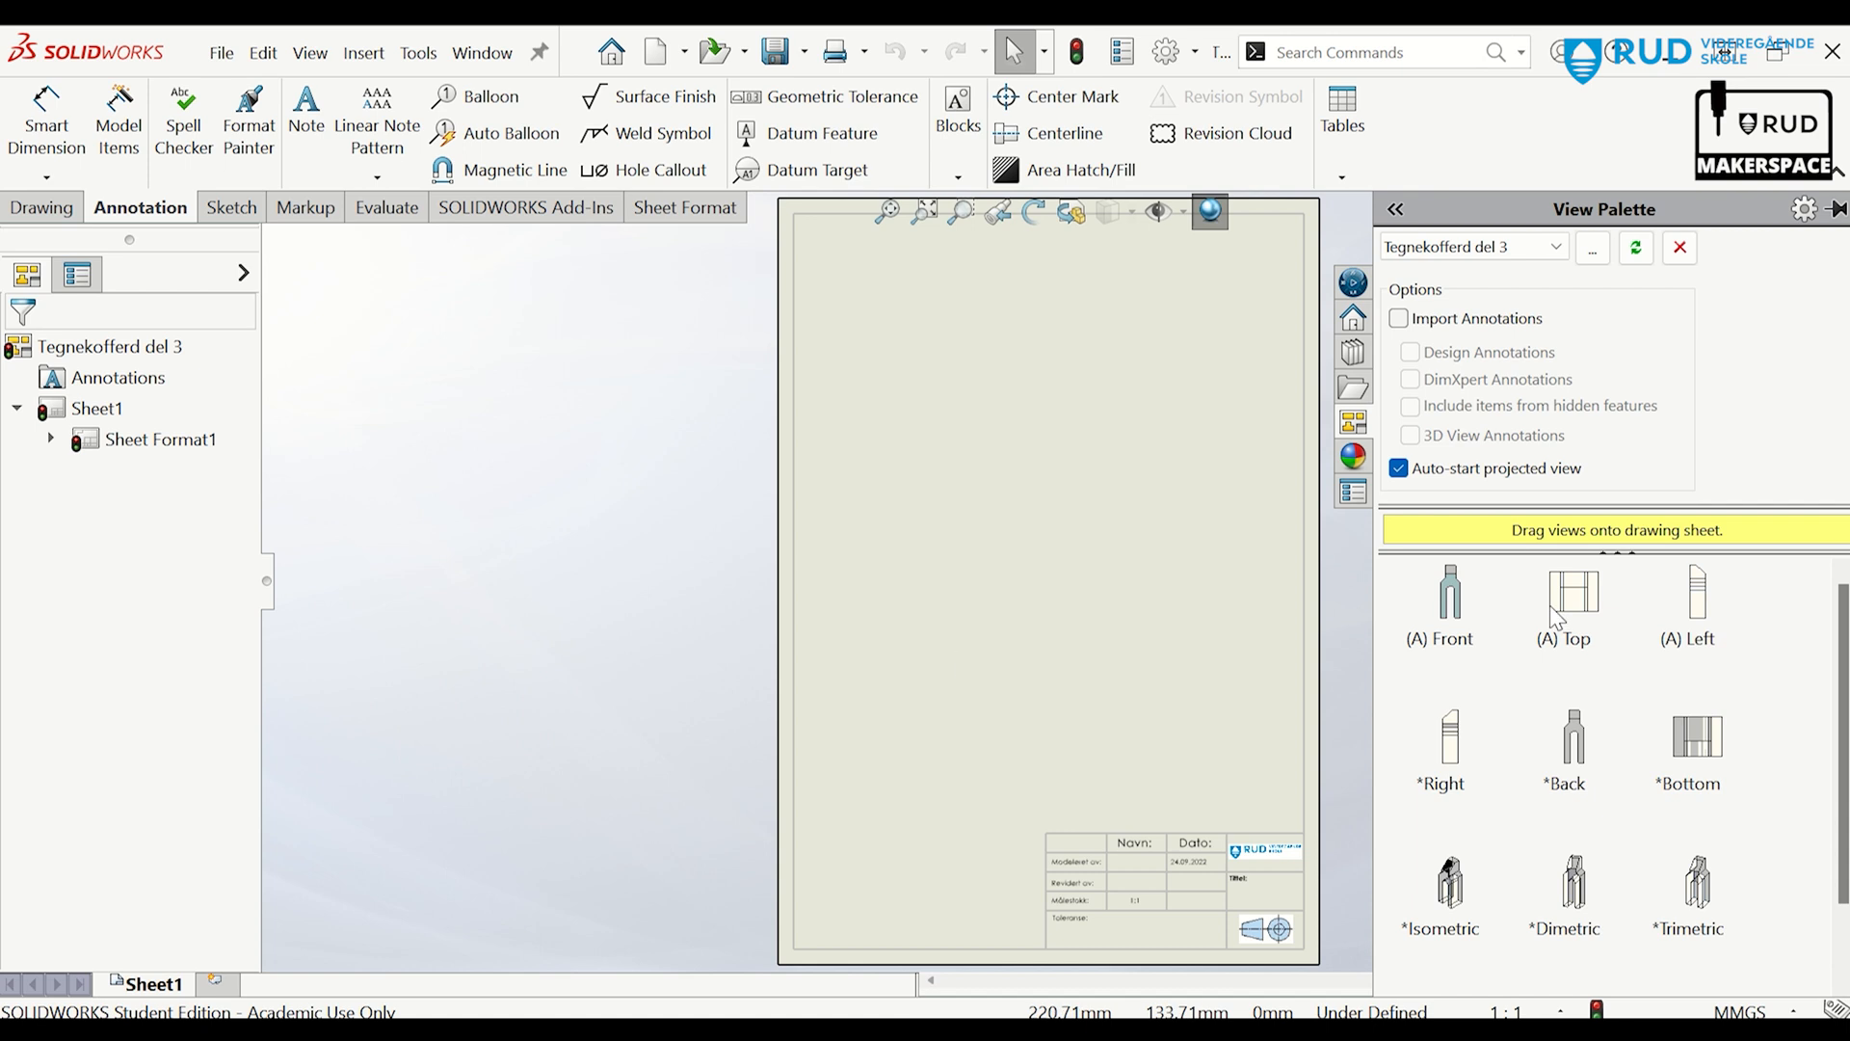
Place the front view in the sheet's upper left area, with a projected side view to its right and a projected top view below.
left_click_drag(1466, 605, 944, 431)
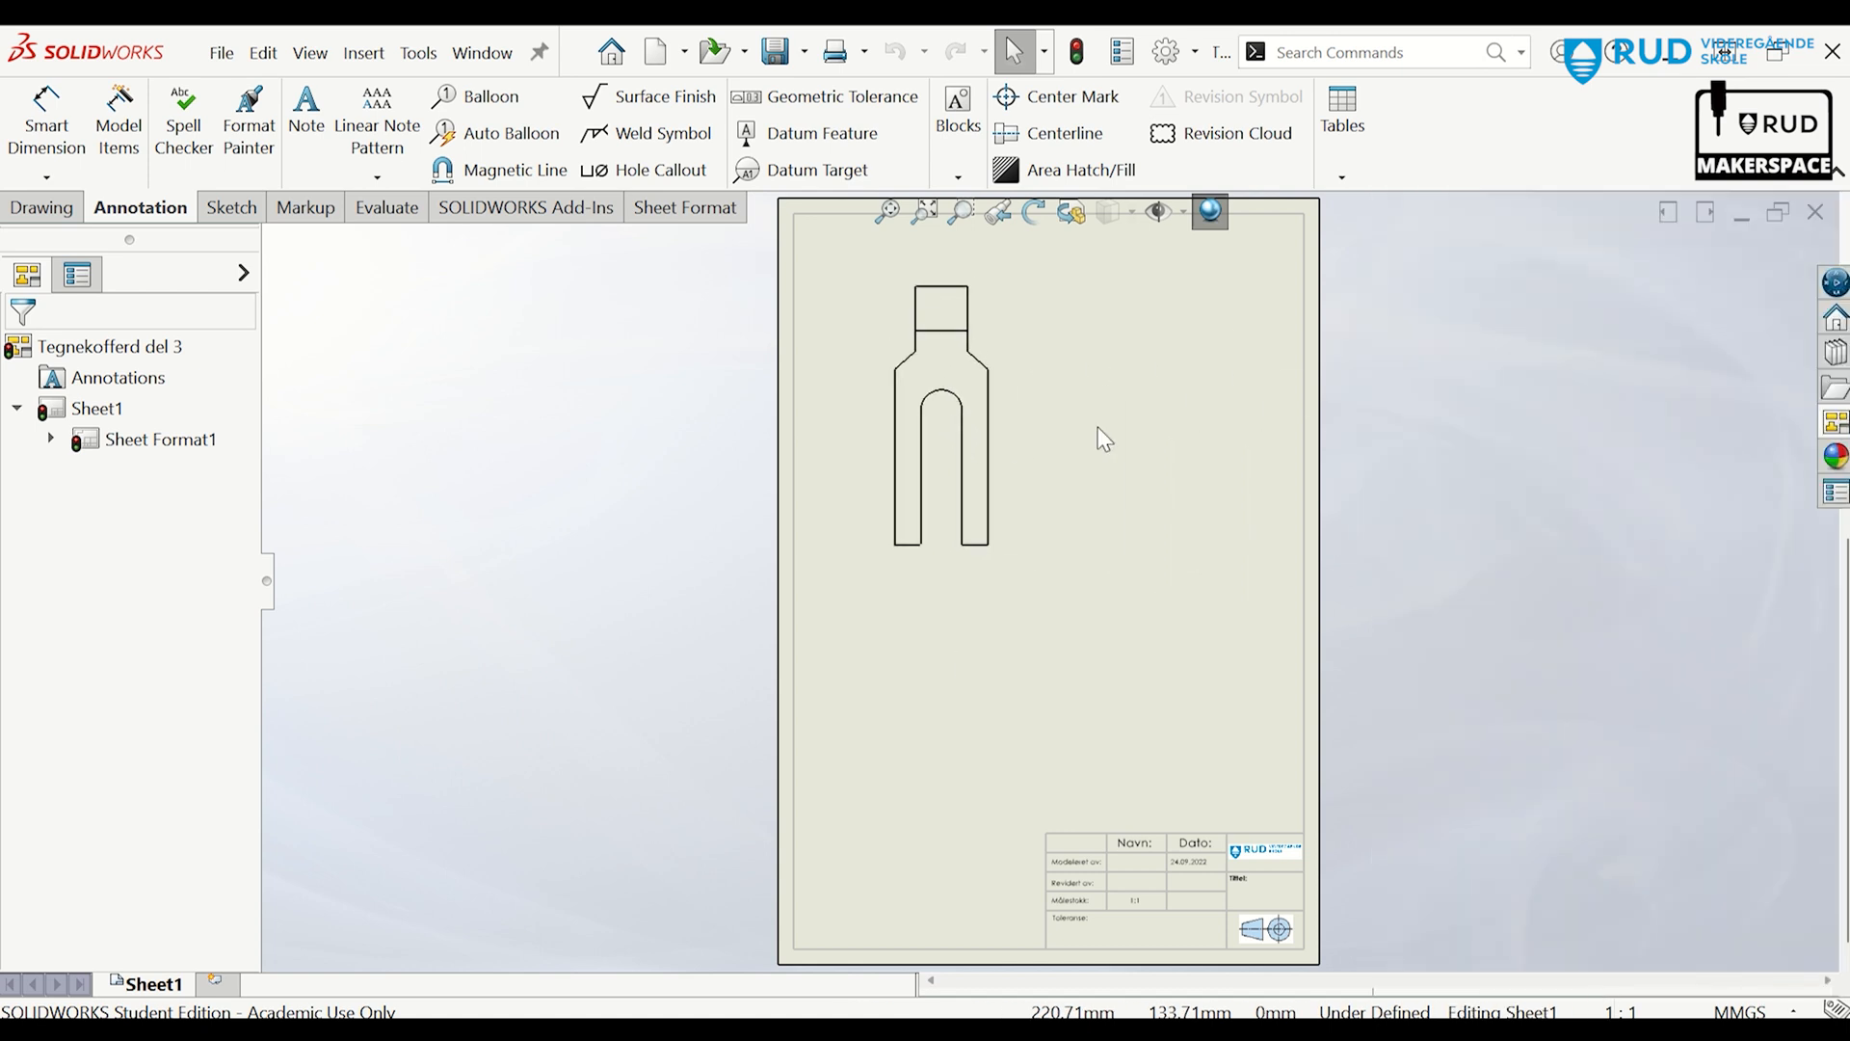
left_click(1145, 446)
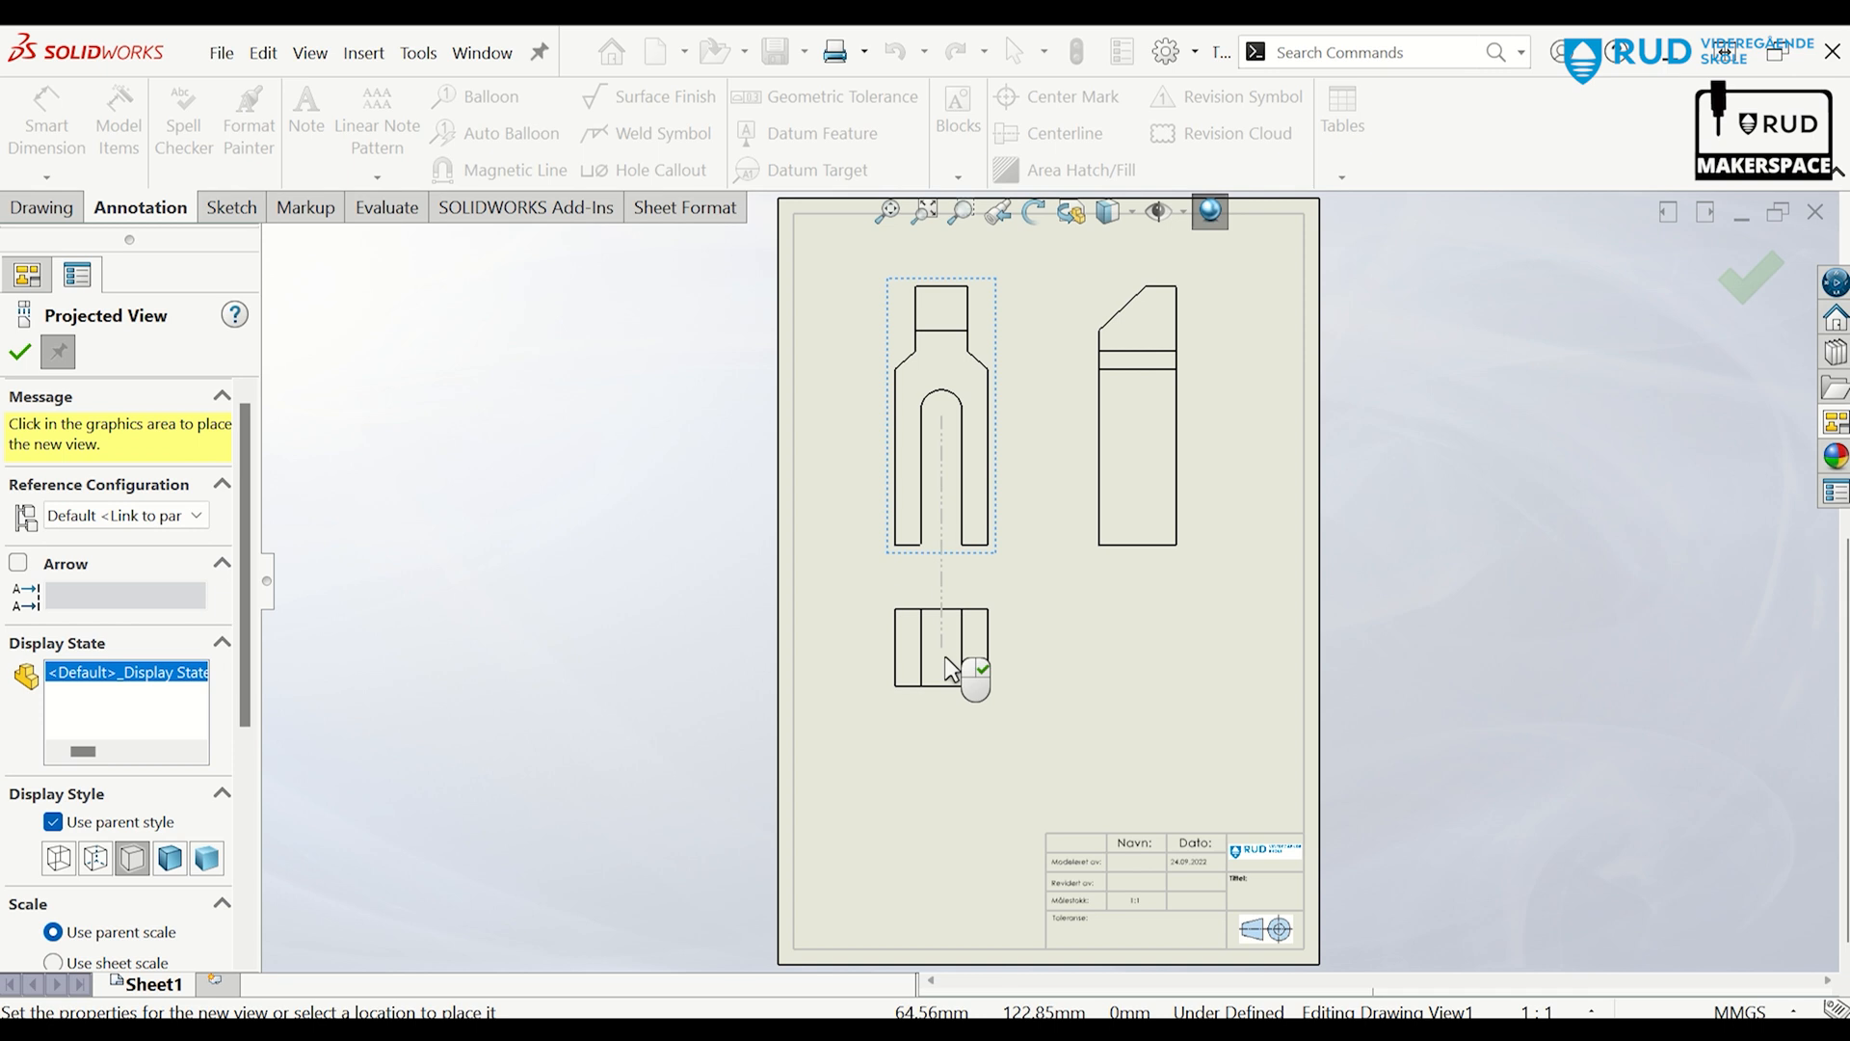
left_click(948, 700)
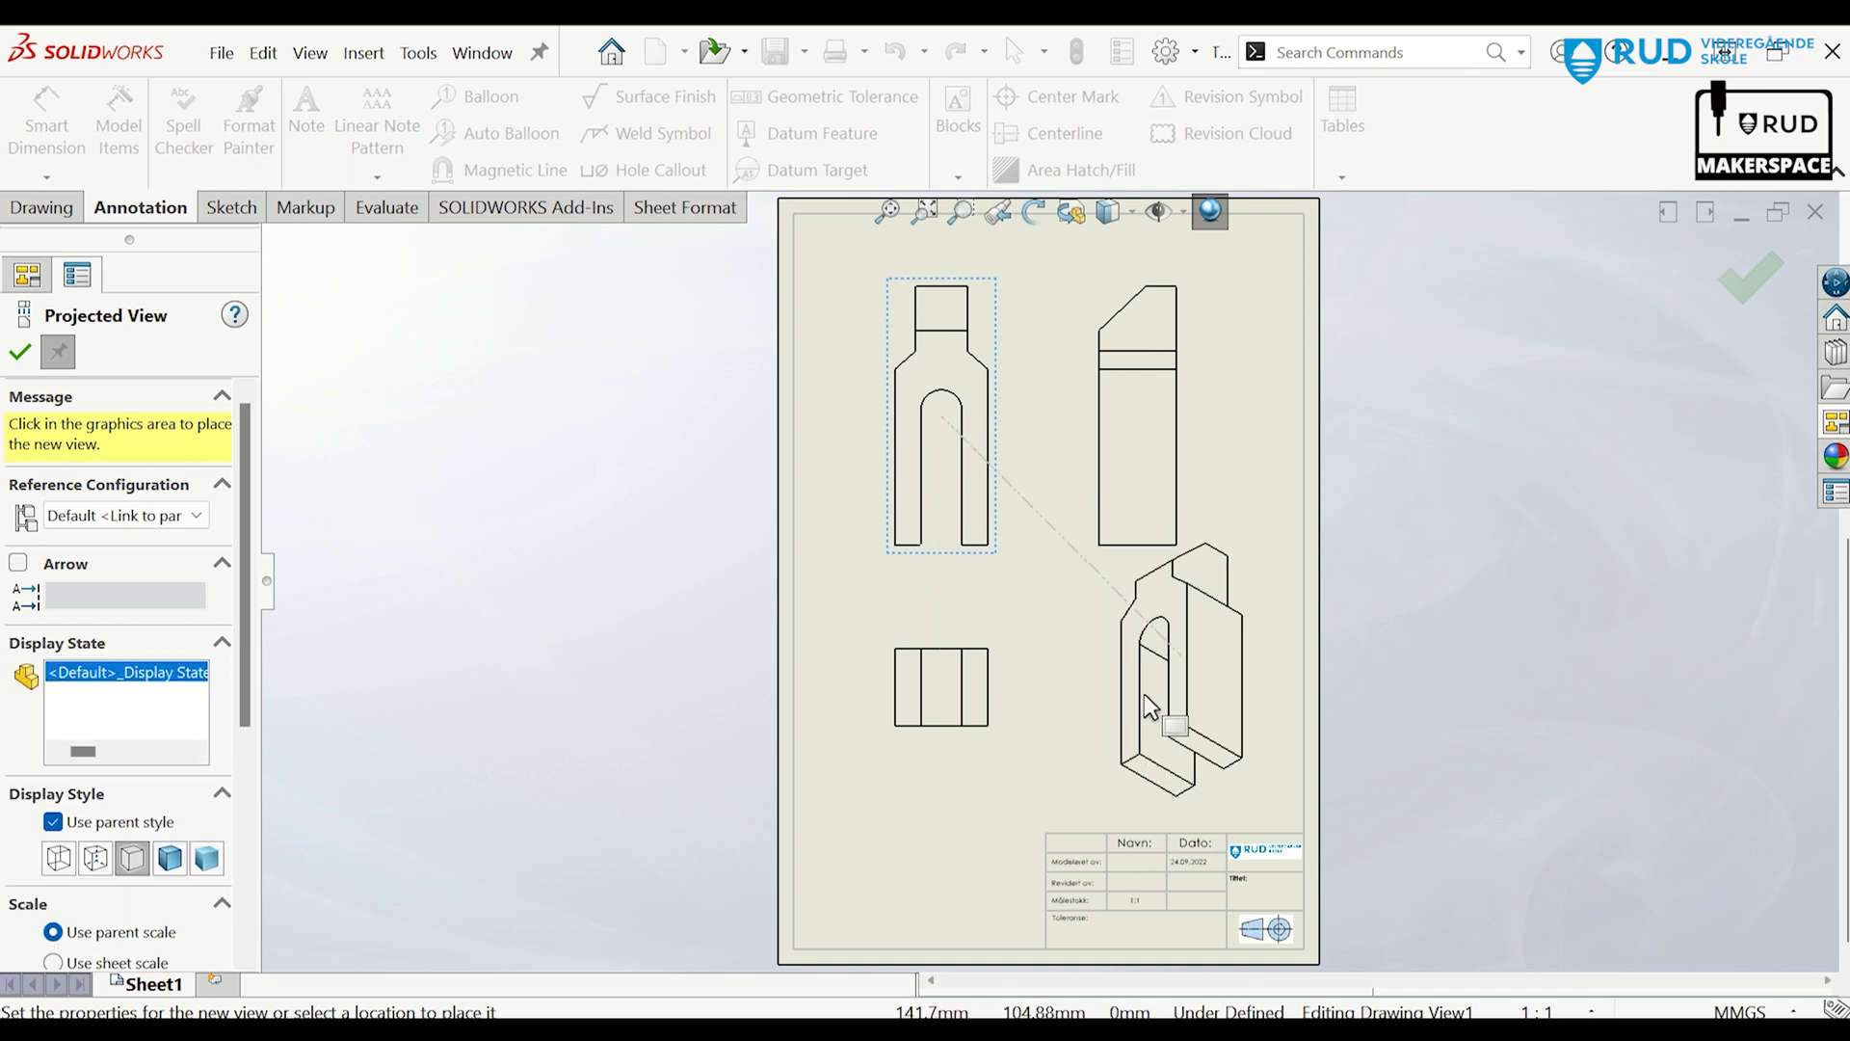
key("Escape")
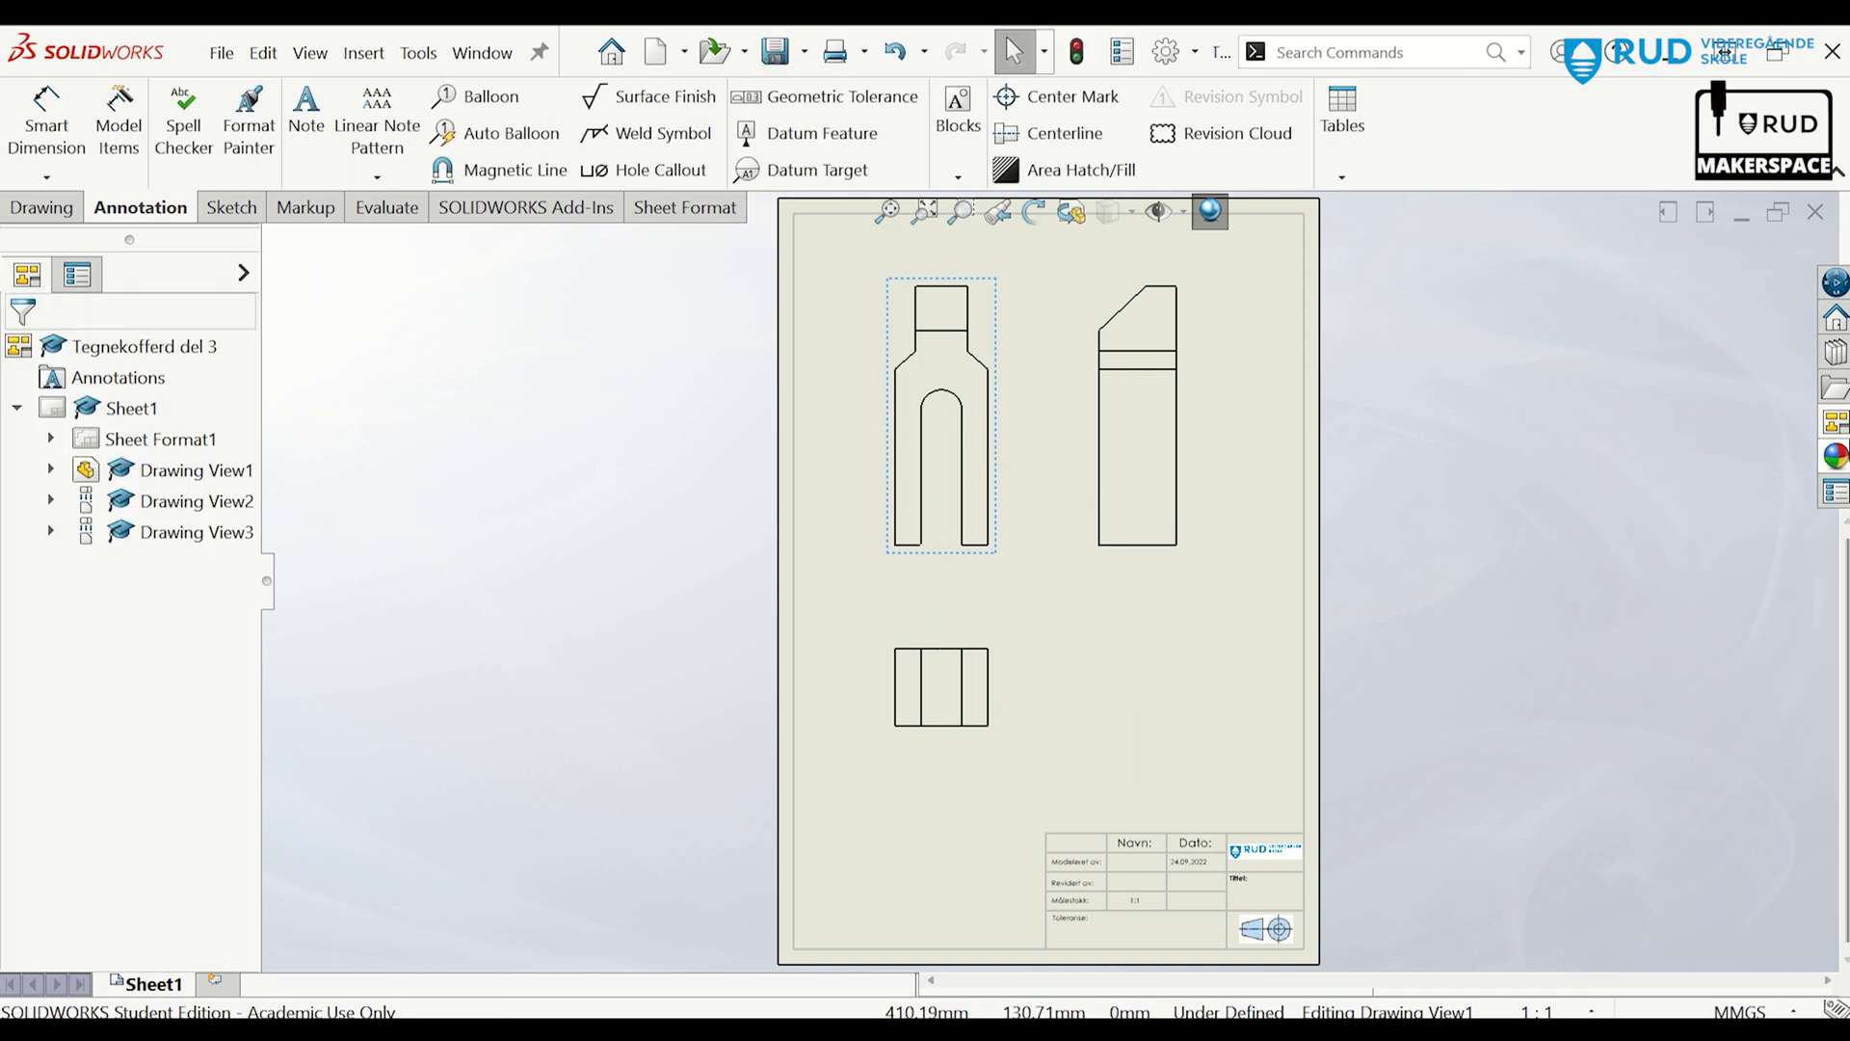
Add a Trimetric view above the title block and display it shaded with edges.
left_click(1836, 424)
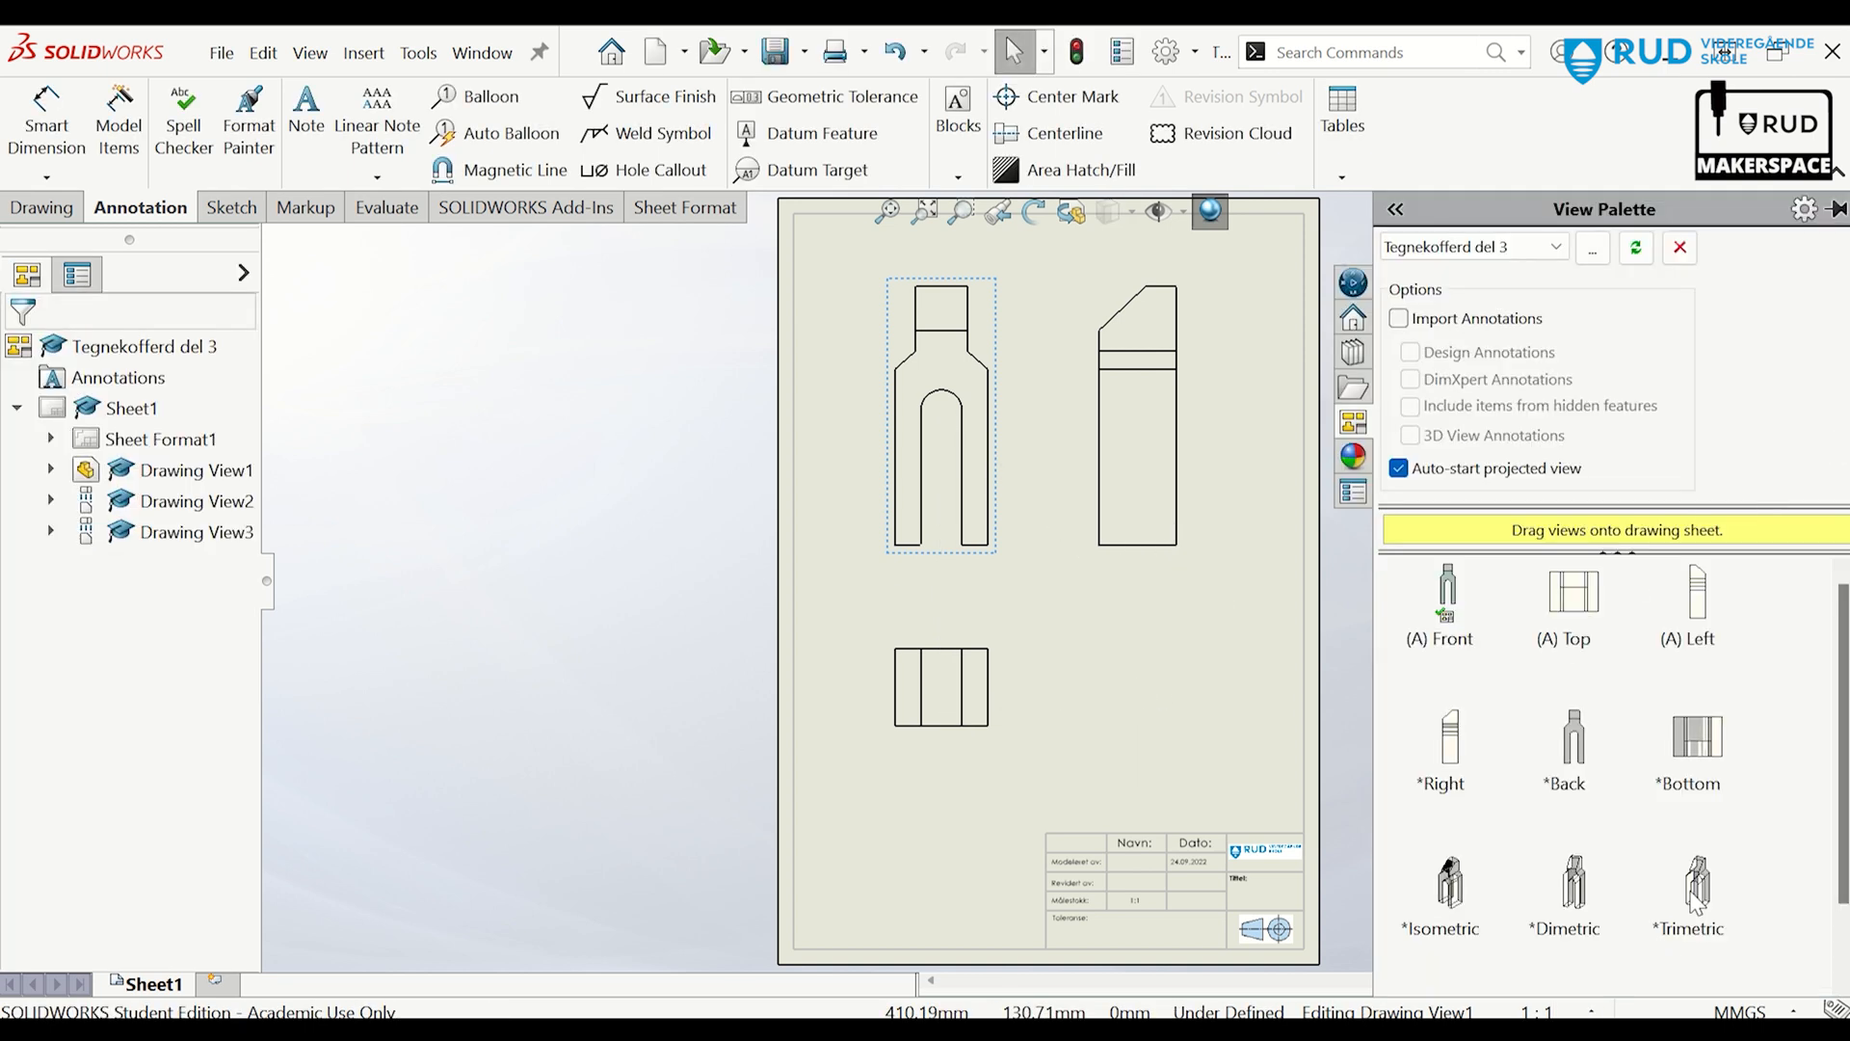
mouse_move(1697, 901)
left_mouse_down()
mouse_move(1199, 685)
mouse_move(1217, 677)
left_mouse_up()
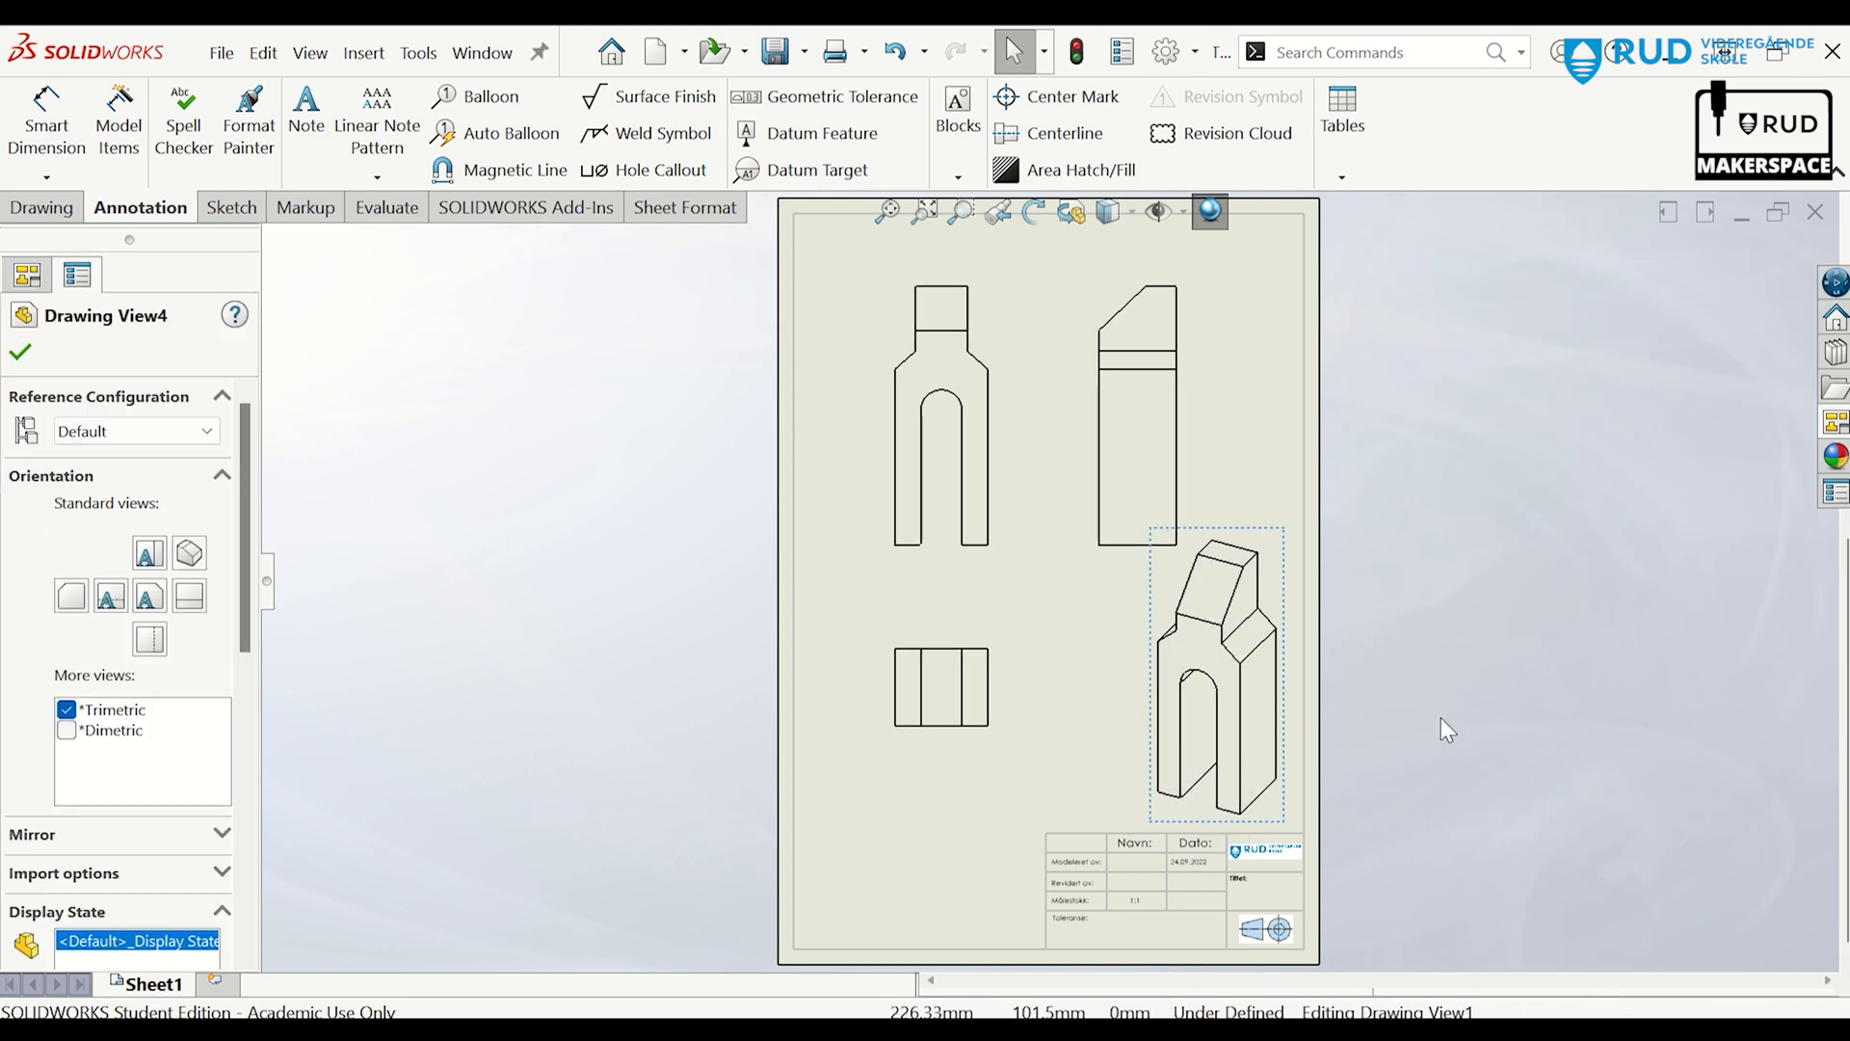
left_click_drag(241, 609, 250, 761)
left_click(188, 739)
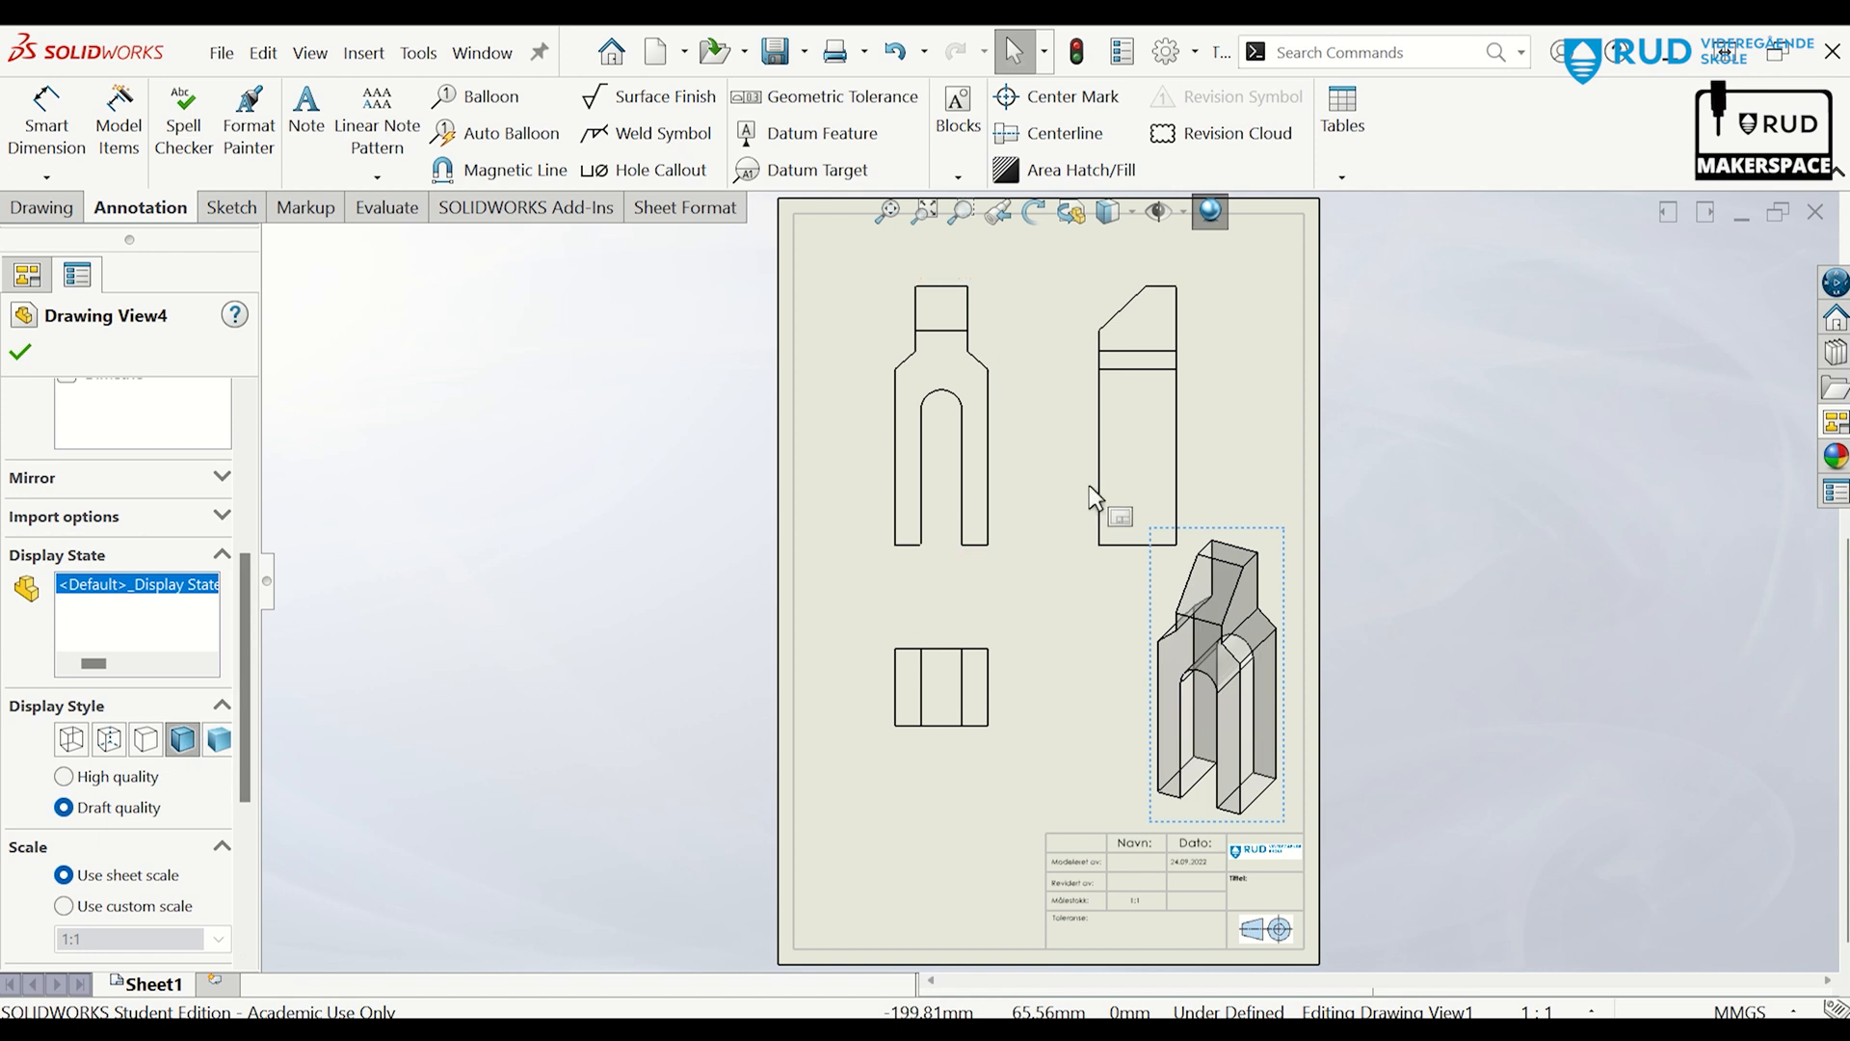
Set the display style of the projected side view and top view to Hidden Lines Visible.
left_click(1162, 496)
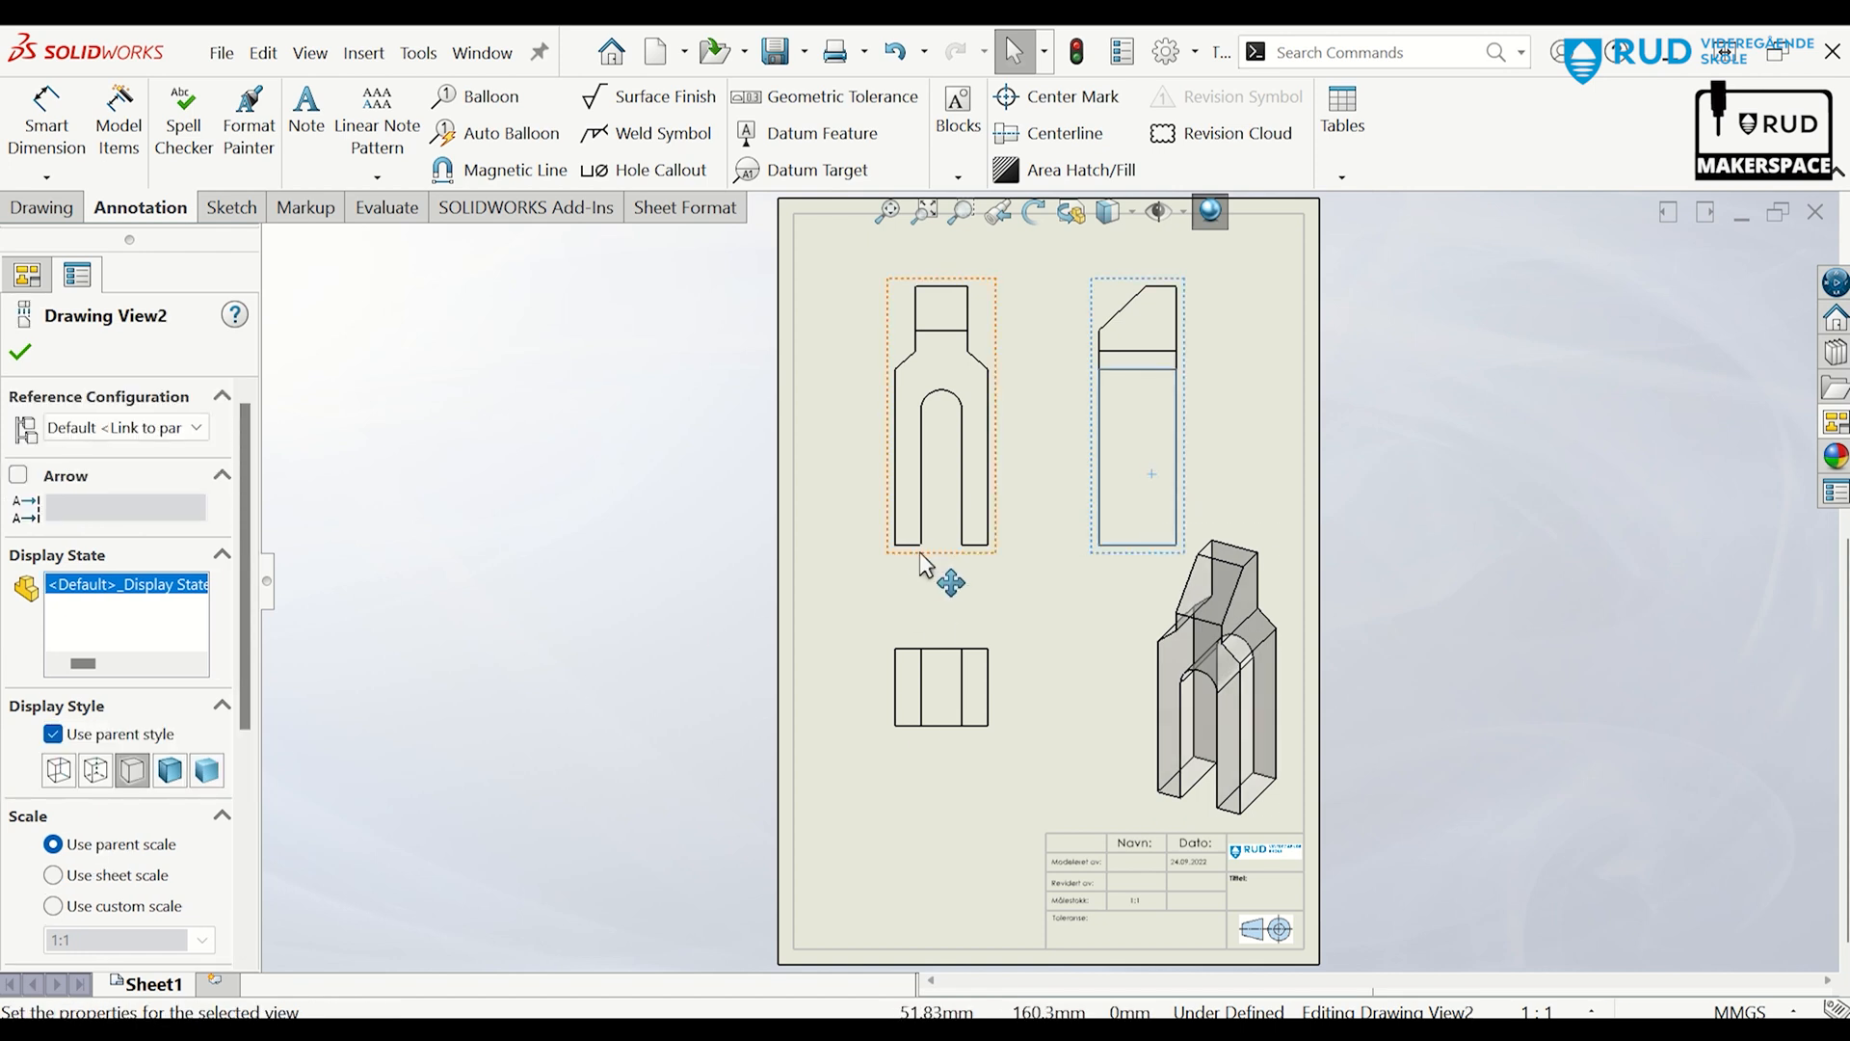
left_click(95, 771)
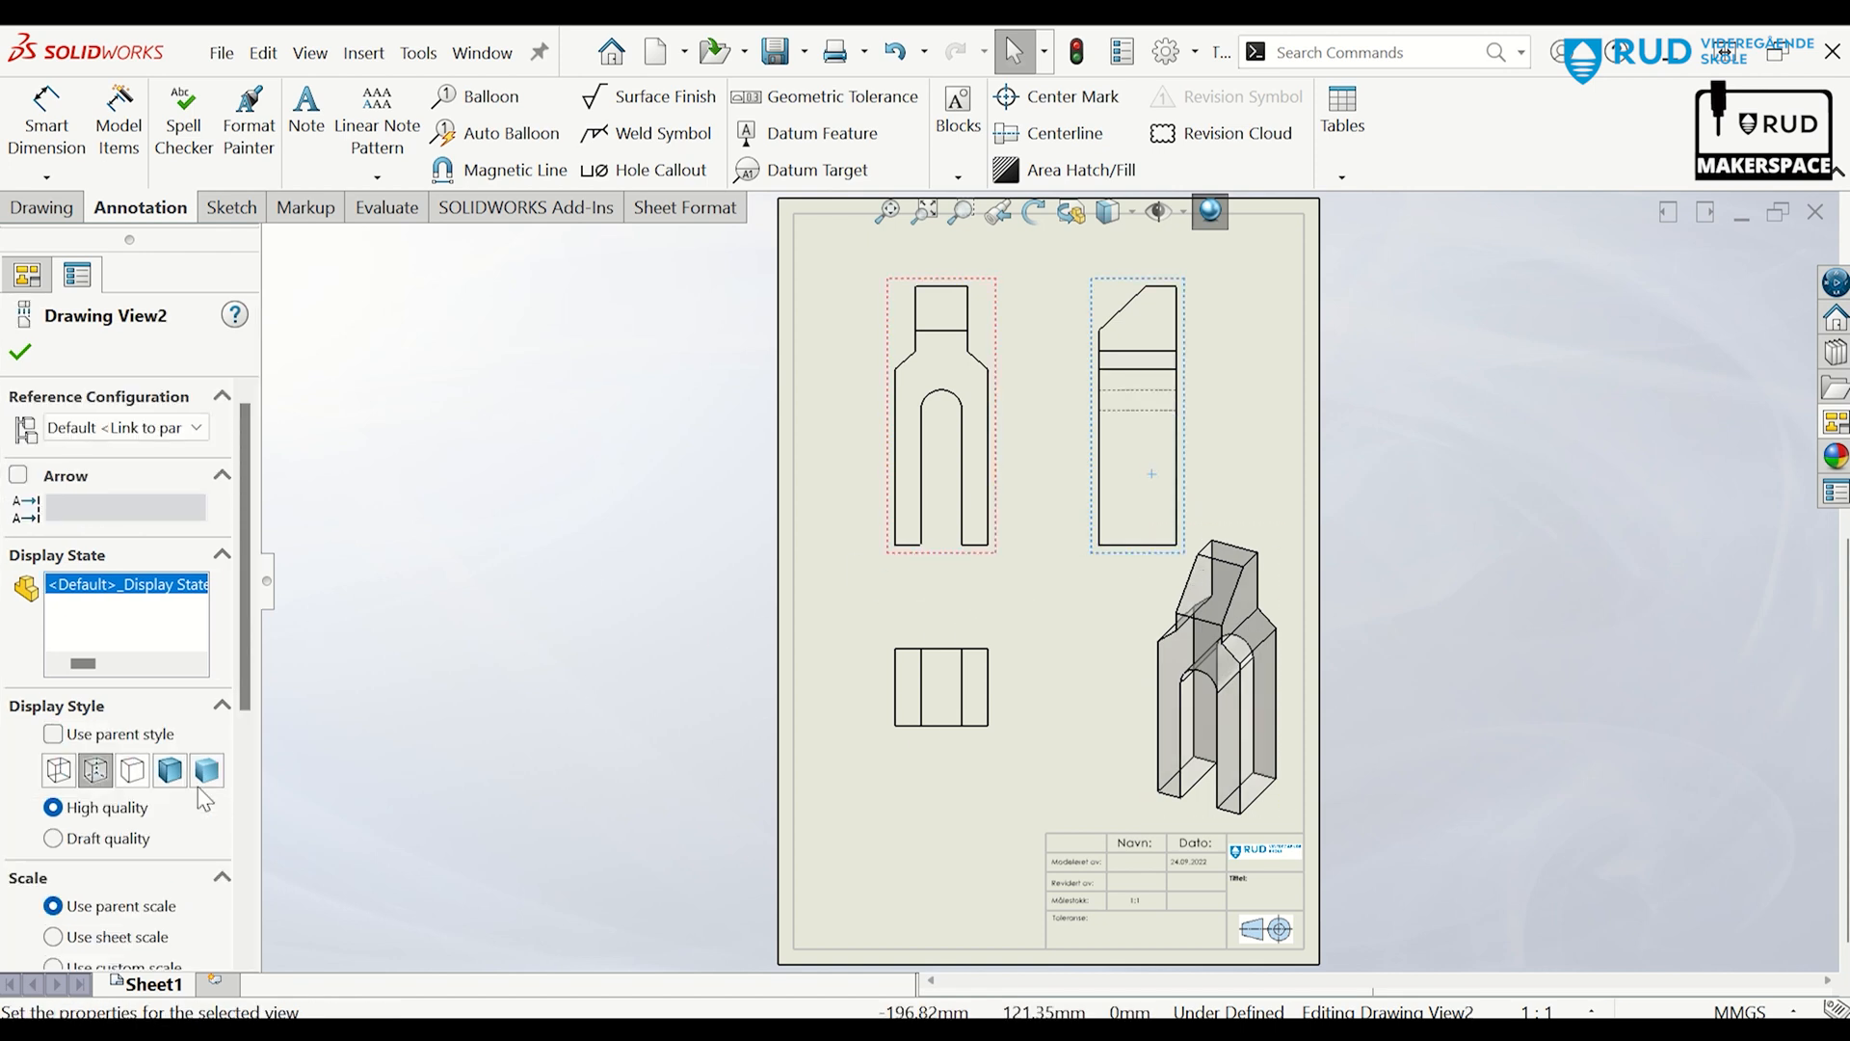
left_click(933, 737)
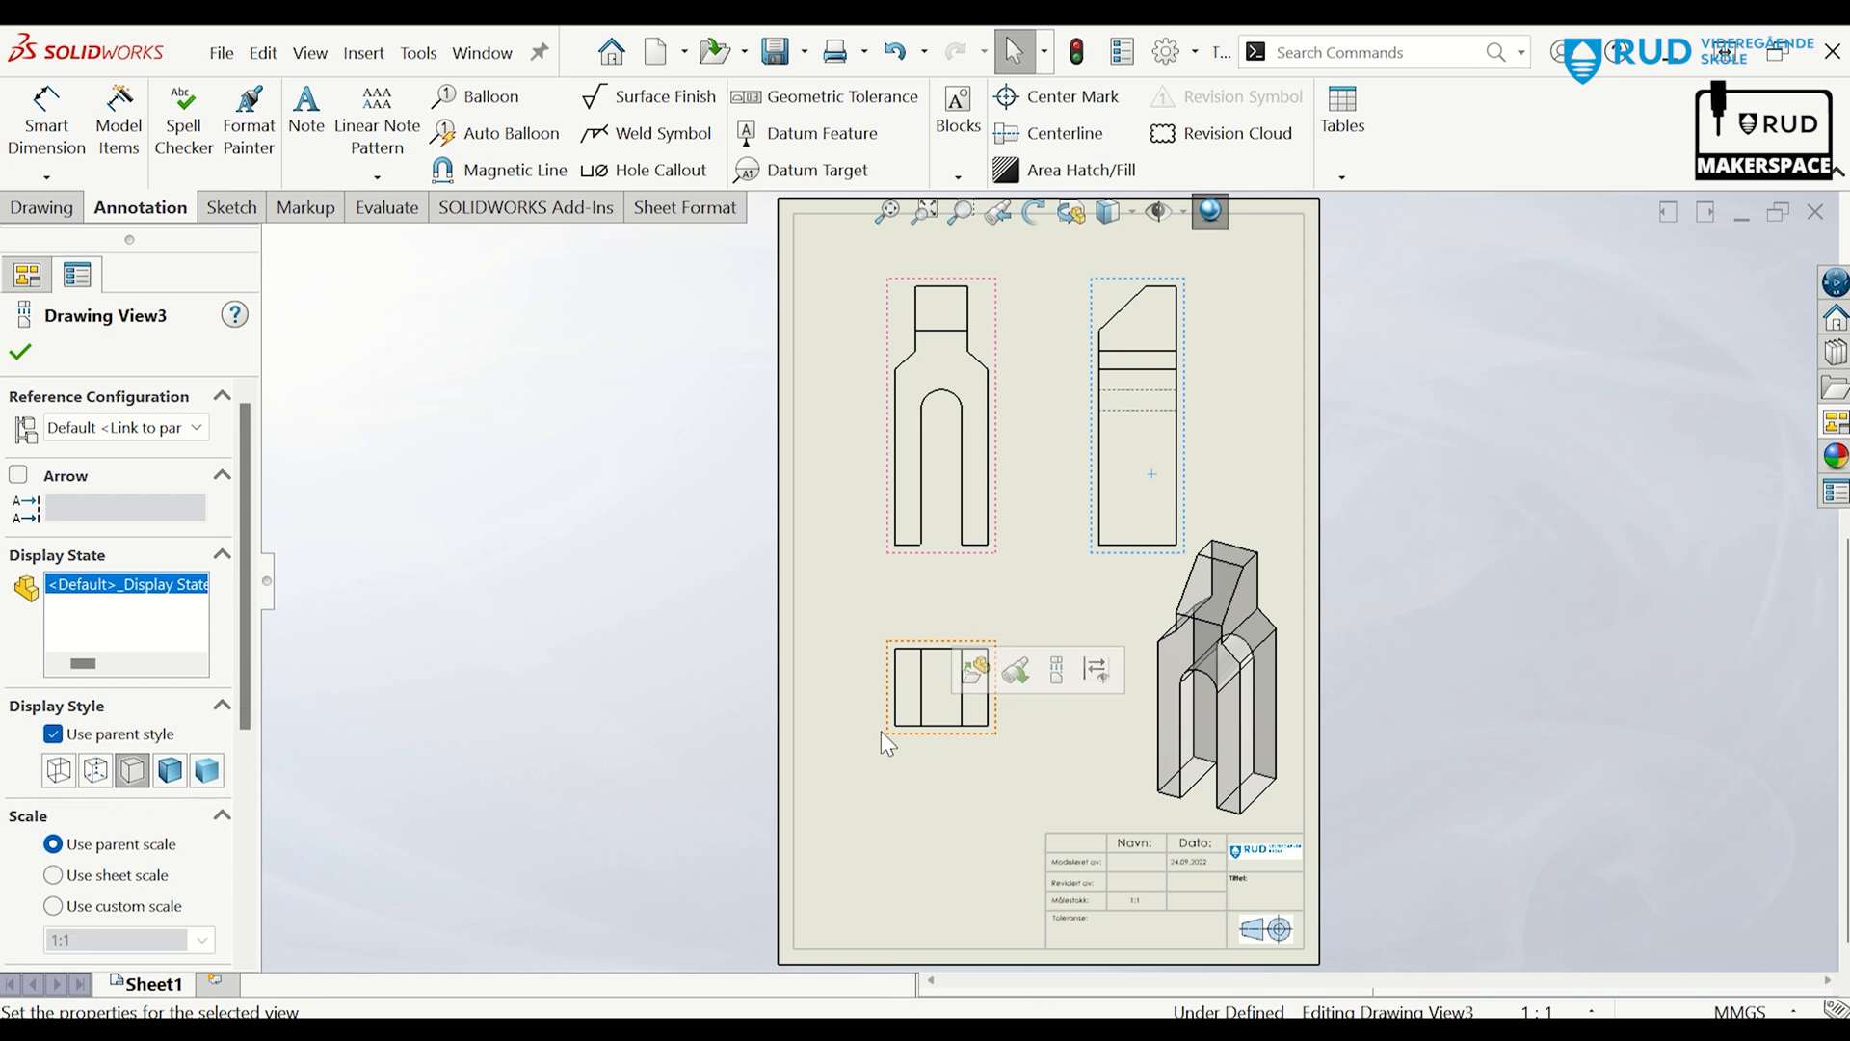
left_click(96, 771)
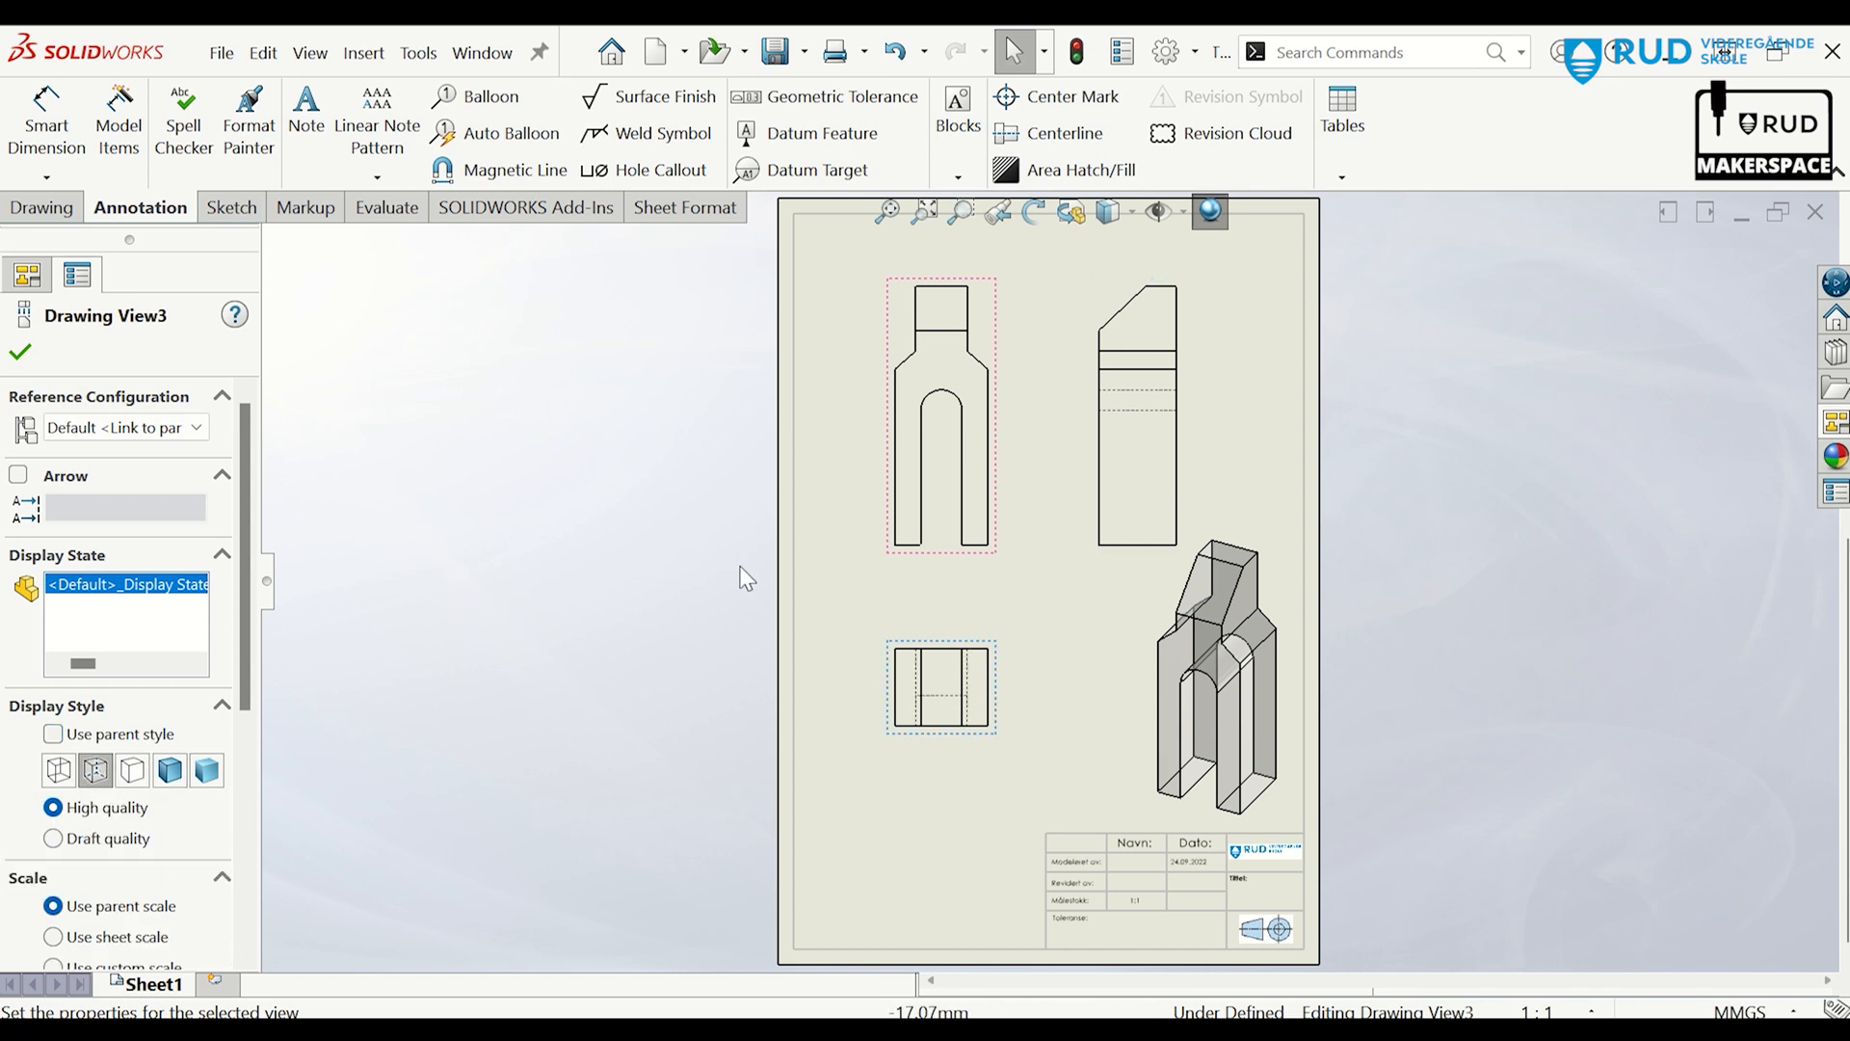
left_click(974, 501)
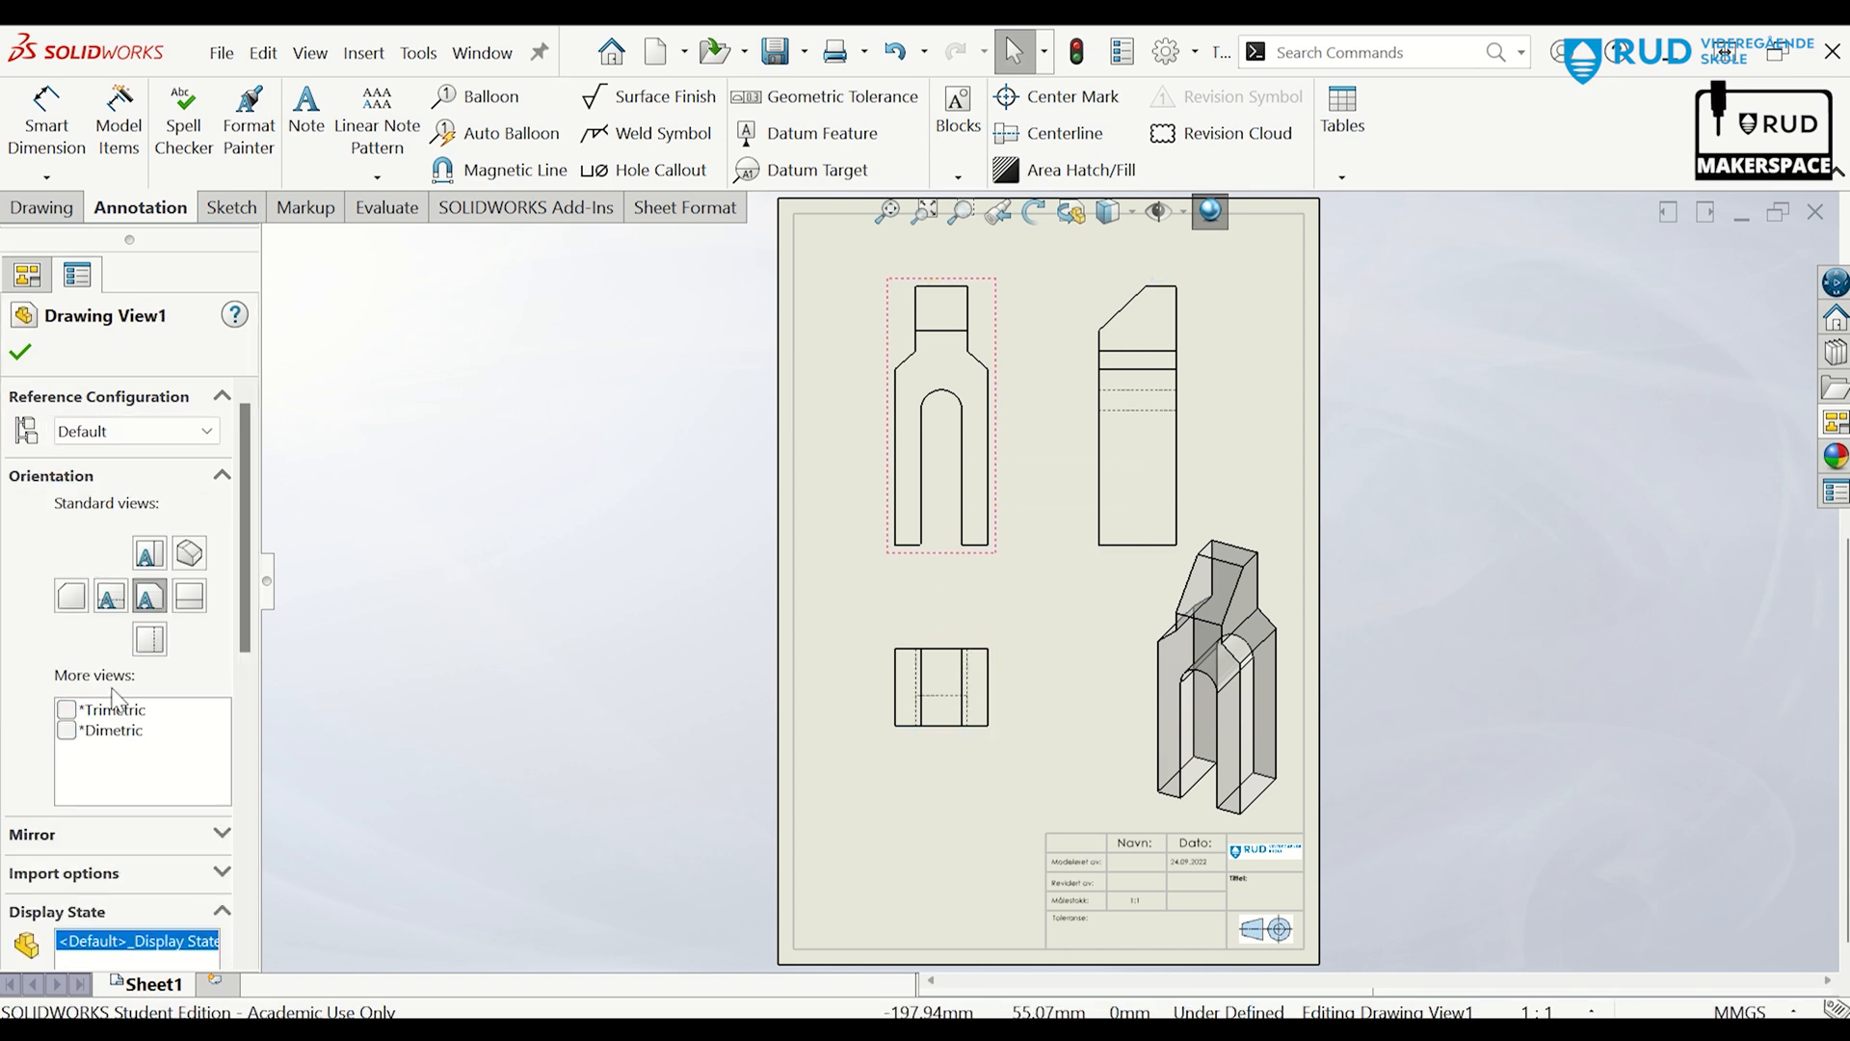
scroll(116, 852, "down", 3)
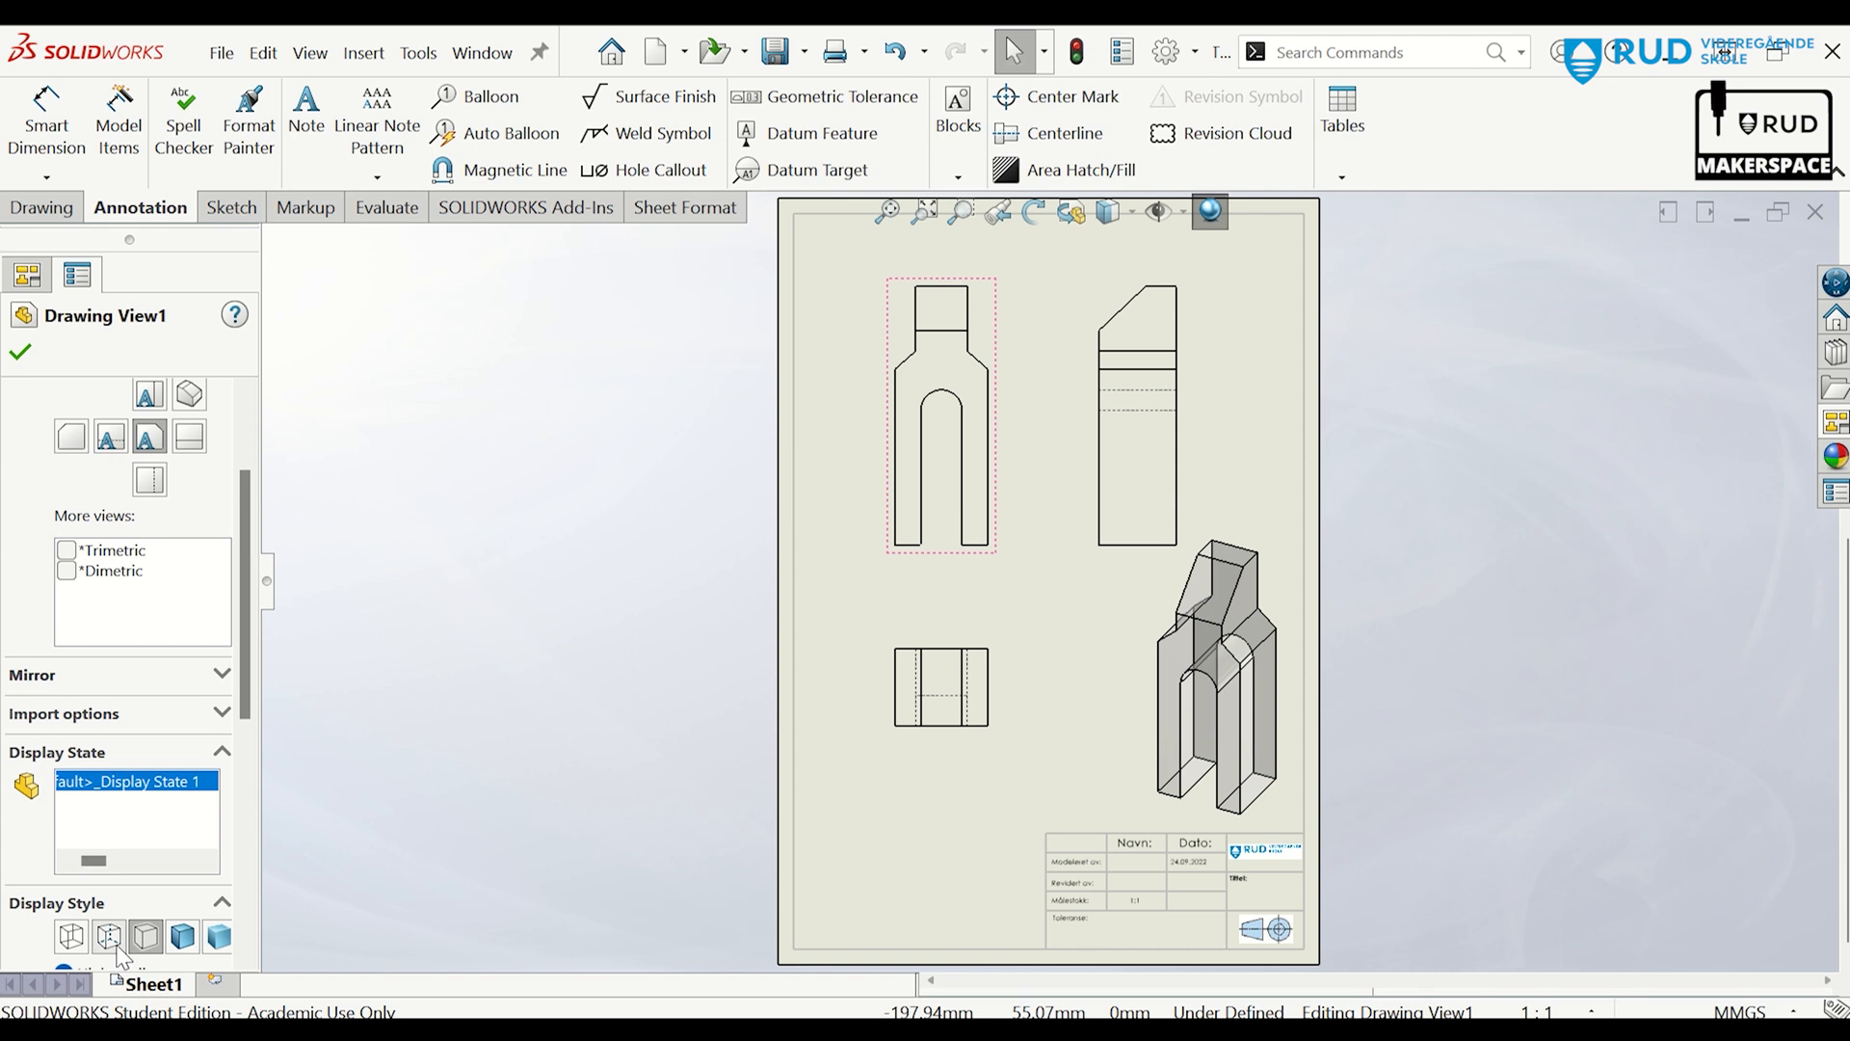
left_click(492, 718)
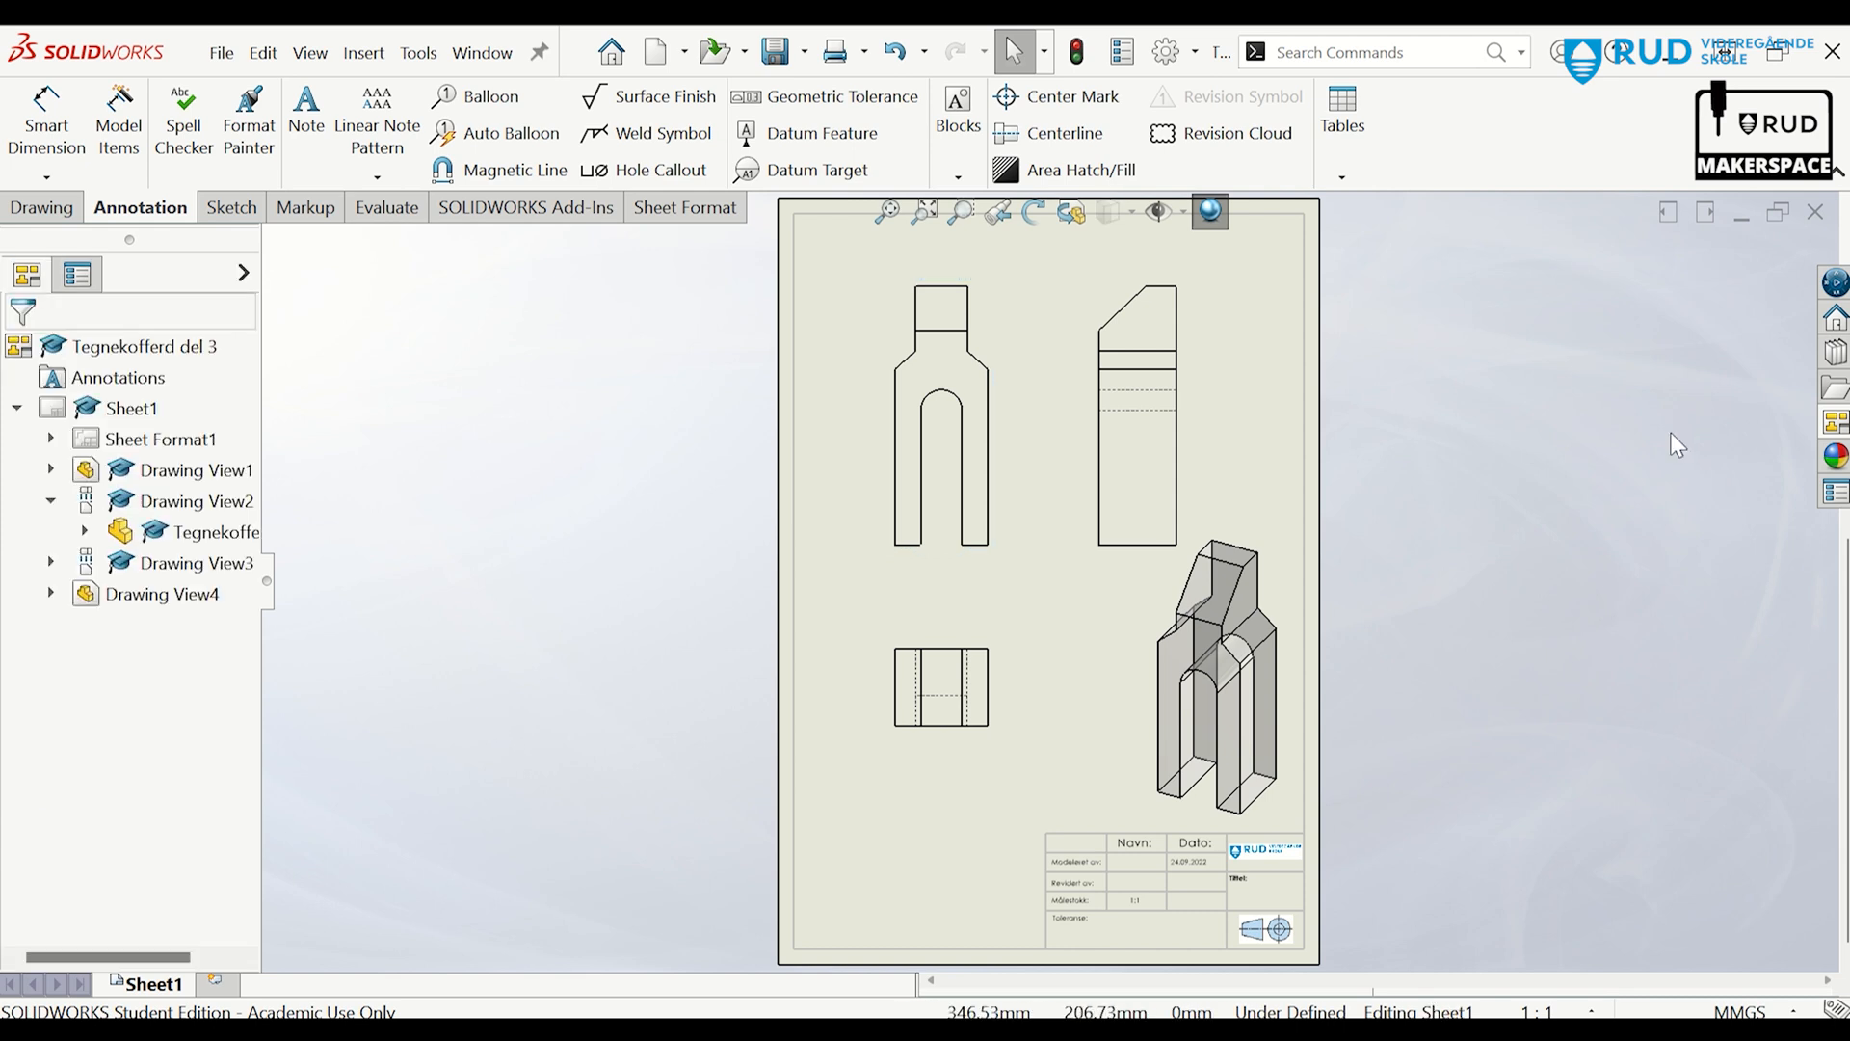
Change the sheet's type of projection to First angle and apply the change.
right_click(162, 440)
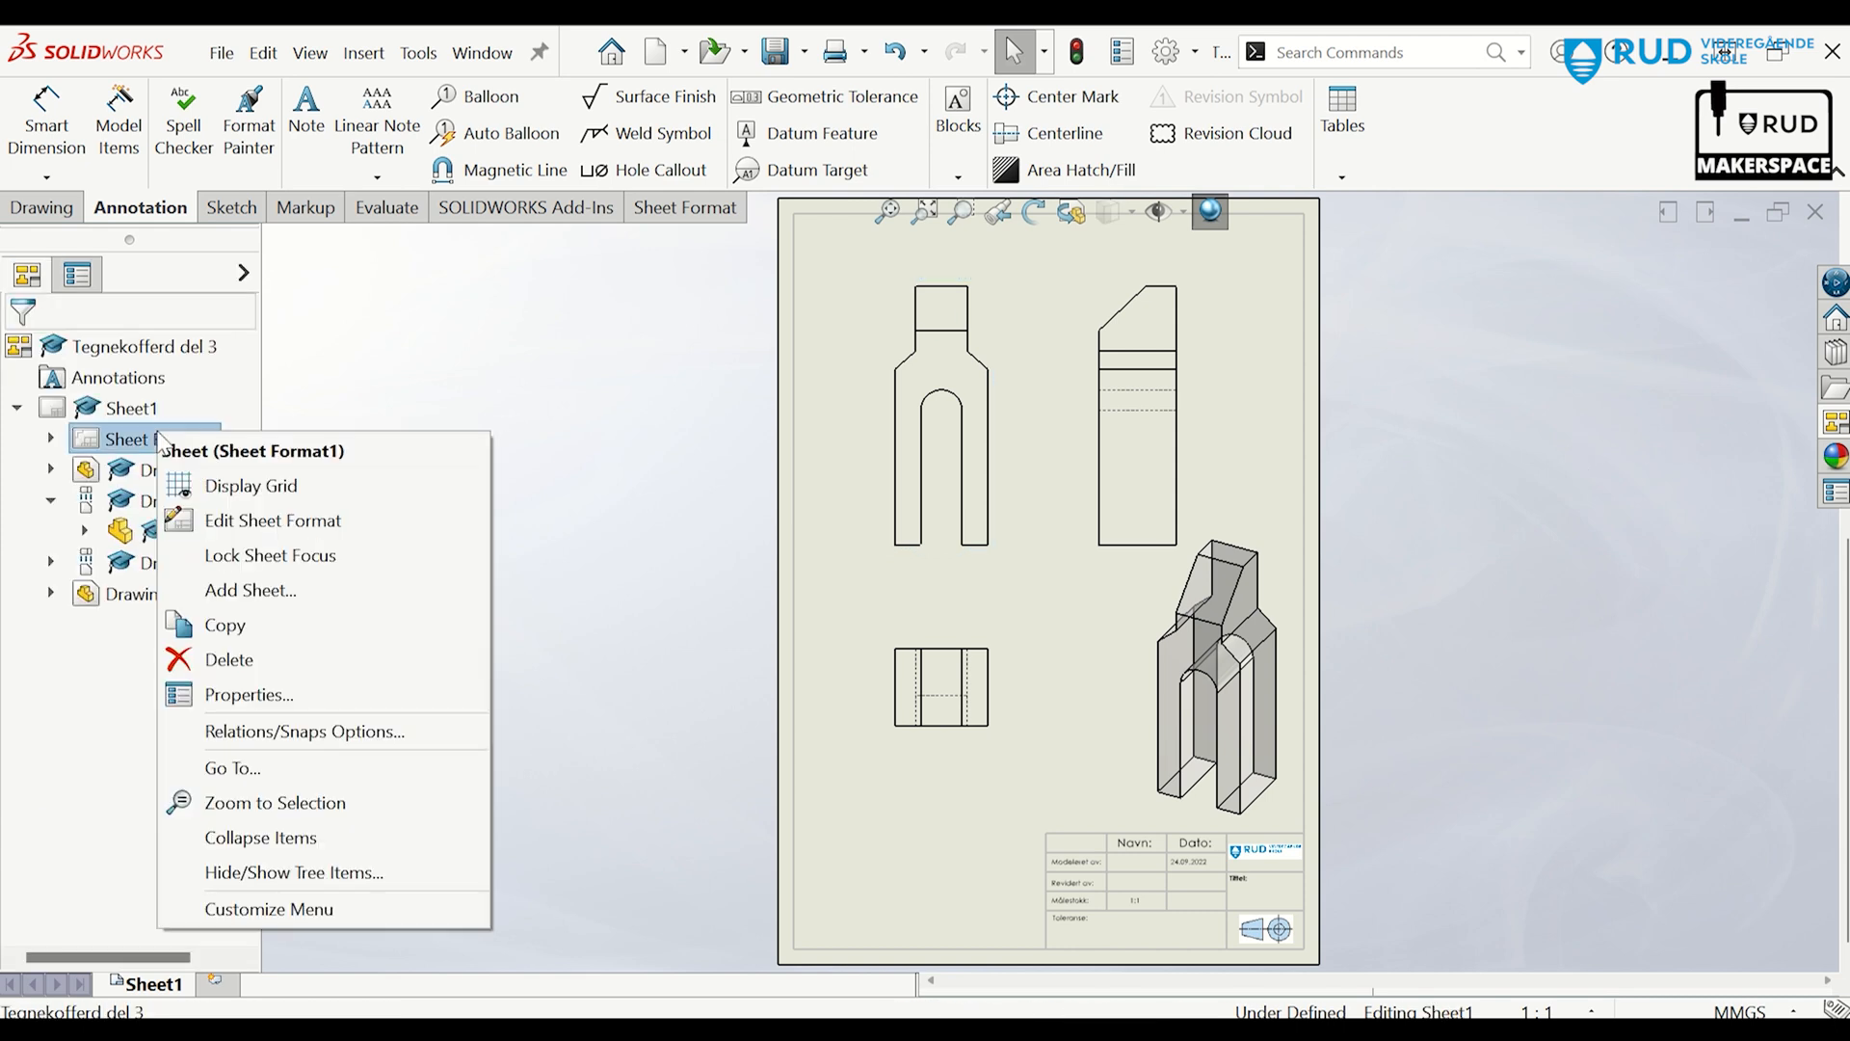
left_click(272, 694)
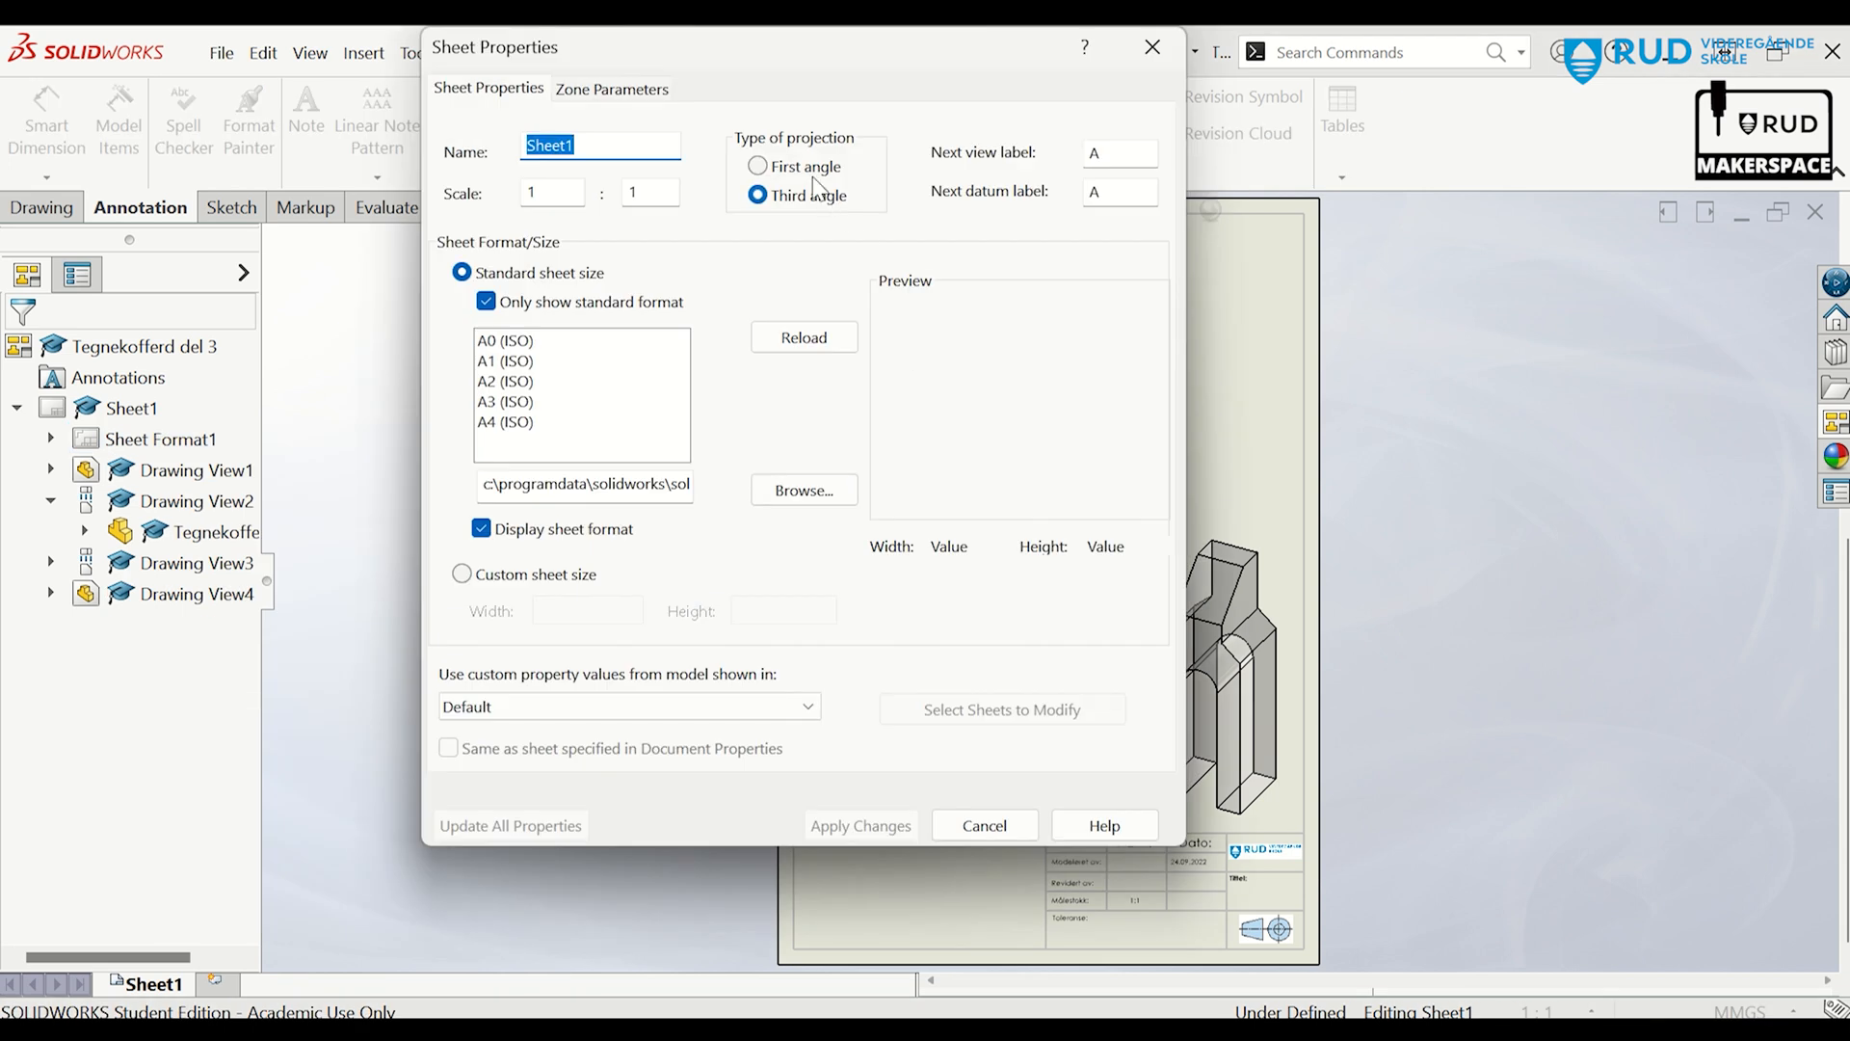
left_click(817, 173)
left_click(862, 826)
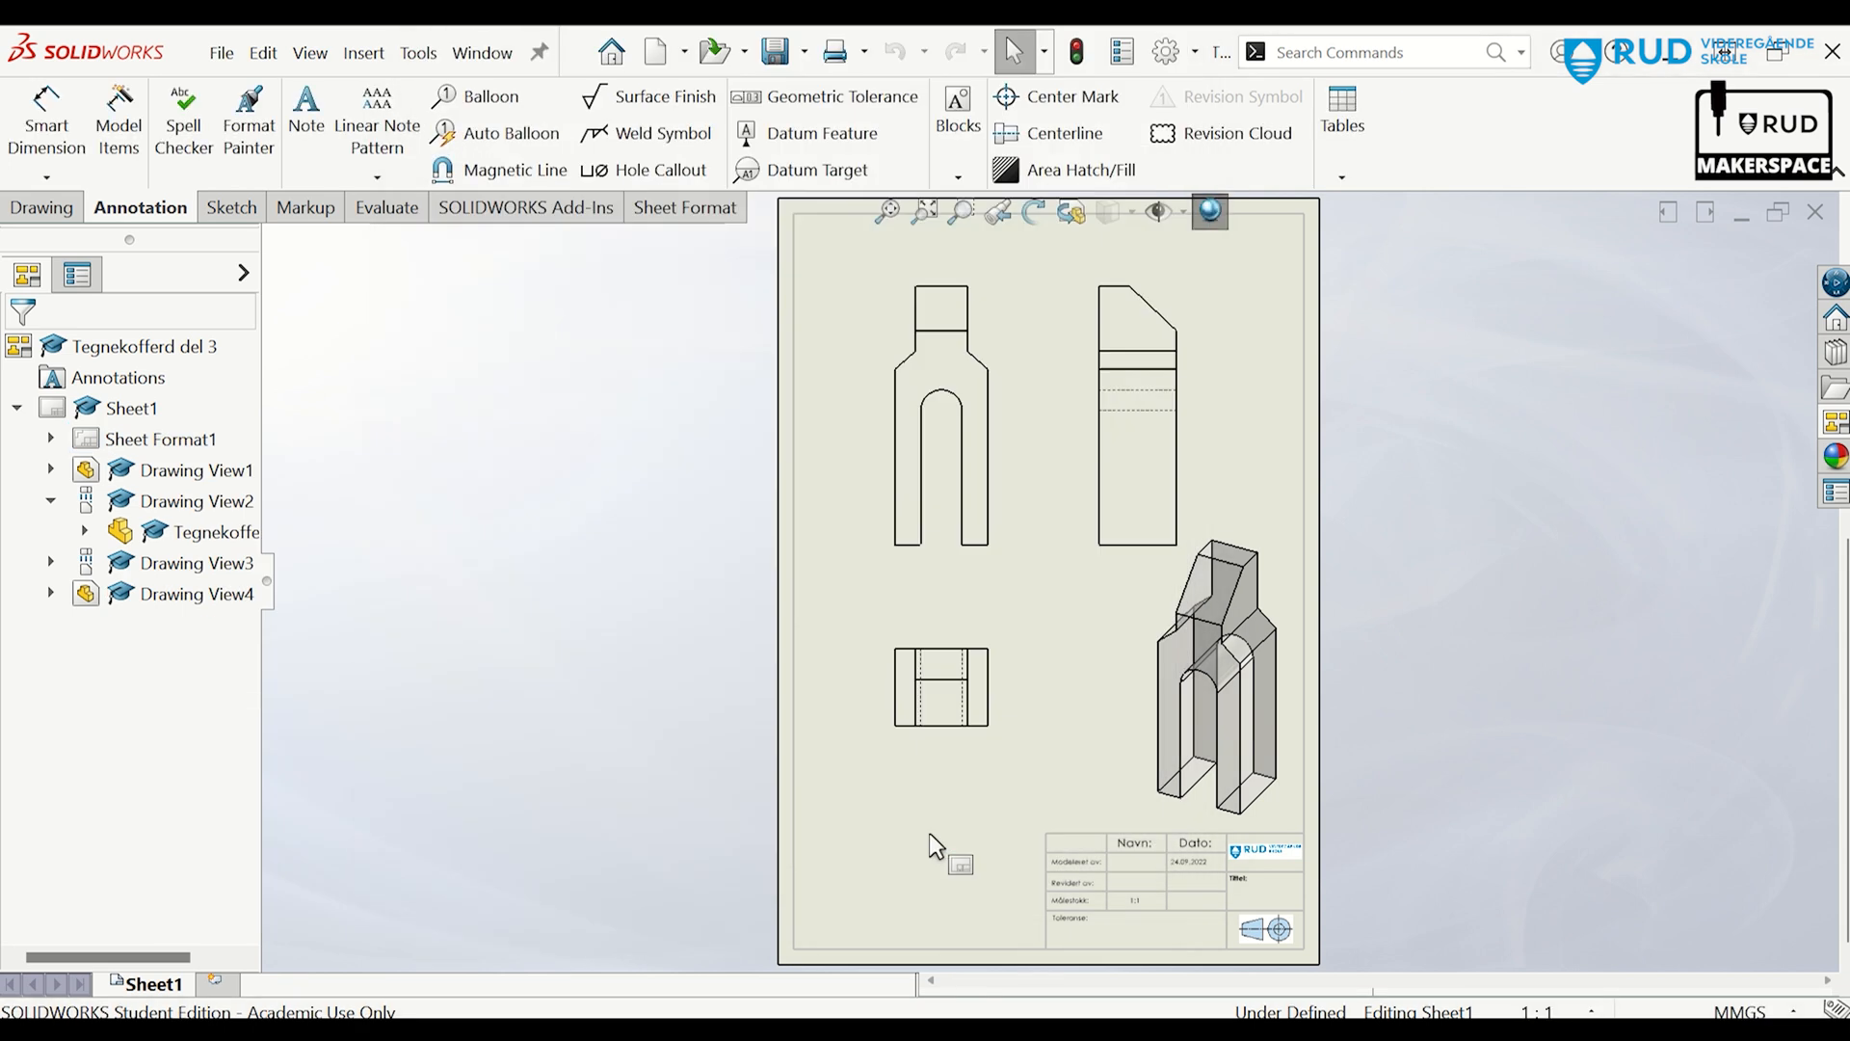
Dimension the part's overall height in the front view, placing the dimension to the left of the outline.
scroll(1487, 457, "up", 2)
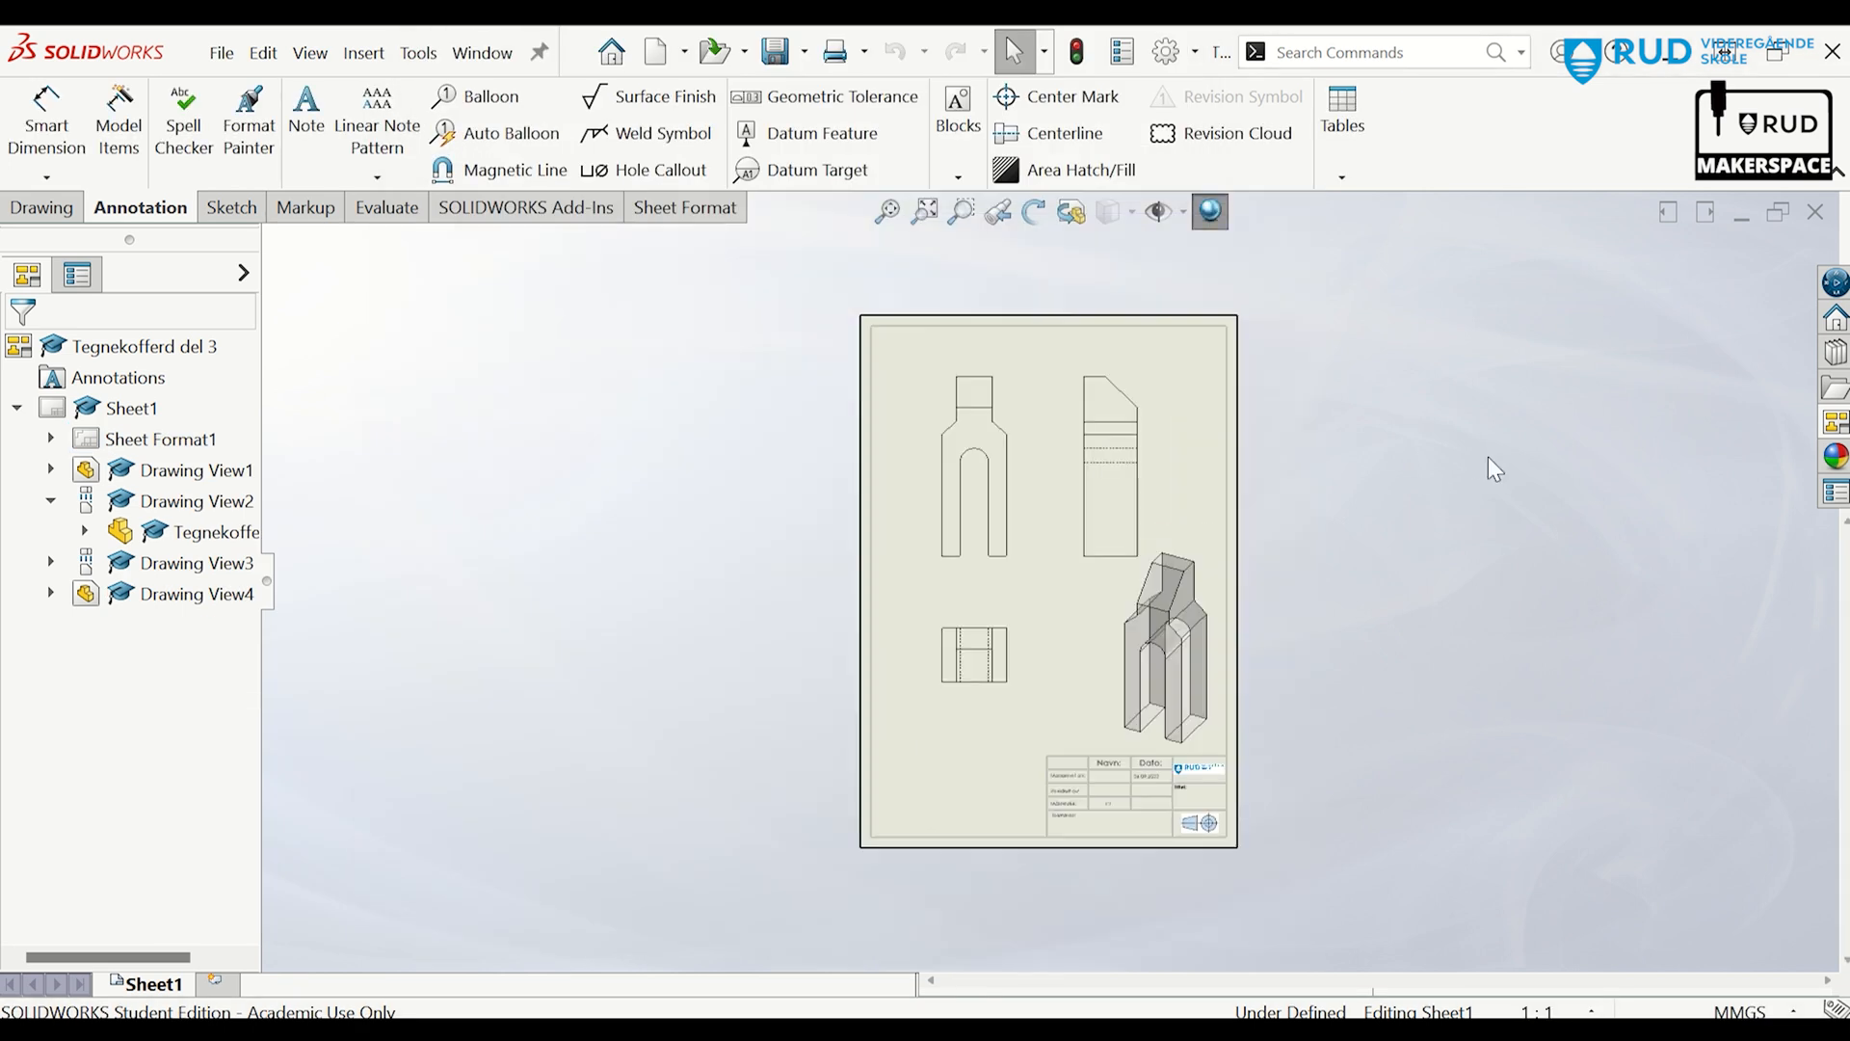
scroll(1487, 457, "down", 2)
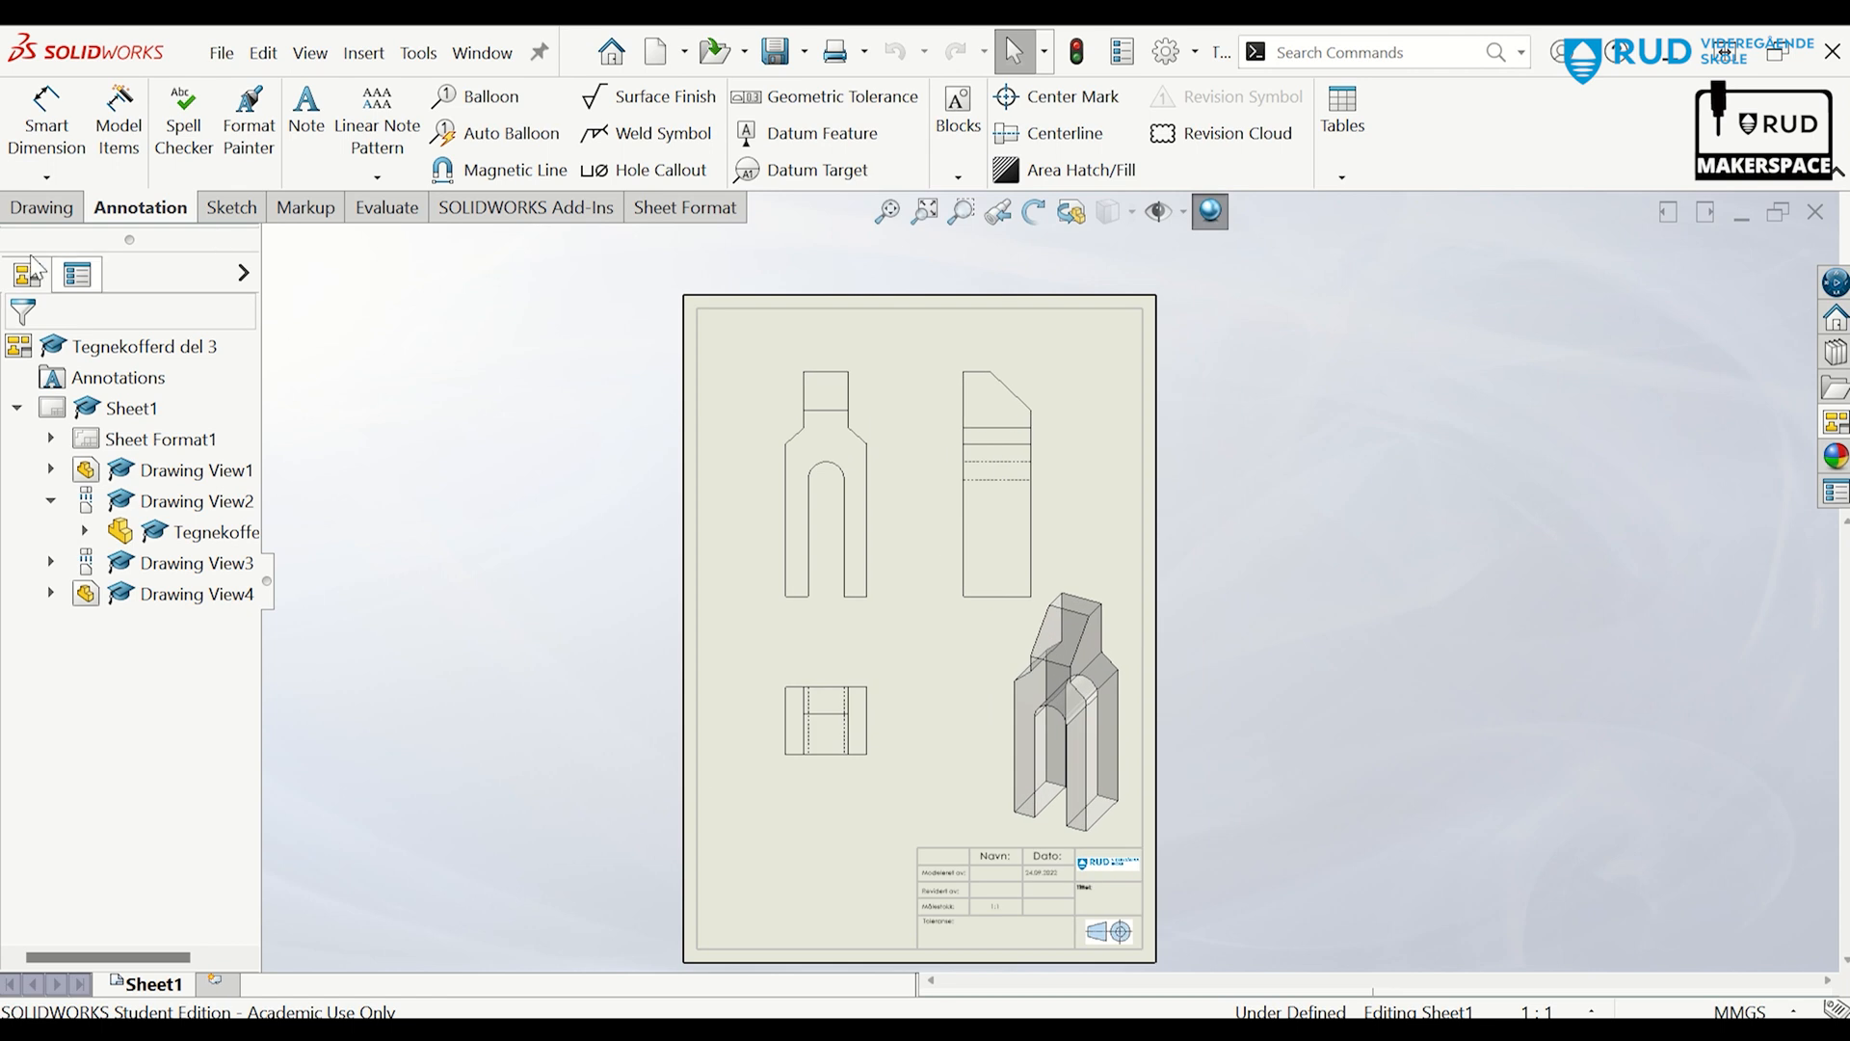
left_click(47, 120)
scroll(711, 446, "down", 2)
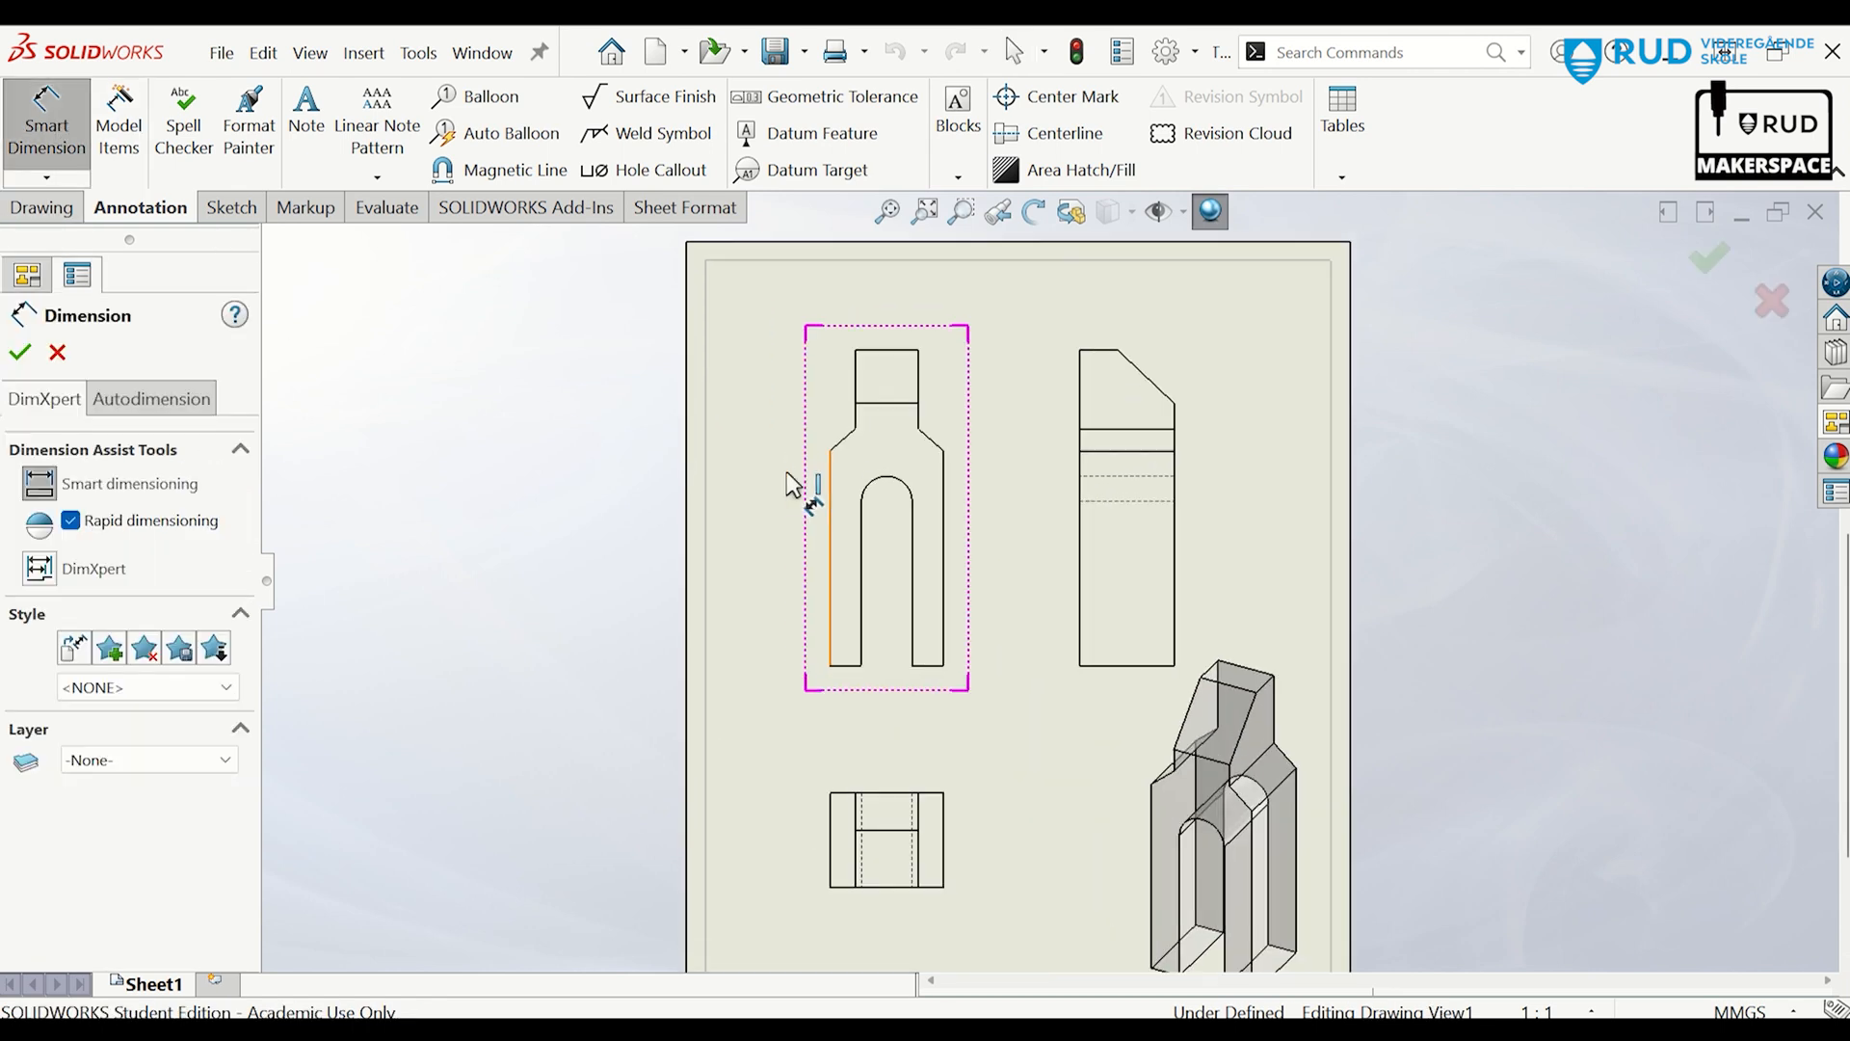
left_click(911, 345)
left_click(861, 694)
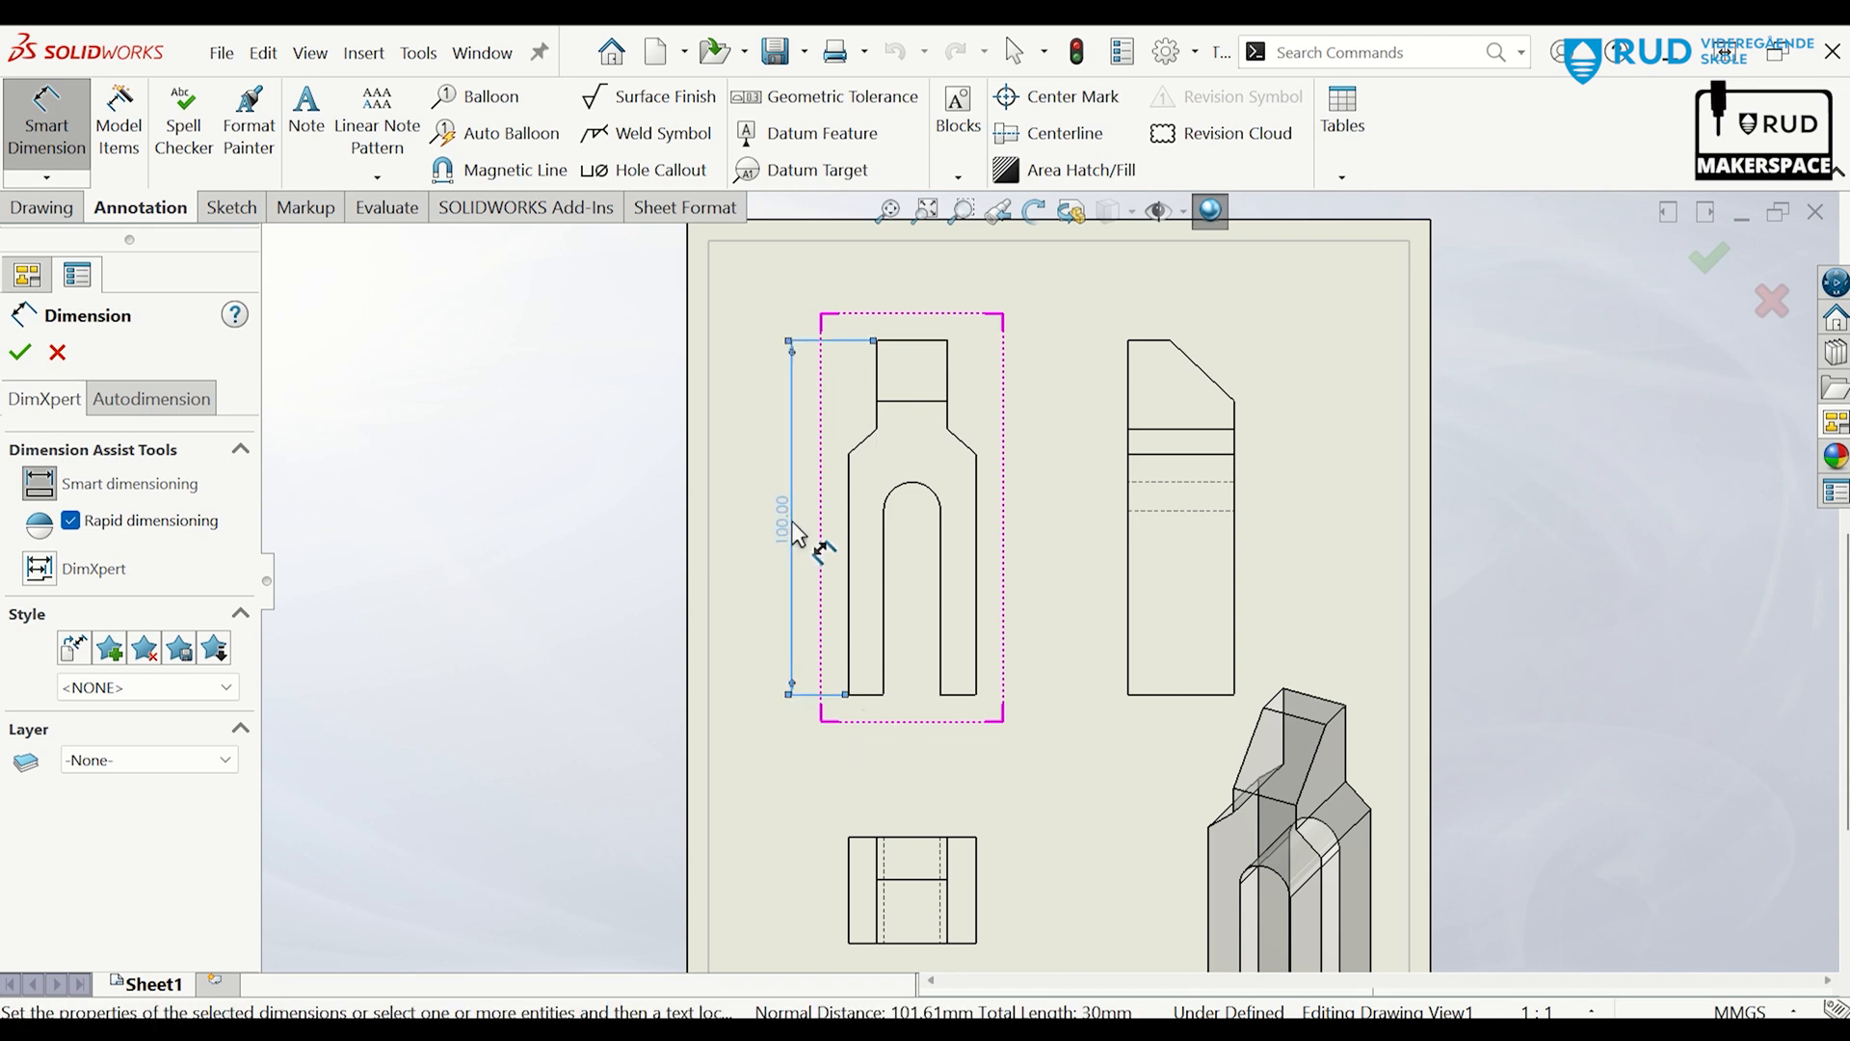
left_click(788, 531)
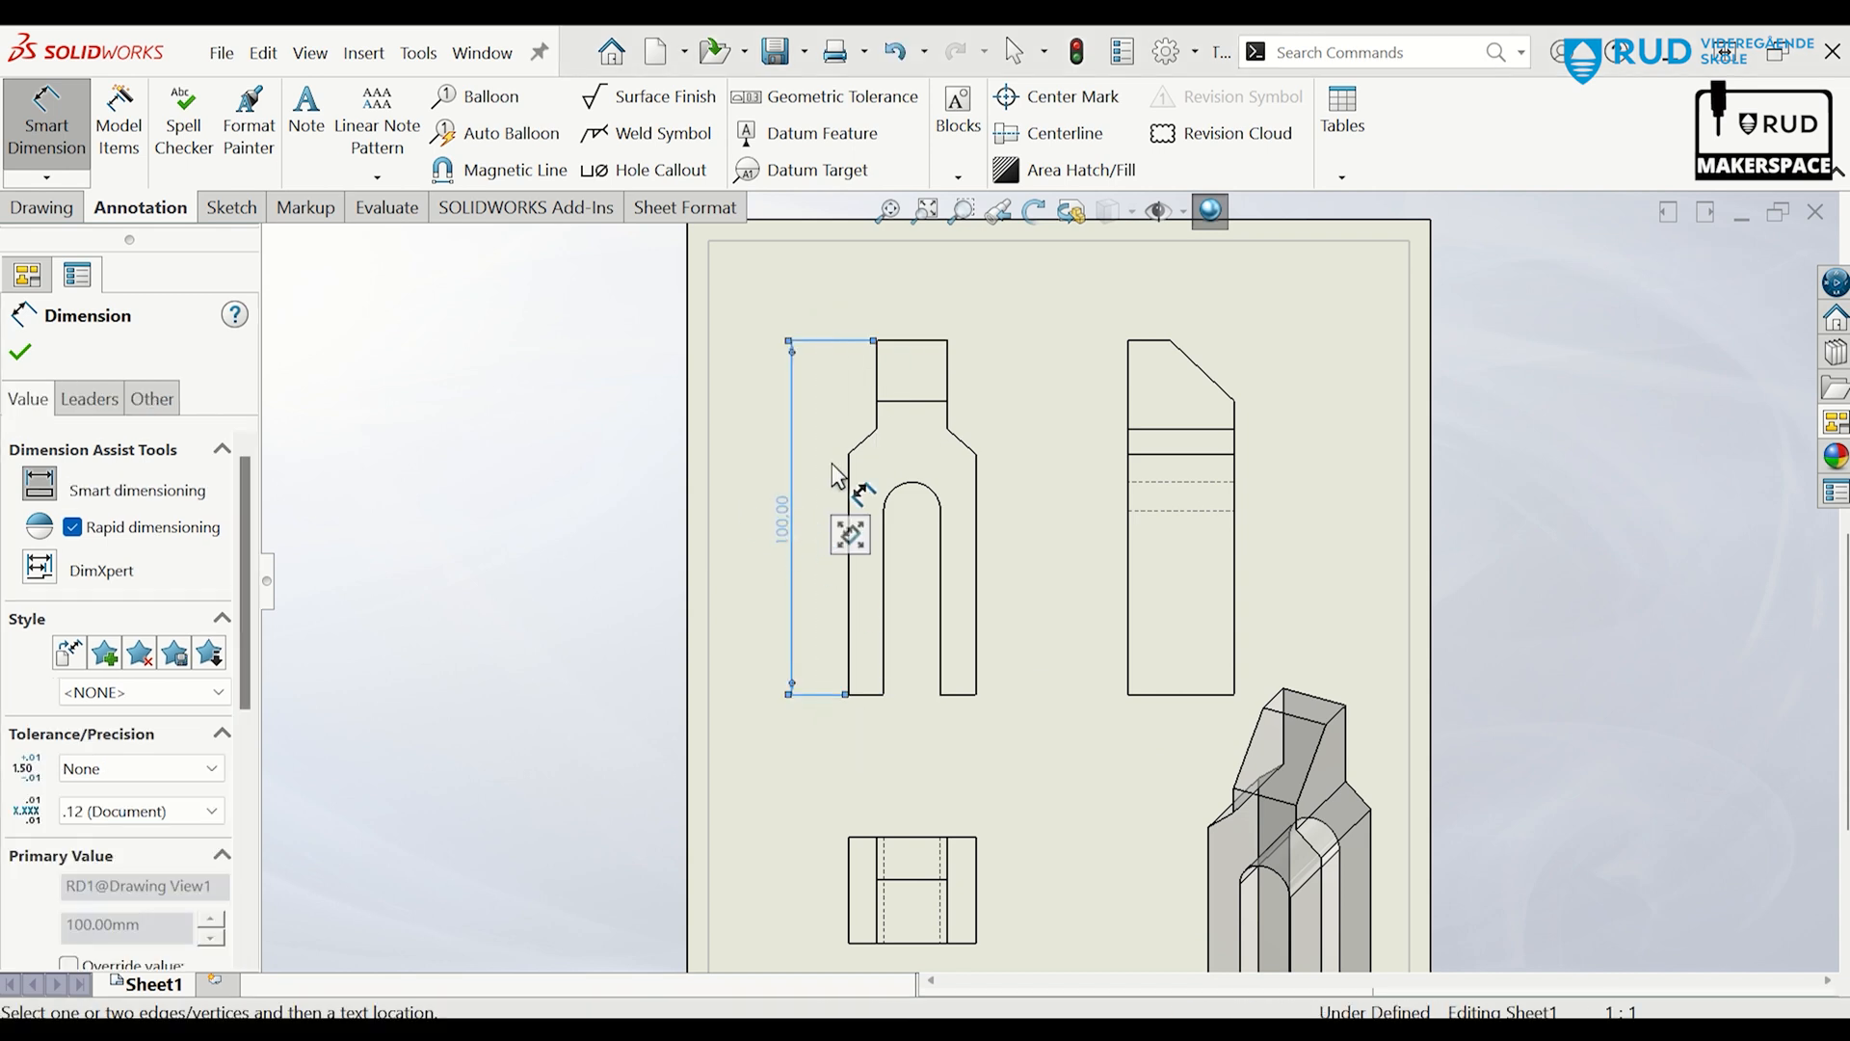
Set the primary precision for dimensions to None in the document properties.
left_click(1197, 53)
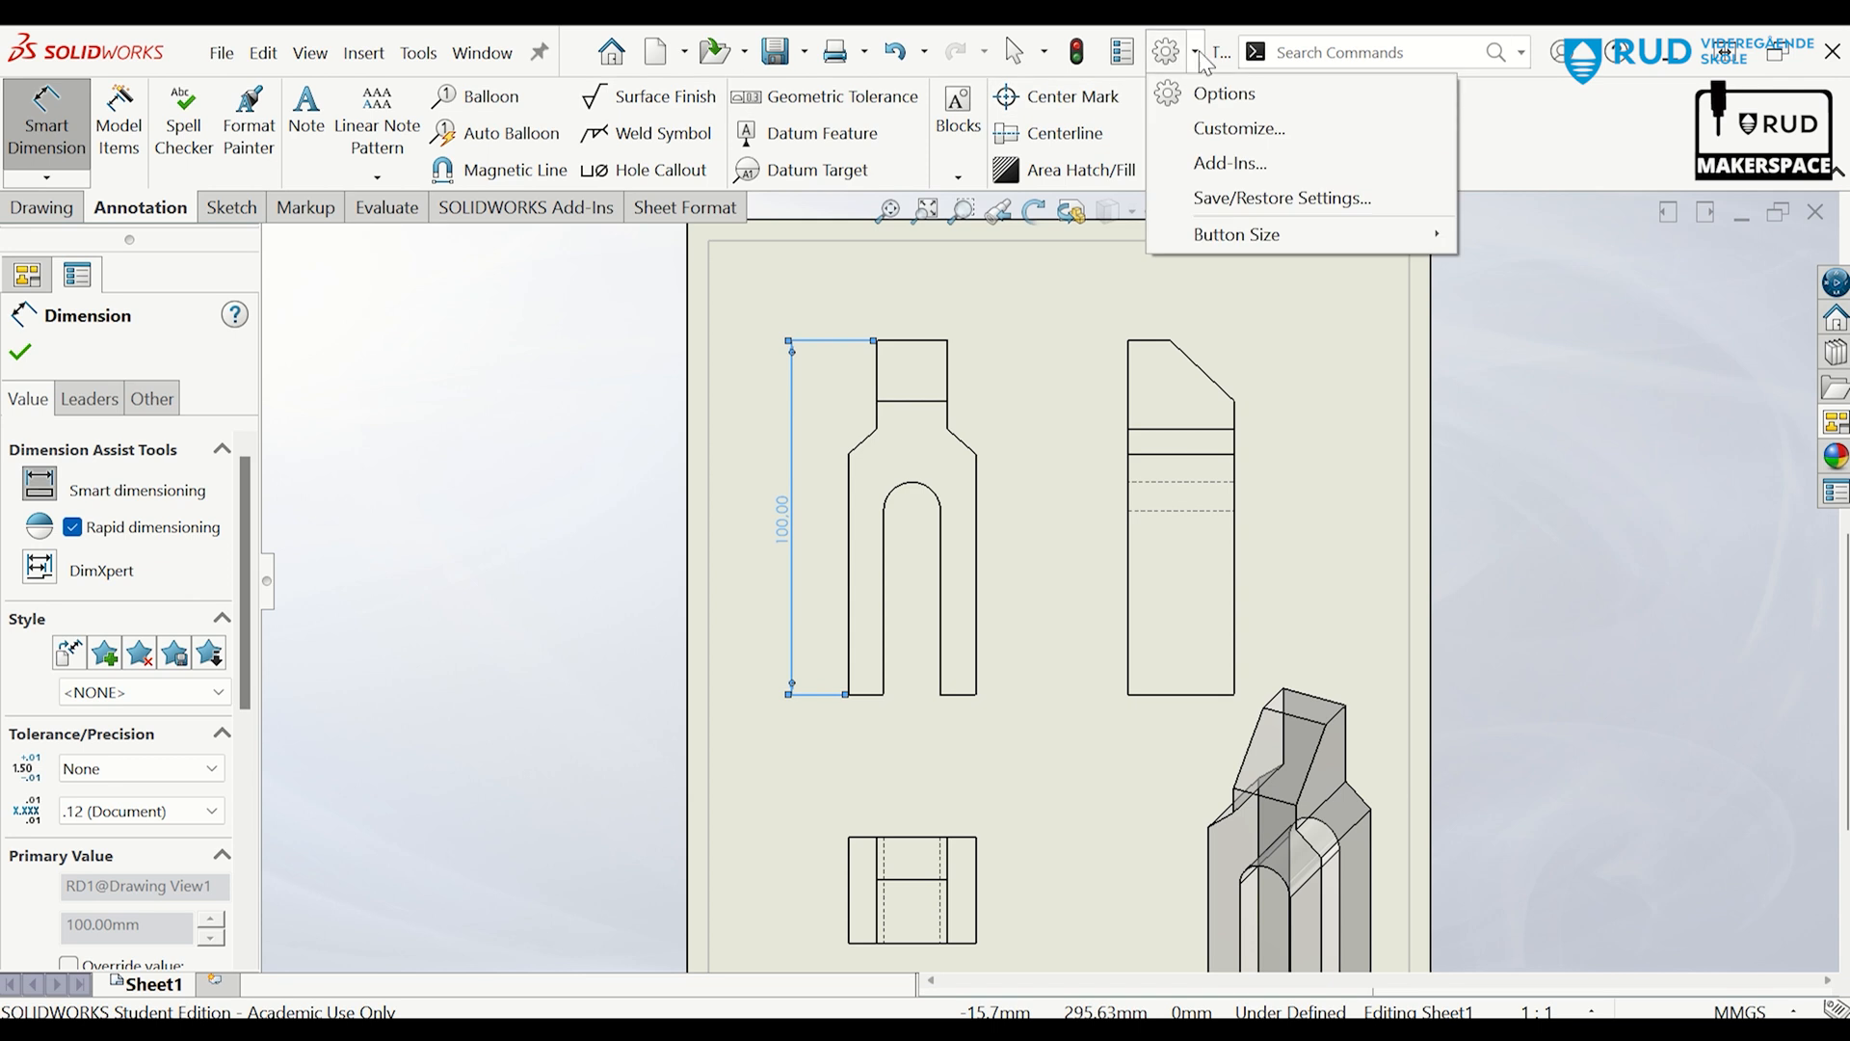
left_click(1199, 55)
left_click(1201, 55)
left_click(1226, 95)
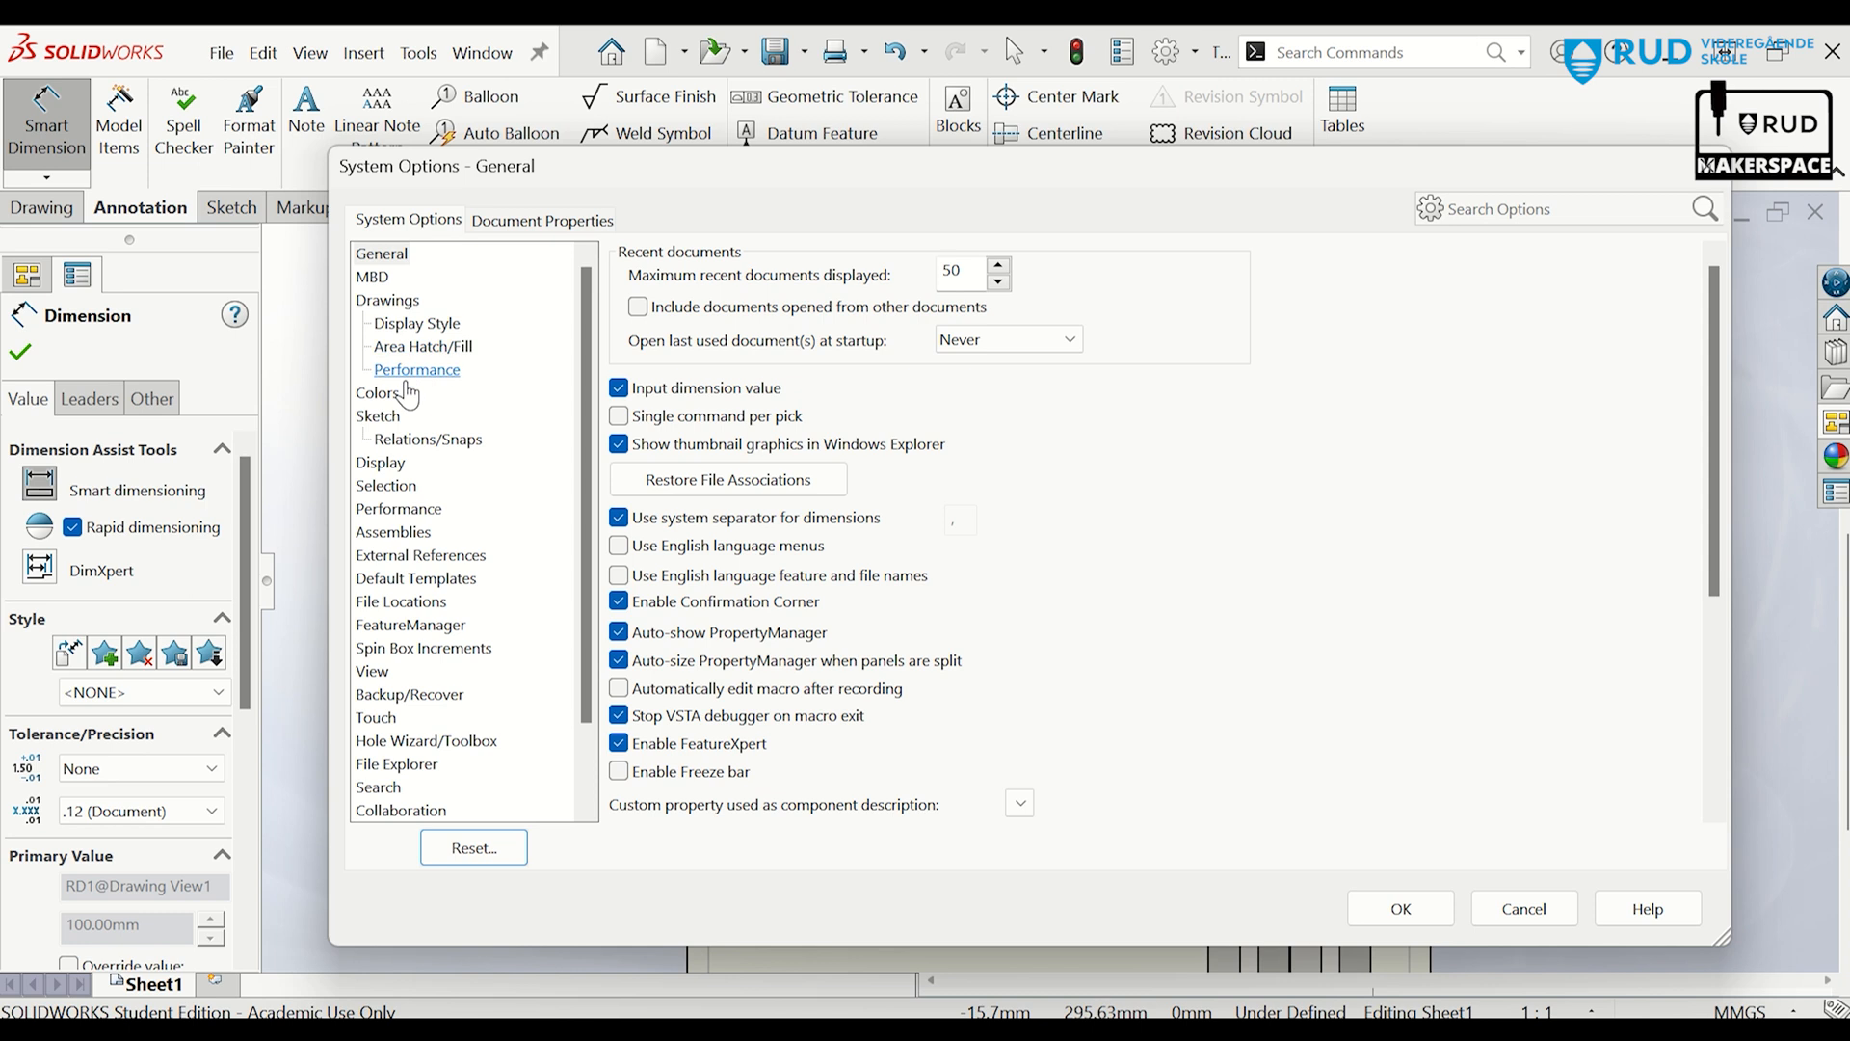
left_click(529, 230)
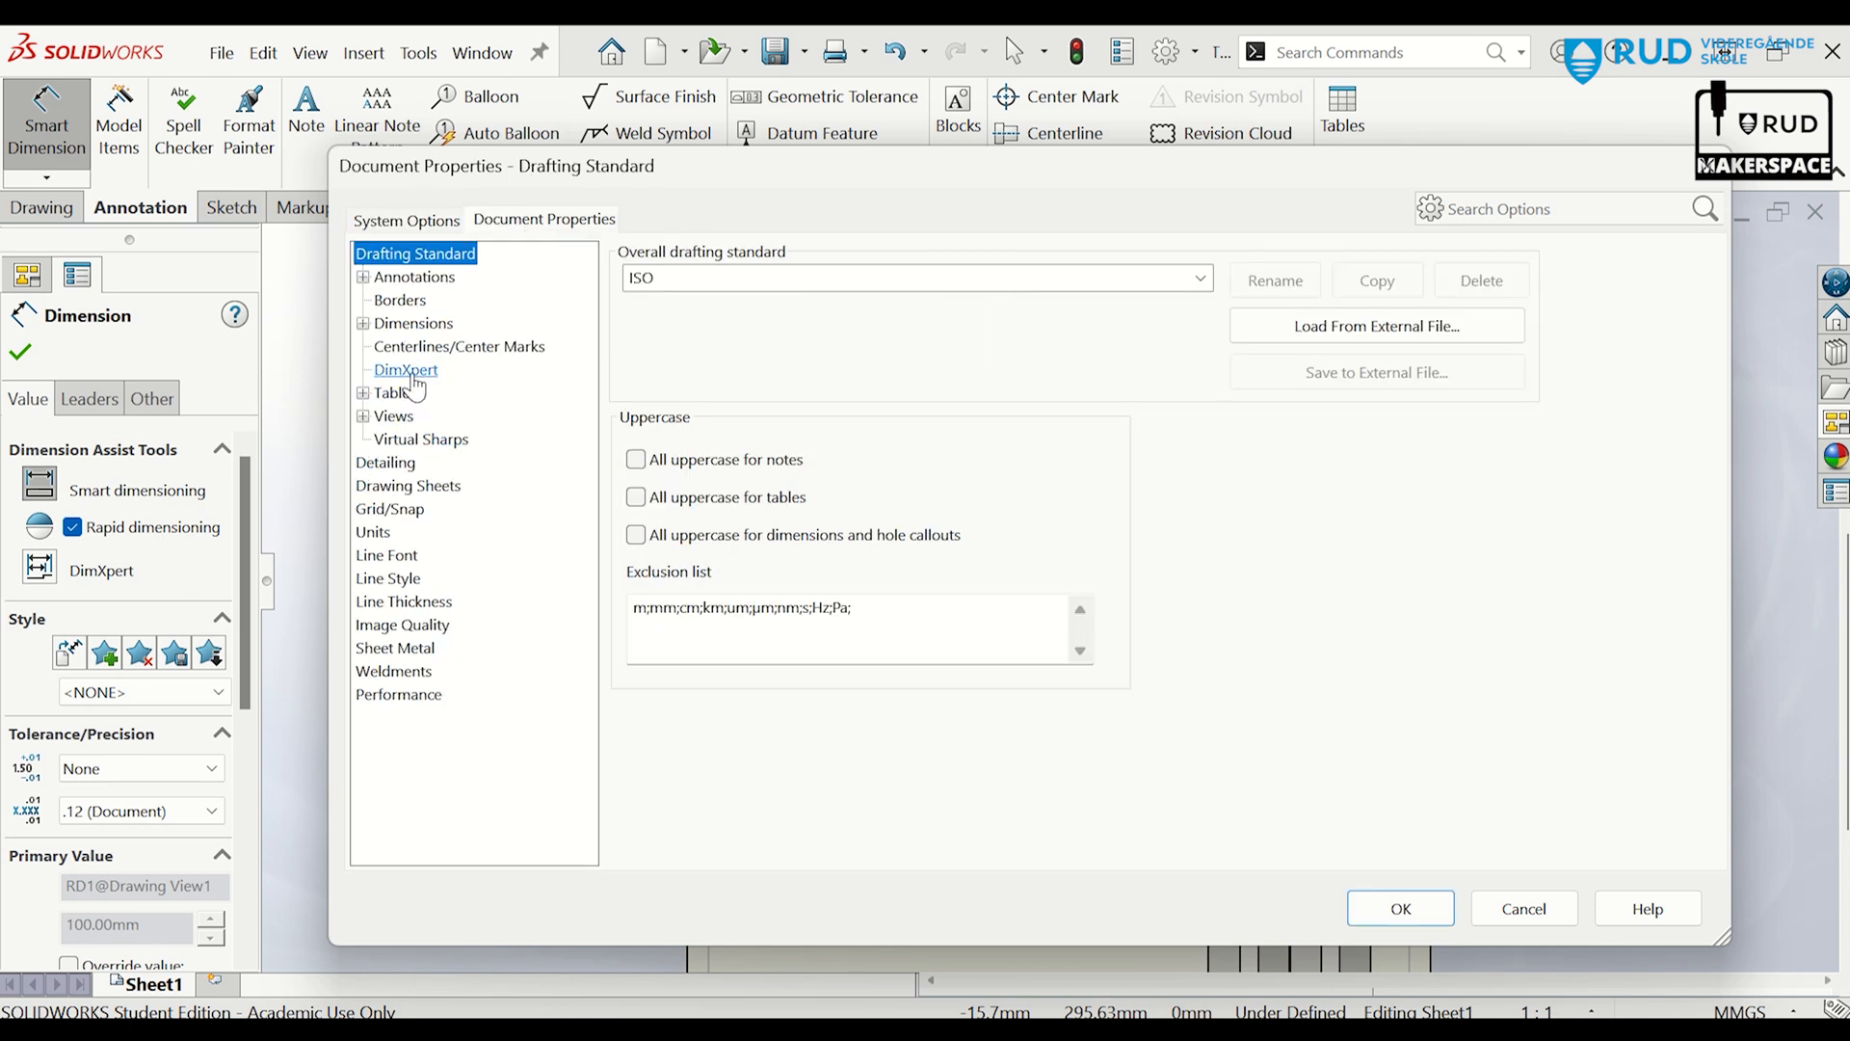
left_click(413, 324)
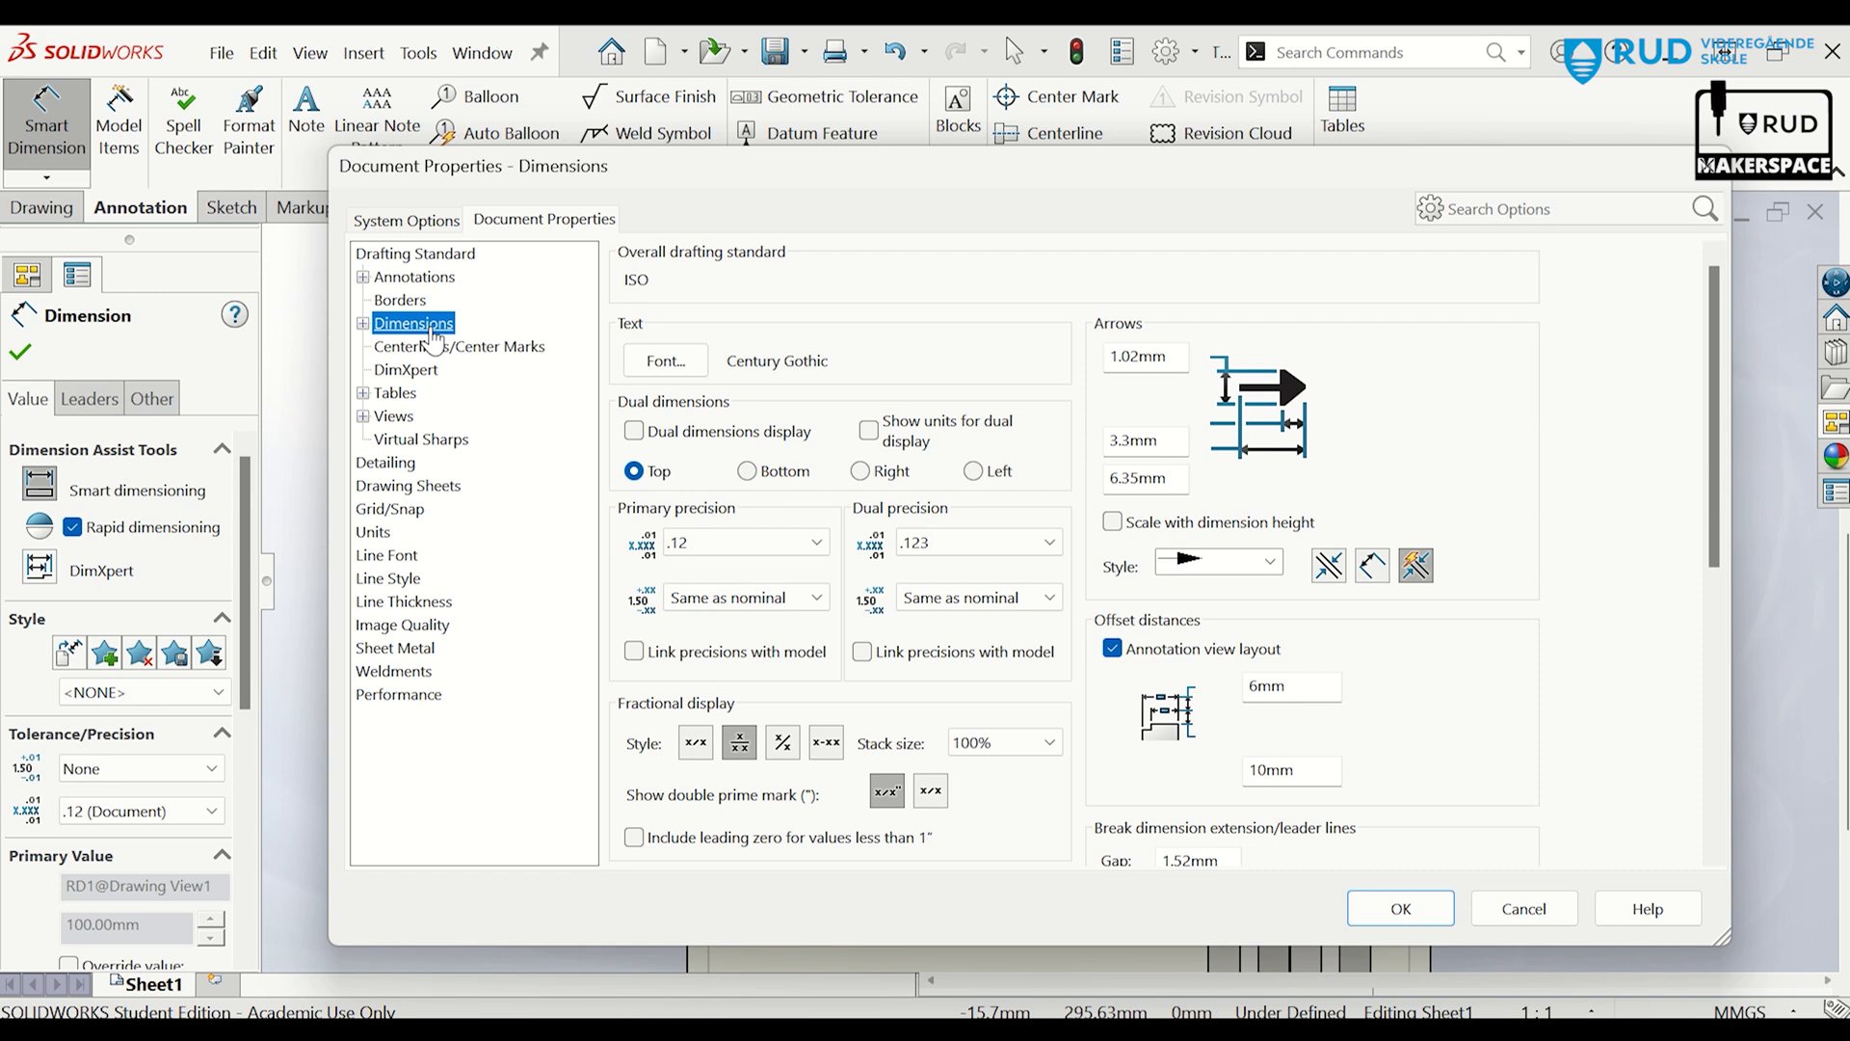
left_click(815, 543)
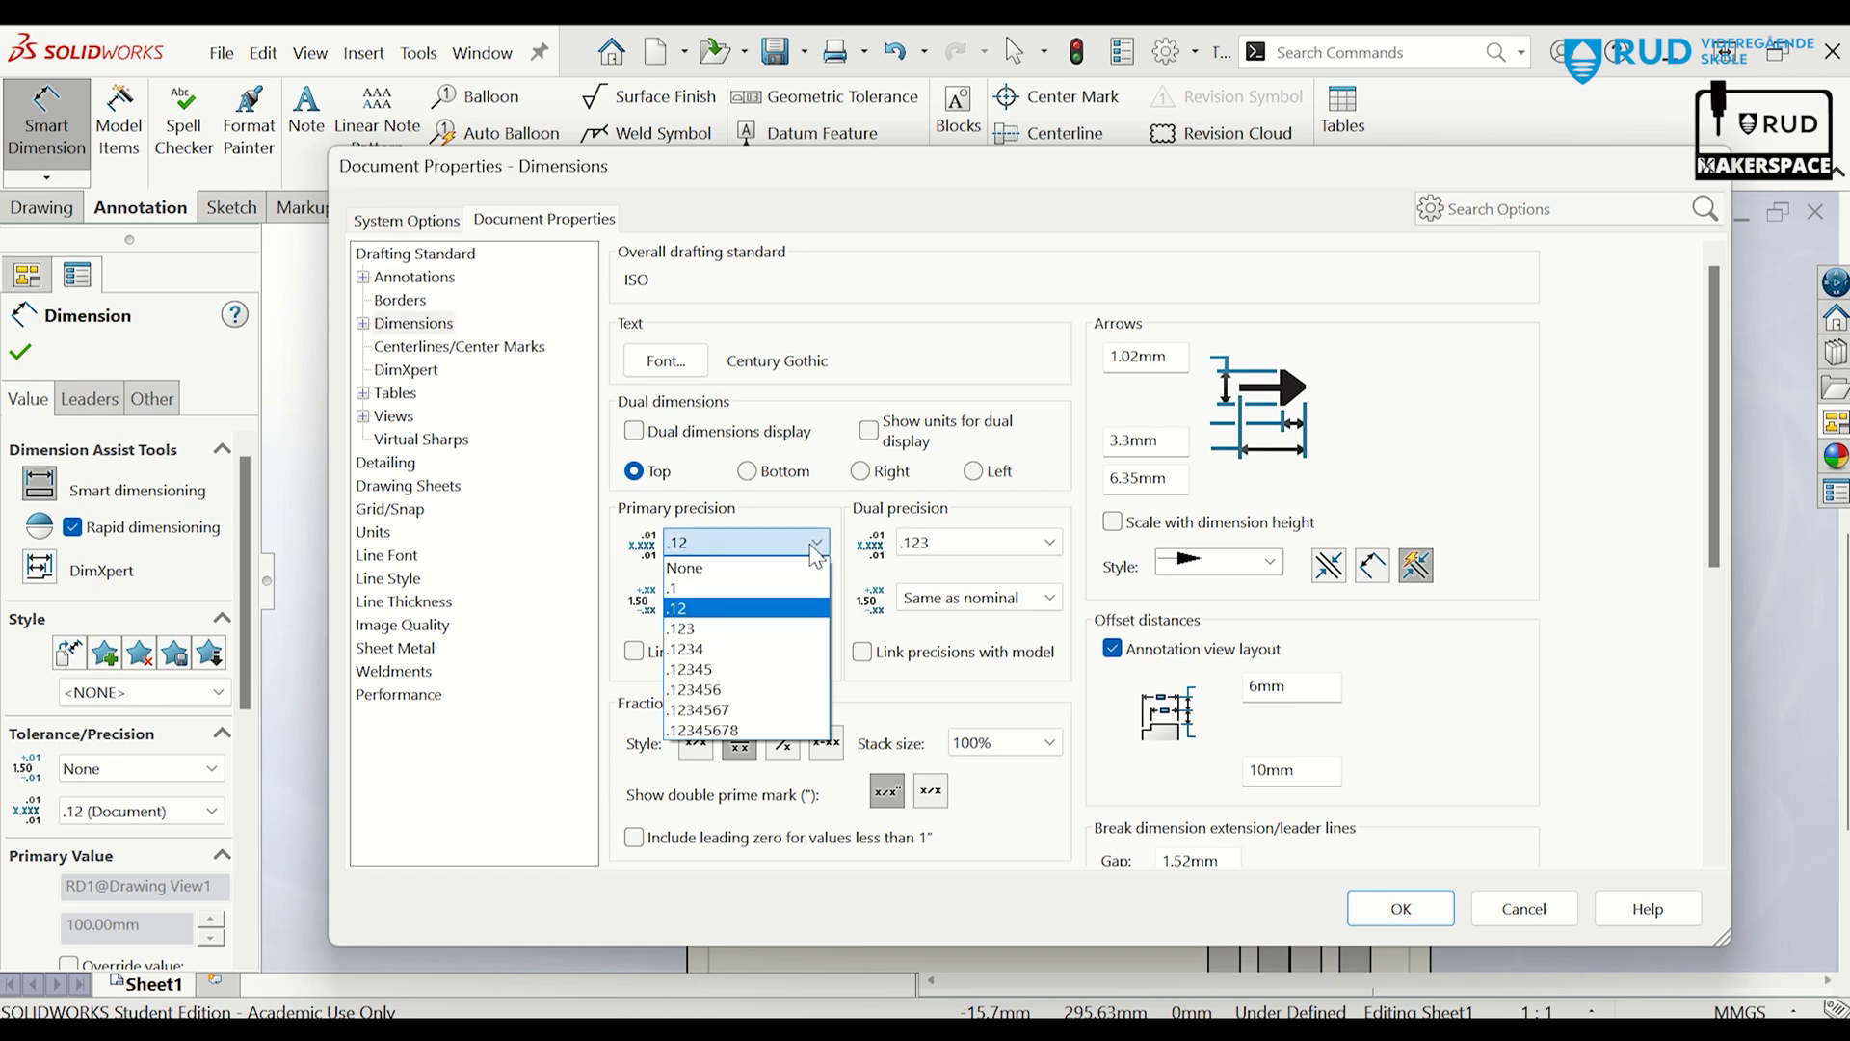
left_click(762, 567)
Set the dimension text font height to 4.5 mm and apply the document properties.
left_click(665, 362)
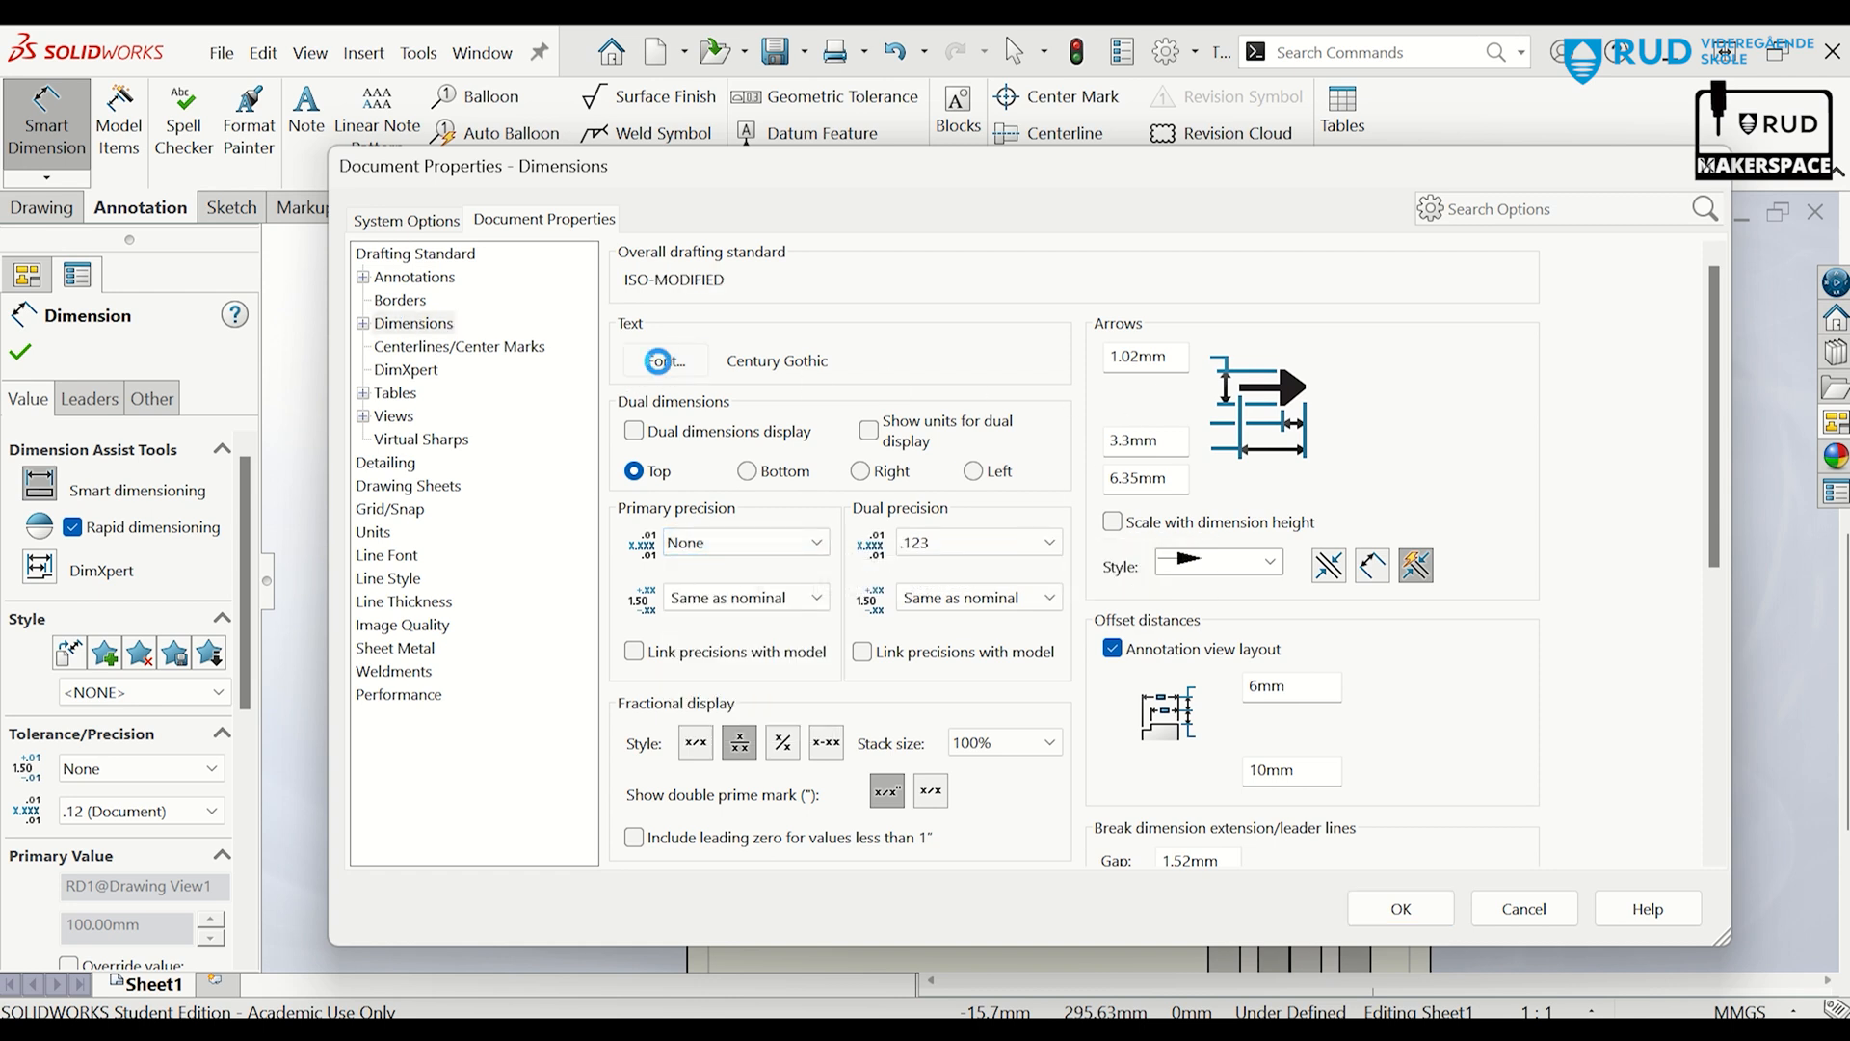
left_click_drag(1232, 418, 1087, 414)
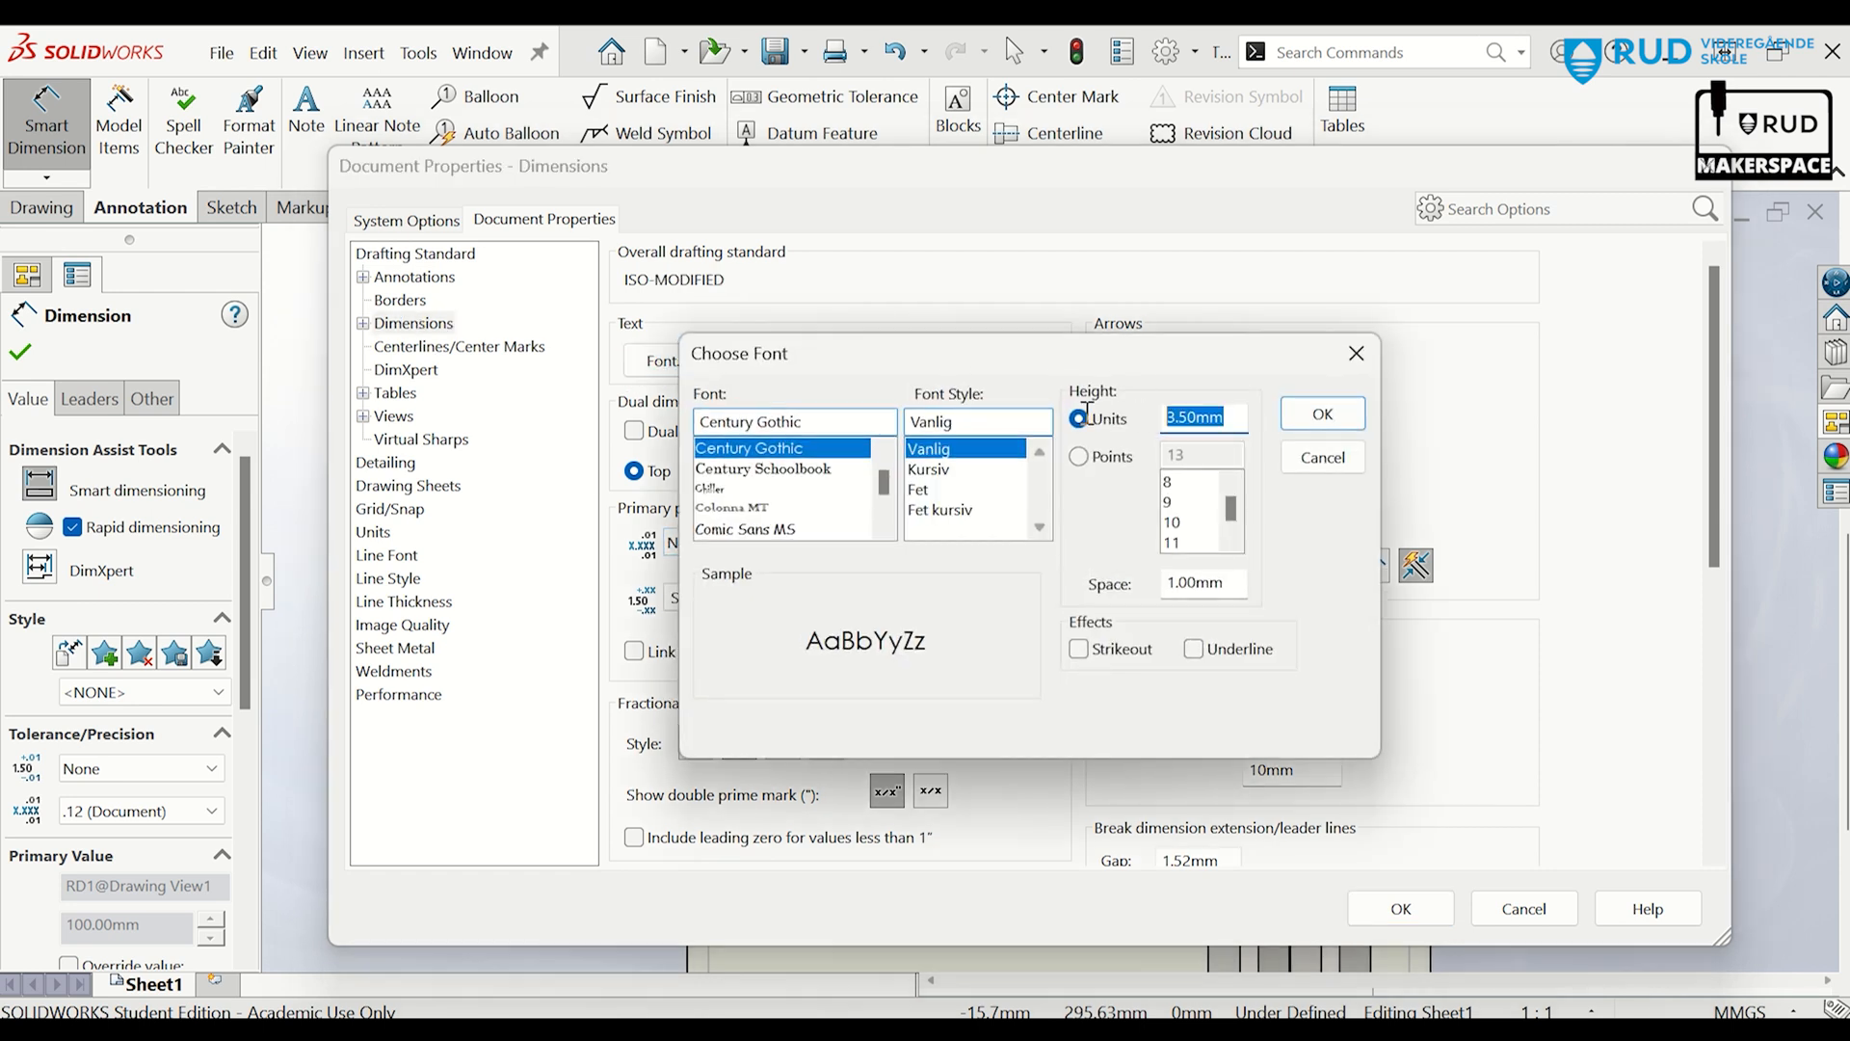
type("4,5")
left_click(1322, 413)
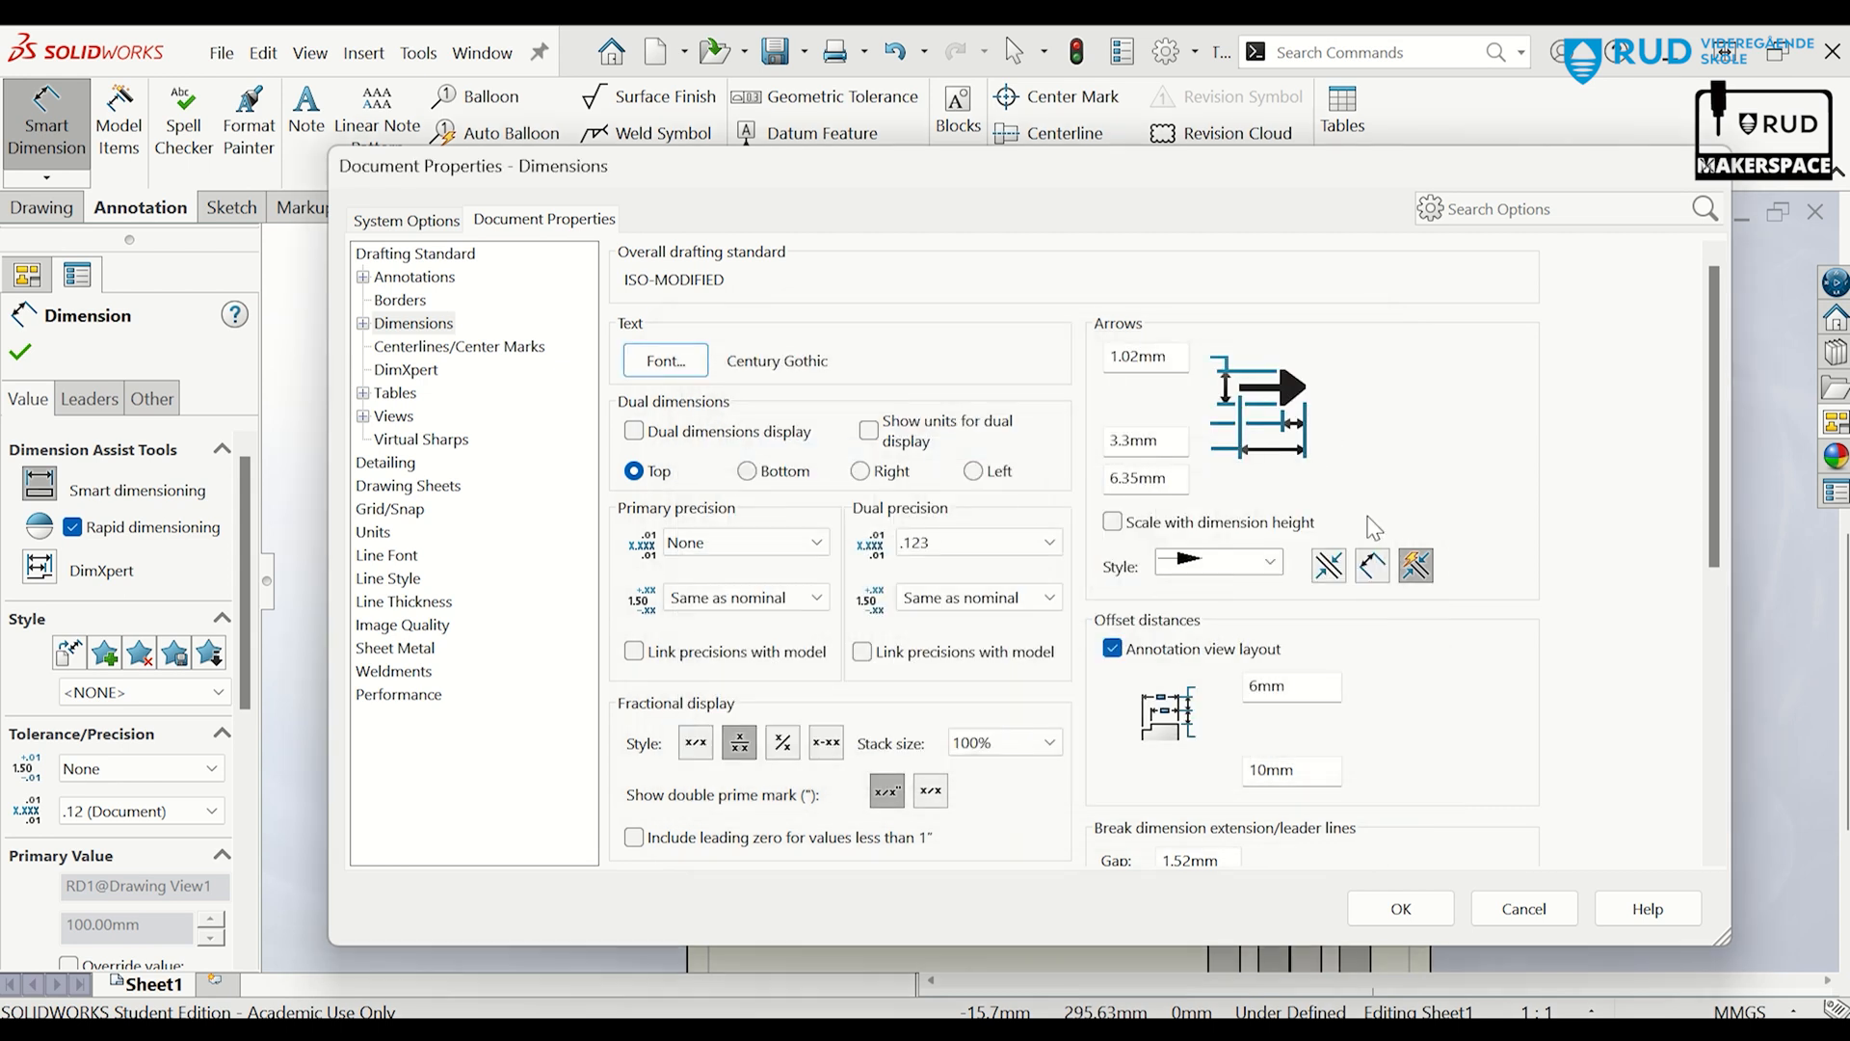
left_click(1425, 916)
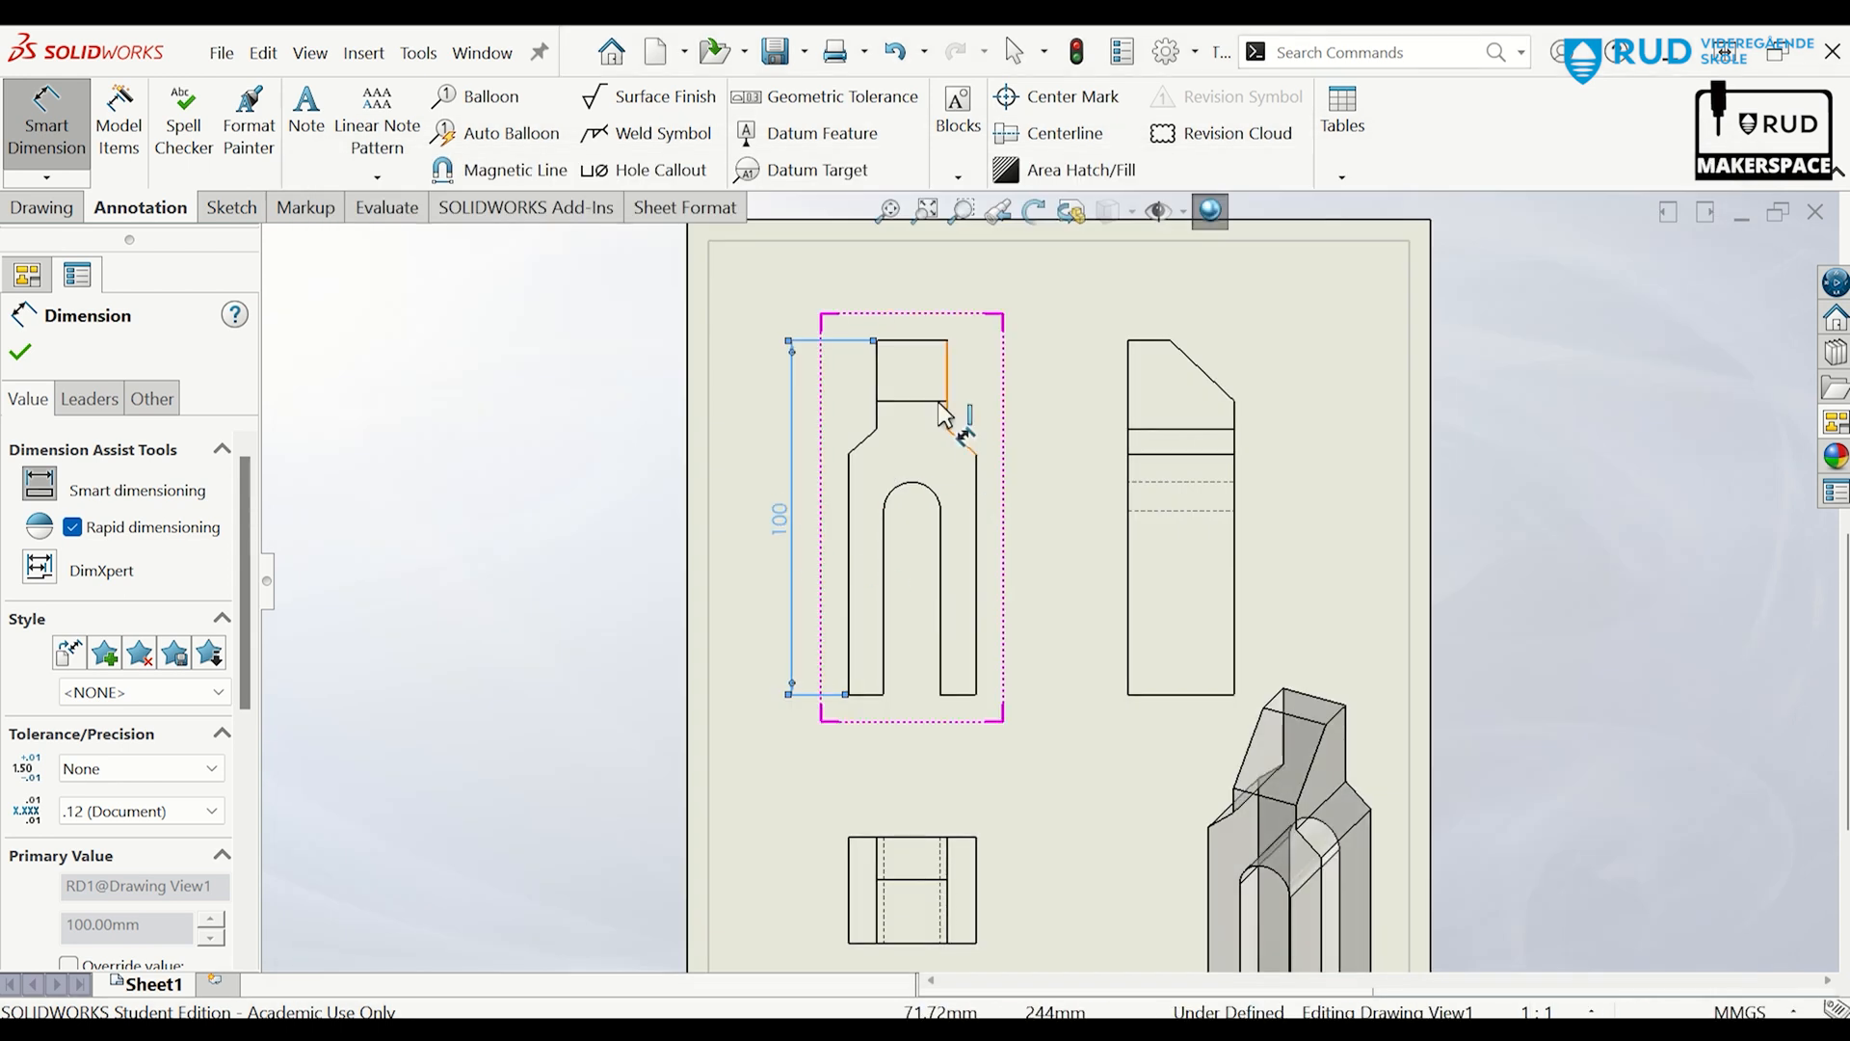
Dimension the width of the top edge in the front view, then move that dimension closer to the outline.
scroll(916, 347, "down", 1)
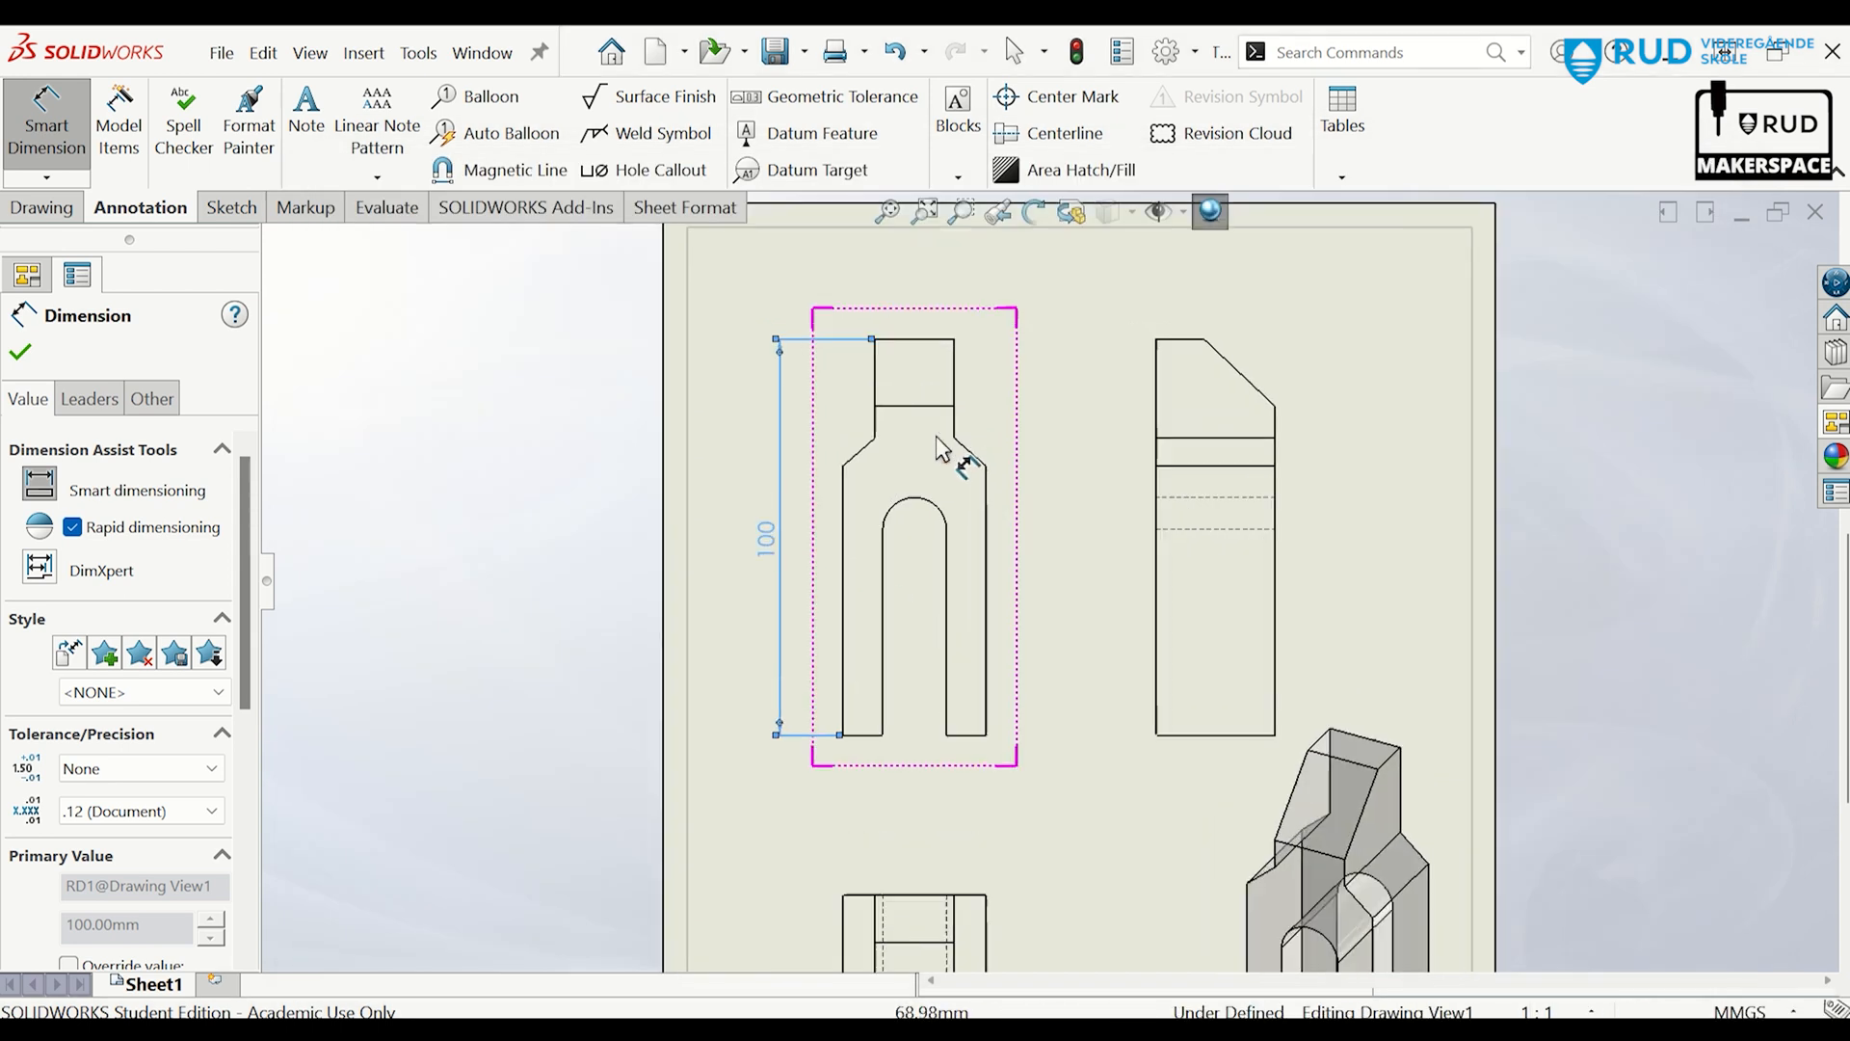
left_click(913, 340)
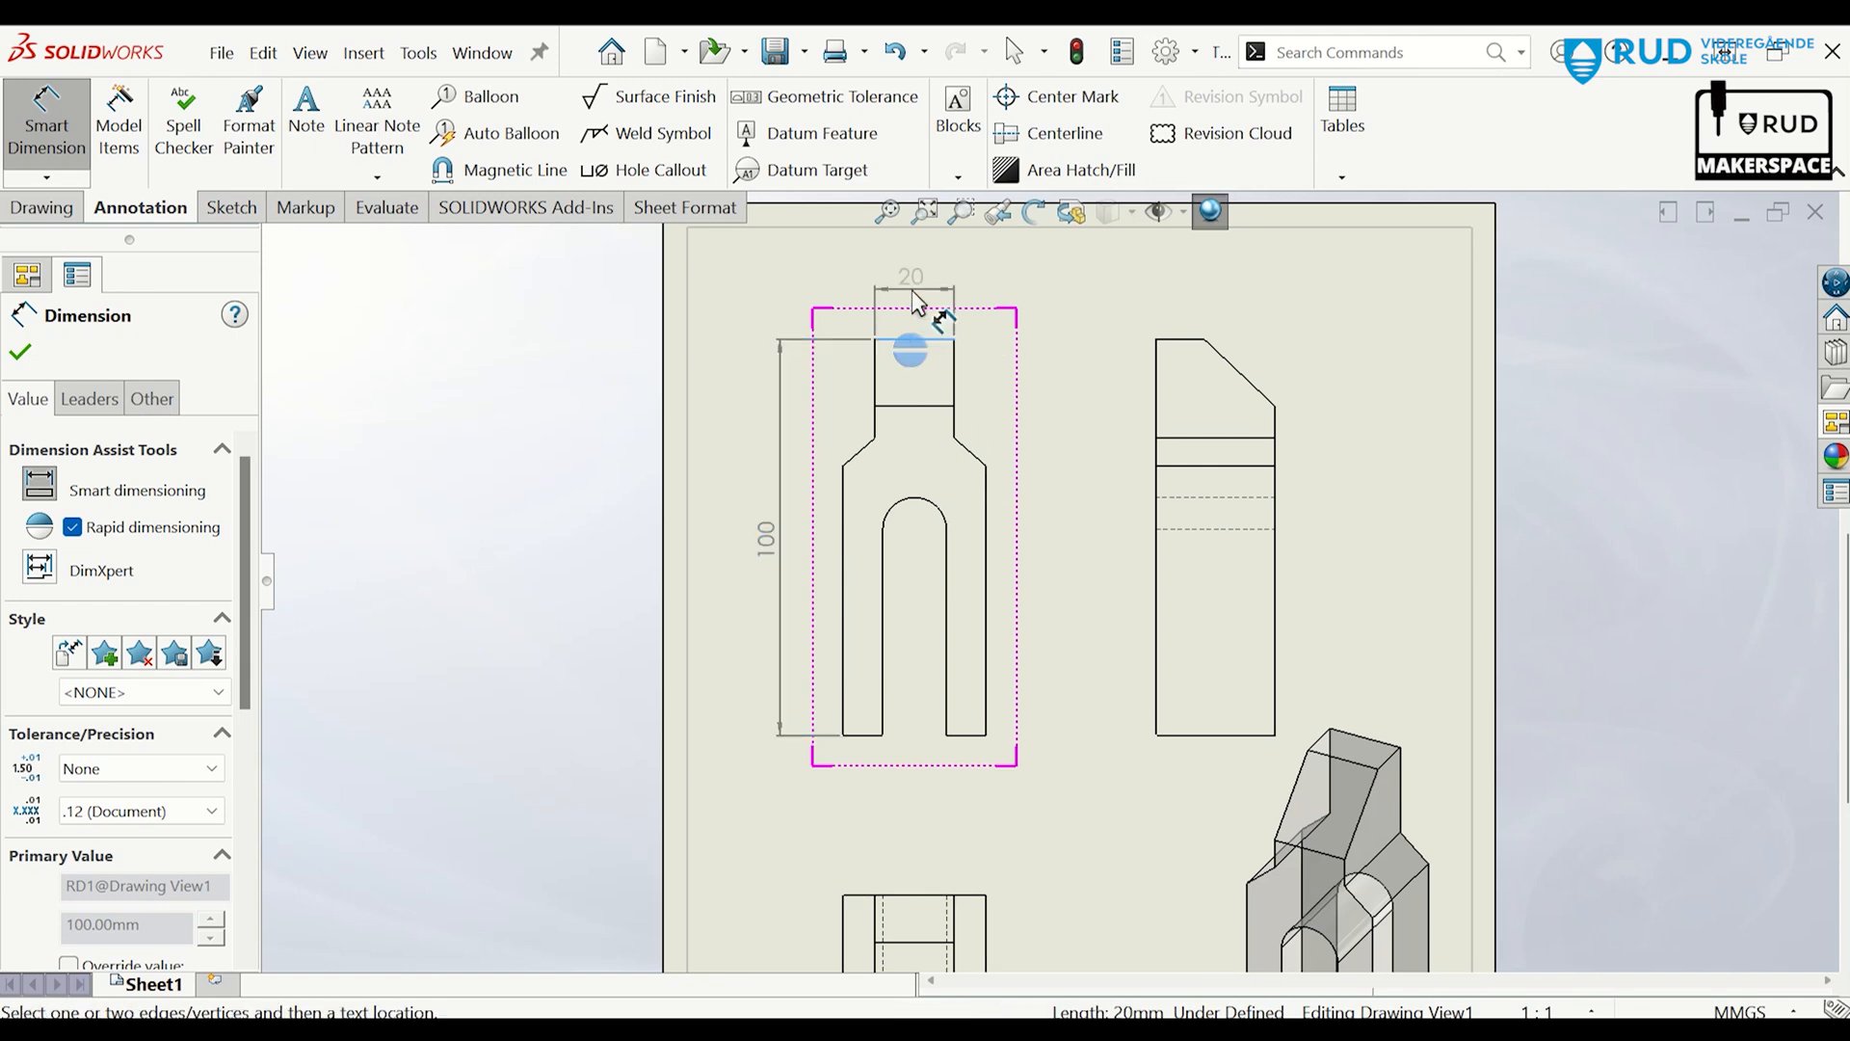
left_click(902, 287)
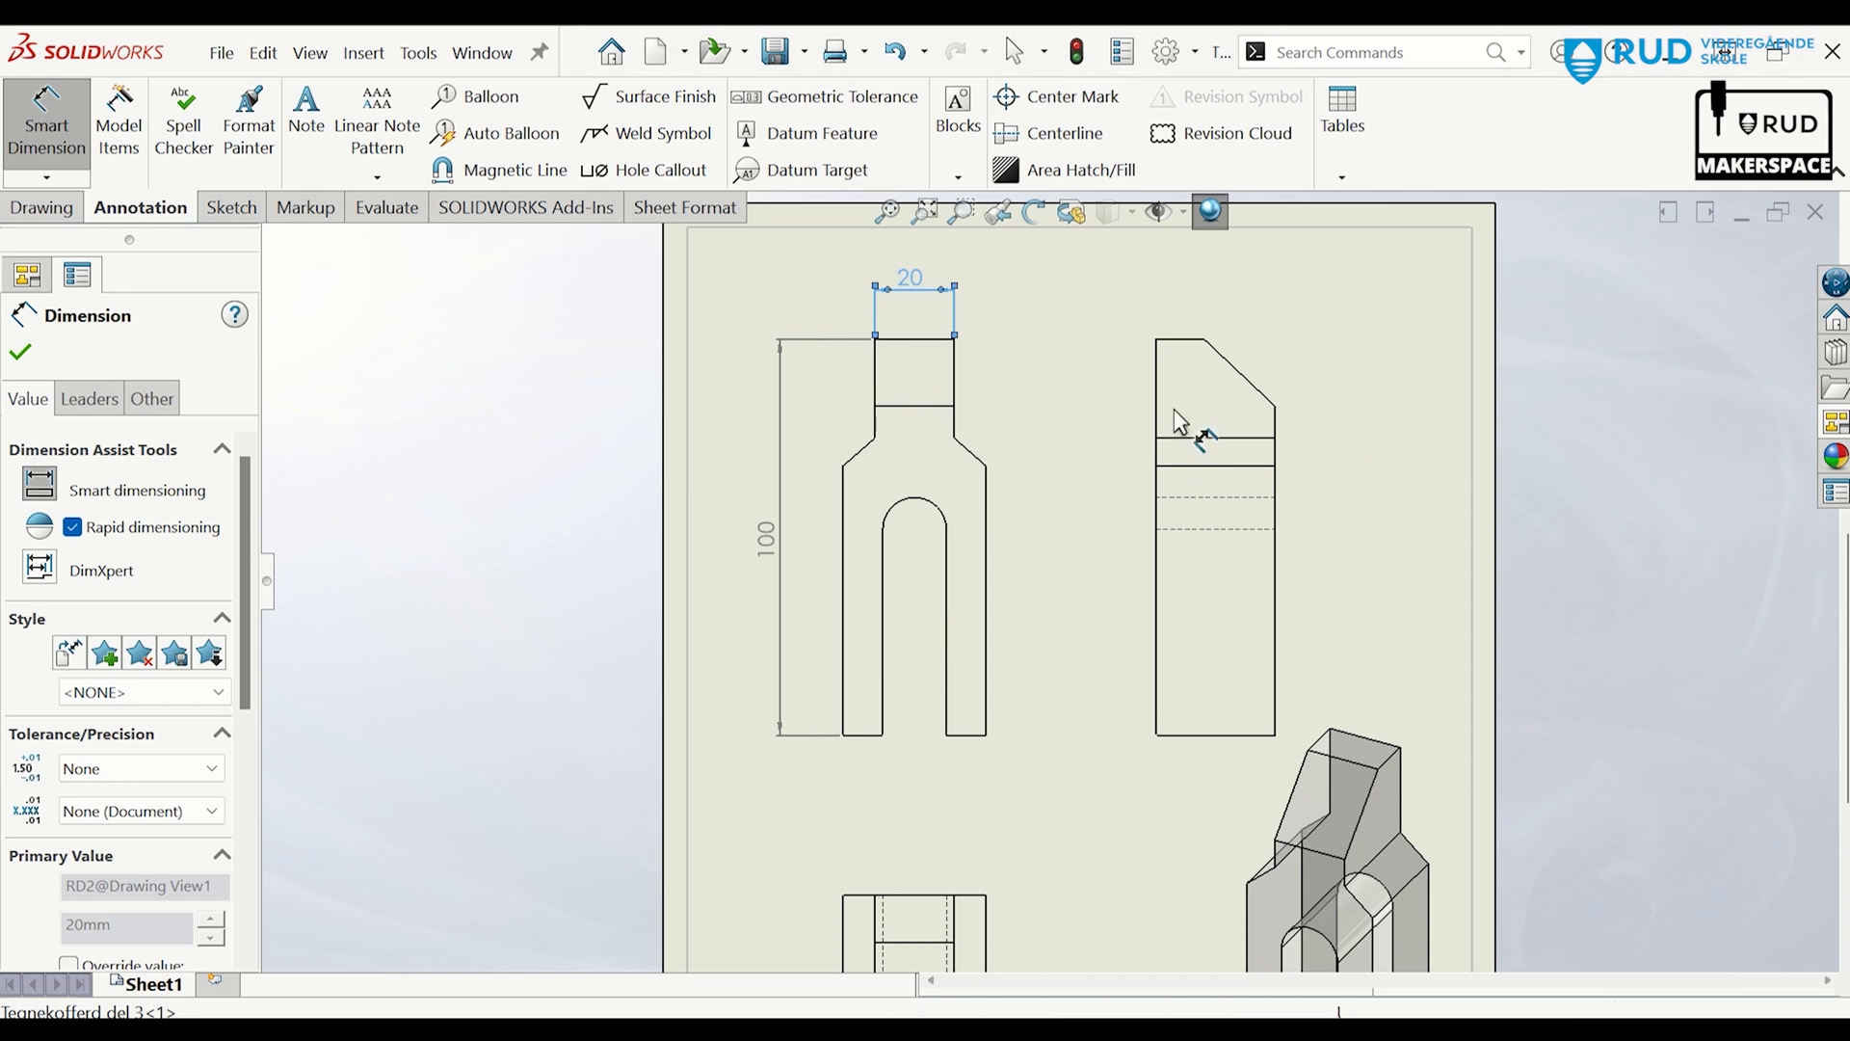
left_click_drag(921, 279, 921, 297)
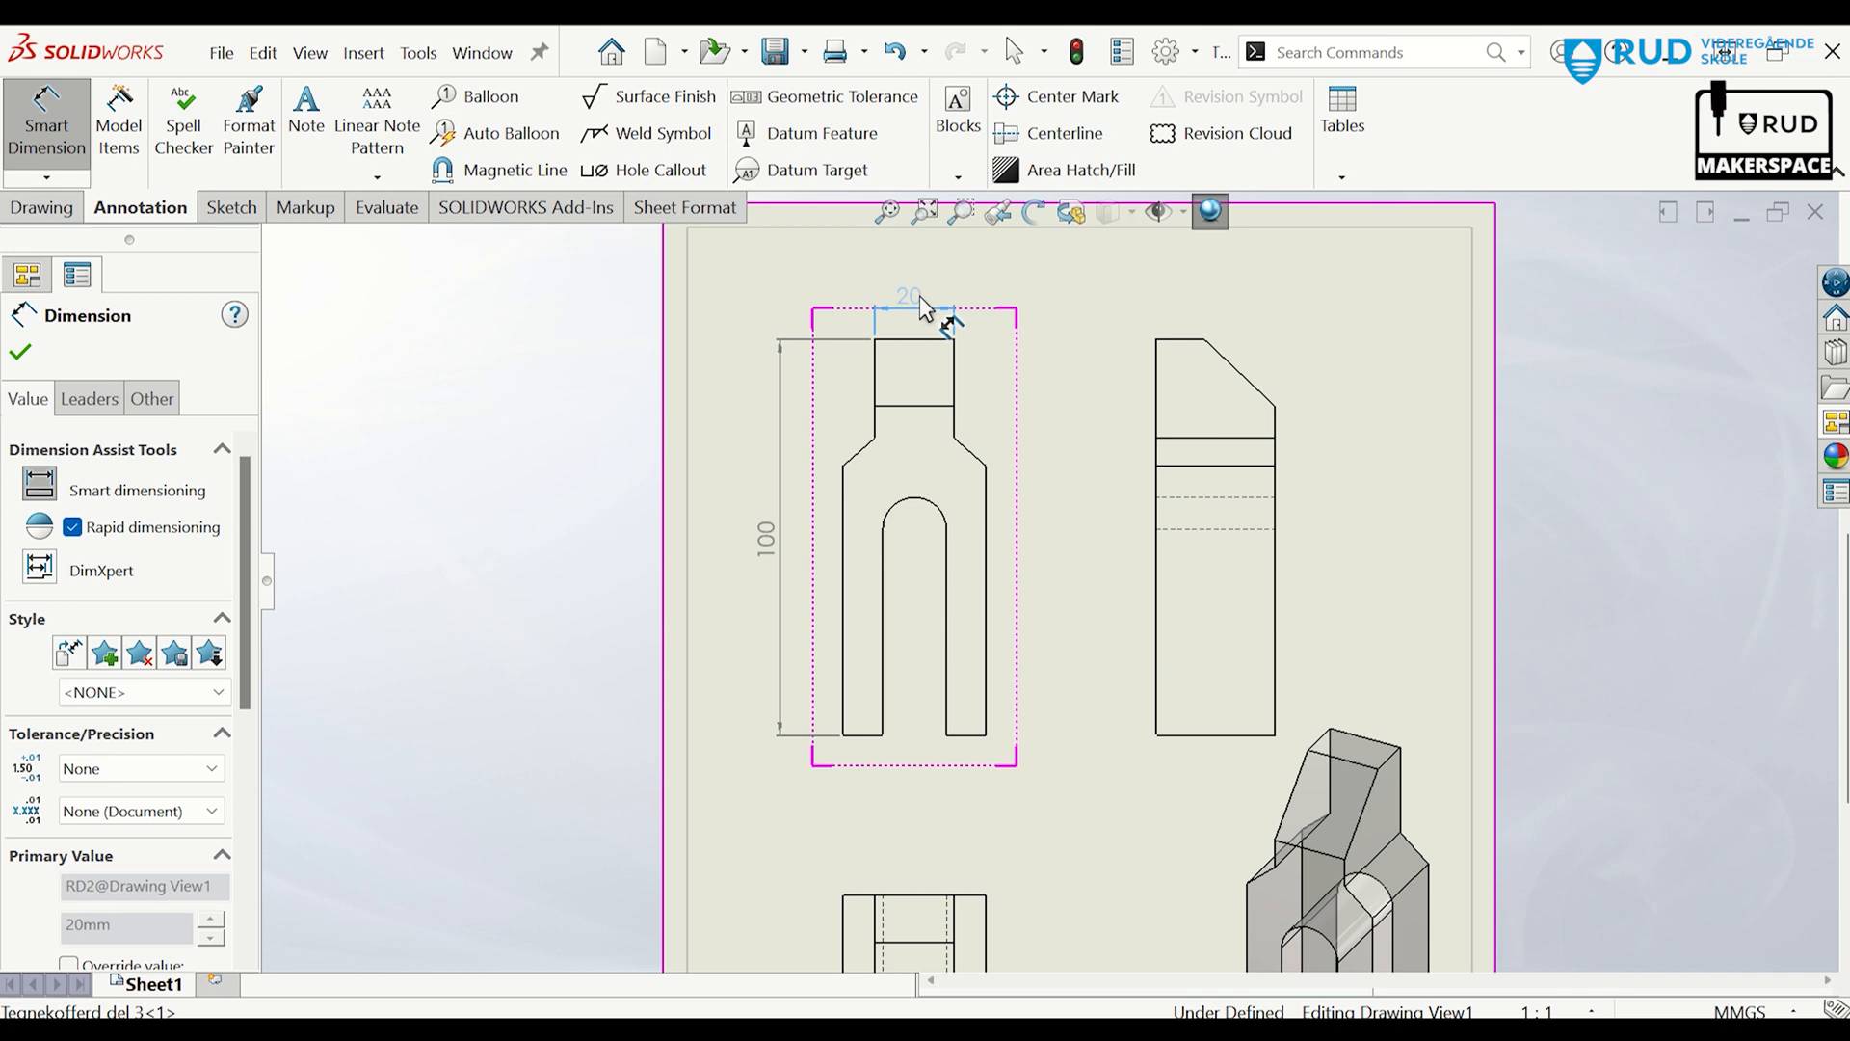
Dimension the front view's height from the top edge to the horizontal line below, and the height of the straight left outer side.
left_click(875, 363)
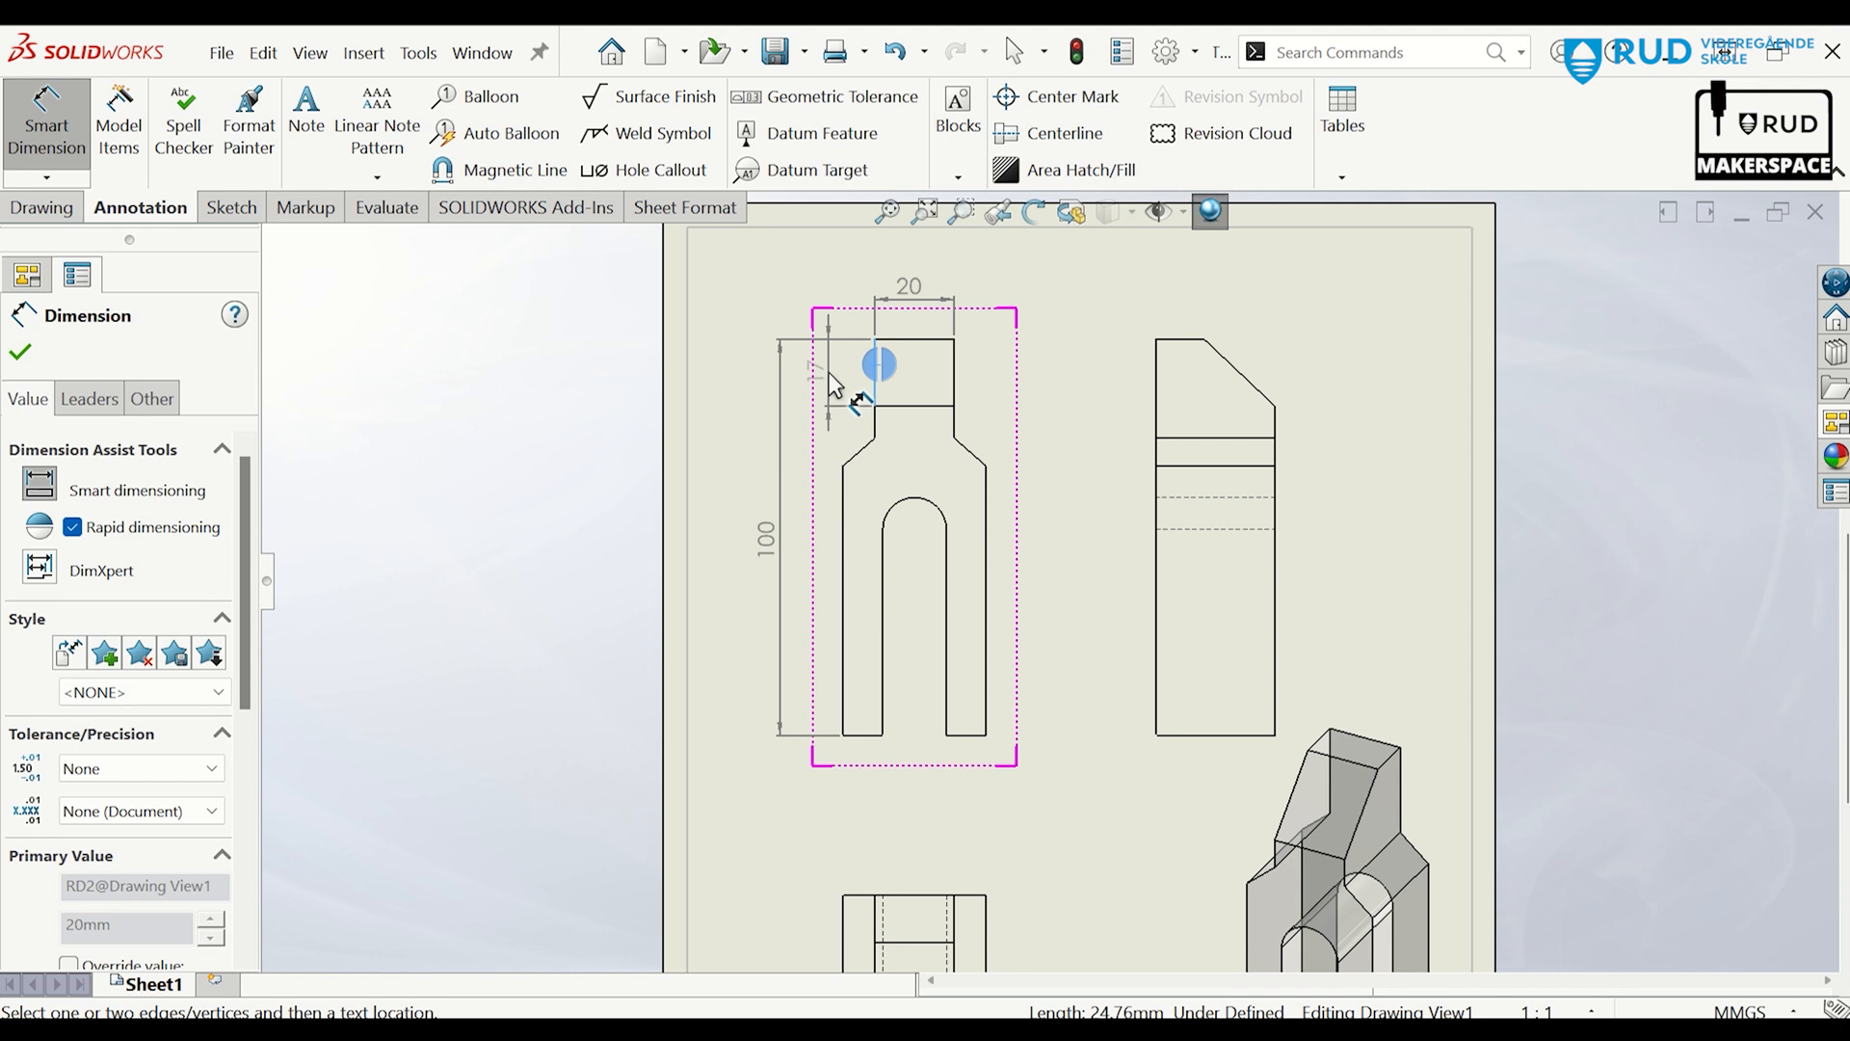
left_click(831, 374)
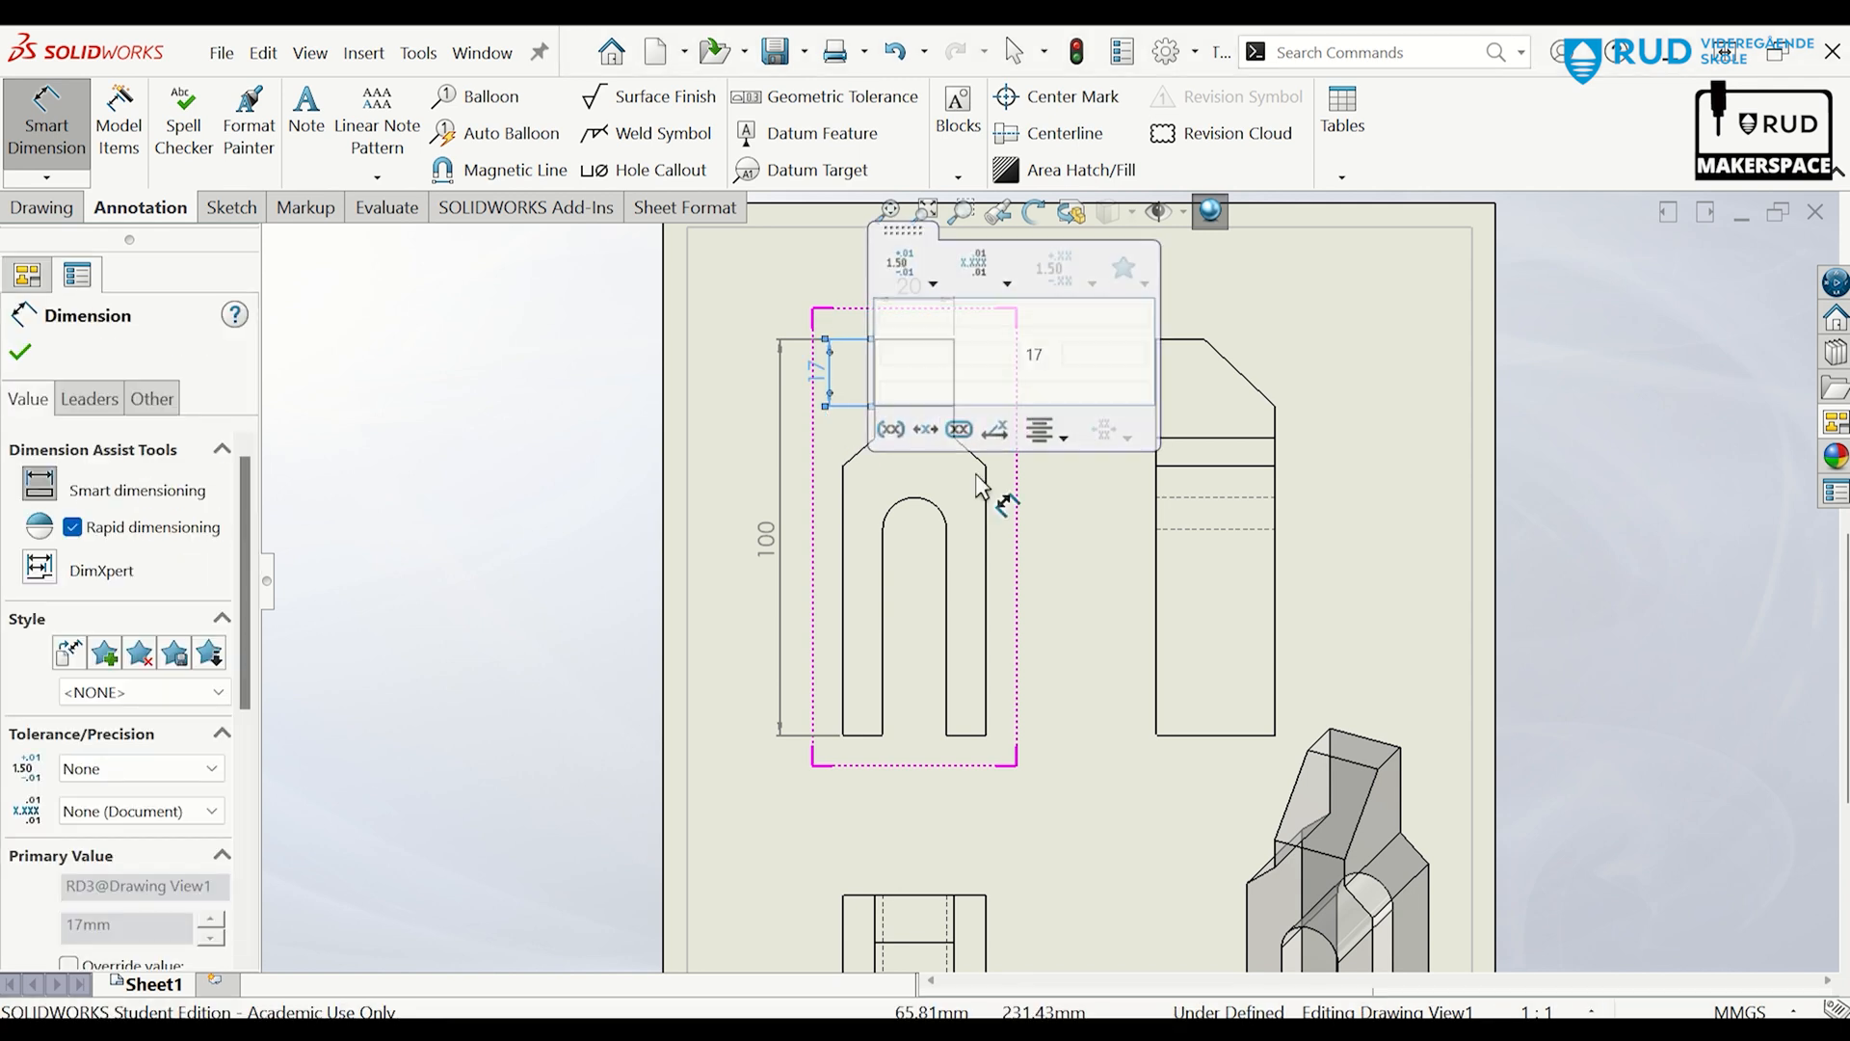
left_click(1091, 544)
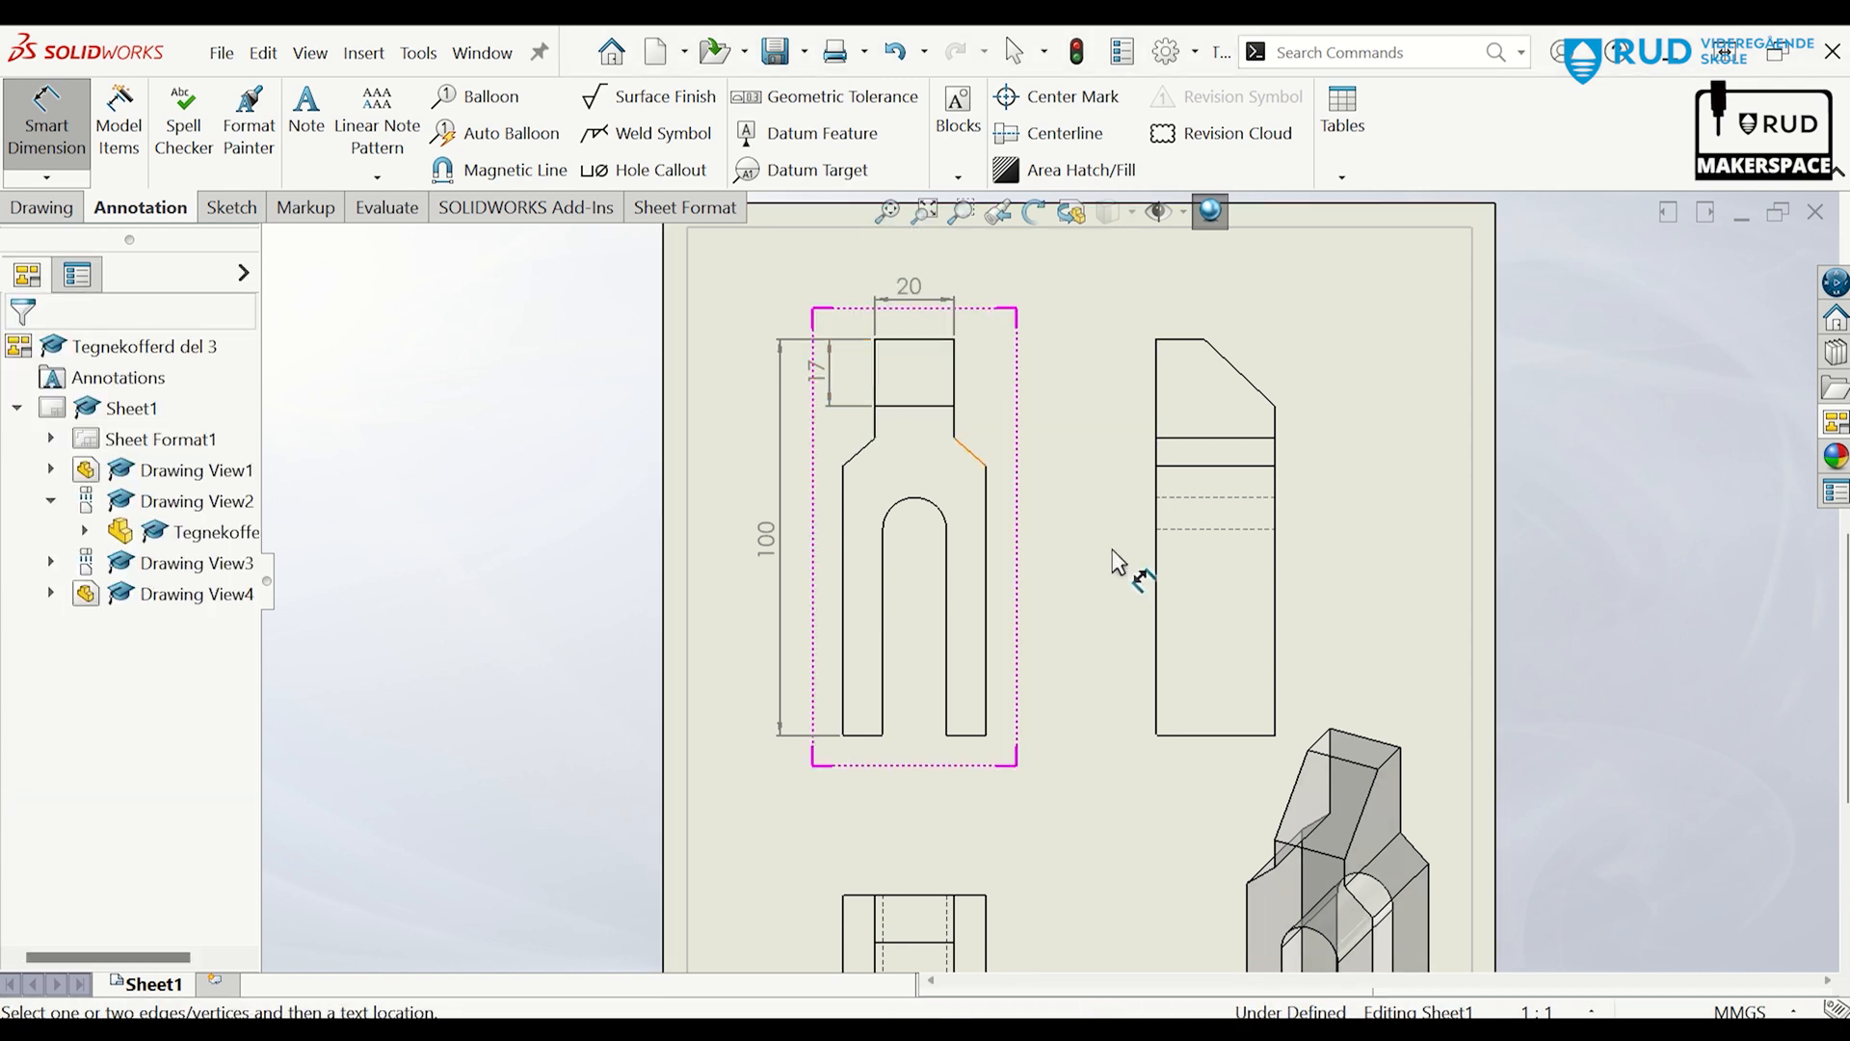
left_click(843, 540)
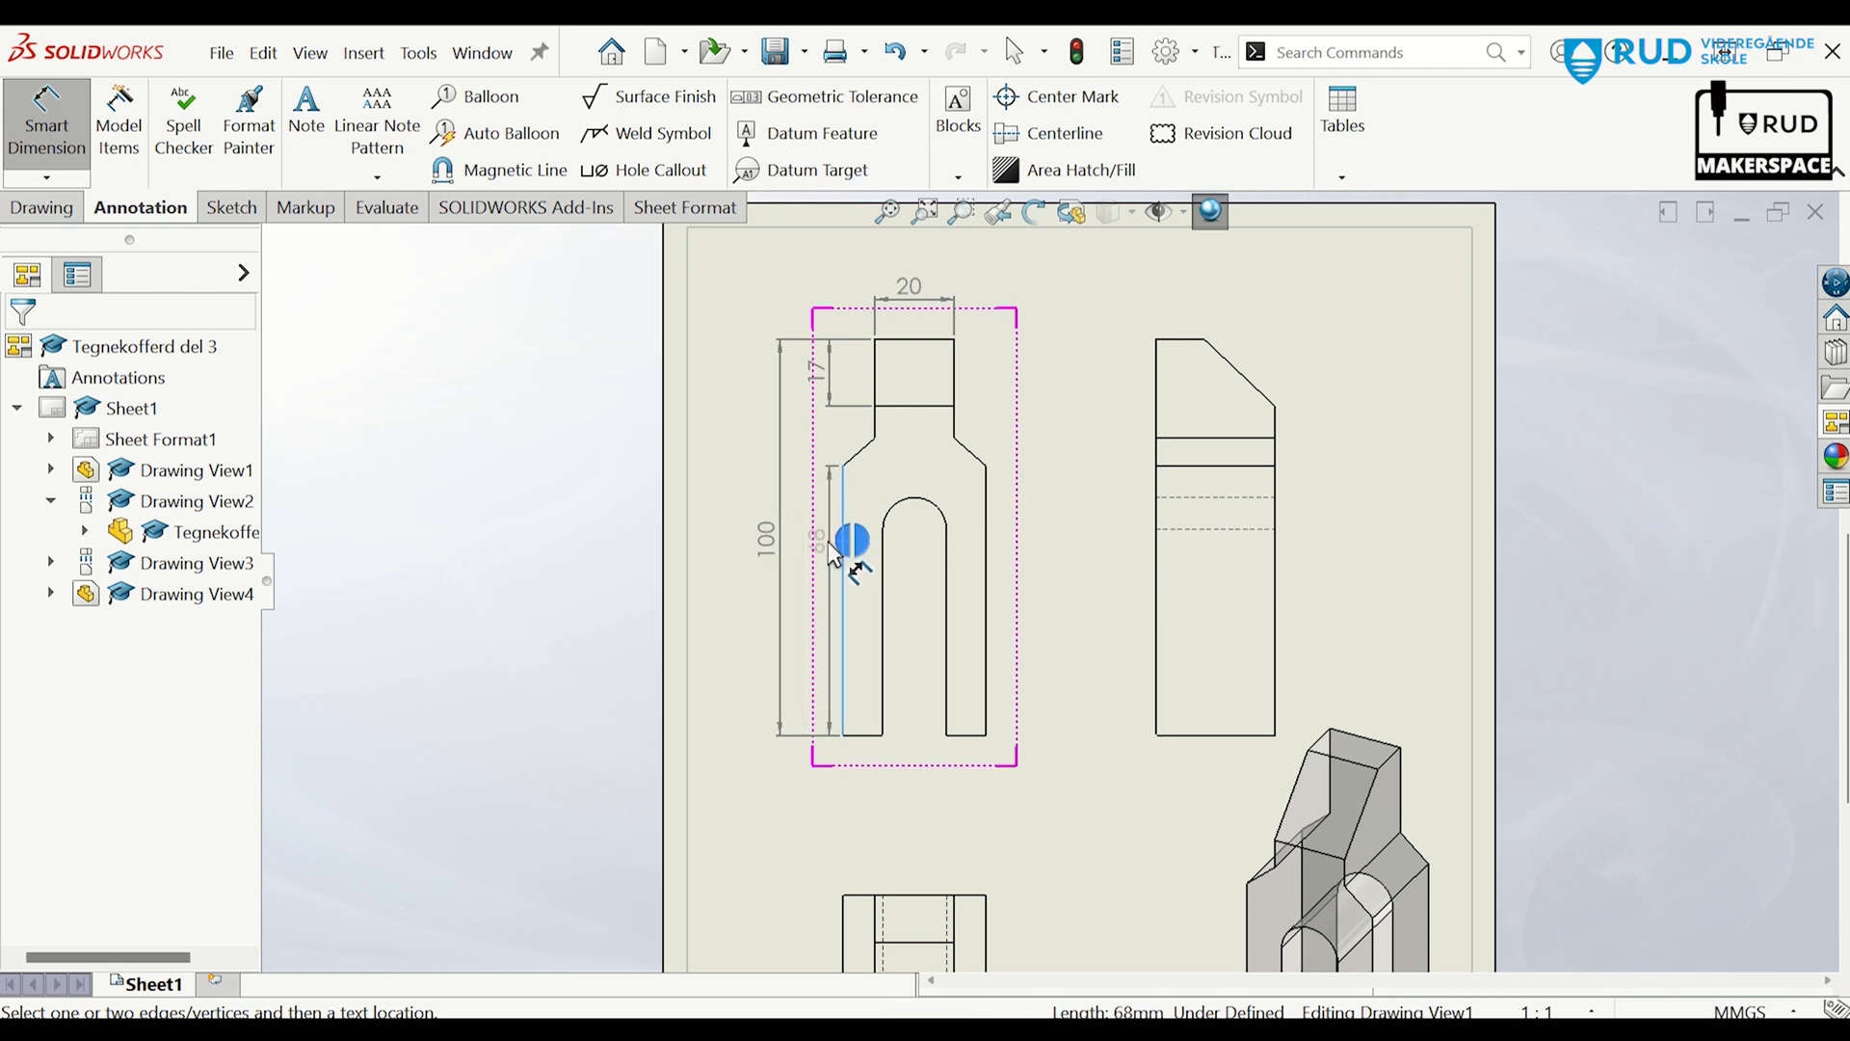
left_click(822, 614)
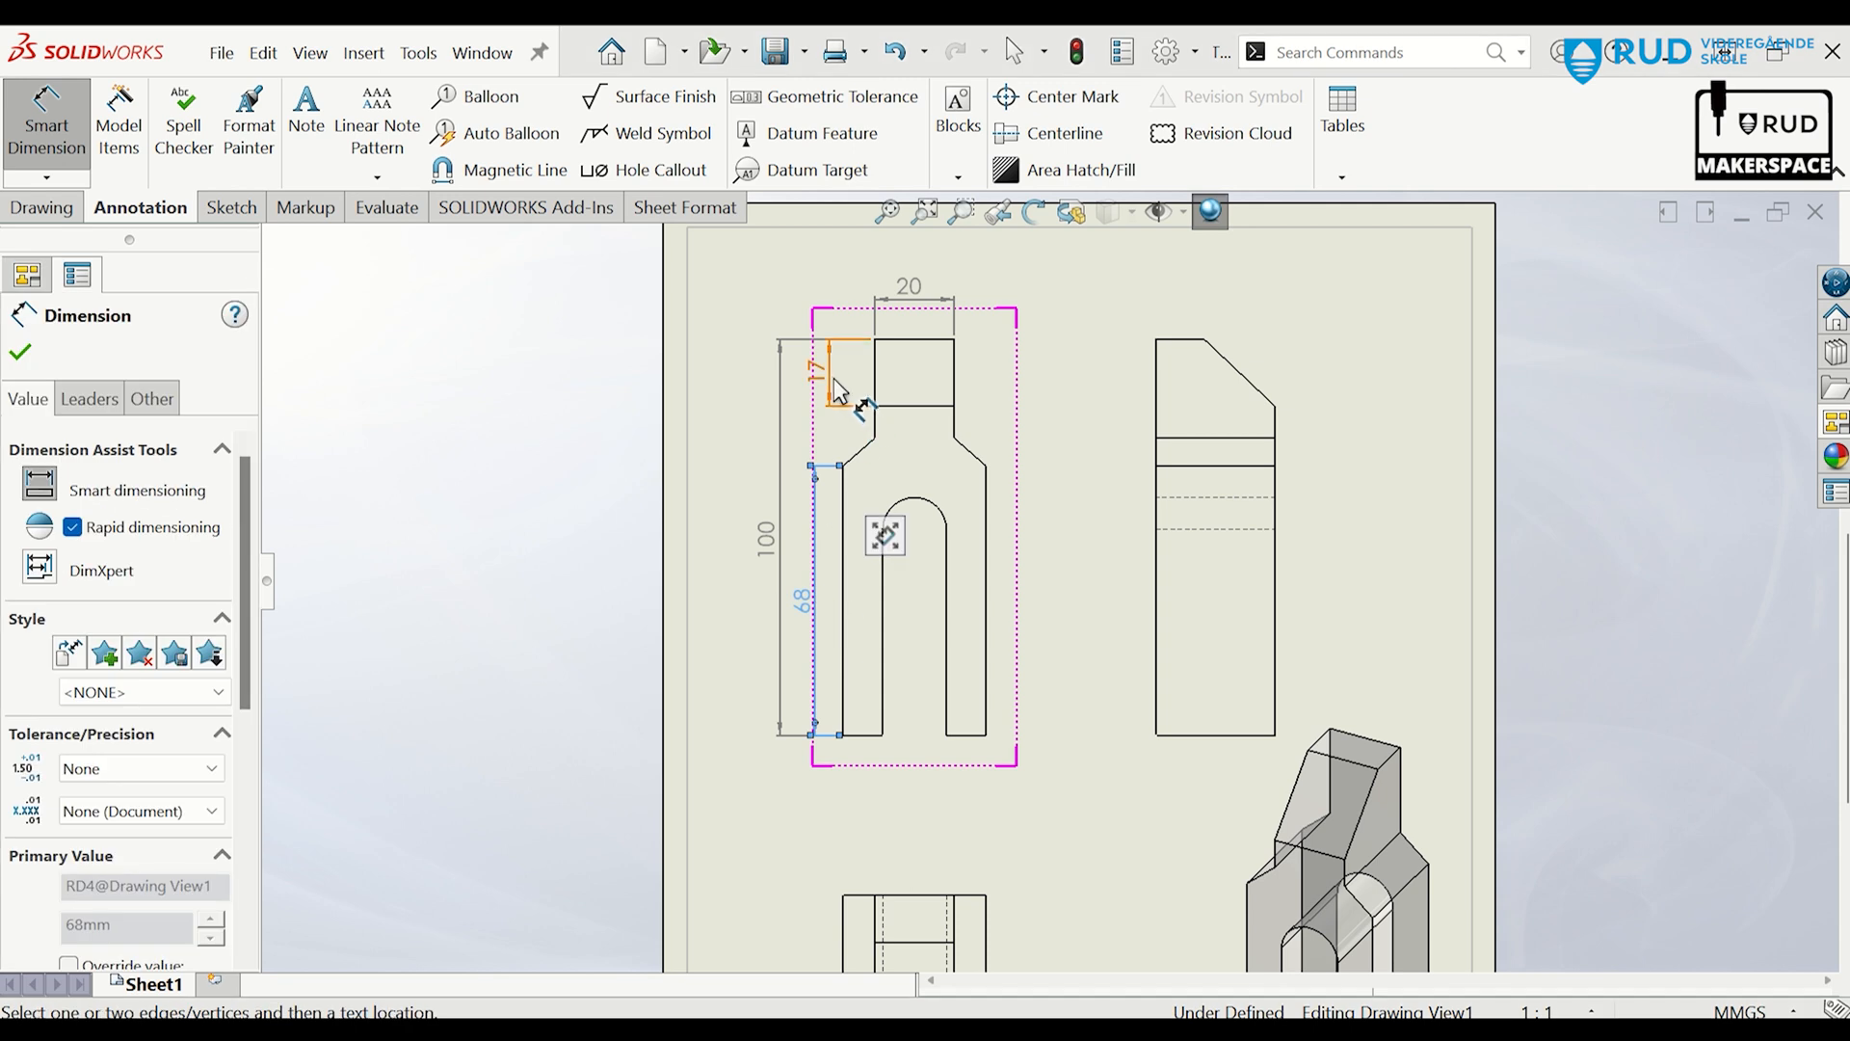
left_click(1081, 501)
Dimension the radius of the slot's arc and the length of the slot's straight side in the front view.
scroll(1115, 626, "down", 3)
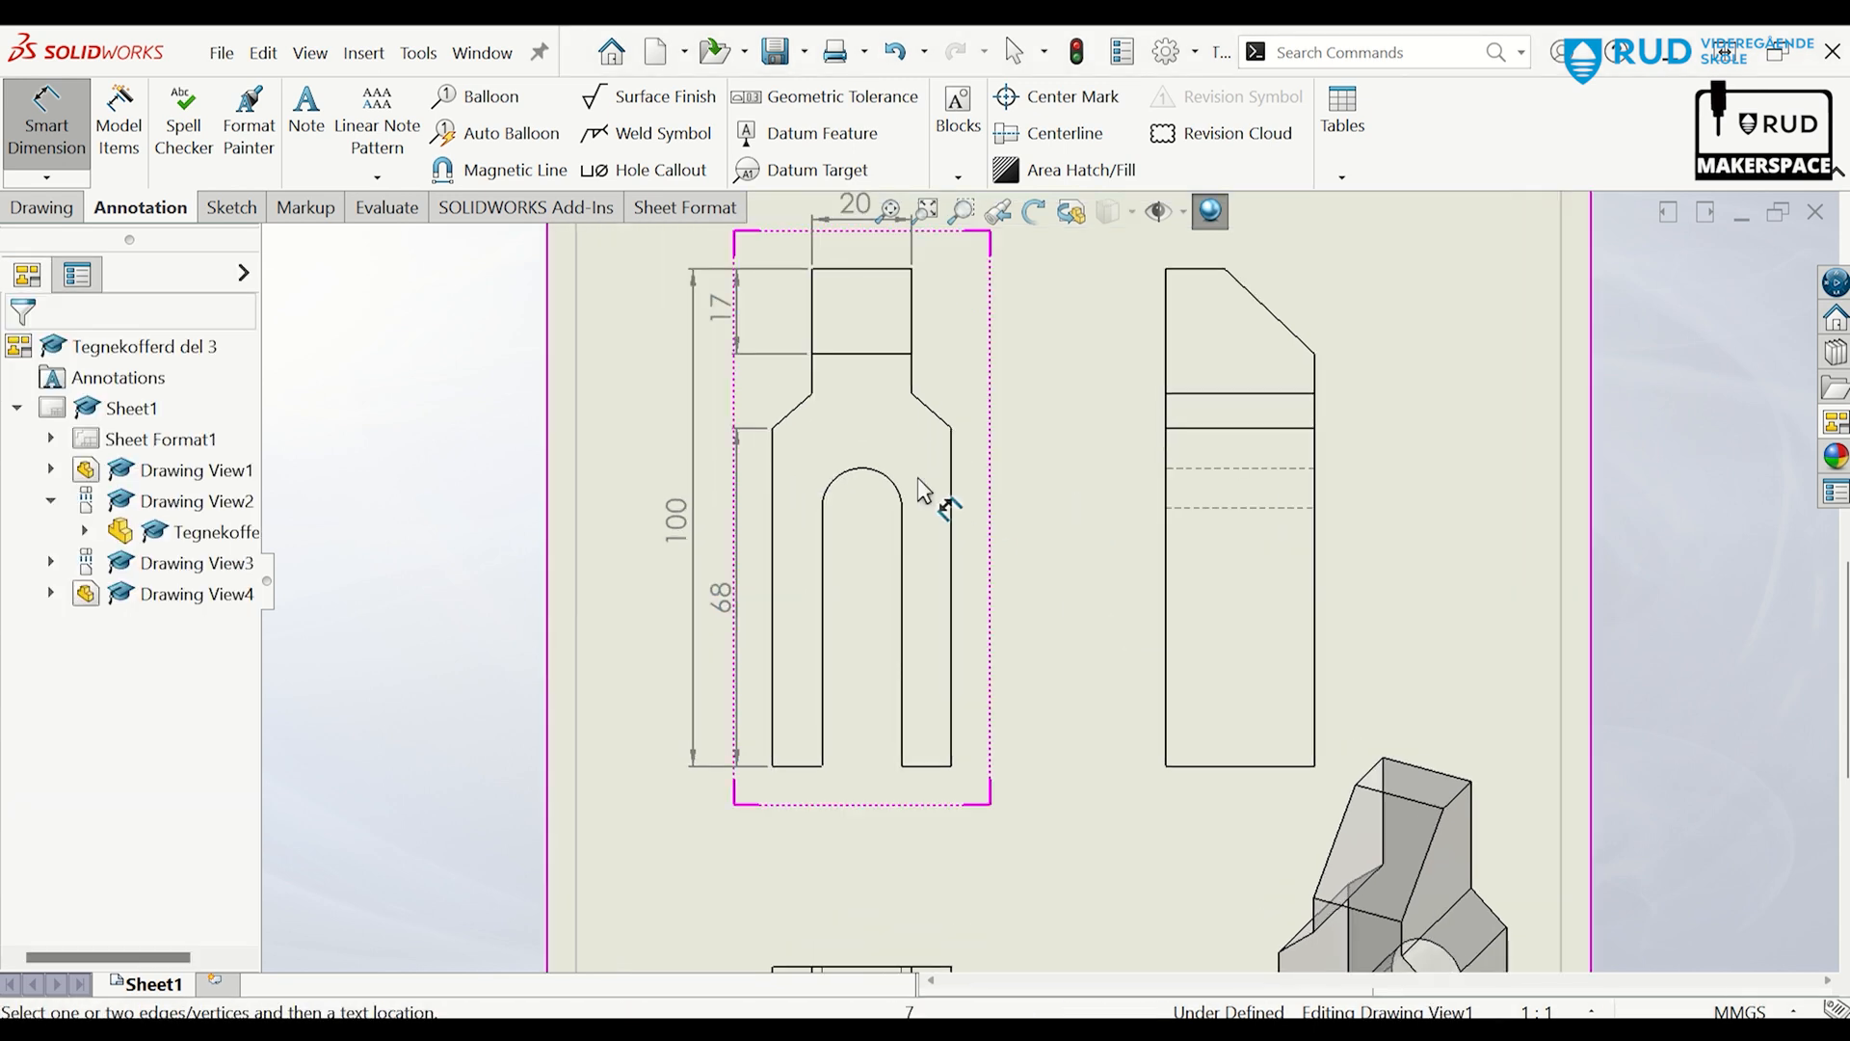
left_click(879, 473)
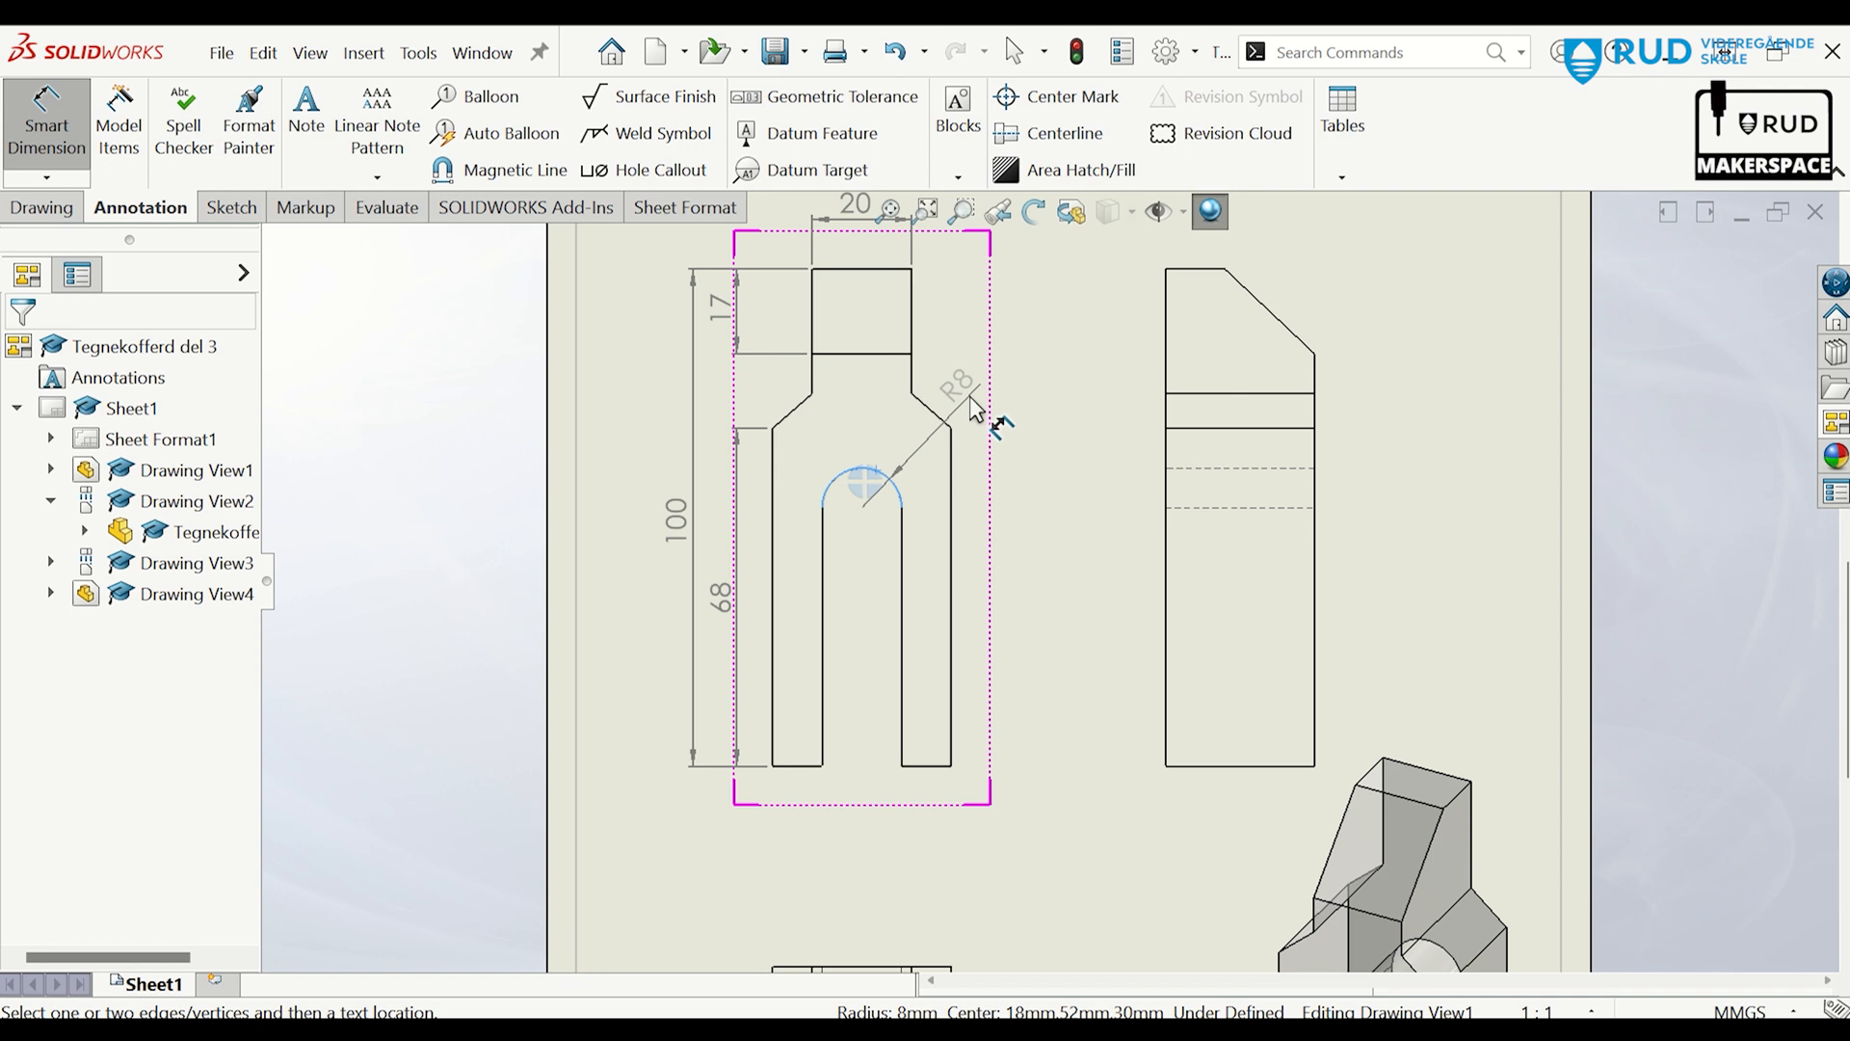
left_click(964, 381)
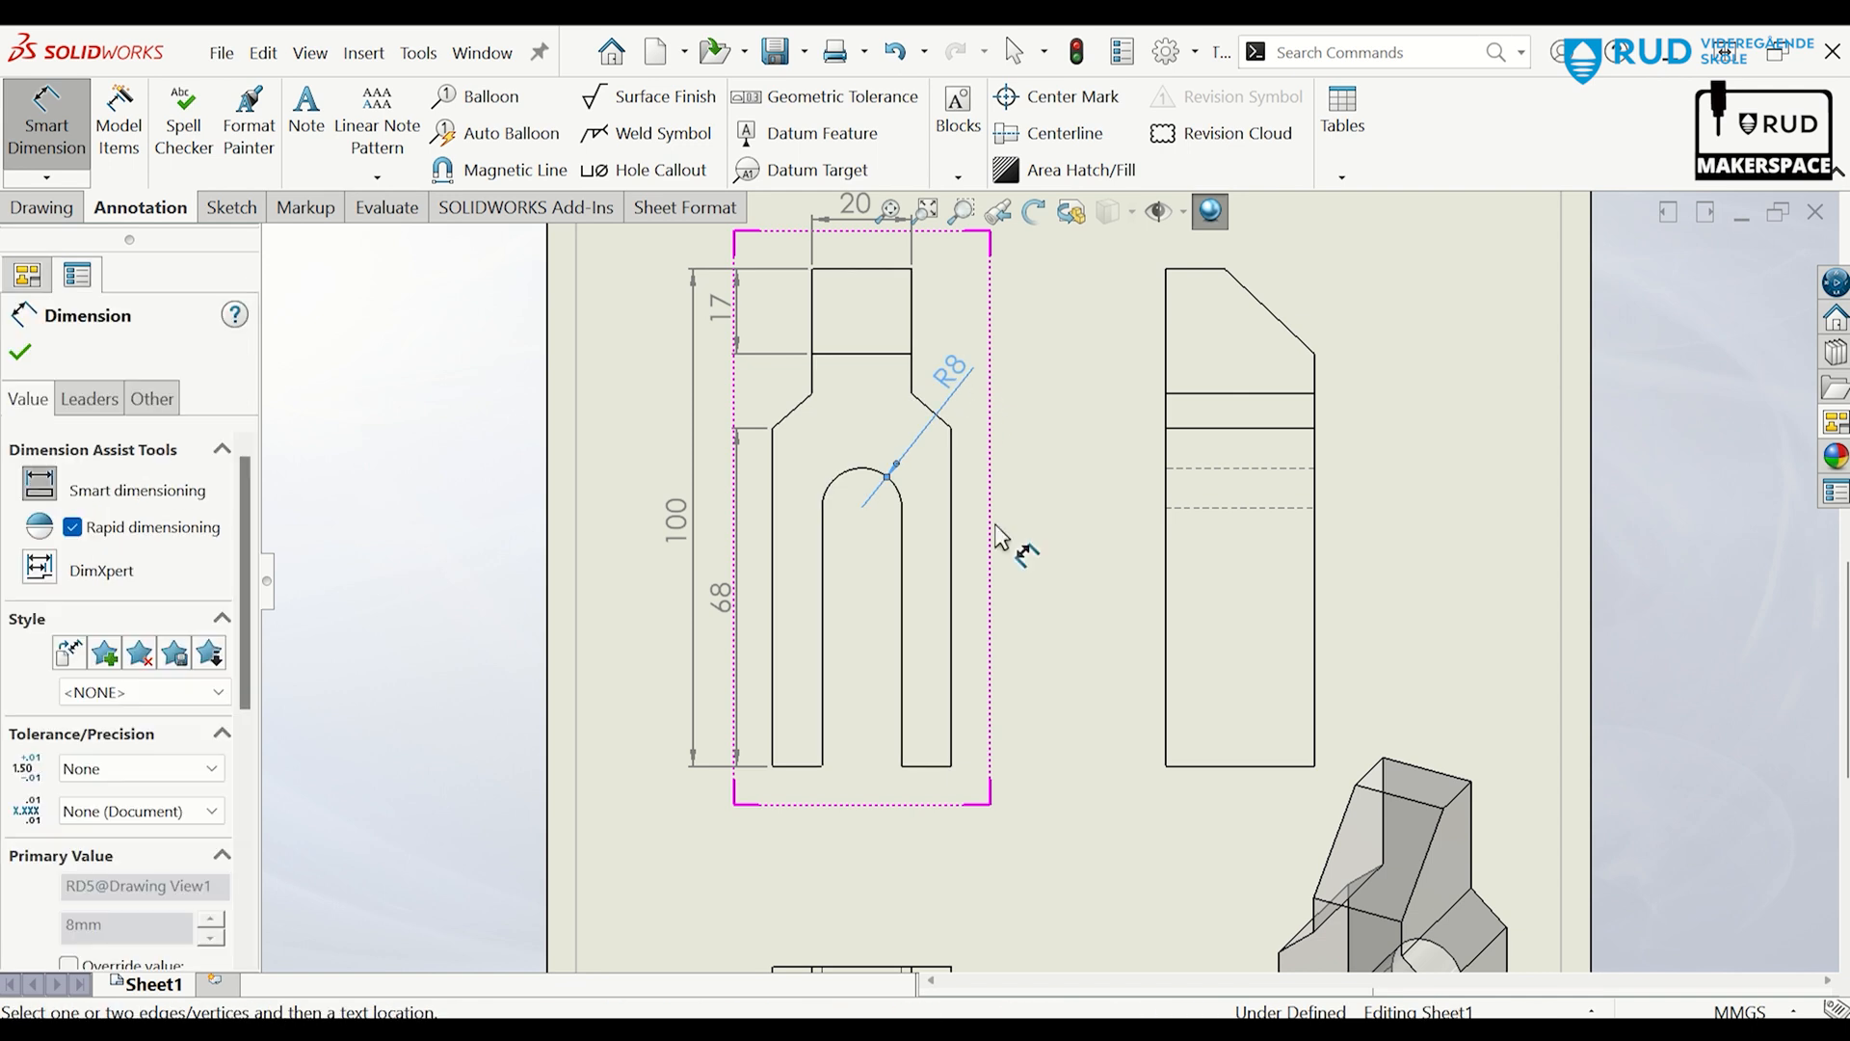
left_click(903, 605)
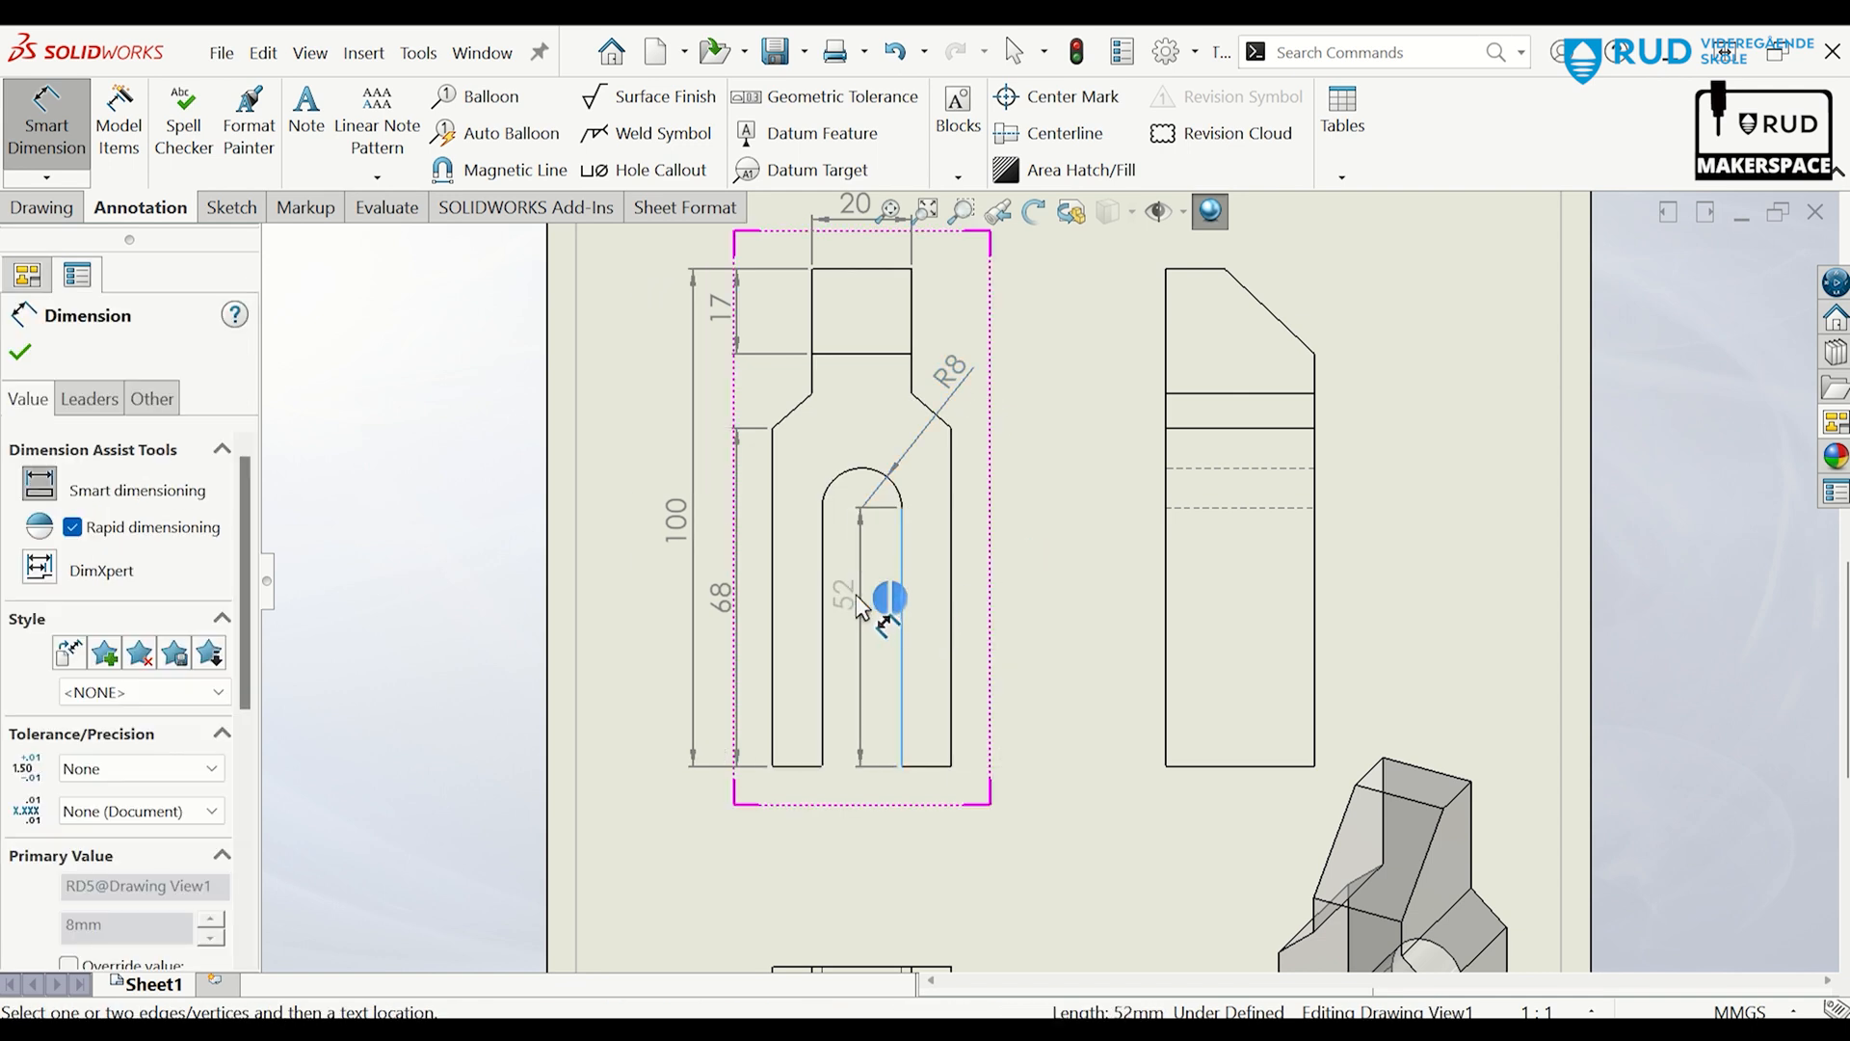
left_click(865, 644)
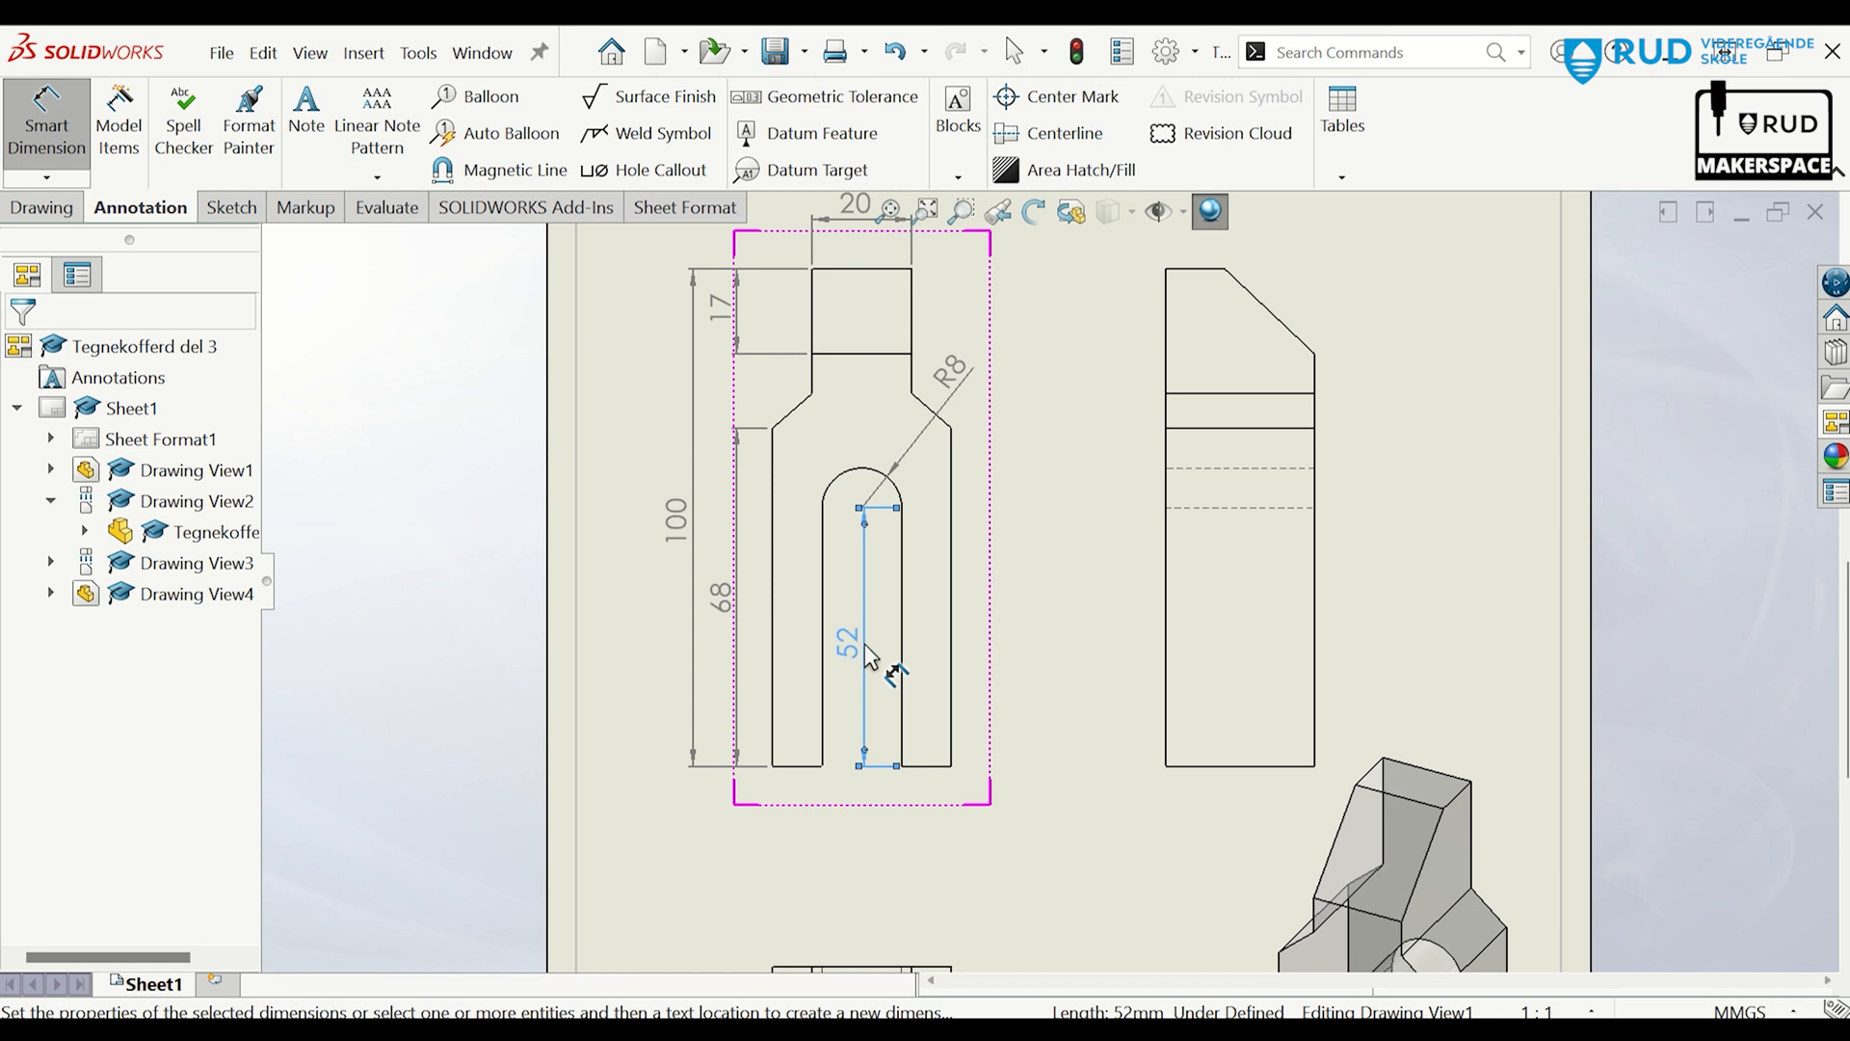
left_click(1100, 788)
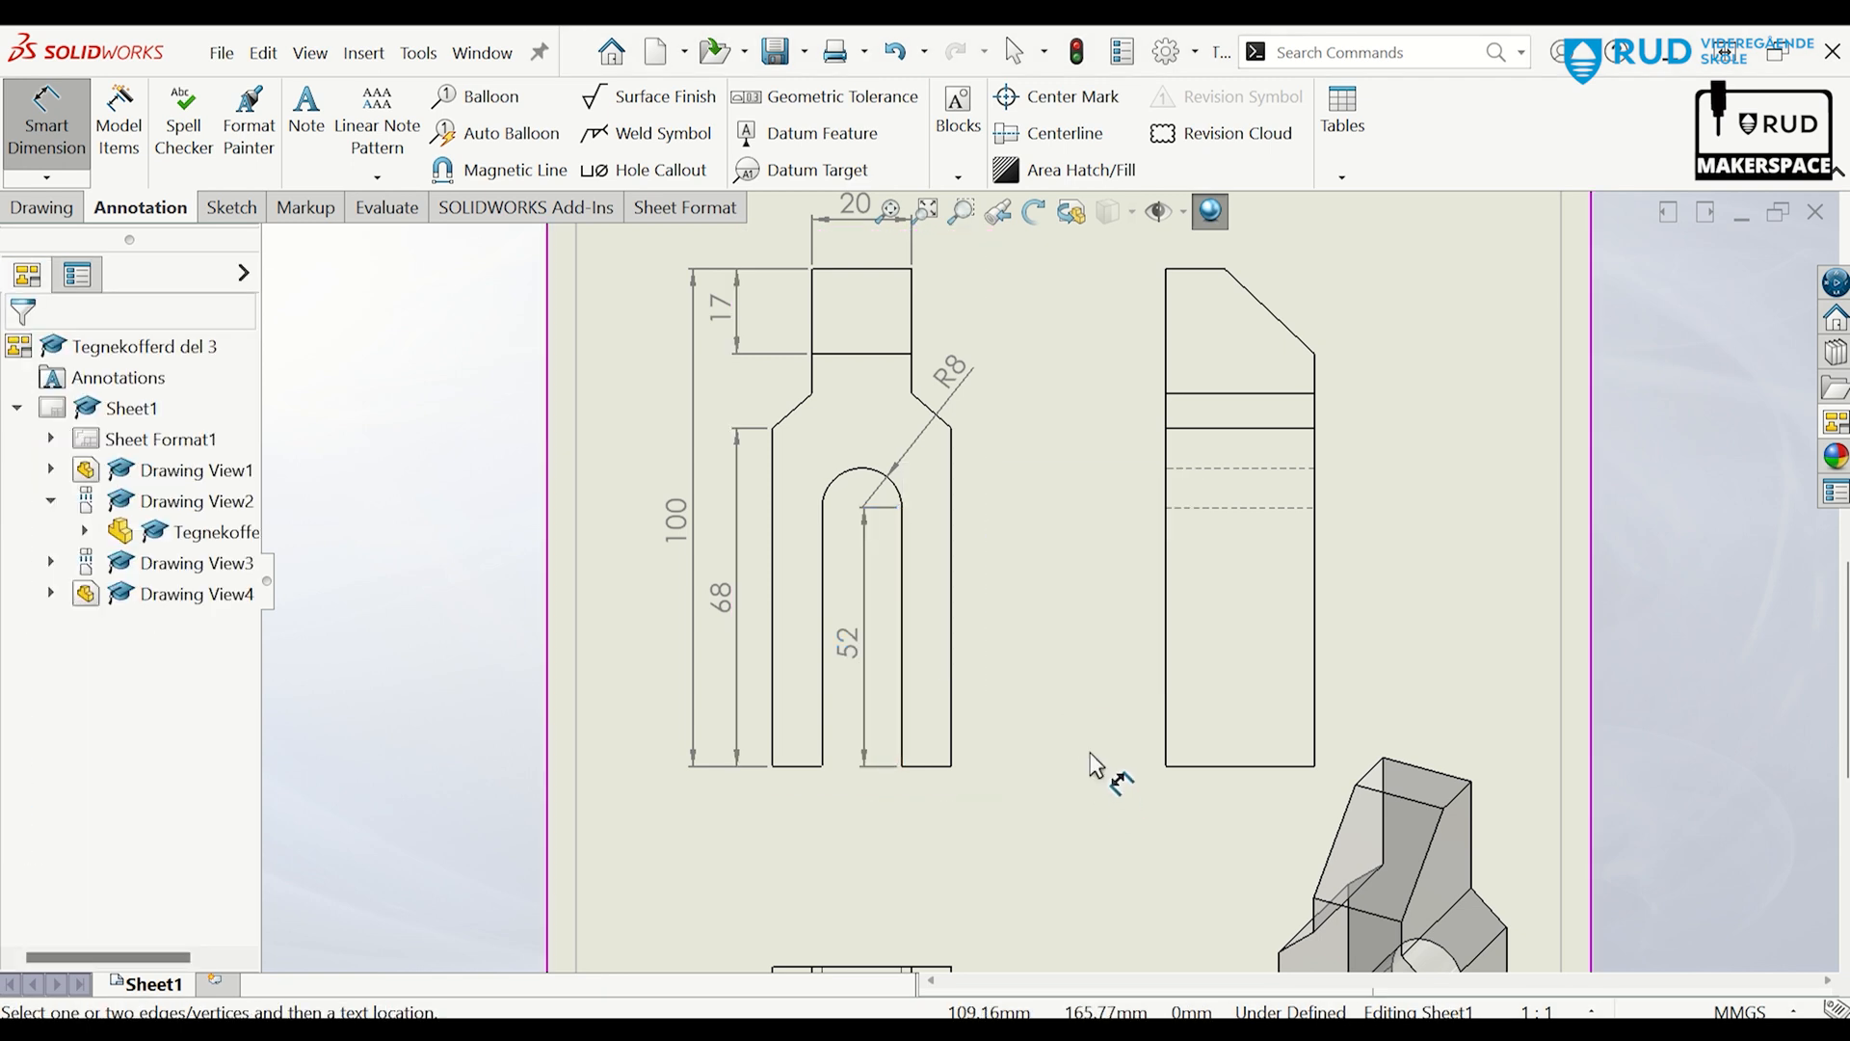
Dimension the overall width between the two outer vertical sides, placing the dimension below the front view.
left_click(776, 737)
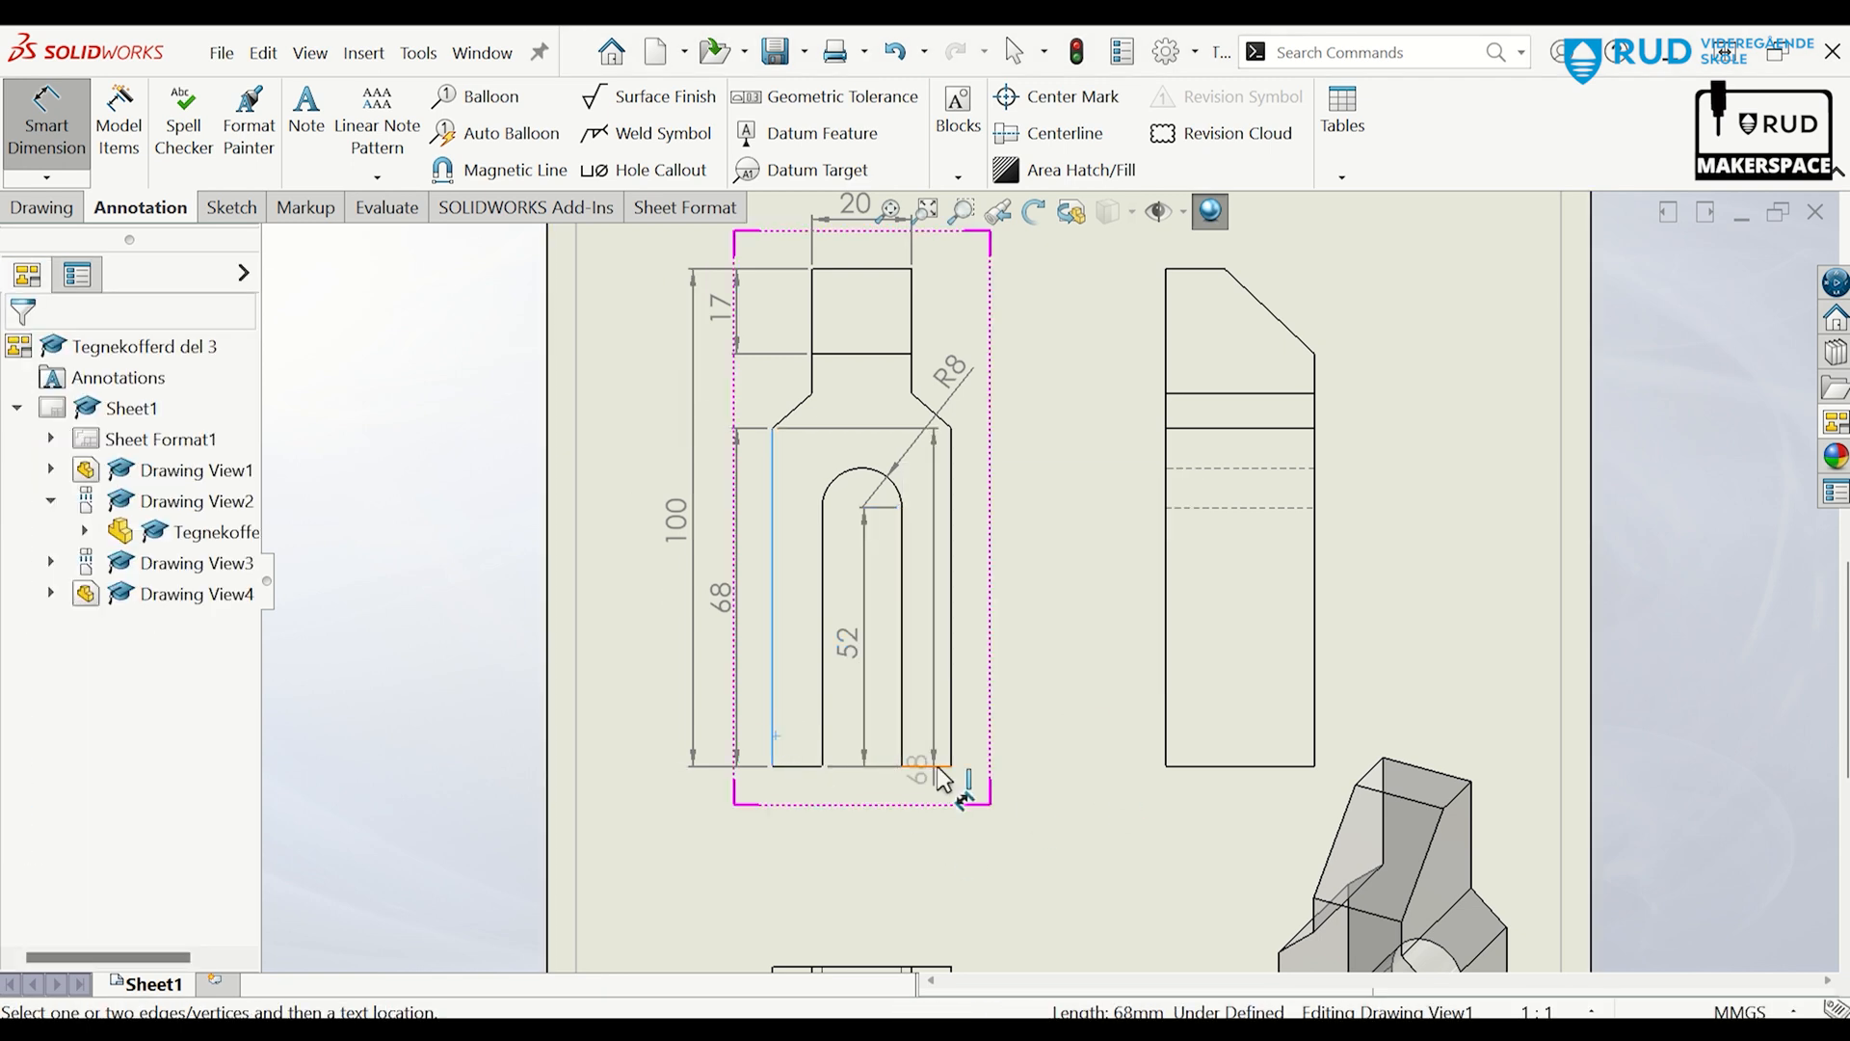
left_click(951, 744)
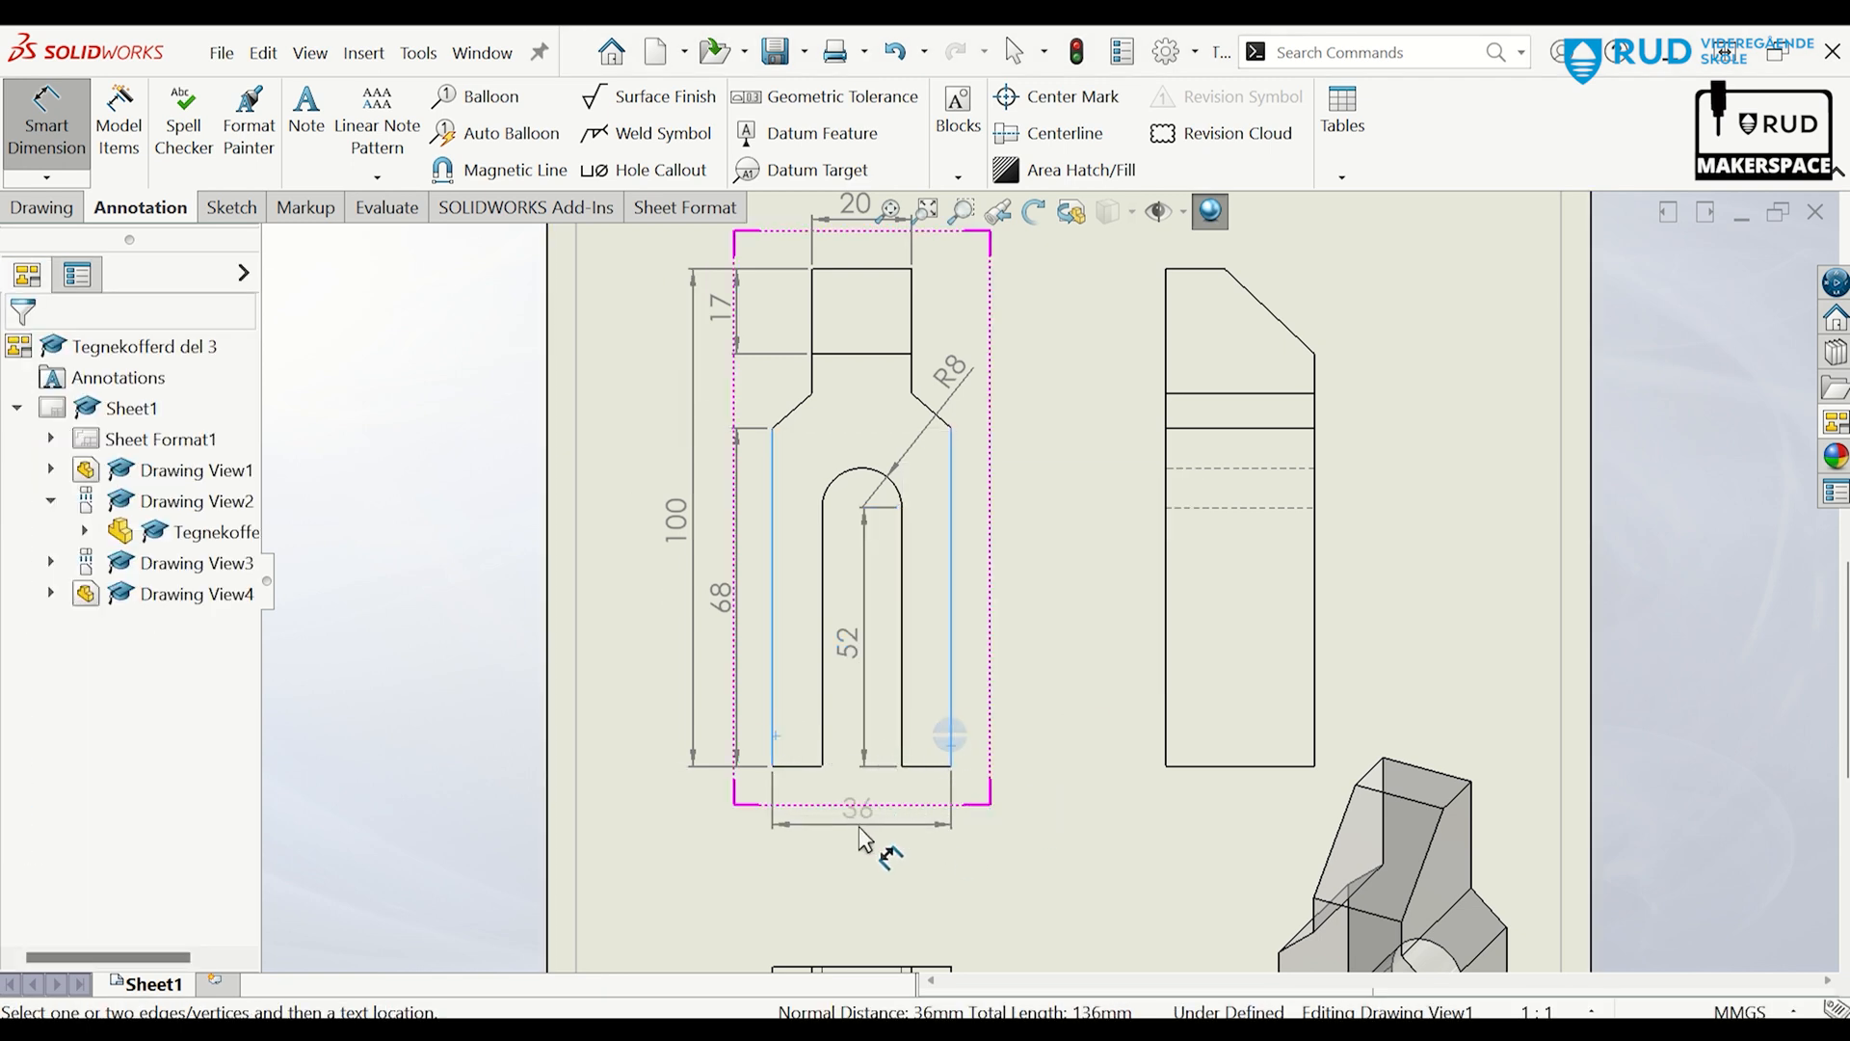
left_click(861, 826)
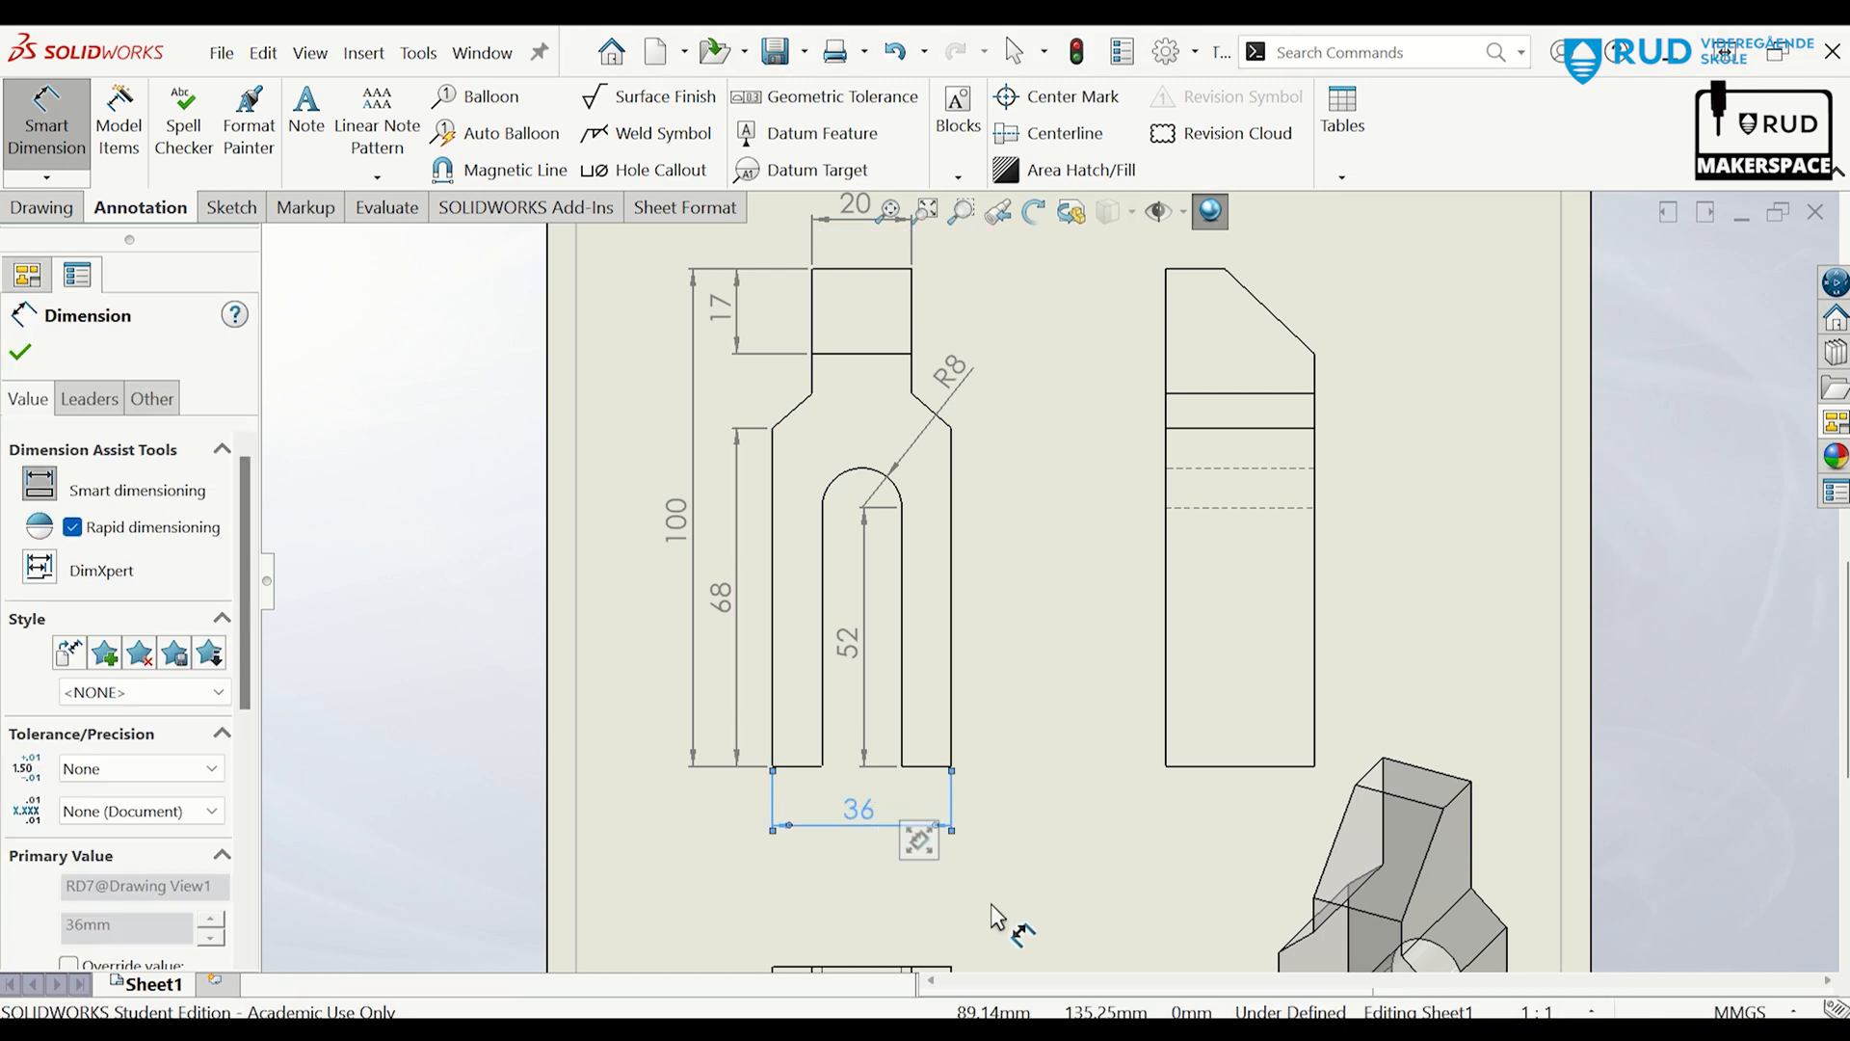
Dimension the width of the left leg's bottom edge in the front view and move the overall width dimension farther below it.
left_click(1012, 924)
left_click(804, 767)
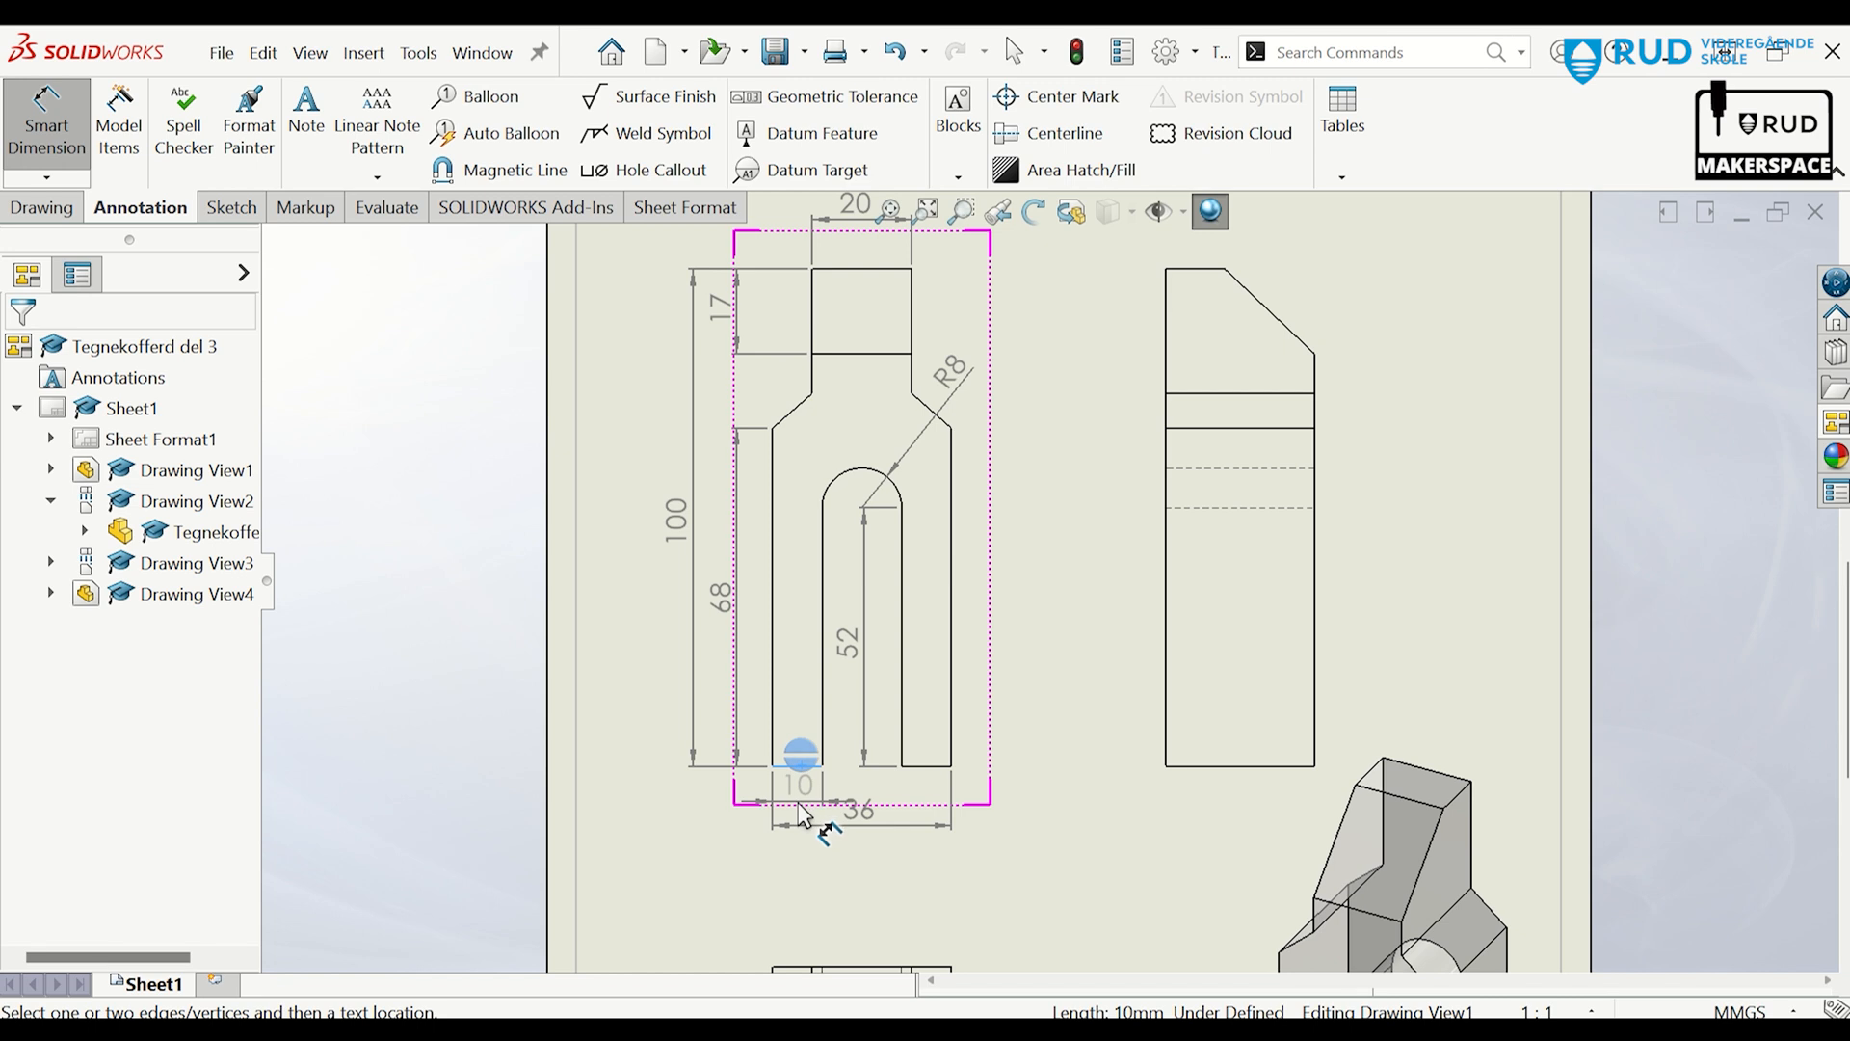
left_click(800, 810)
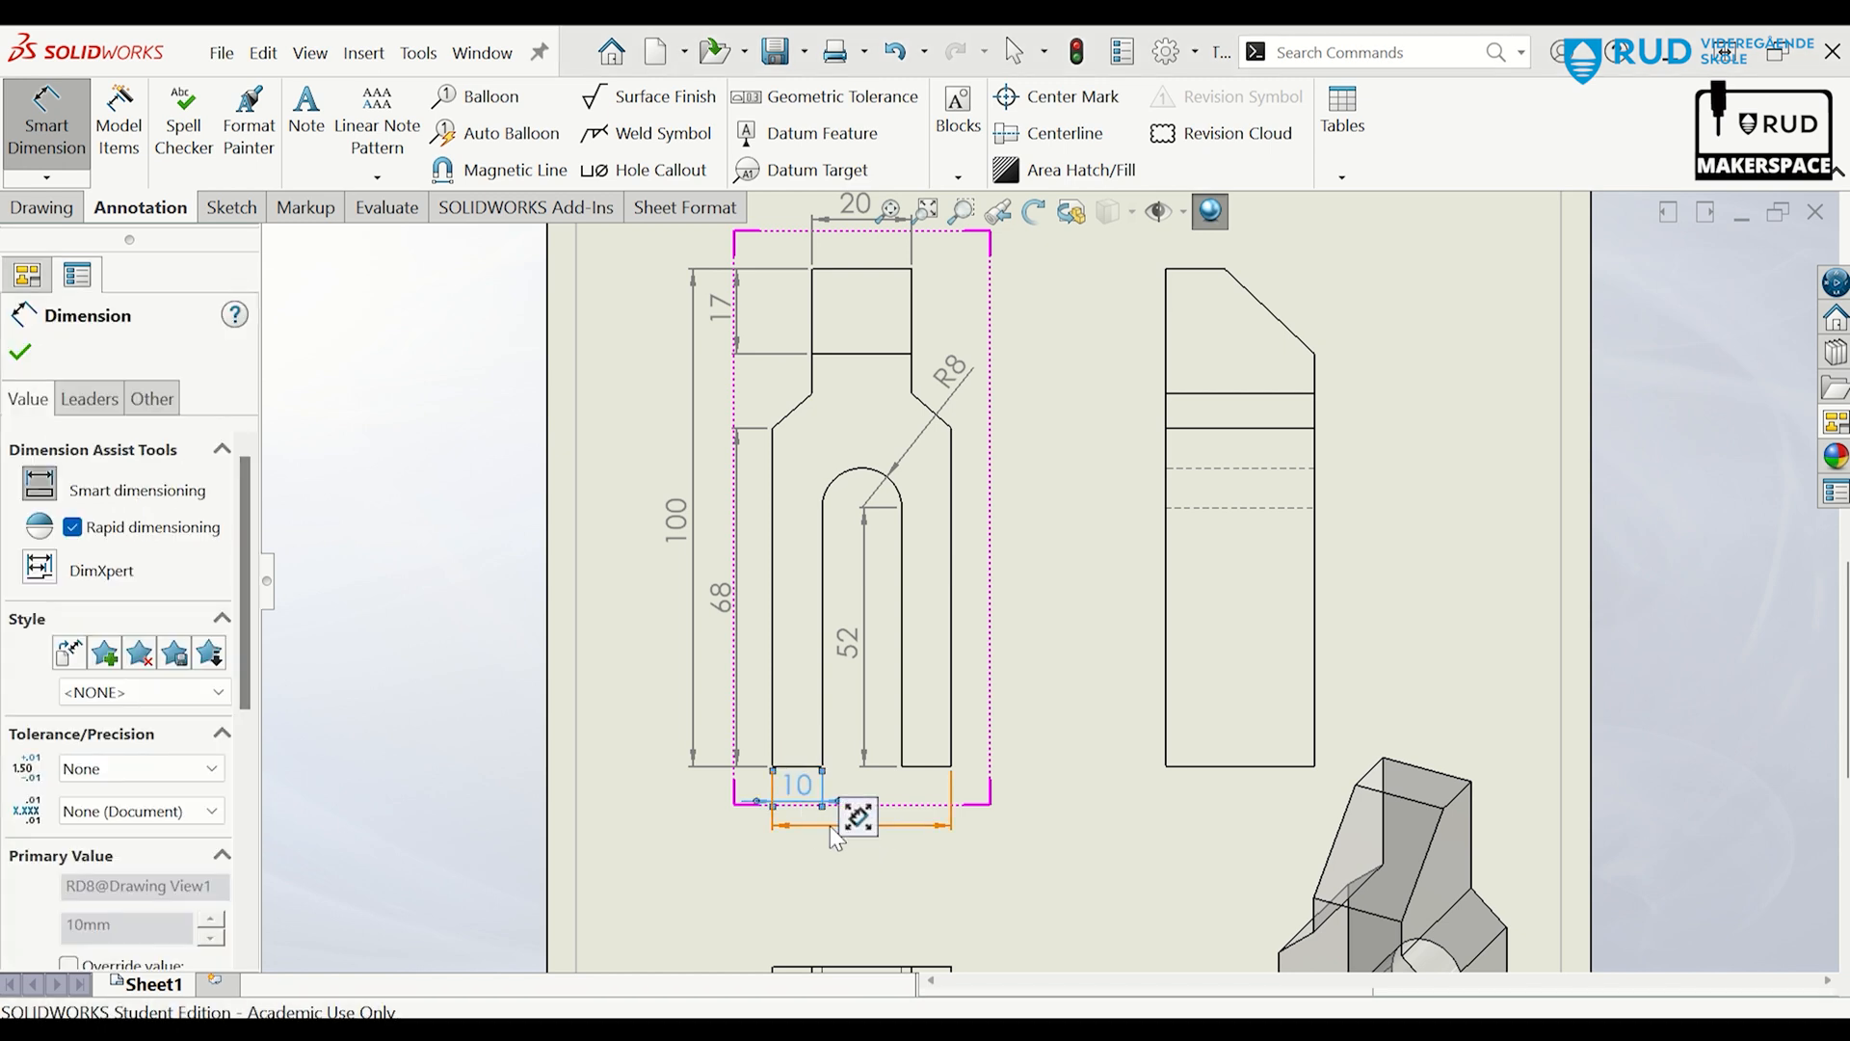
left_click(808, 844)
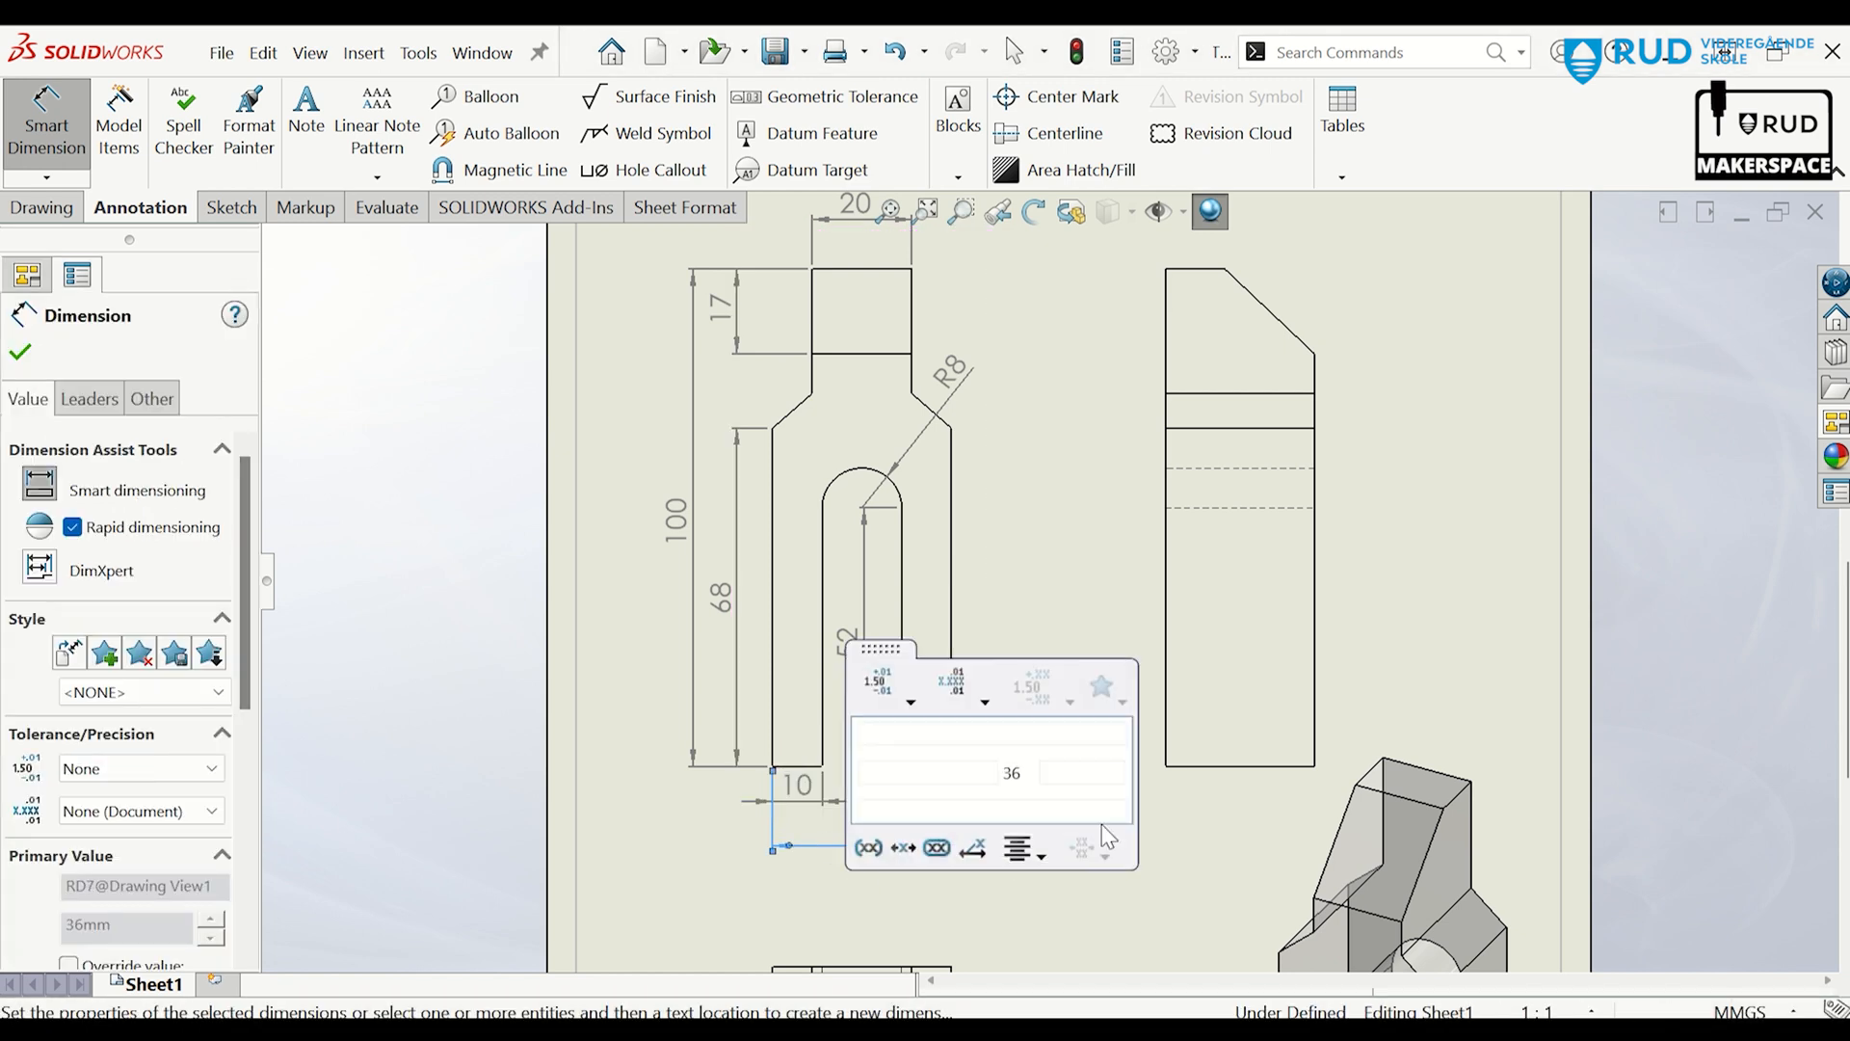
left_click(759, 804)
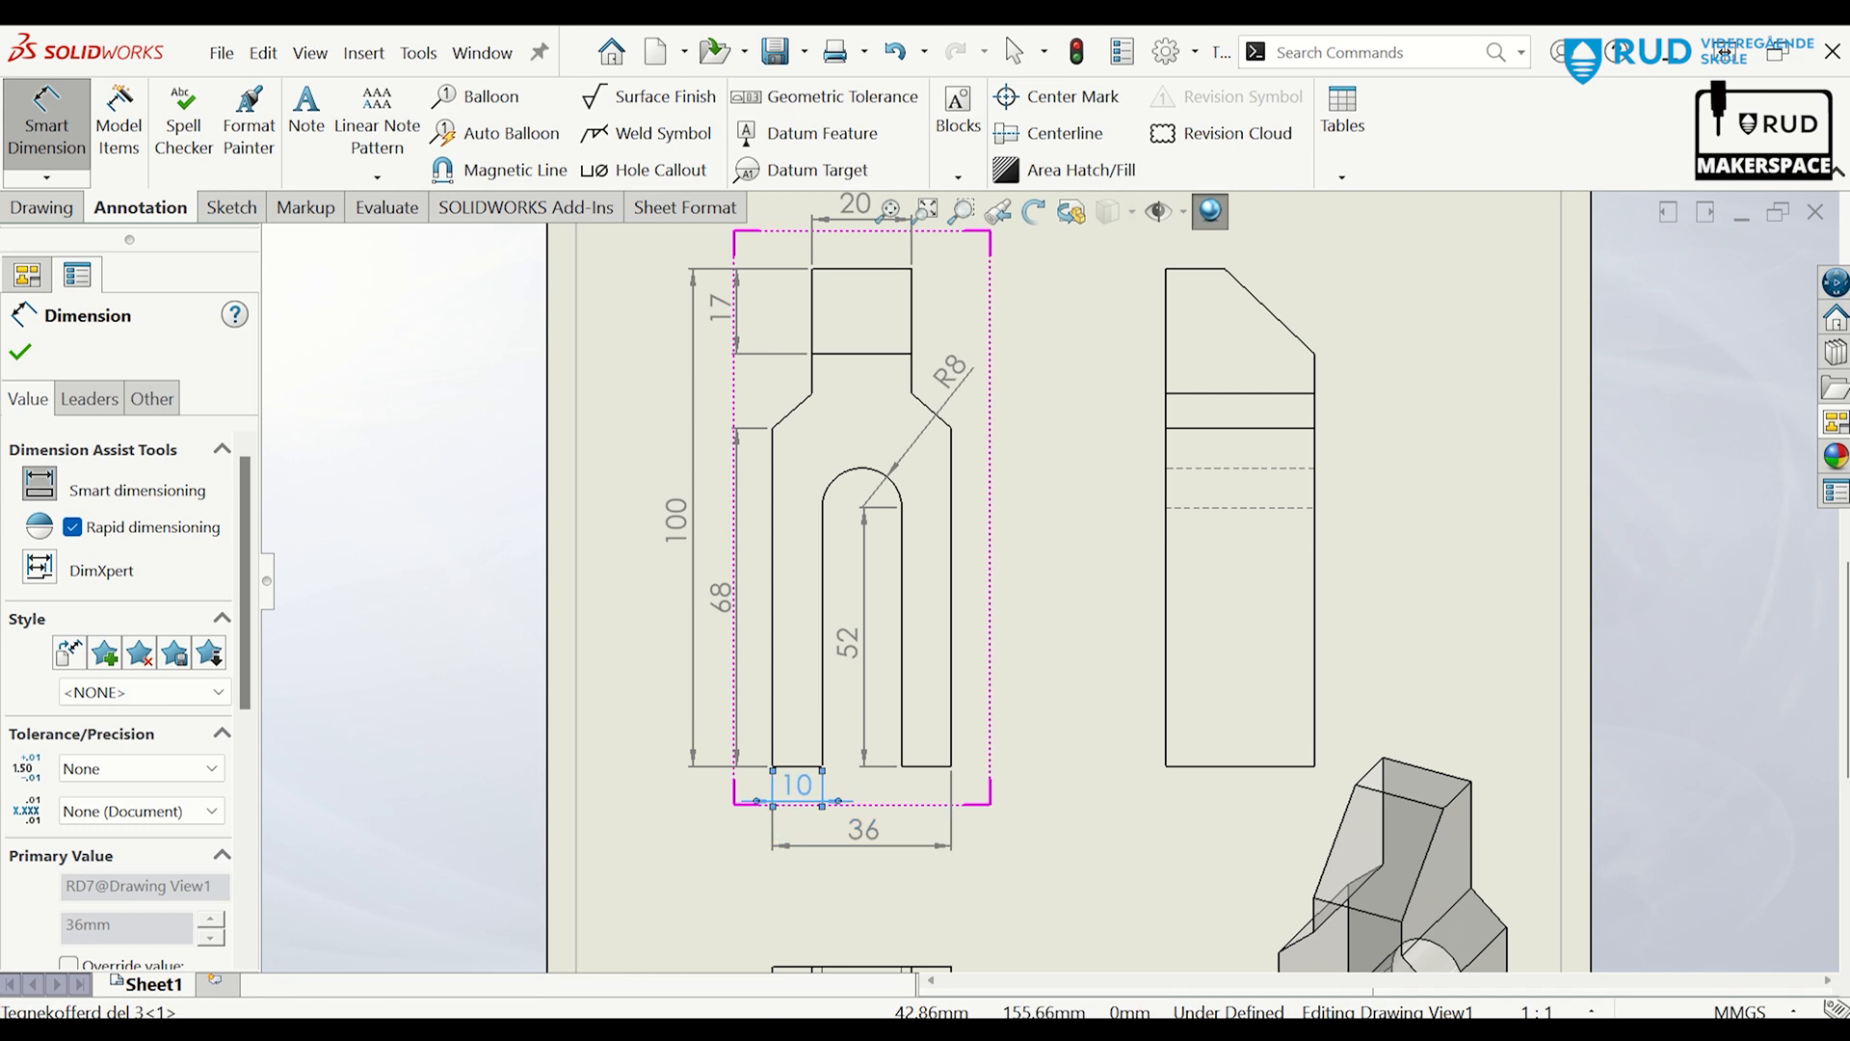
left_click(1120, 772)
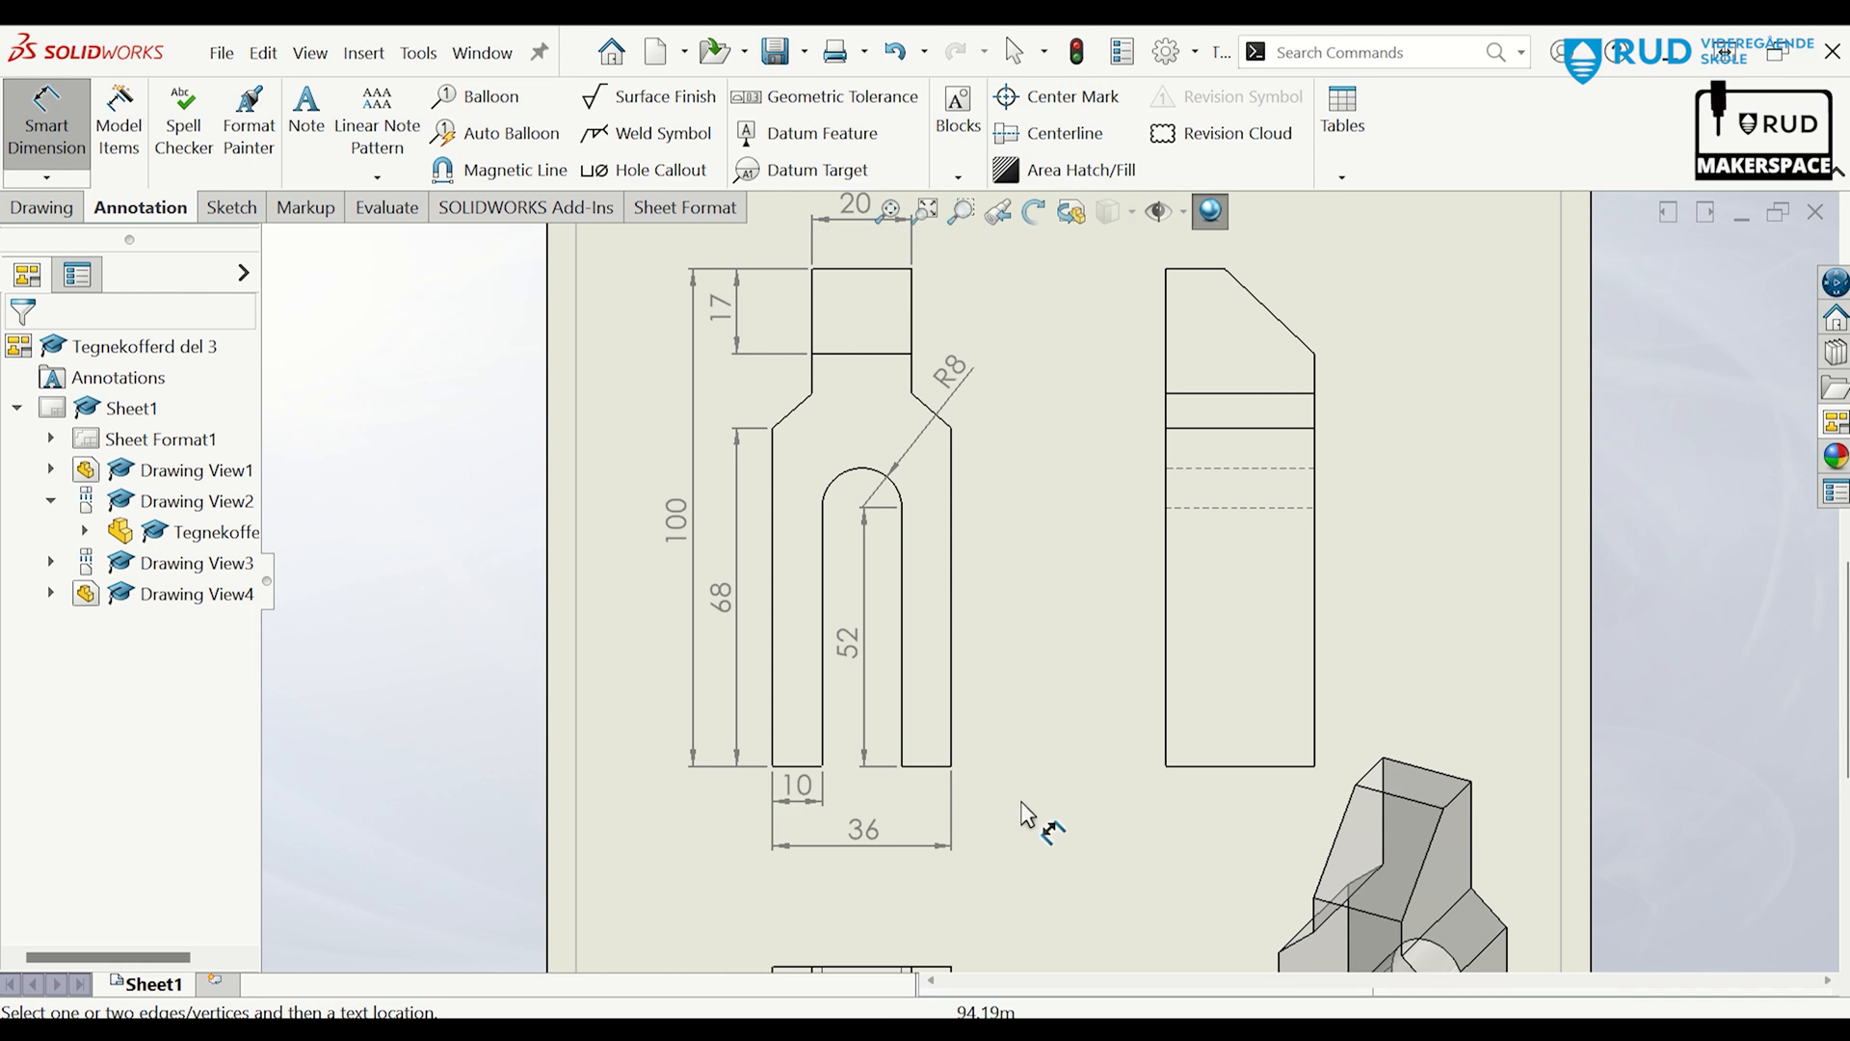
Dimension the width of the right leg's bottom edge in the front view, placing the dimension just below the leg.
left_click(926, 768)
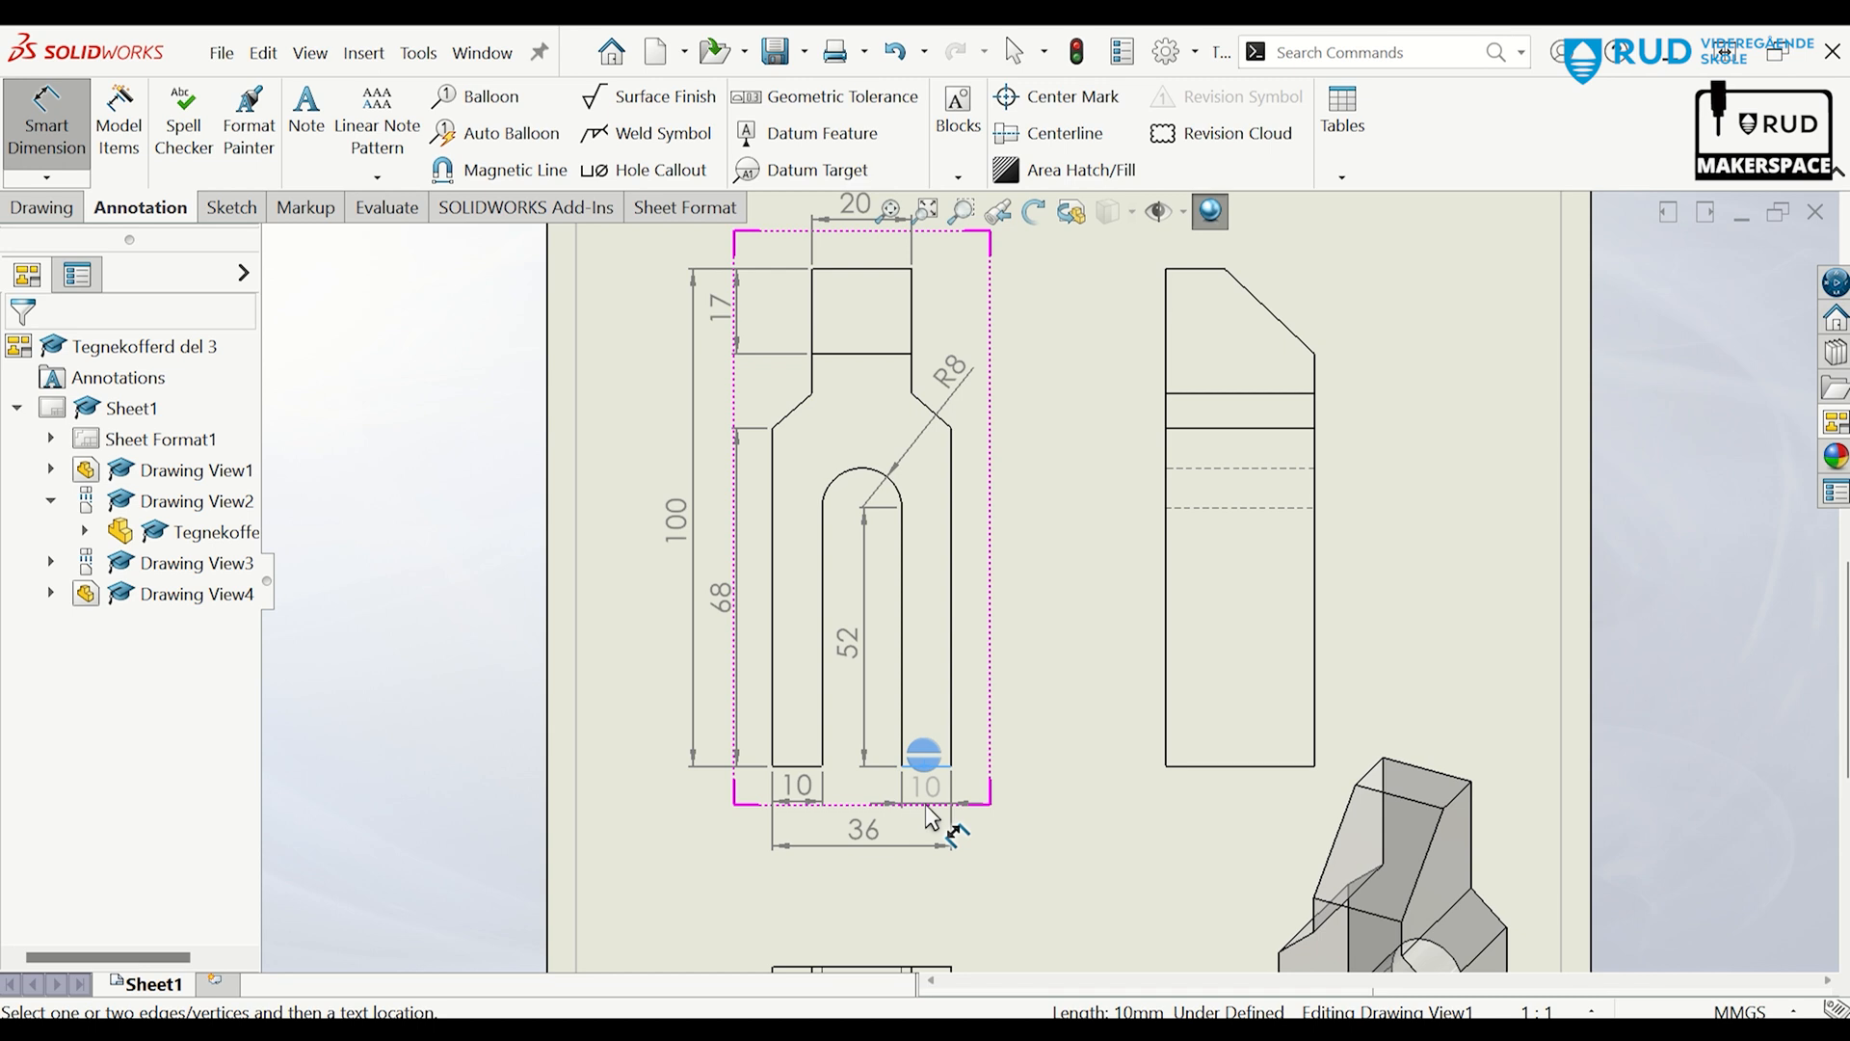
left_click(936, 816)
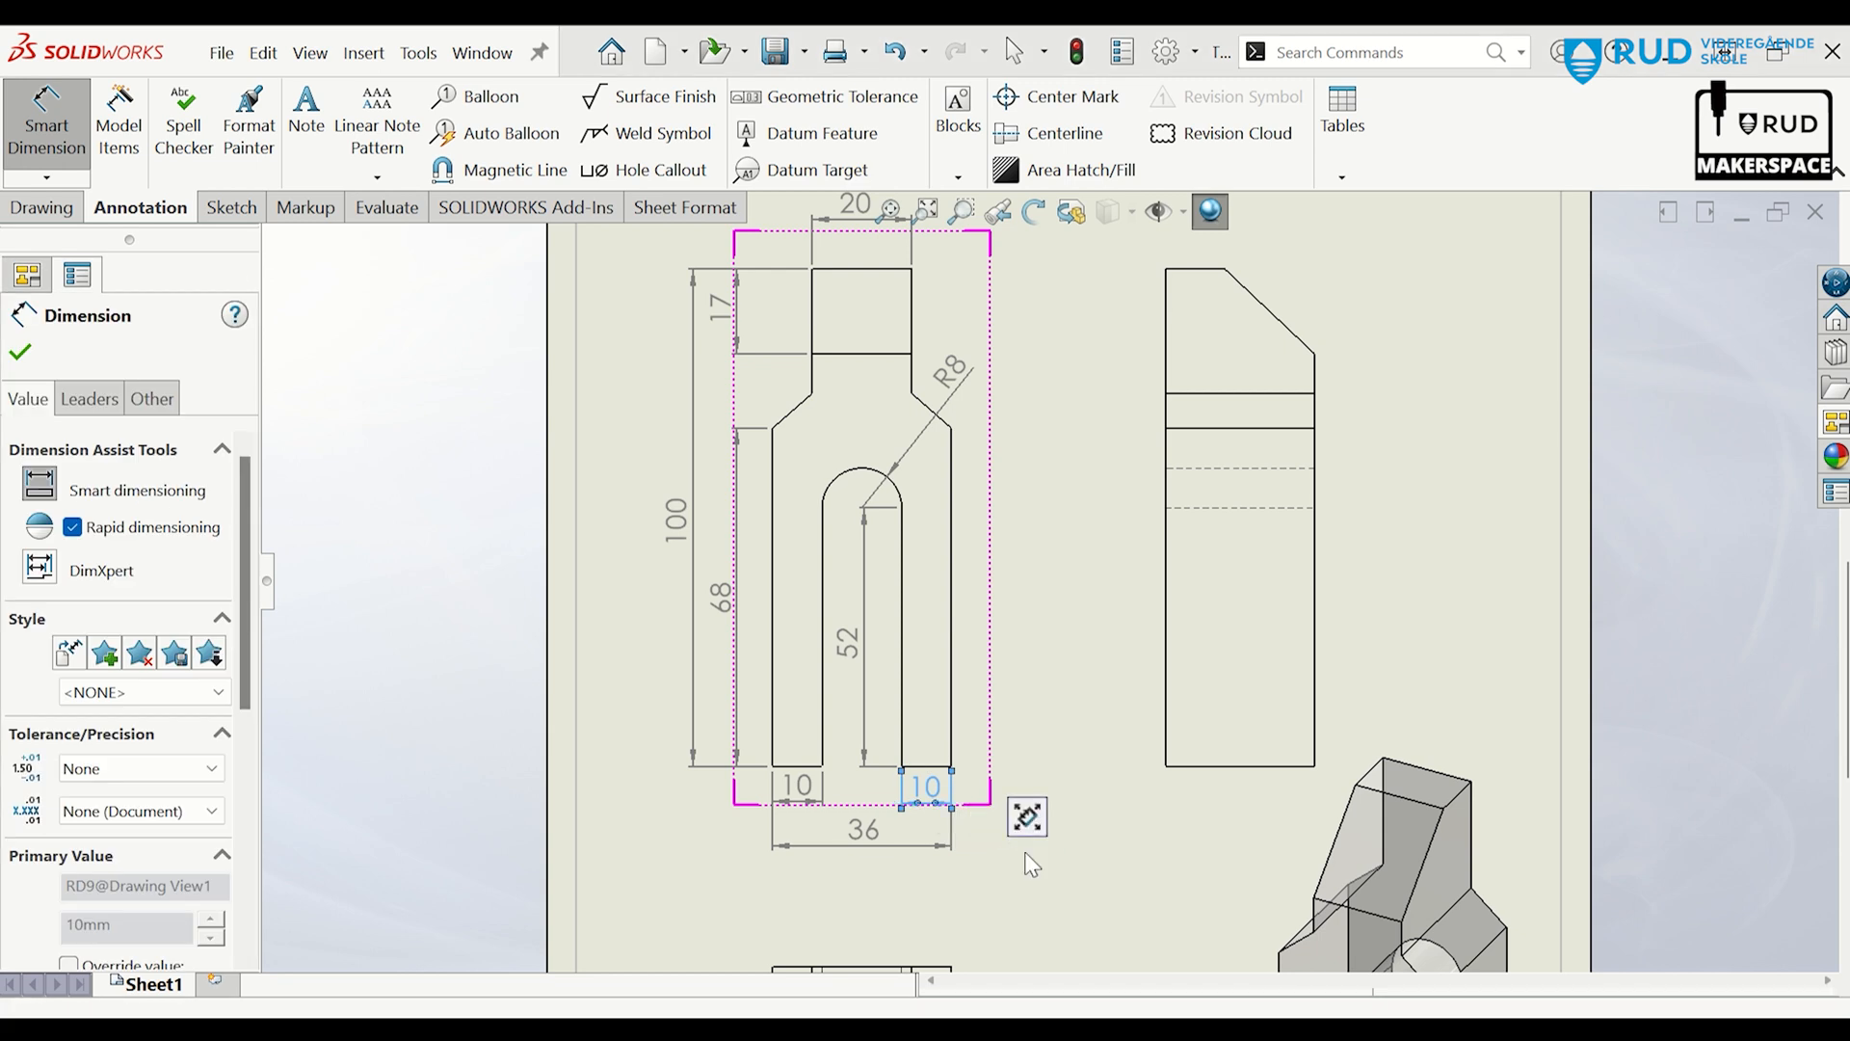
left_click(1029, 877)
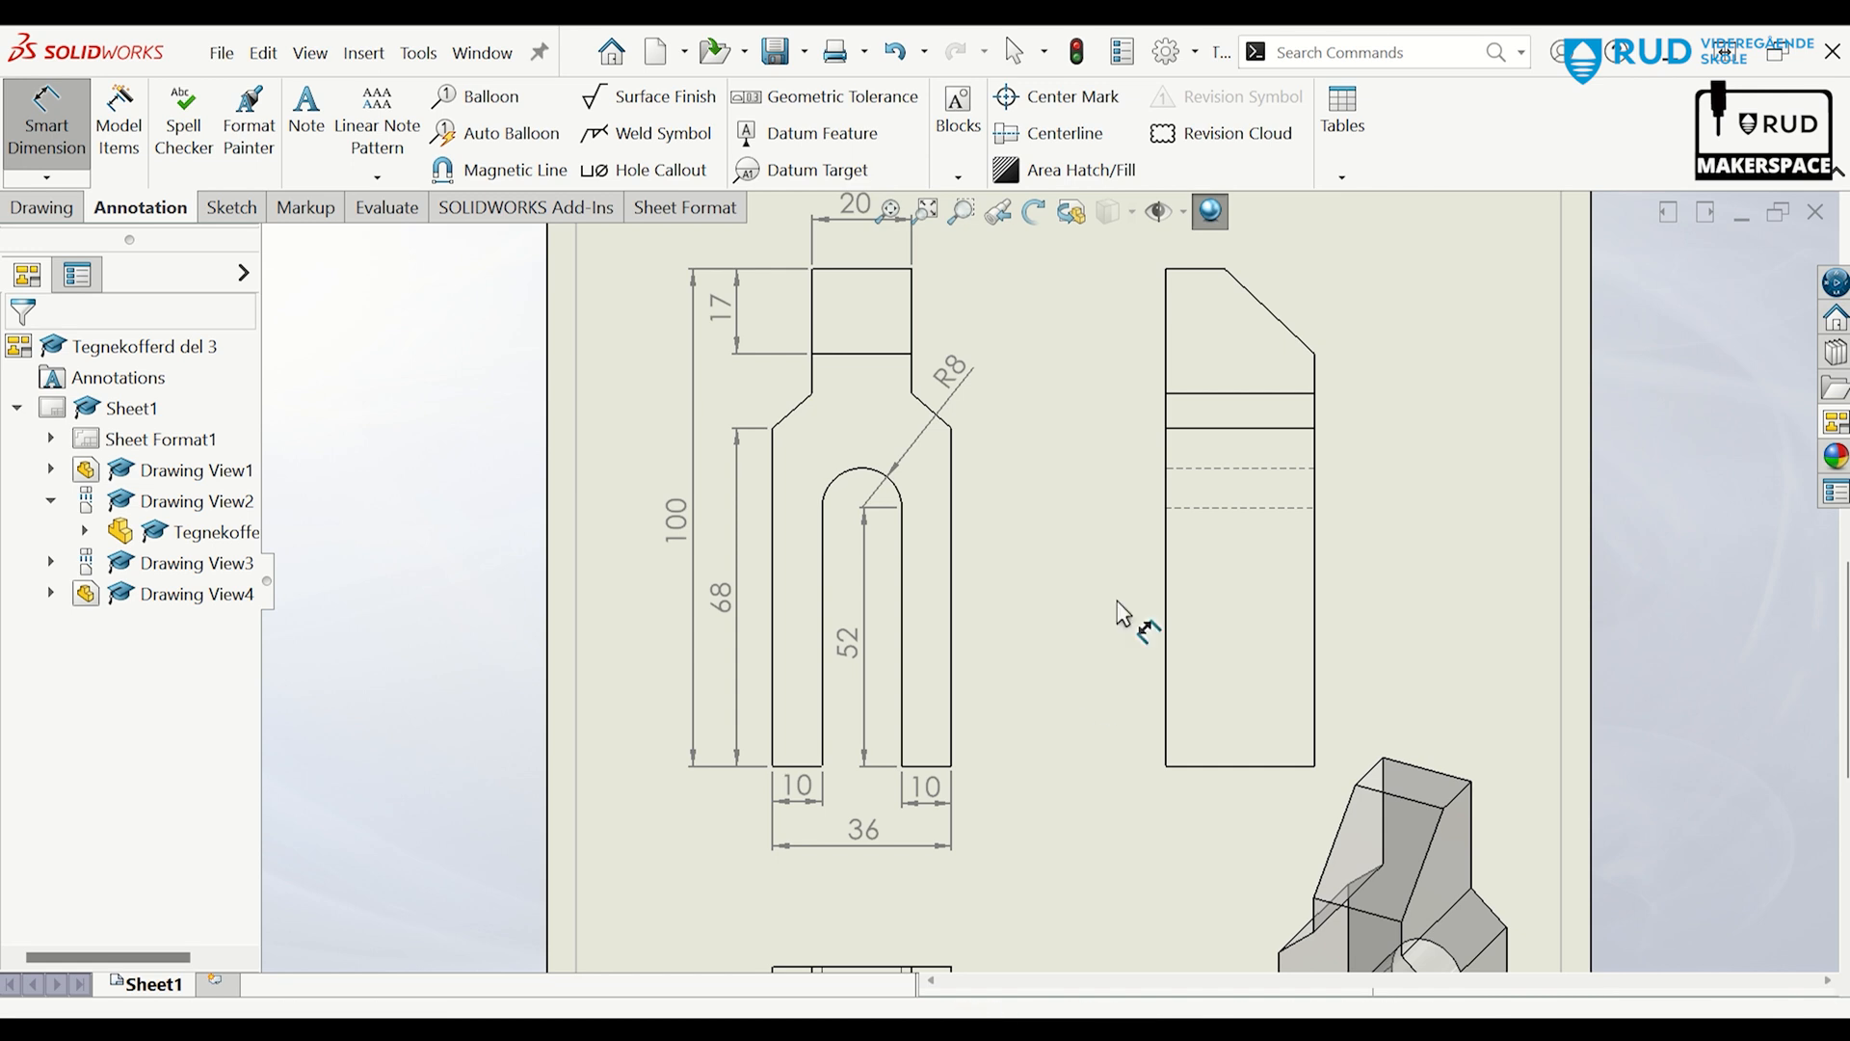
Dimension the short top edge of the side view, placing the dimension above the outline.
scroll(1191, 361, "up", 1)
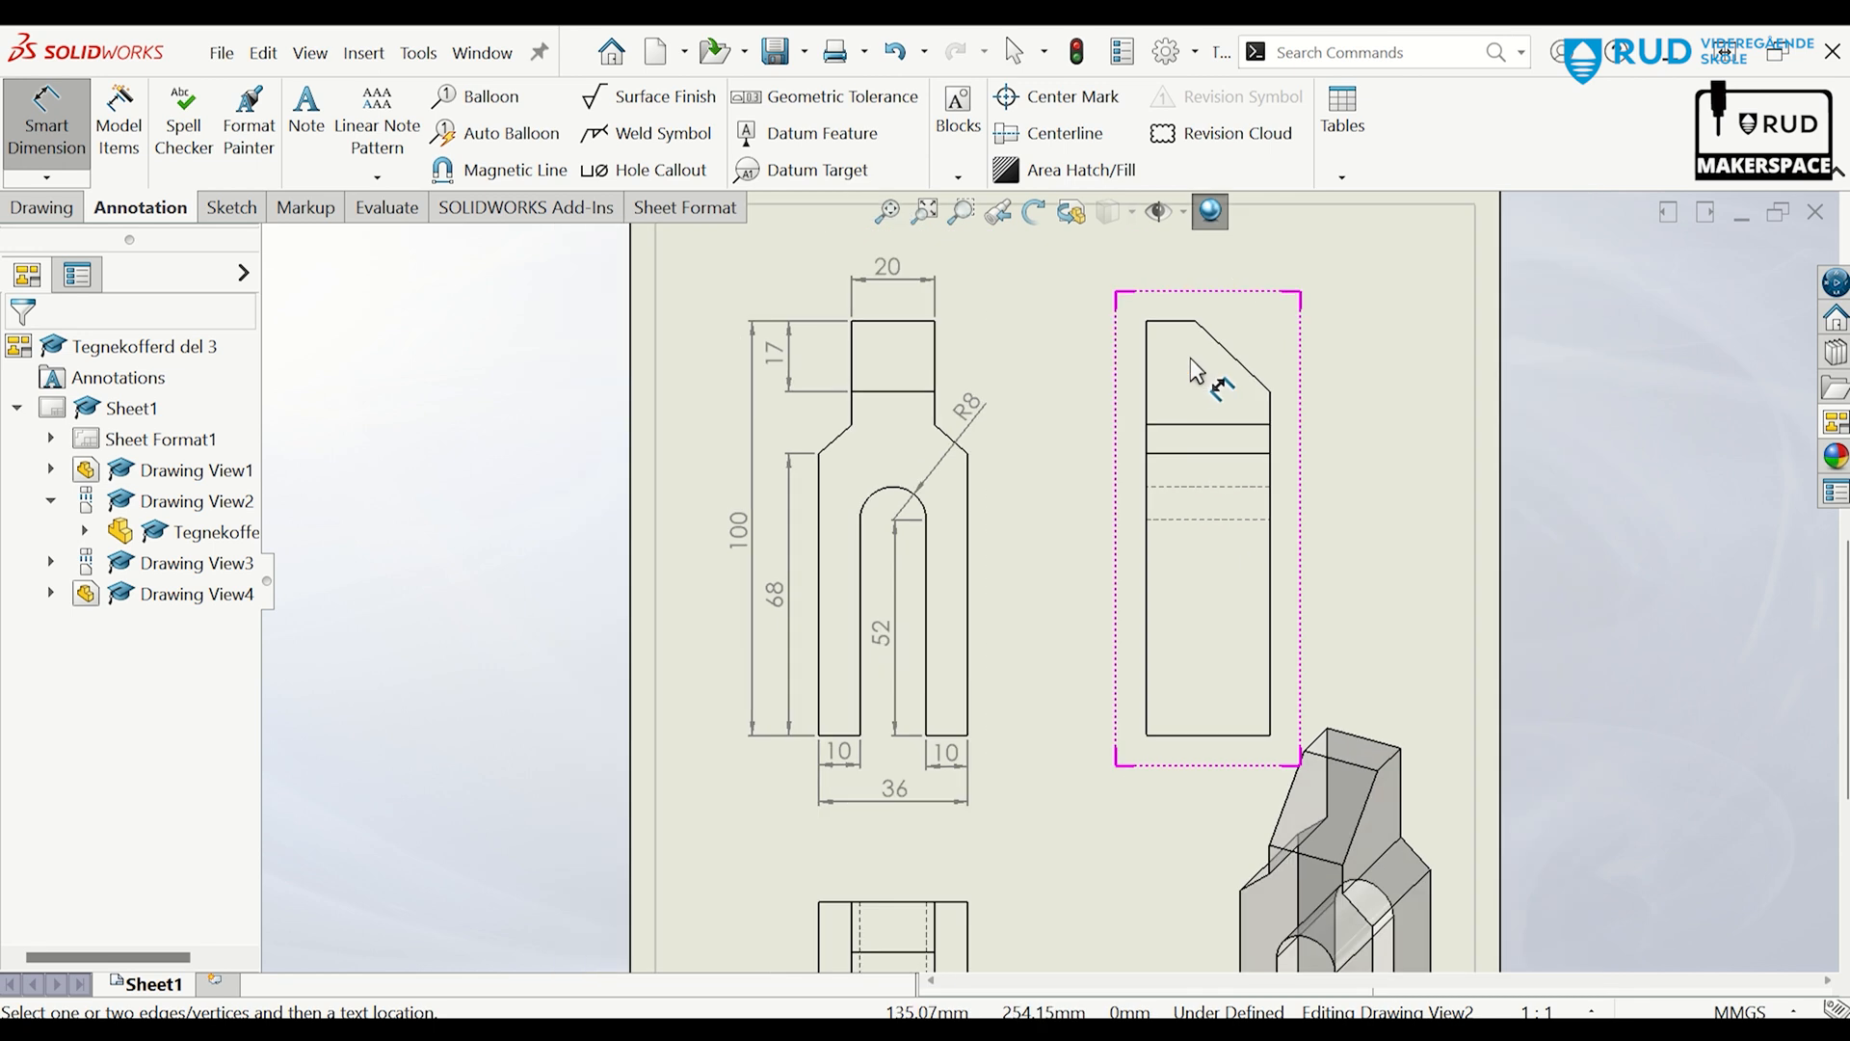
scroll(1192, 363, "up", 1)
left_click(1154, 365)
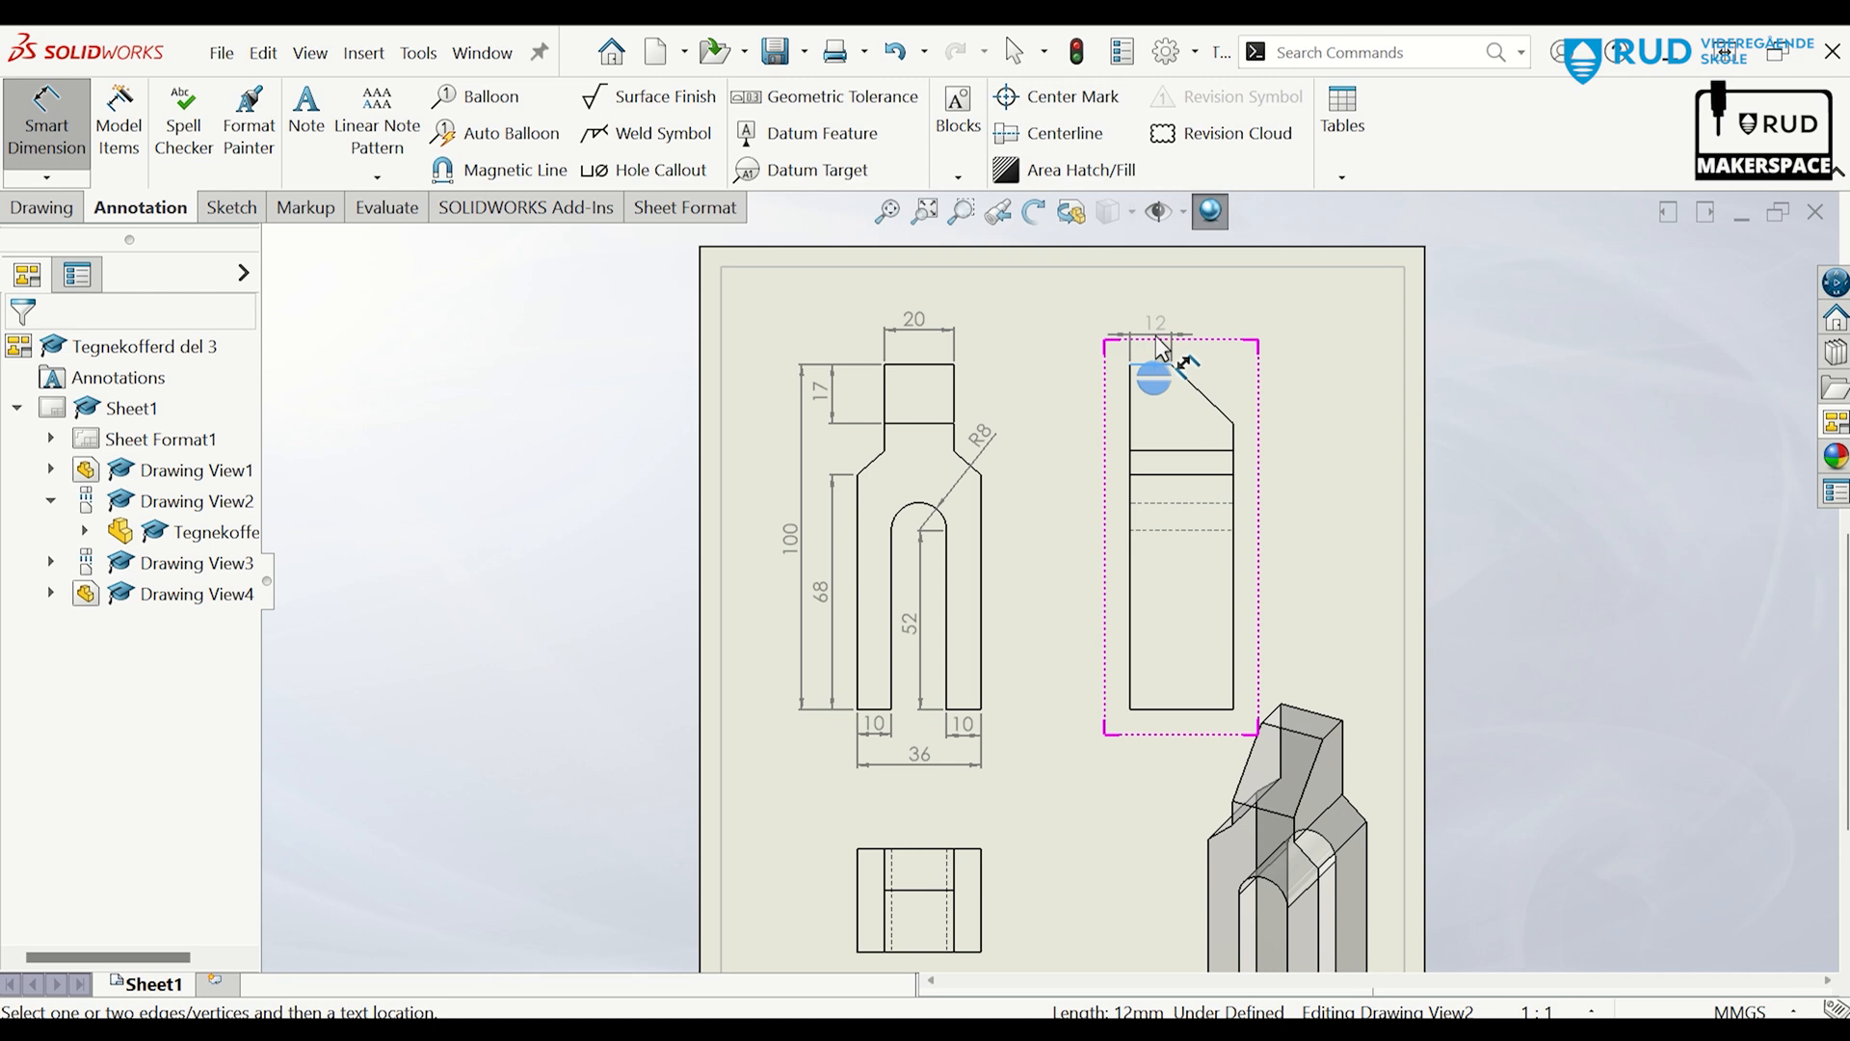
left_click(1163, 347)
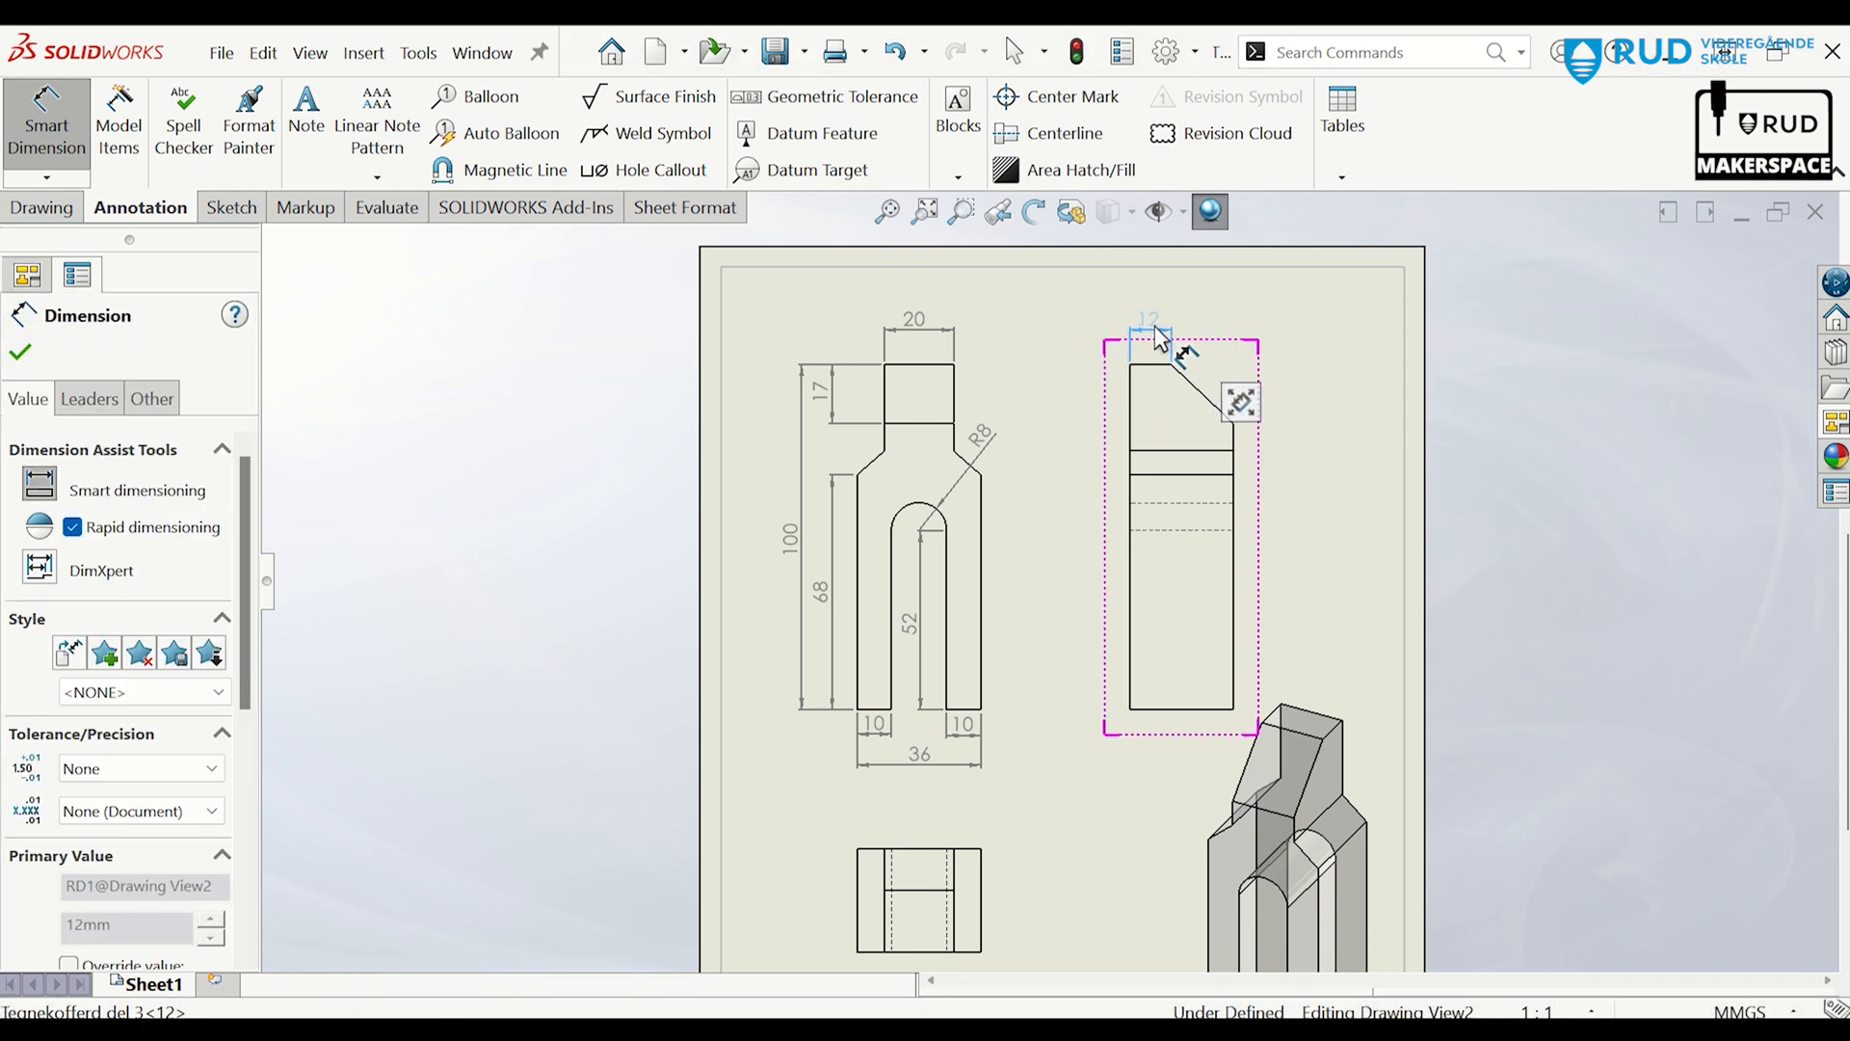
left_click_drag(1154, 331, 1153, 324)
left_click(1378, 388)
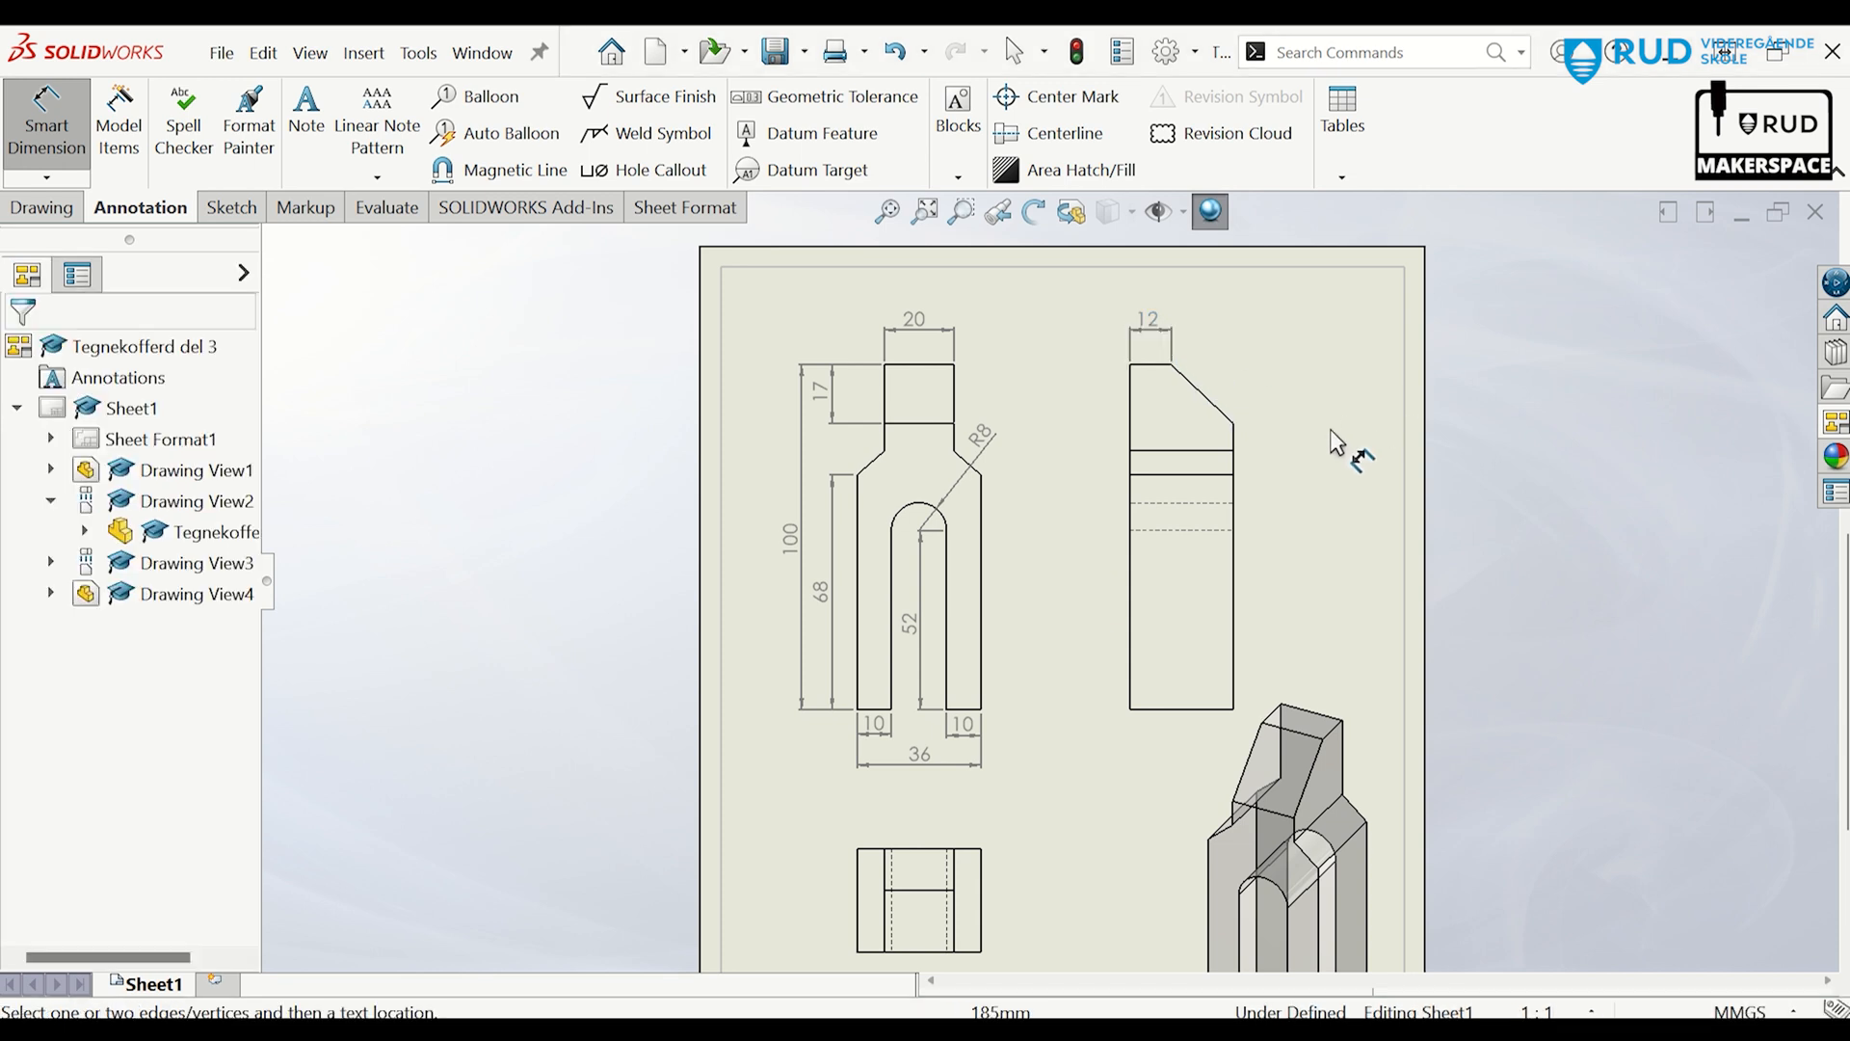
Dimension the height from the lower end of the side view's slanted edge to the first horizontal line below it.
left_click(1233, 422)
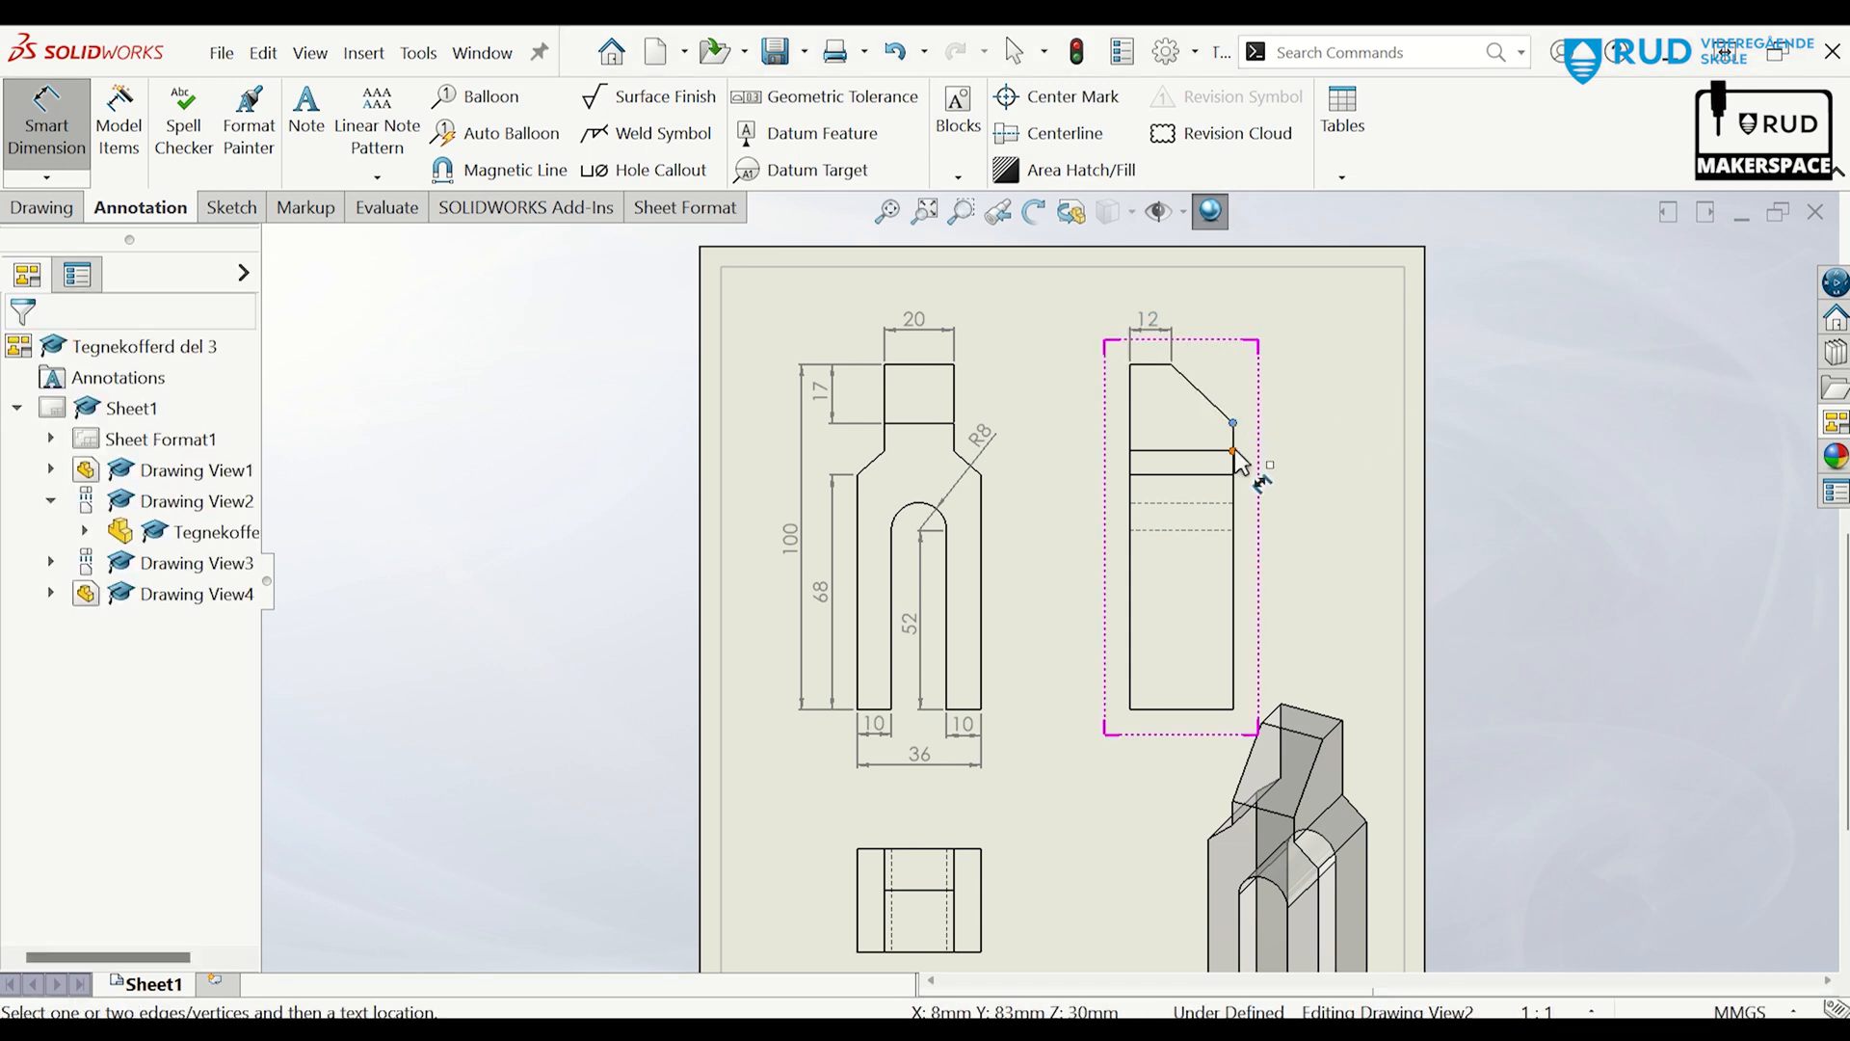
left_click(1233, 450)
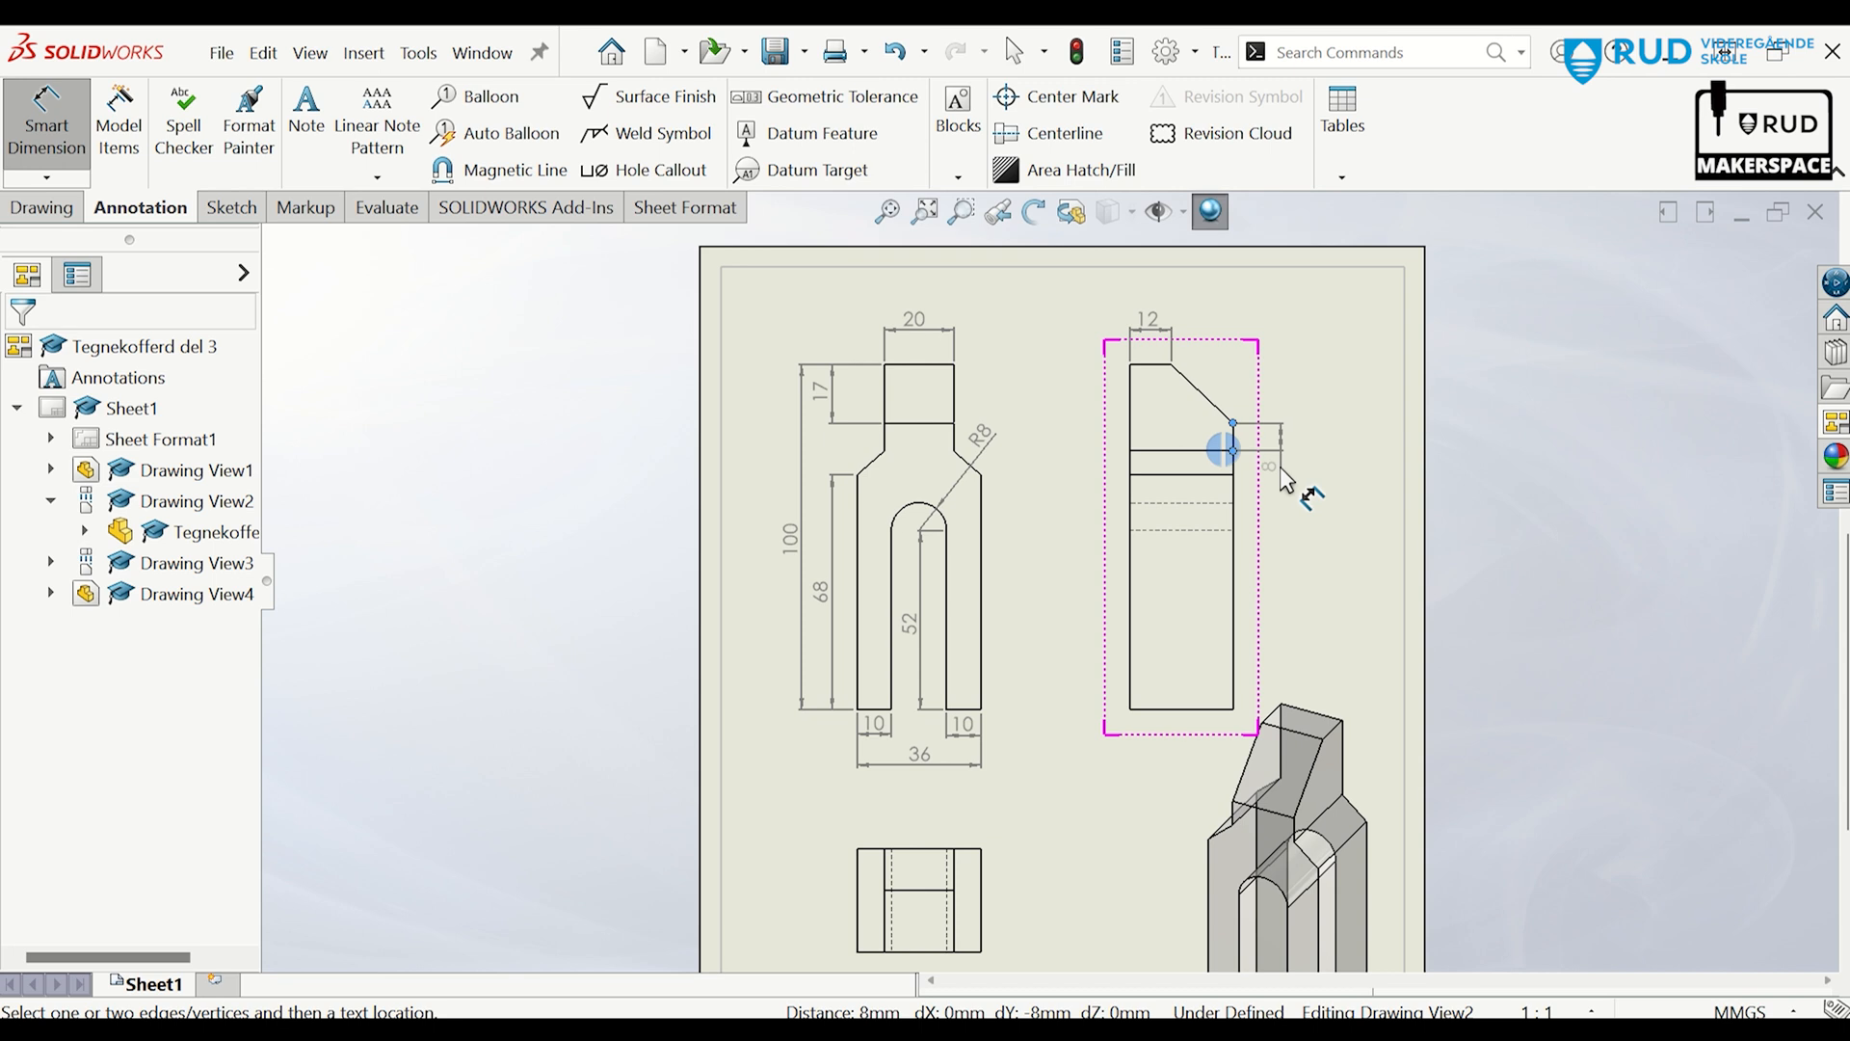
left_click(1267, 474)
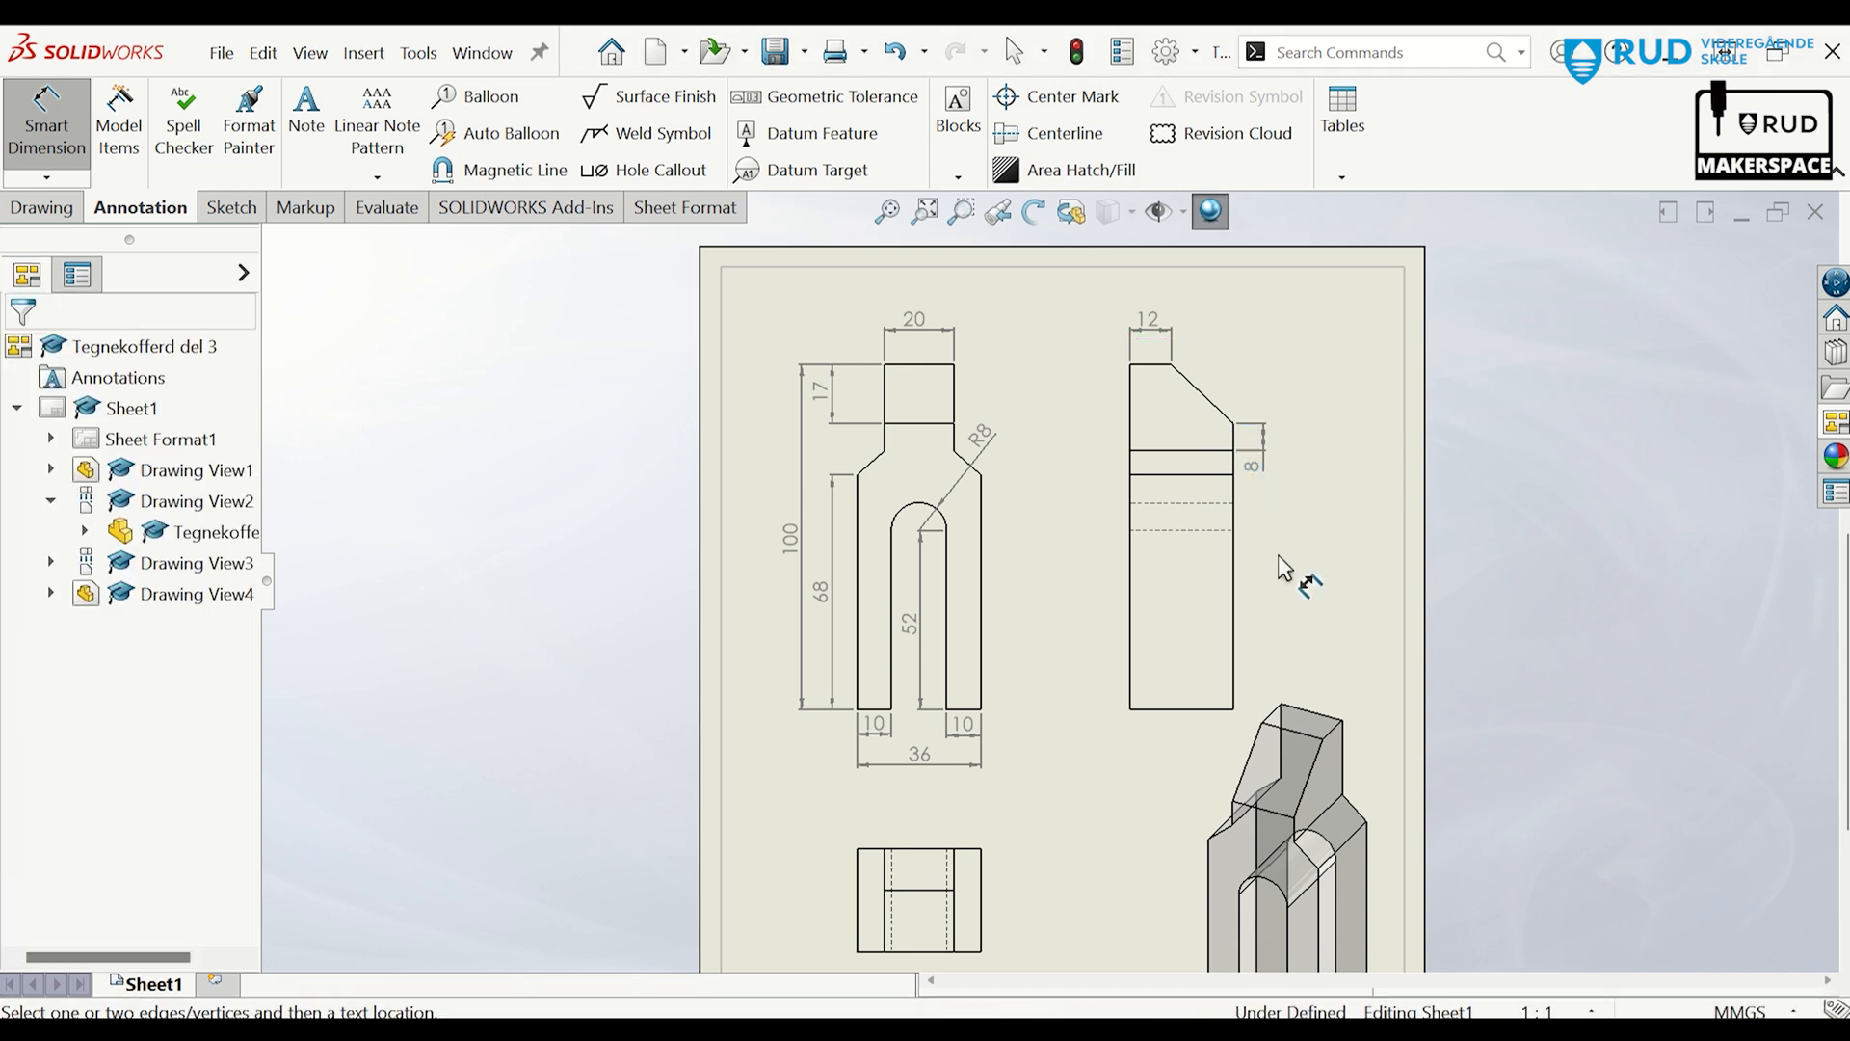
Dimension the bottom edge of the side view, placing the dimension below the outline.
scroll(1281, 579, "down", 1)
scroll(1277, 645, "up", 3)
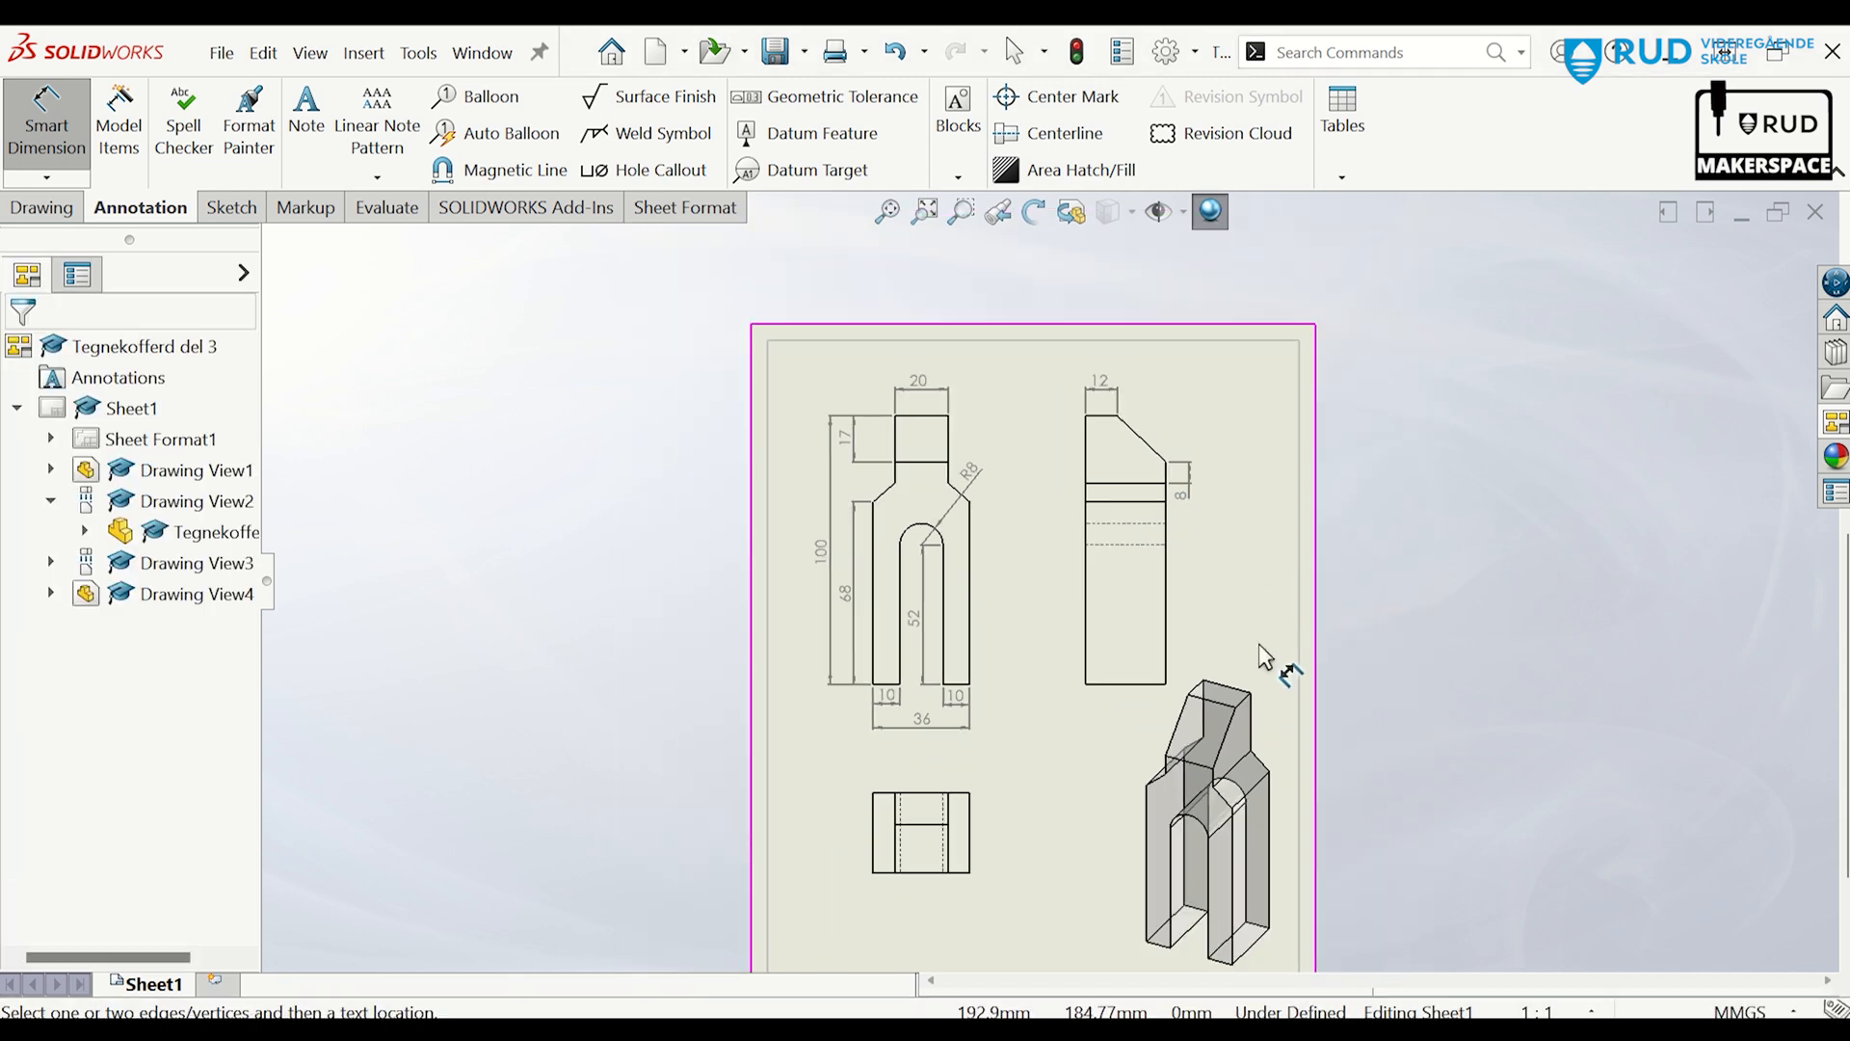
left_click(1124, 686)
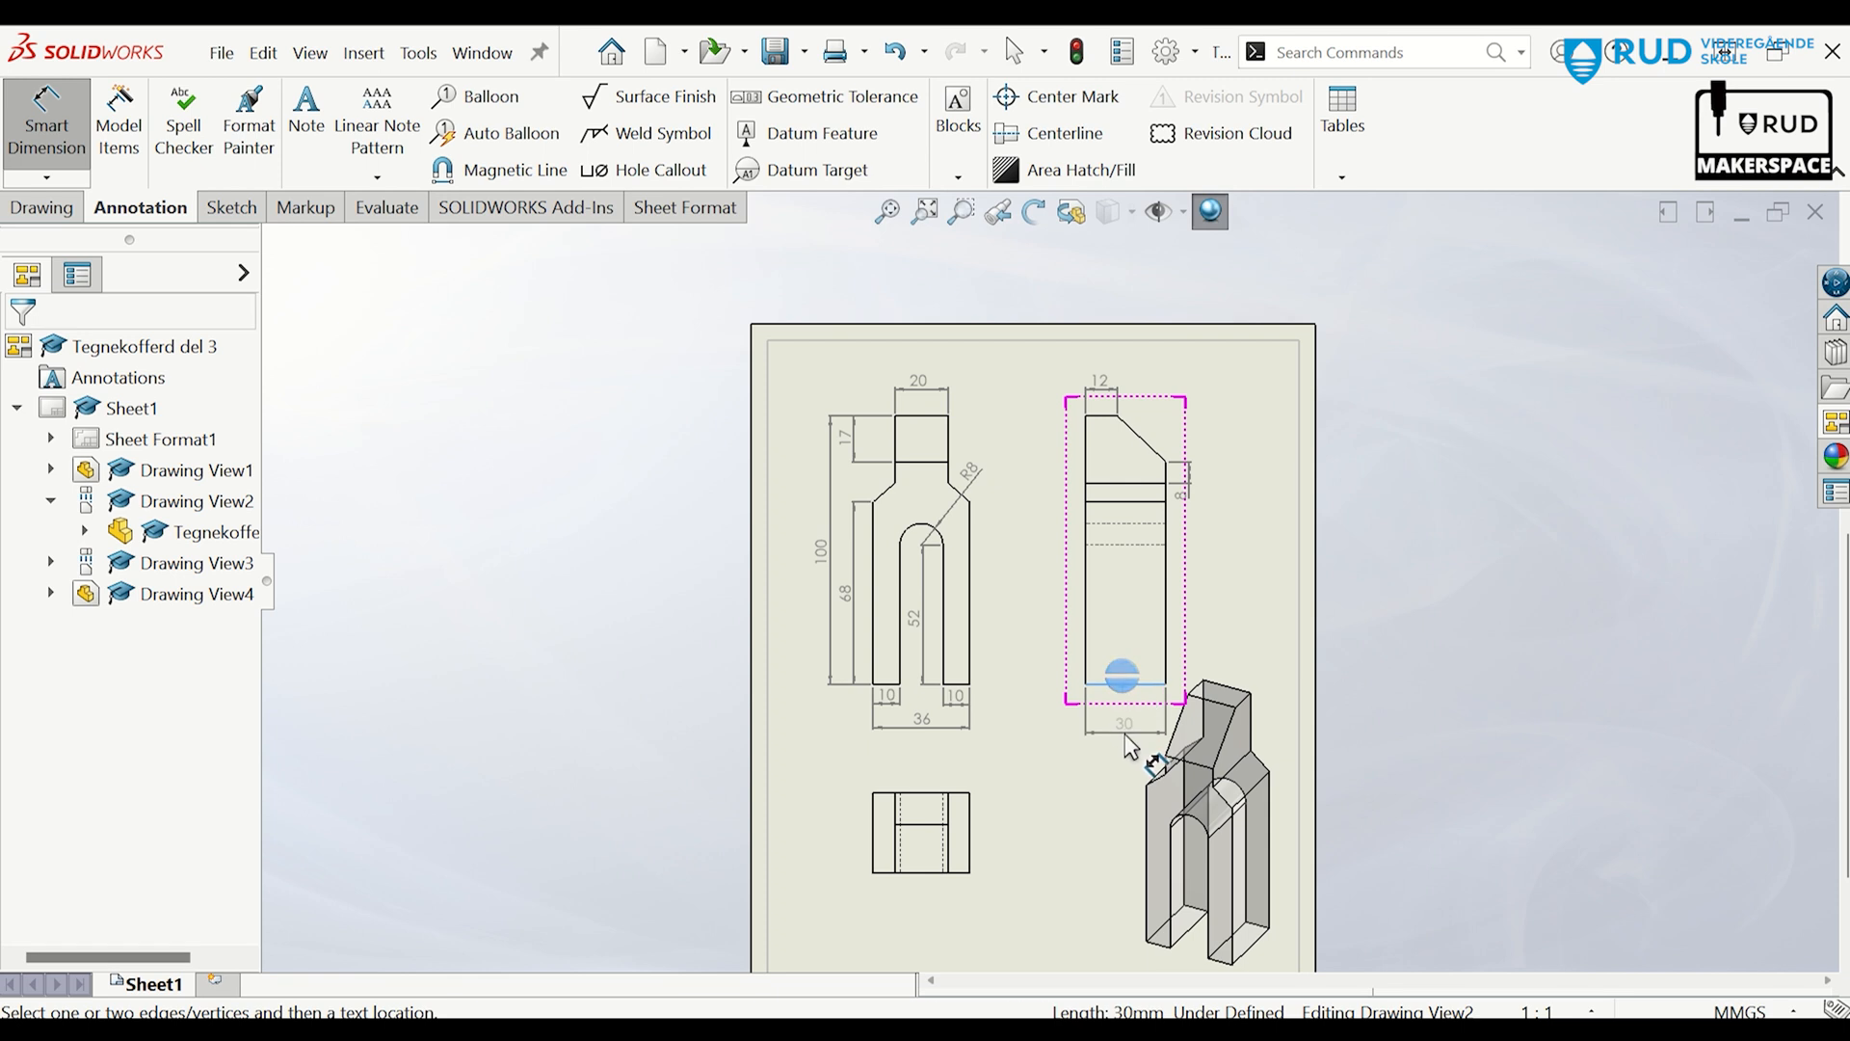
left_click(1130, 747)
left_click(1098, 768)
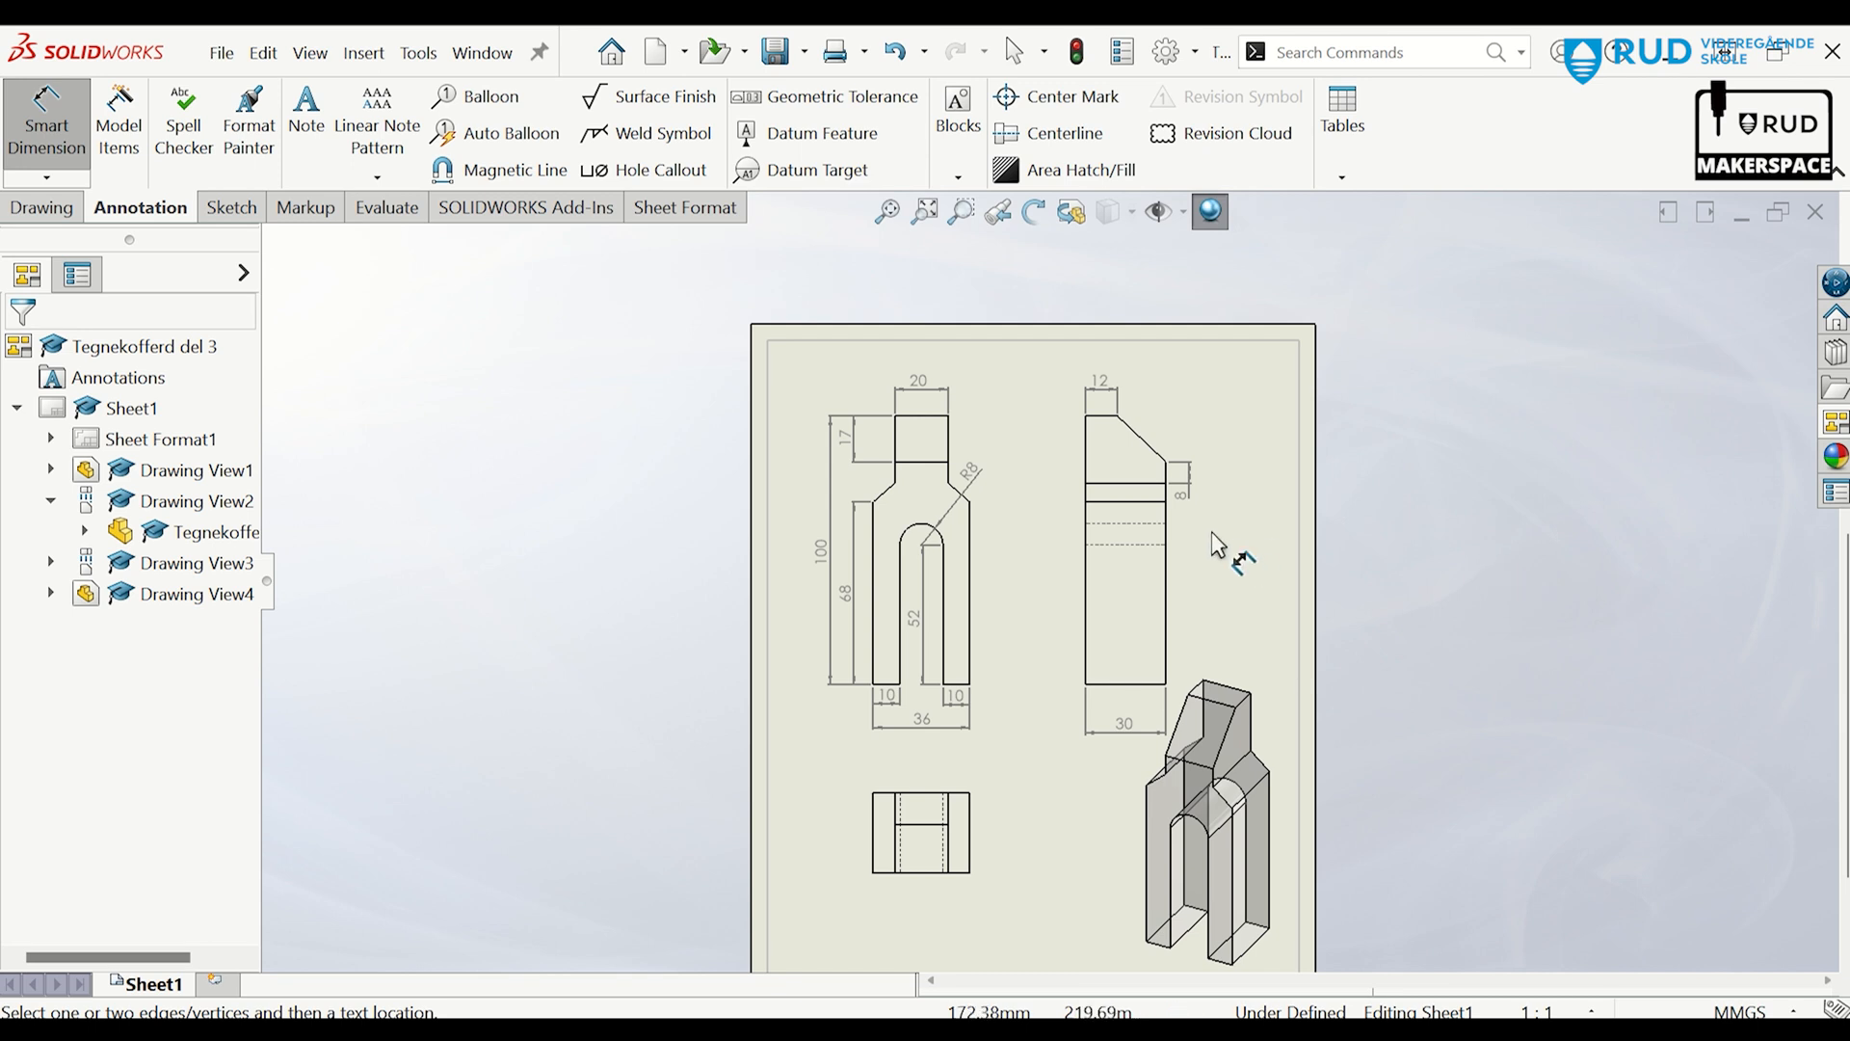
Fill in the drawing's summary information with the author's name and the title "Tegnekoffert del 3".
scroll(1212, 532, "up", 3)
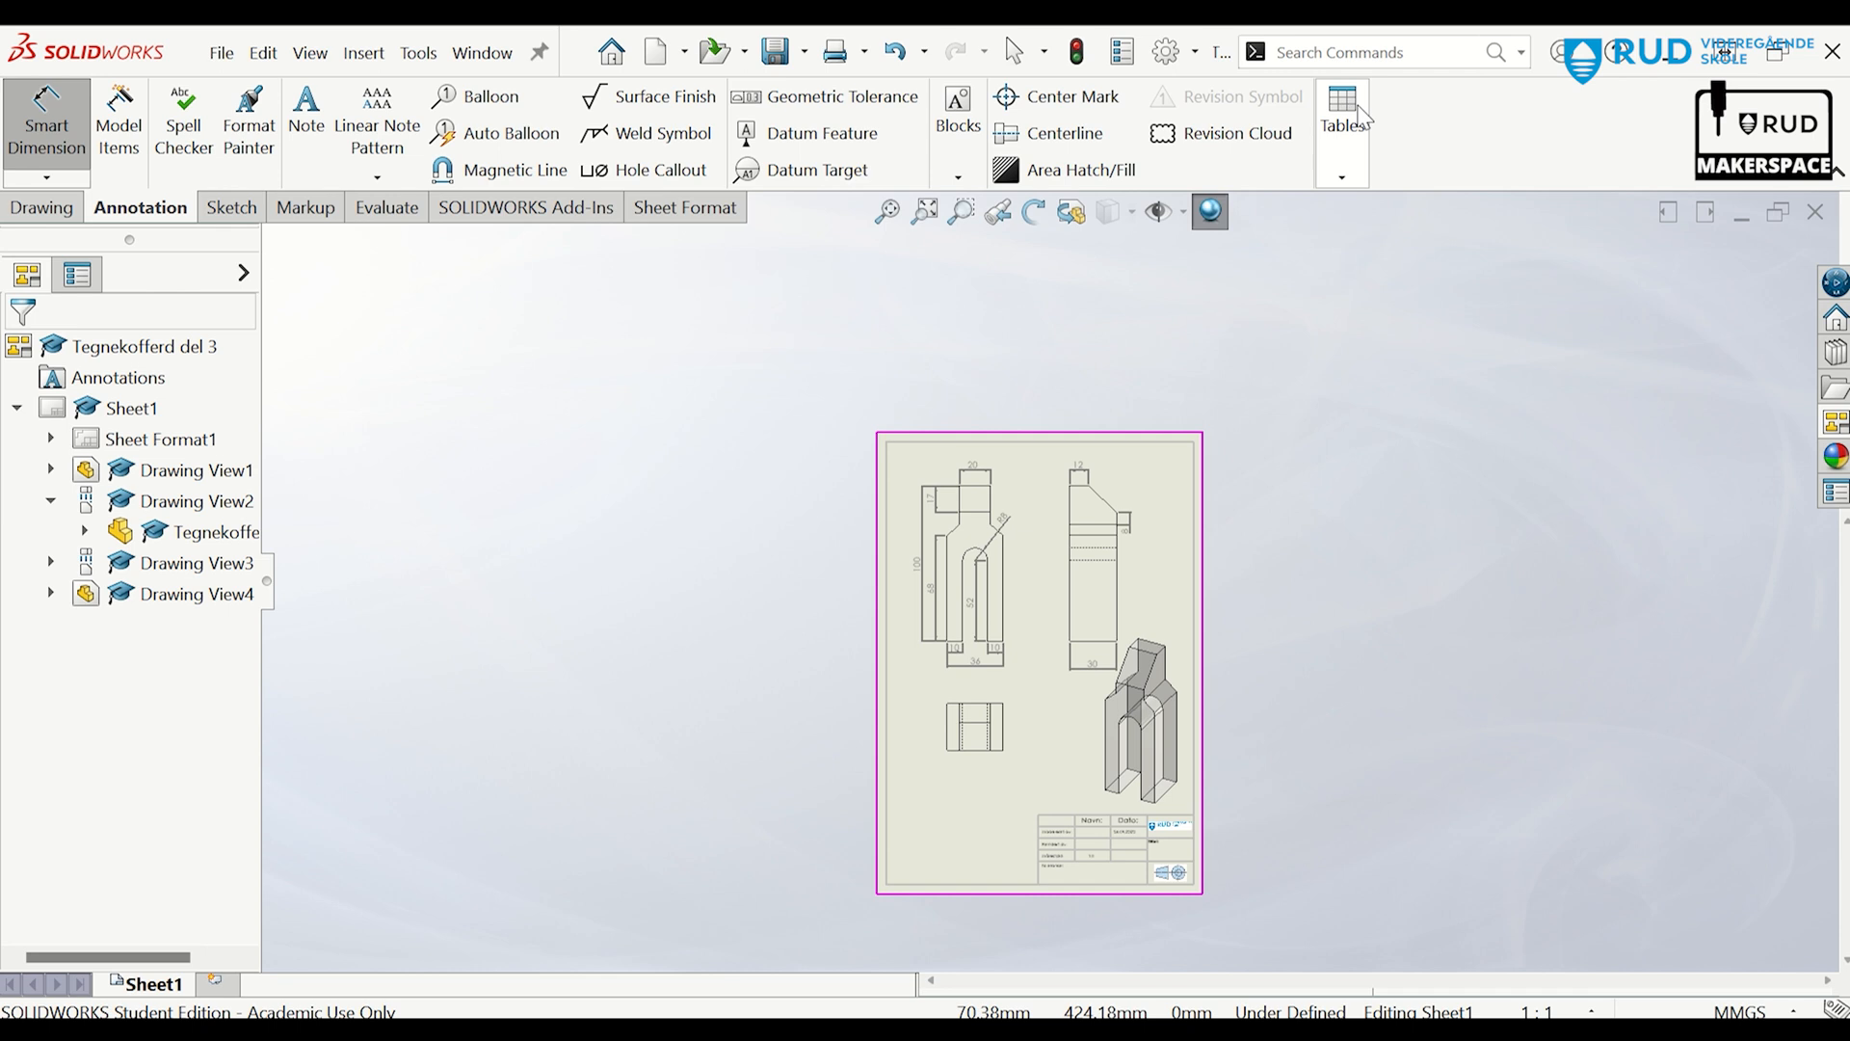
left_click(1123, 53)
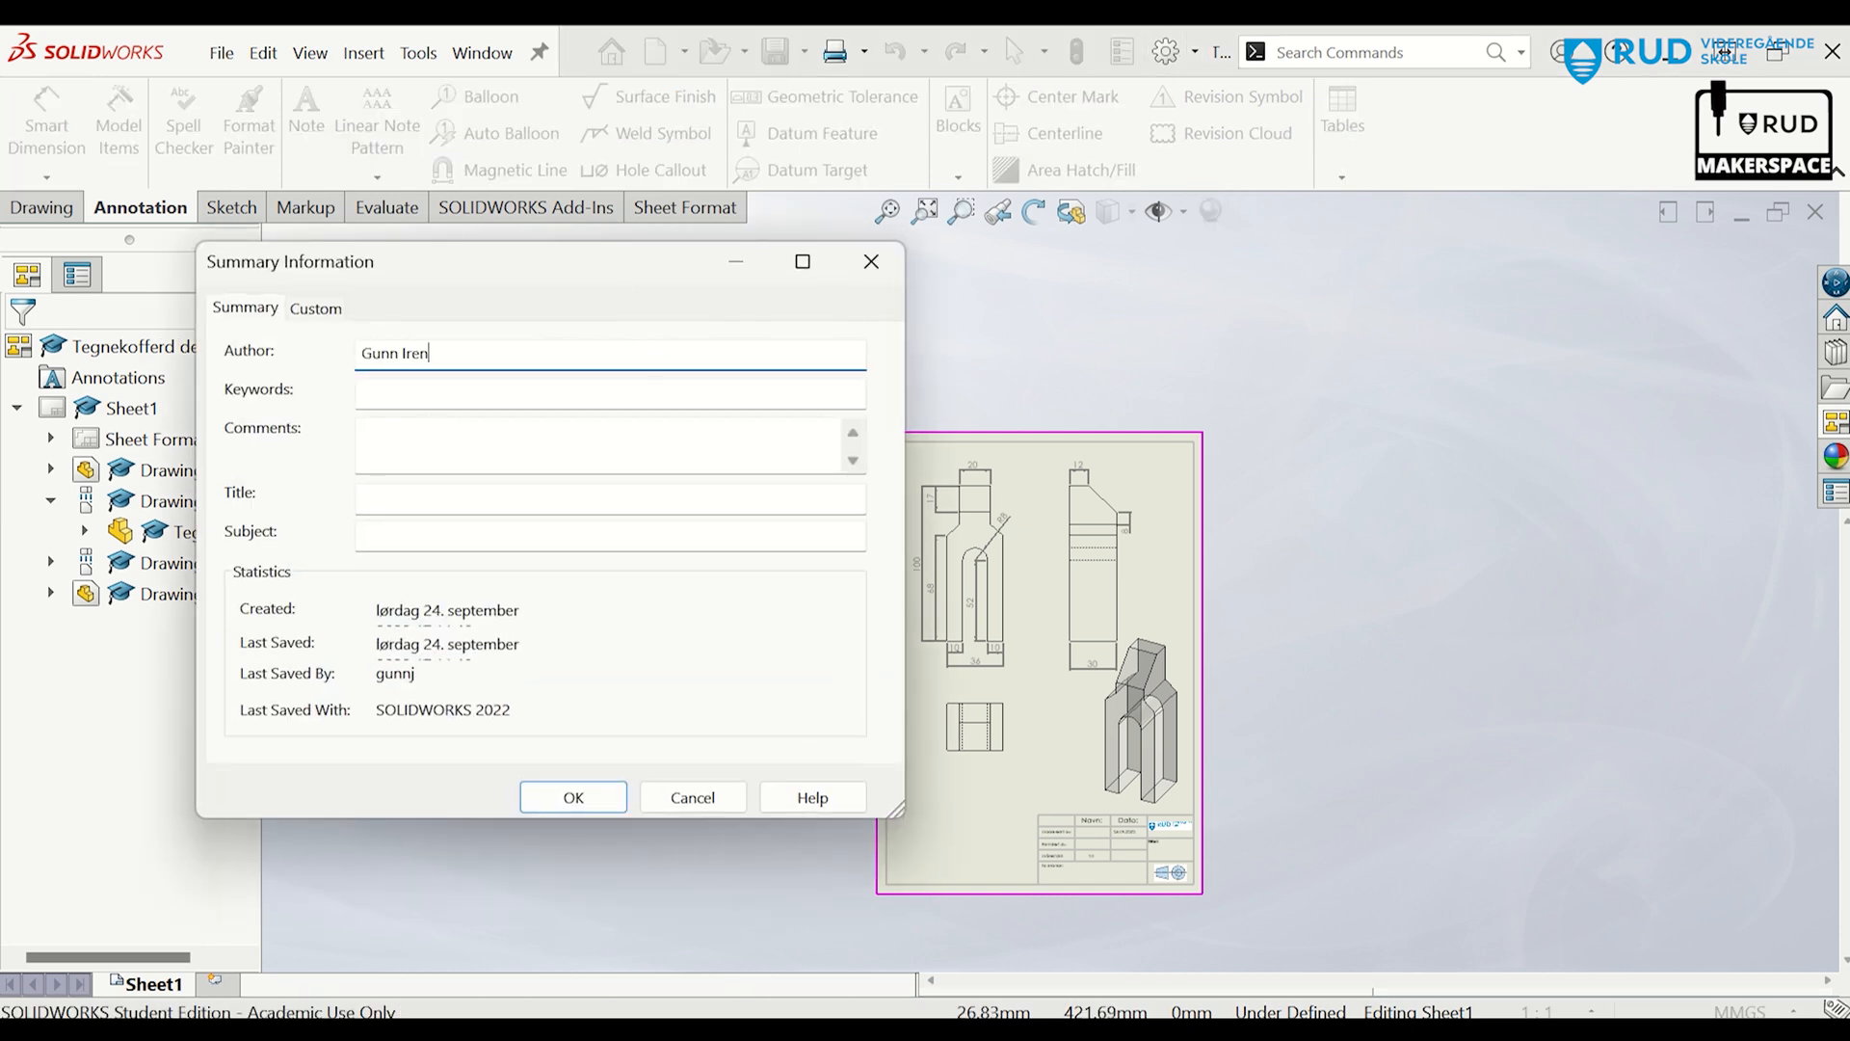
left_click(401, 493)
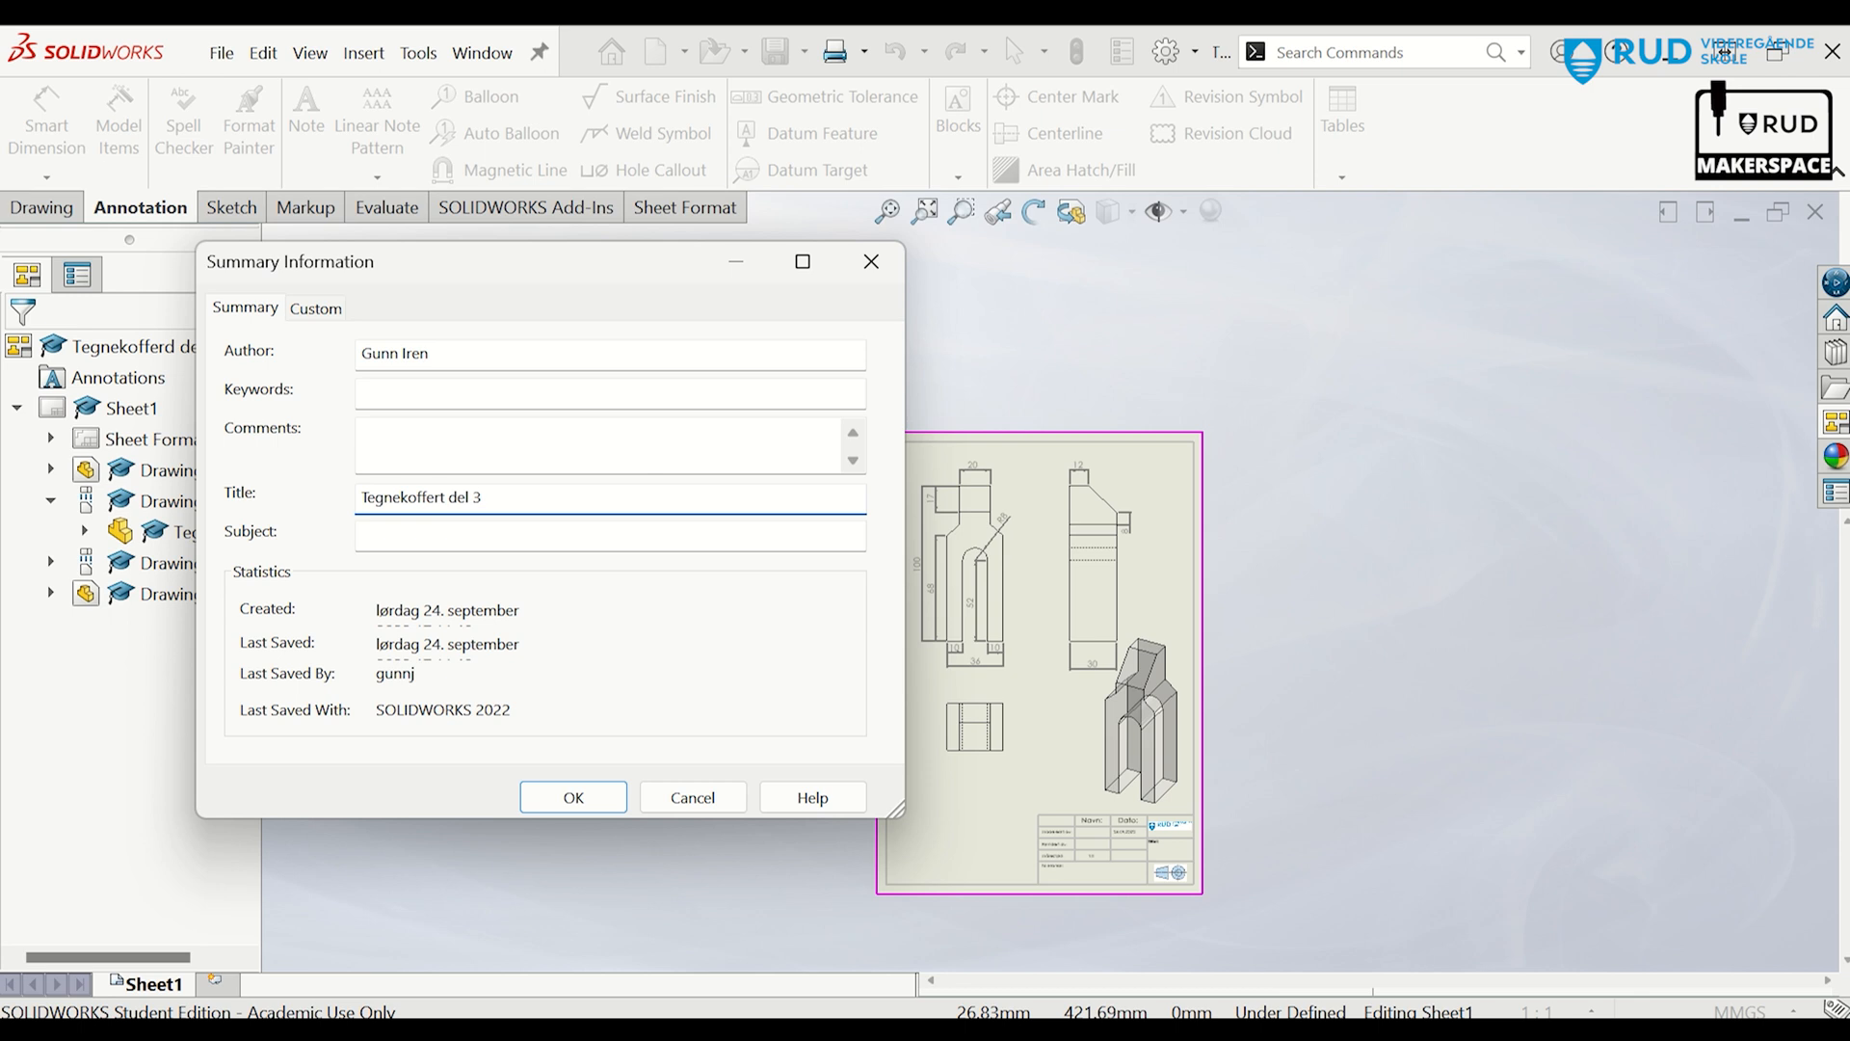
left_click(577, 797)
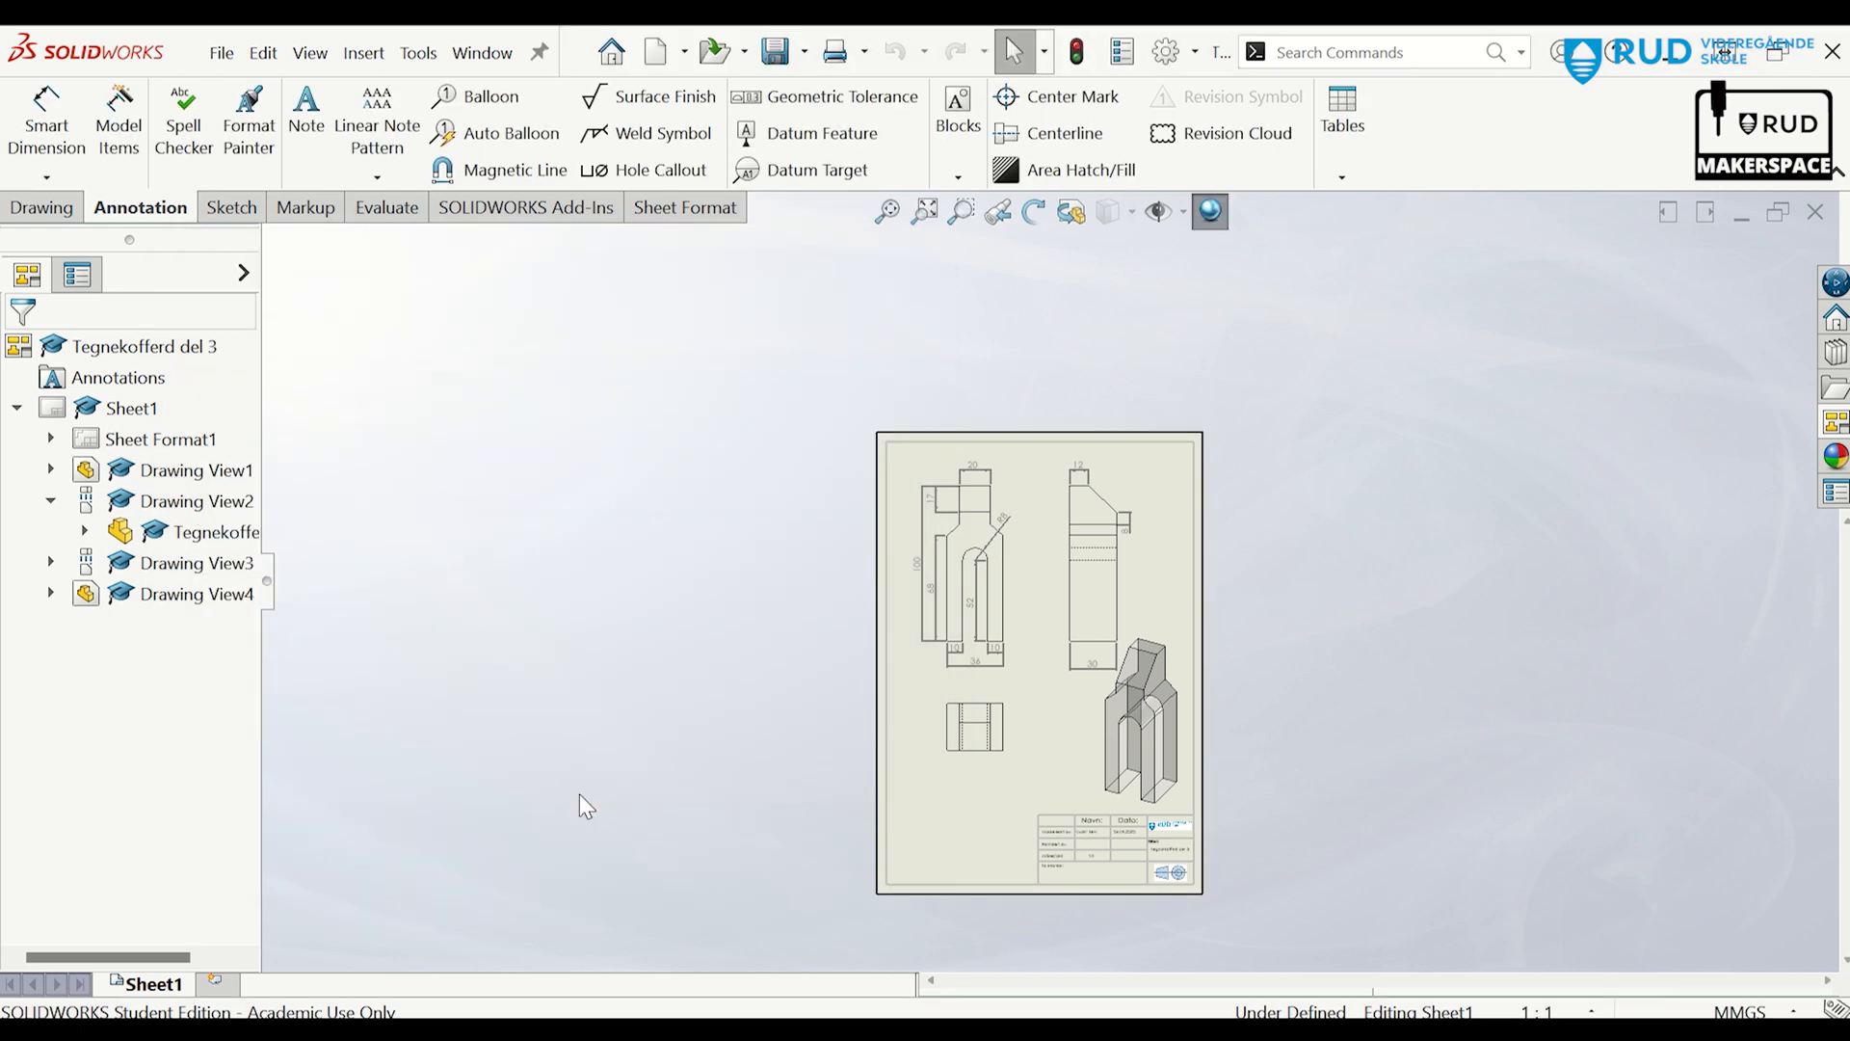
Give the trimetric view a custom scale of 1:2.
left_click(1142, 732)
left_click_drag(240, 574, 212, 894)
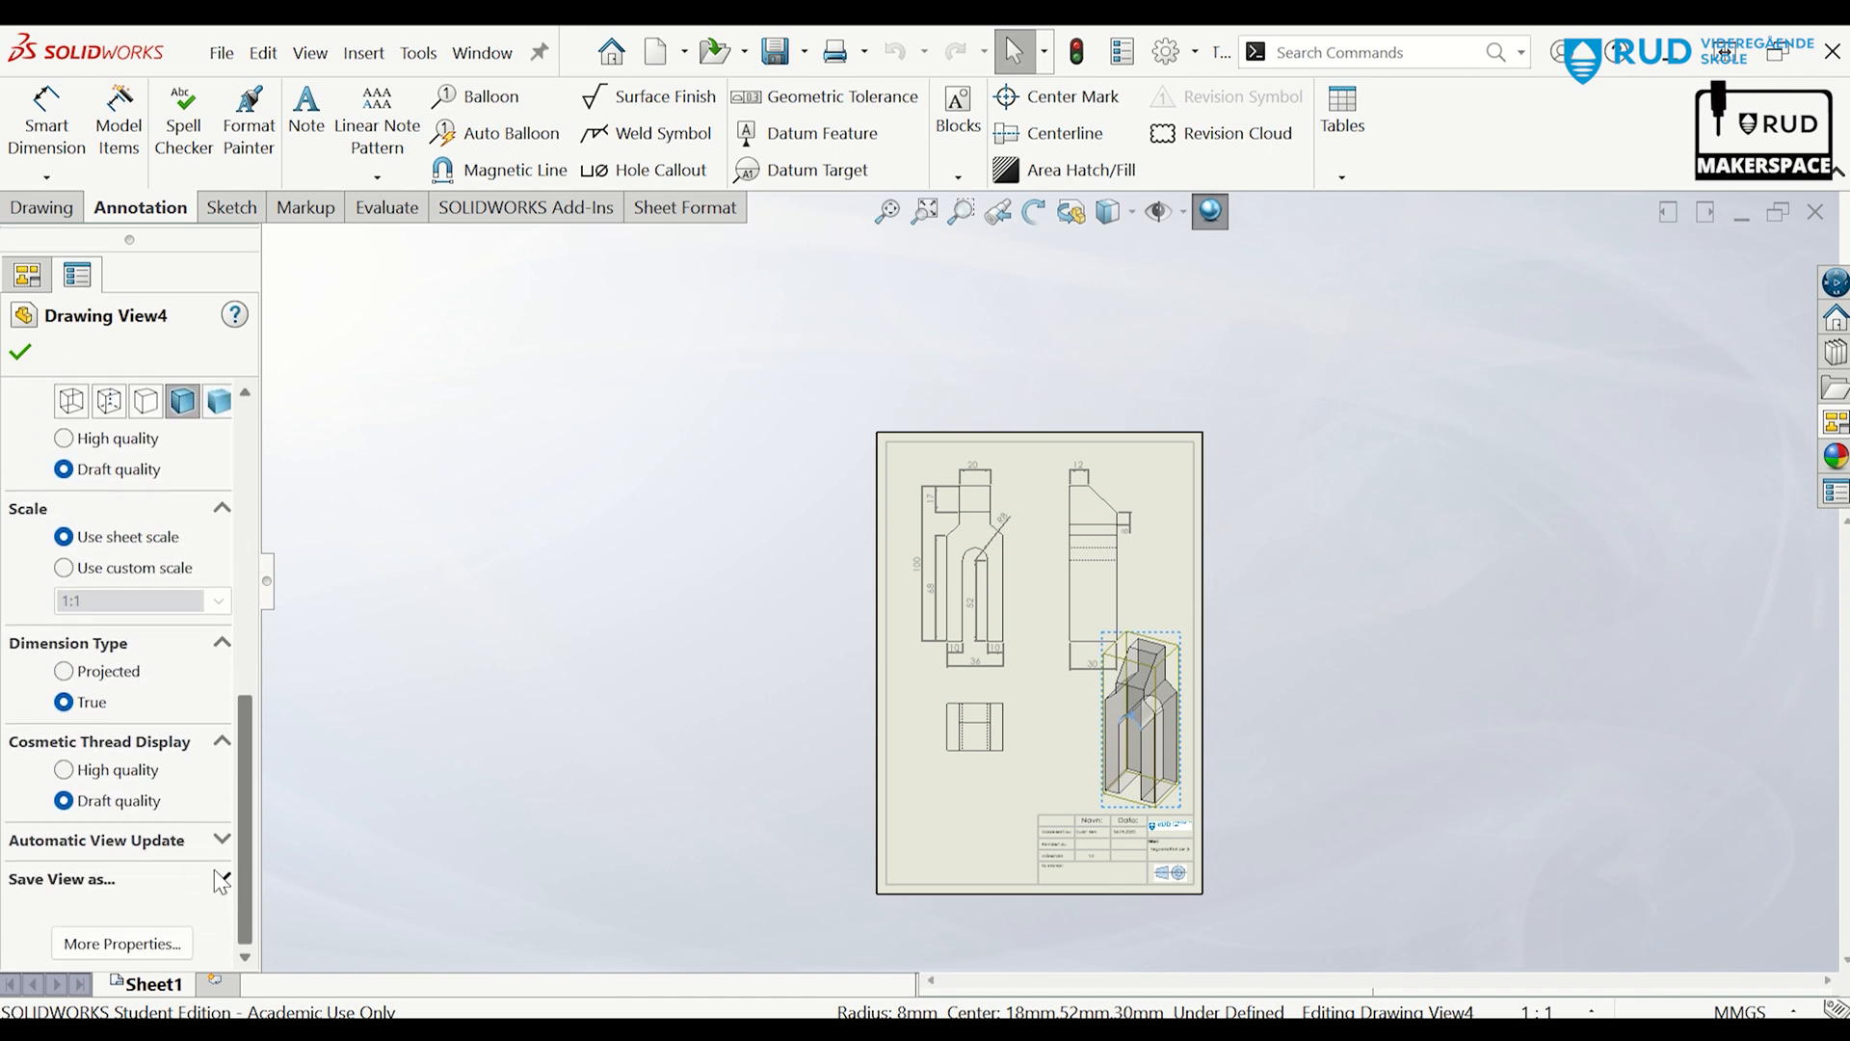
left_click(135, 568)
left_click(217, 603)
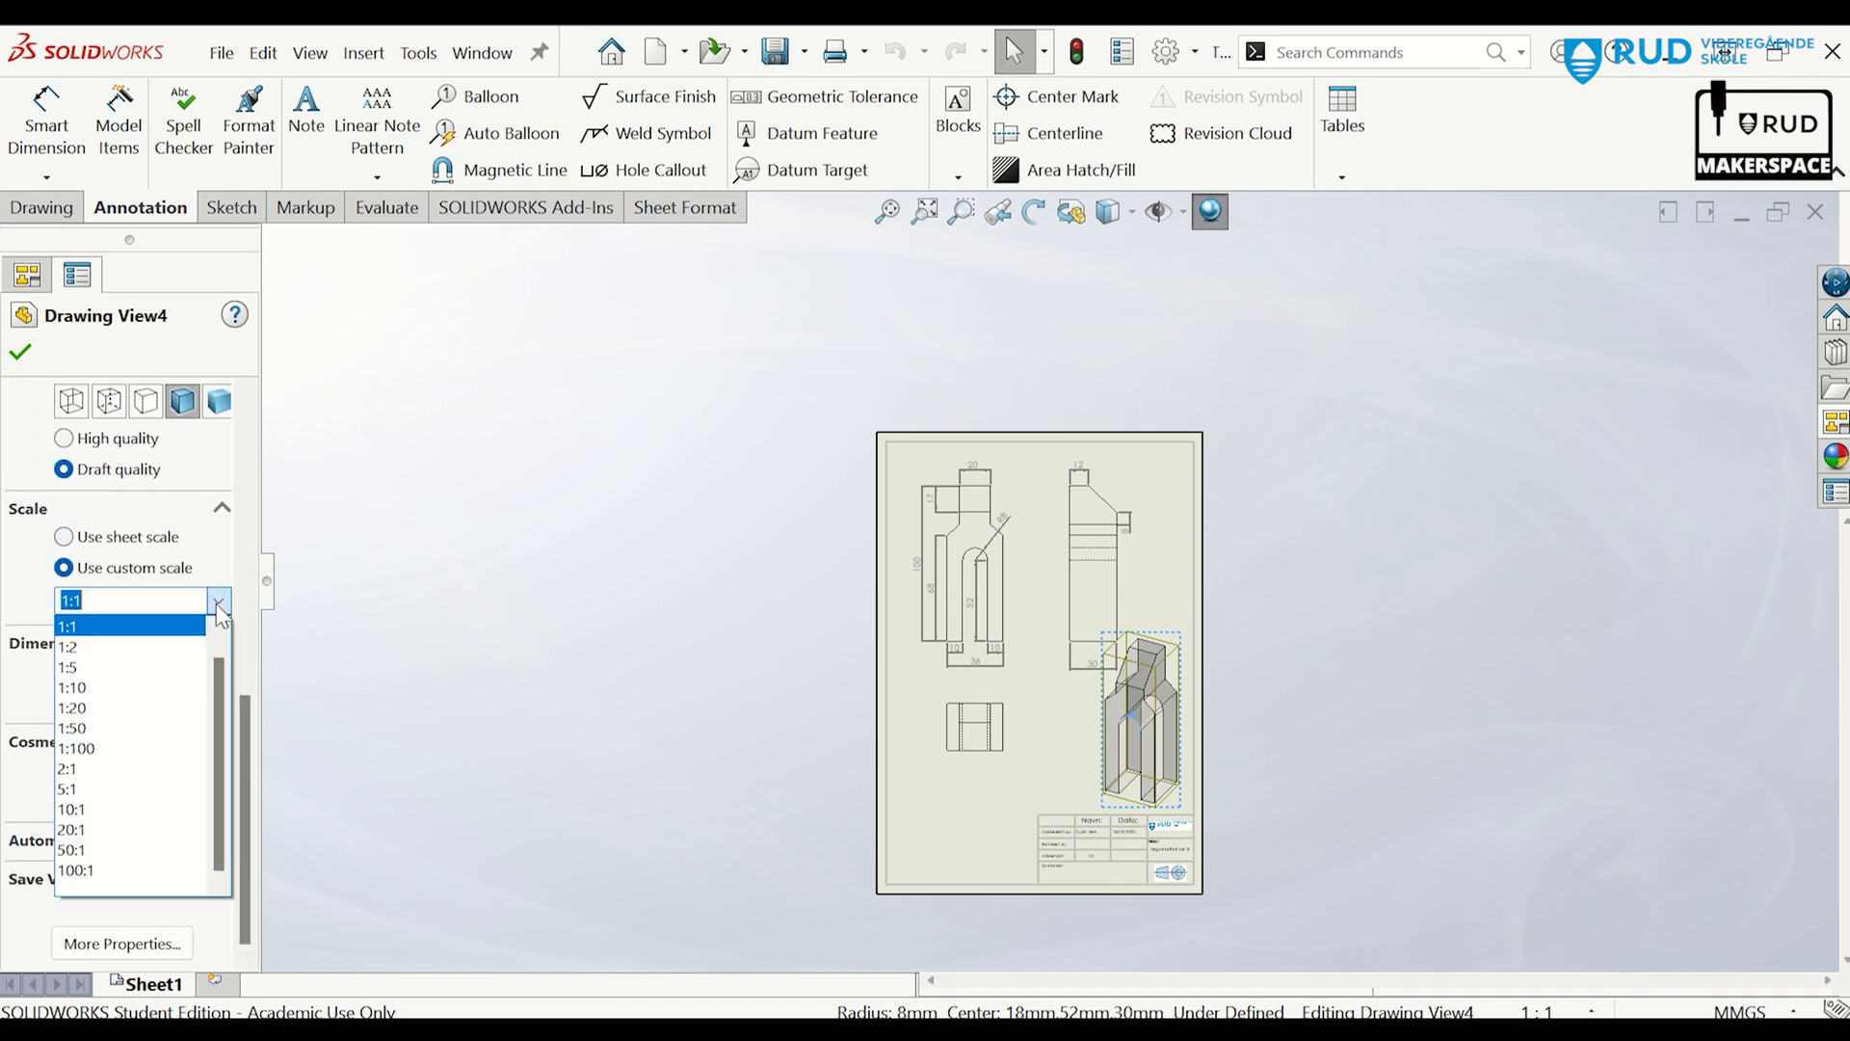
left_click(200, 634)
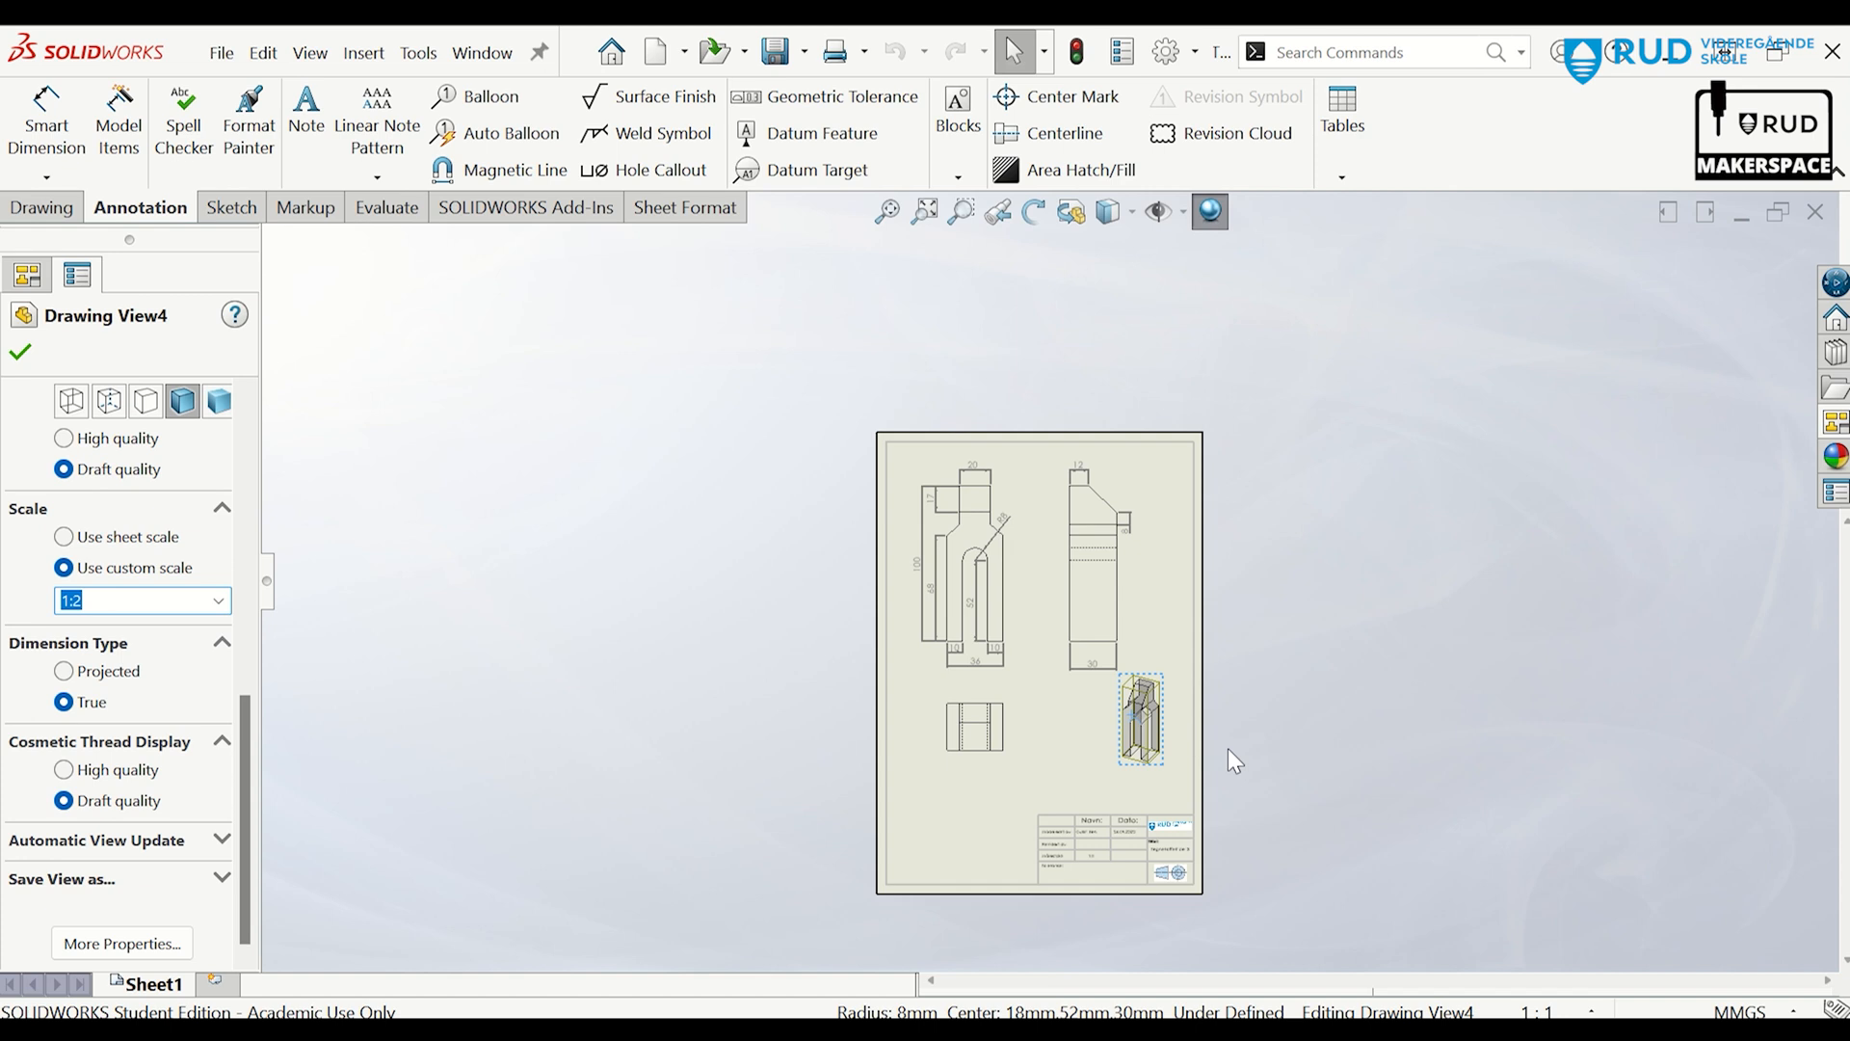
Move the trimetric view below the side view, just above the title block.
scroll(1382, 798, "up", 3)
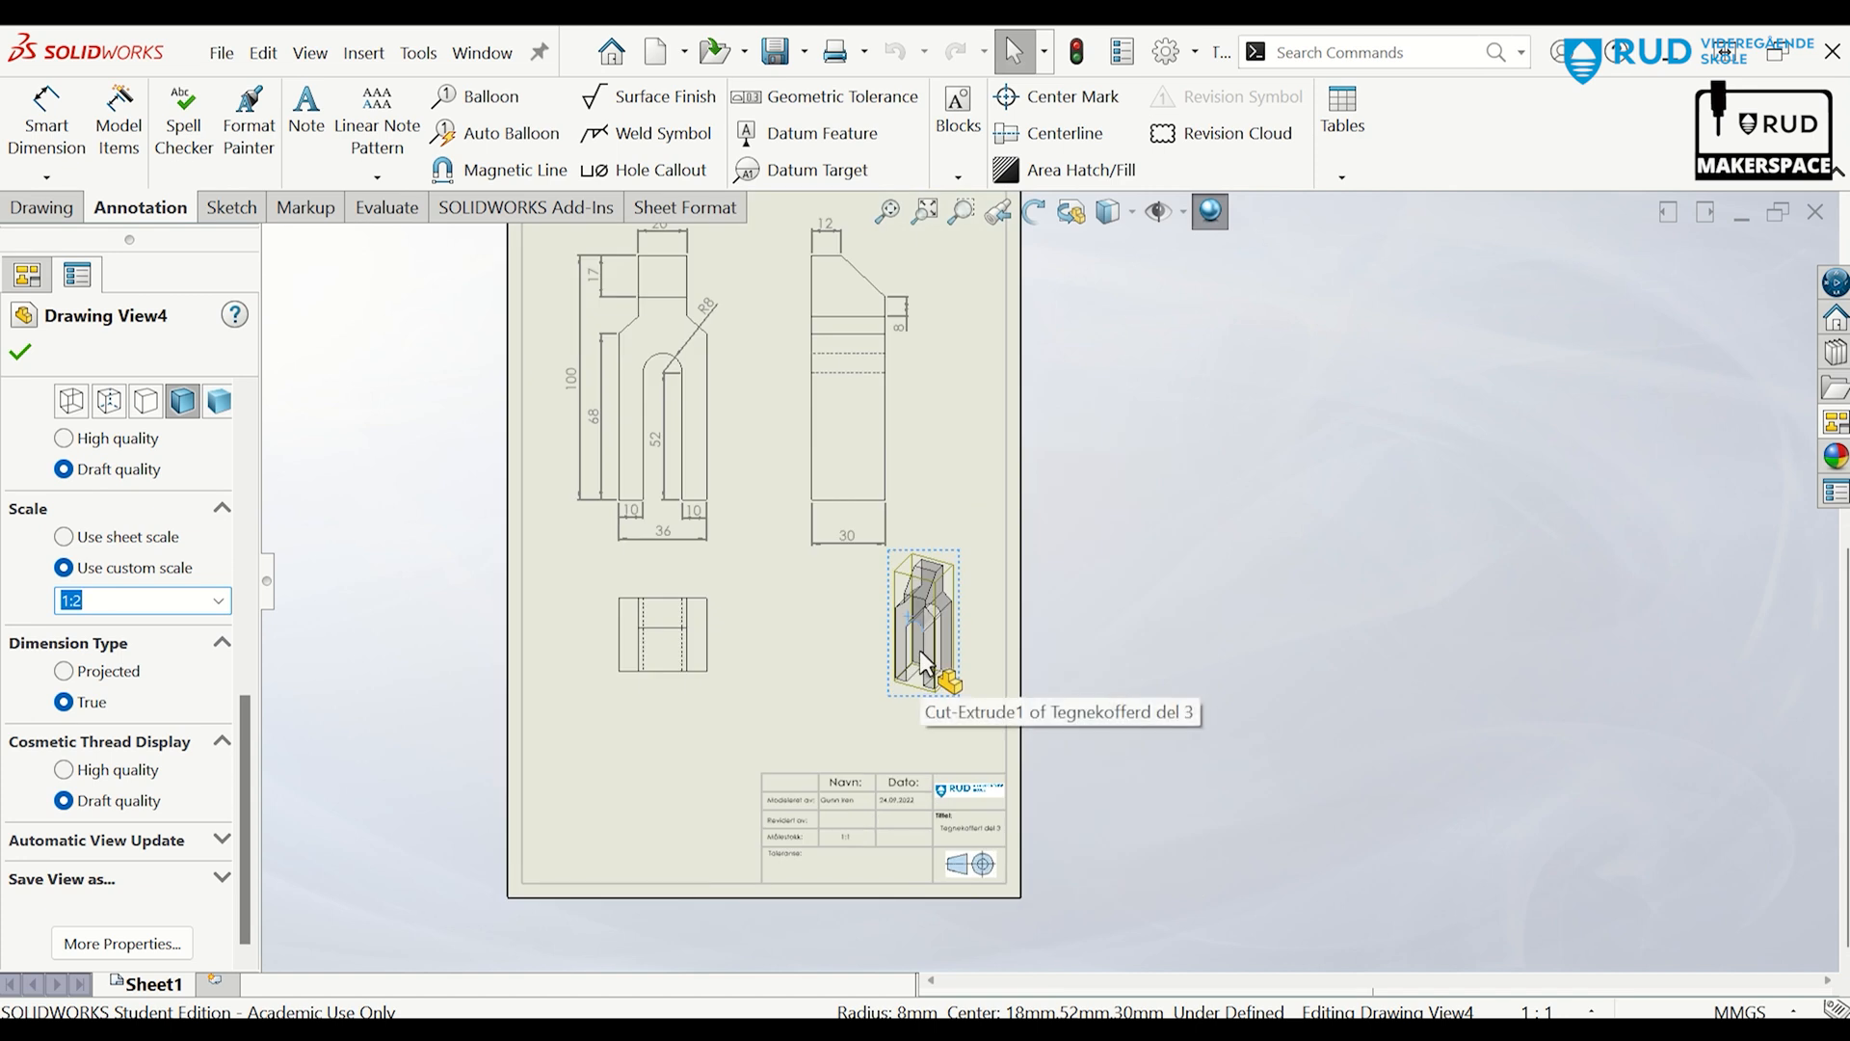
left_click(896, 681)
left_click(1082, 719)
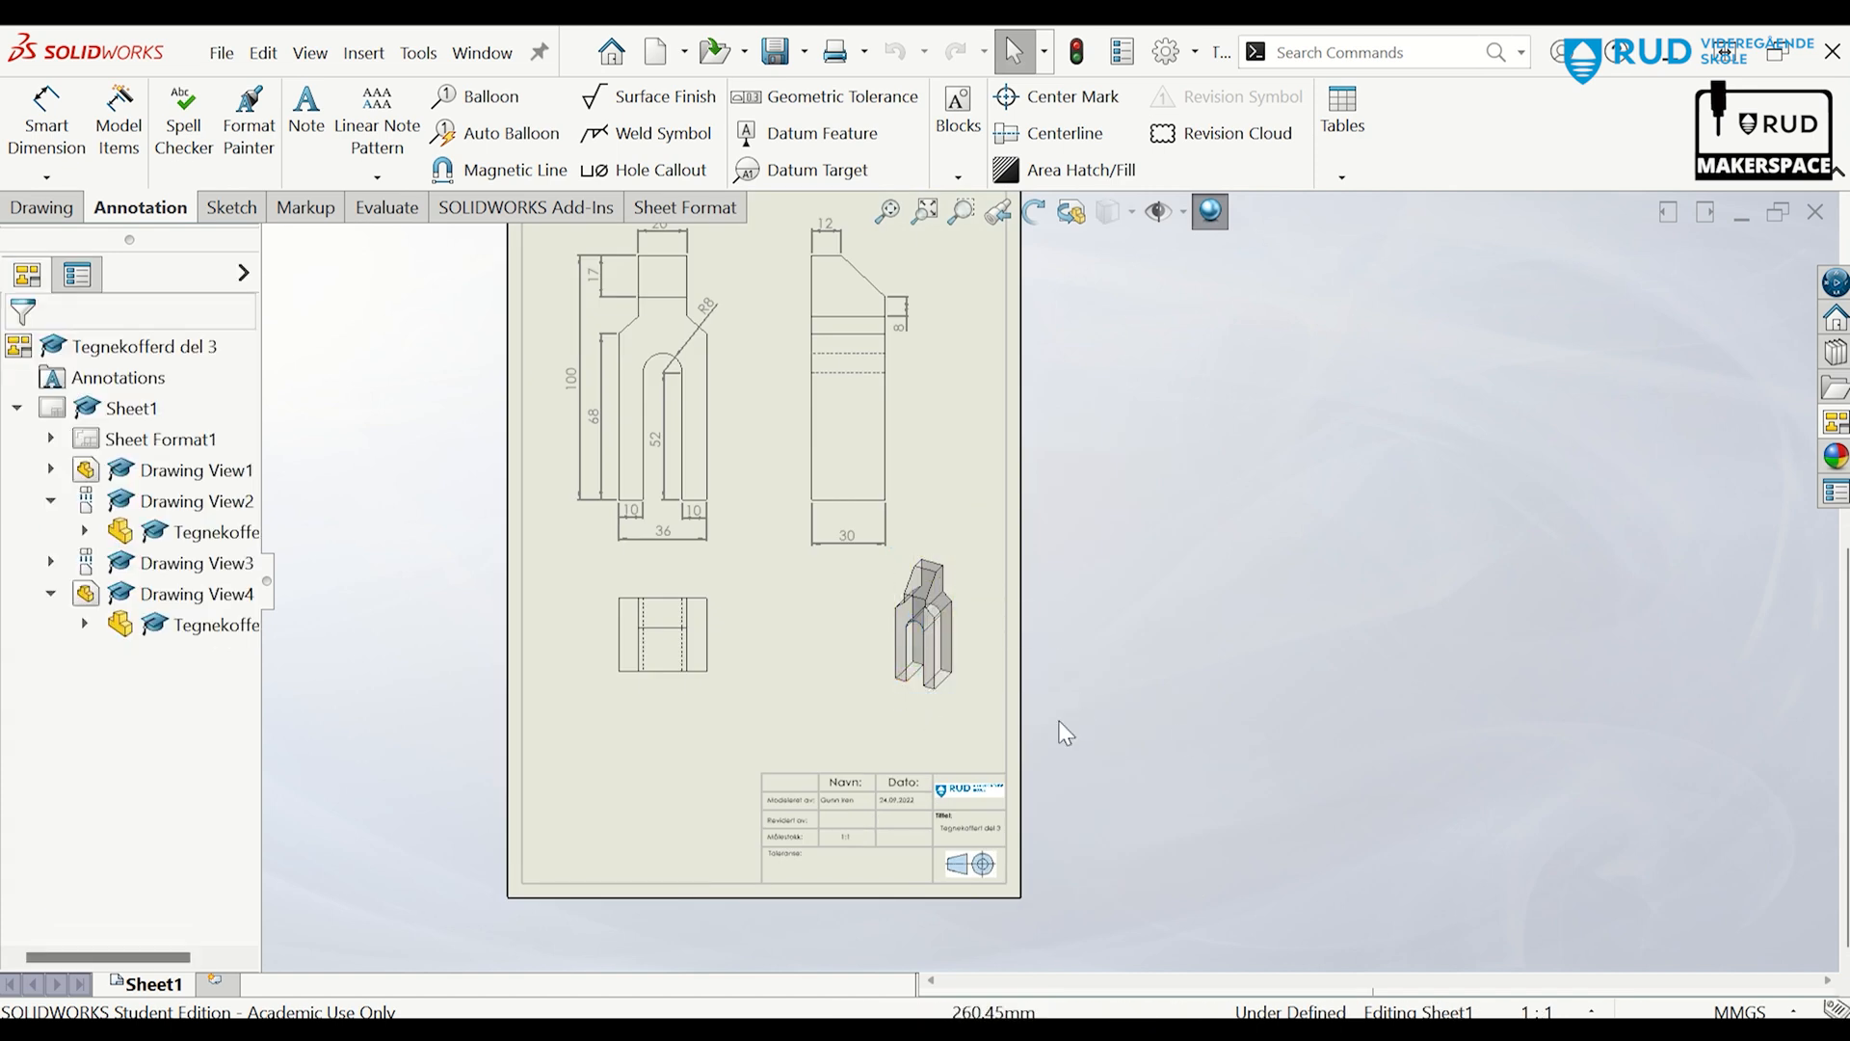
left_click(954, 691)
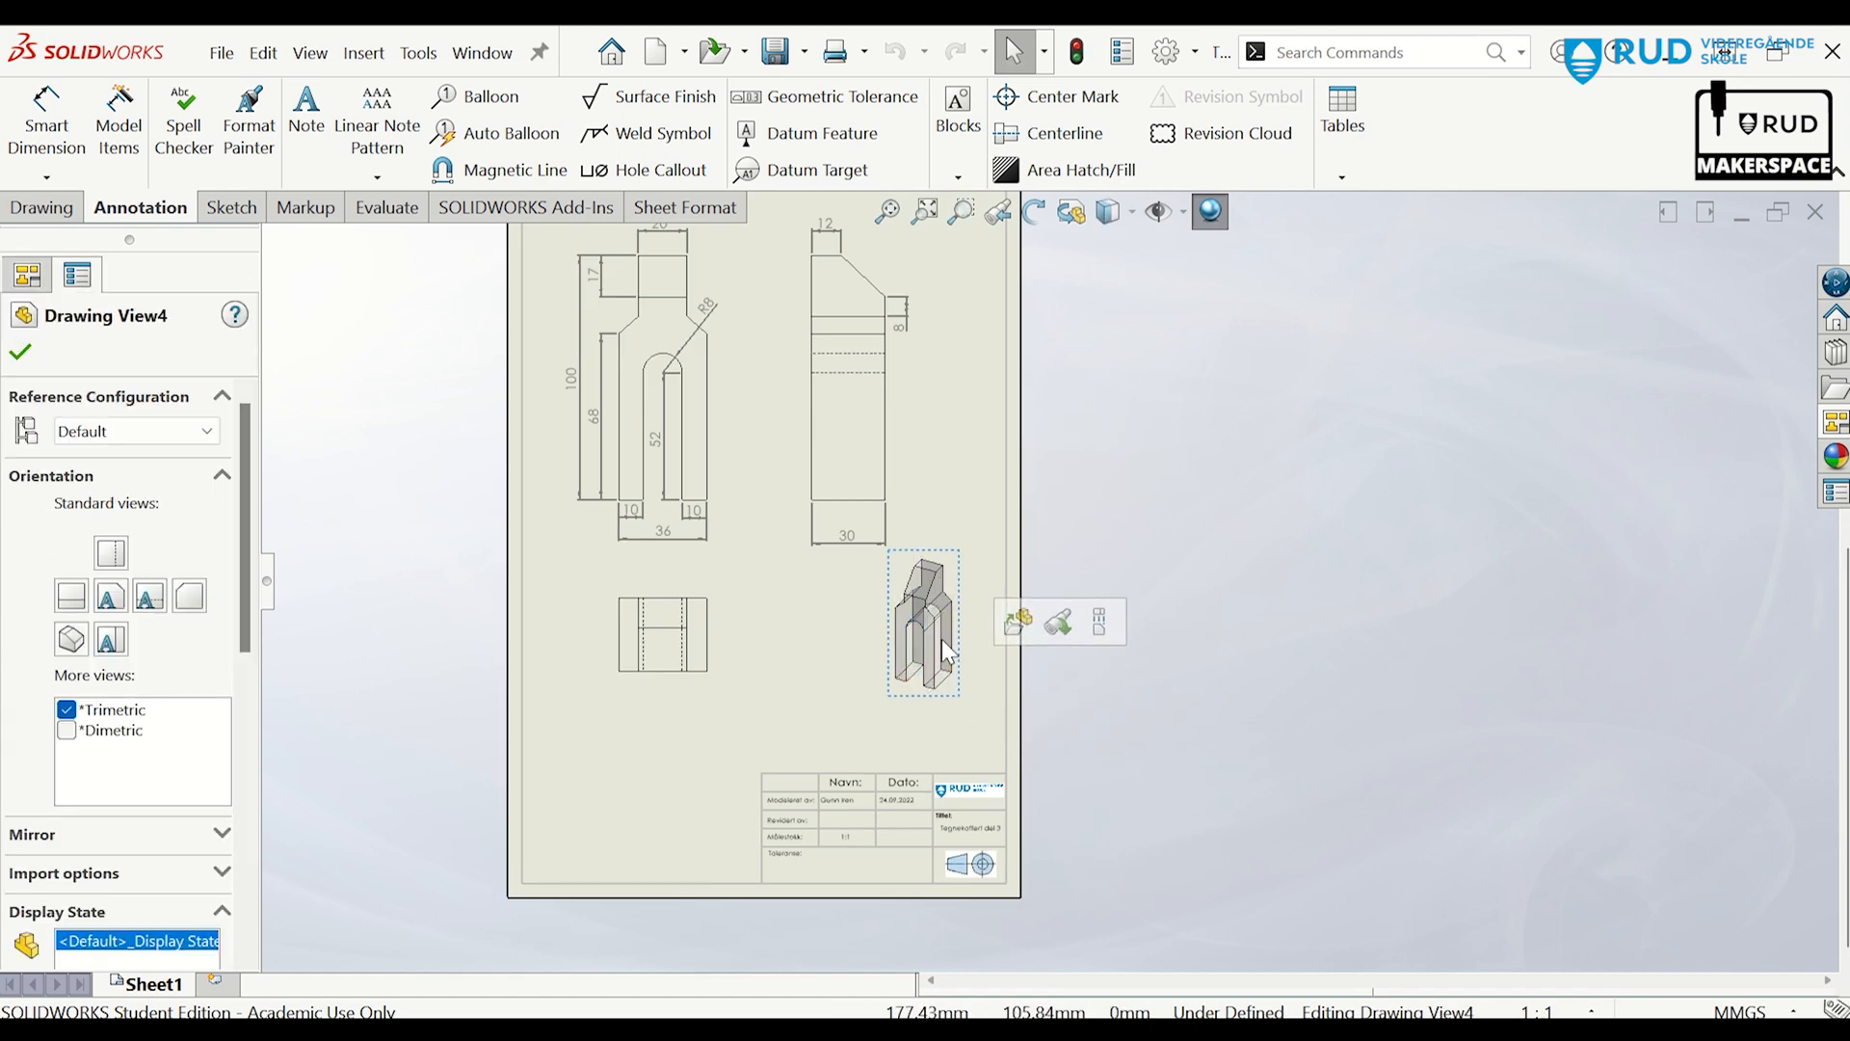
left_click(1161, 746)
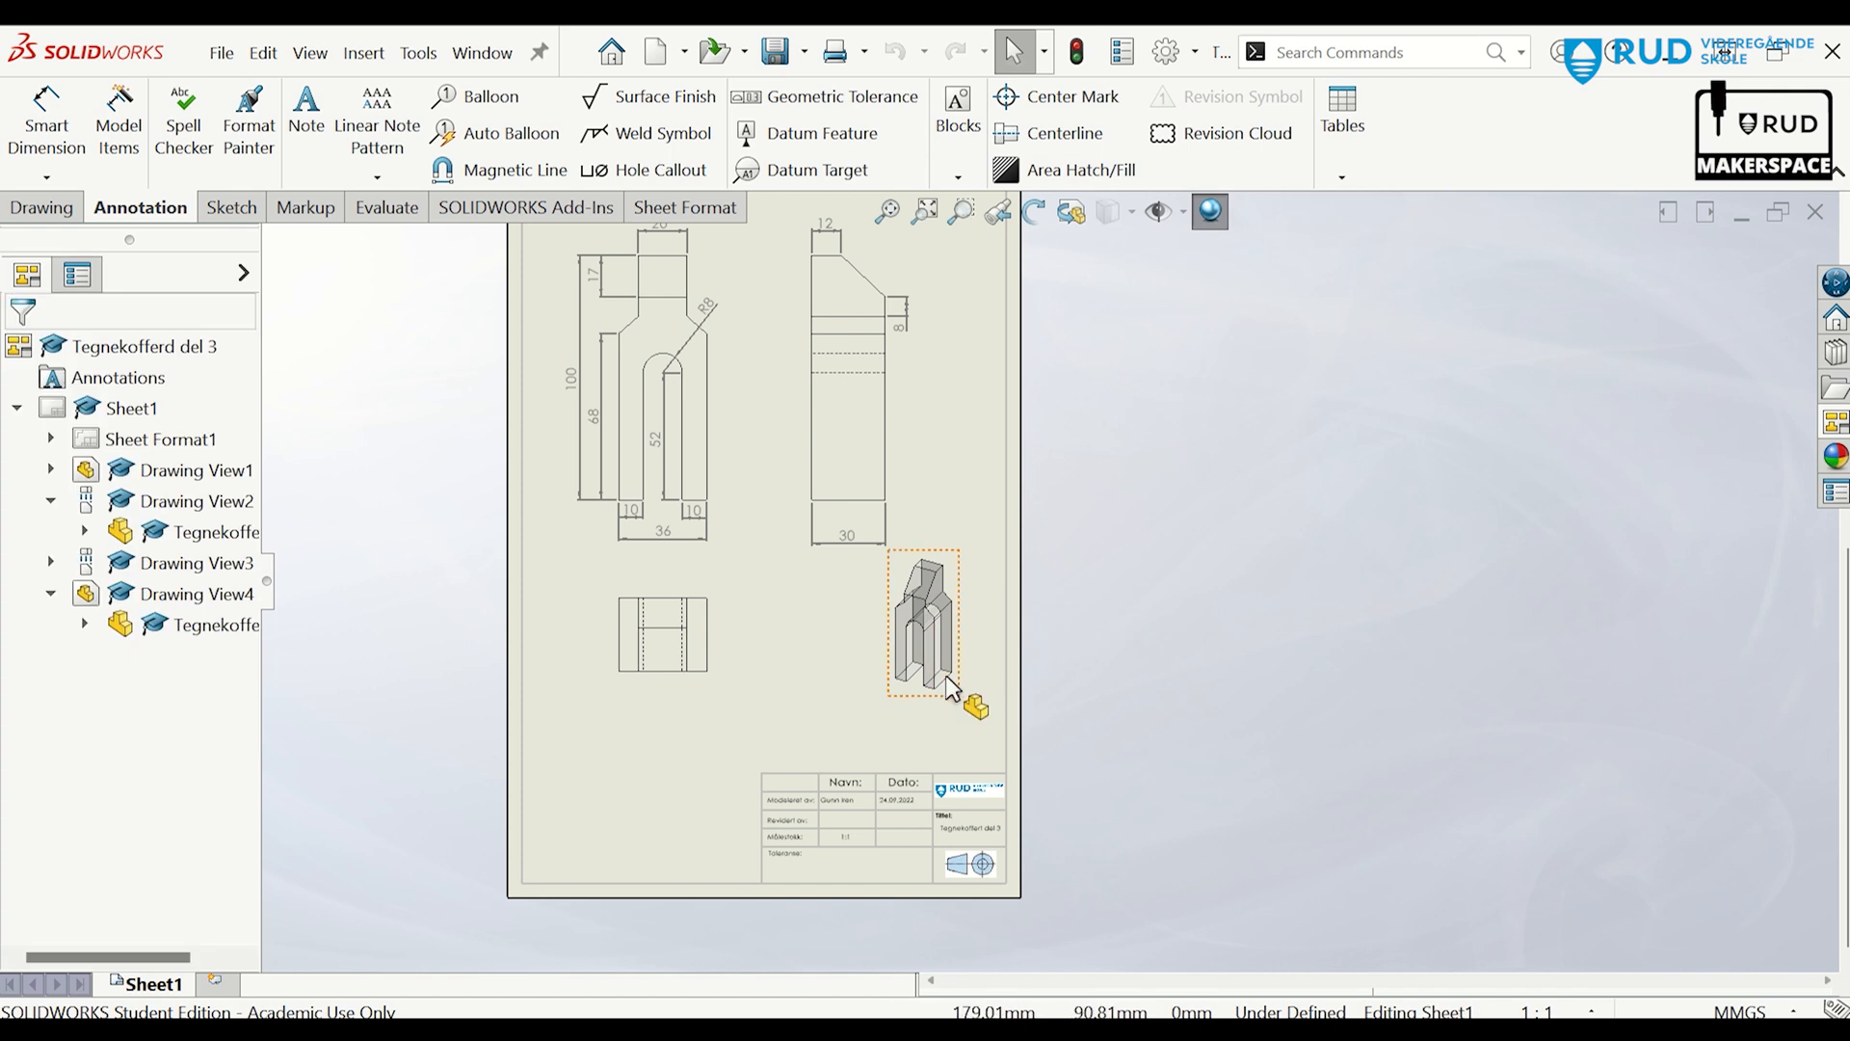
mouse_move(952, 688)
left_mouse_down()
mouse_move(915, 735)
mouse_move(904, 721)
left_mouse_up()
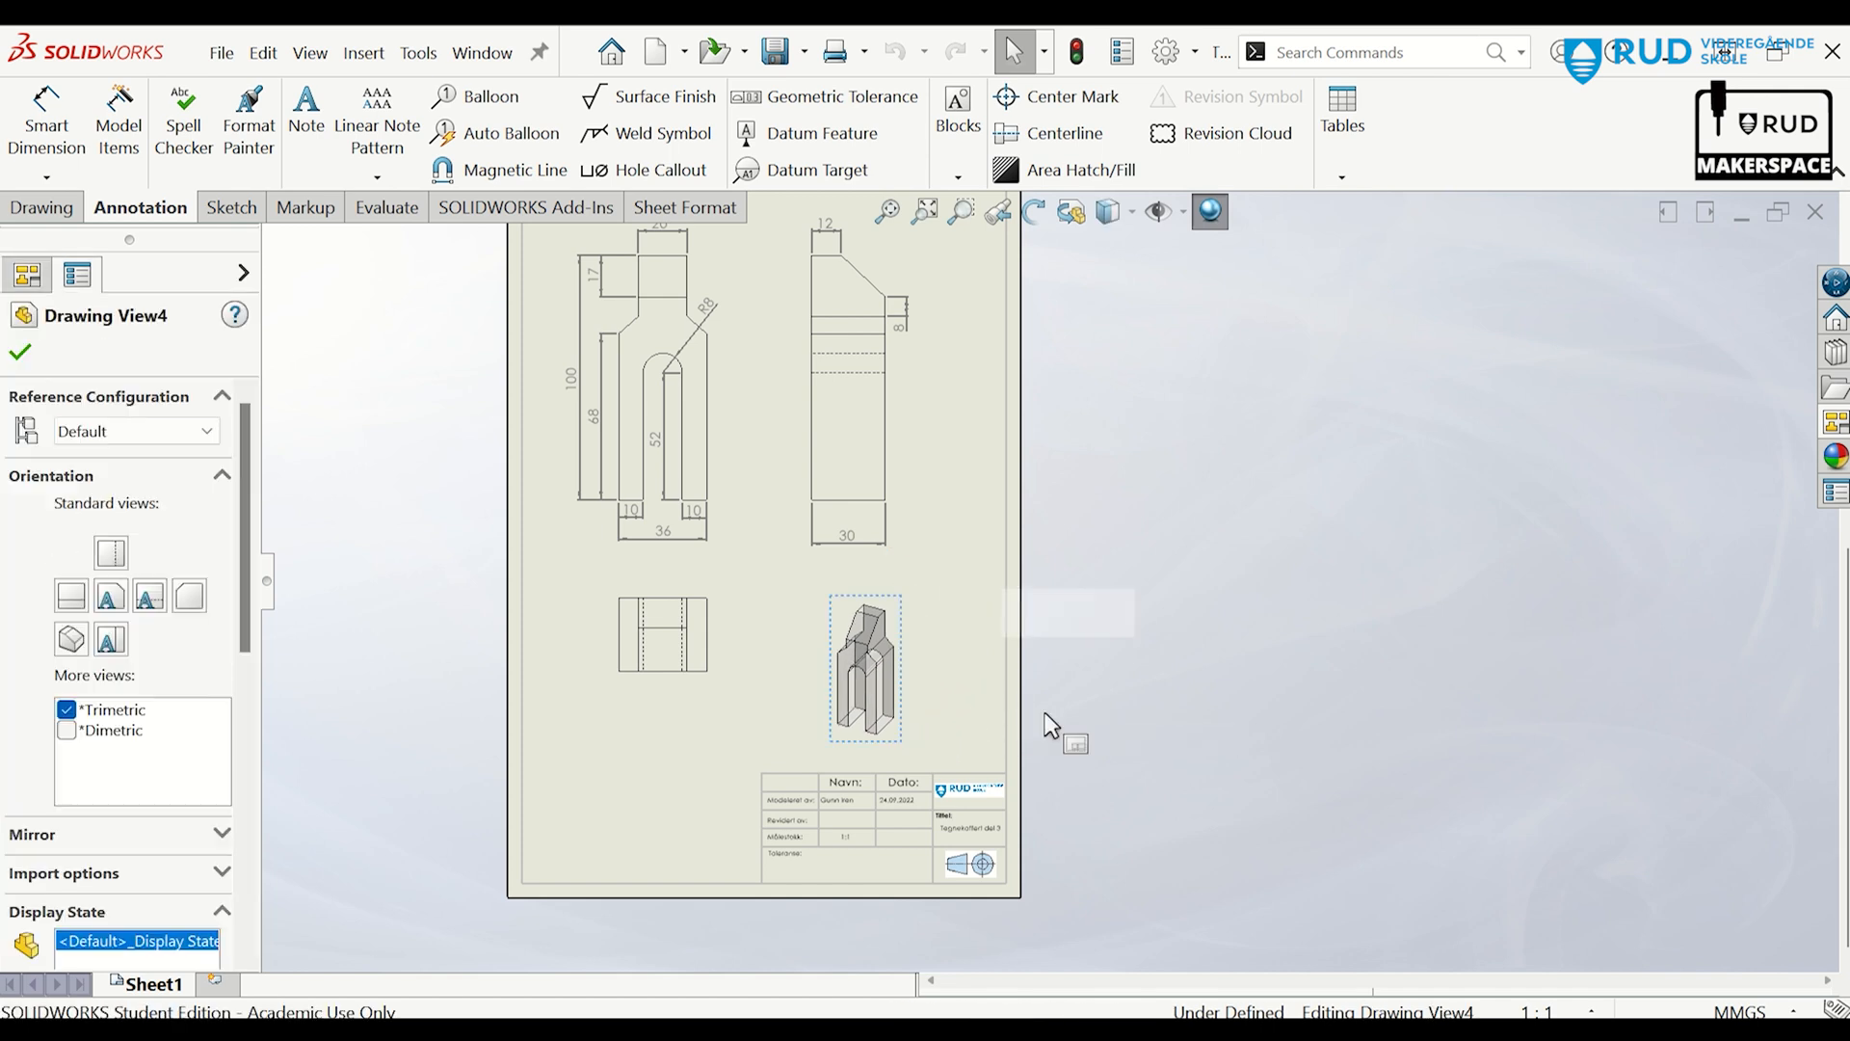
left_click(1196, 718)
Add the note "Målestokk 1:2" beside the trimetric view.
left_click(307, 115)
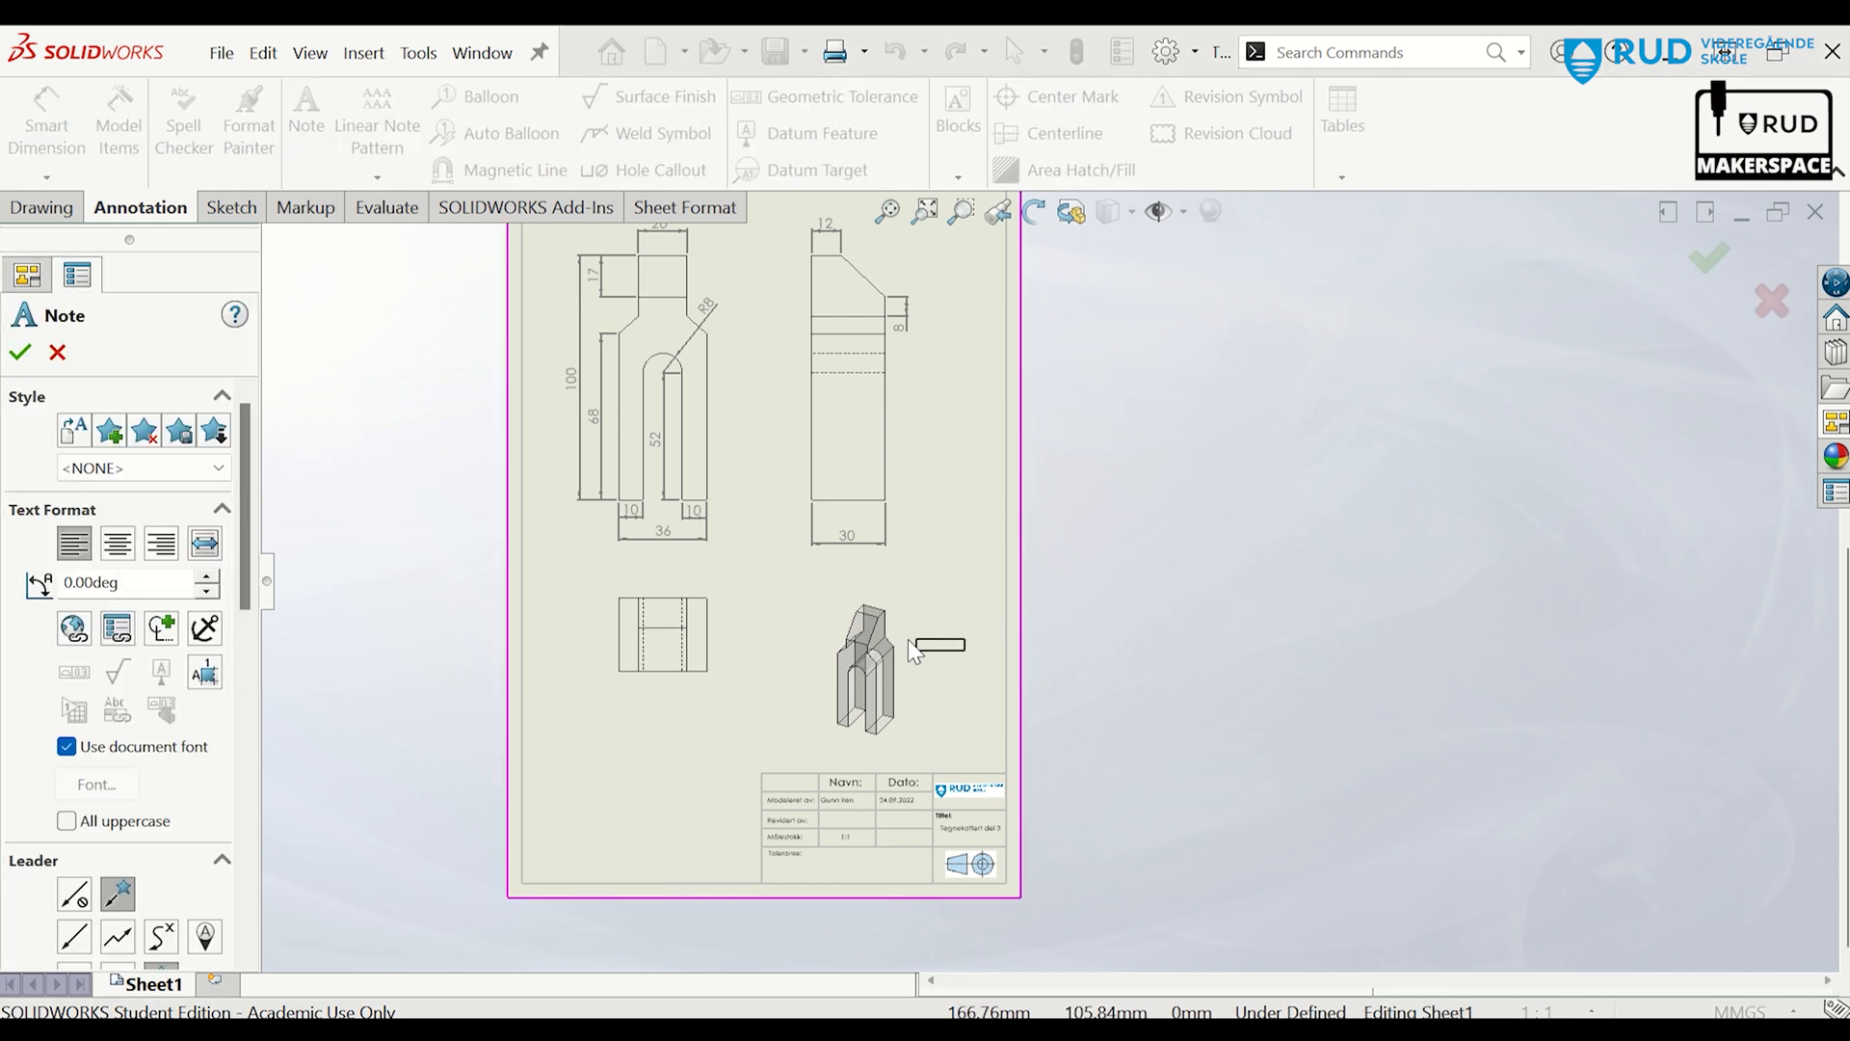
left_click(910, 642)
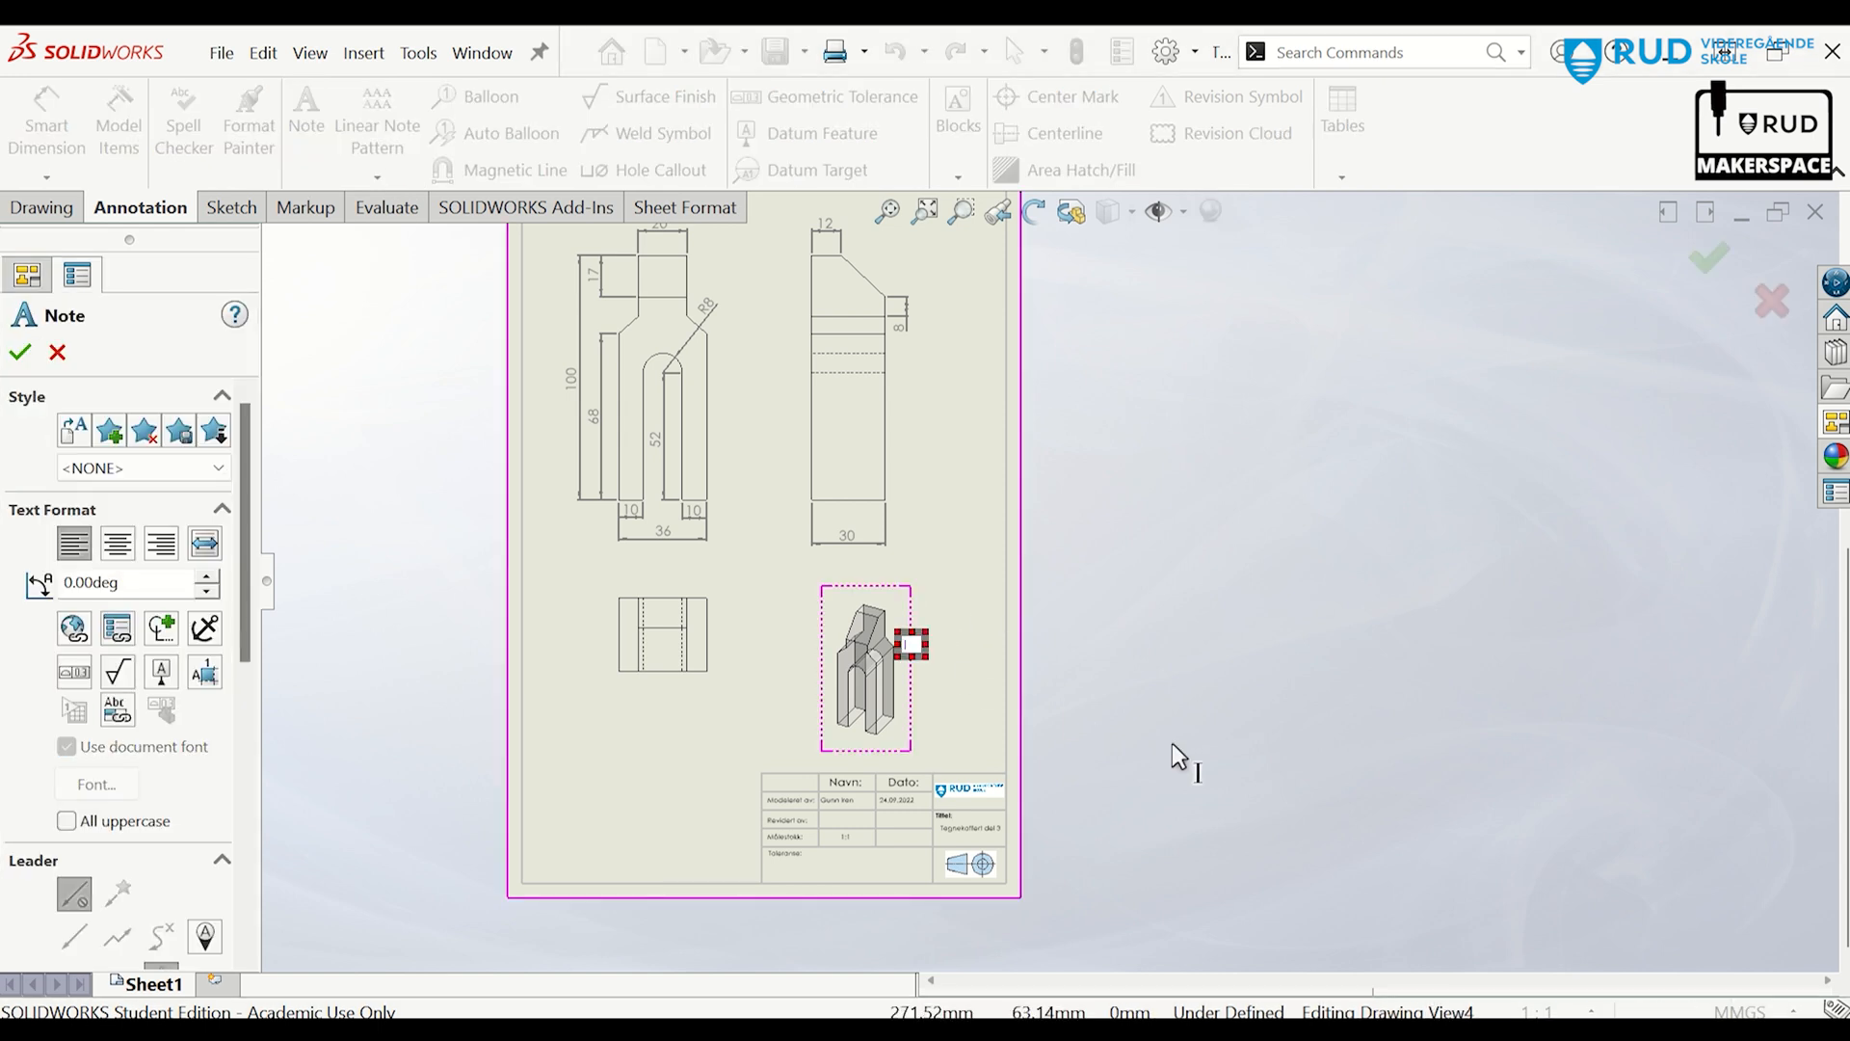
type("M")
type("ålestokk 1:2")
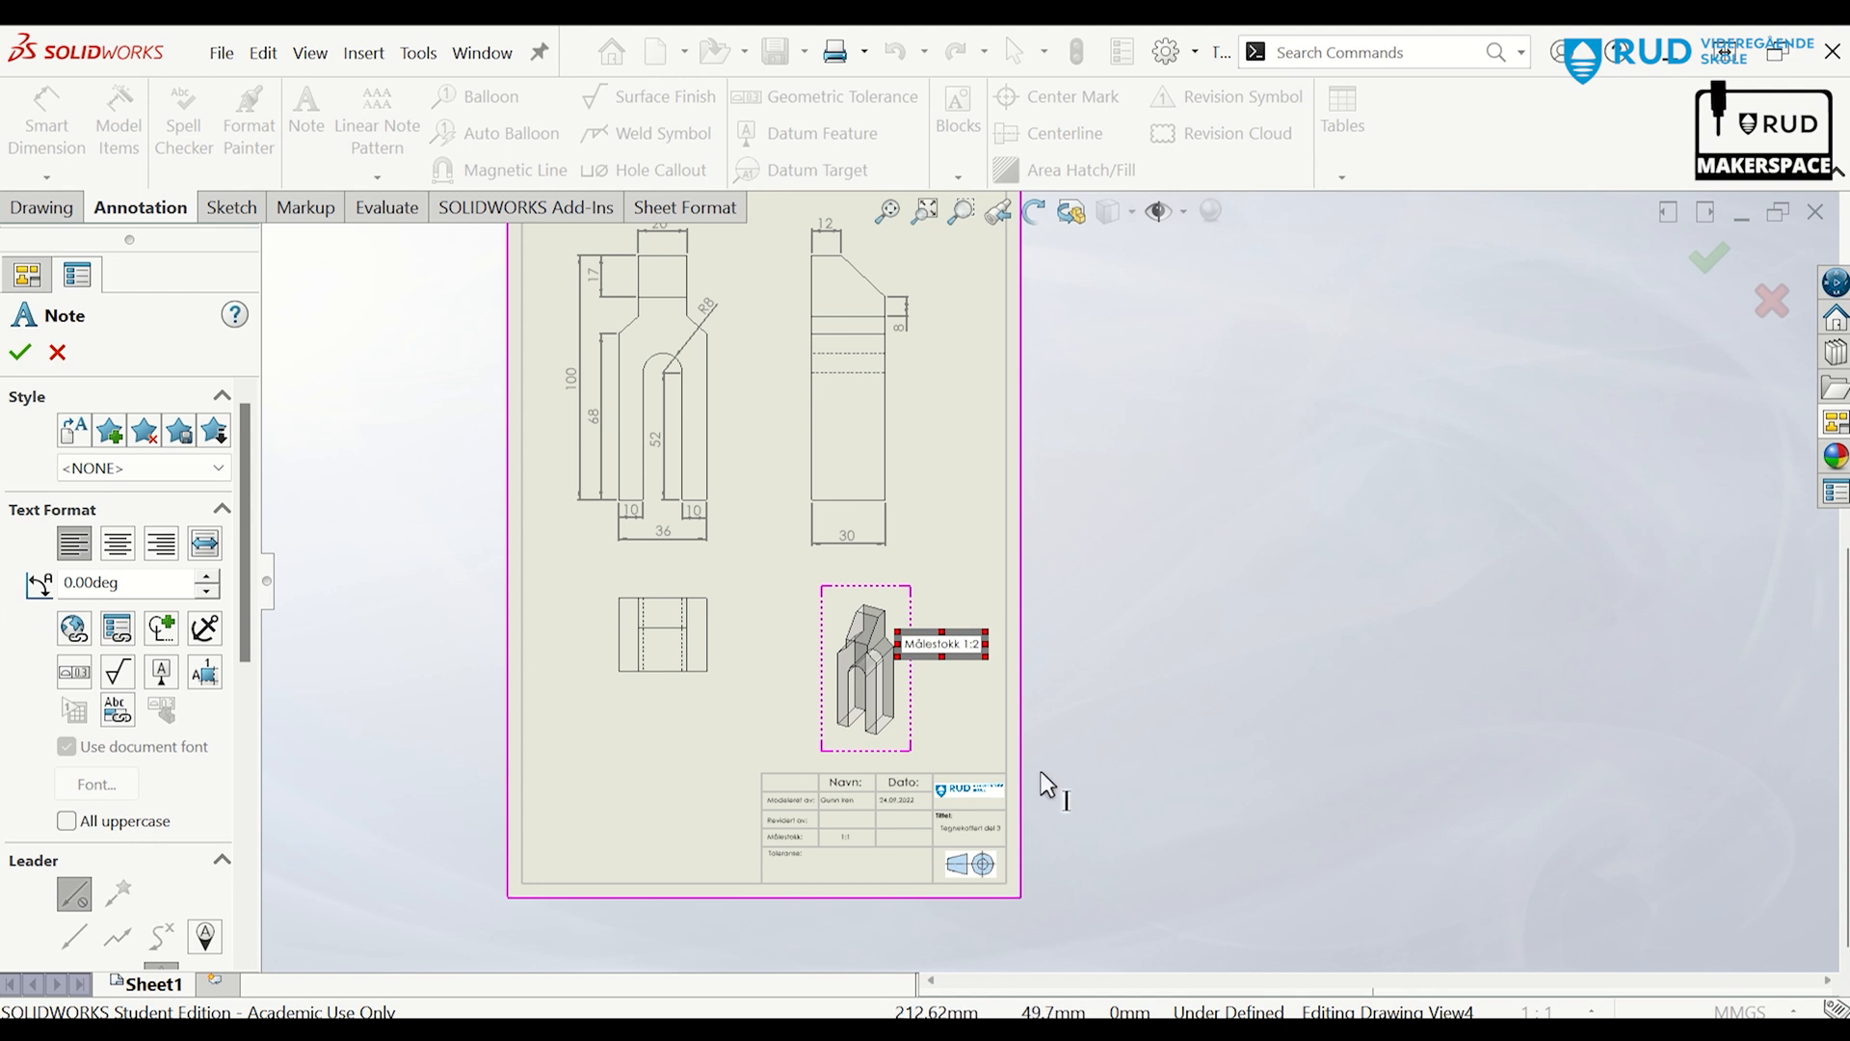
left_click(1149, 705)
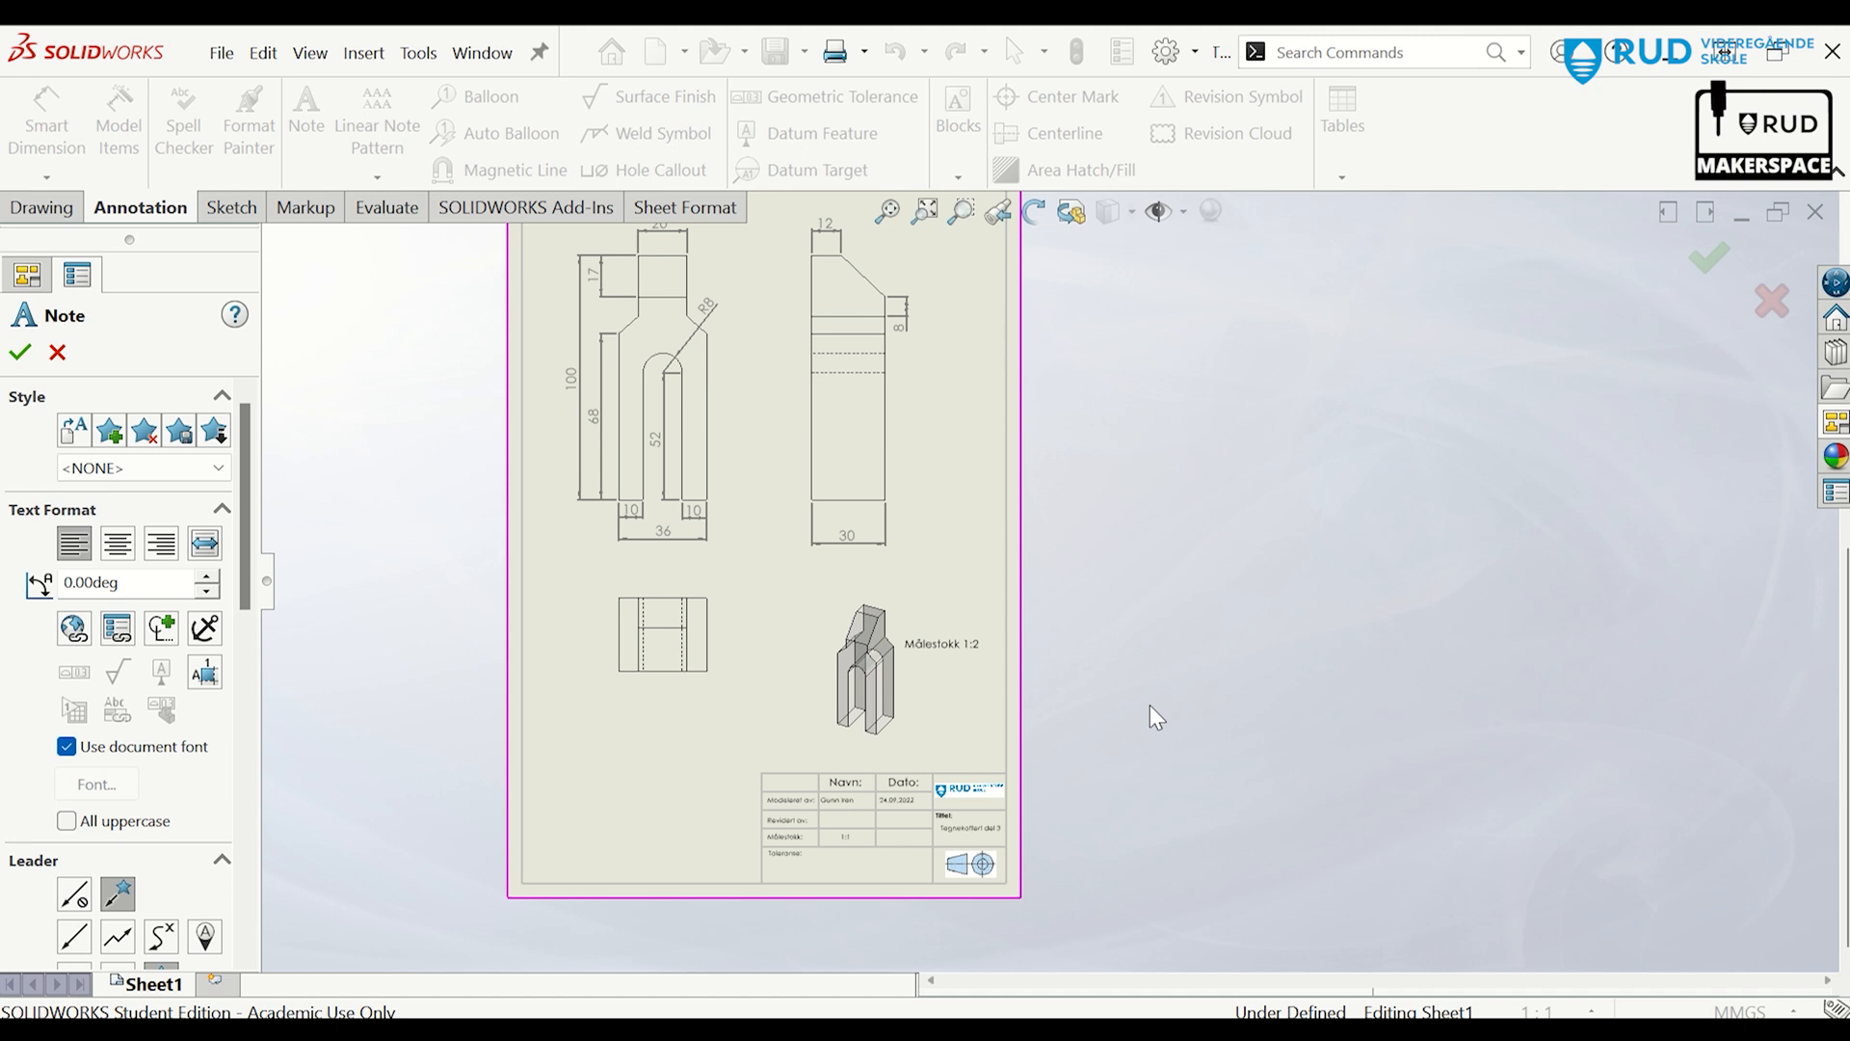
scroll(1138, 705, "up", 2)
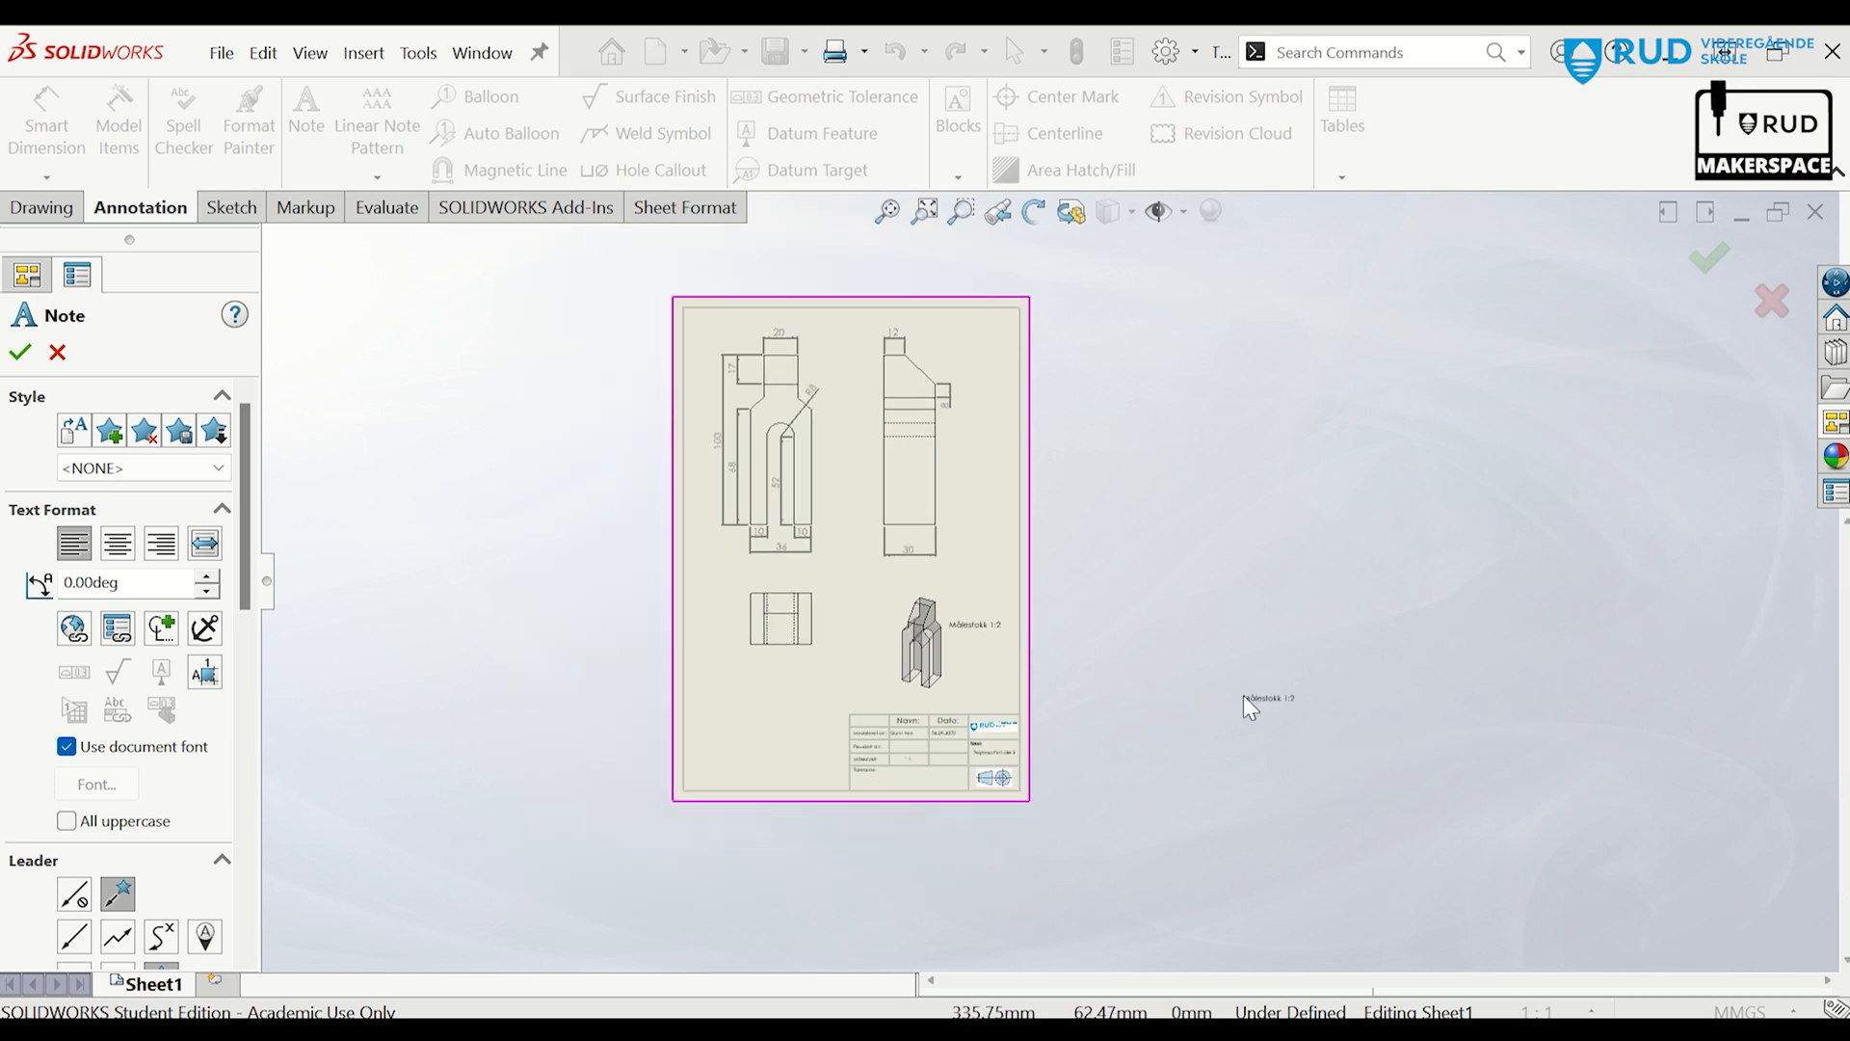
Leave the Note command and save the sheet as a SOLIDWORKS Drawing named "Tegnekofferd del 3" in the Del 3 folder.
key("Escape")
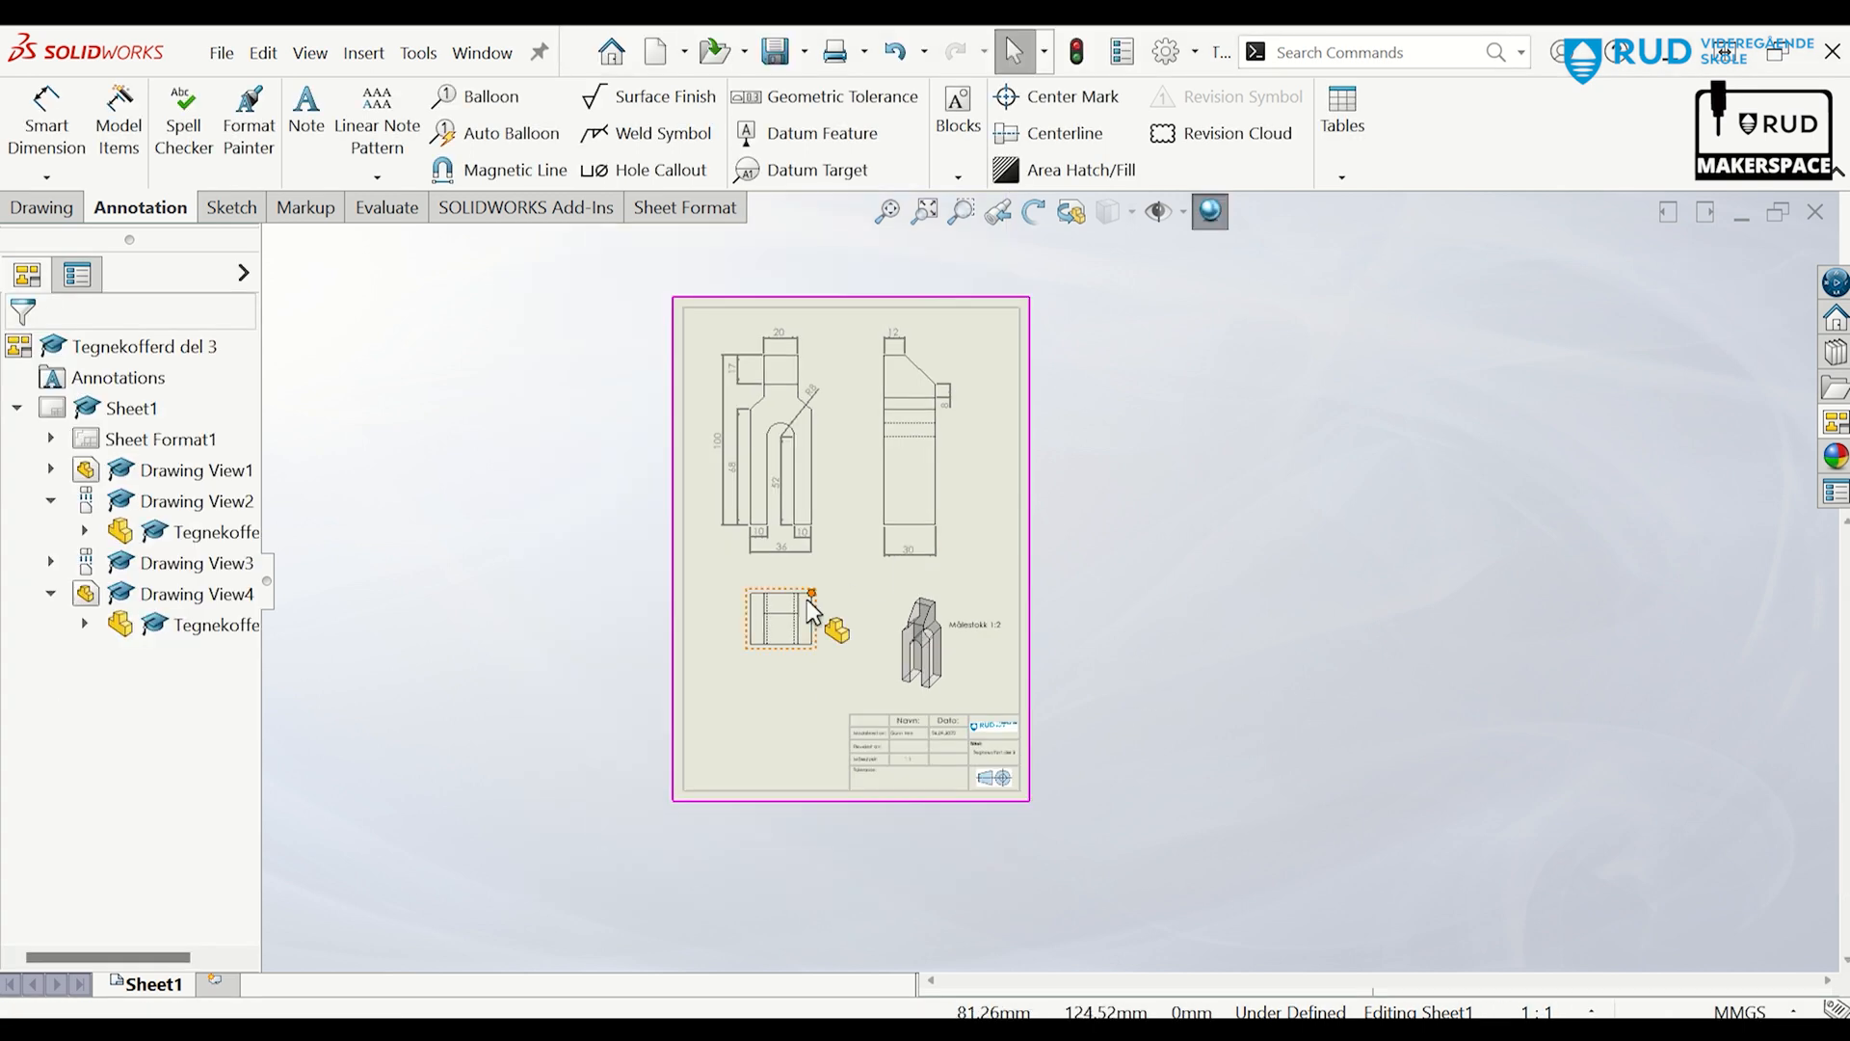
scroll(968, 777, "down", 5)
scroll(906, 742, "down", 1)
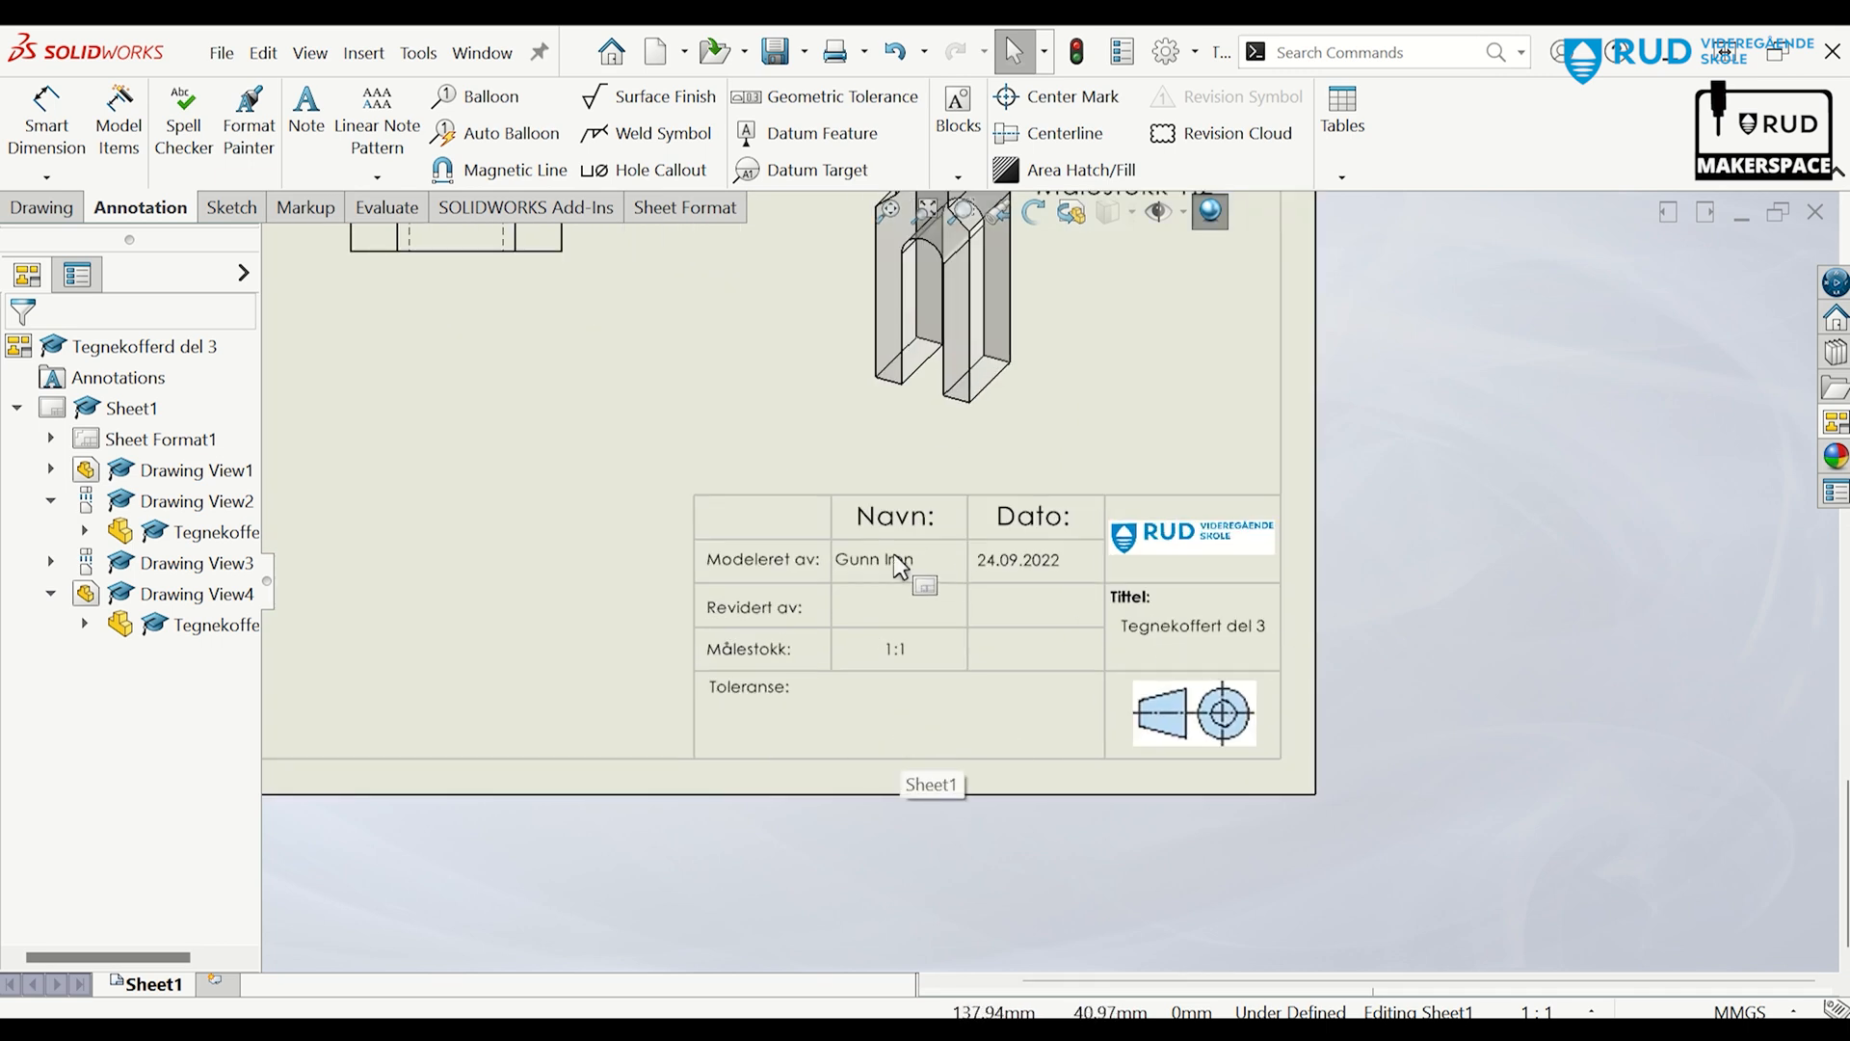
scroll(916, 579, "up", 10)
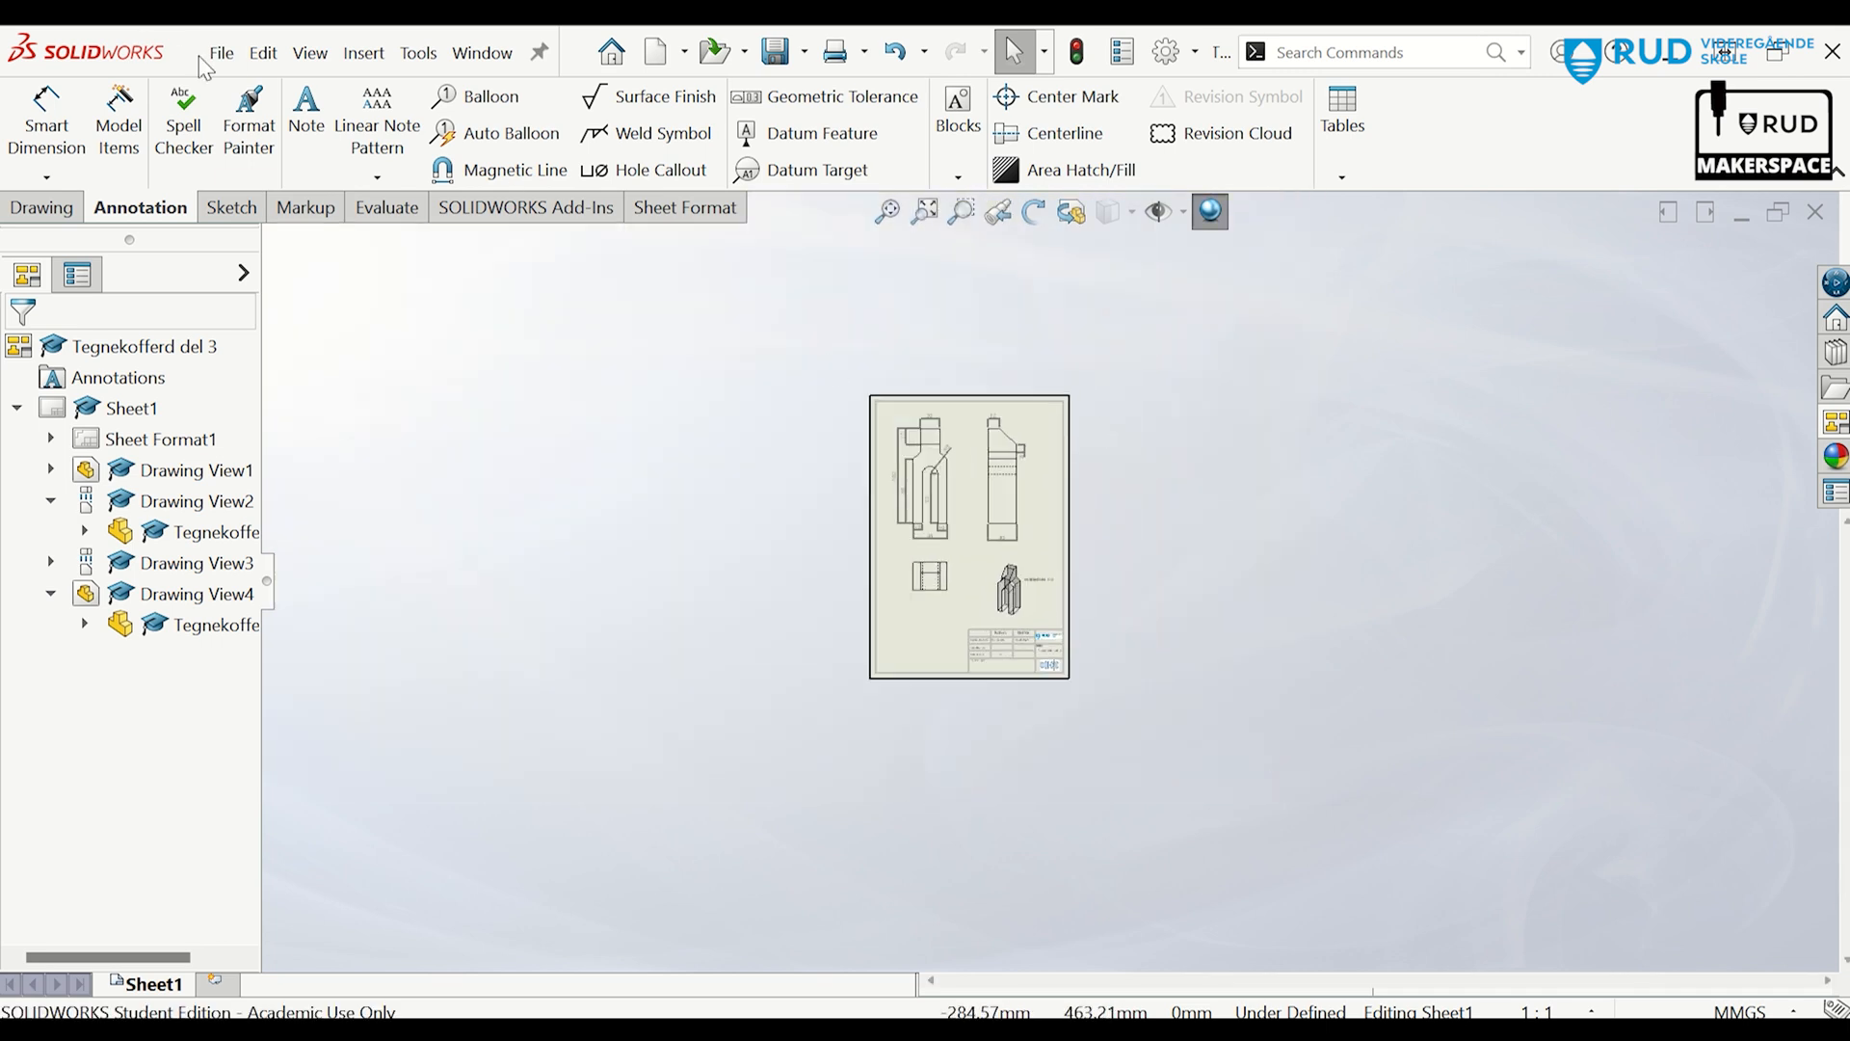
left_click(223, 55)
left_click(304, 289)
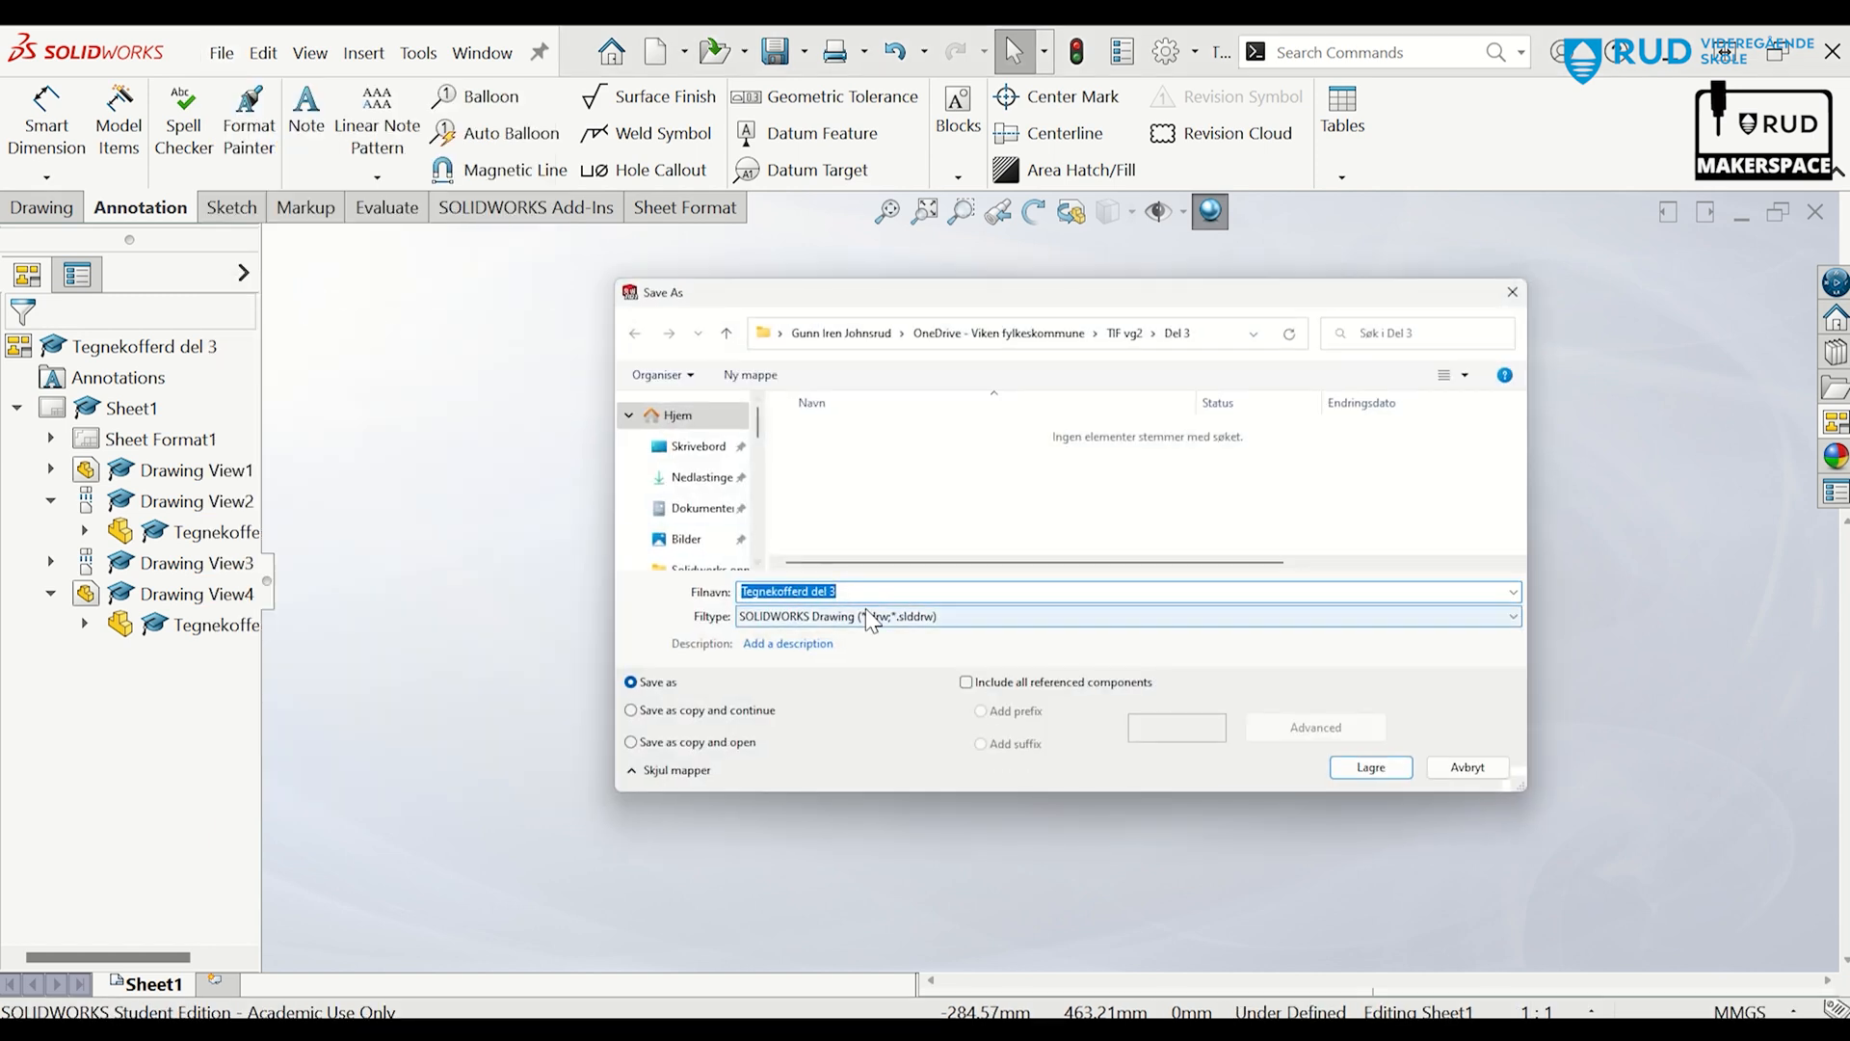
left_click(1361, 766)
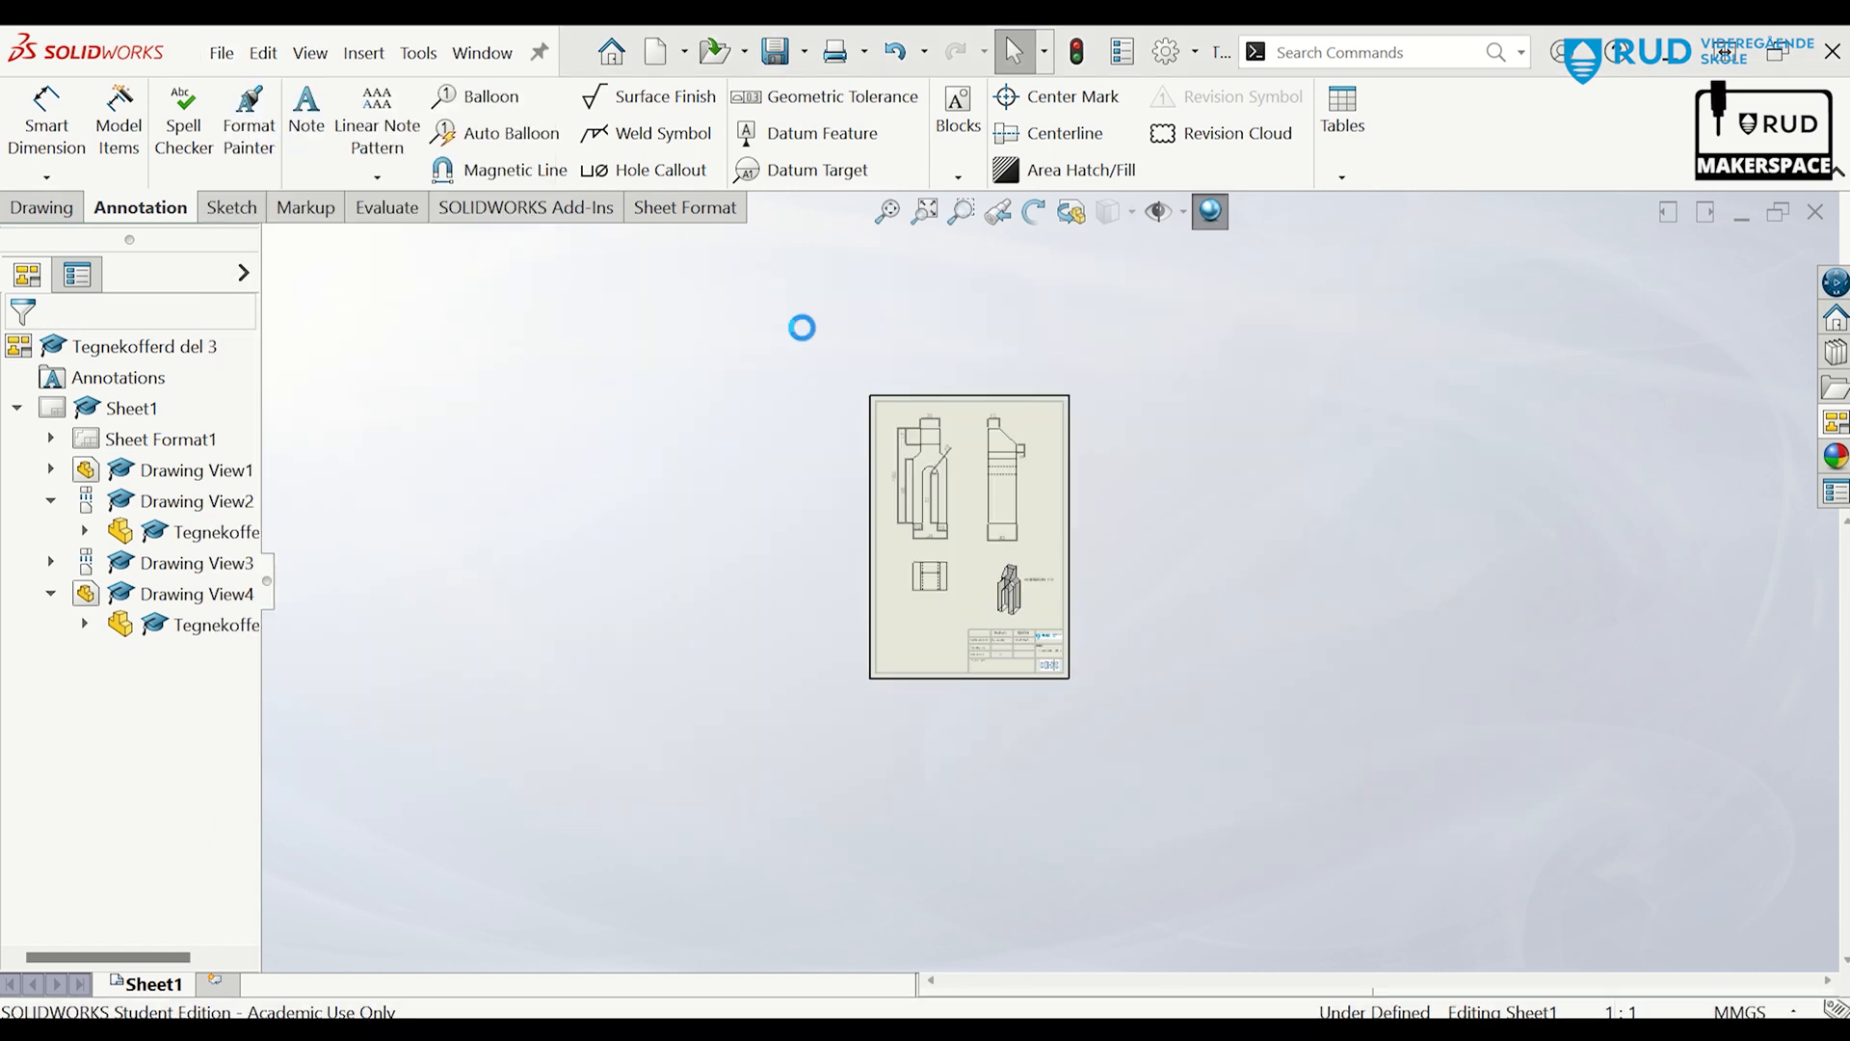
Save the drawing in Adobe Portable Document Format (*.pdf) as "Tegnekofferd del 3" in the Del 3 folder.
left_click(221, 52)
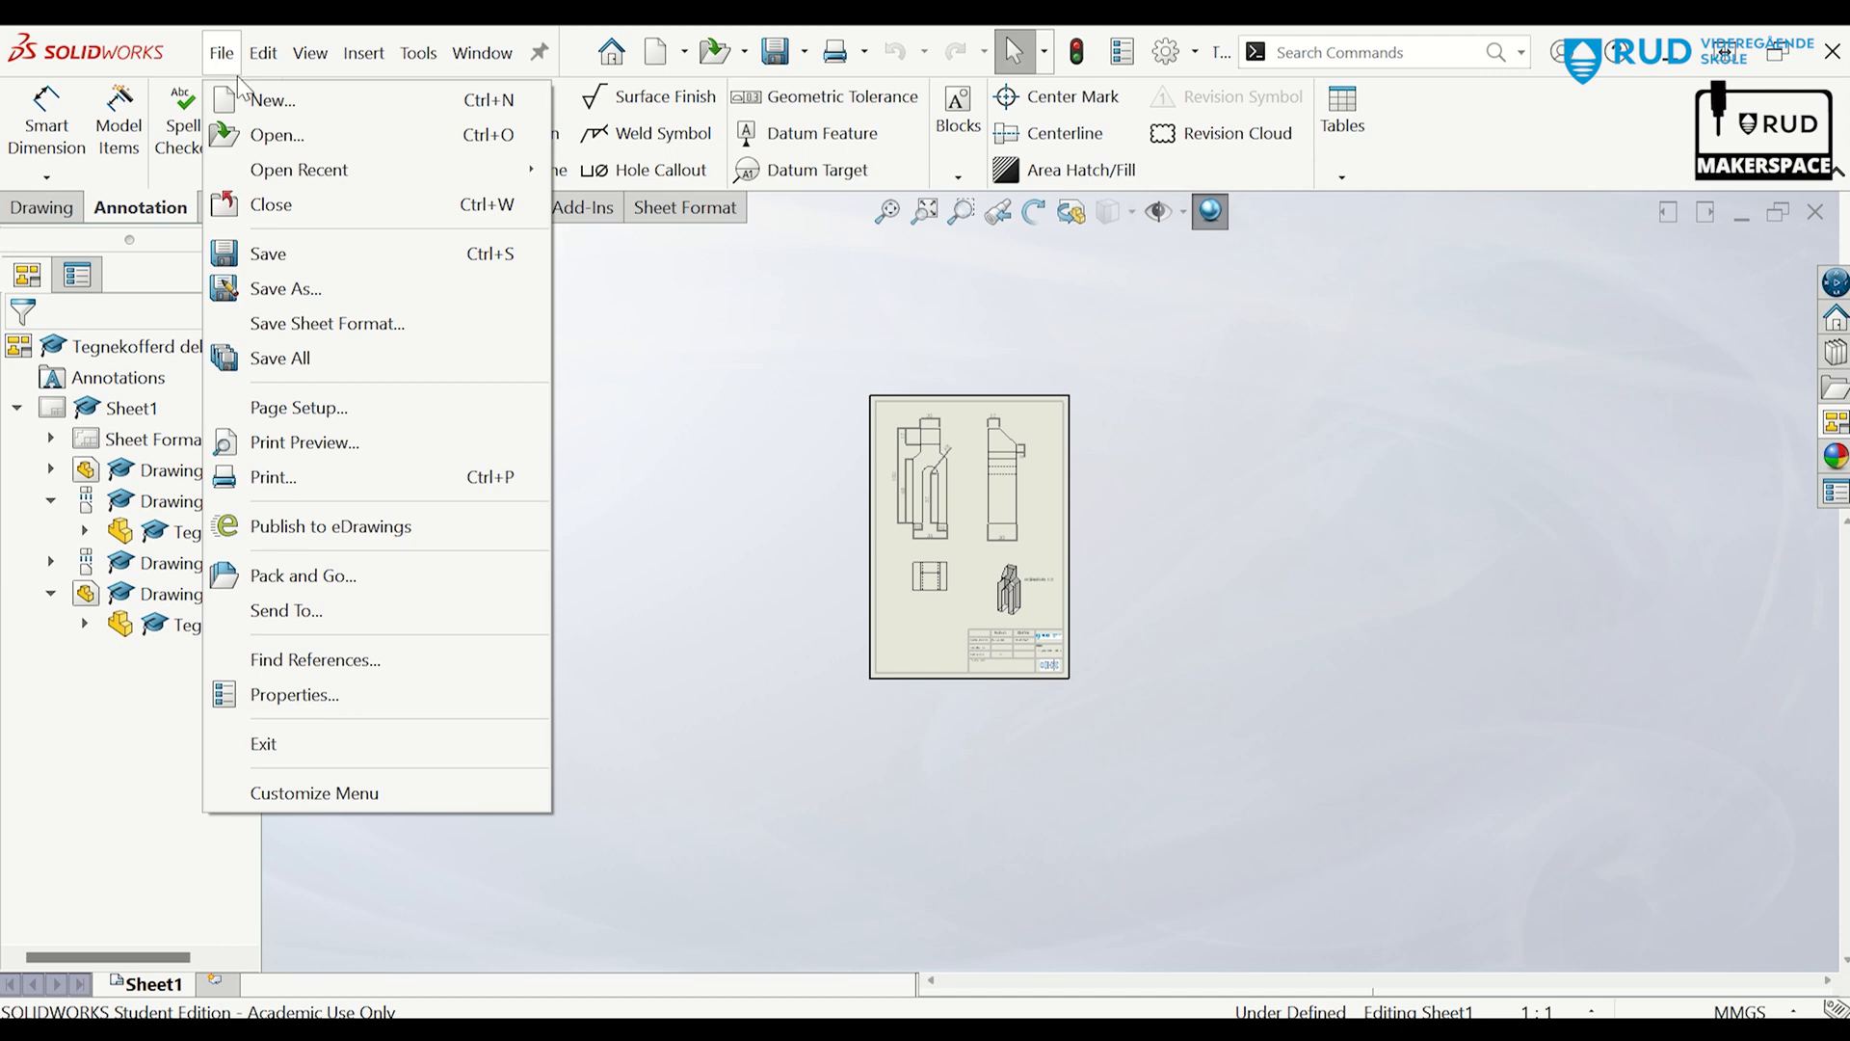
left_click(312, 288)
left_click(876, 613)
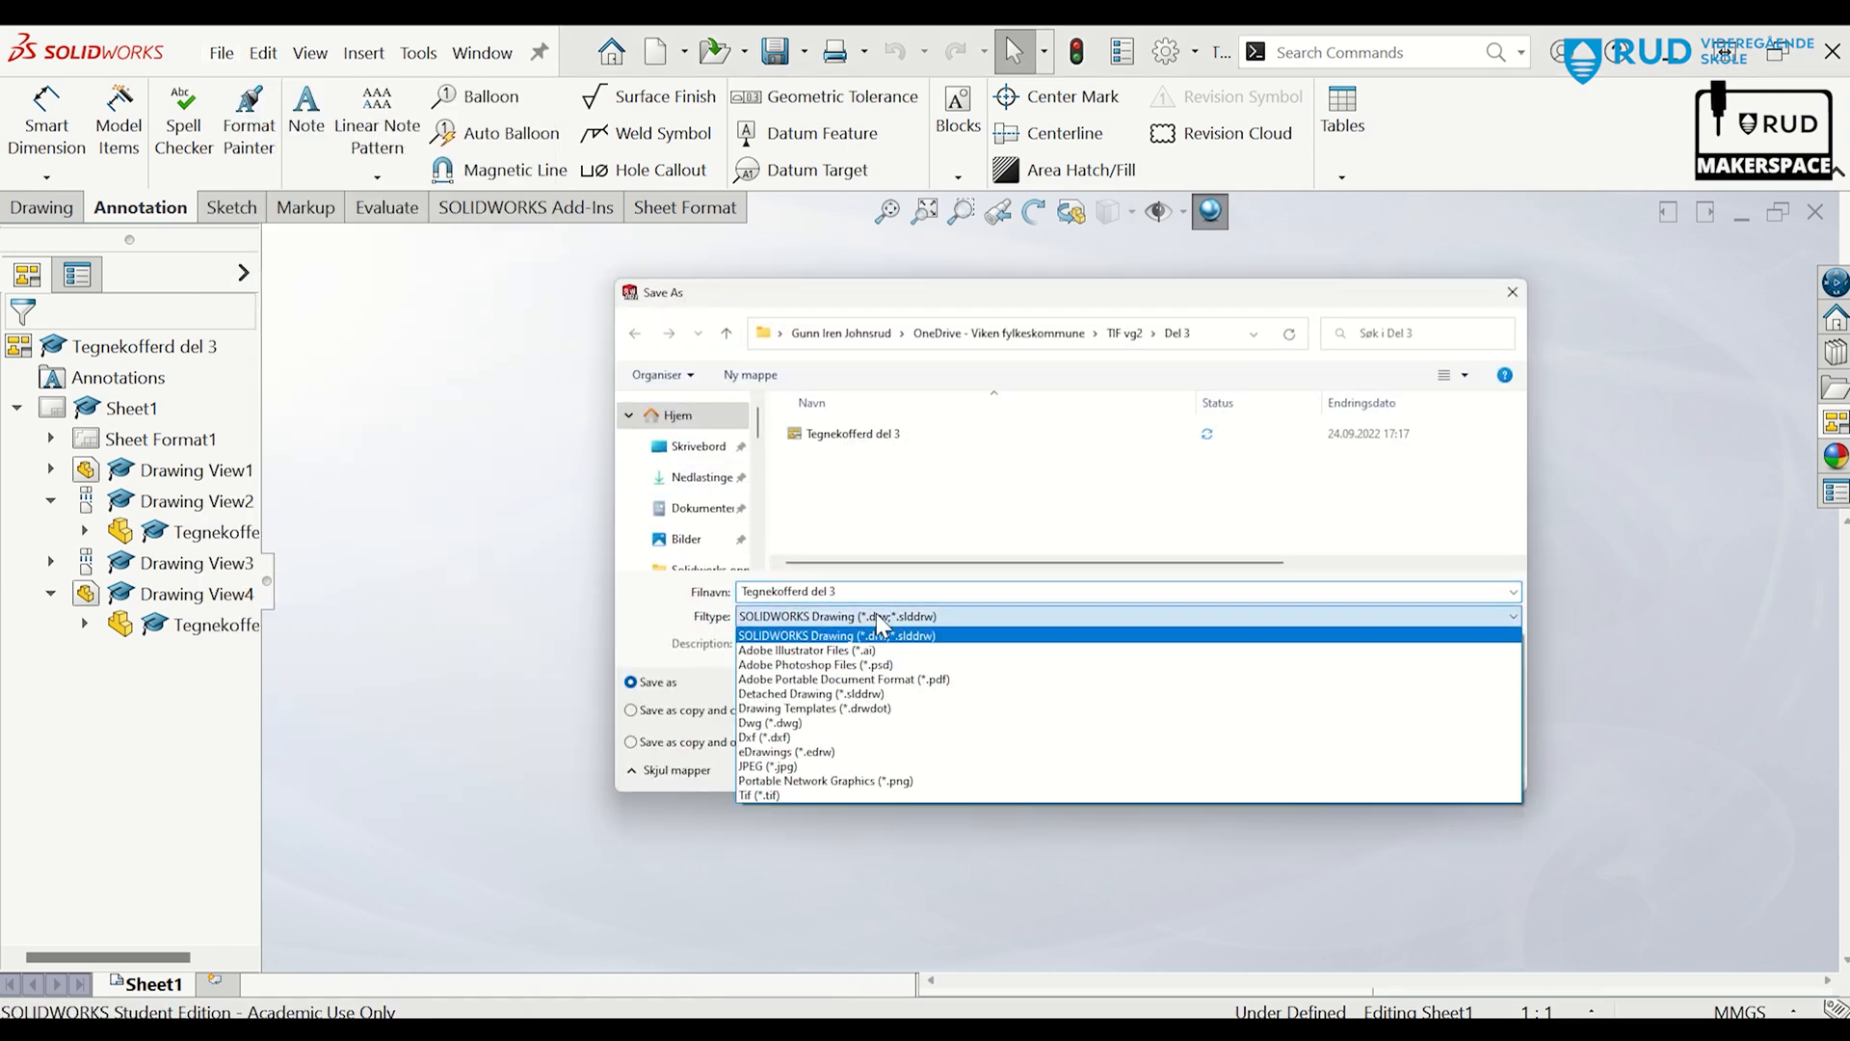
left_click(939, 679)
left_click(1380, 796)
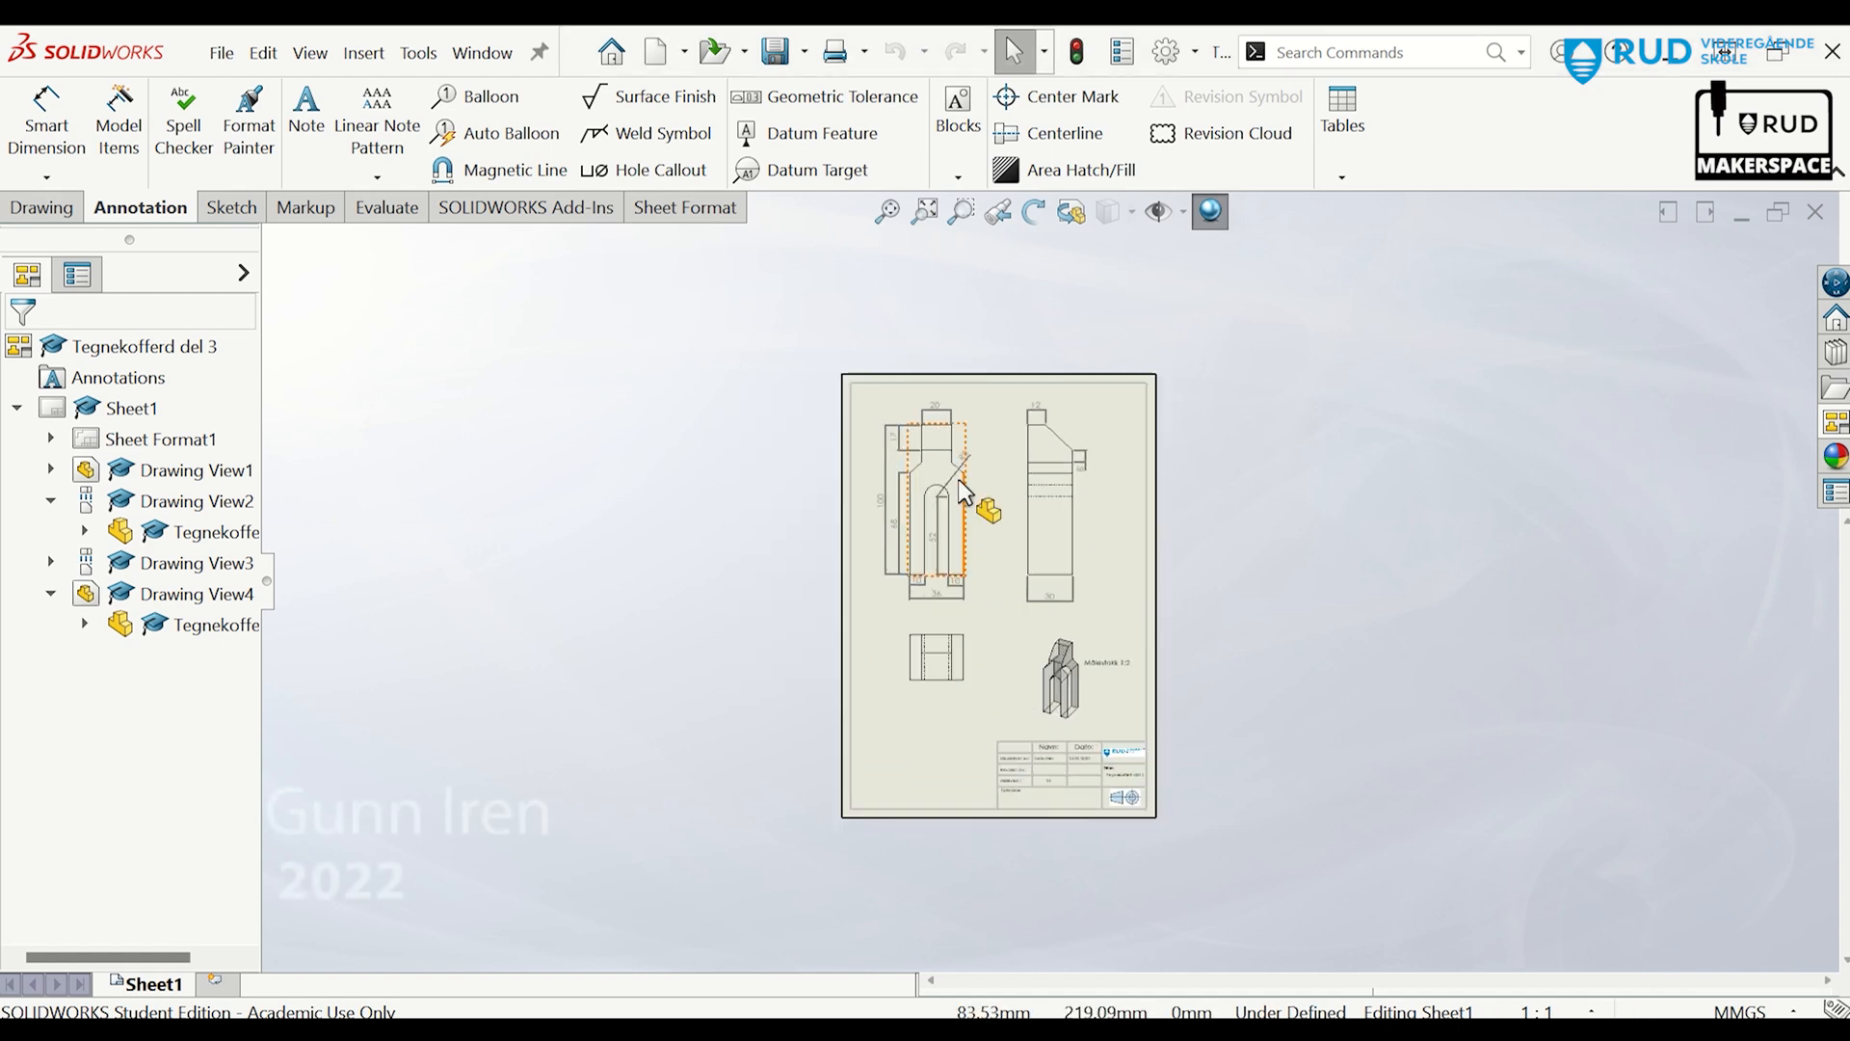
scroll(959, 481, "down", 3)
scroll(1469, 743, "up", 2)
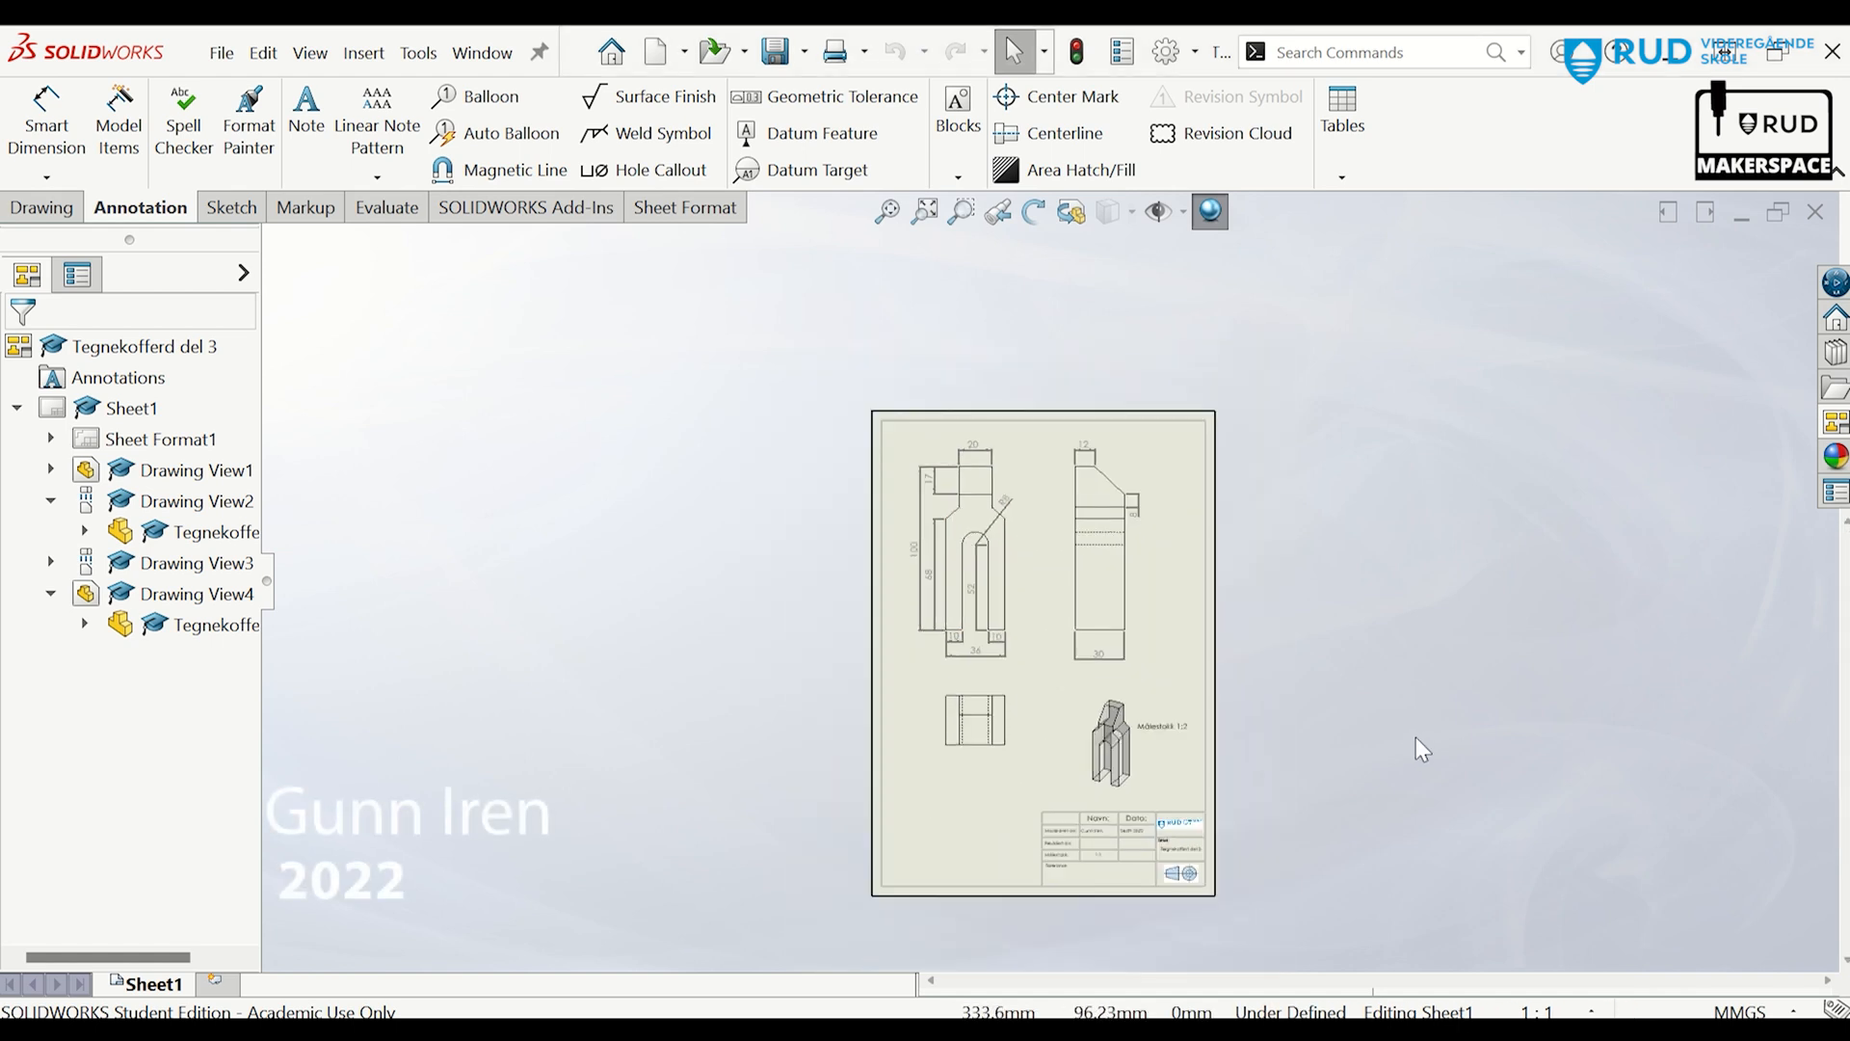
scroll(1415, 737, "up", 1)
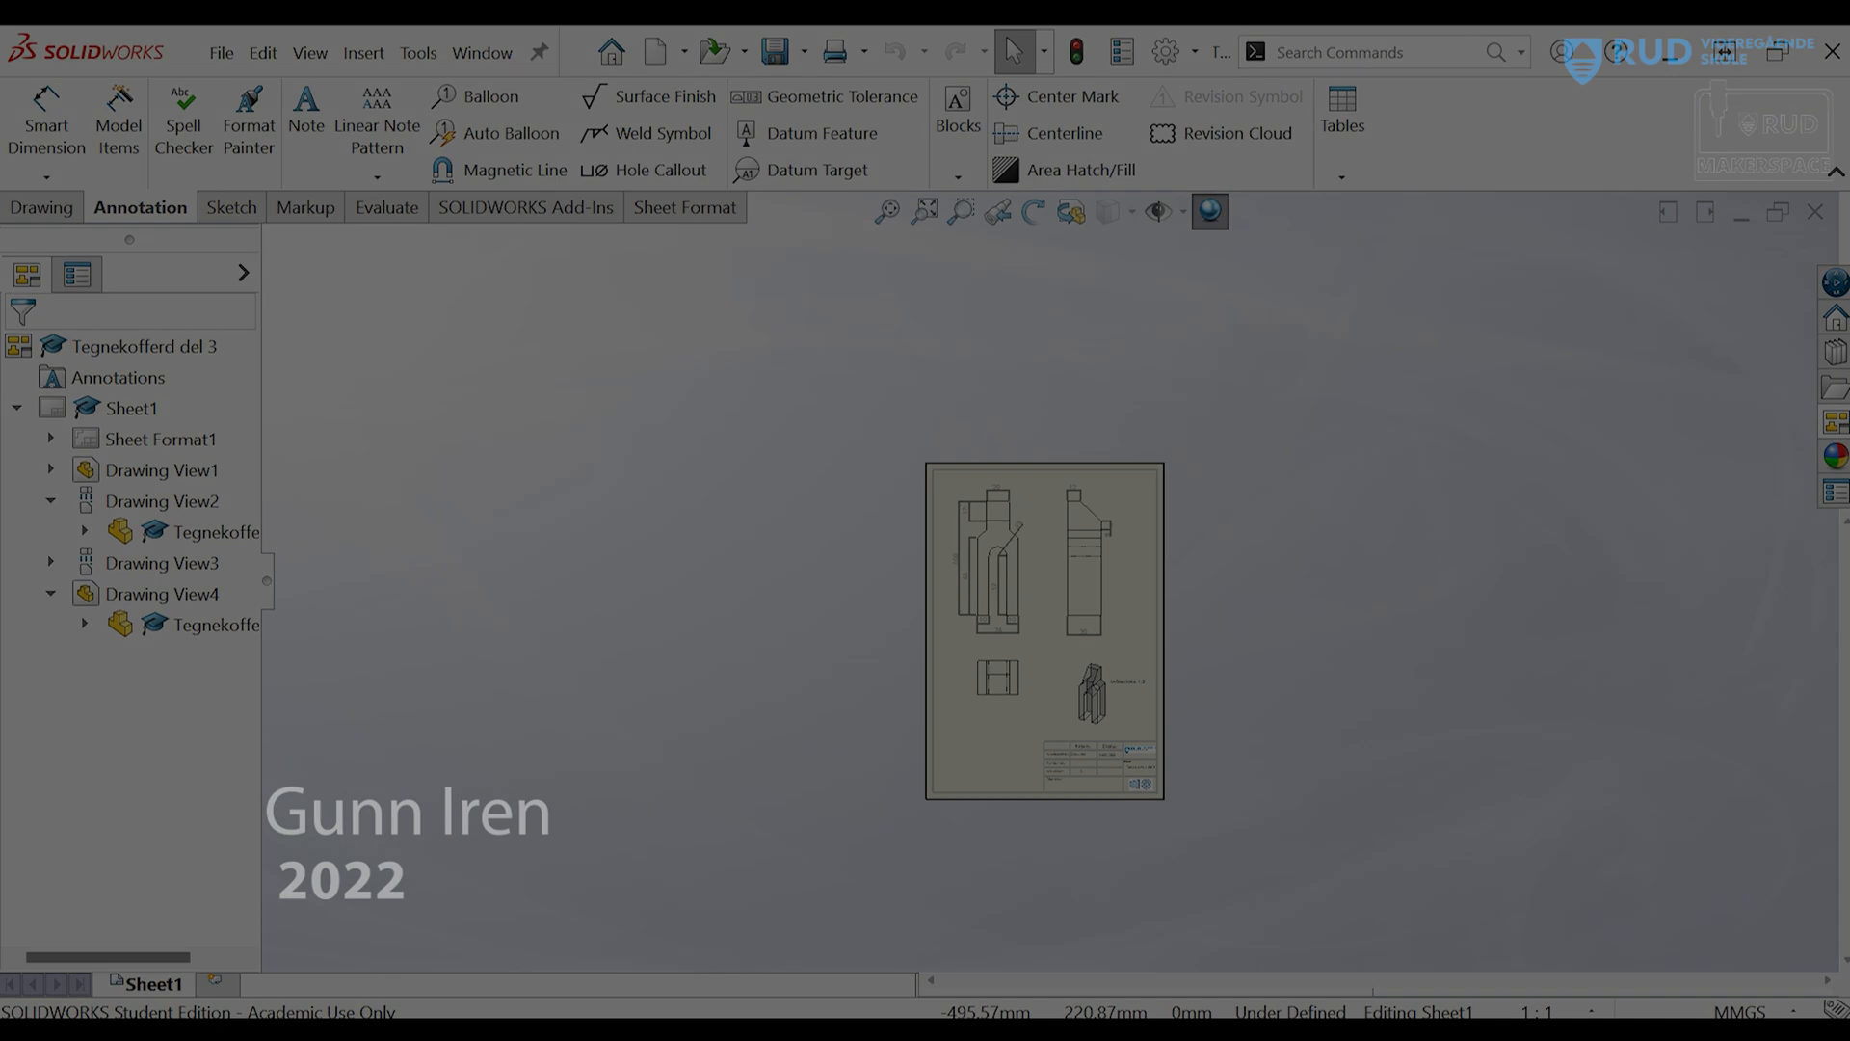